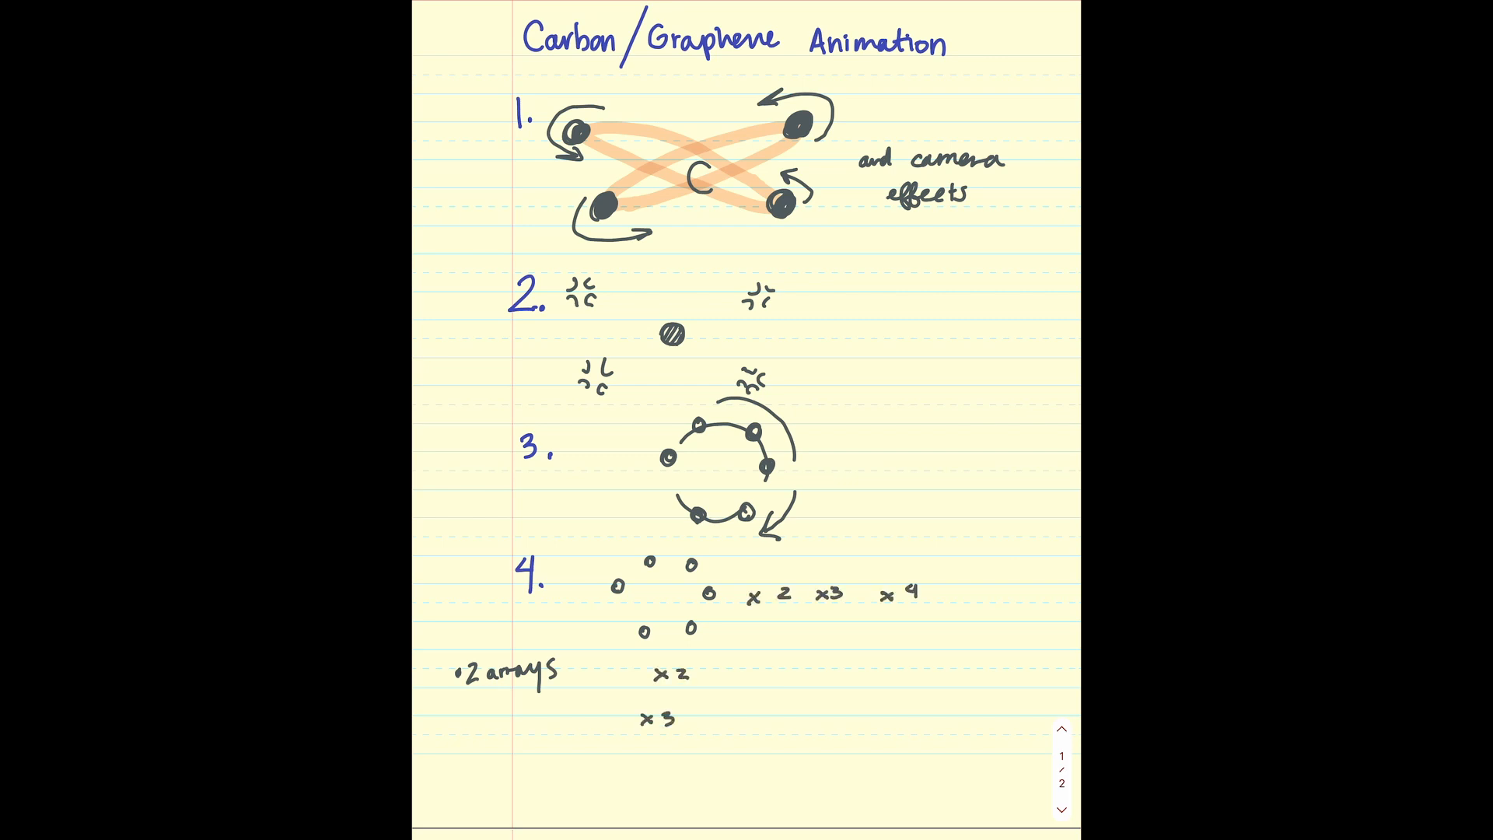
Draw horizontal and vertical grid lines across the atom array sketch in section 4.
drag(723, 556, 943, 554)
drag(709, 685, 894, 673)
drag(702, 724, 902, 712)
drag(681, 770, 894, 760)
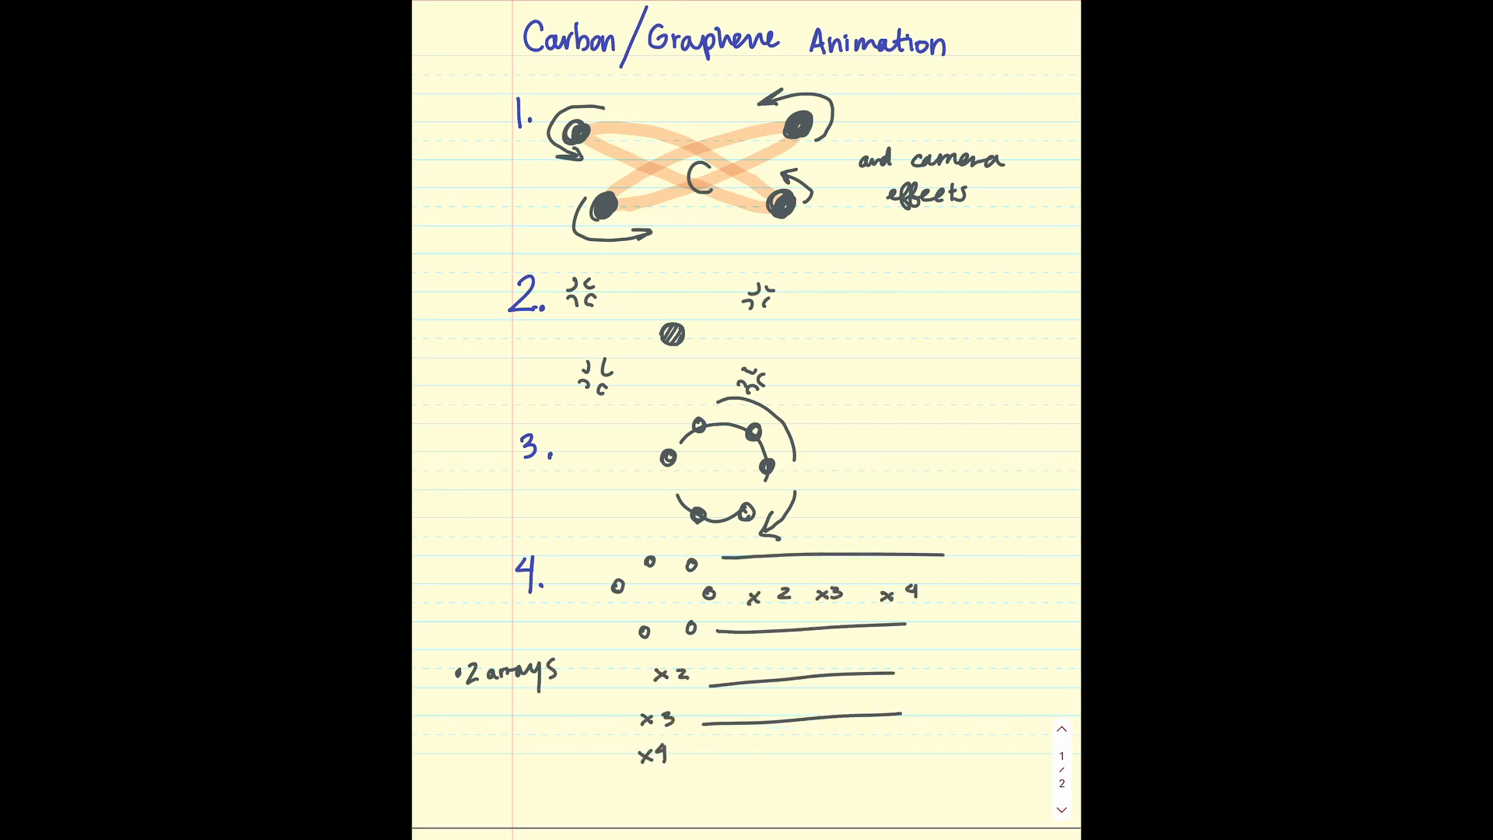
drag(728, 543, 739, 795)
drag(800, 538, 807, 761)
drag(873, 526, 858, 764)
drag(985, 529, 955, 769)
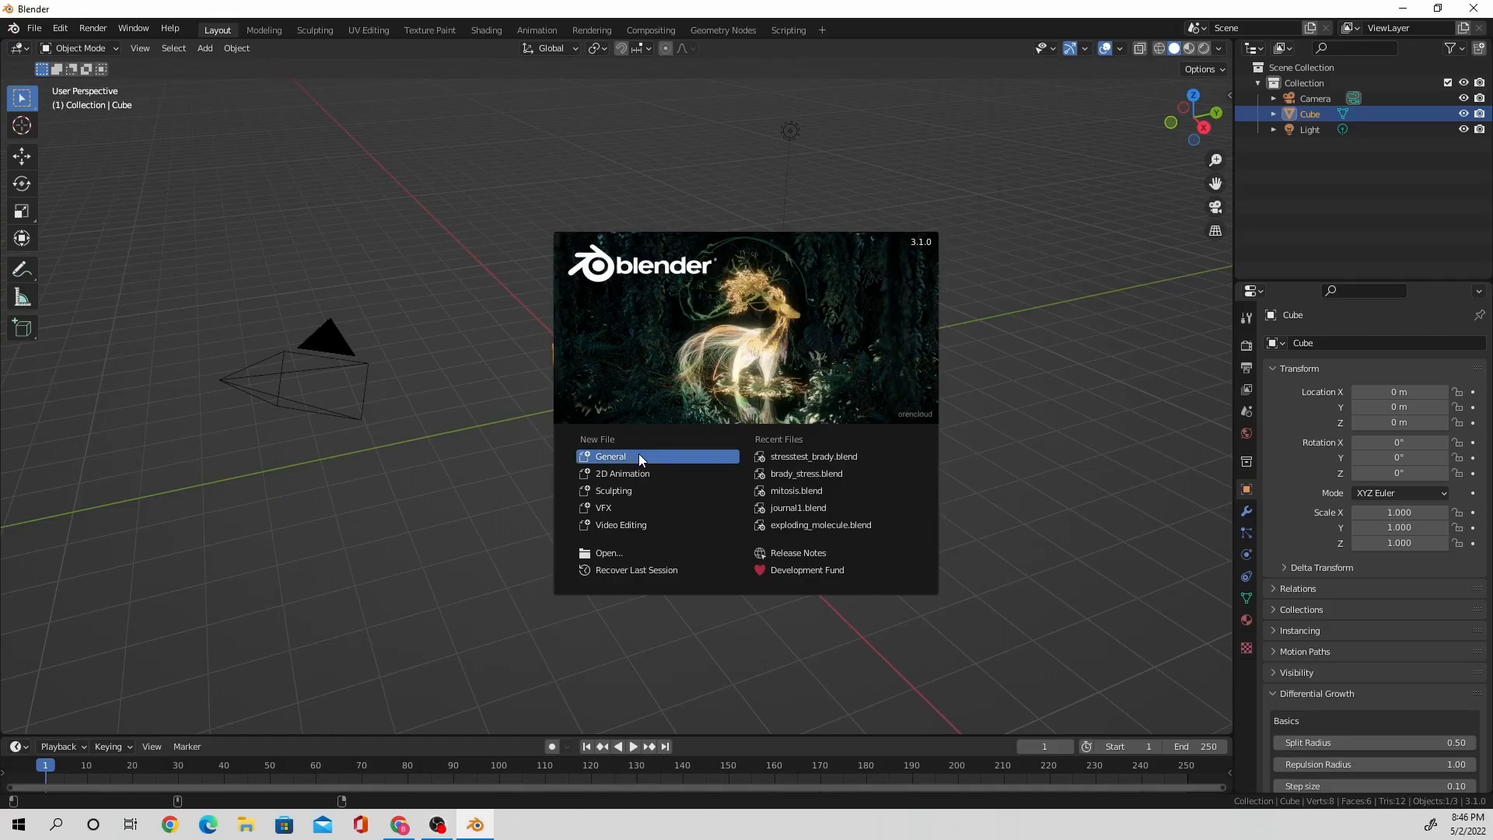
Switch to Blender, start a new General file and delete the default cube.
click(637, 454)
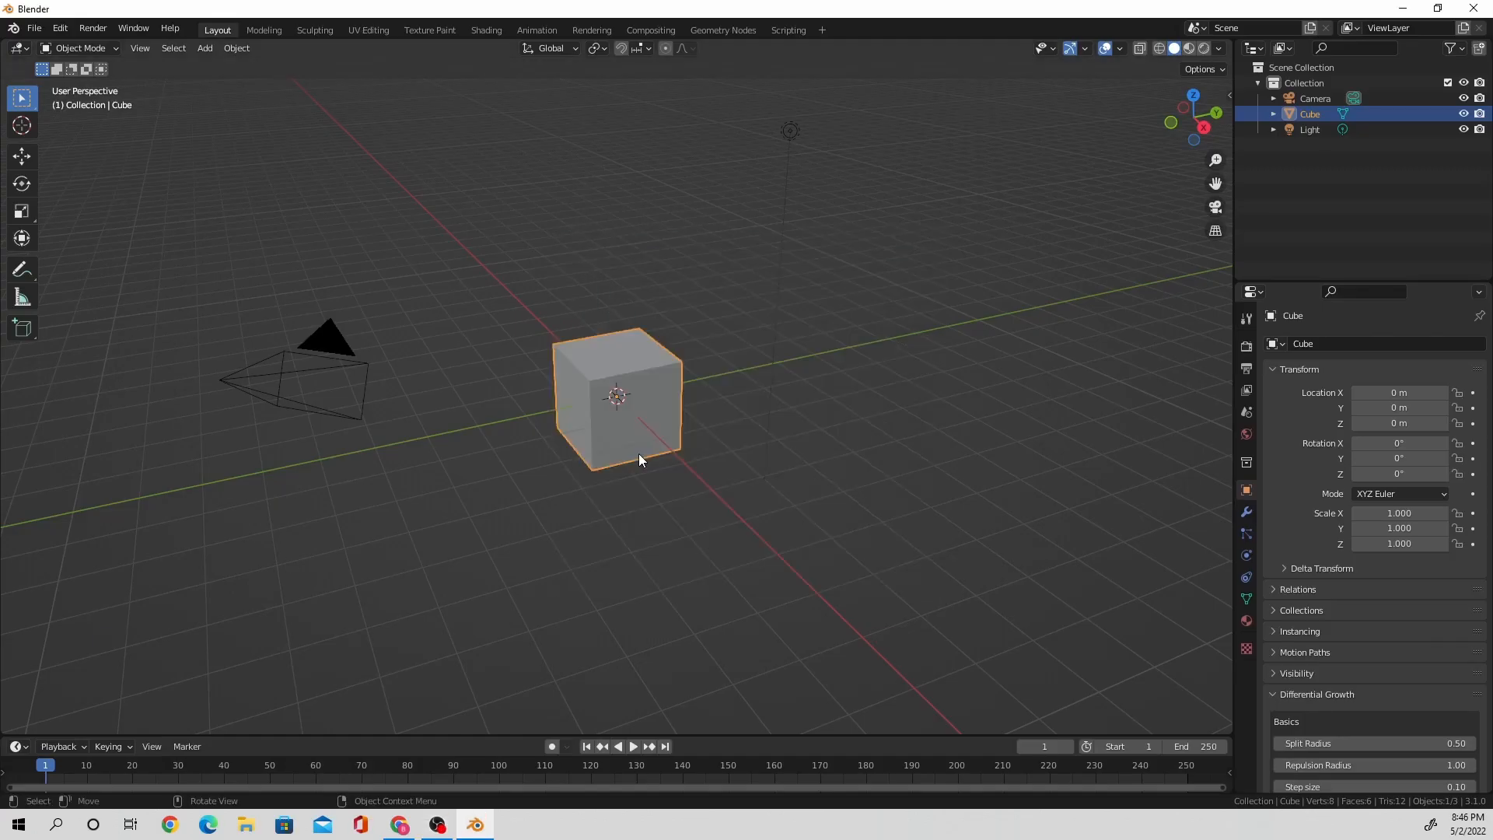
middle_drag(631, 450, 687, 429)
right_click(688, 429)
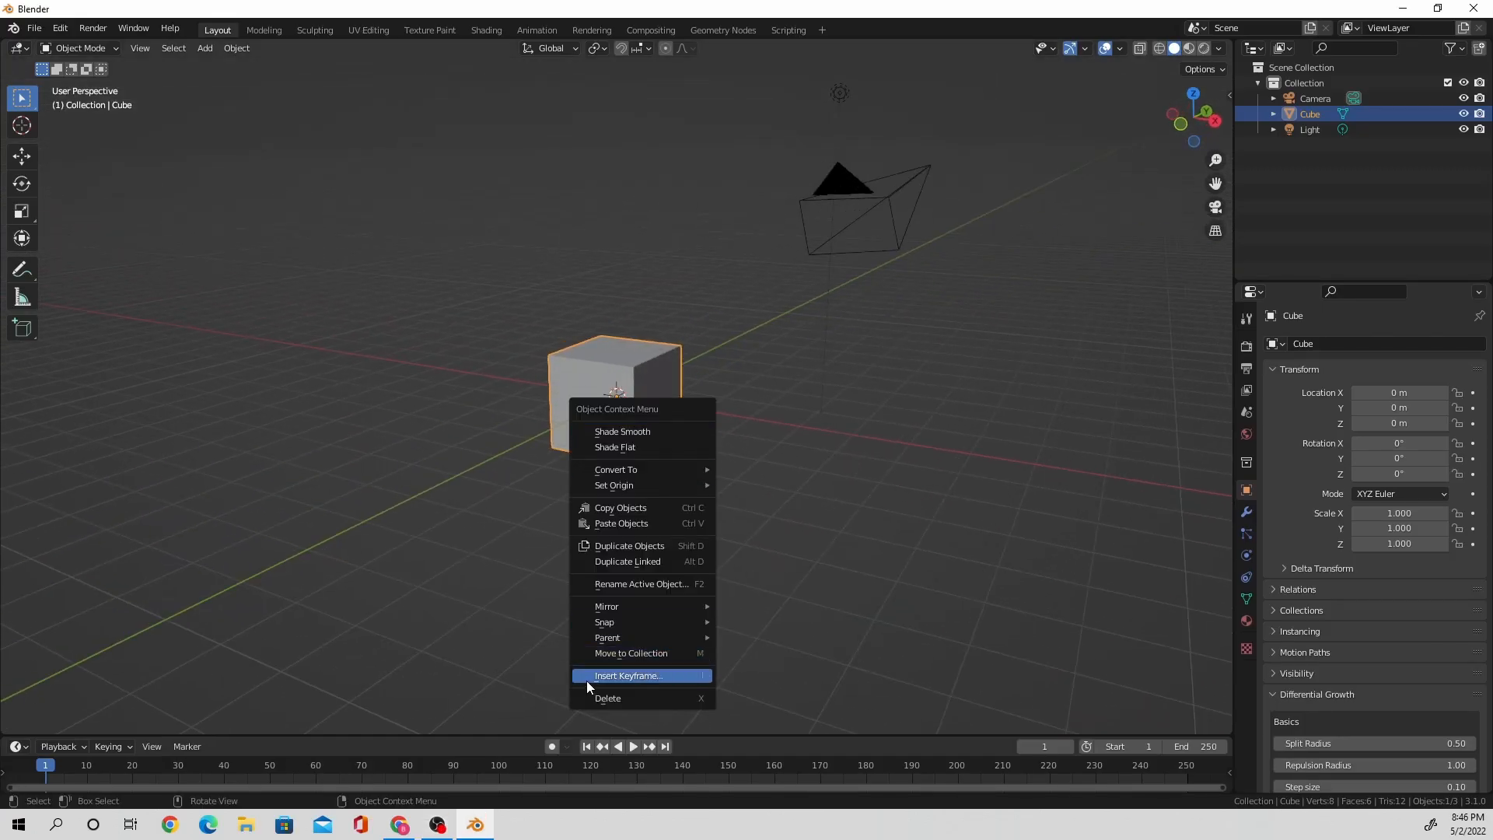
click(599, 696)
Add a text object at the world origin.
click(1180, 124)
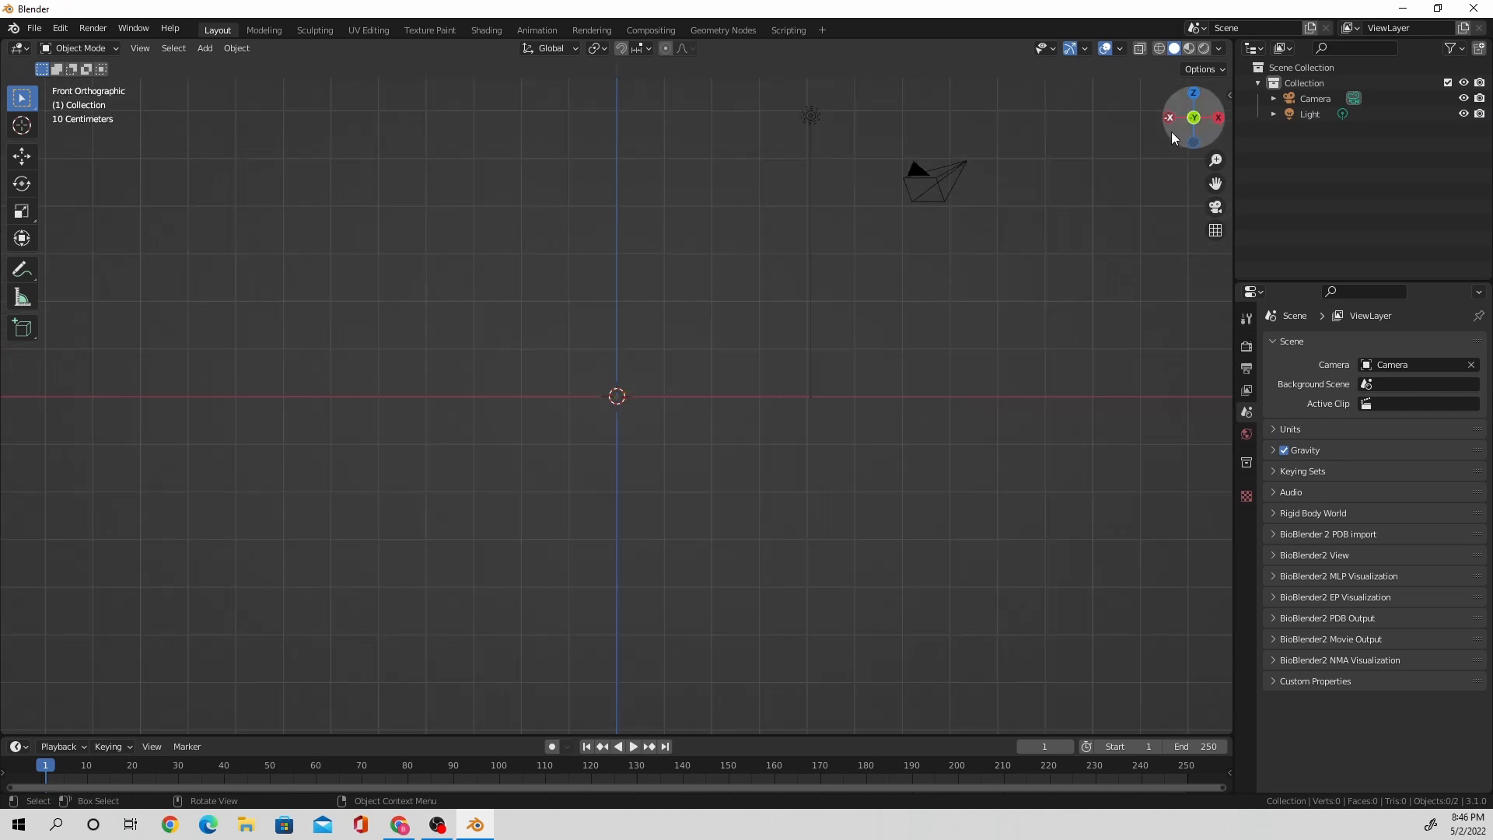
click(205, 48)
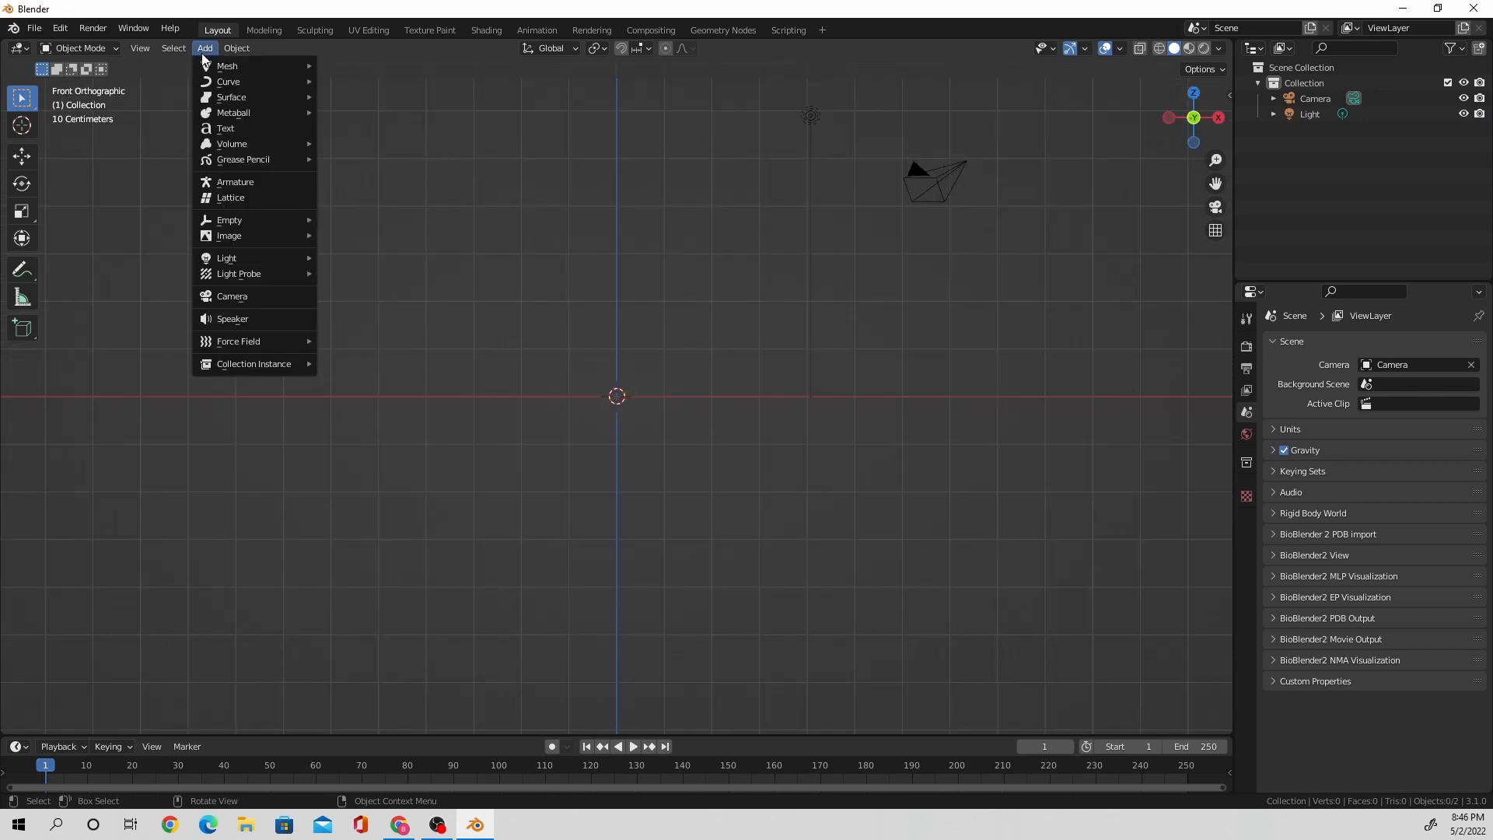
click(224, 129)
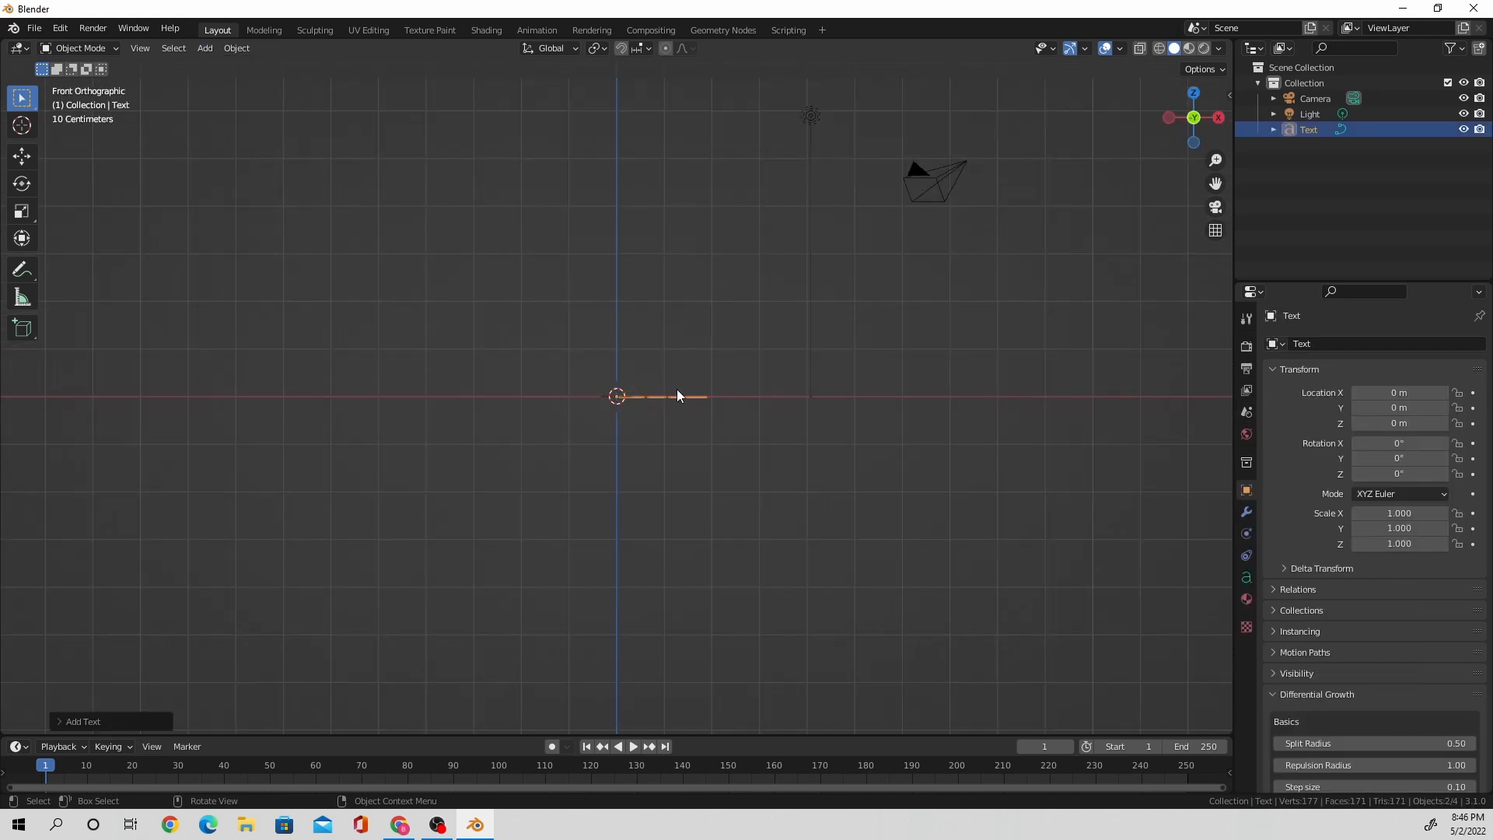
click(1194, 92)
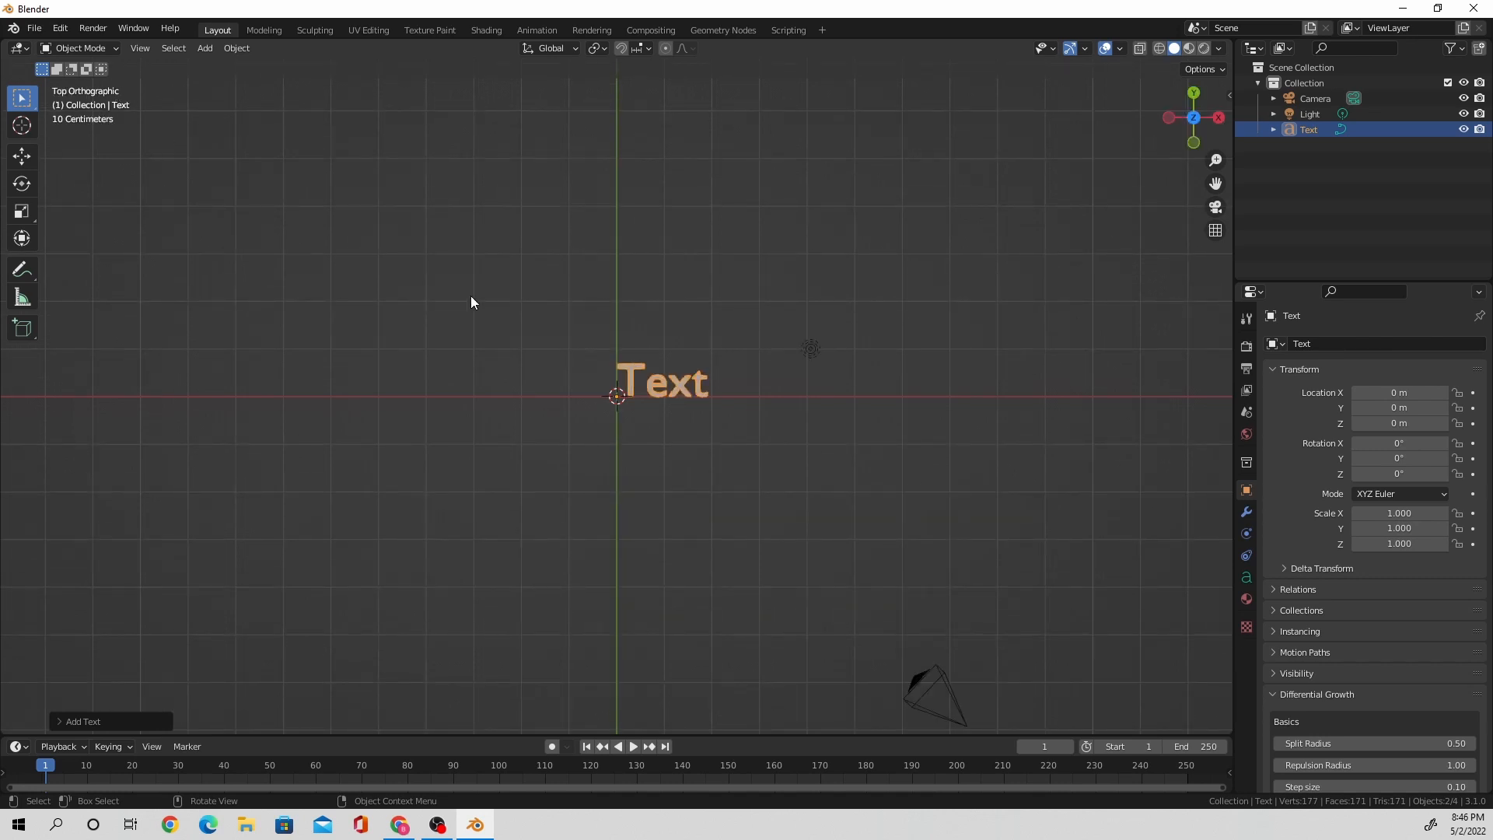
Replace the text object's content with the single letter C.
key(Tab)
key(BackSpace)
key(BackSpace)
key(BackSpace)
key(BackSpace)
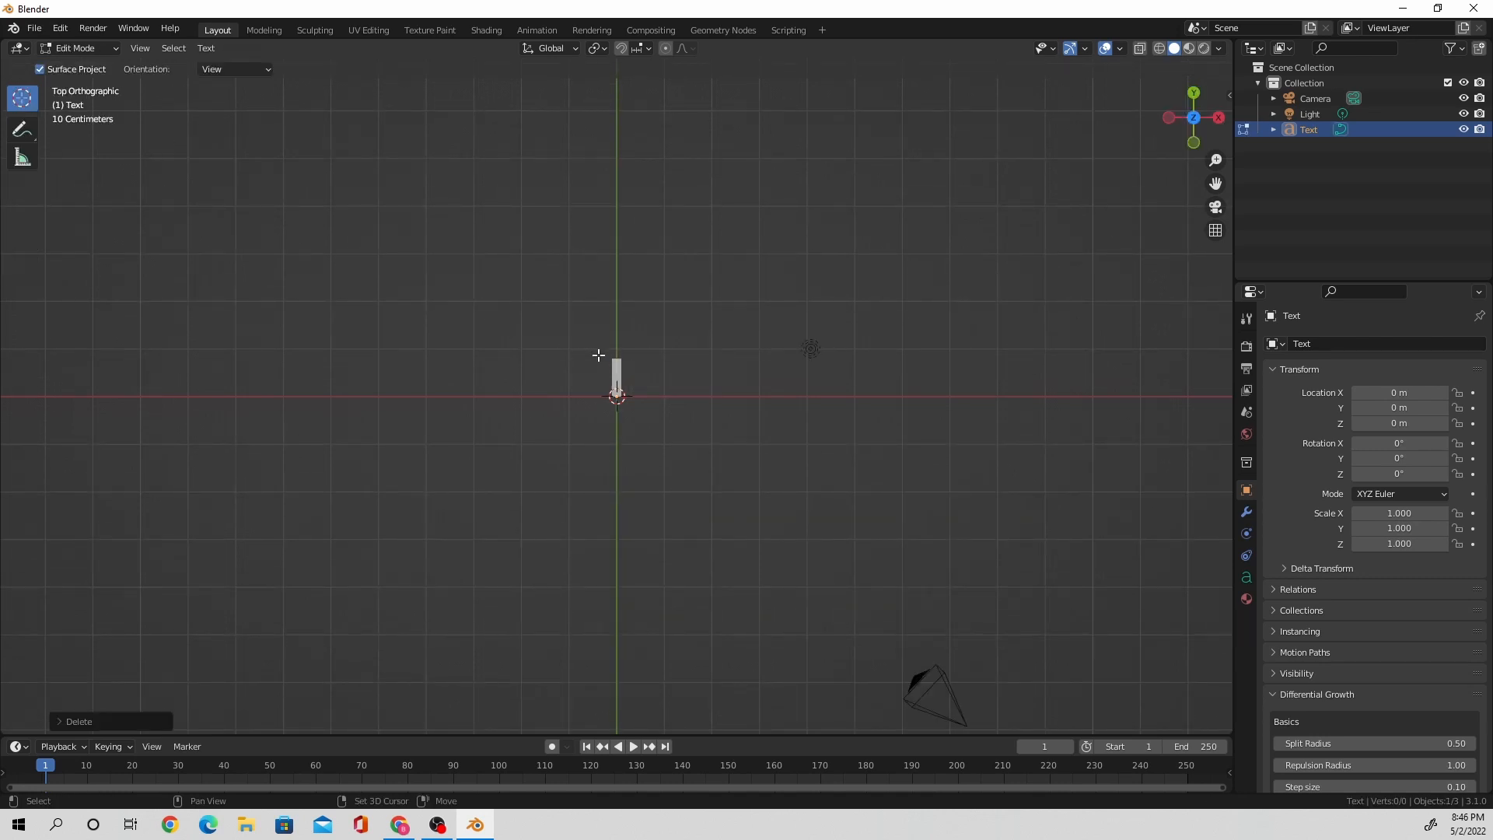
text(a)
Load Georgia Bold (georgiab.ttf) as the regular font of the letter C.
click(1247, 577)
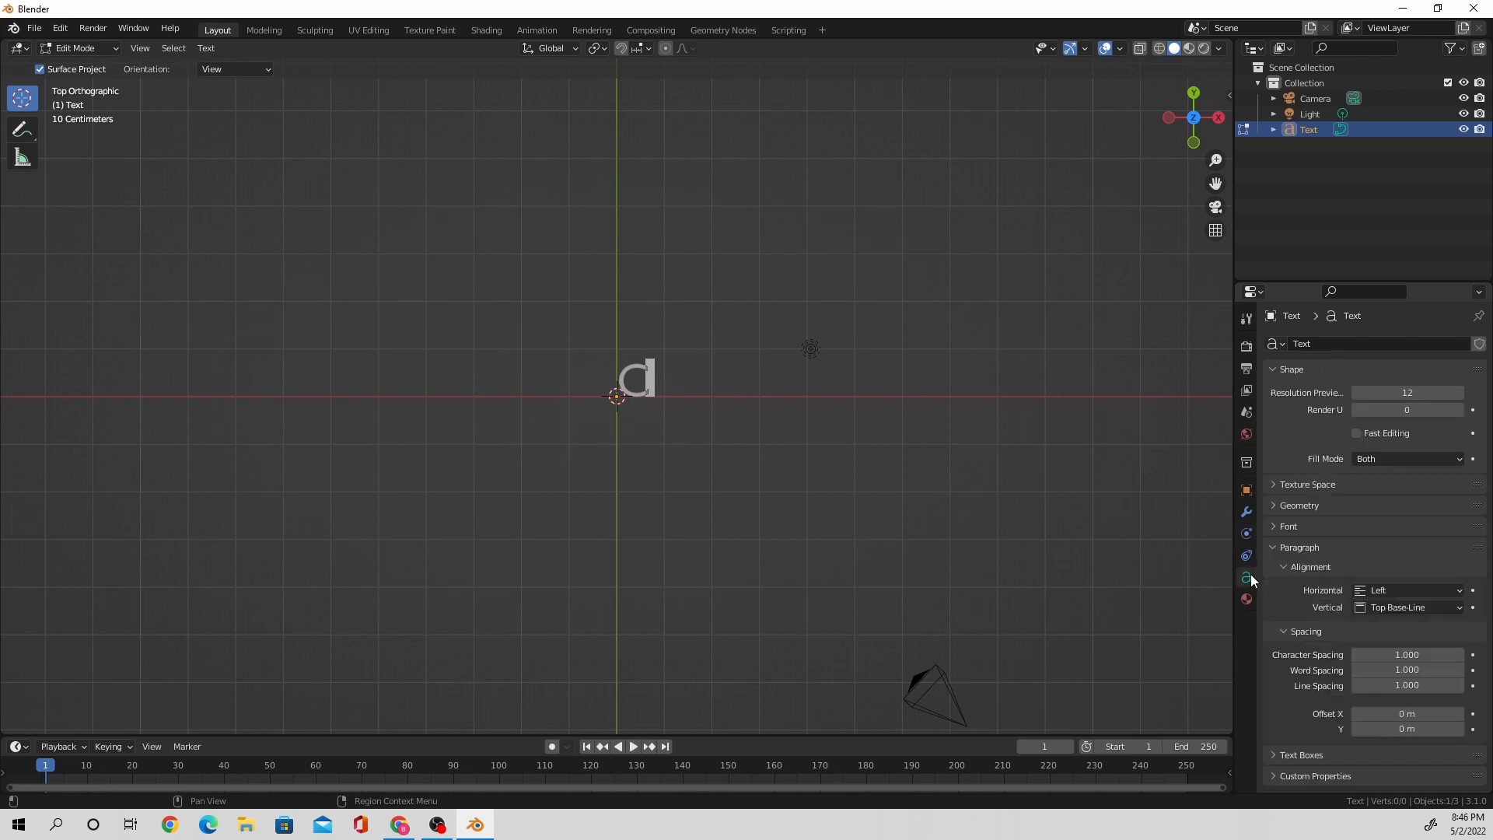
click(1391, 525)
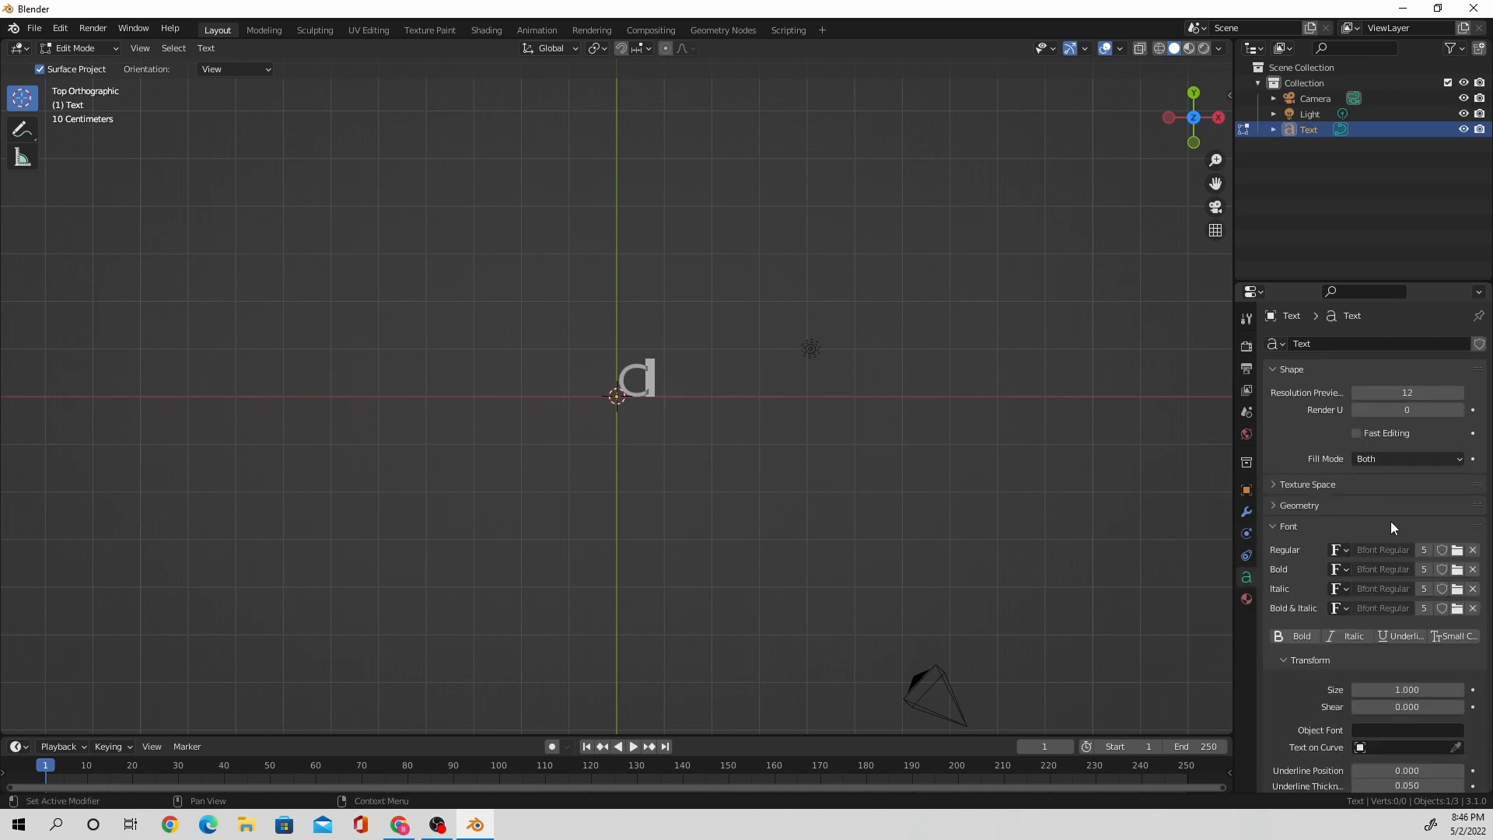
click(1339, 549)
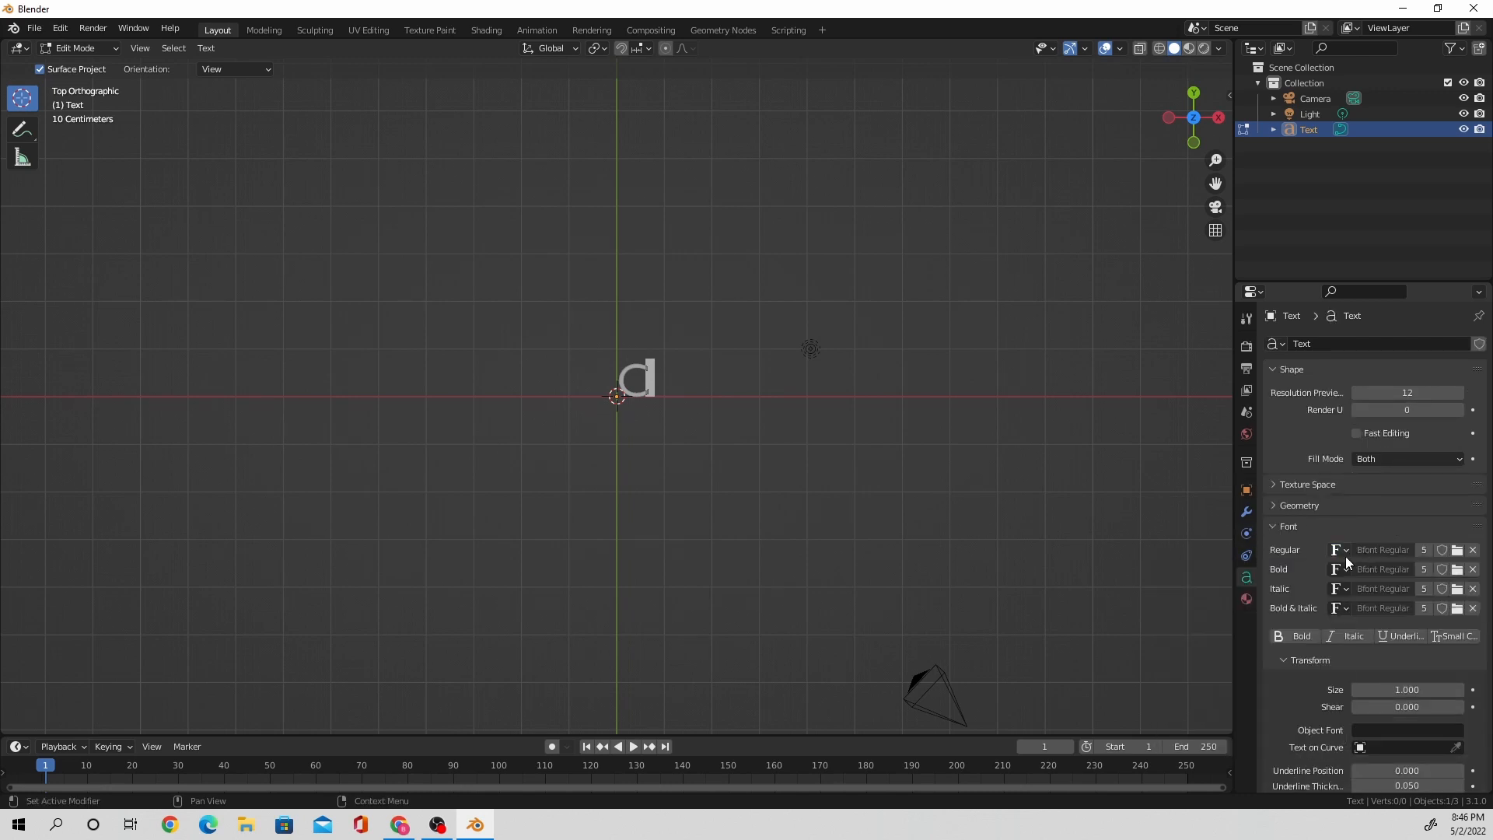
click(1456, 549)
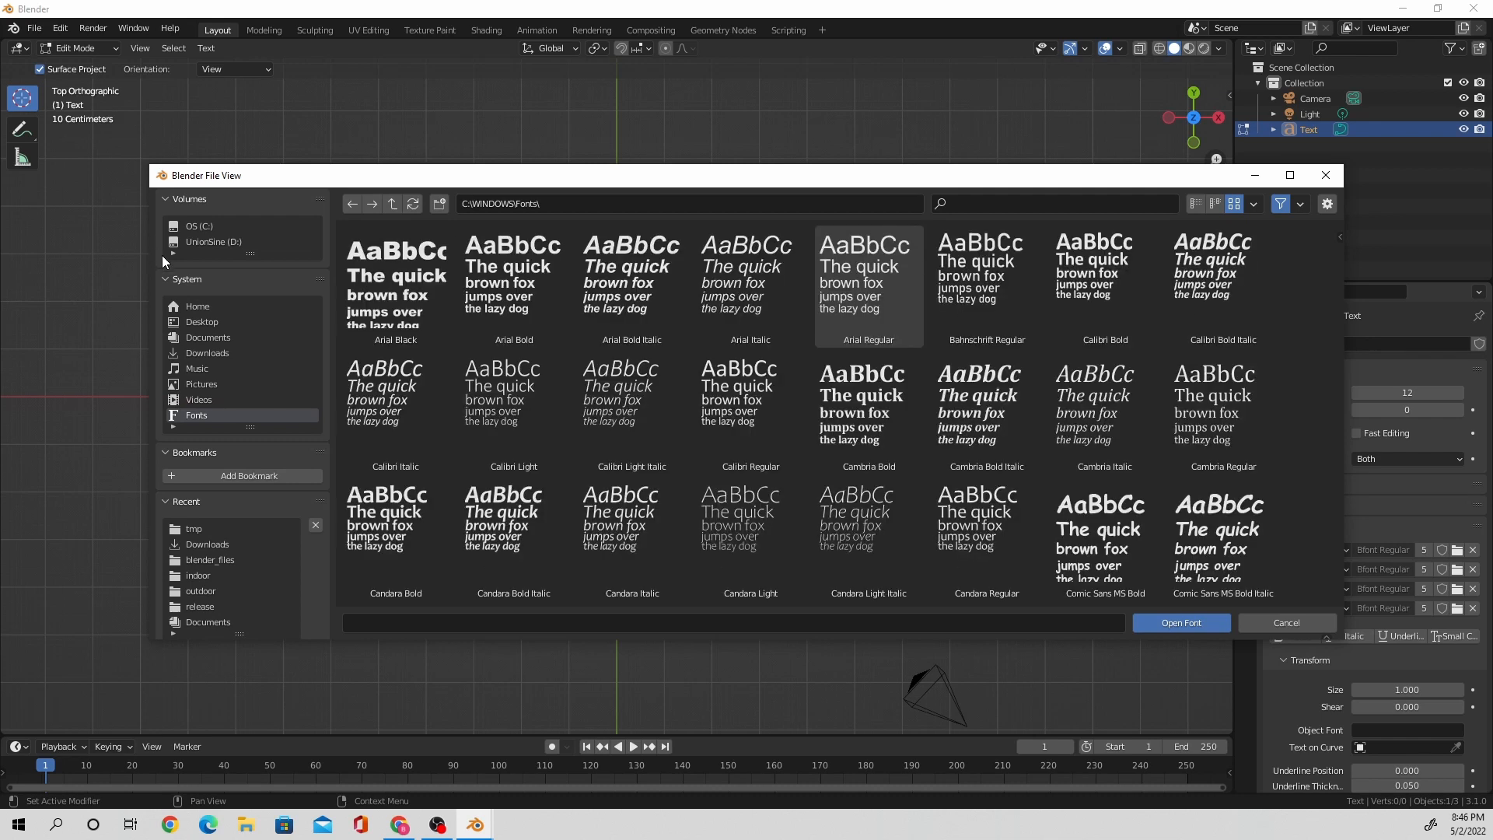
scroll(786, 374, down, 10)
click(785, 373)
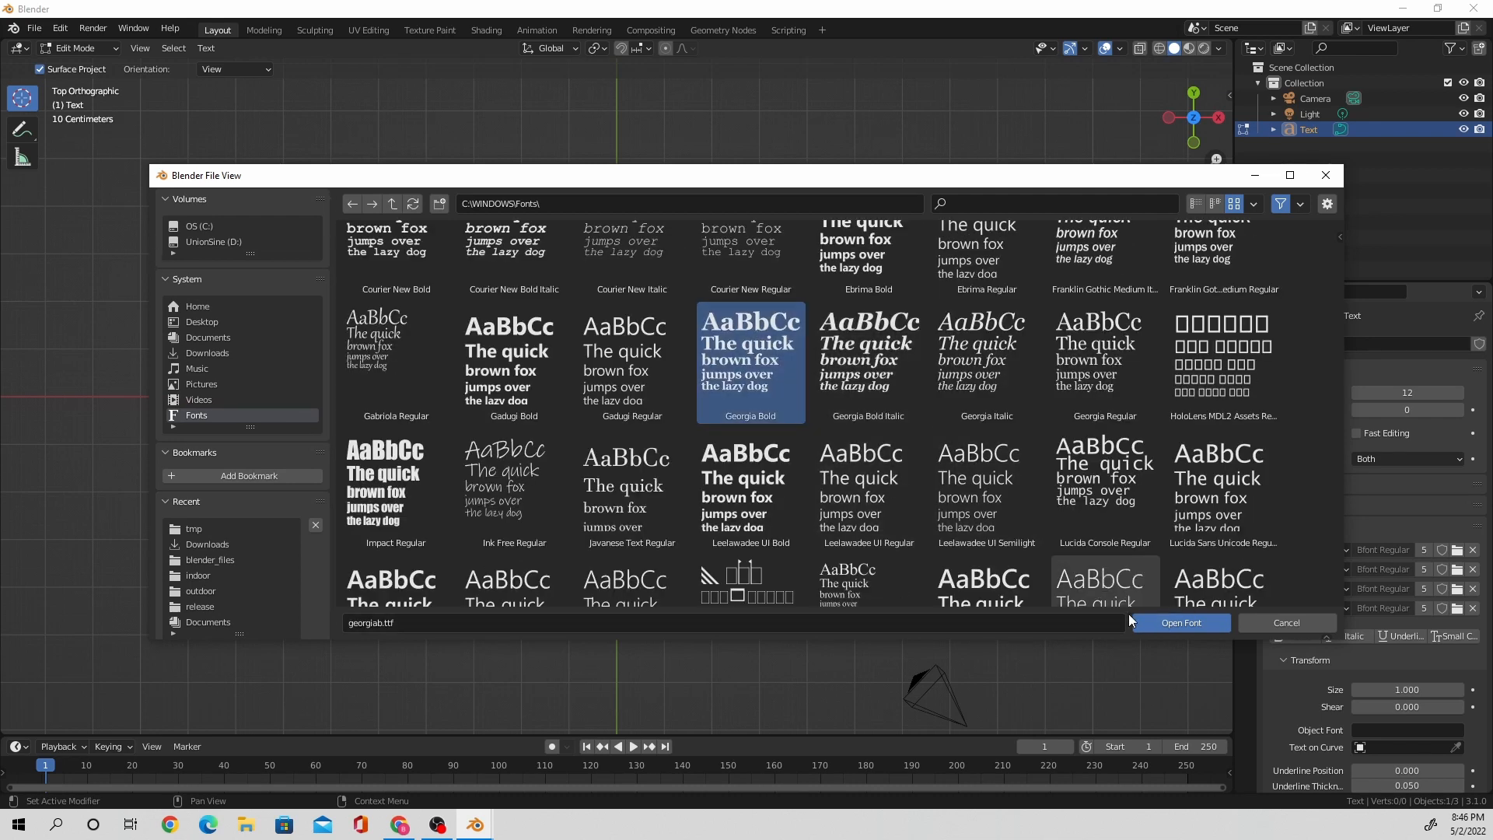
click(1146, 621)
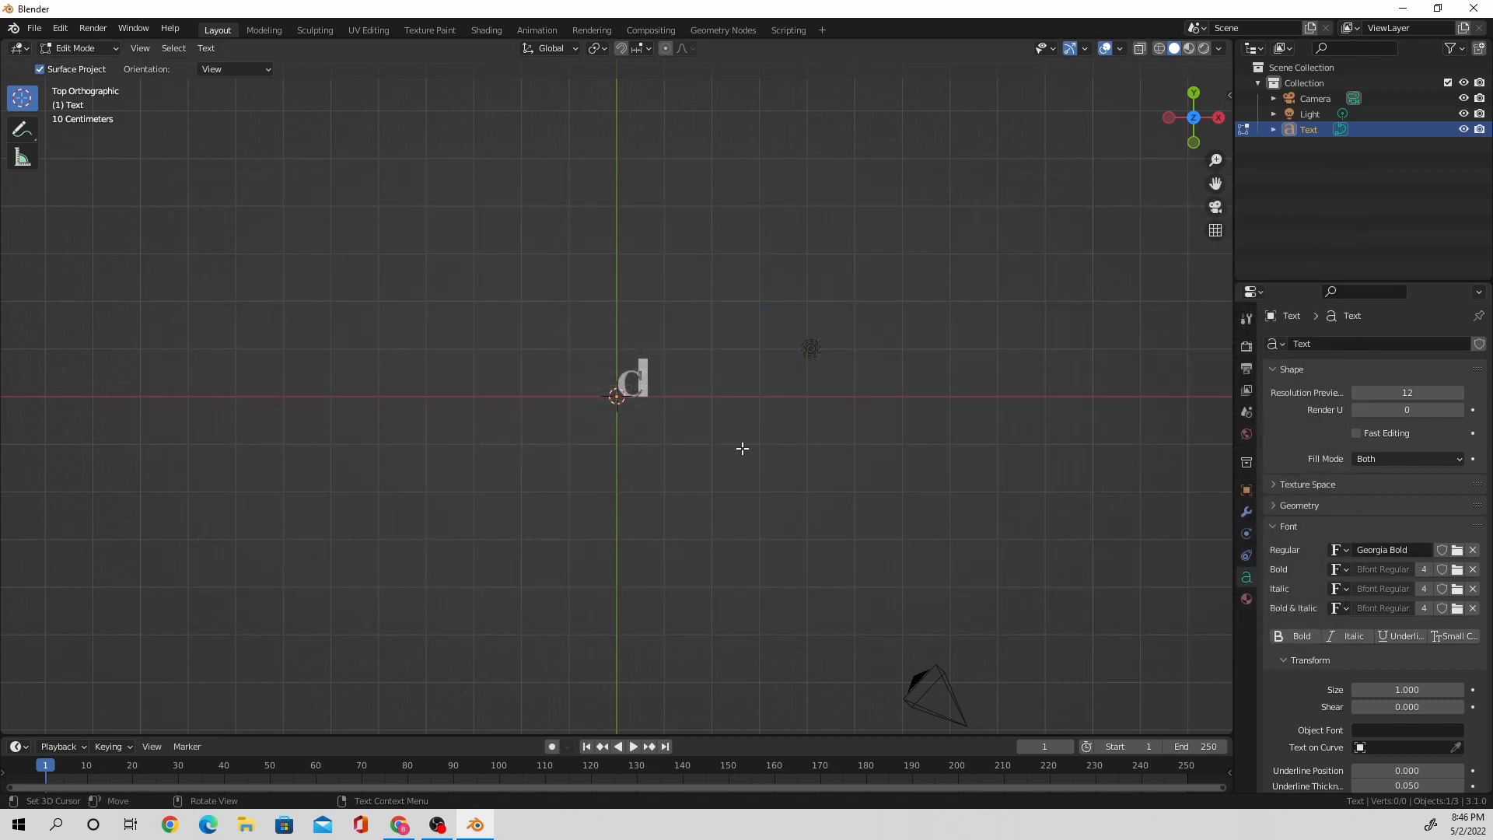
Return to Object Mode and uniformly scale the letter C up to several times its size.
click(78, 48)
click(70, 67)
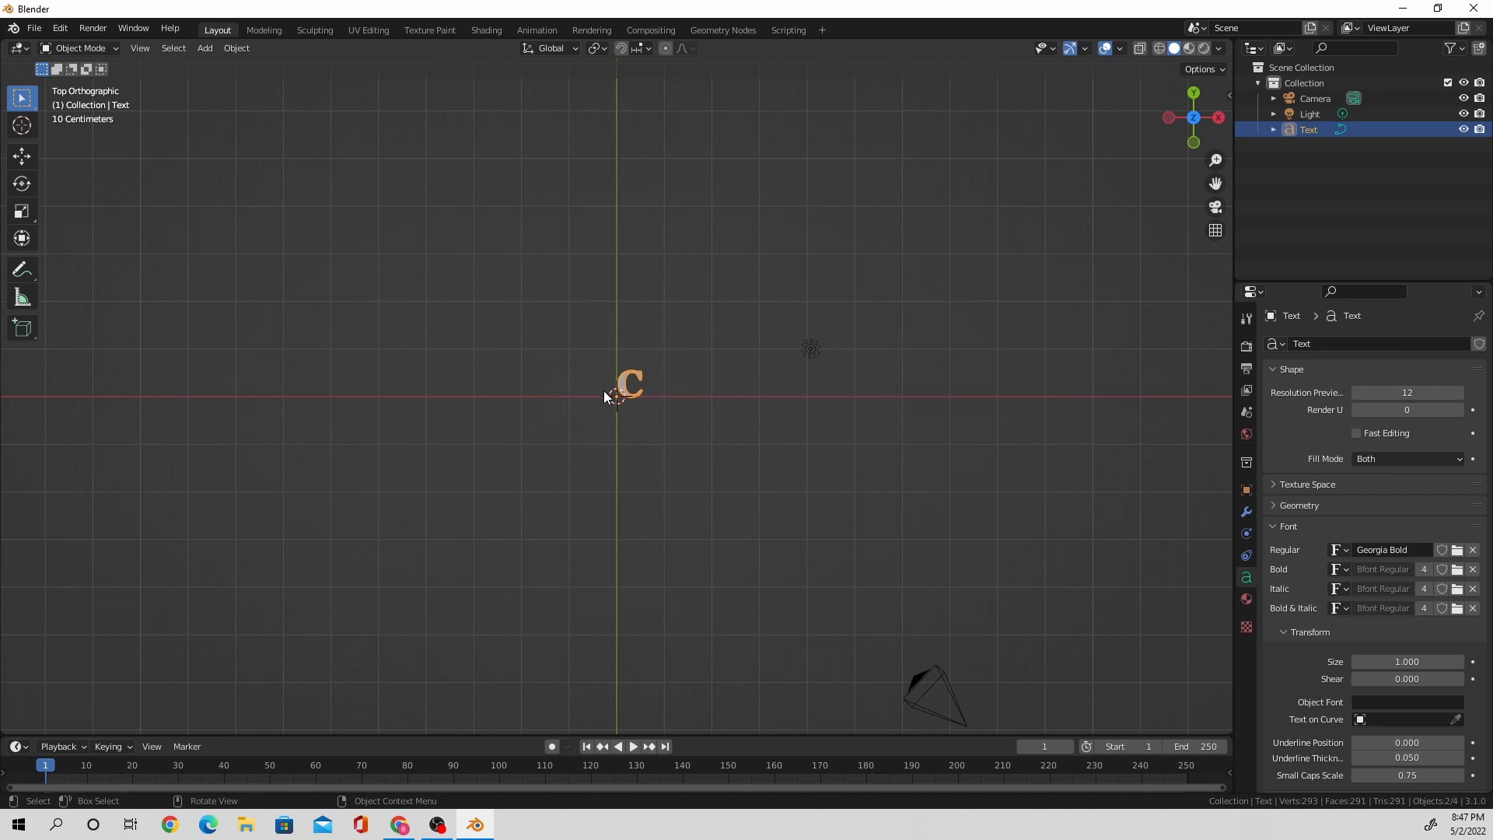
key(s)
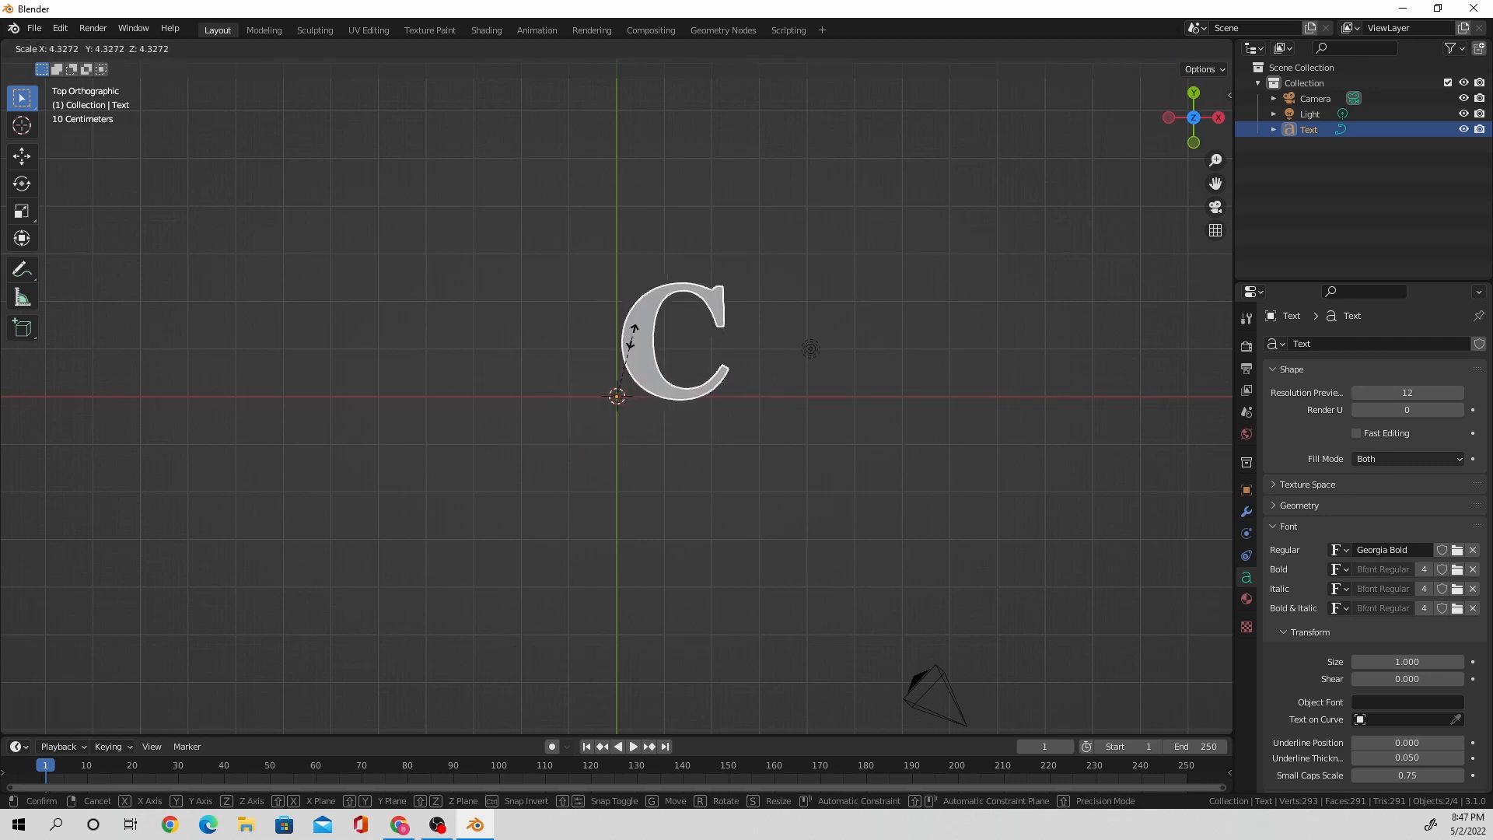
click(757, 273)
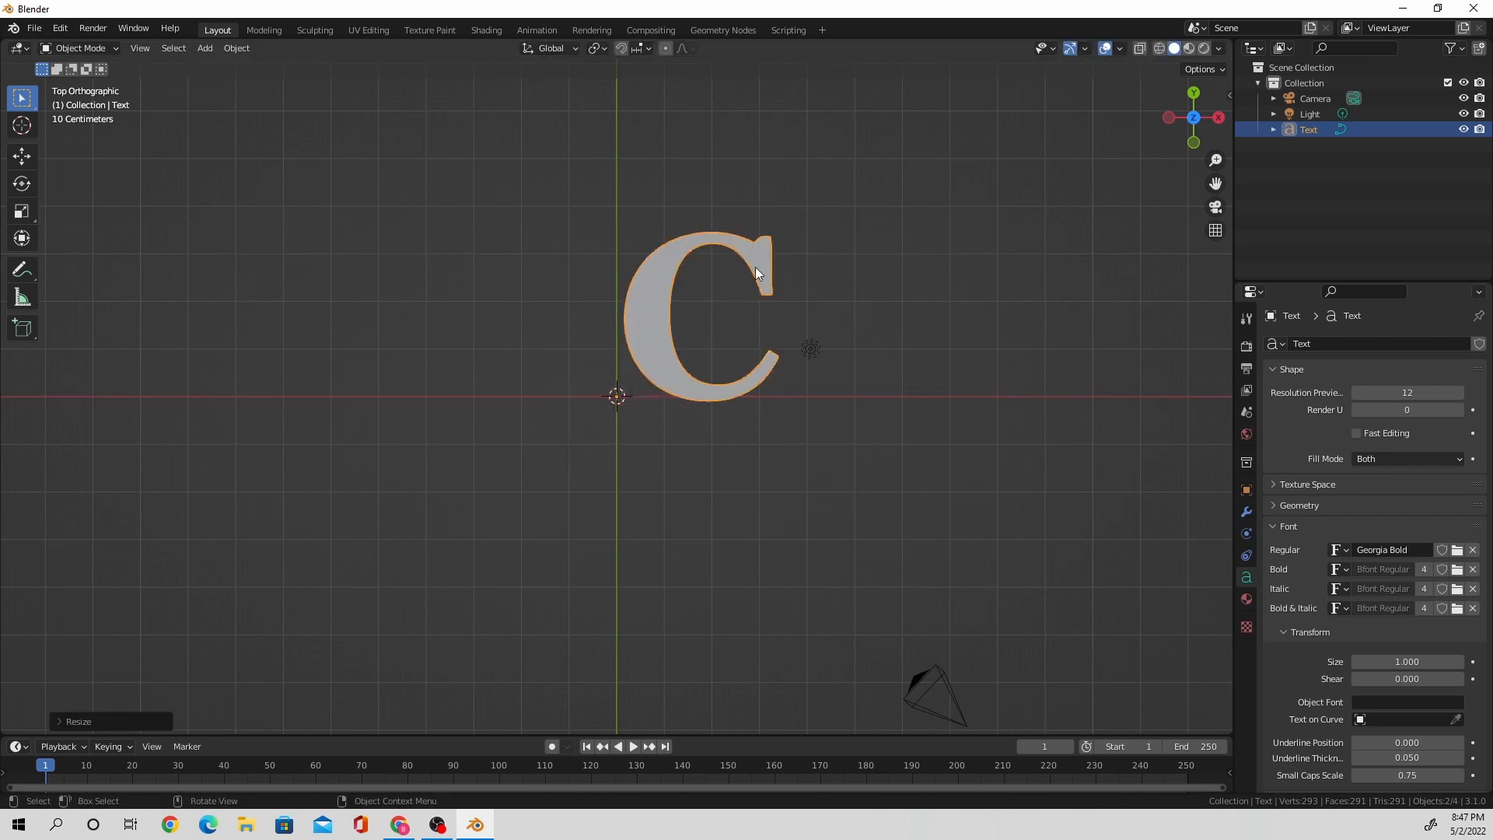
Rotate the letter C by 90° about the global X axis so it stands upright.
click(1194, 143)
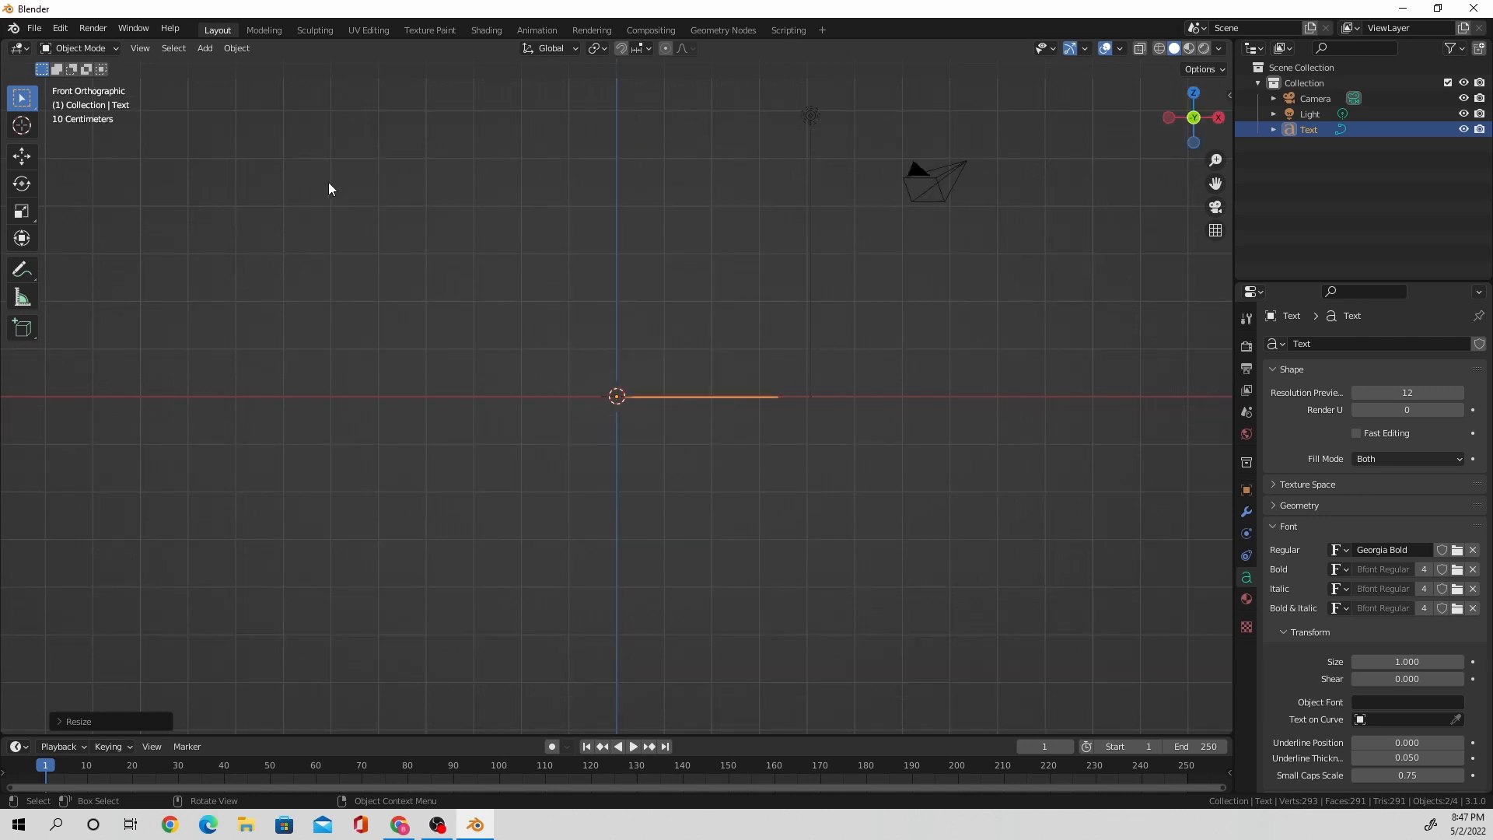
click(24, 185)
mouse_move(613, 353)
mouse_down()
mouse_move(616, 396)
mouse_move(619, 364)
mouse_up()
click(74, 721)
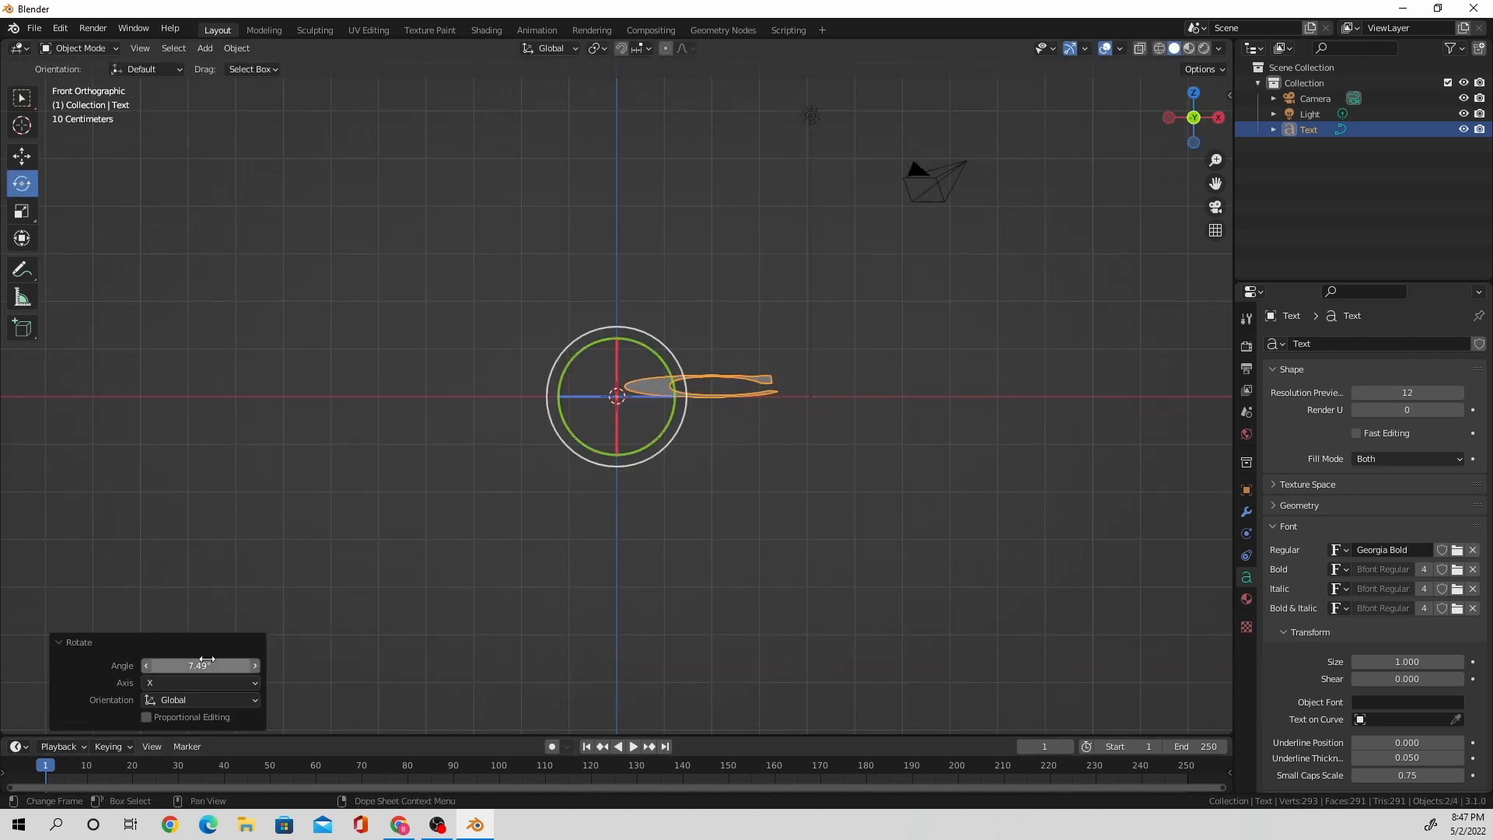
click(207, 664)
key(Return)
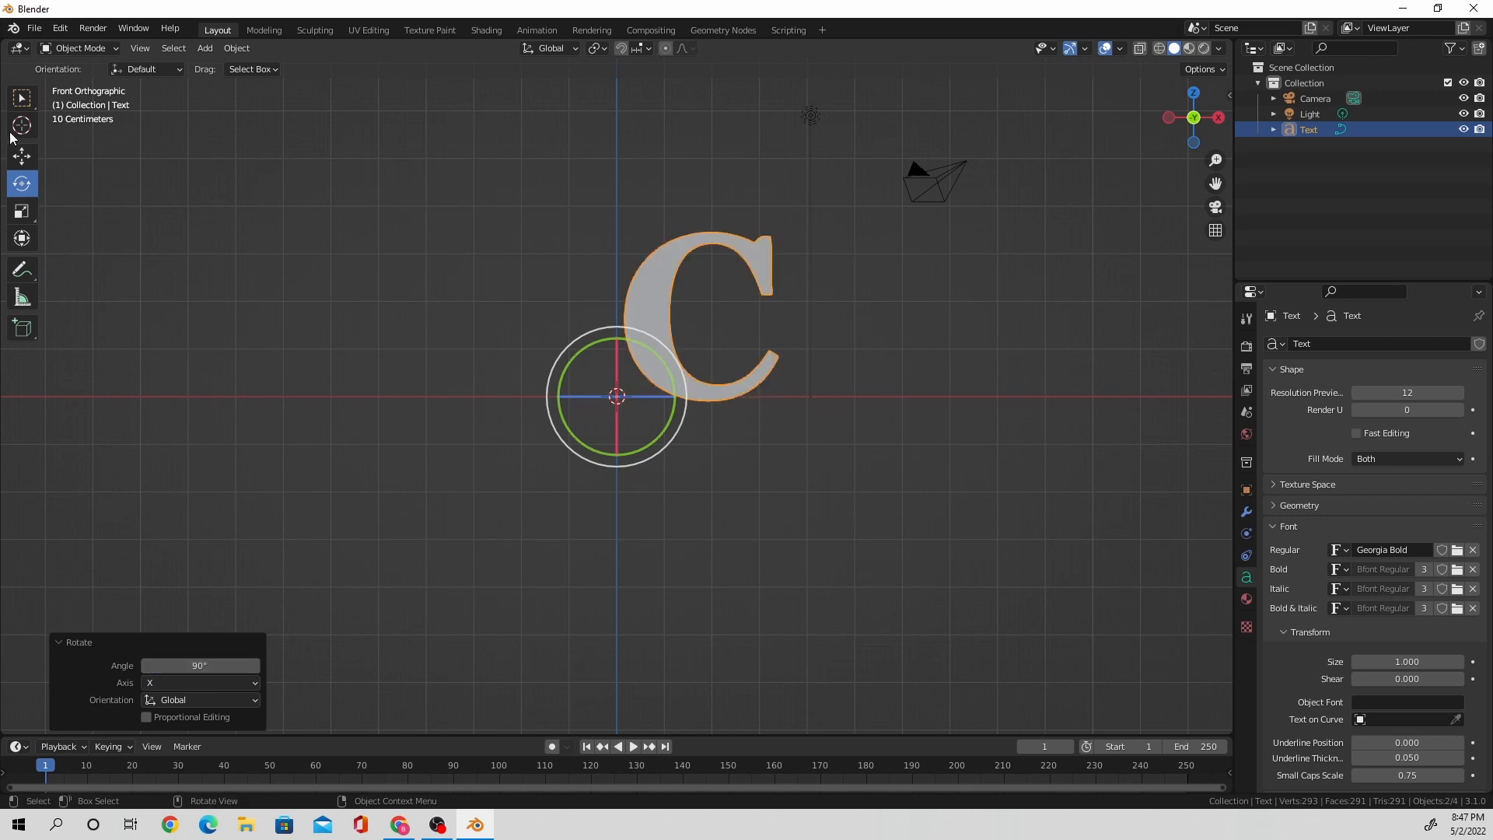
Move the upright letter C along X and Z until it is centred on the world origin.
click(22, 157)
drag(688, 400, 538, 414)
drag(538, 414, 538, 415)
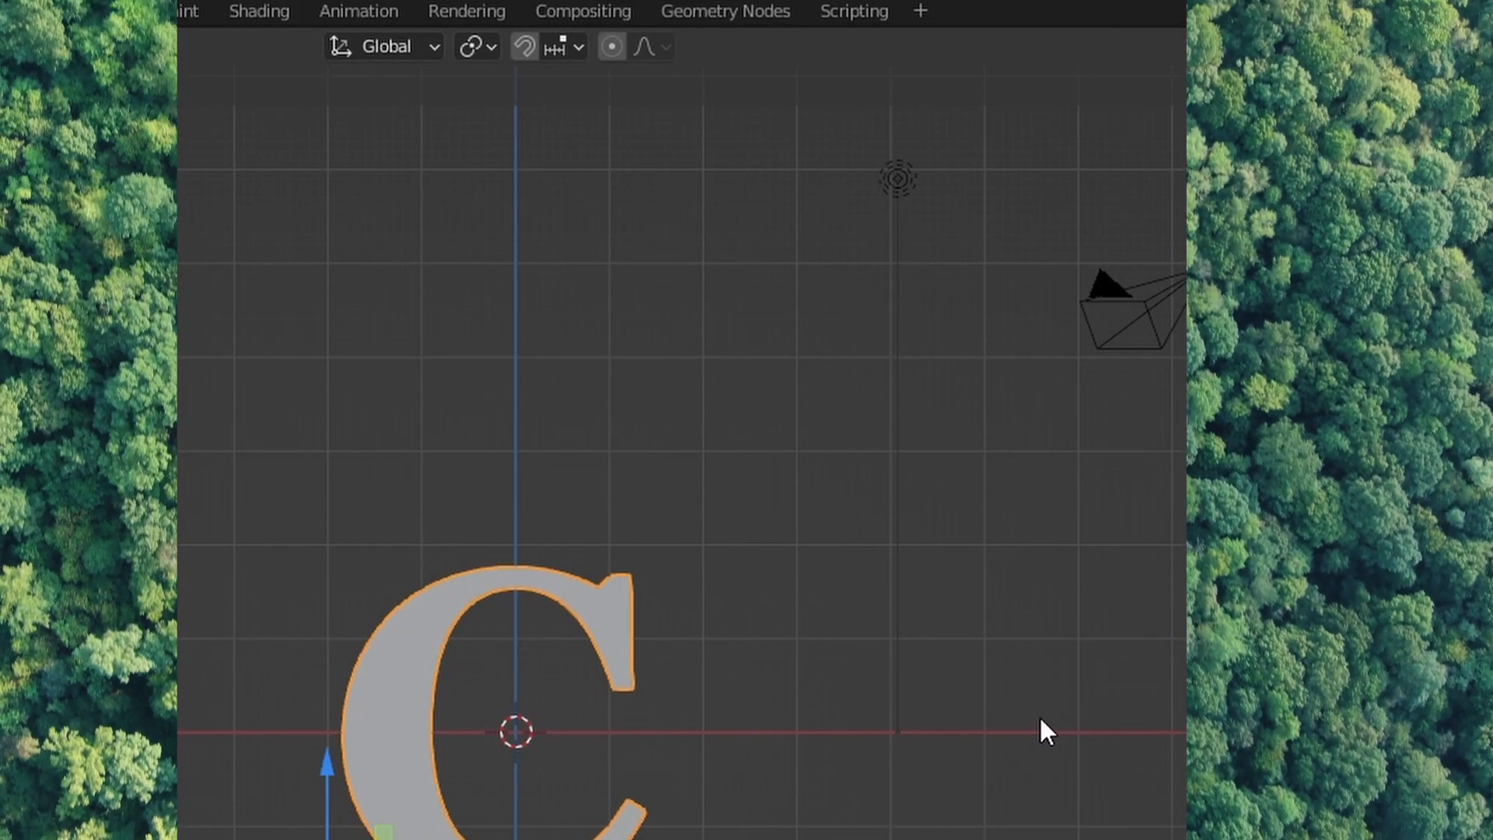
Convert the letter C to a mesh and apply its location, rotation and scale.
right_click(609, 695)
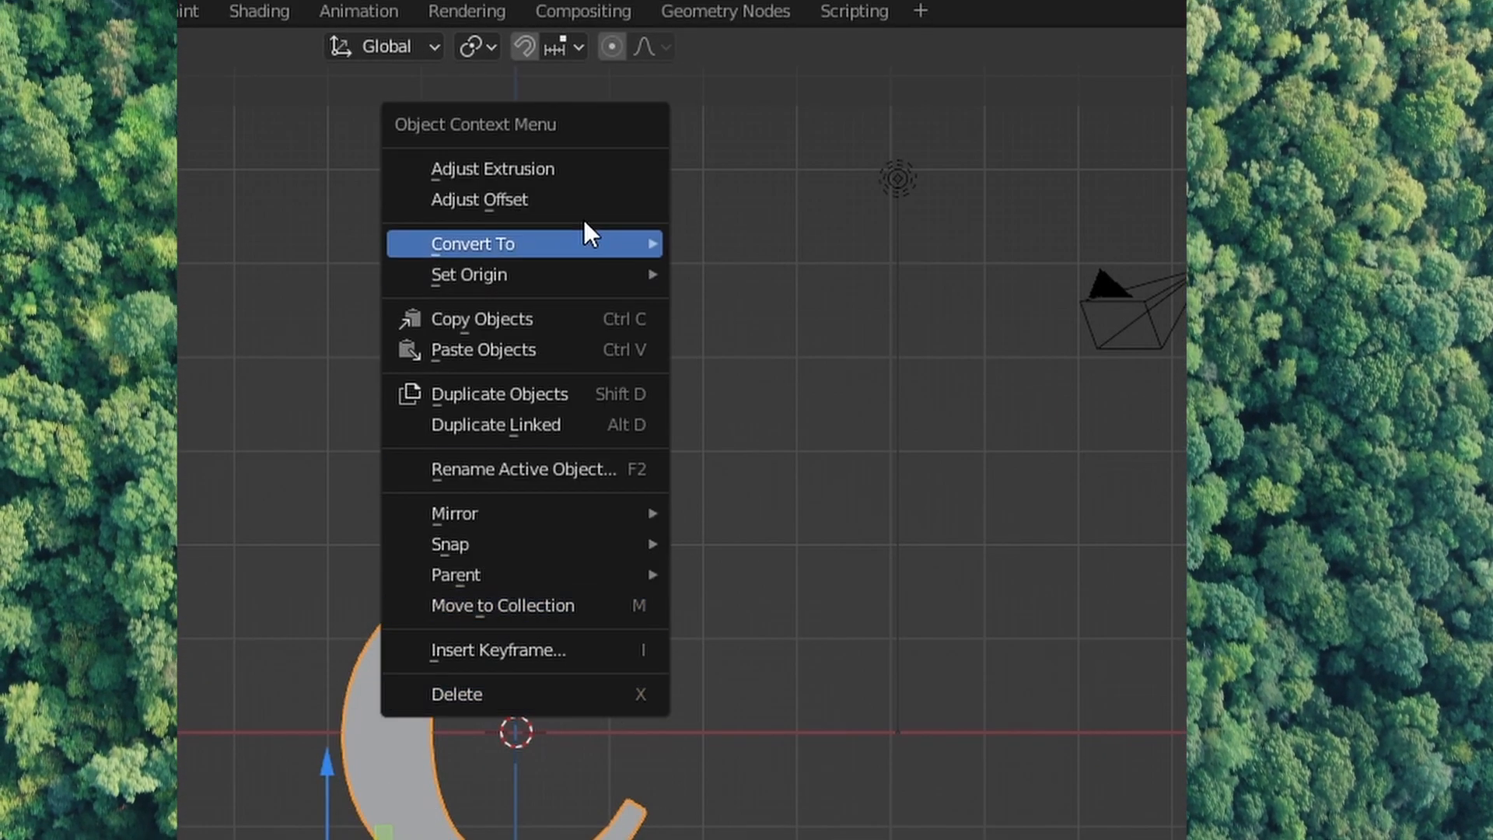
mouse_move(603, 233)
click(718, 276)
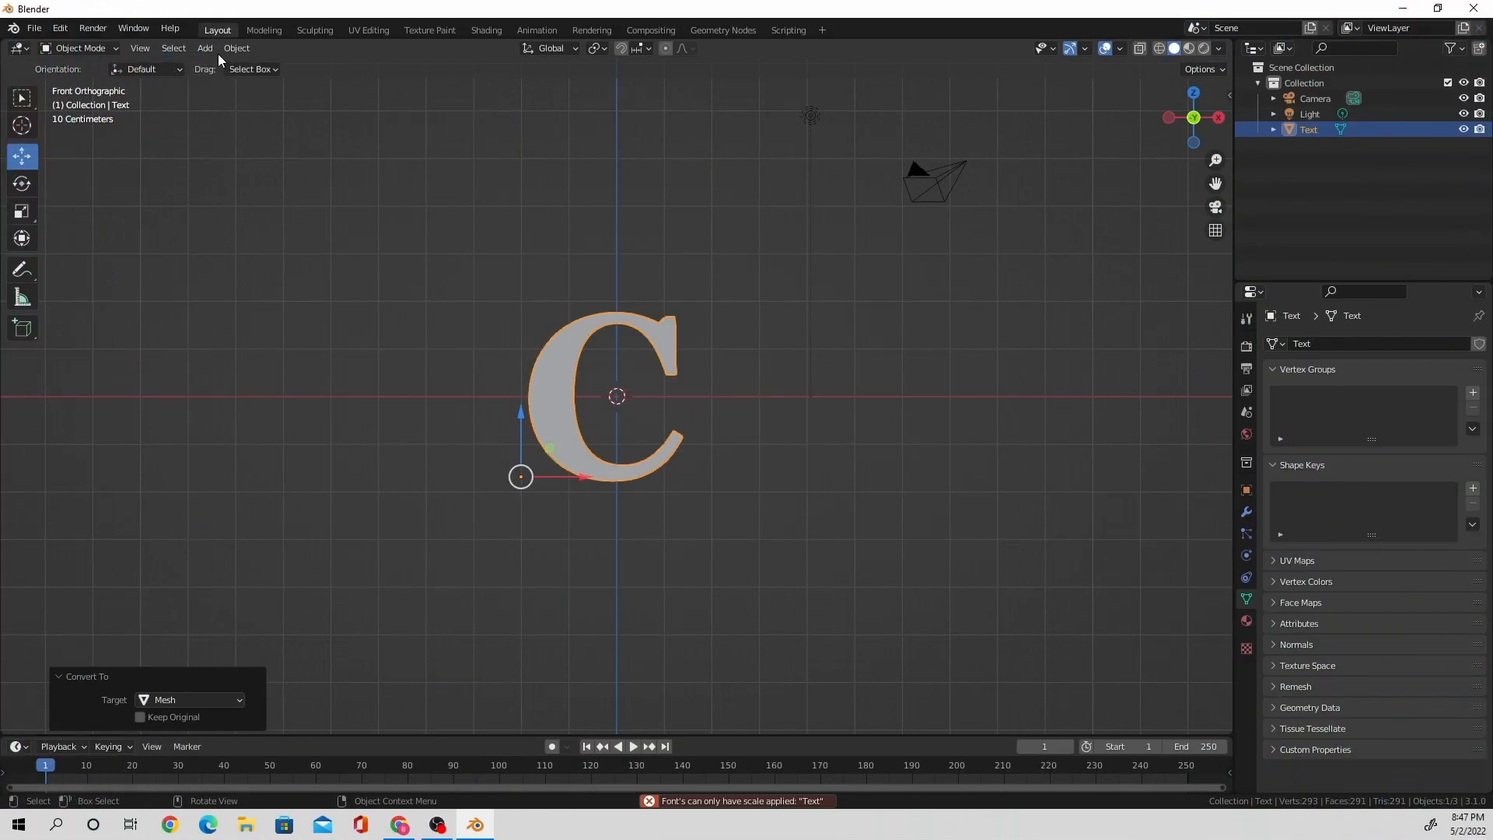
click(225, 50)
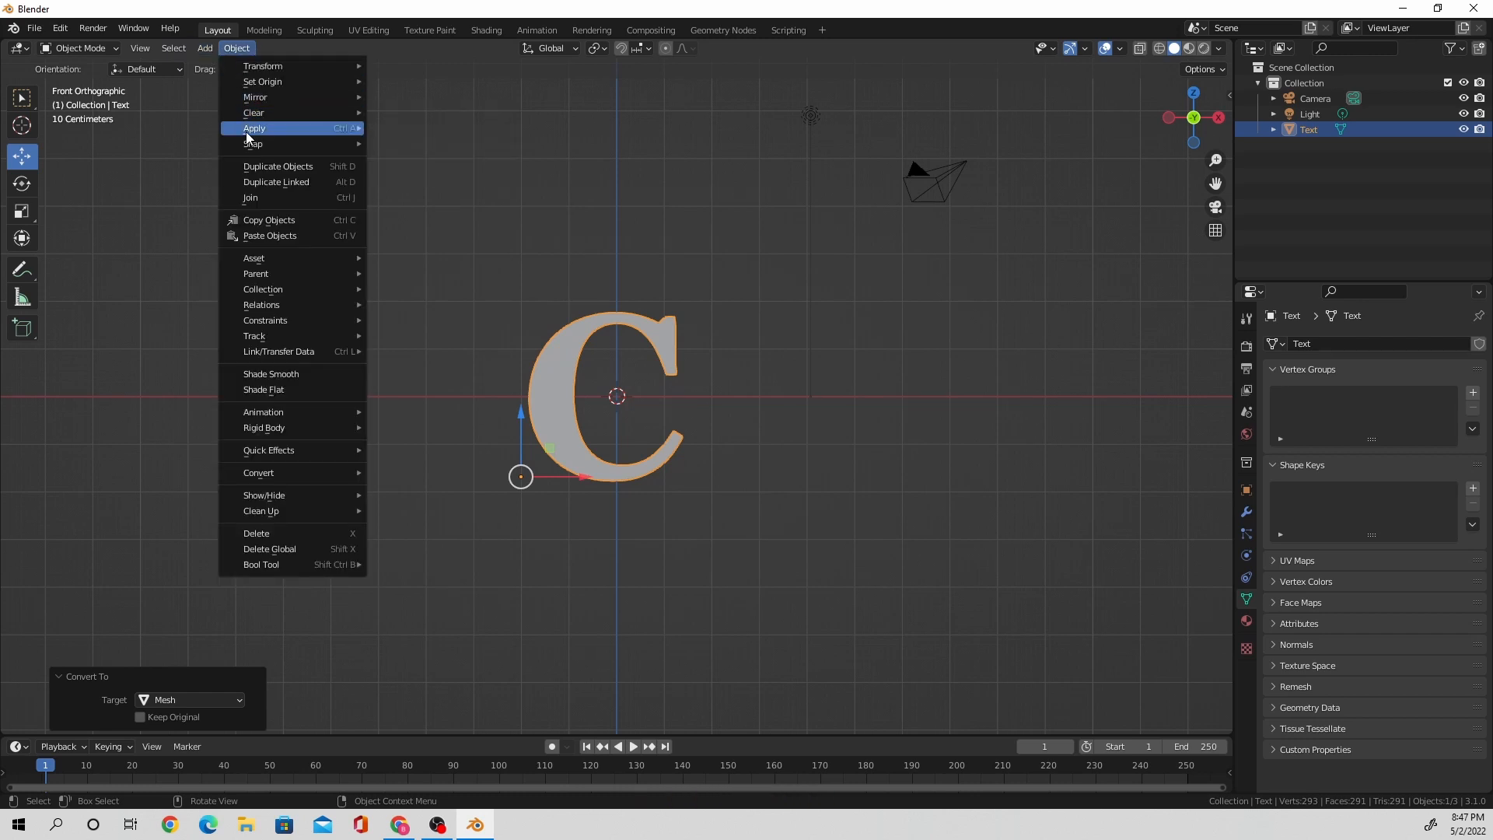
mouse_move(249, 129)
click(405, 176)
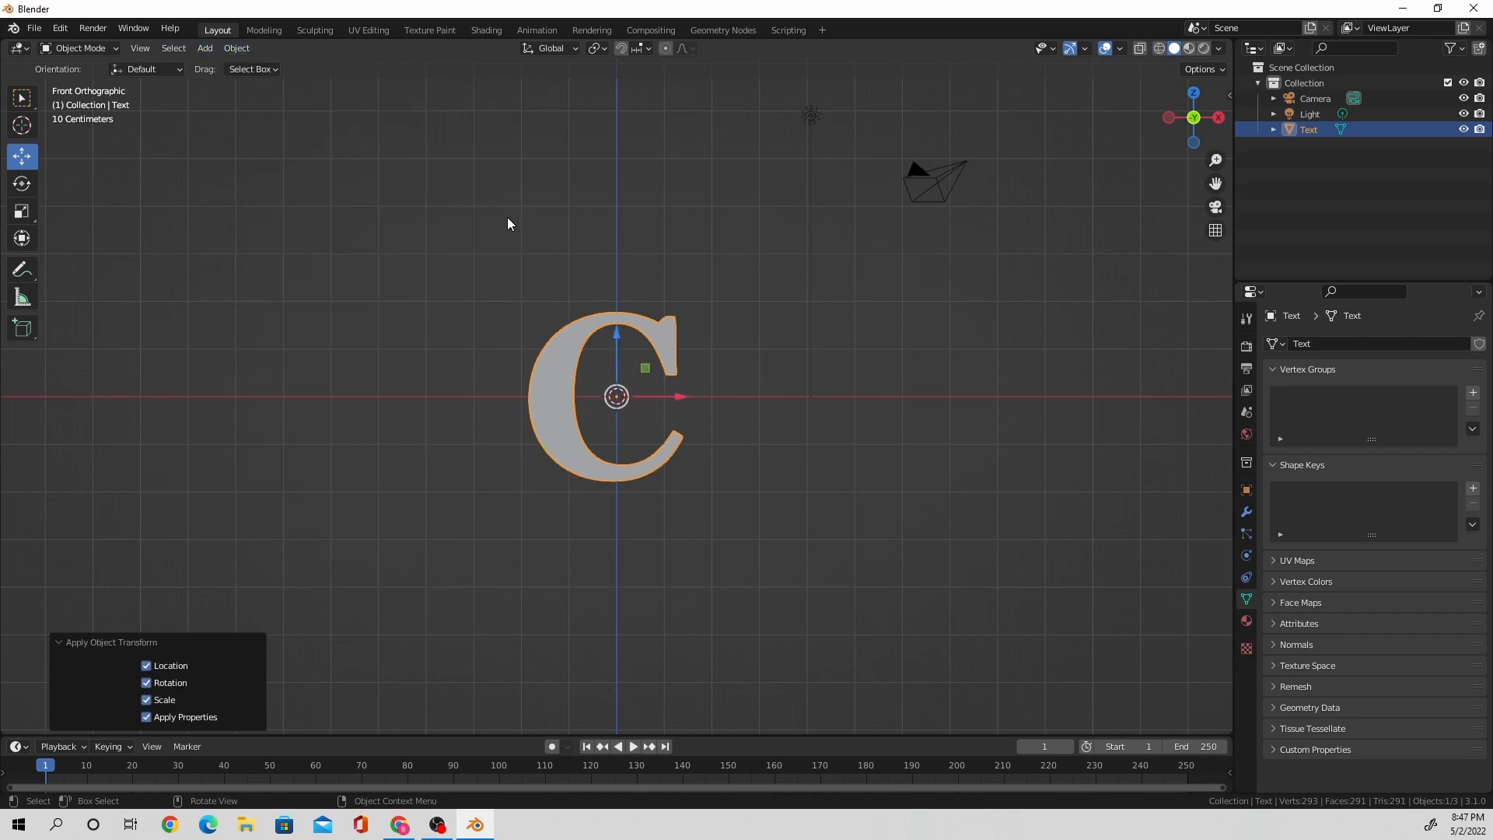
Extrude the whole letter C mesh in Edit Mode about -0.36 m along the global Y axis.
click(105, 49)
click(116, 91)
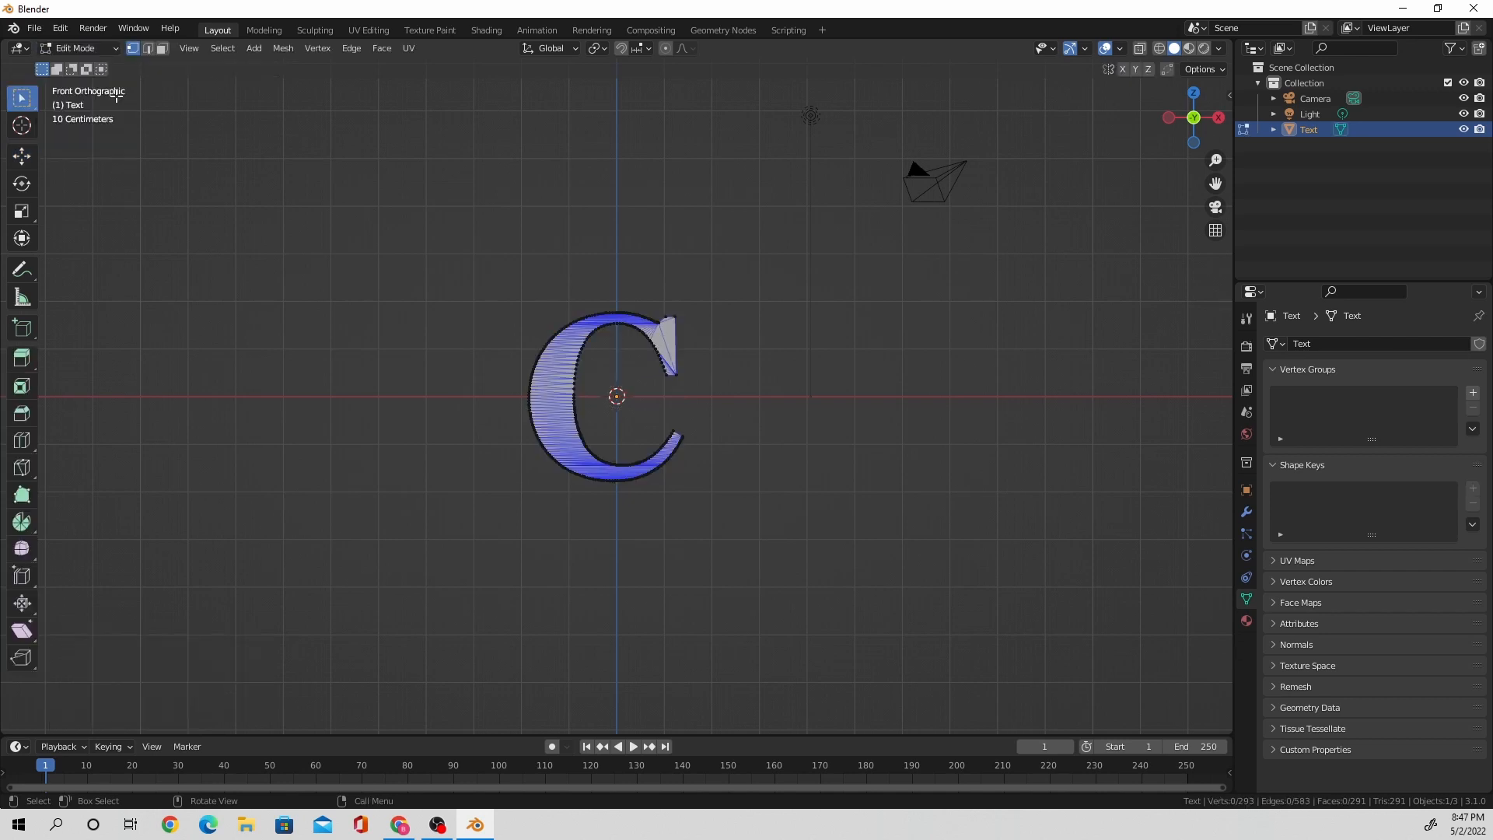
key(a)
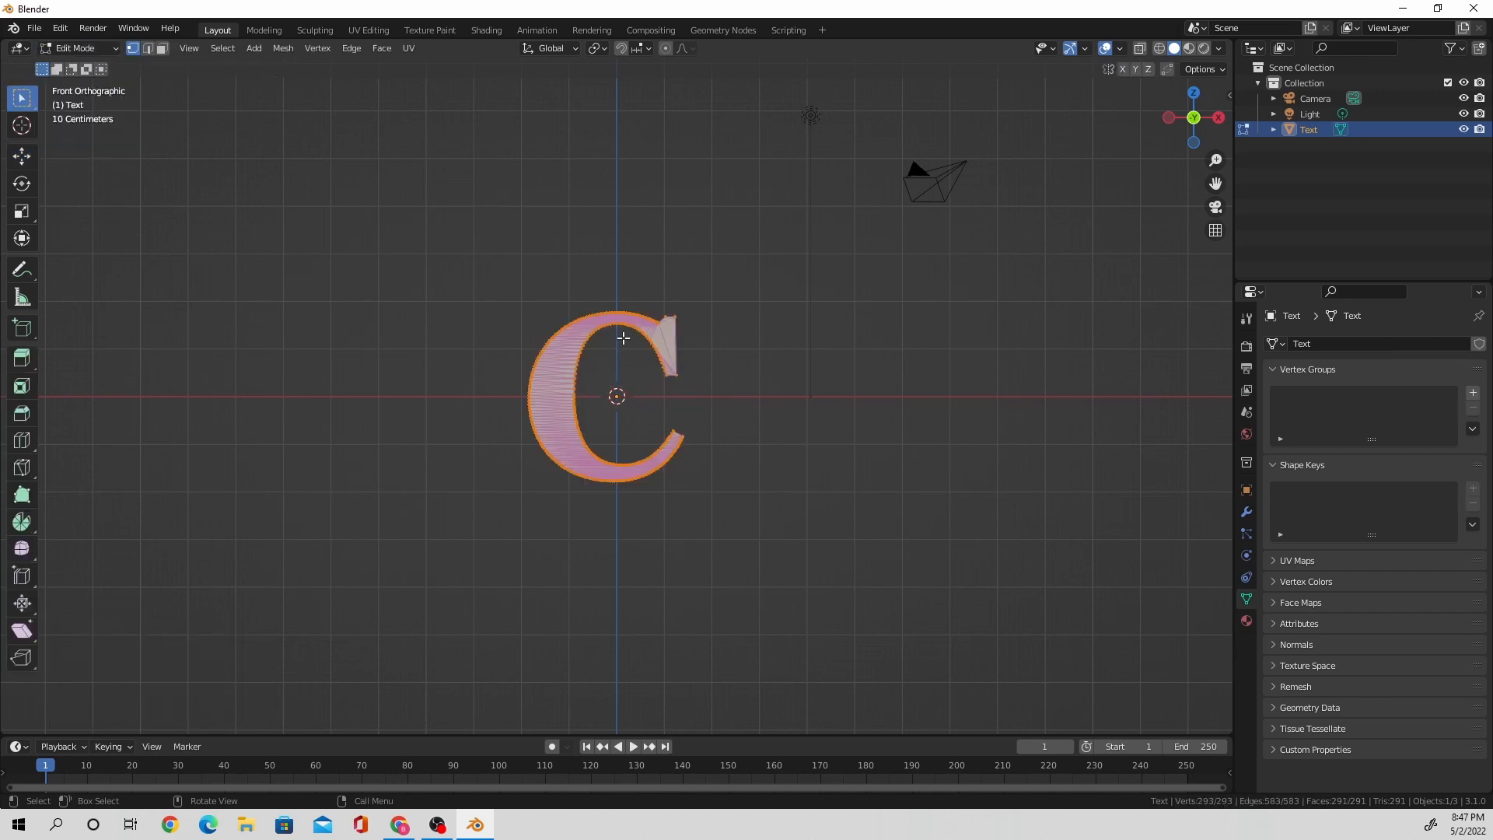
middle_drag(708, 371, 535, 375)
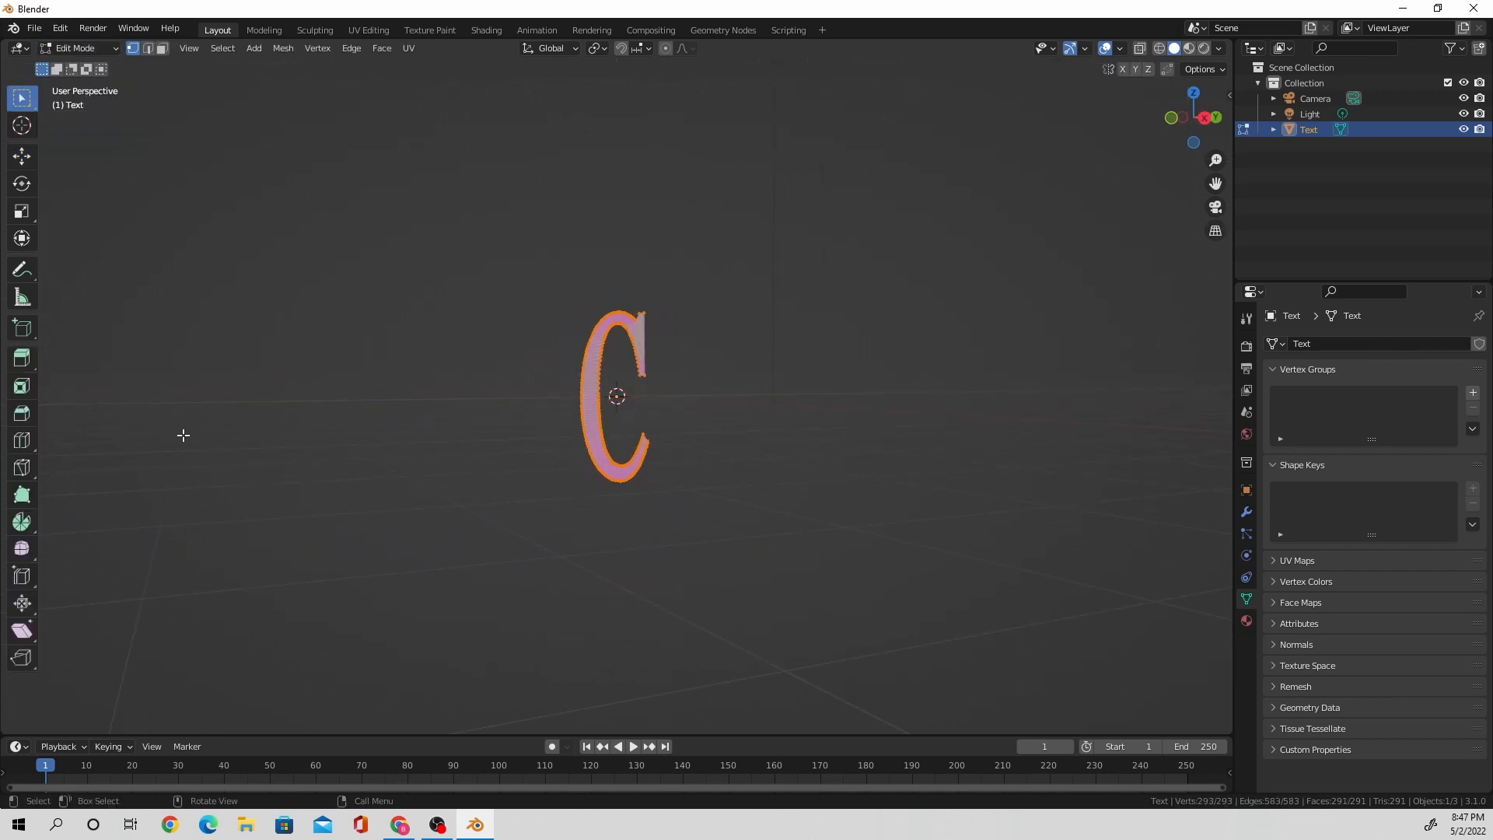
mouse_move(704, 391)
middle_down()
mouse_move(762, 386)
mouse_move(716, 380)
middle_up()
key(e)
key(y)
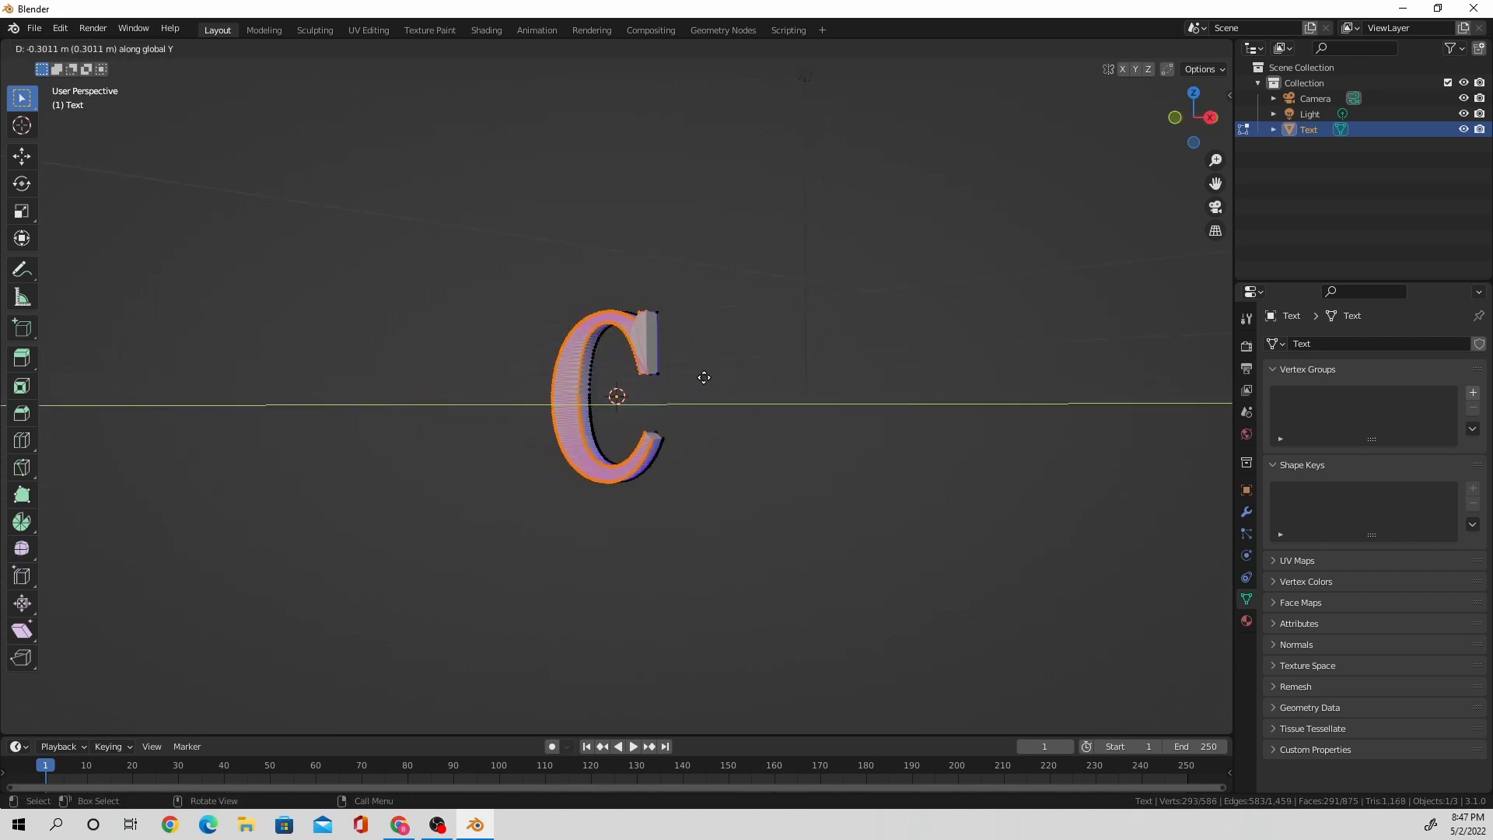
click(722, 350)
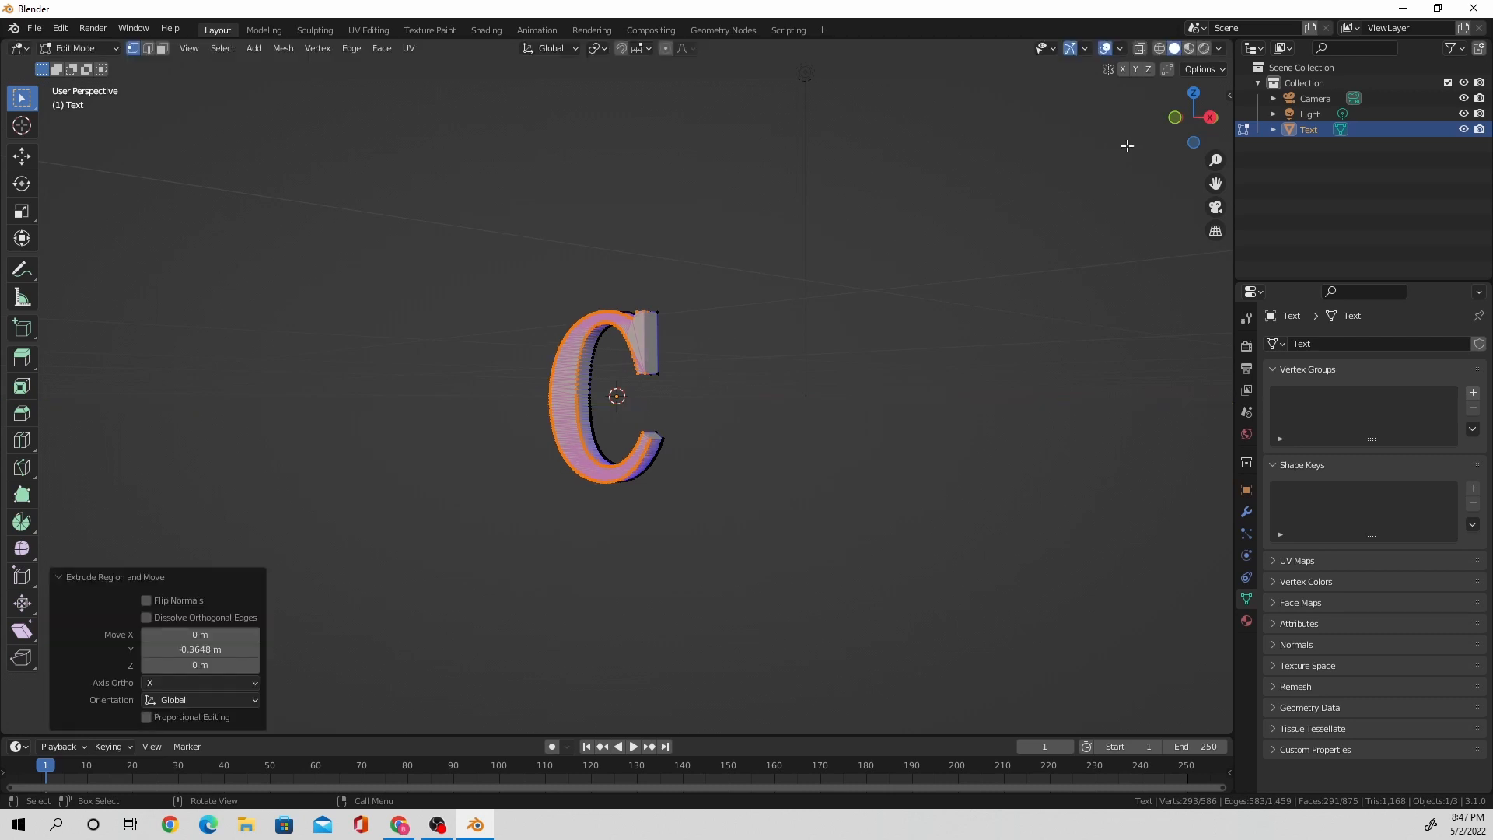
Move the entire C mesh about 0.18 m along Y to centre its thickness on the origin, and return to Object Mode.
click(1211, 118)
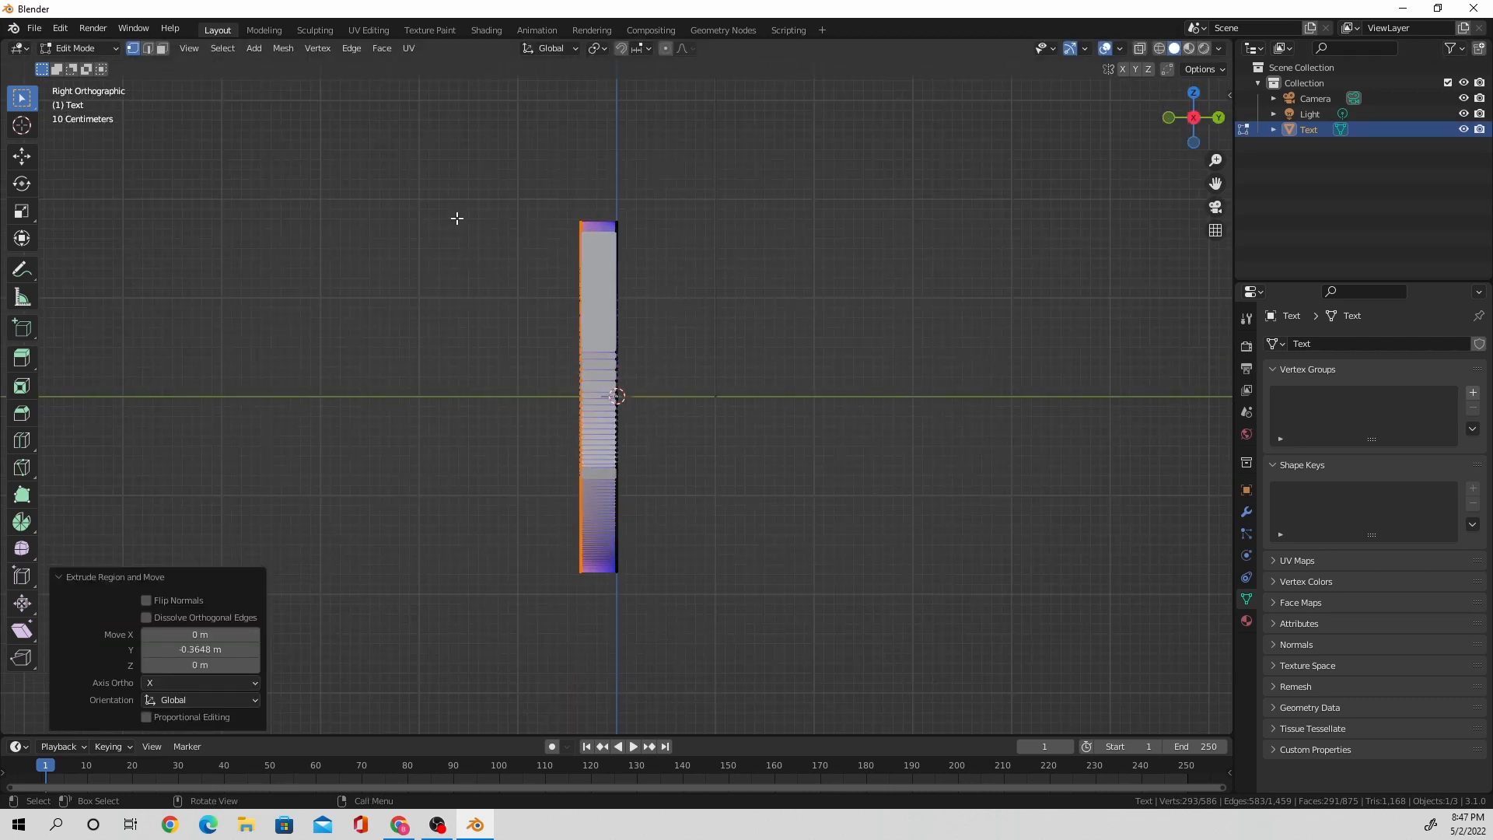
key(a)
click(22, 156)
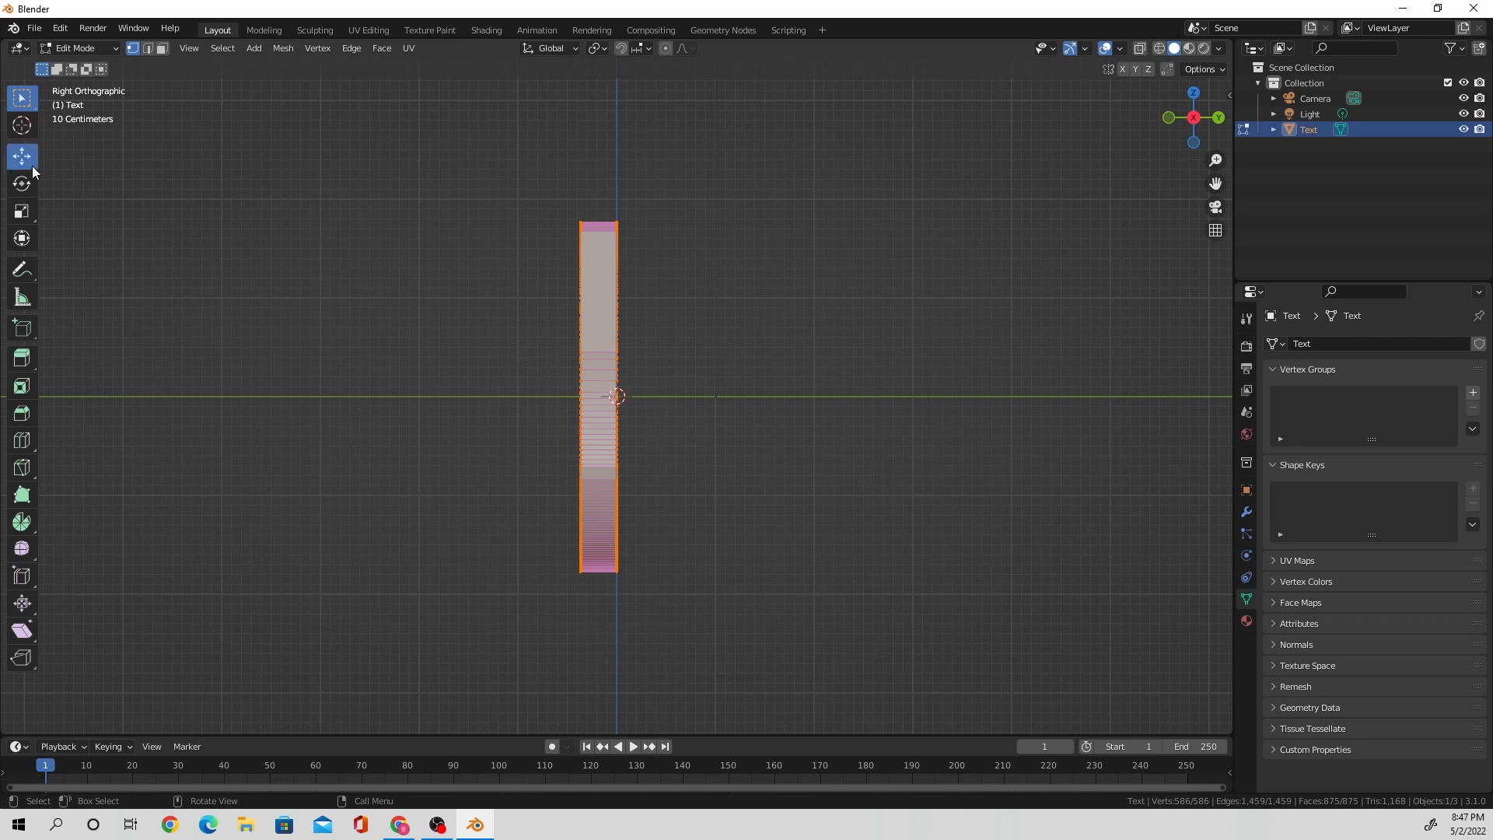
drag(633, 407, 663, 413)
click(78, 48)
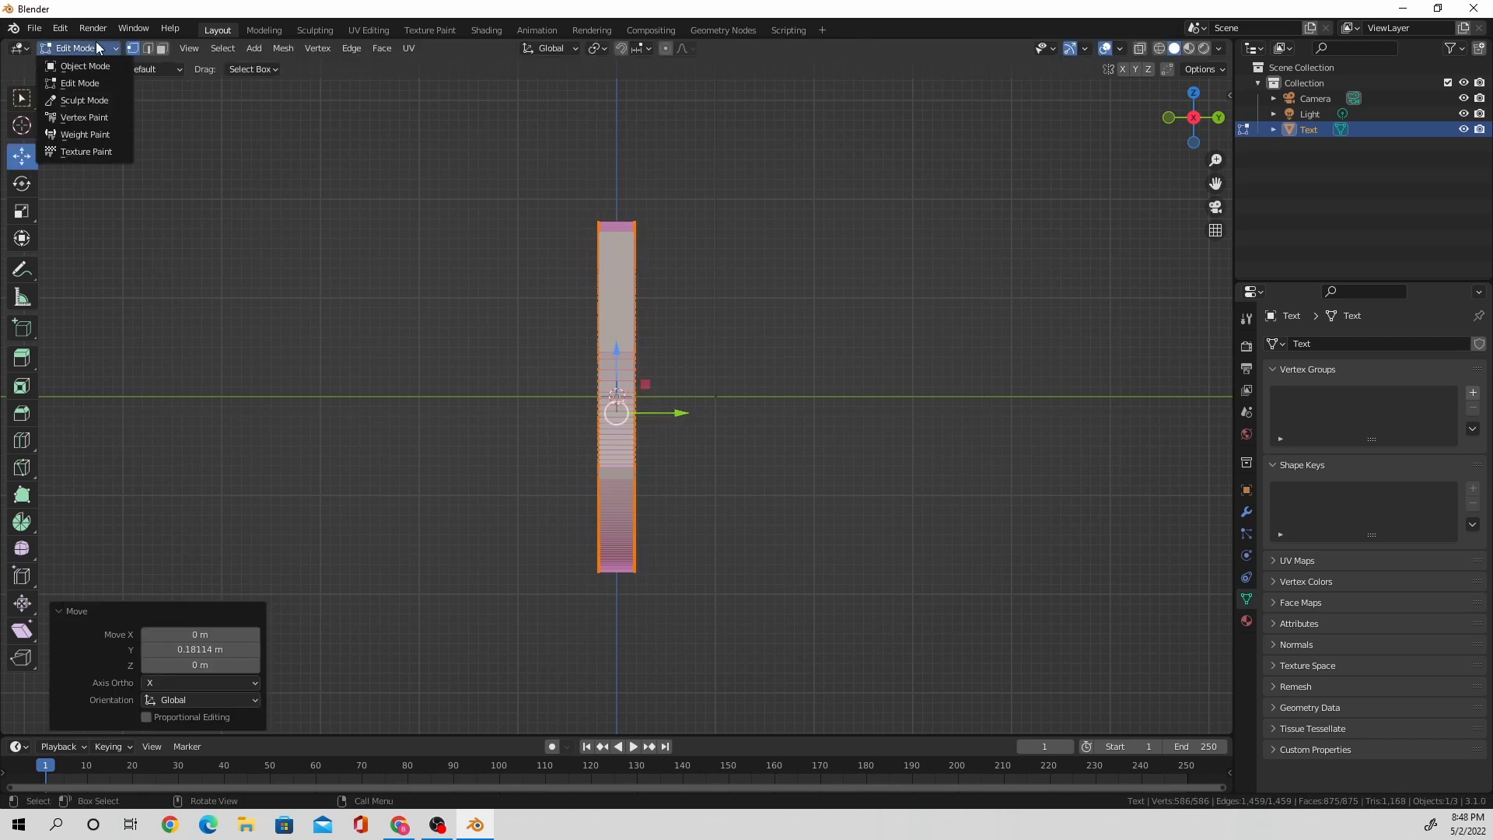
click(70, 63)
middle_drag(389, 317, 440, 323)
scroll(557, 340, up, 2)
middle_drag(557, 337, 633, 300)
scroll(568, 328, down, 4)
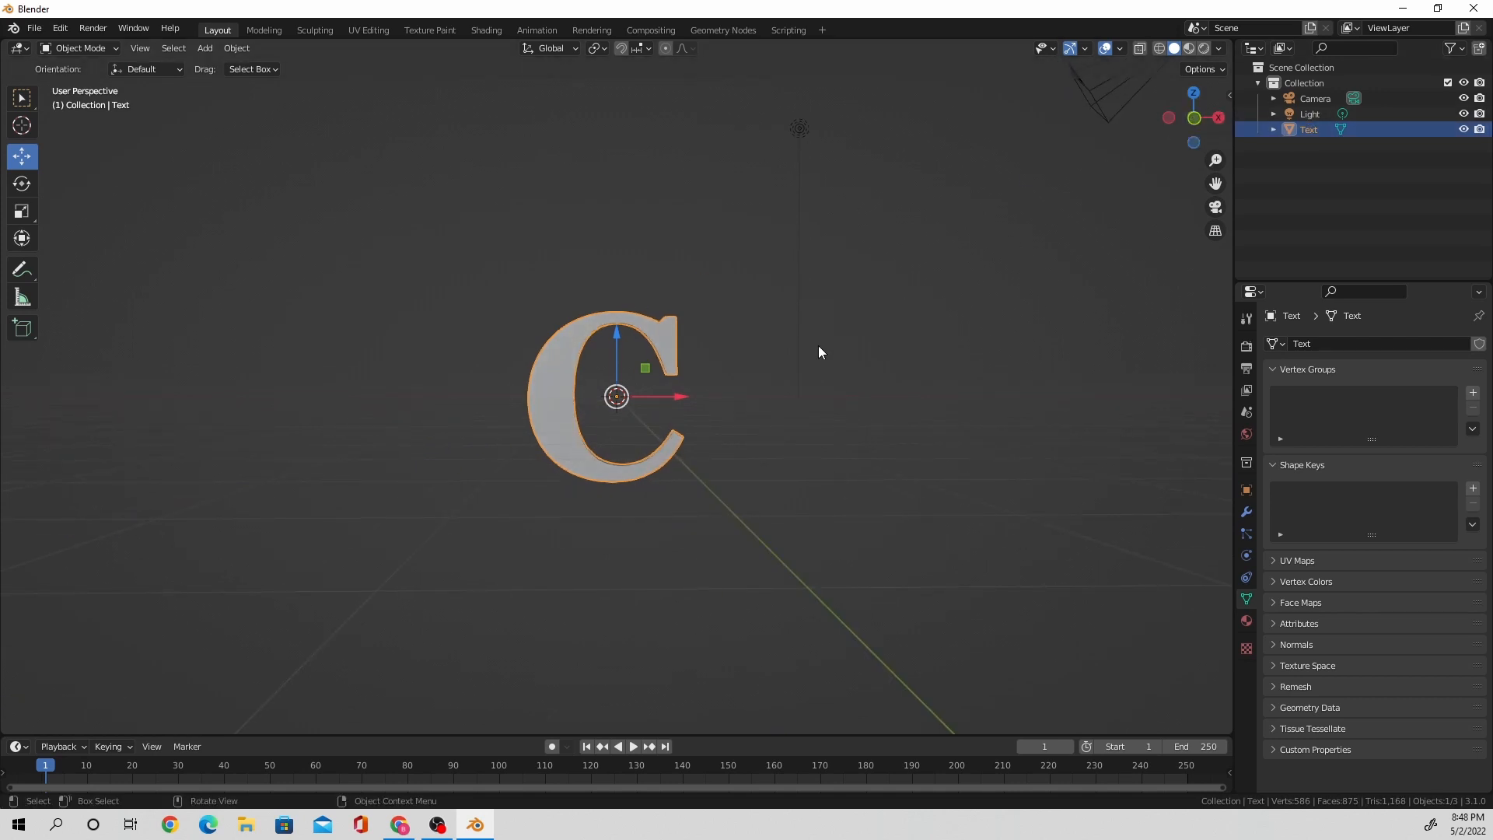
Add an ico sphere at the world origin with 4 subdivisions and a radius of 0.97 m.
scroll(809, 354, up, 3)
scroll(807, 355, down, 4)
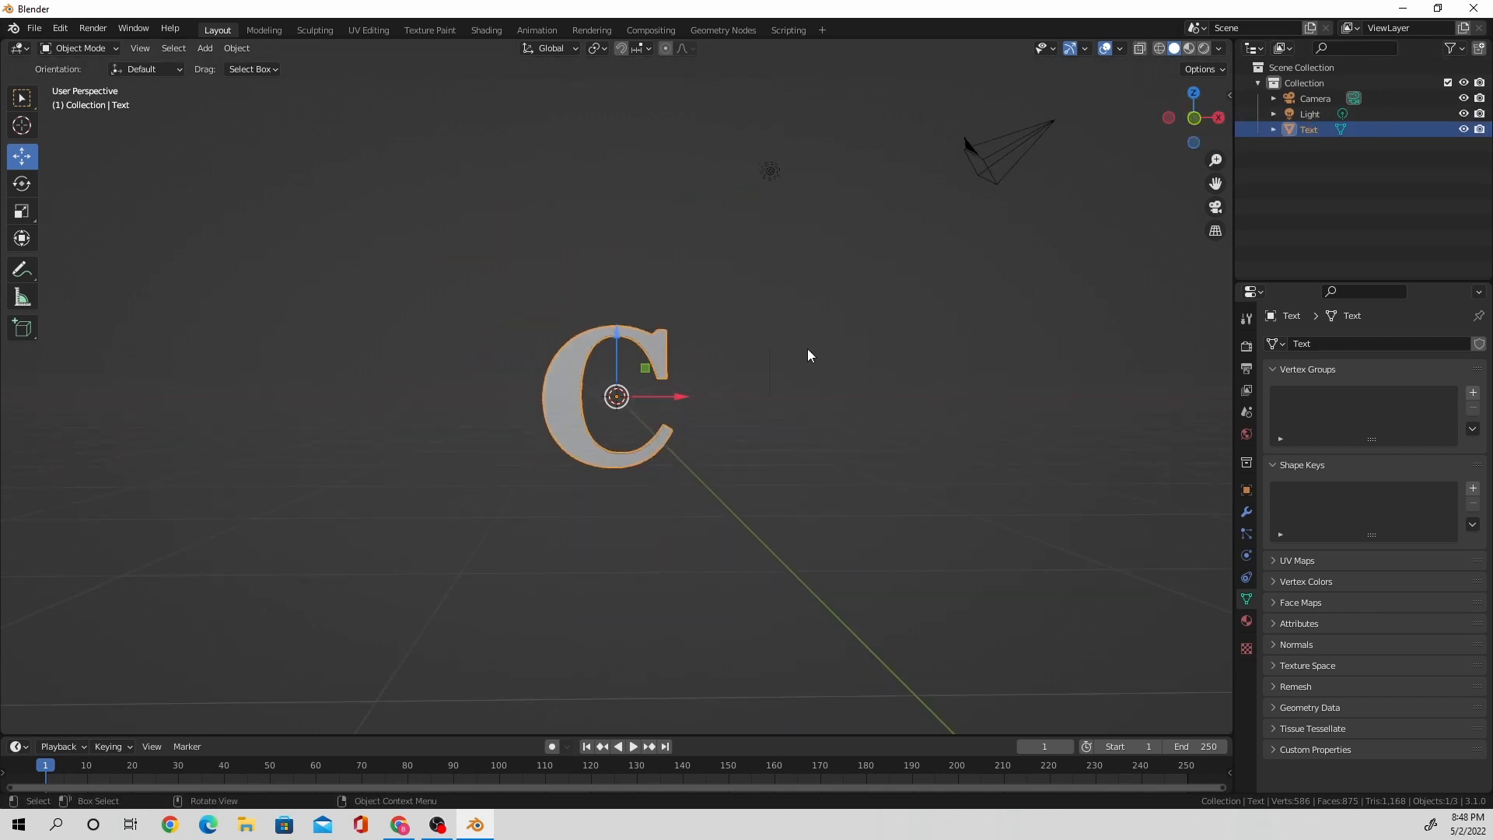
click(206, 49)
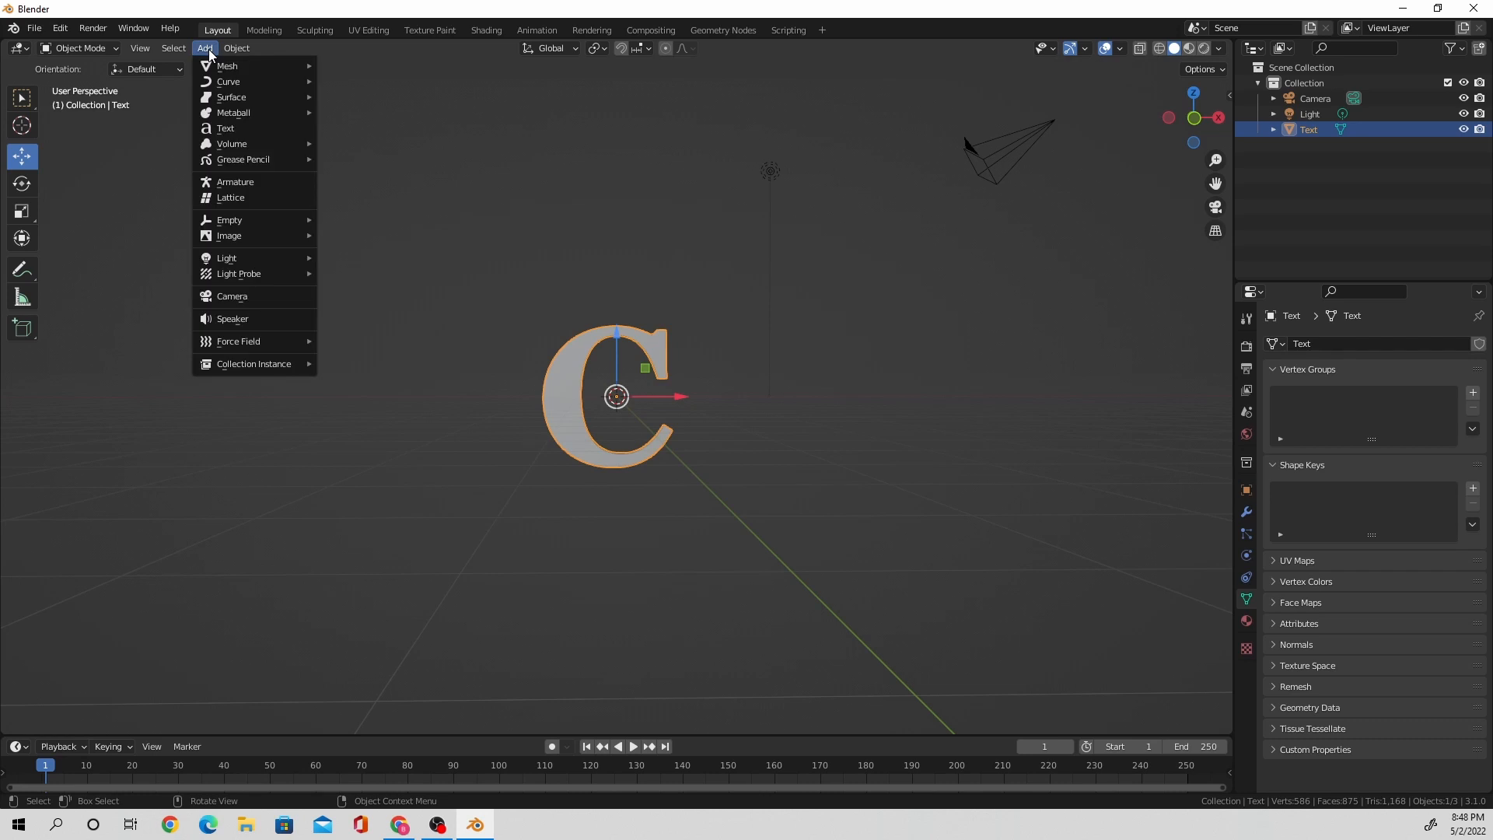
mouse_move(240, 65)
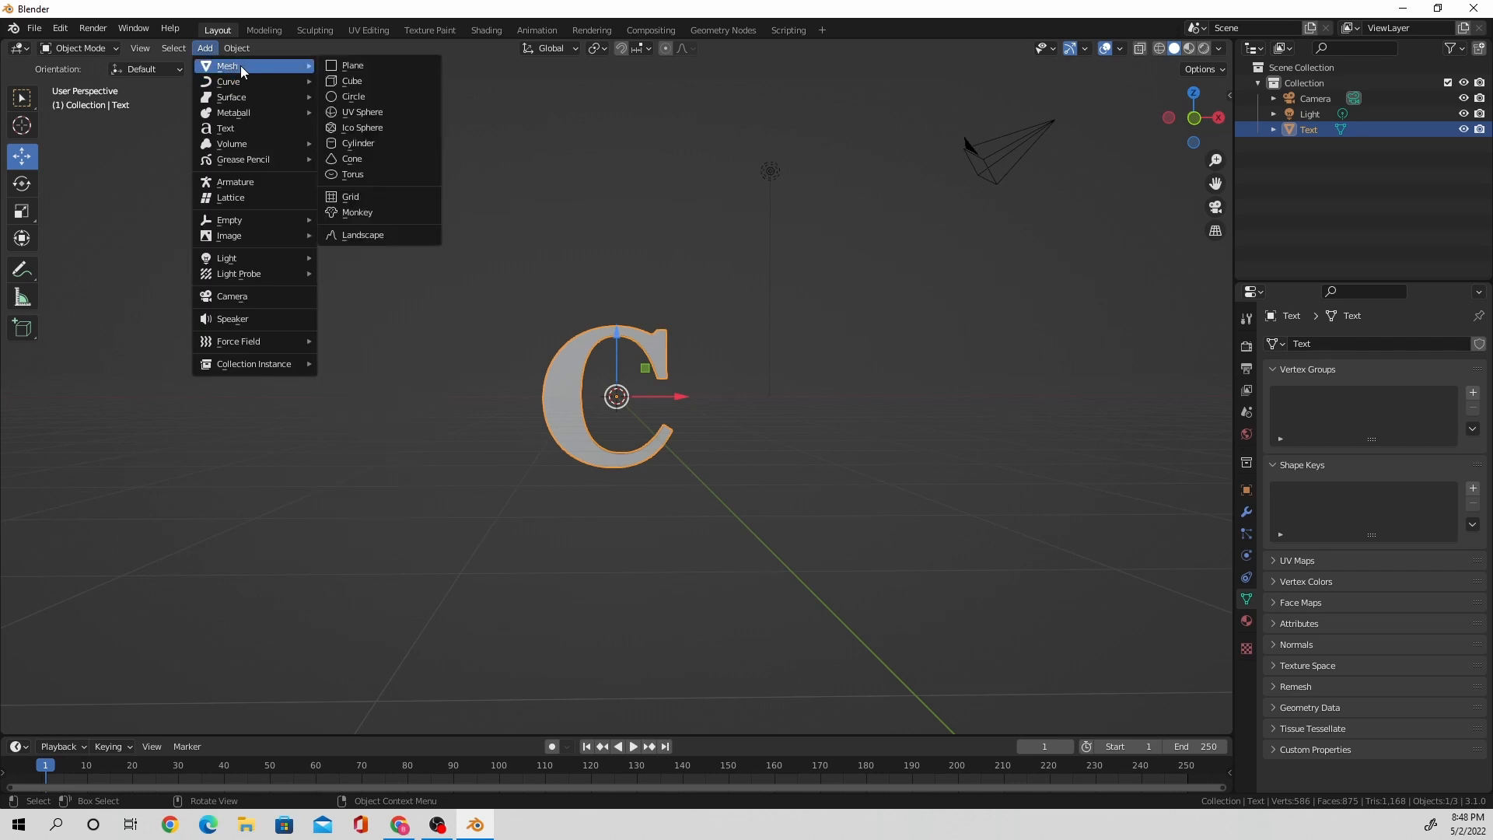
click(376, 133)
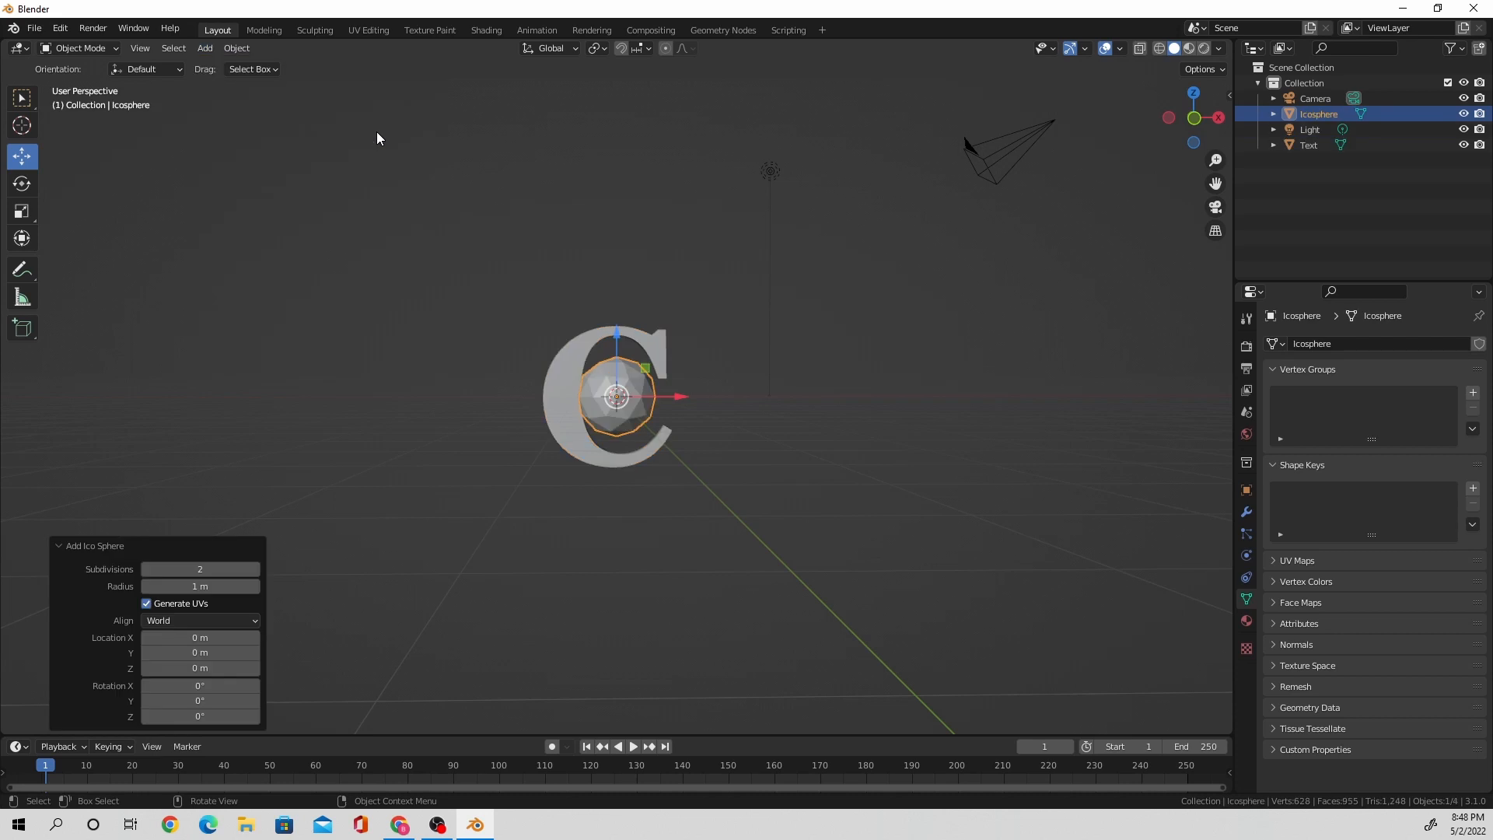
click(255, 569)
click(255, 569)
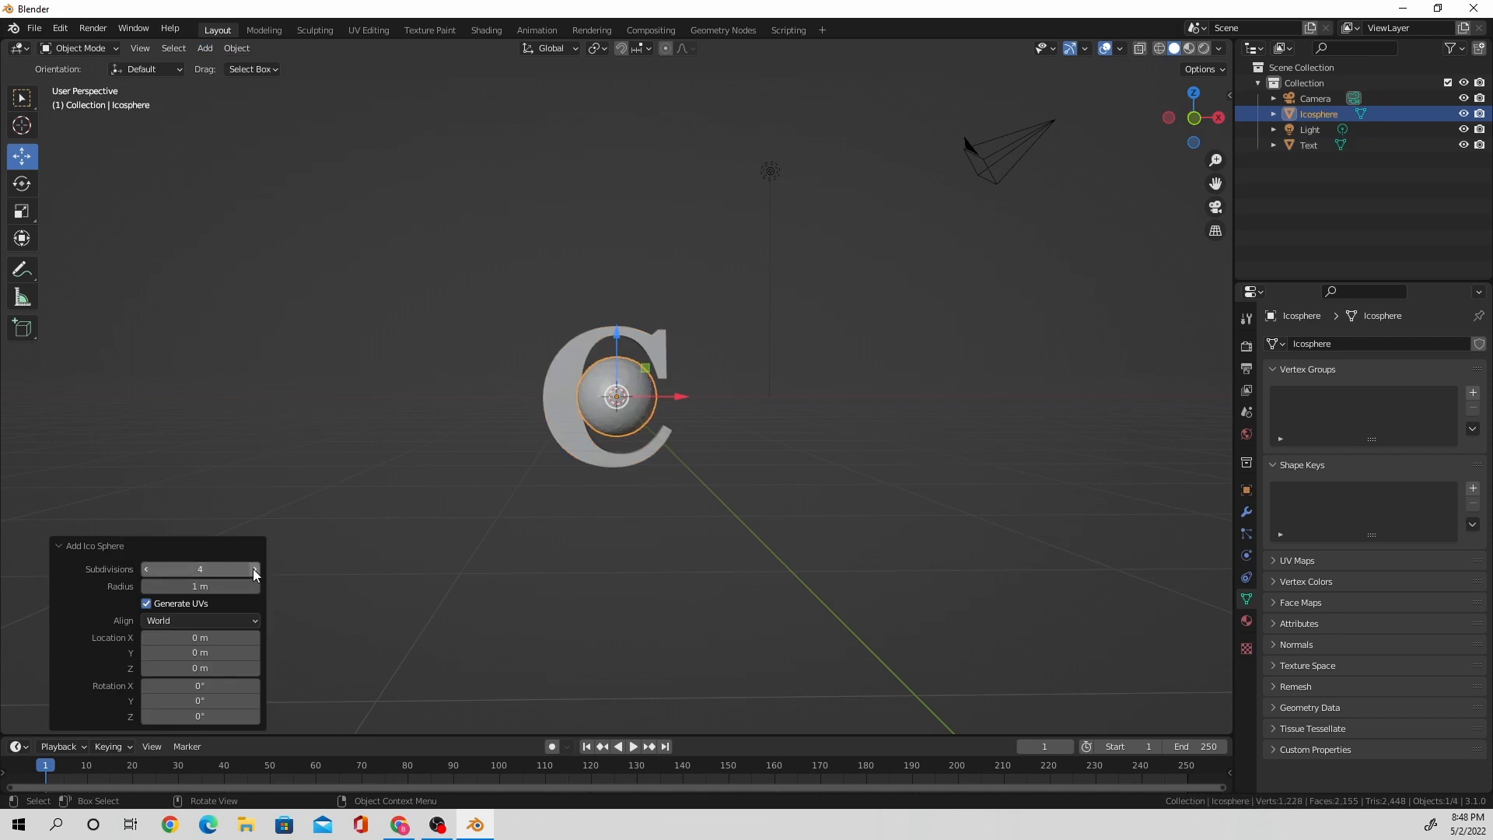
mouse_move(211, 591)
mouse_down()
mouse_move(180, 589)
mouse_move(205, 594)
mouse_up()
click(1193, 121)
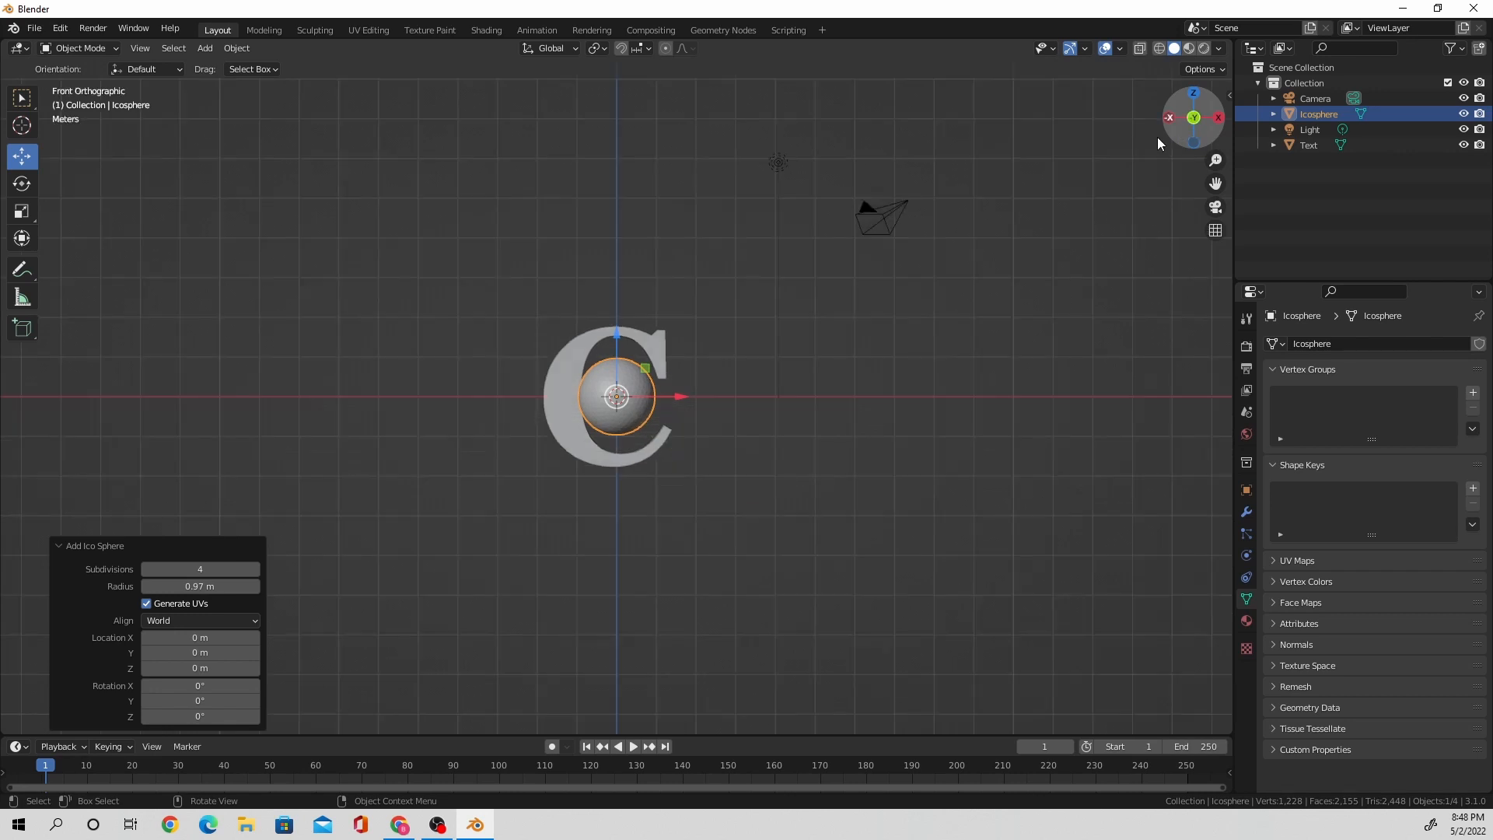
click(78, 48)
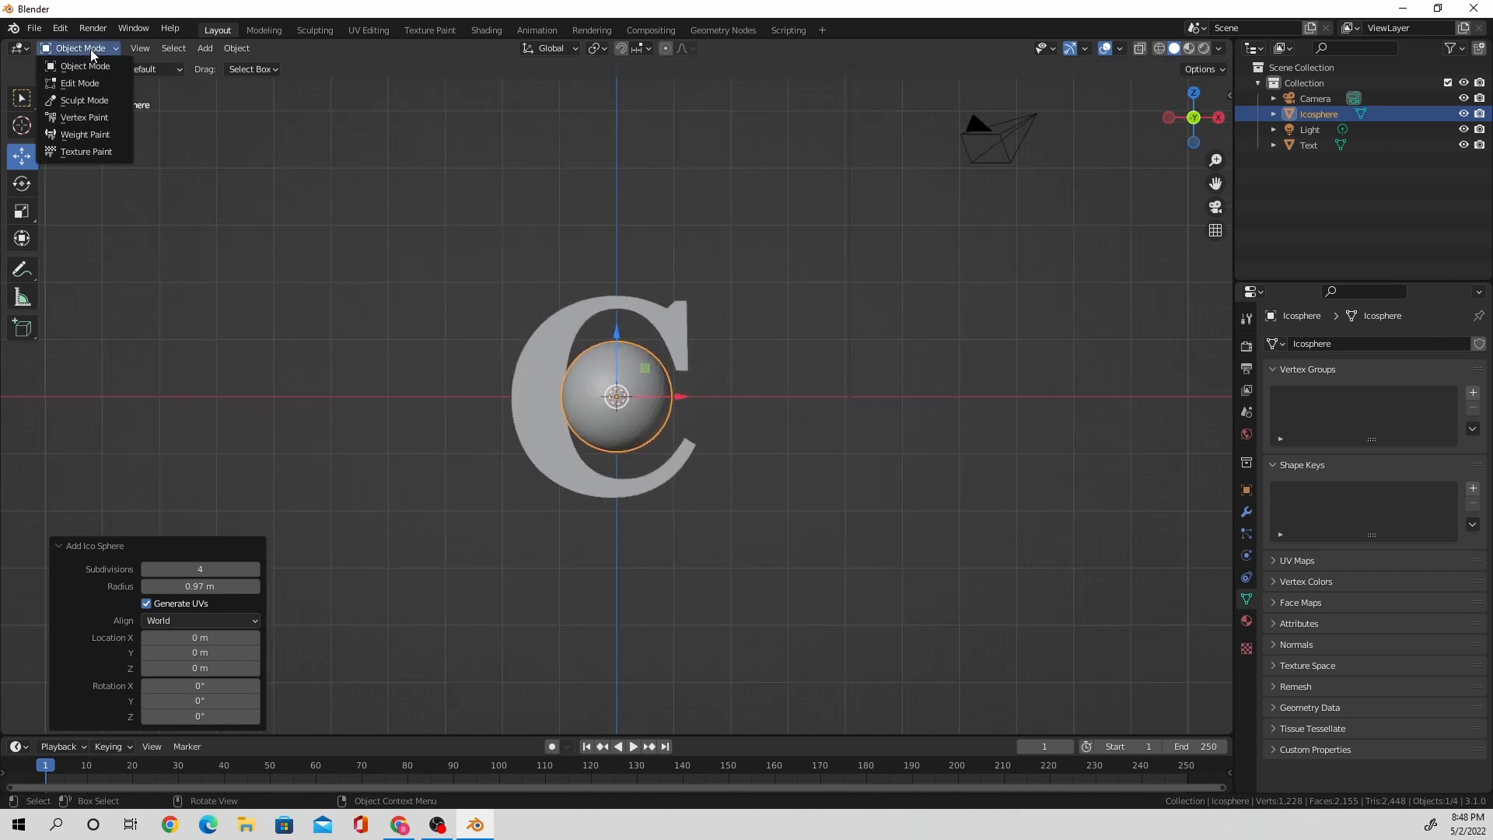
Create a new collection in the scene and rename the Text object to carbon.
middle_drag(789, 420, 719, 433)
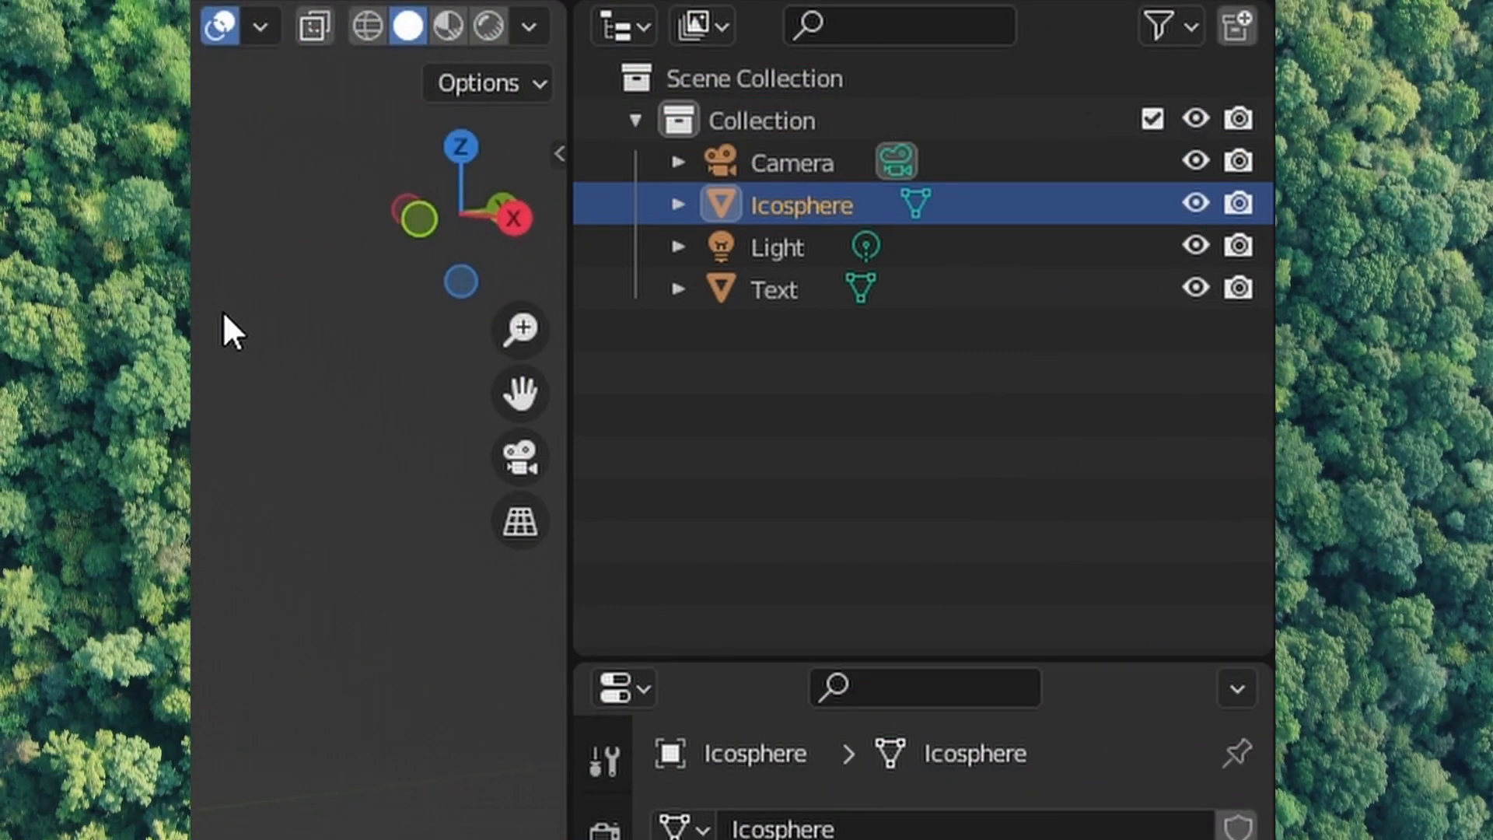
click(1239, 18)
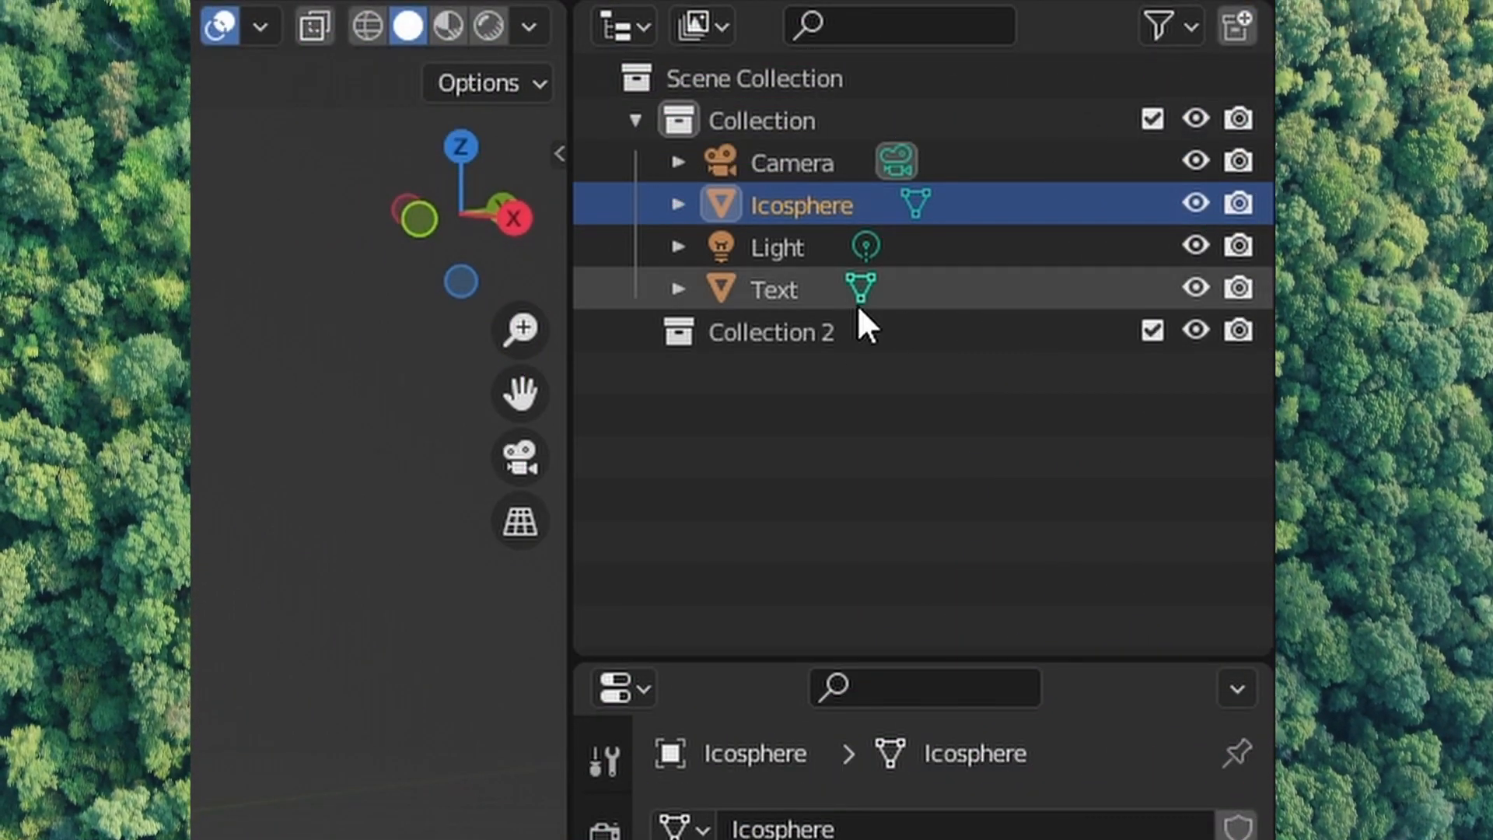
double_click(762, 287)
text(carbon)
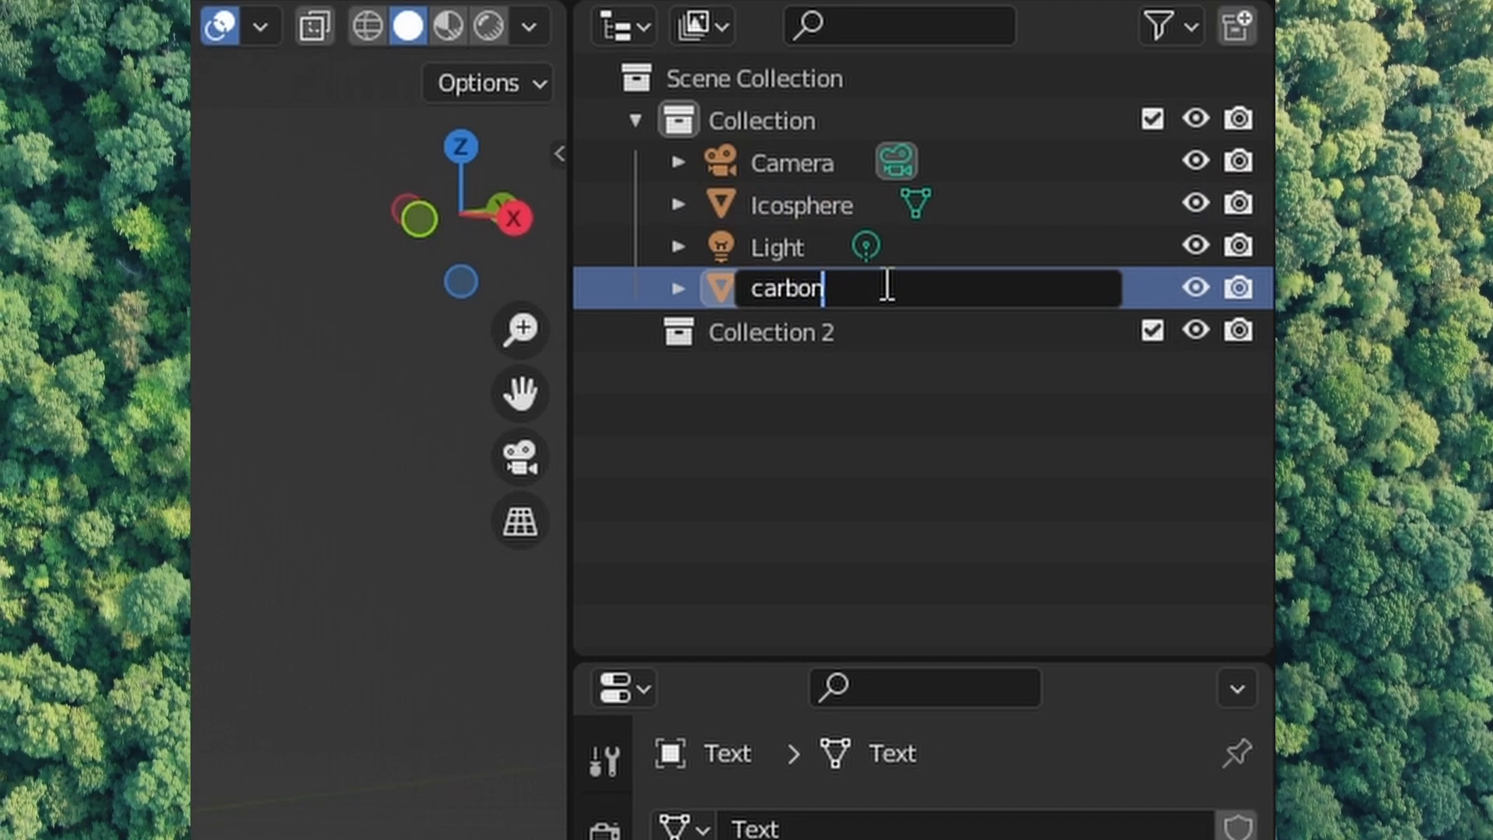
key(Return)
Rename Collection 2 to electrons and move the Icosphere into it.
double_click(805, 325)
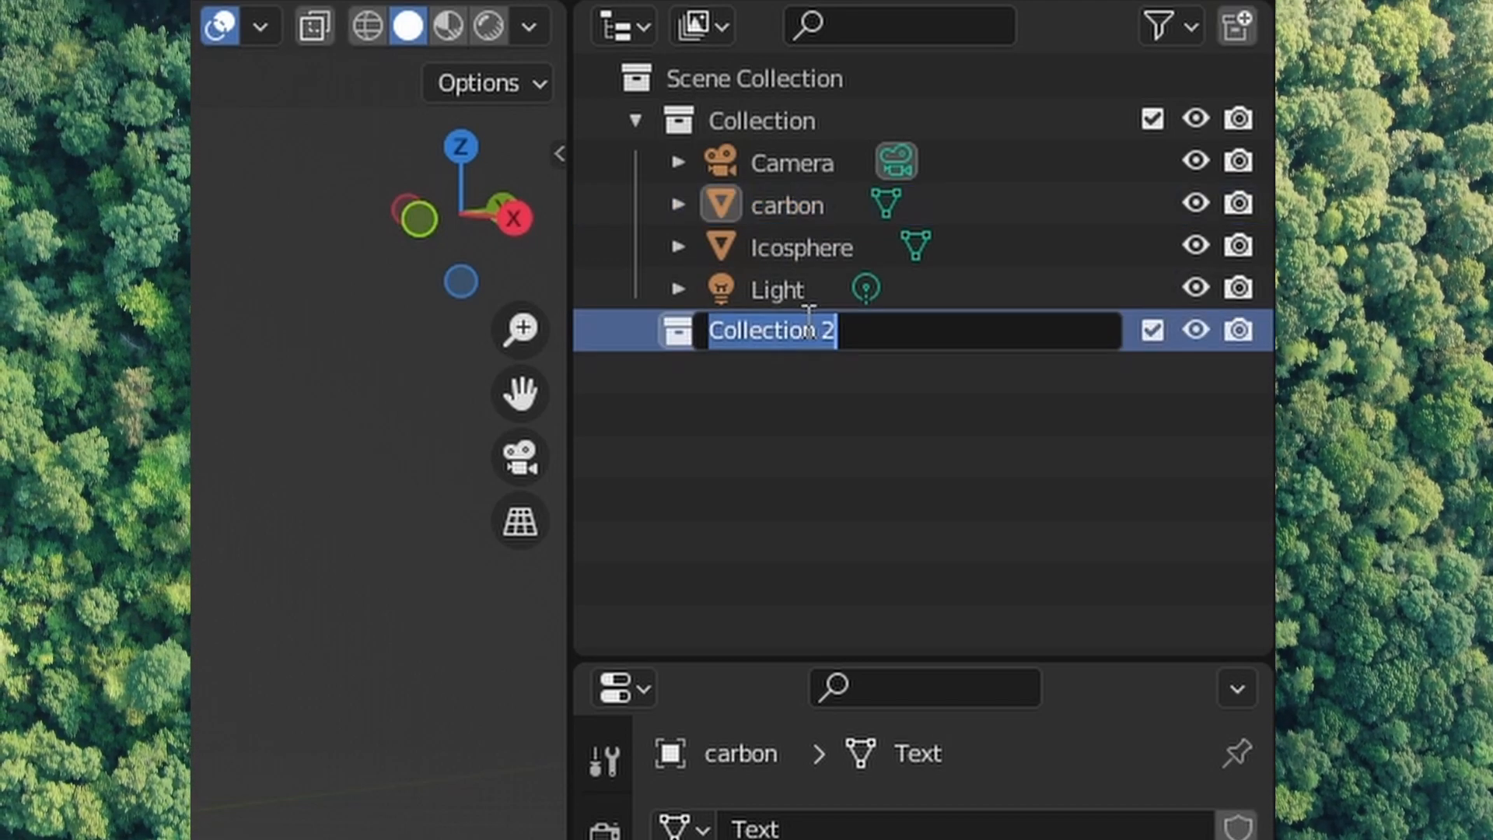
text(elect)
text(rone)
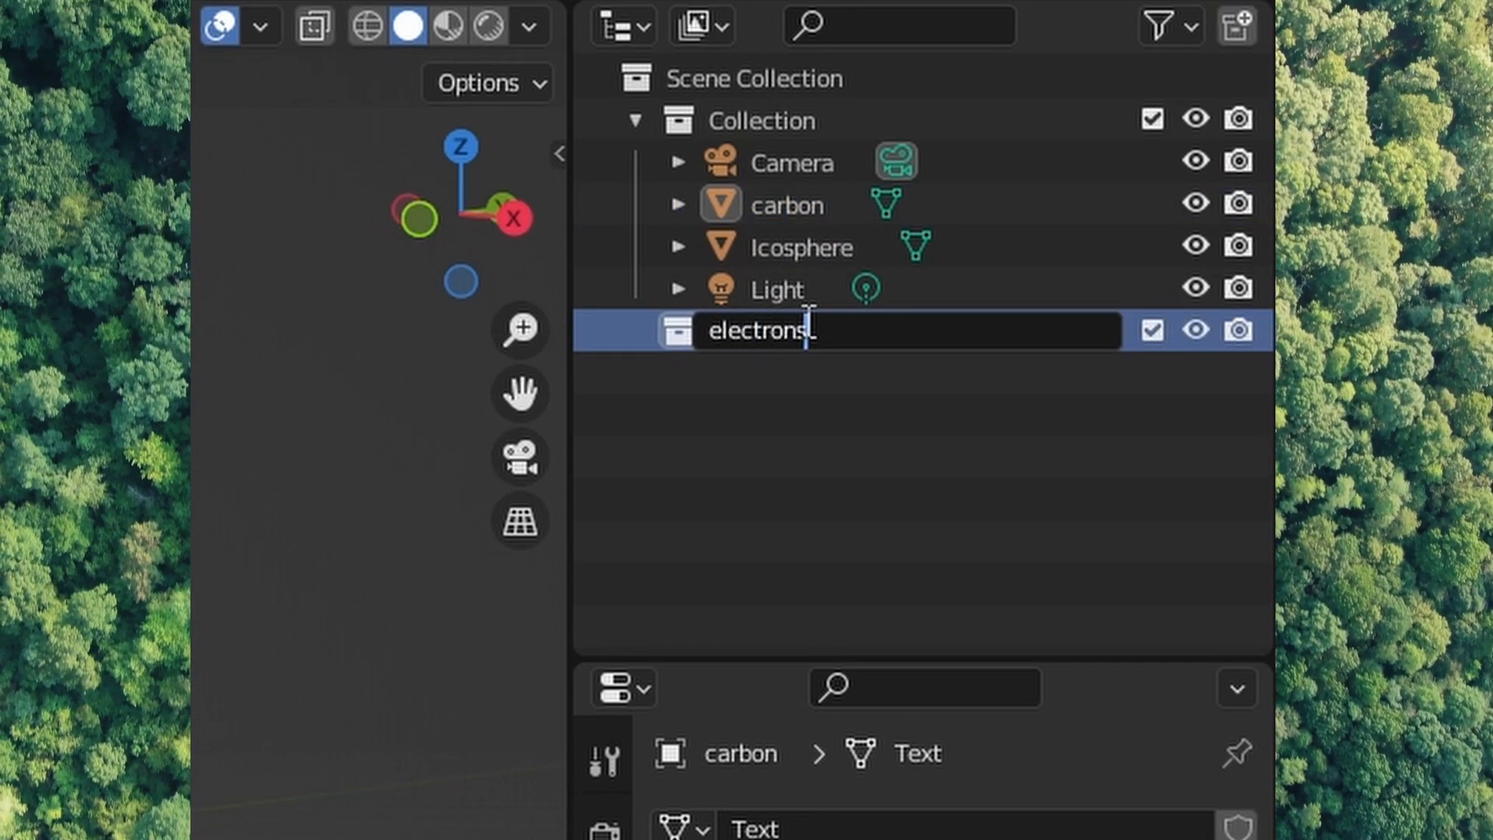
key(BackSpace)
text(s)
key(Return)
click(816, 256)
drag(815, 255, 775, 334)
Paste three copies of the Icosphere into the electrons collection.
middle_drag(324, 490, 342, 476)
key(ctrl+v)
key(ctrl+v)
key(ctrl+v)
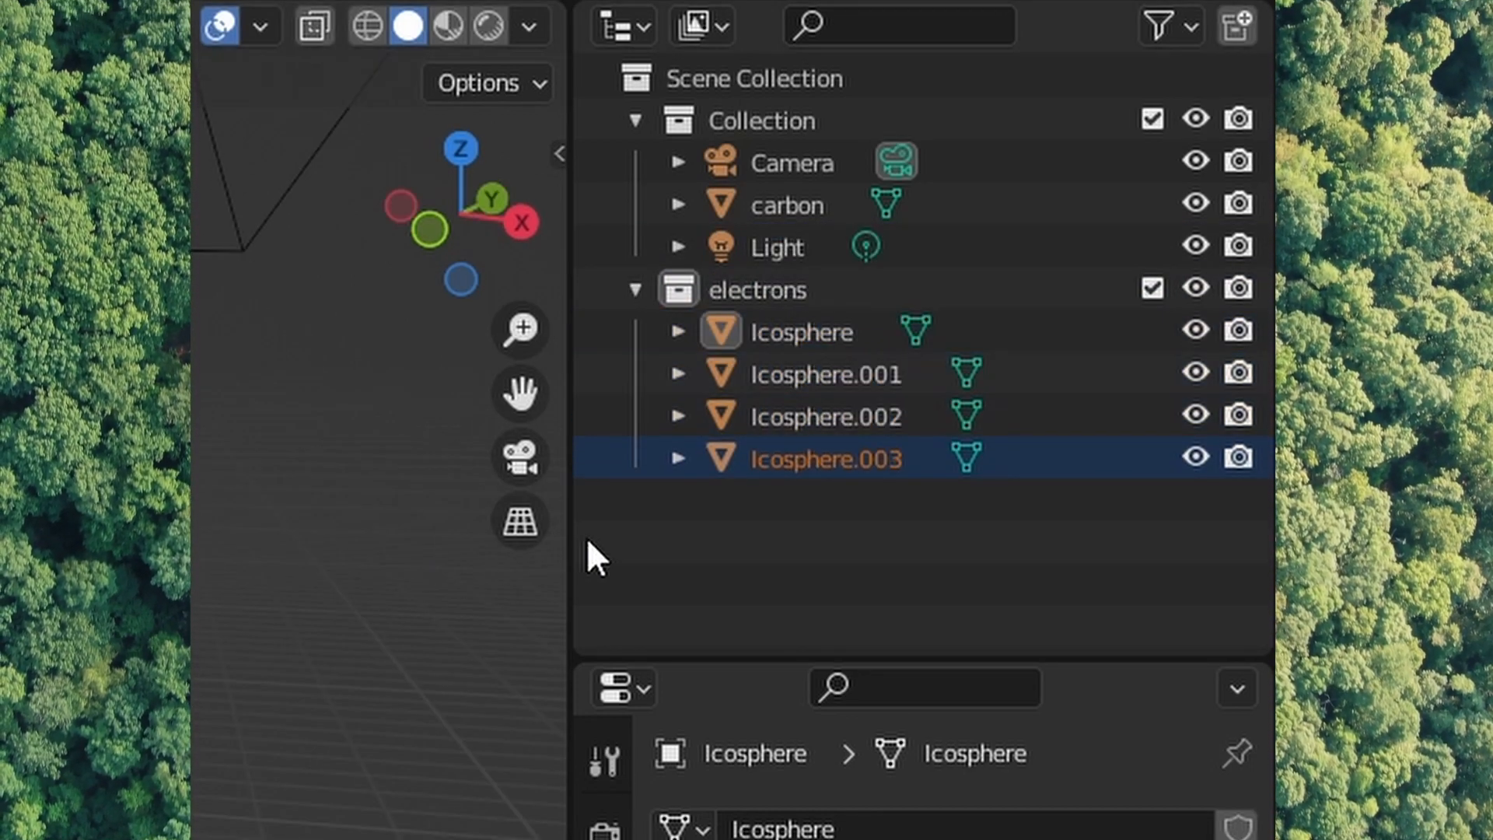
key(KP_1)
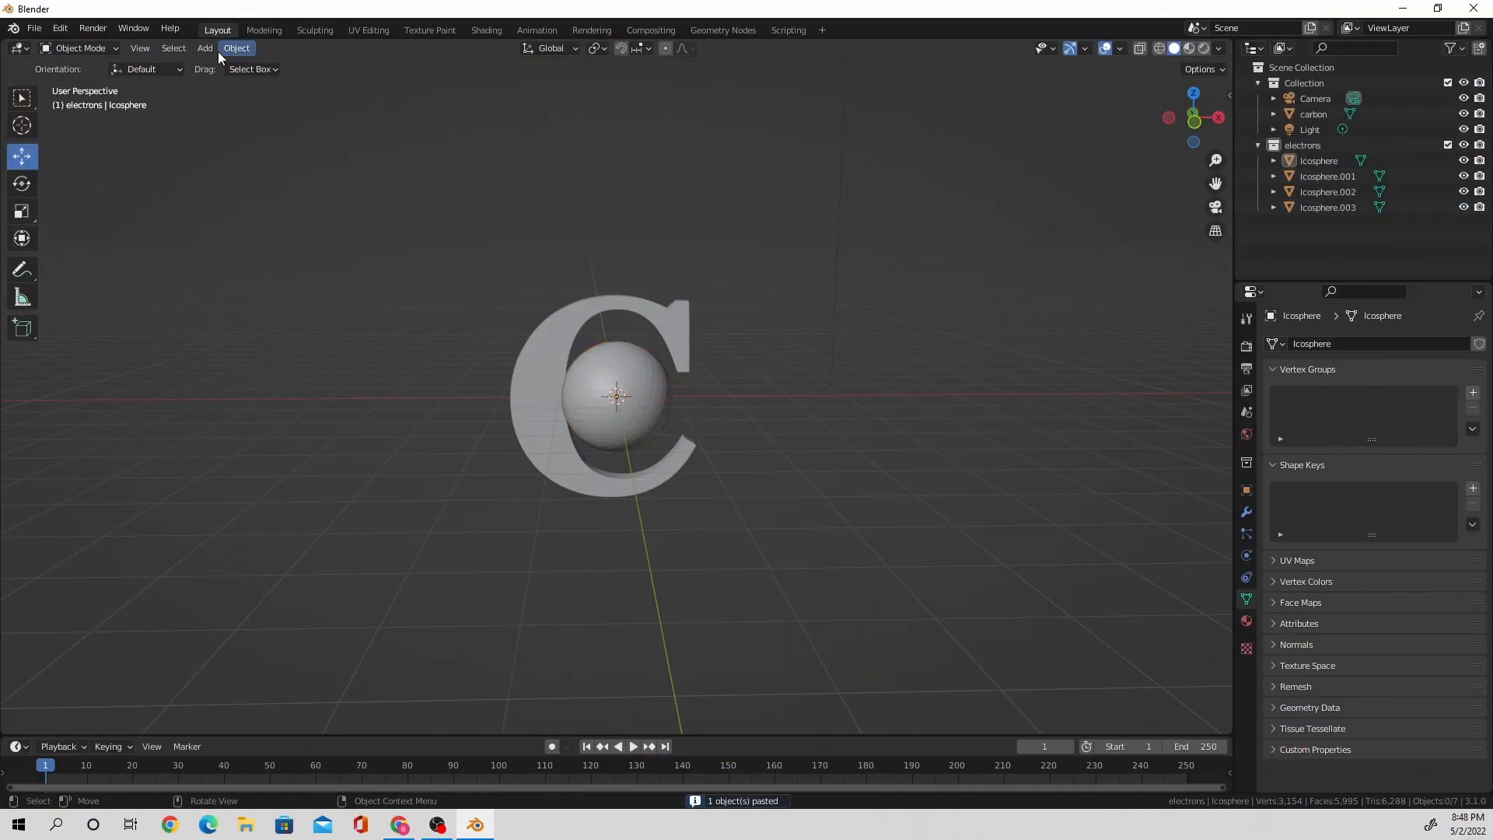
Add a Bezier circle at the world origin and scale it up uniformly to about 7.8 times its size as an orbit around the C.
click(207, 48)
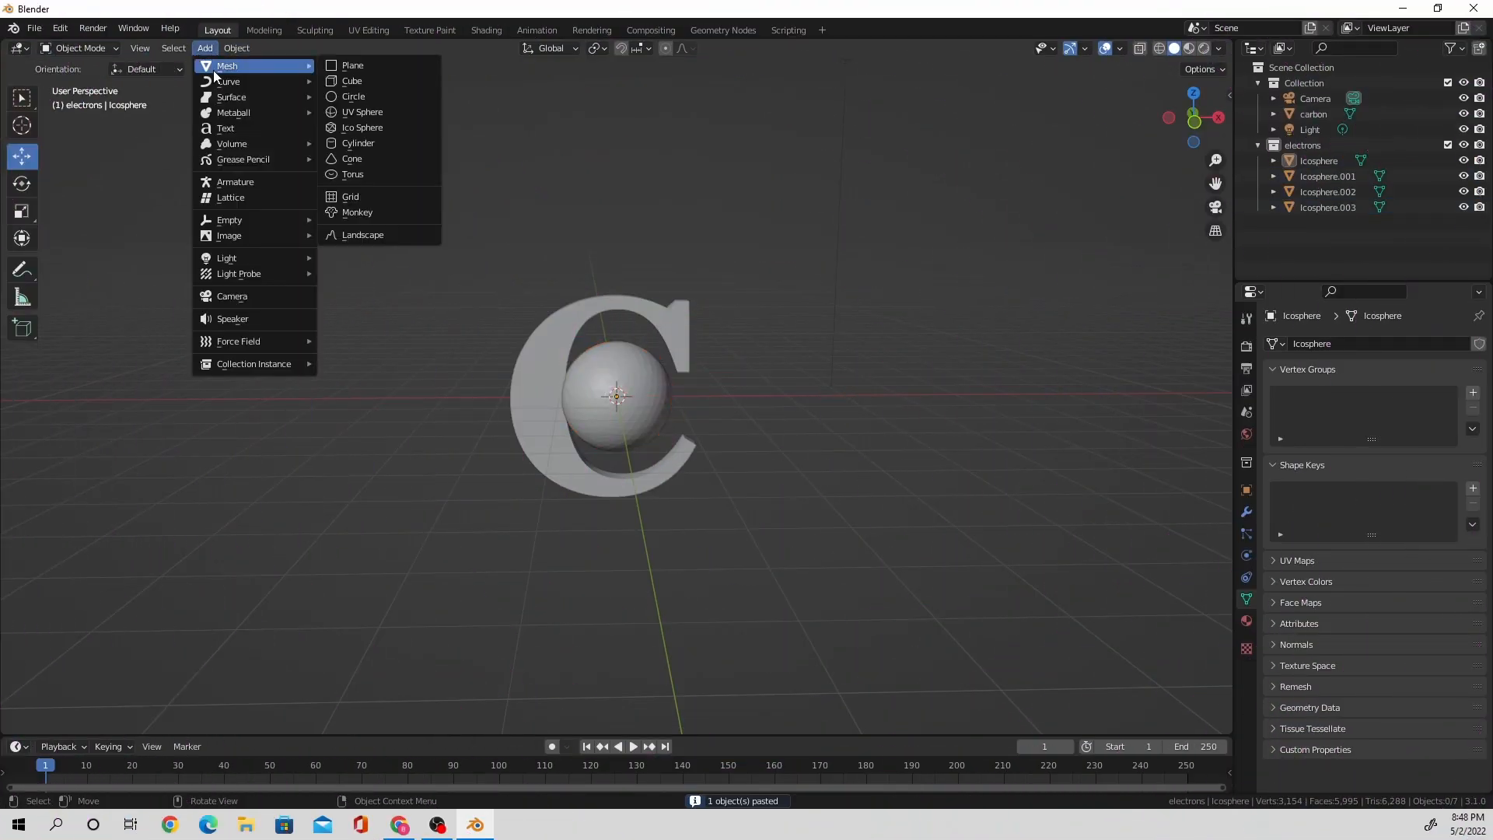
mouse_move(228, 81)
click(365, 96)
middle_drag(600, 311, 604, 481)
click(1194, 113)
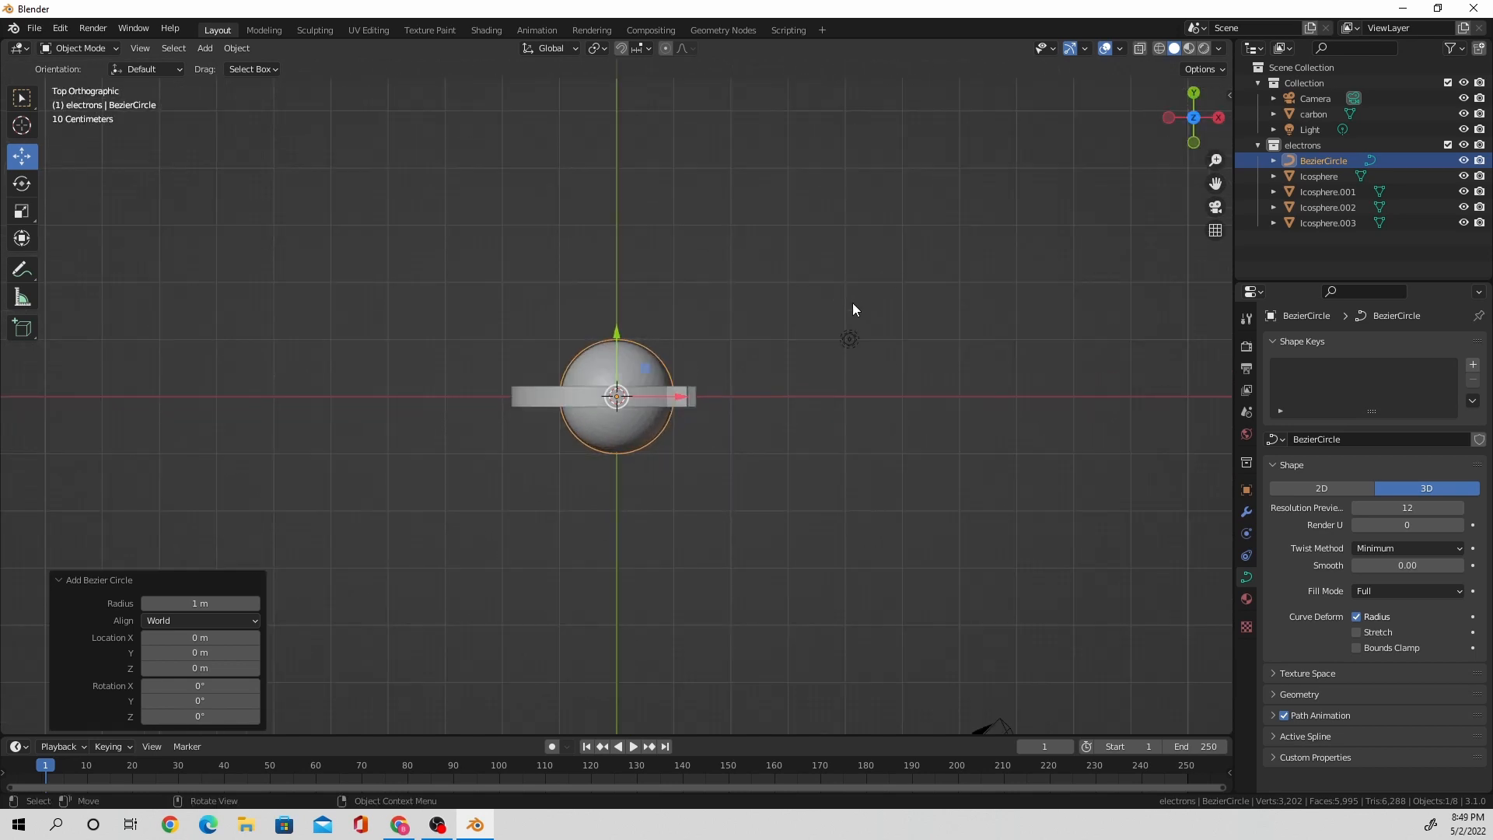
key(s)
click(769, 464)
key(s)
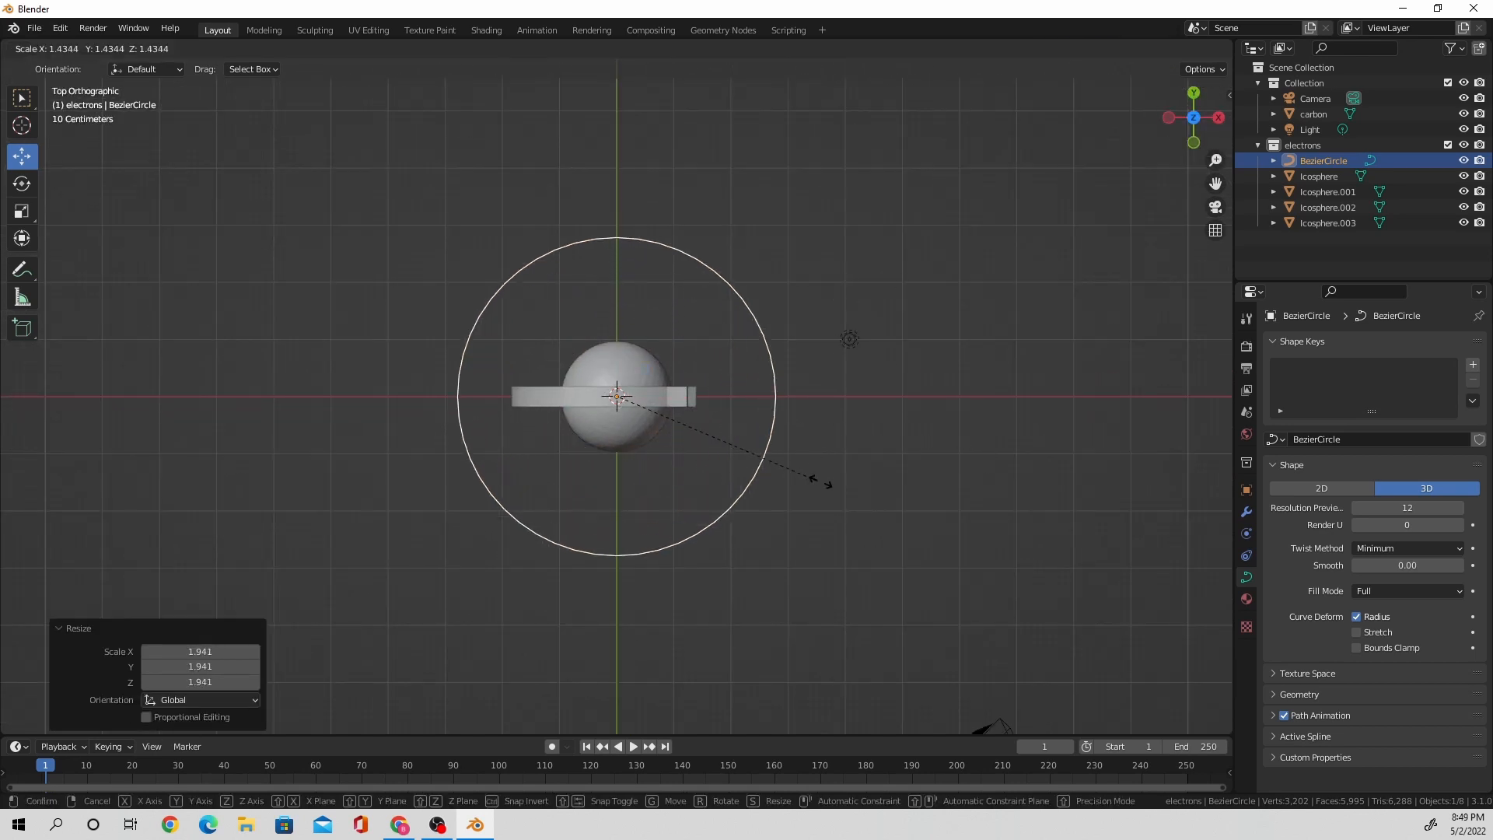
click(1059, 567)
key(s)
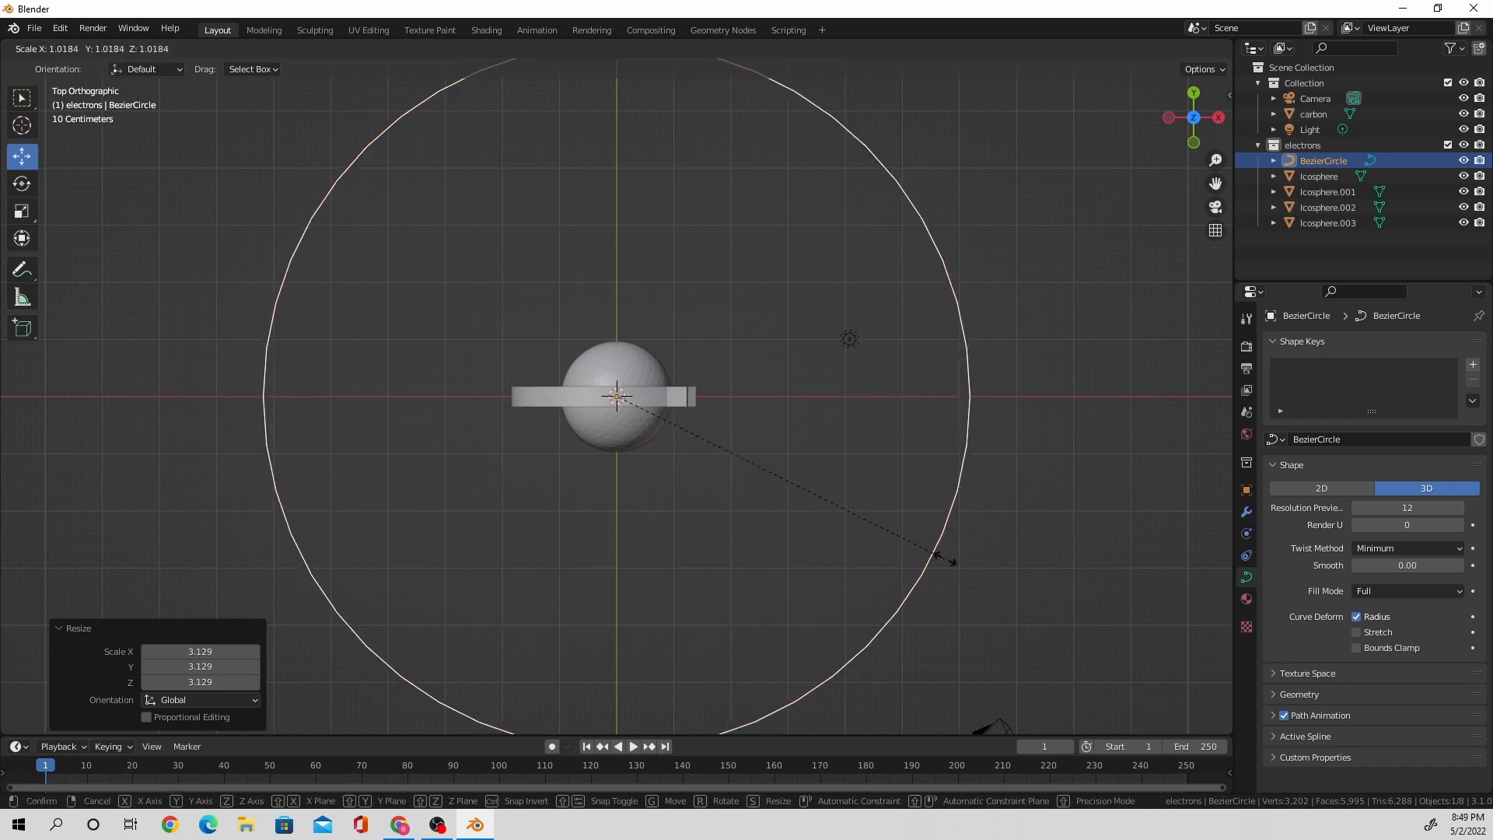
click(1019, 586)
Rotate the Bezier circle by -25° about the global Y axis.
middle_drag(1019, 587, 922, 464)
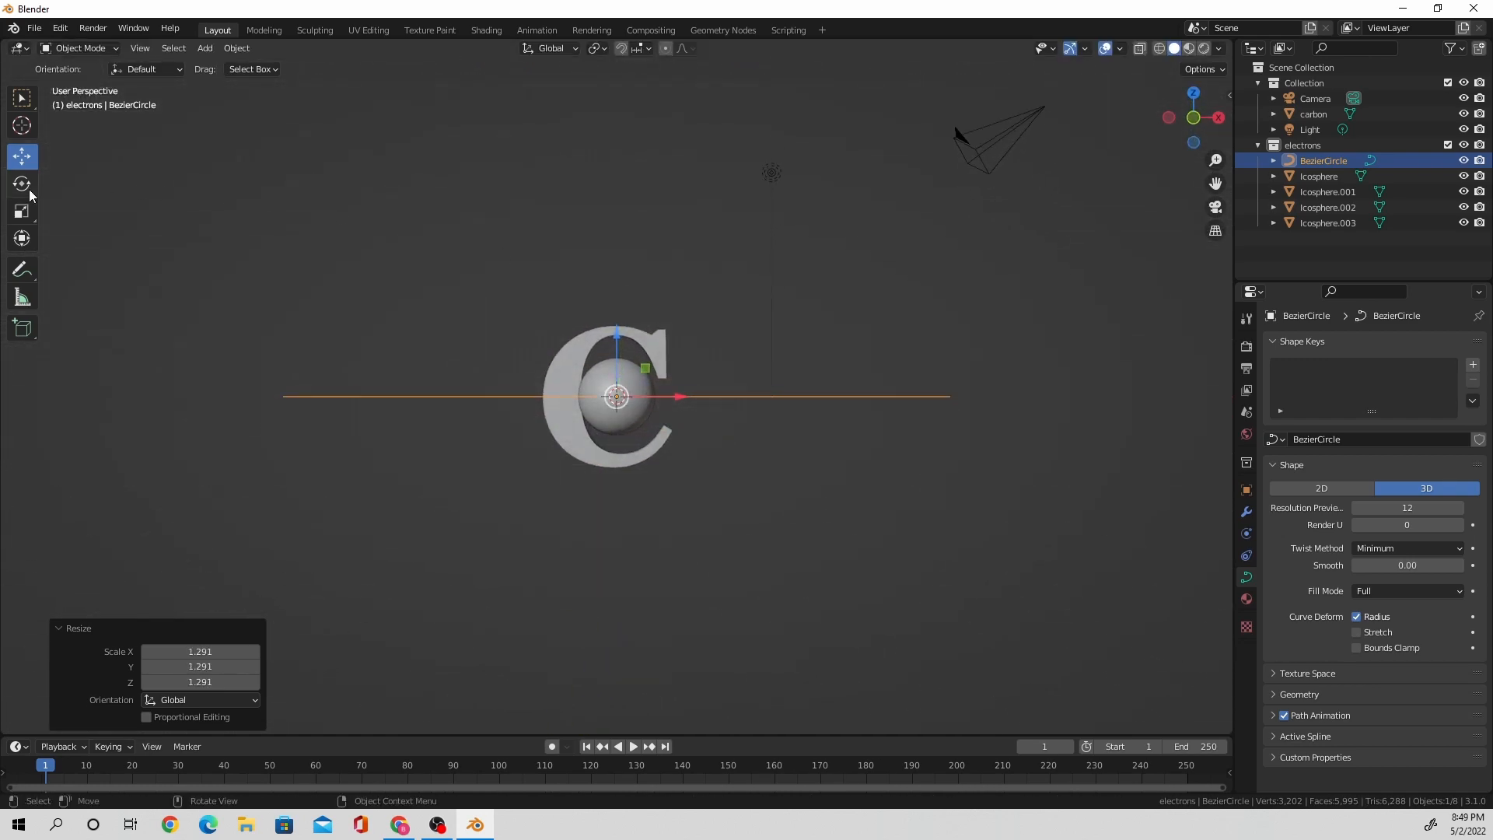
middle_drag(575, 379, 669, 388)
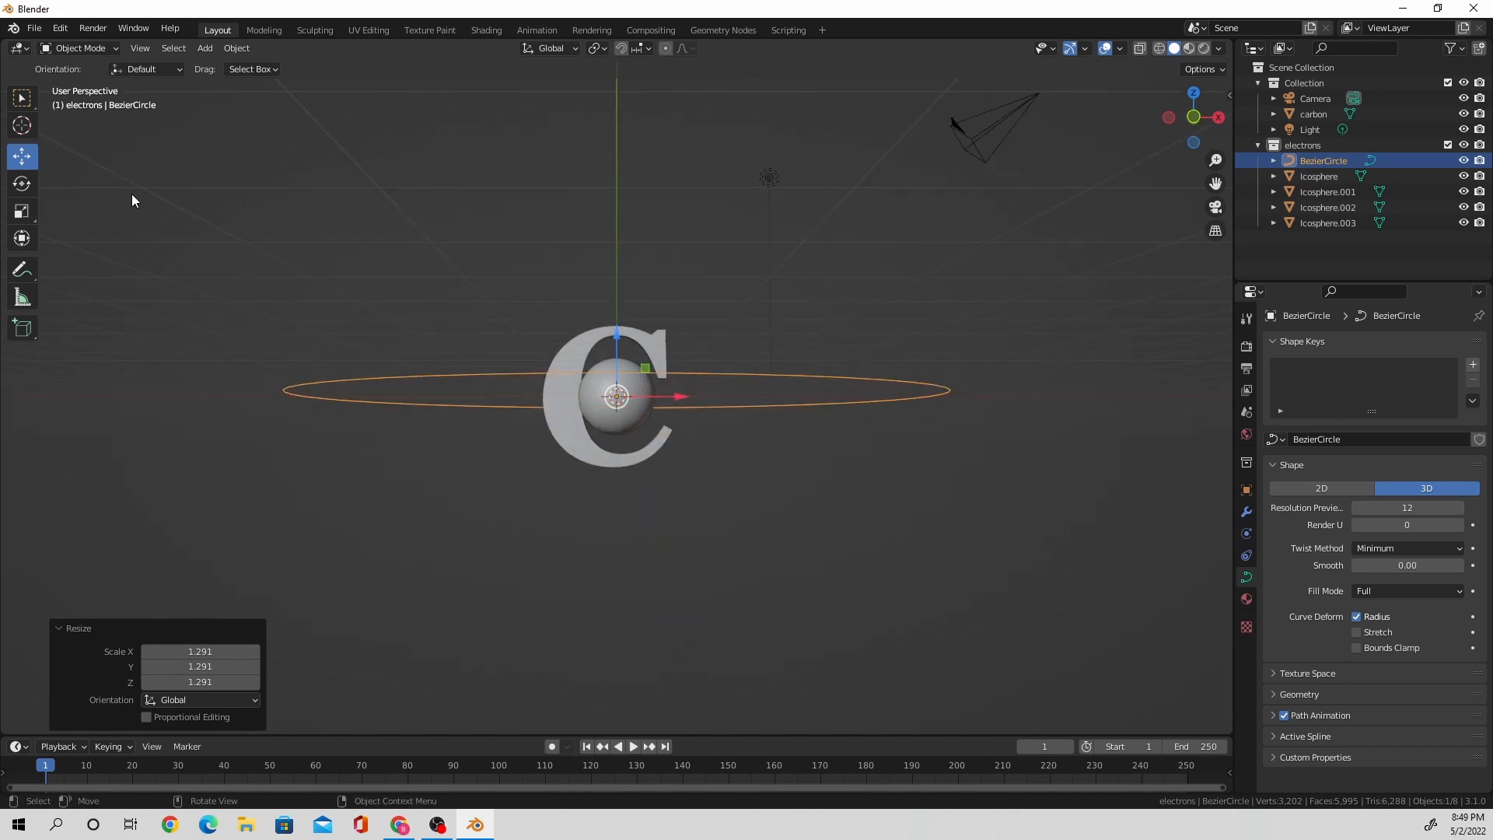
click(23, 185)
drag(670, 369, 661, 352)
click(221, 663)
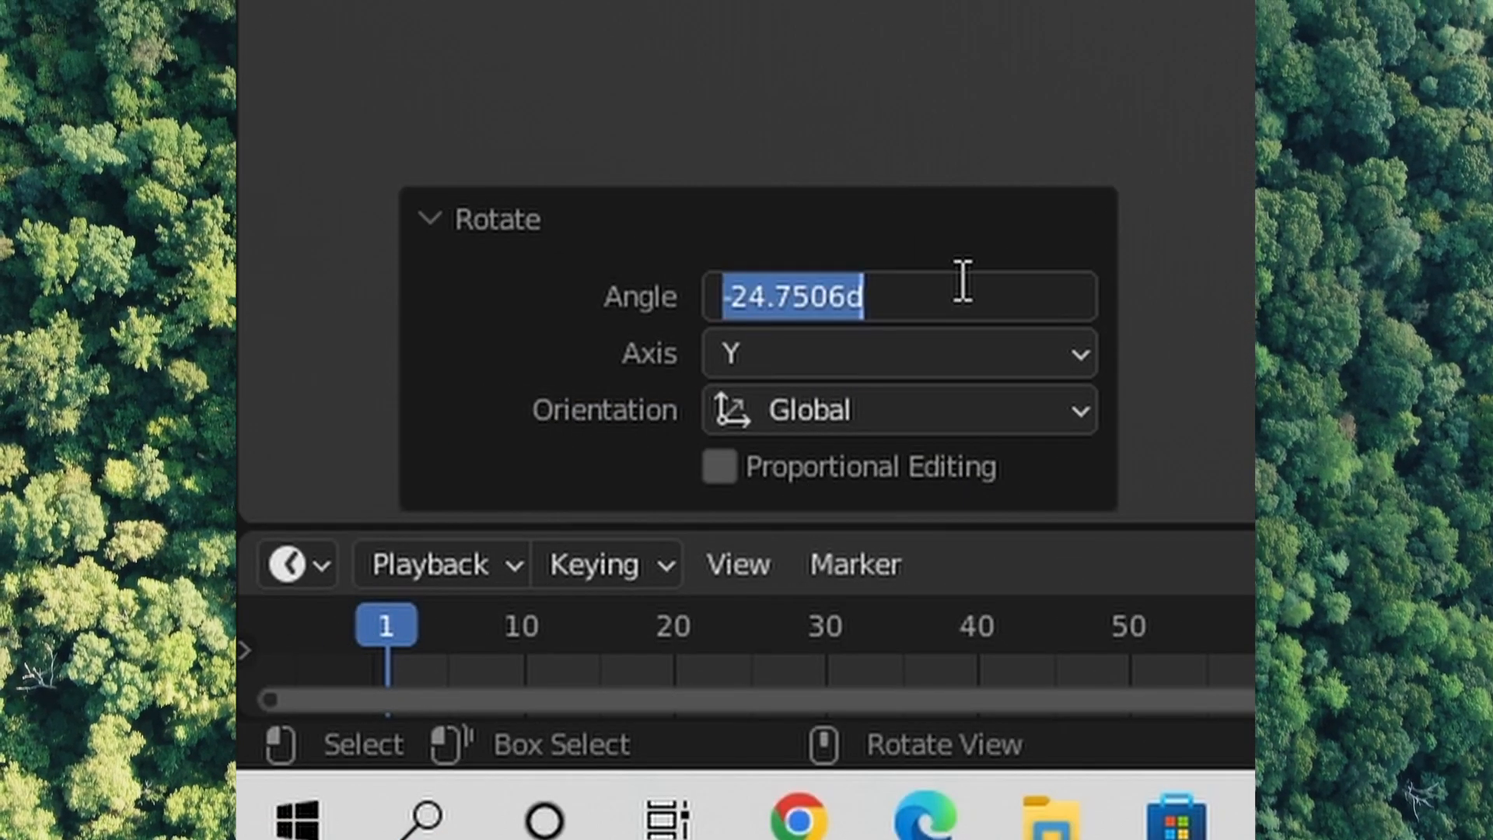
key(BackSpace)
text(-25)
key(Return)
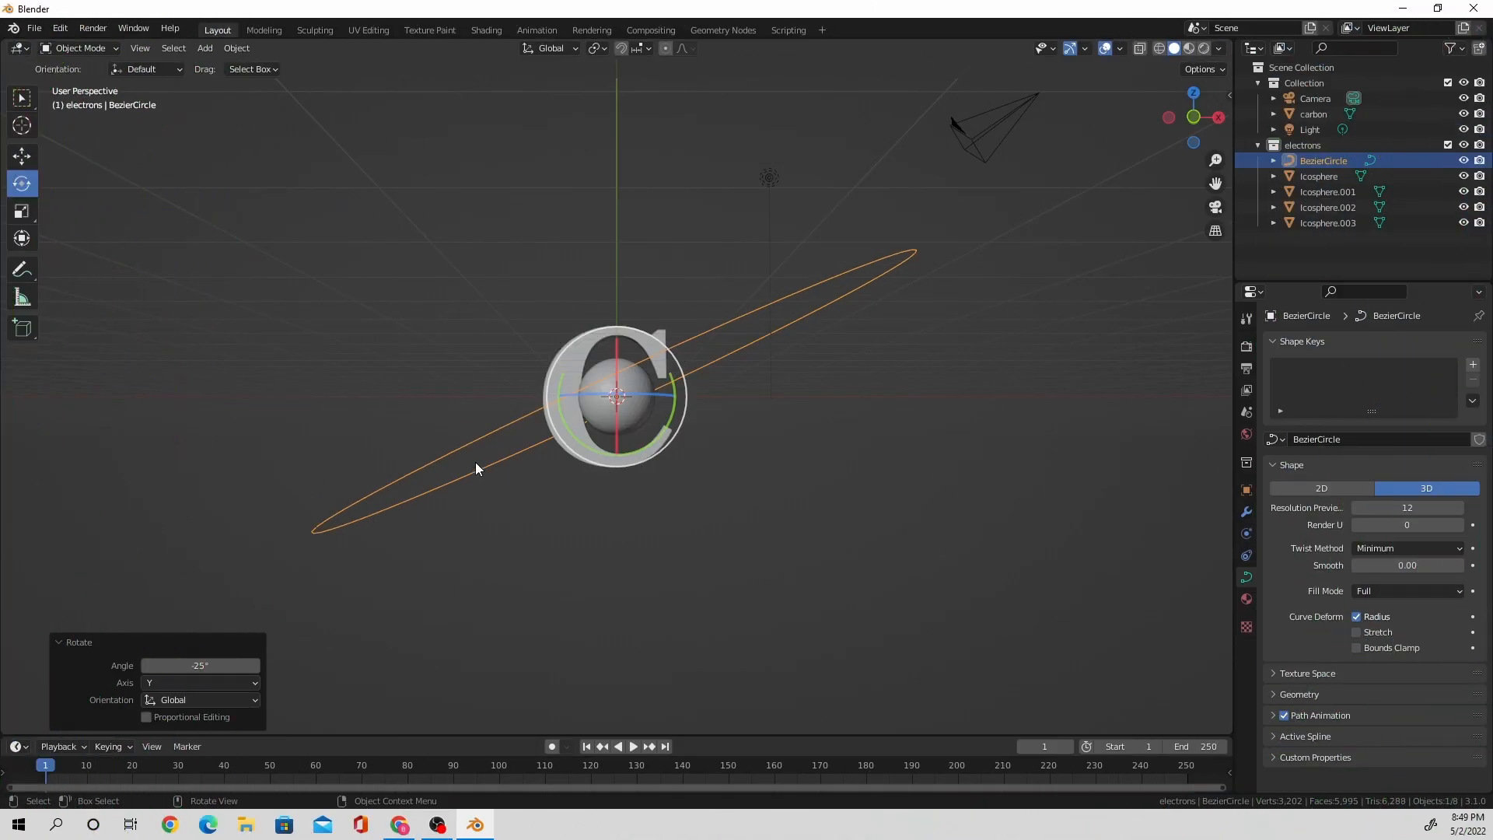
Paste a copy of the tilted Bezier circle and rotate the copy 50° about the global Y axis to cross the first orbit.
middle_drag(487, 439, 689, 474)
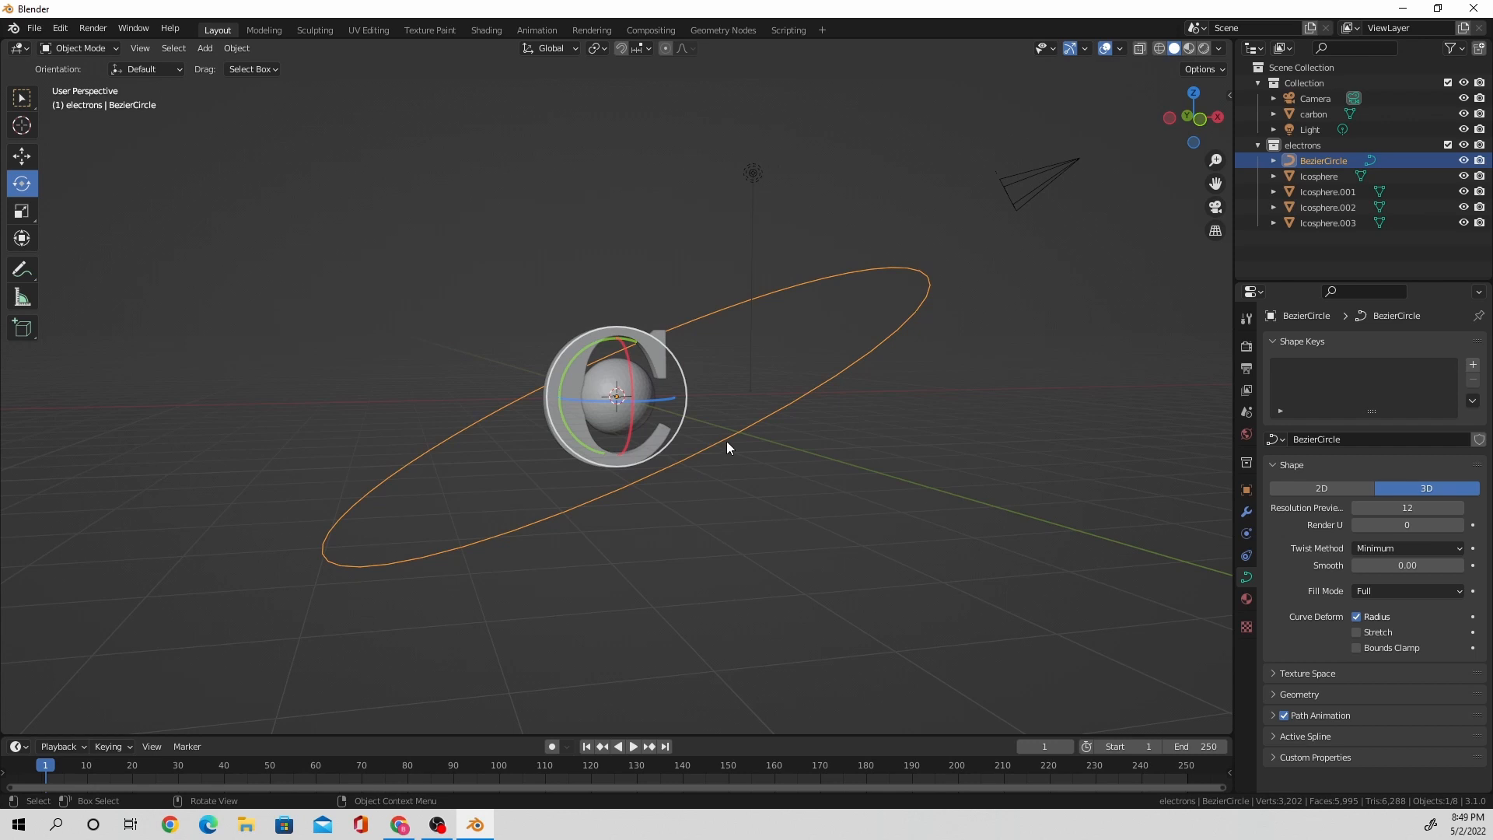
key(ctrl+v)
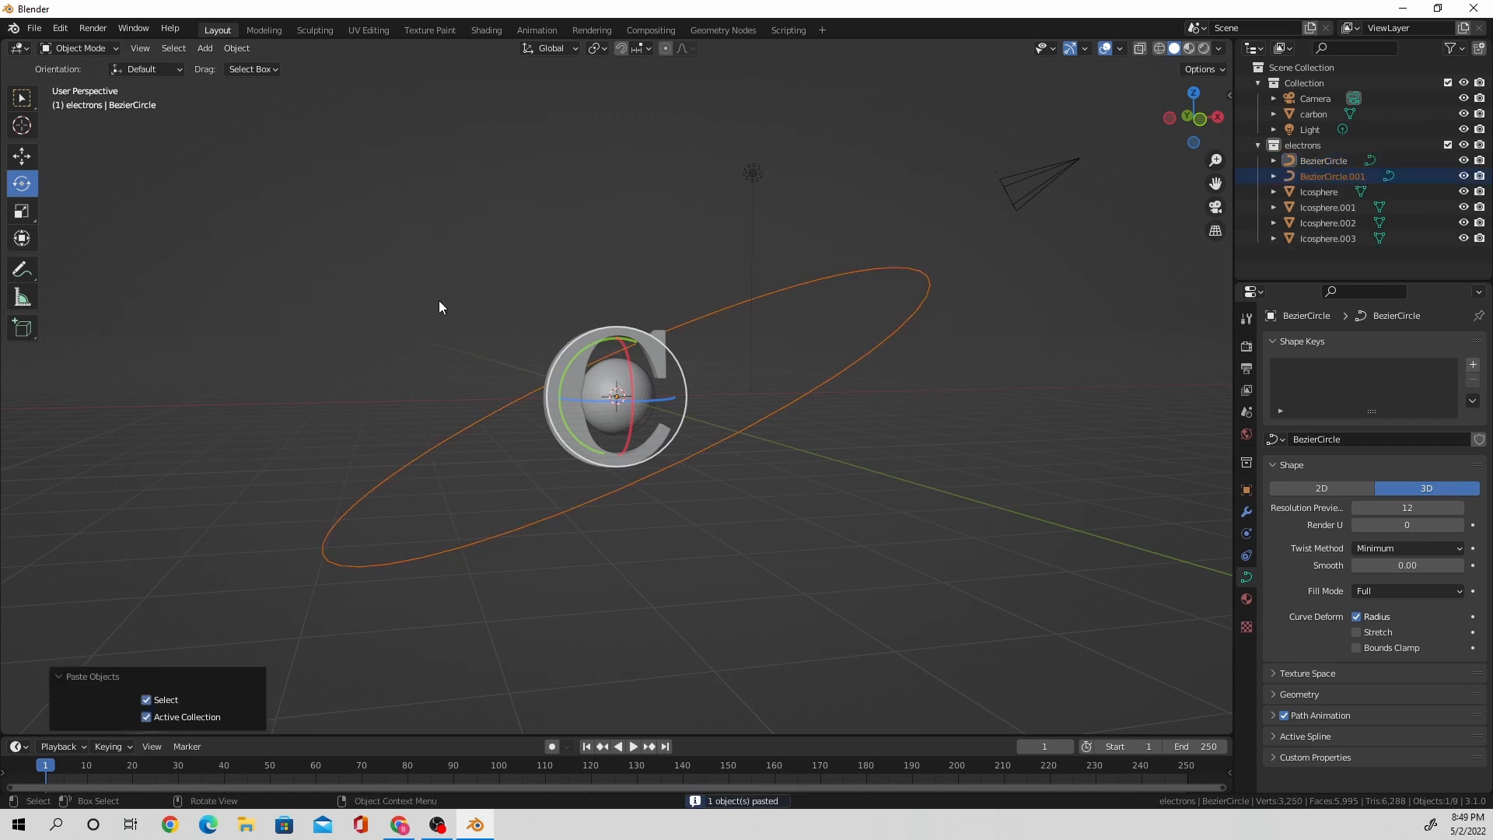
drag(564, 380, 585, 348)
drag(585, 348, 597, 342)
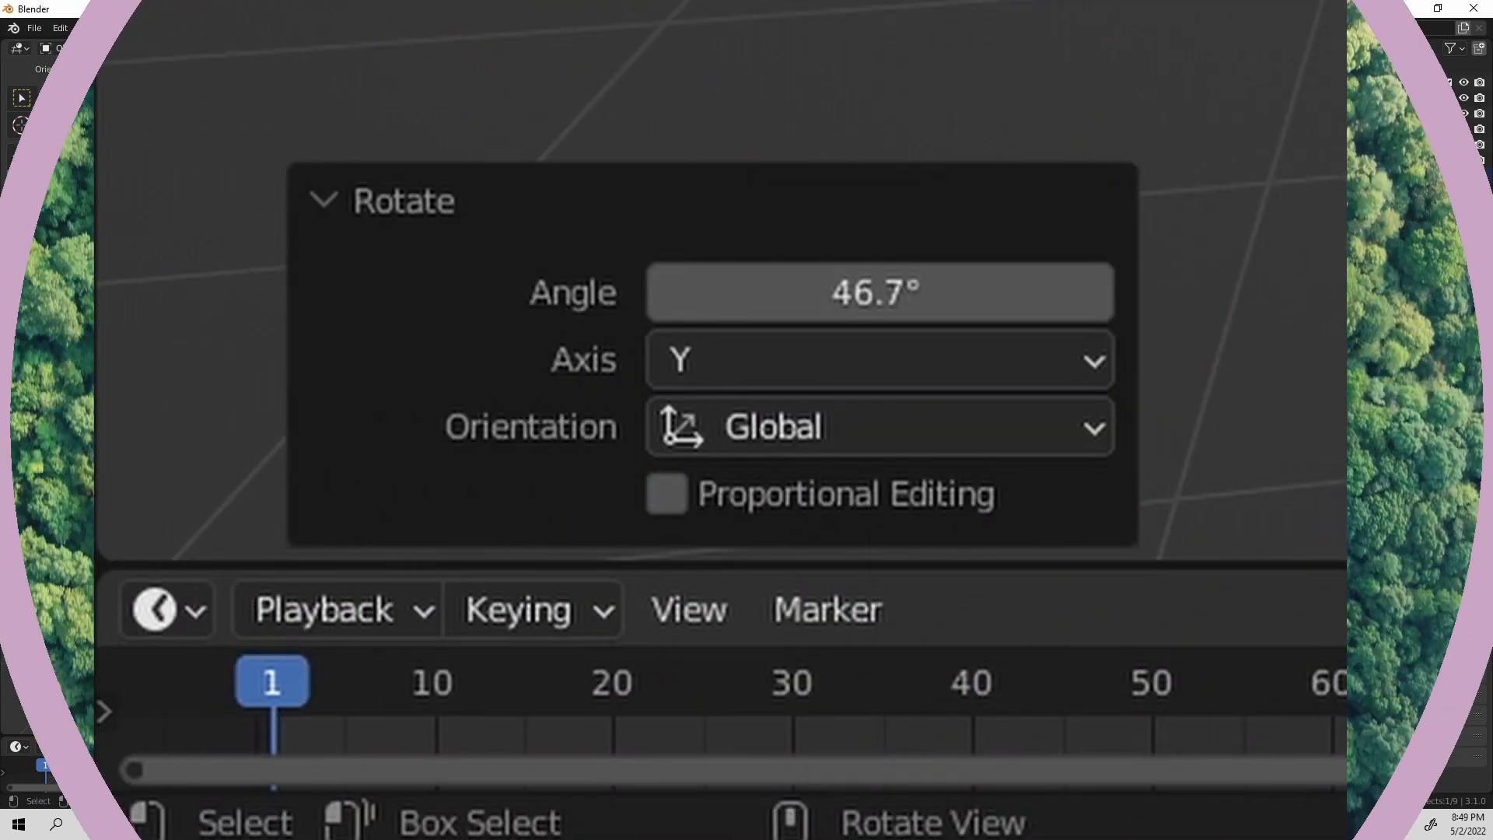
click(902, 264)
text(50)
key(Return)
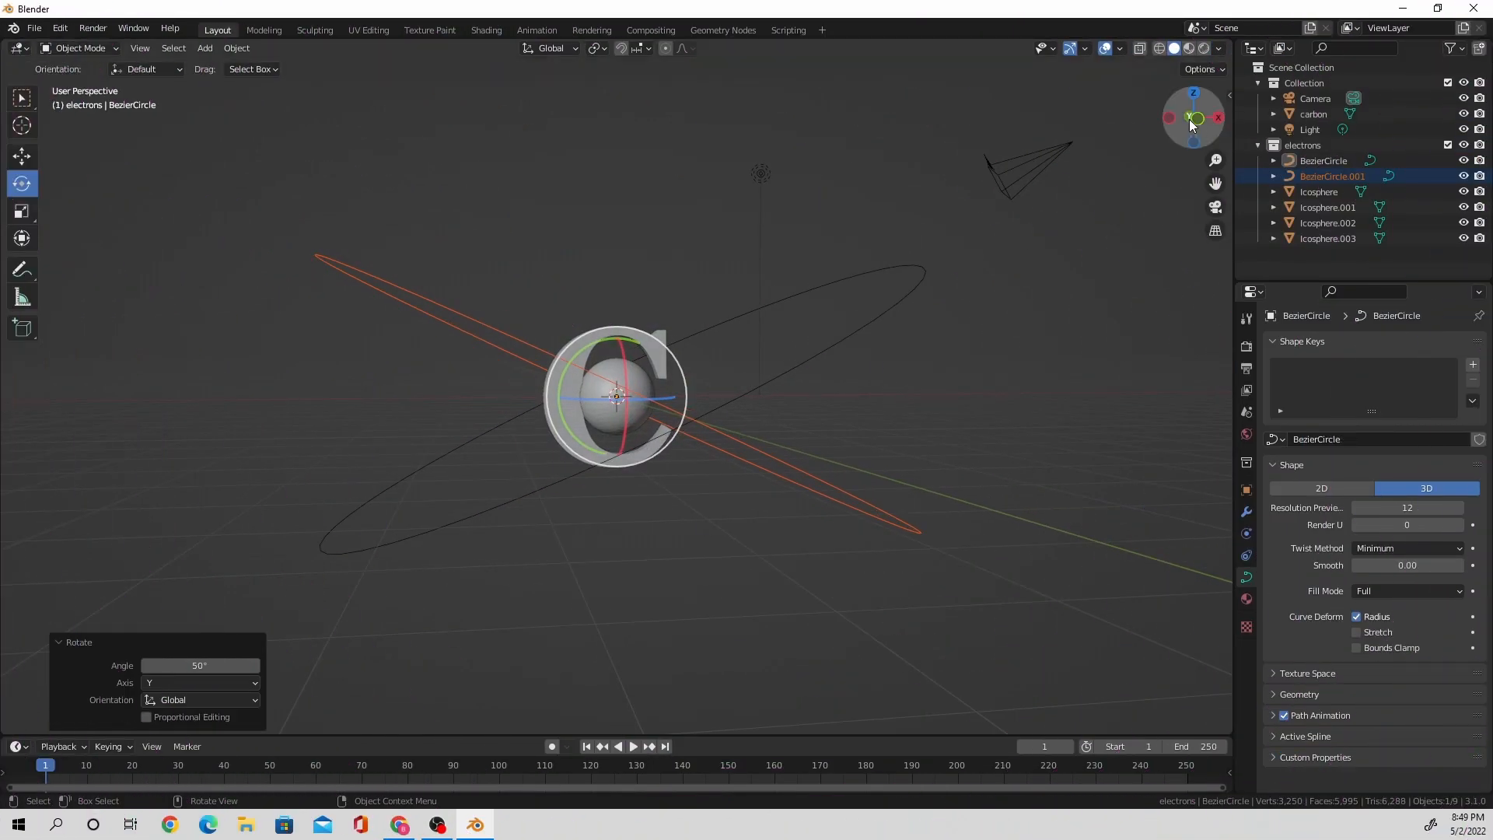
click(1191, 121)
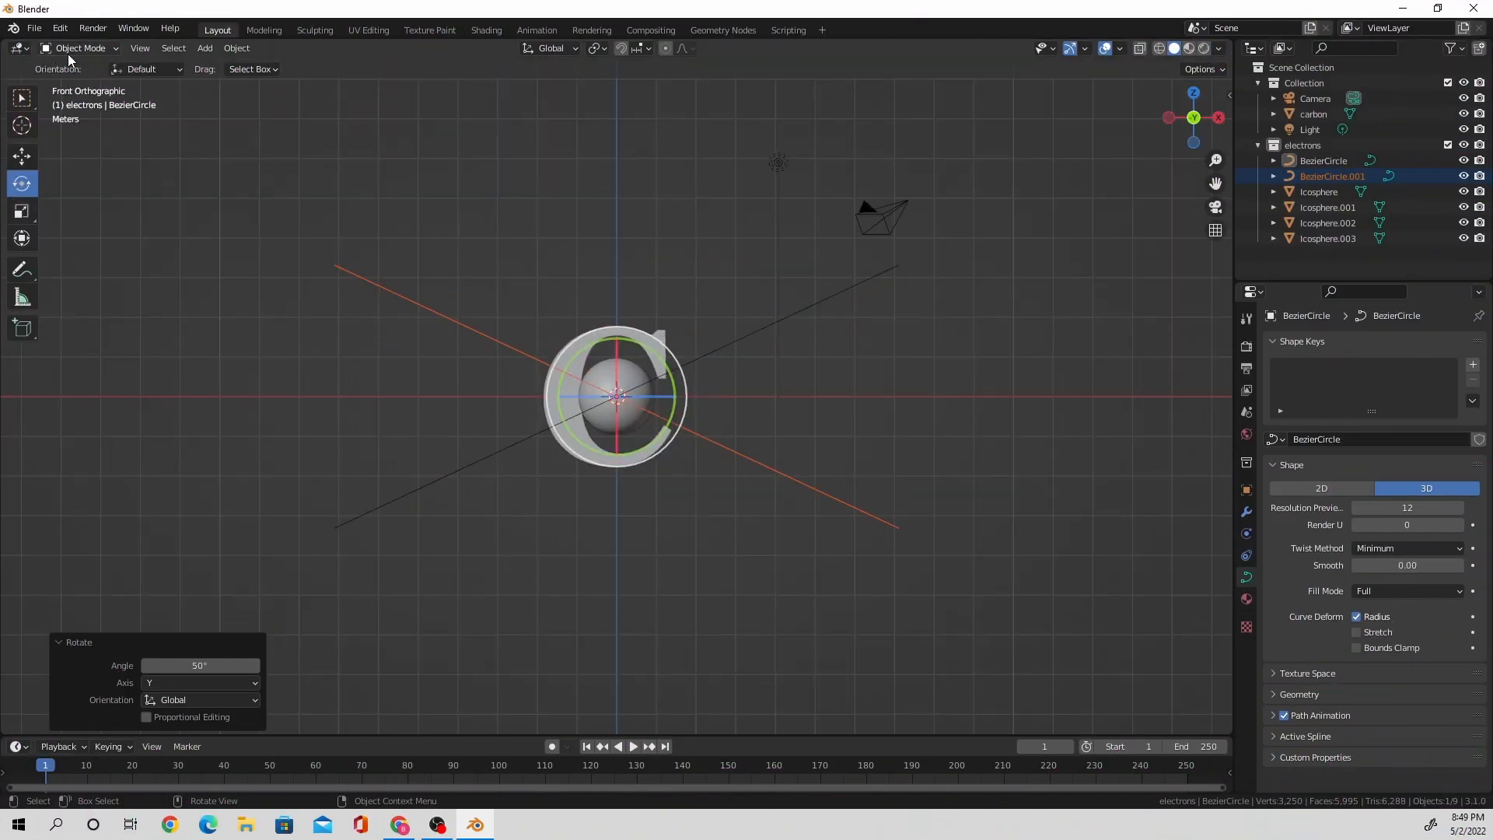
click(145, 162)
Give the original Icosphere a Follow Path object constraint with BezierCircle as its target.
middle_drag(147, 164, 373, 284)
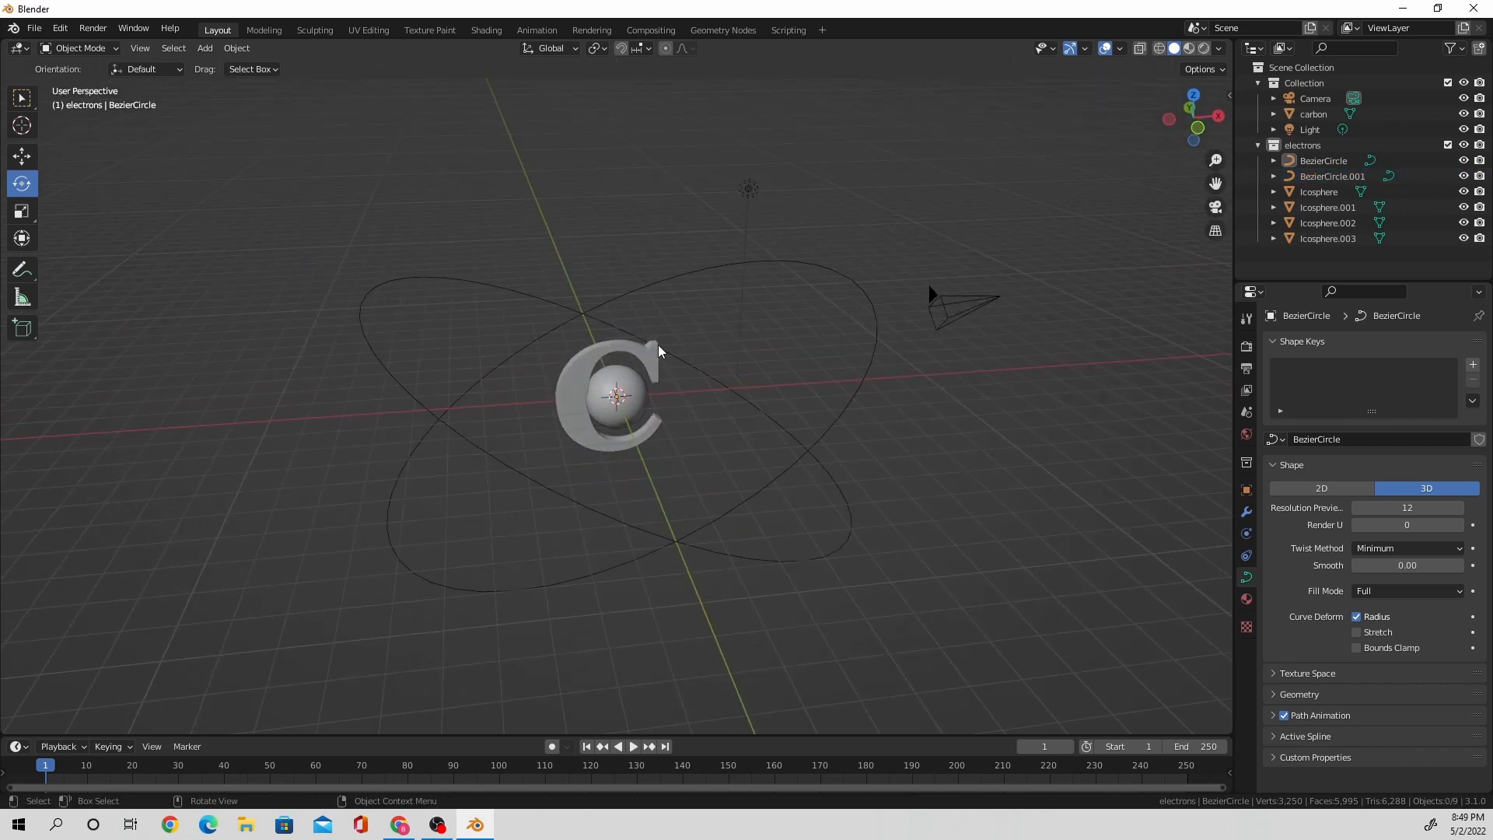
click(1320, 192)
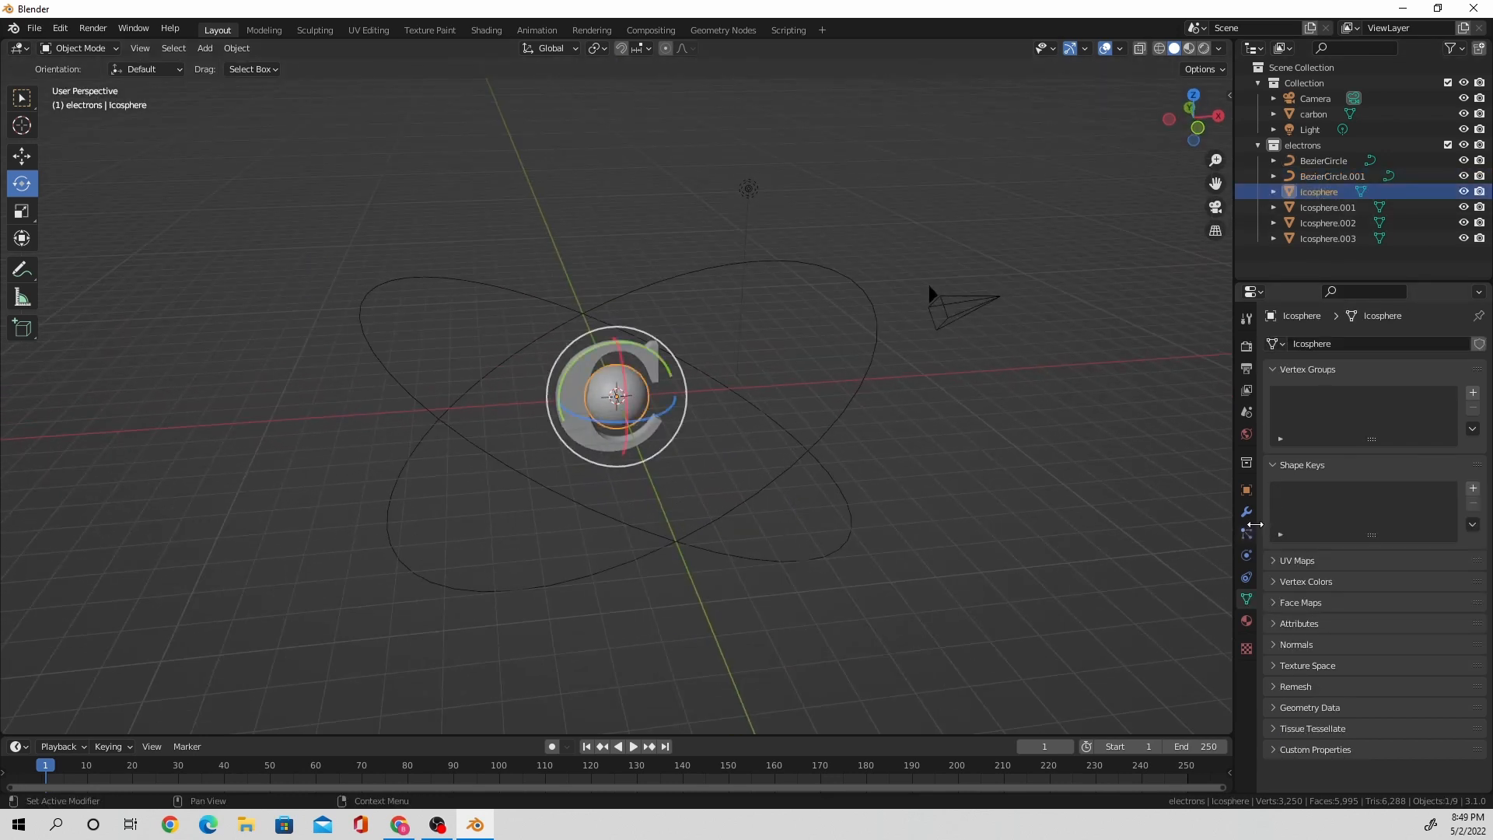
click(1246, 511)
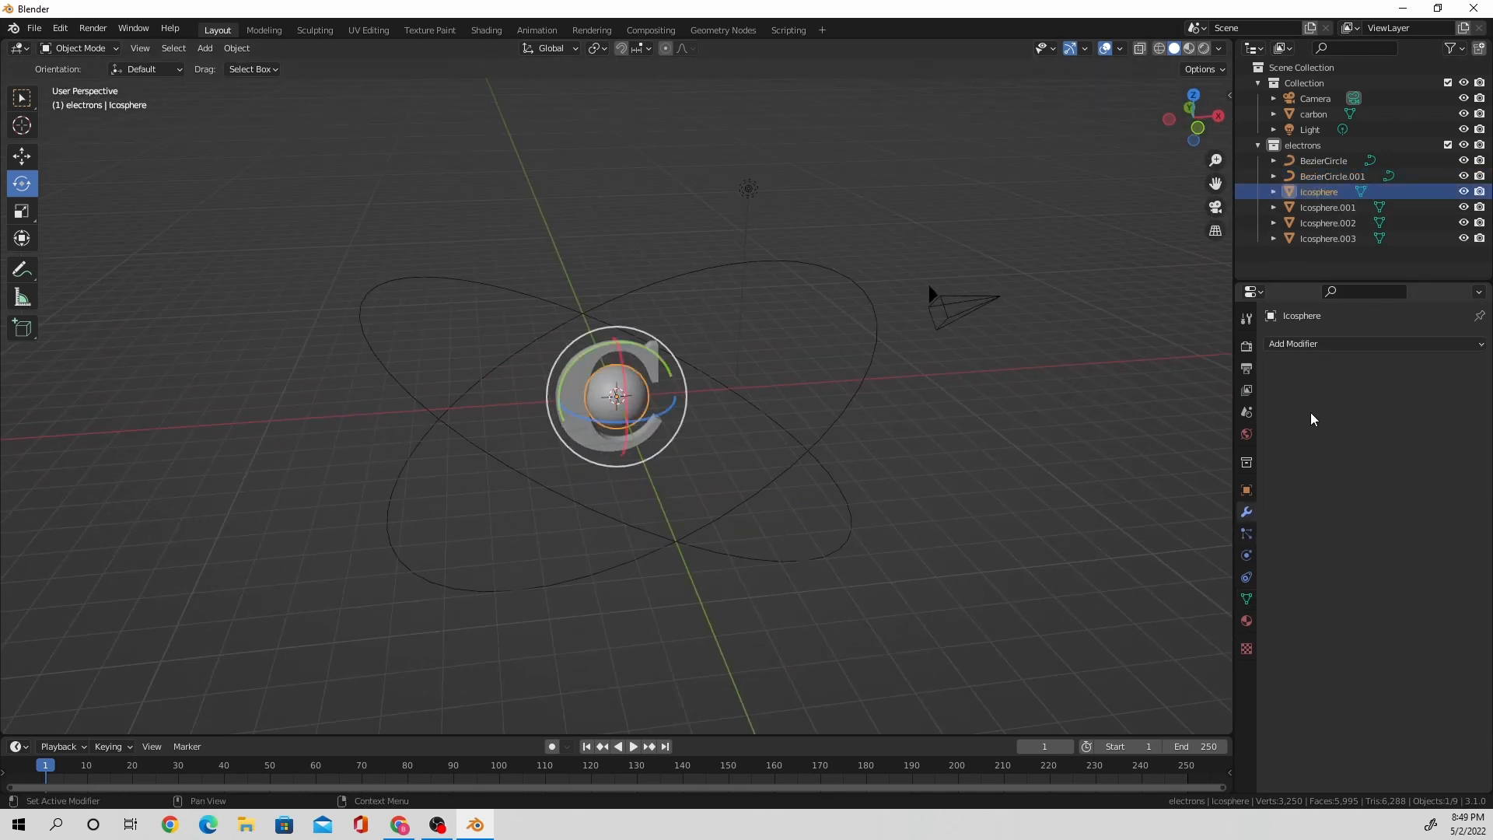
click(1249, 554)
click(1247, 577)
click(1317, 346)
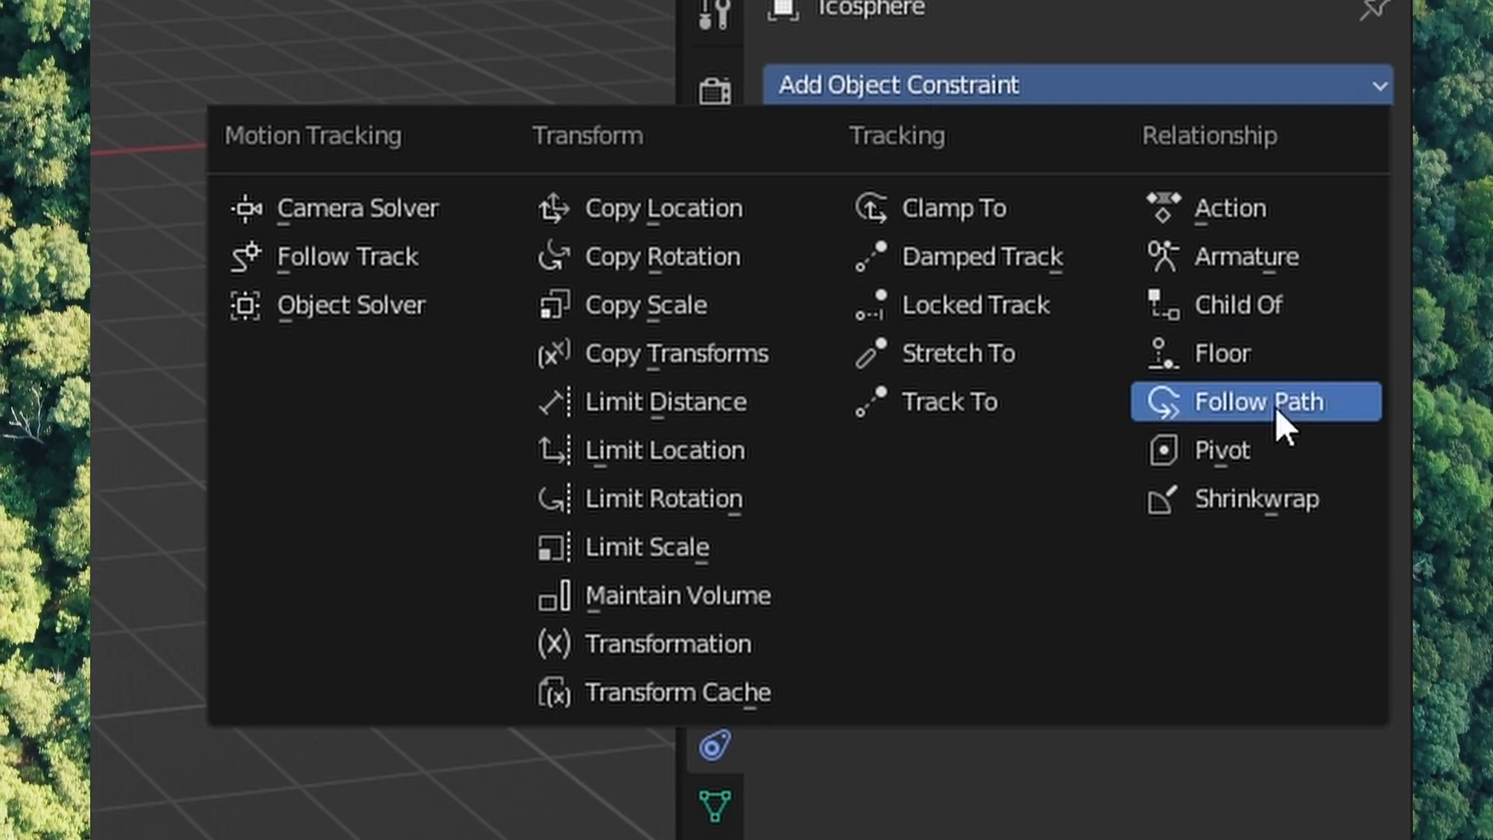
click(1252, 402)
click(1131, 223)
click(1104, 292)
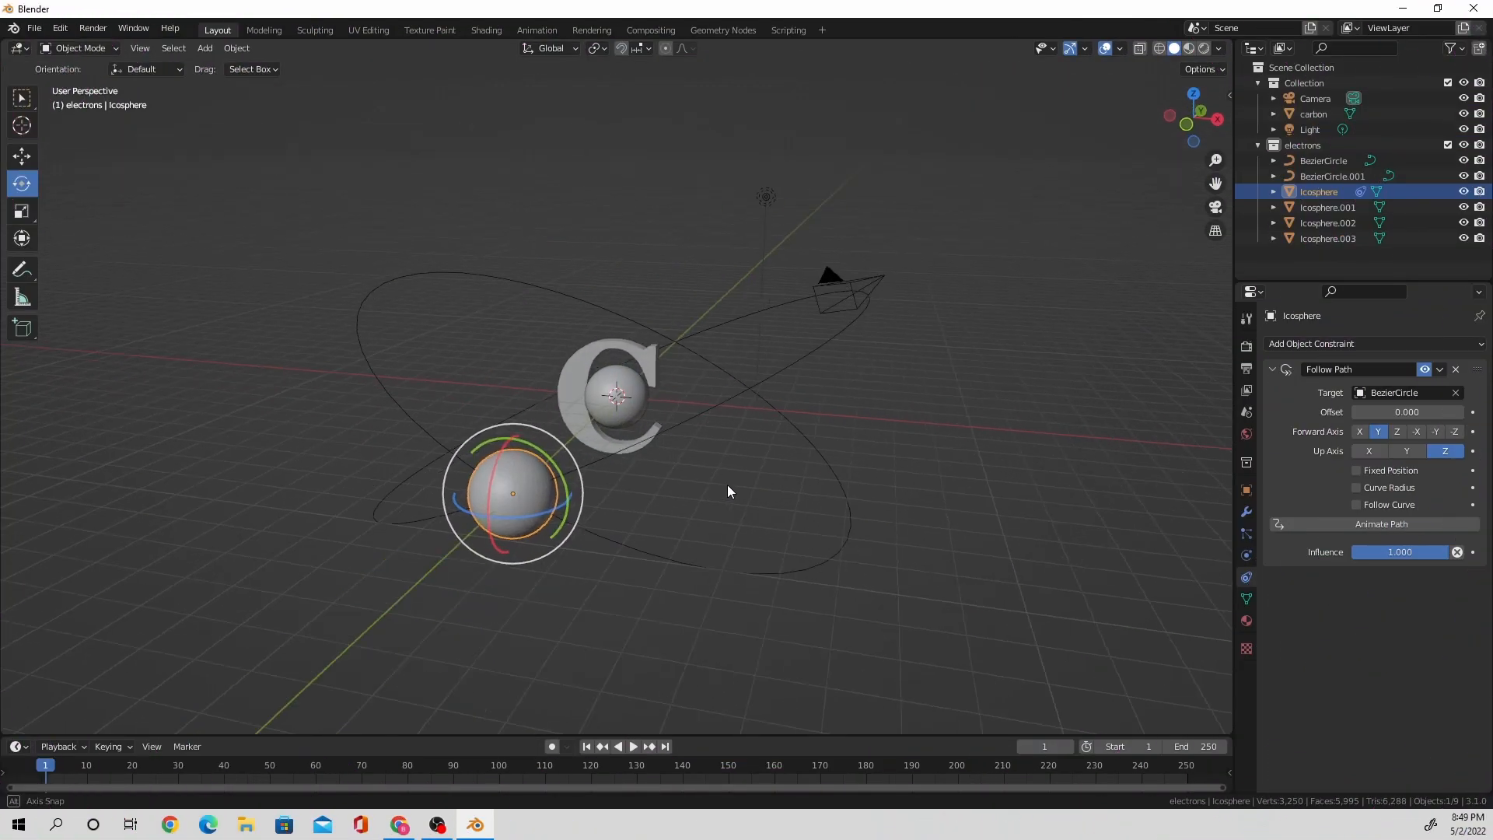
Give Icosphere.001 a Follow Path object constraint with BezierCircle as its target.
middle_drag(728, 491, 786, 507)
click(1314, 208)
click(1348, 345)
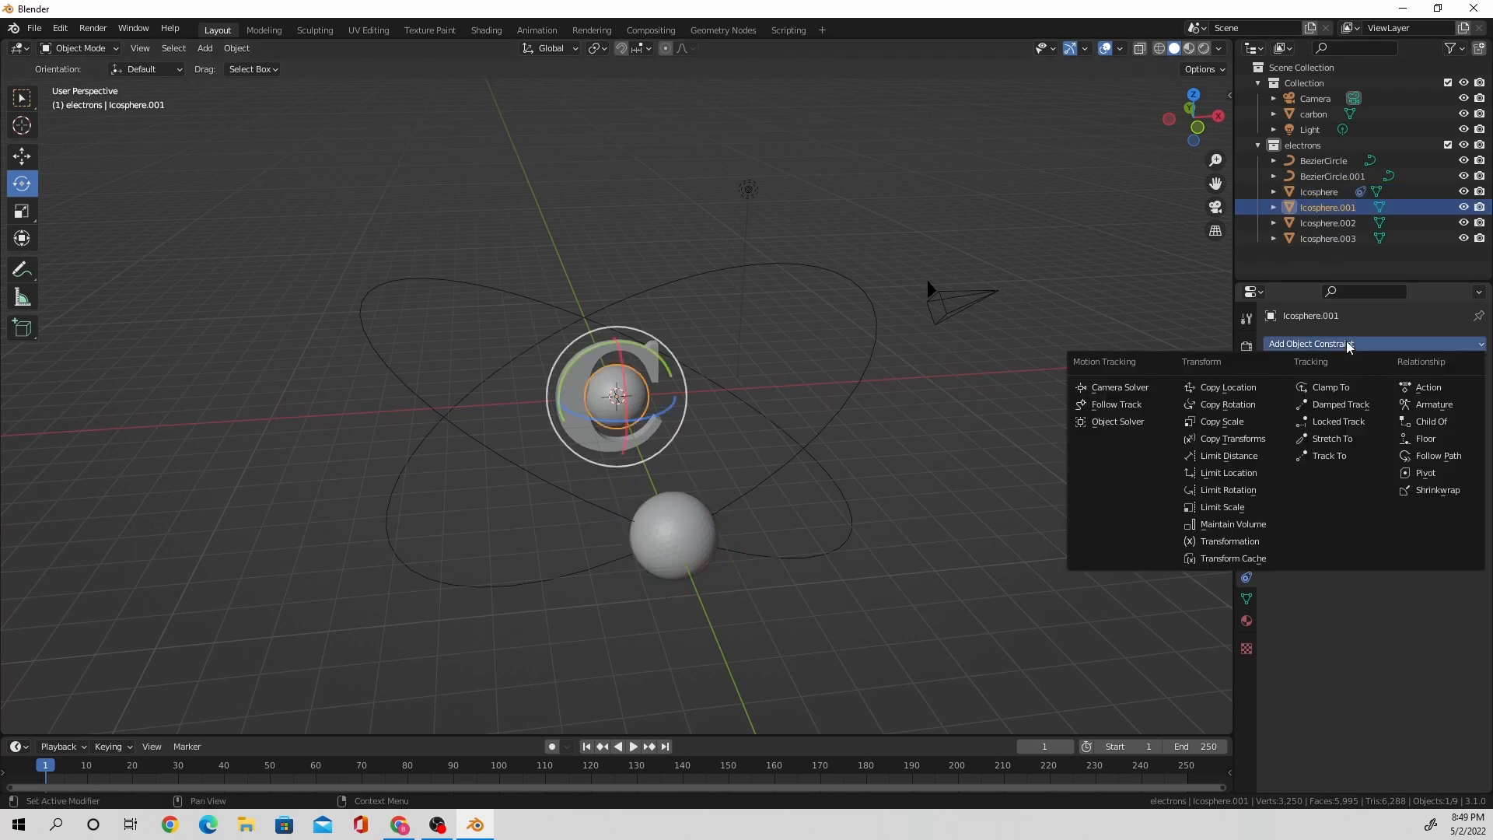
click(1406, 463)
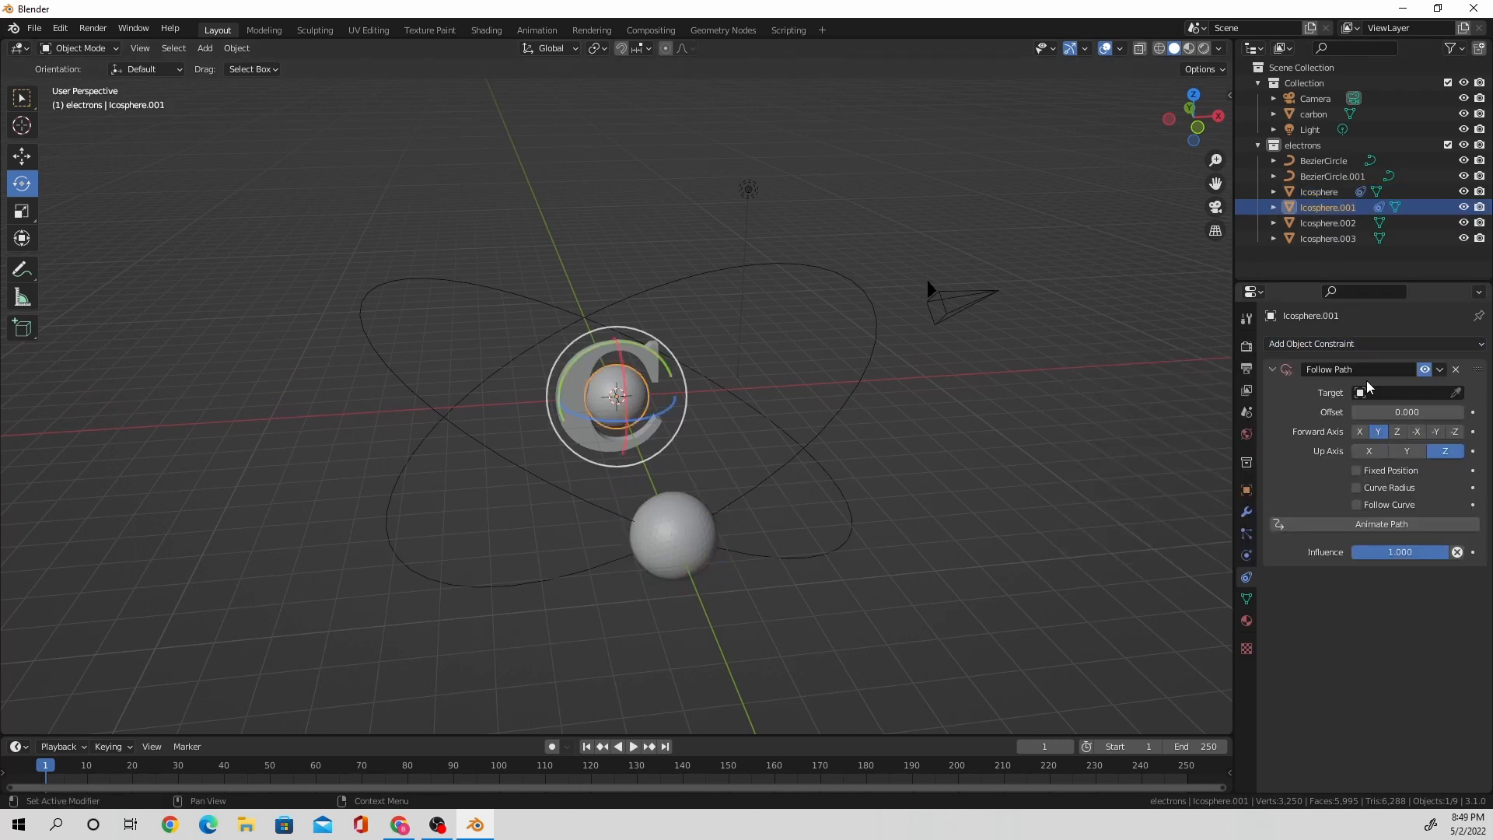
click(1370, 389)
click(1342, 415)
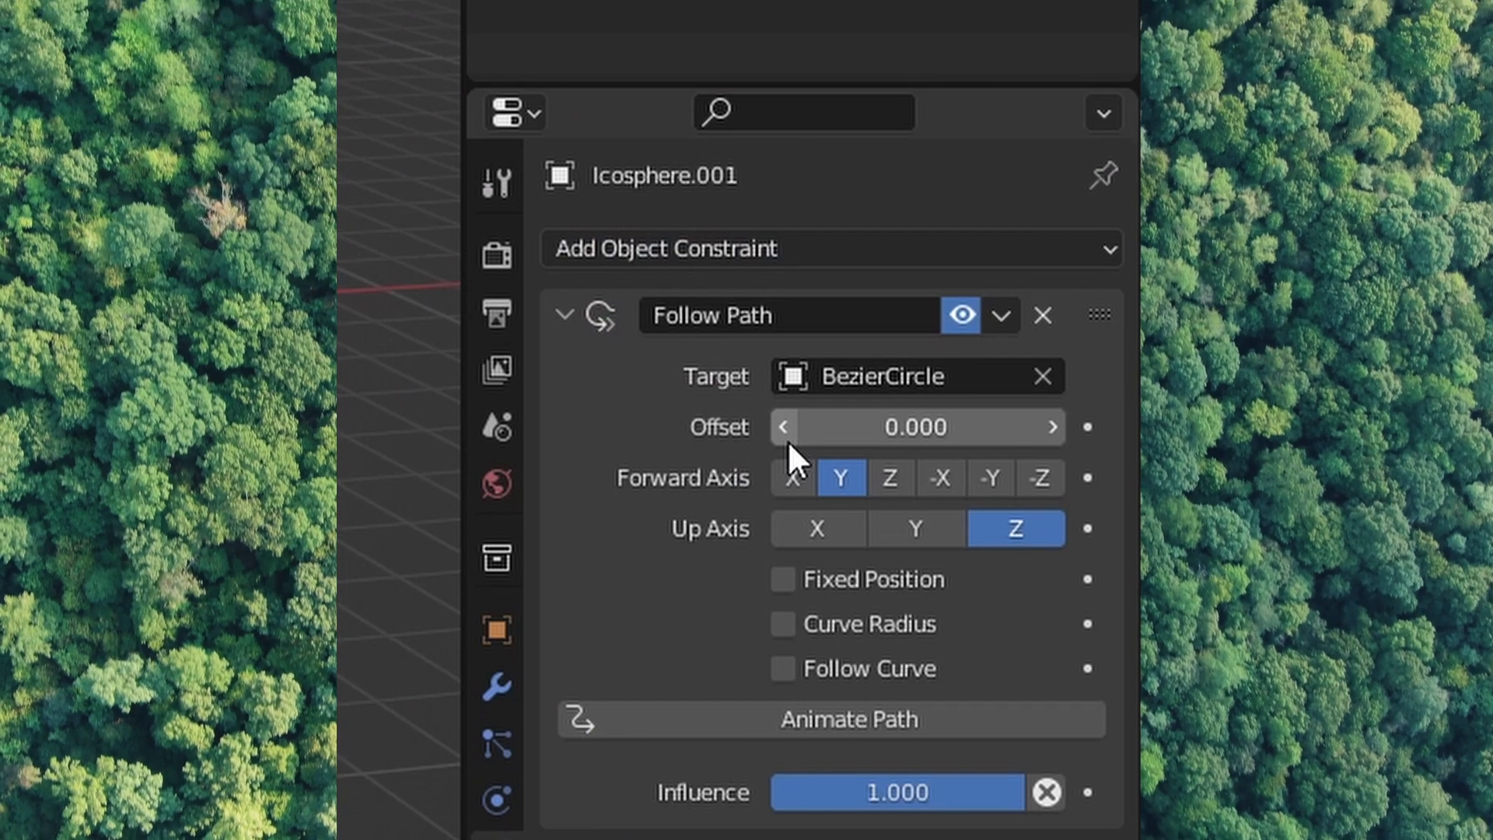
Set Icosphere.001's Follow Path offset to 50.
drag(805, 440, 1256, 426)
click(858, 426)
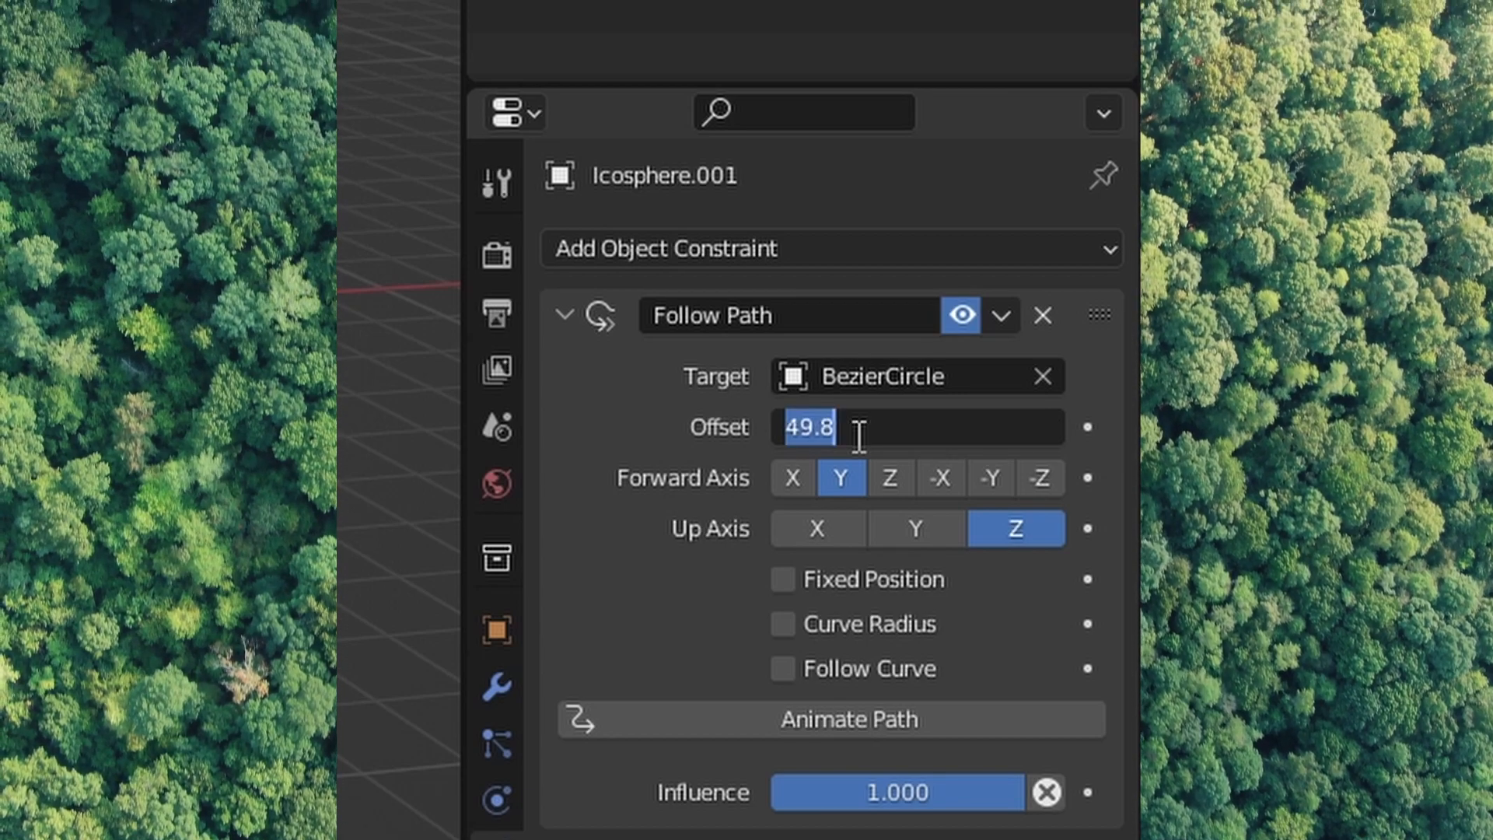
text(50)
key(Return)
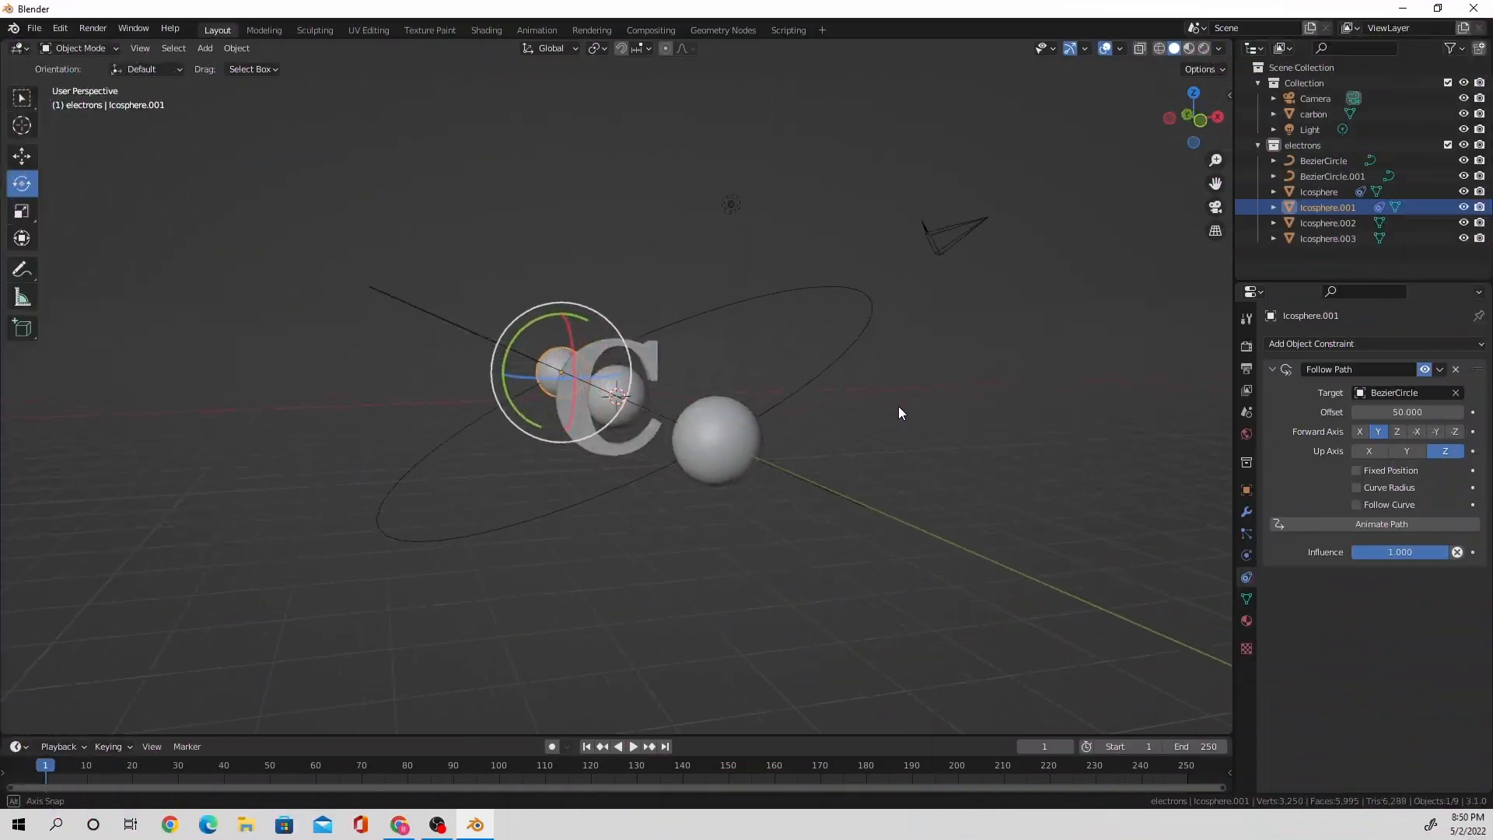
Give Icosphere.003 a Follow Path constraint targeting BezierCircle.001 with an offset of 25.
middle_drag(898, 412, 894, 447)
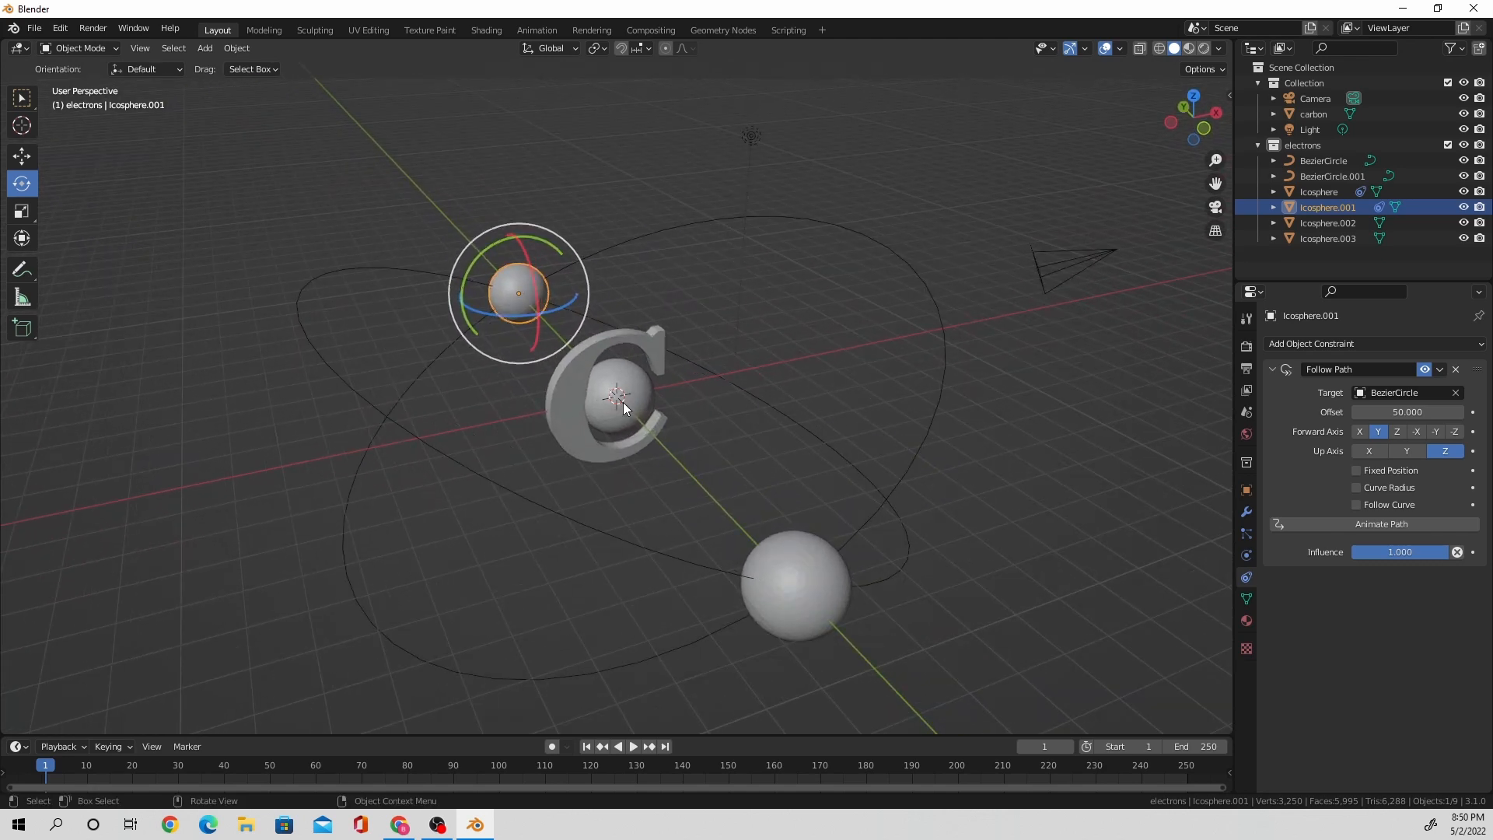
click(623, 402)
click(1346, 343)
click(1415, 455)
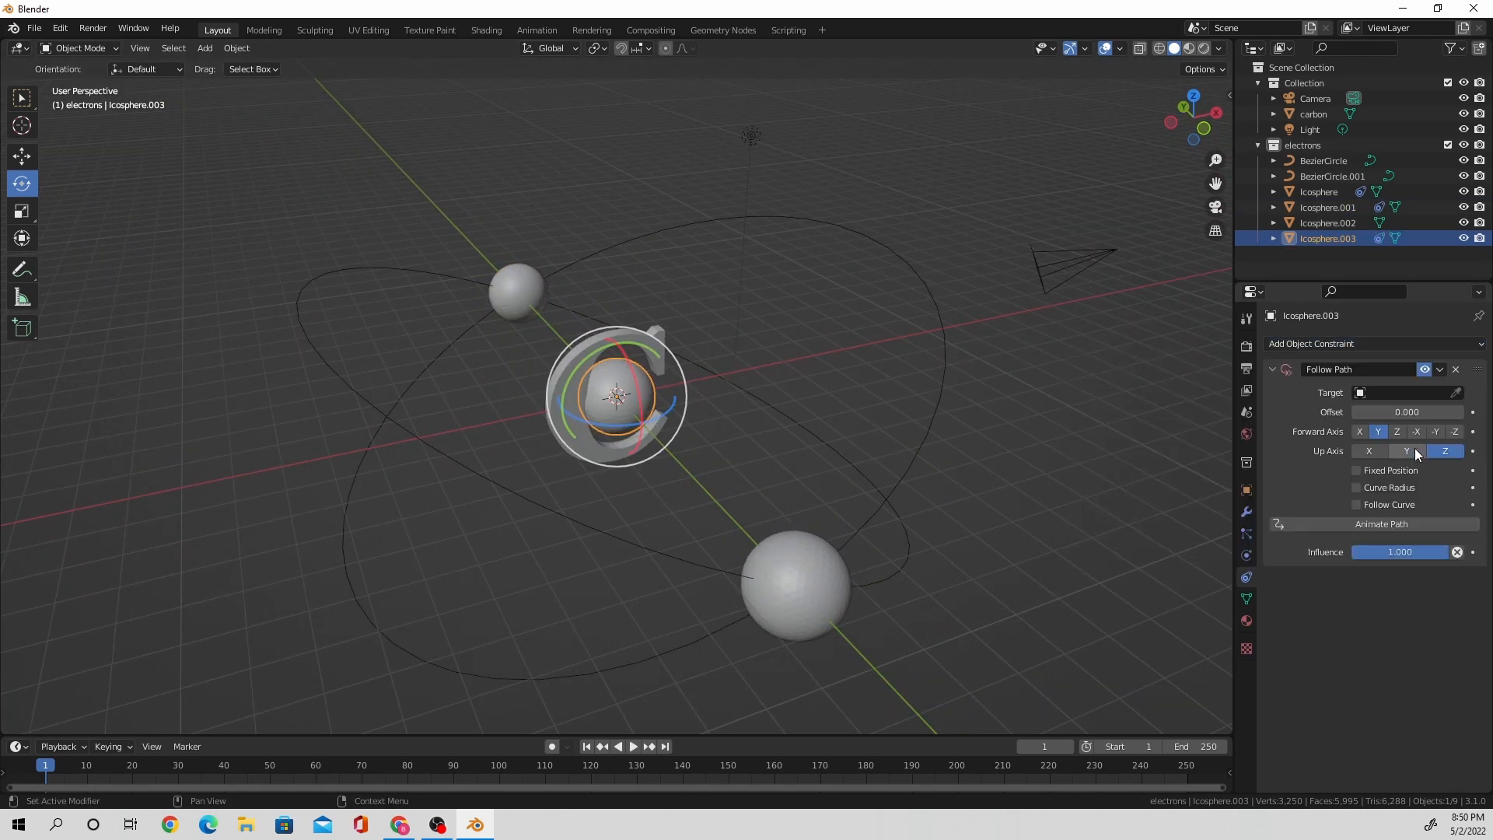
click(1395, 392)
click(1373, 428)
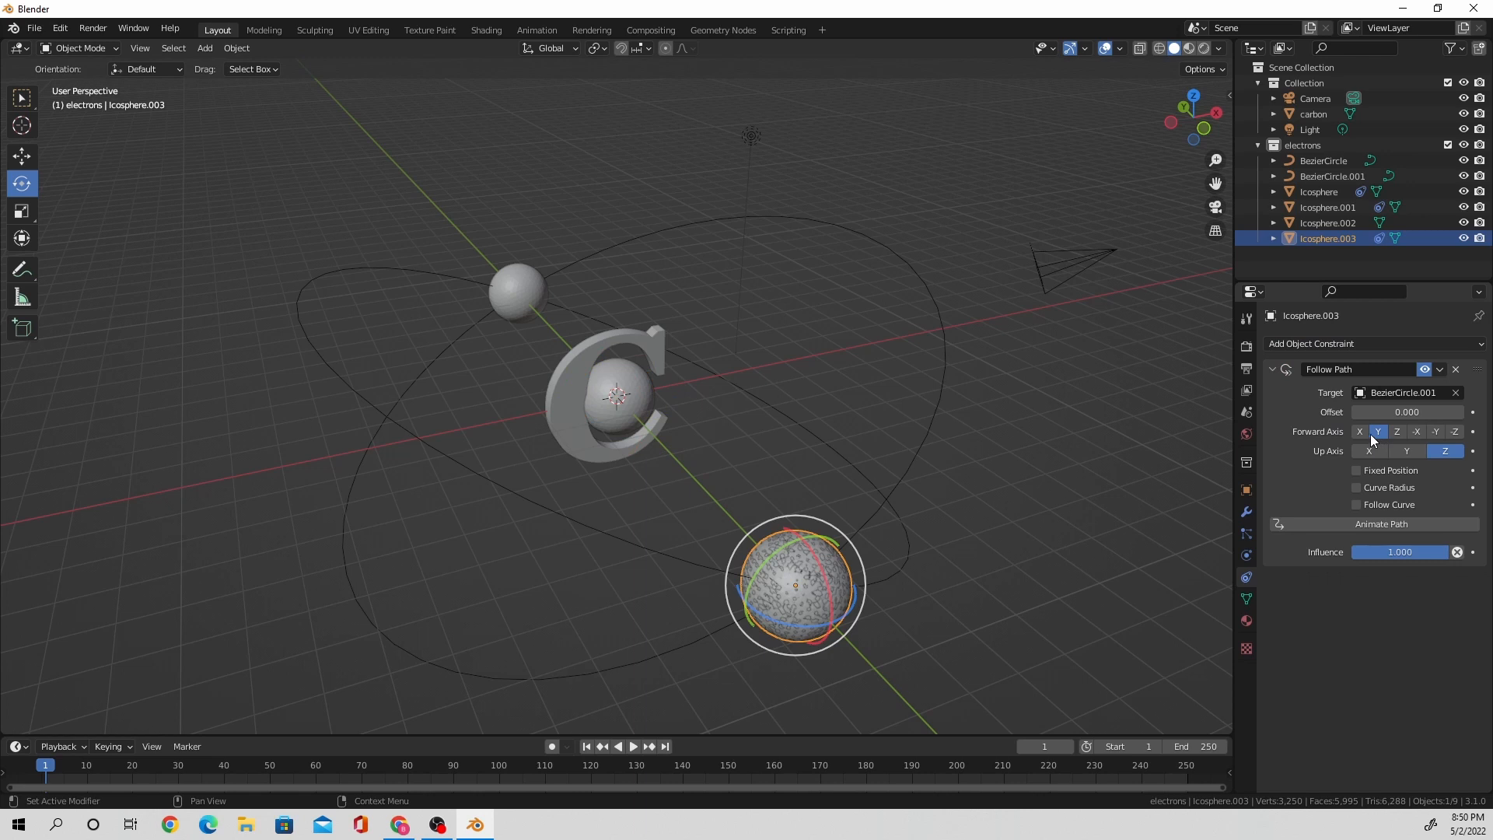
drag(1377, 412, 1423, 412)
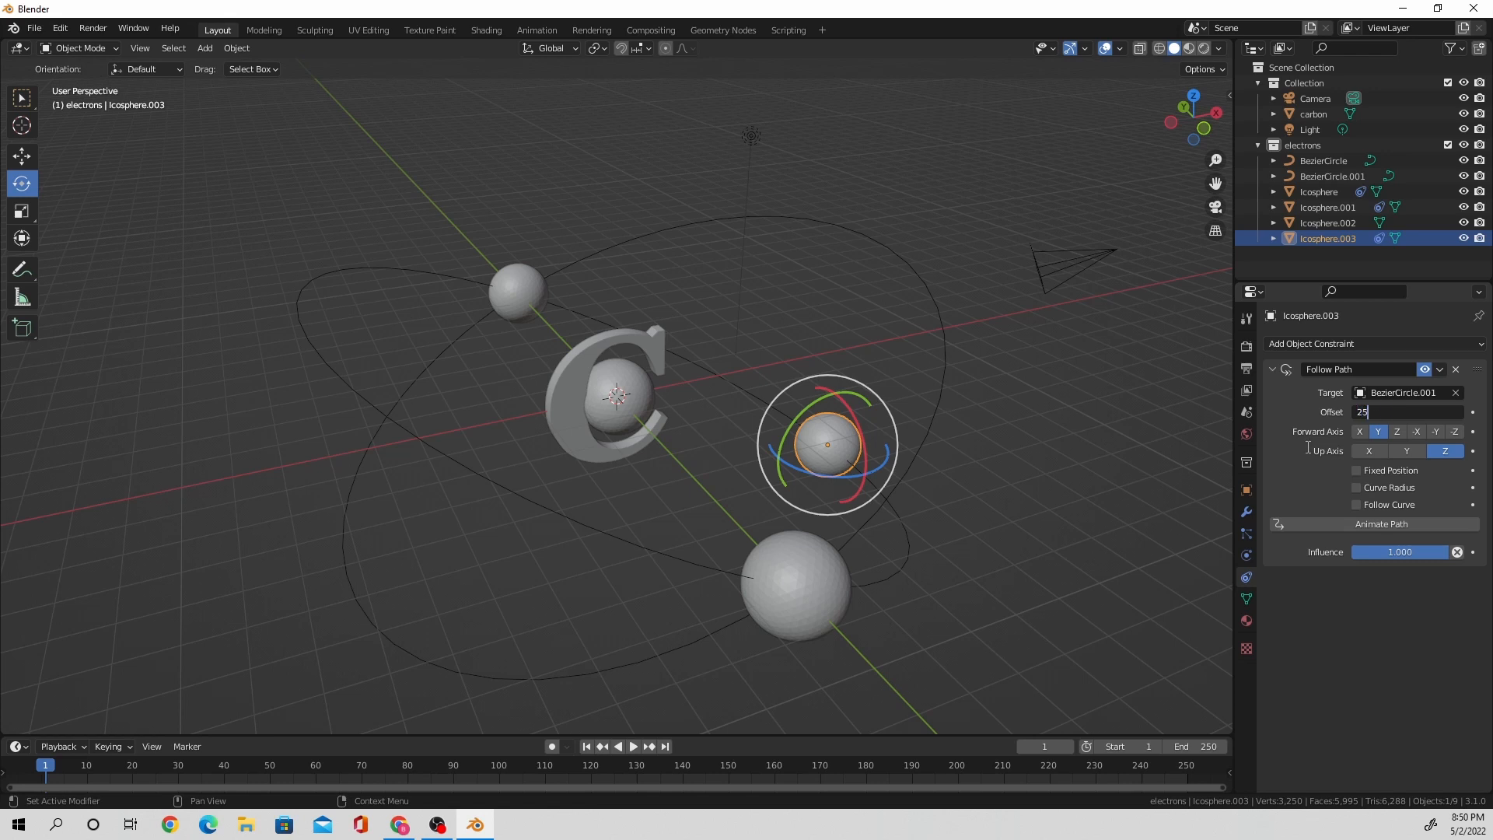
key(Return)
Give Icosphere.002 a Follow Path constraint targeting BezierCircle.001 with an offset of -25.
click(1335, 223)
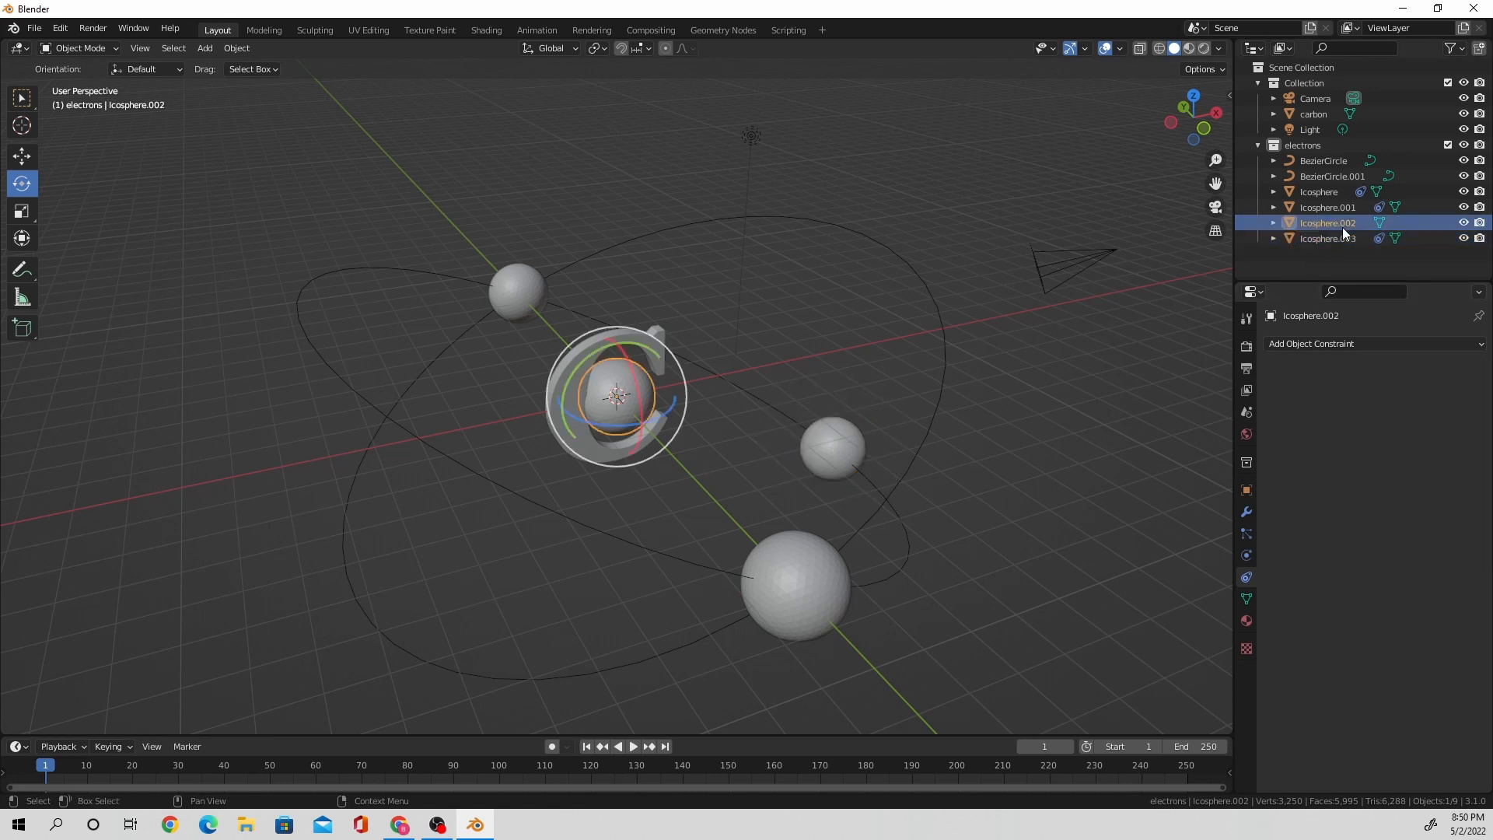
click(1368, 342)
click(1419, 454)
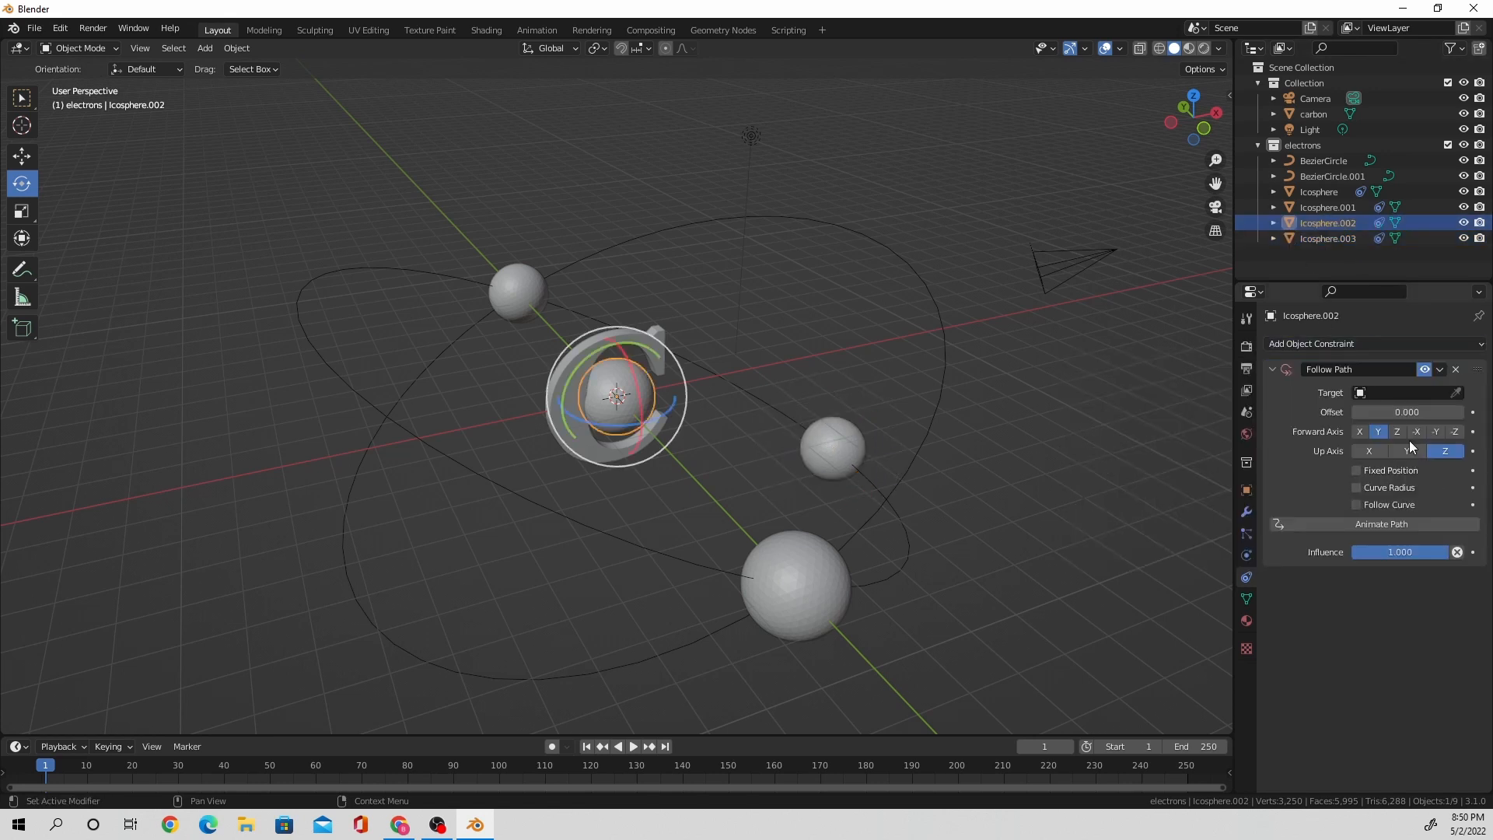
click(1399, 394)
click(1383, 433)
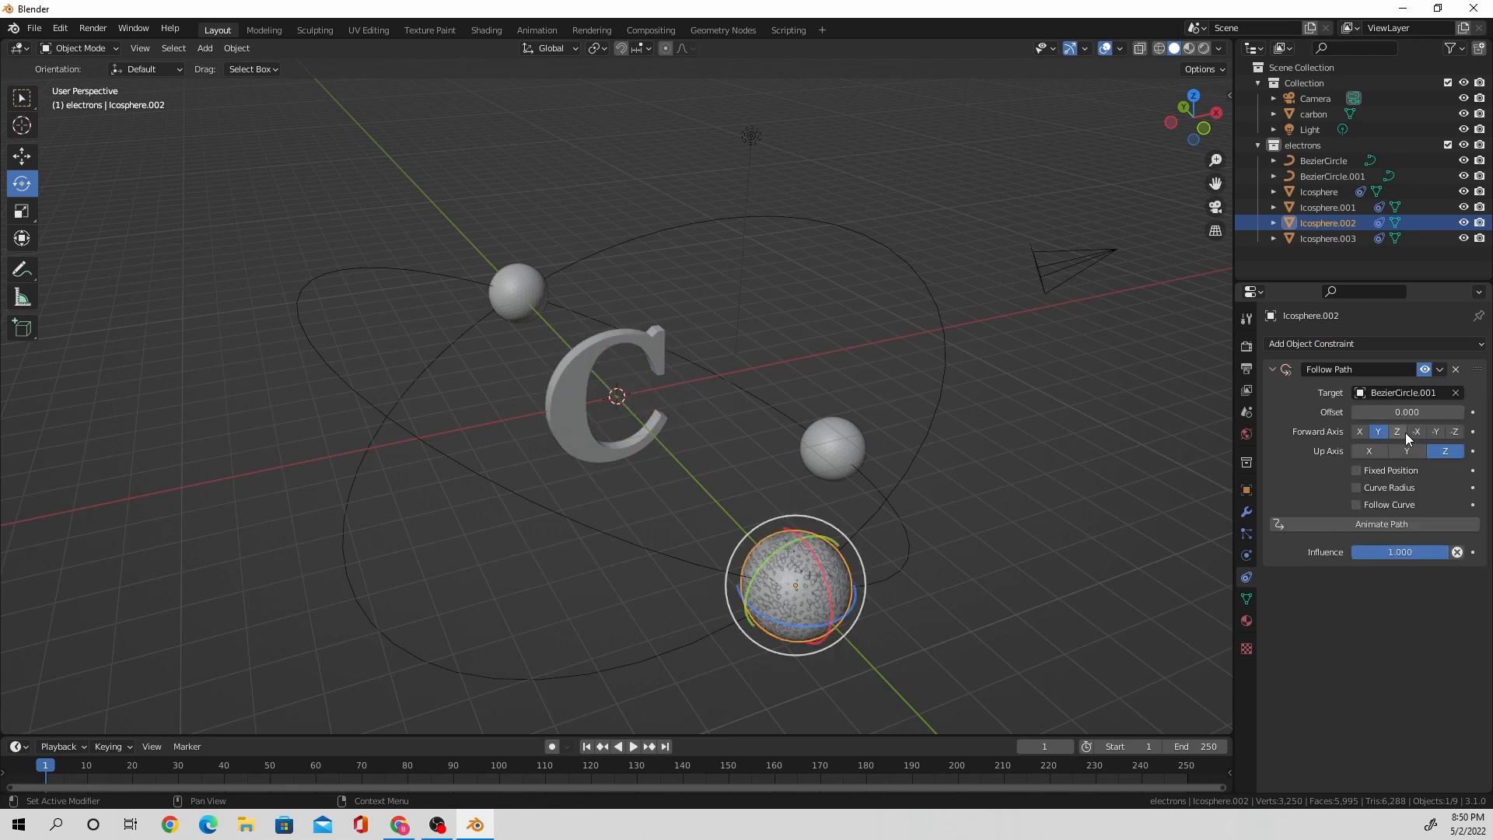
drag(1413, 412, 1372, 412)
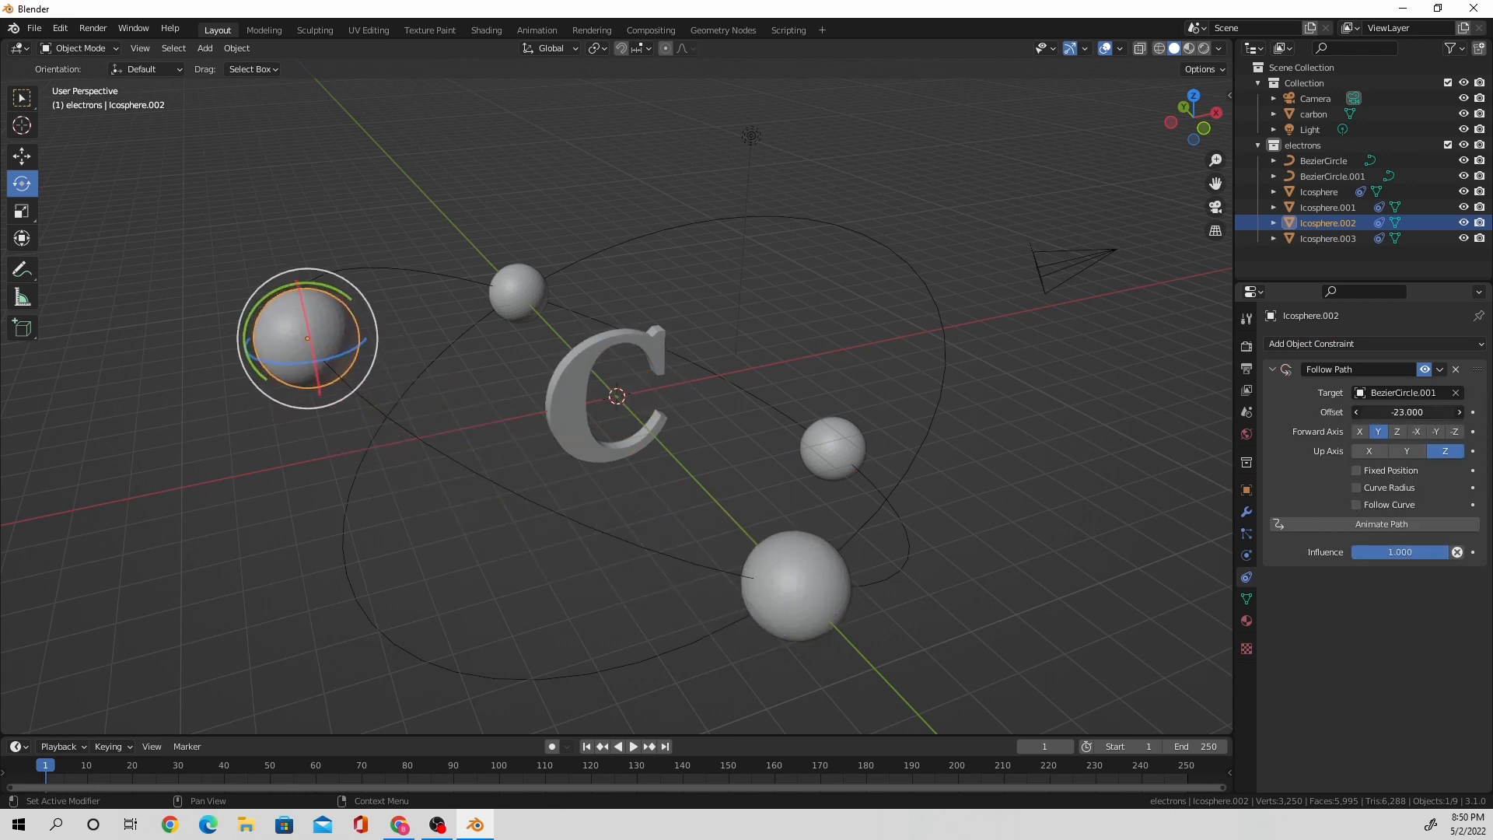
text(])
key(Return)
click(1427, 416)
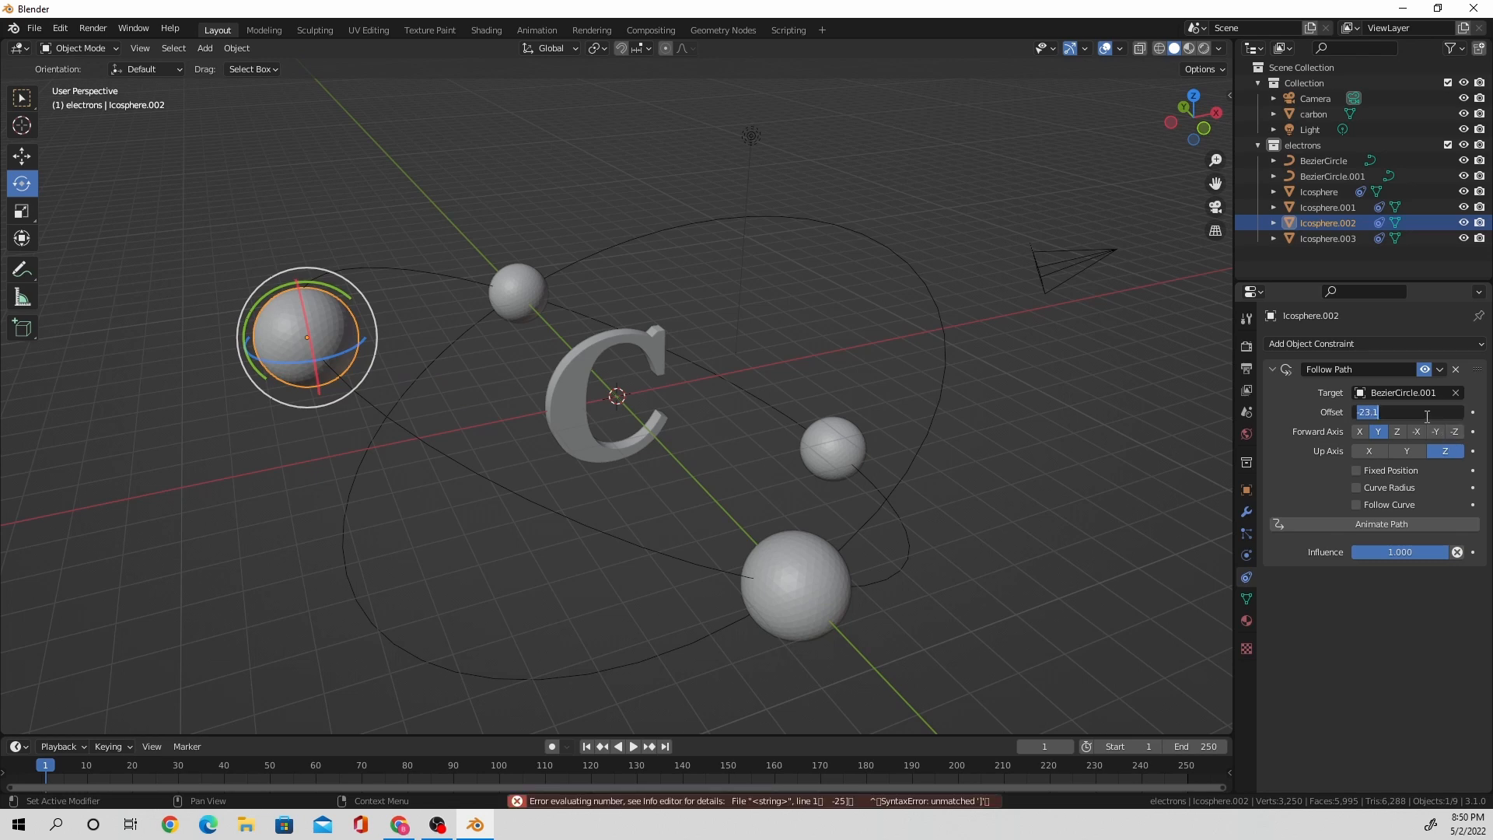
key(Return)
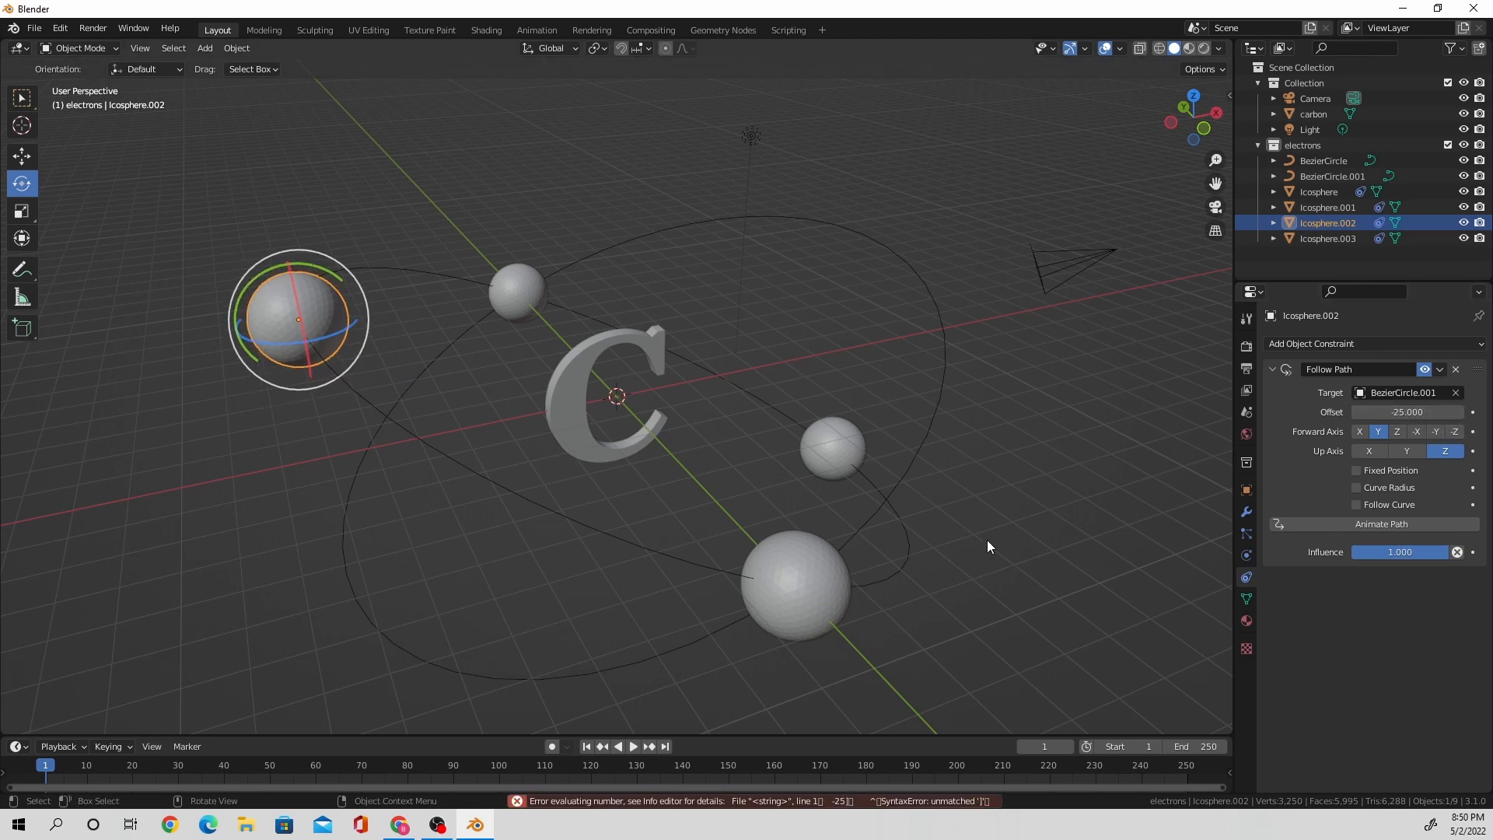
Shift the two spheres on BezierCircle to opposite ends of the orbit, with Icosphere.001's Follow Path offset at 25.
middle_drag(987, 539, 1207, 181)
click(1194, 125)
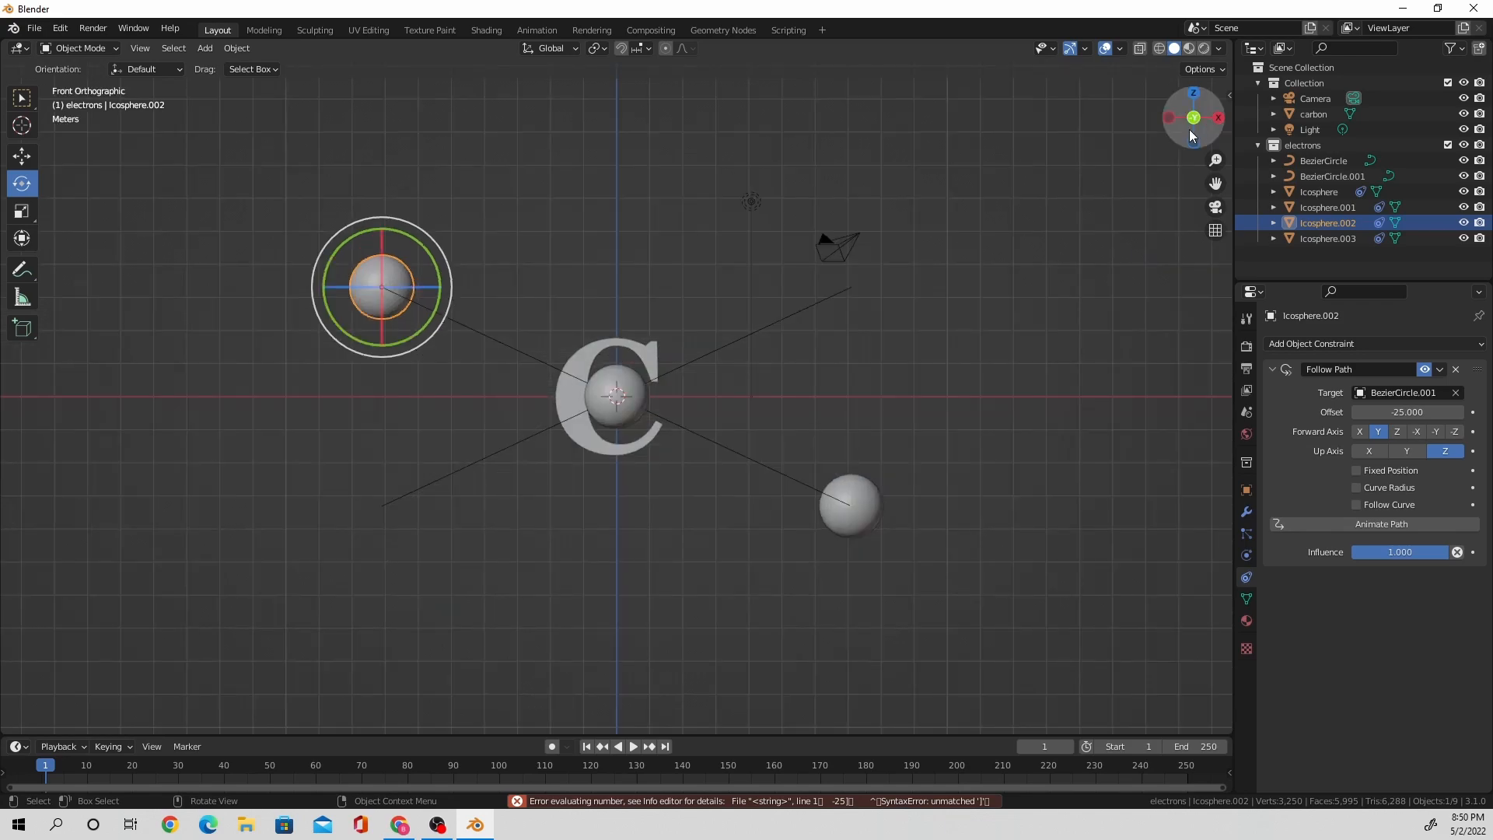
middle_drag(934, 324, 981, 320)
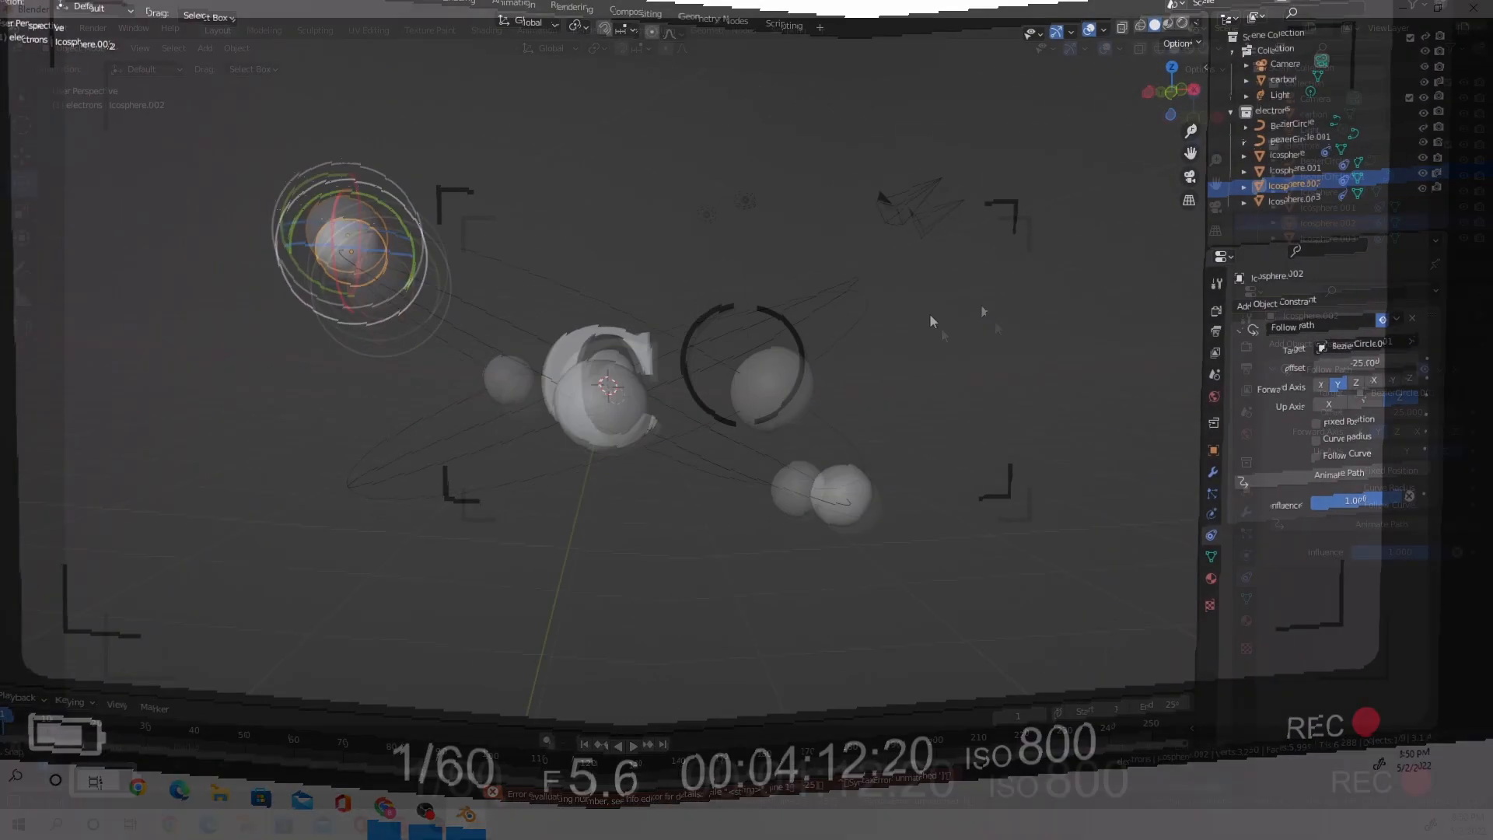
middle_drag(930, 312, 925, 372)
click(529, 395)
middle_drag(833, 418, 751, 392)
click(649, 420)
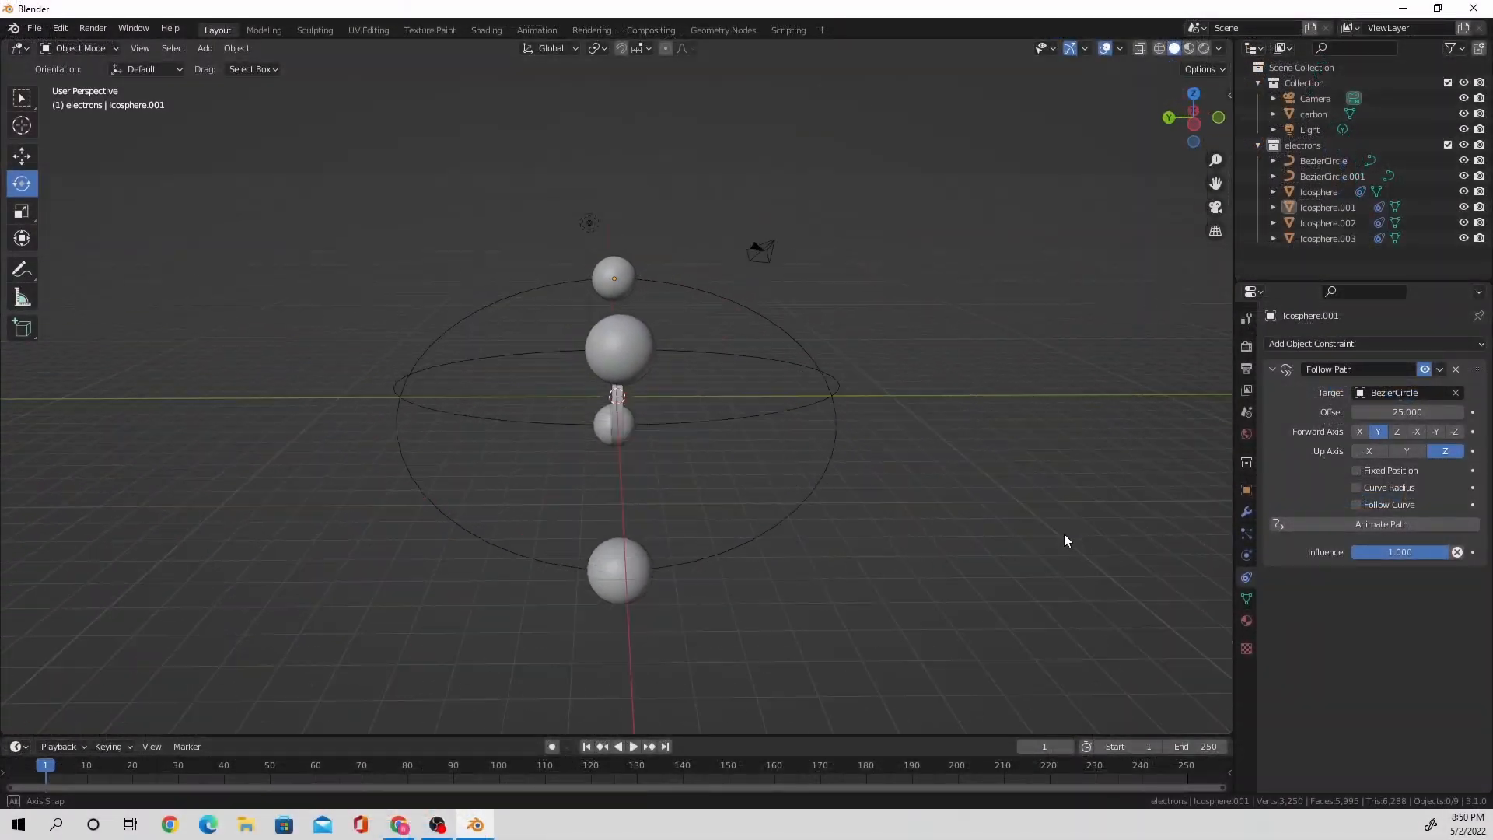
middle_drag(1064, 533, 1051, 505)
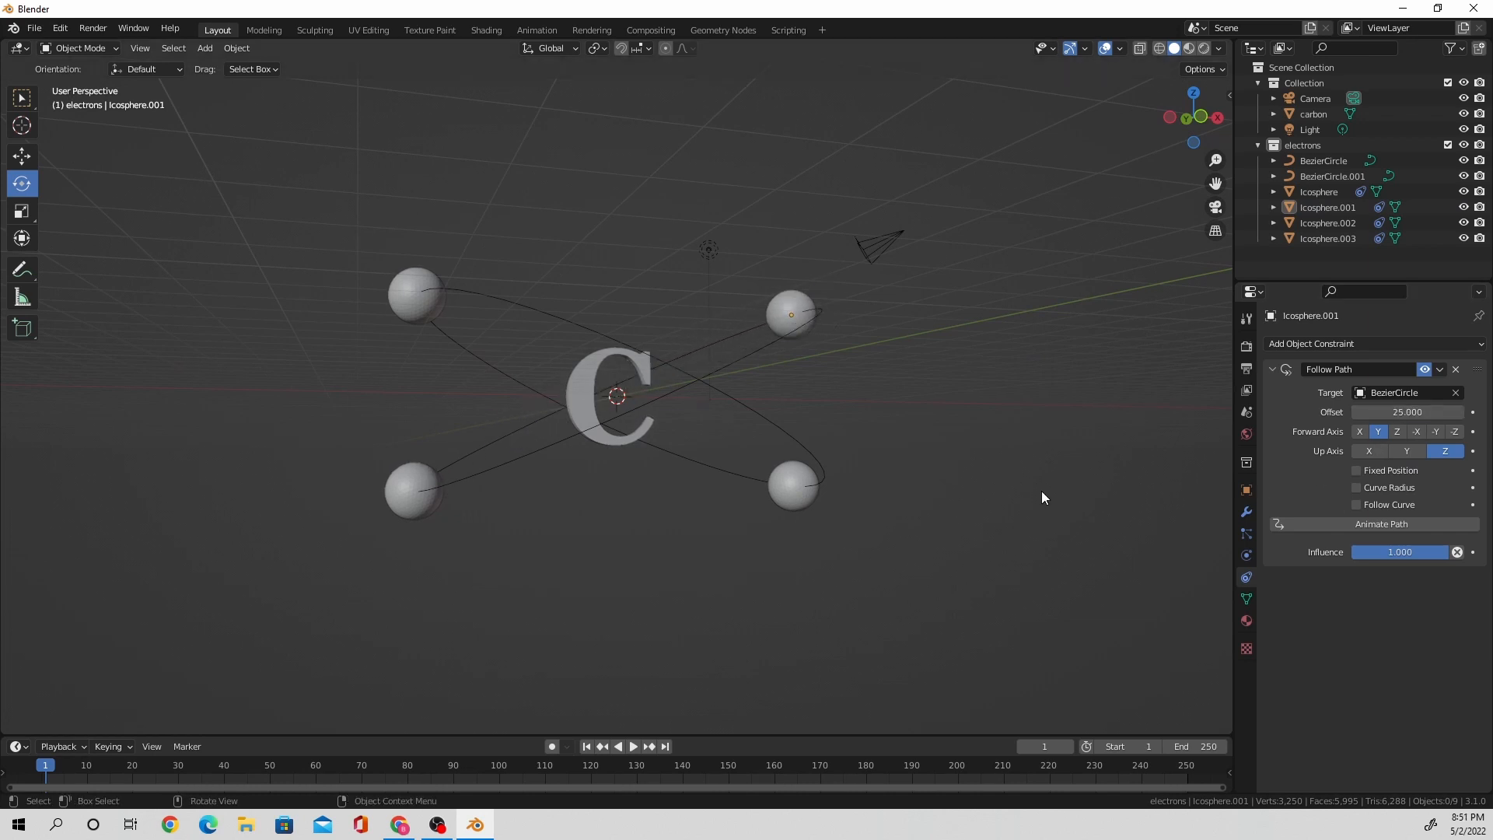
Keyframe Icosphere.001's Follow Path offset at 425 on frame 240 and play the animation.
middle_drag(1051, 478, 1145, 501)
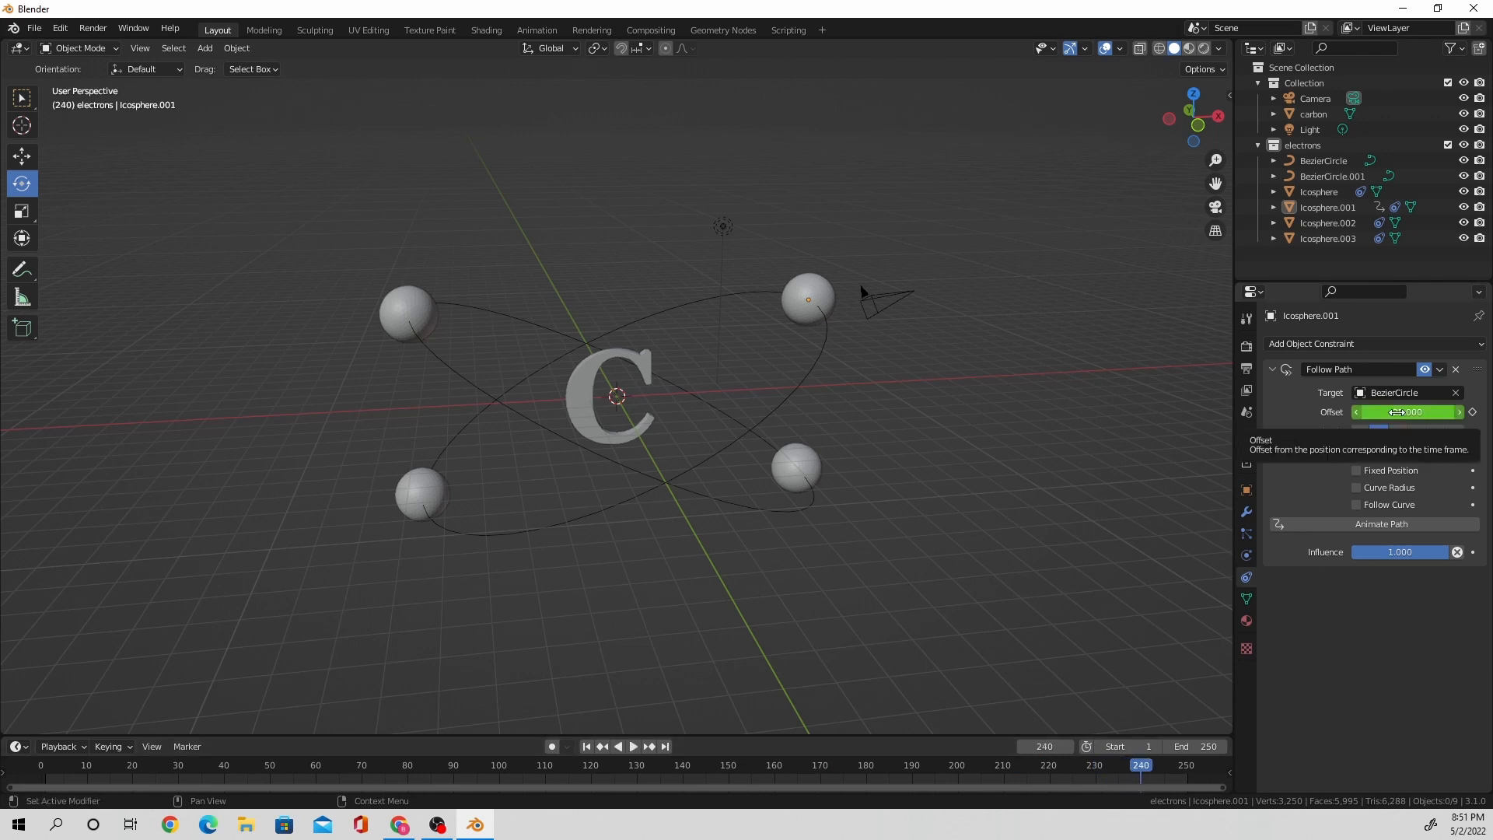
drag(1396, 412, 1438, 412)
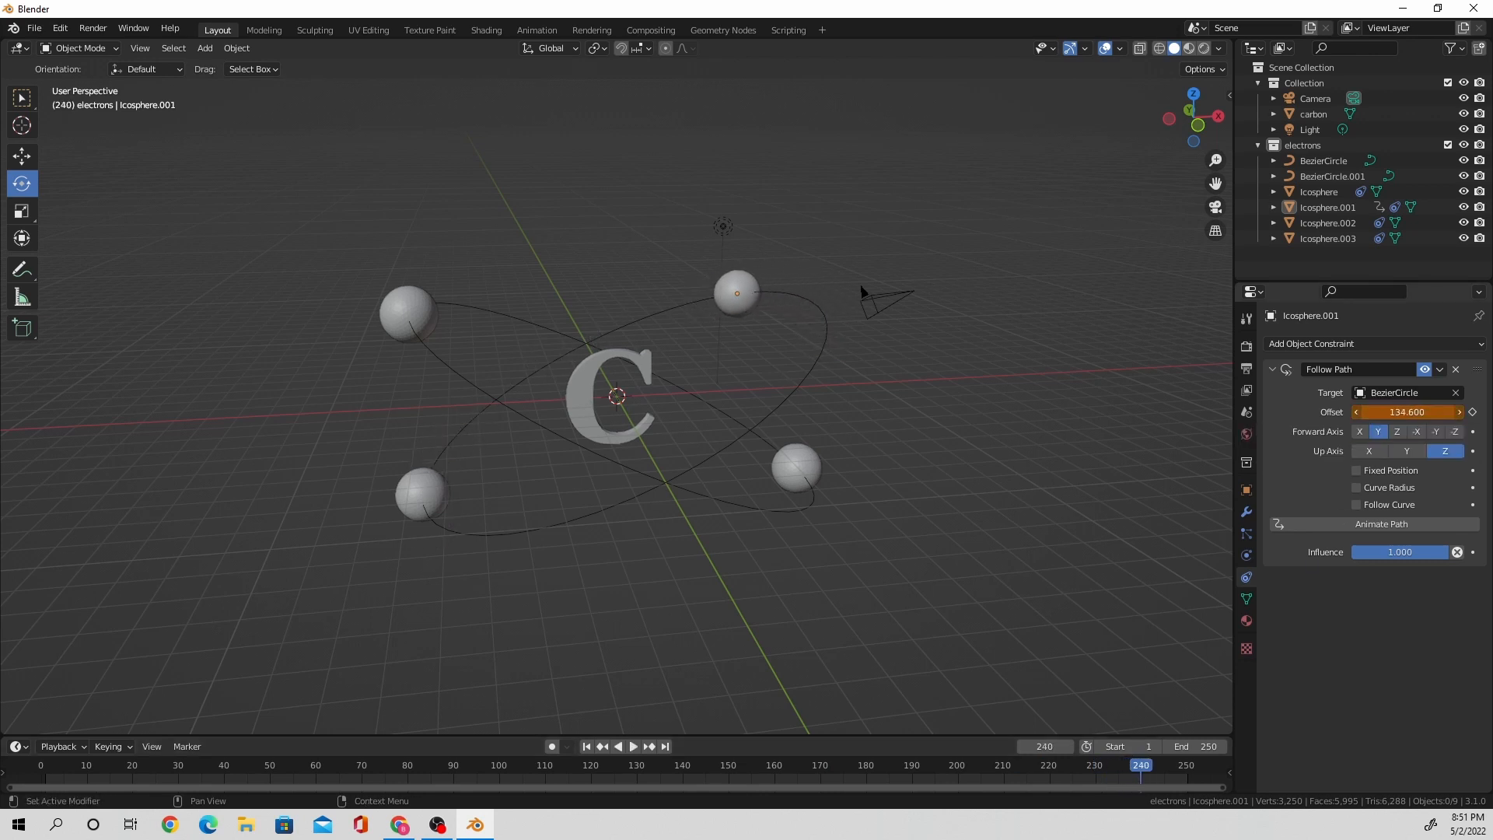
drag(1407, 412, 1439, 412)
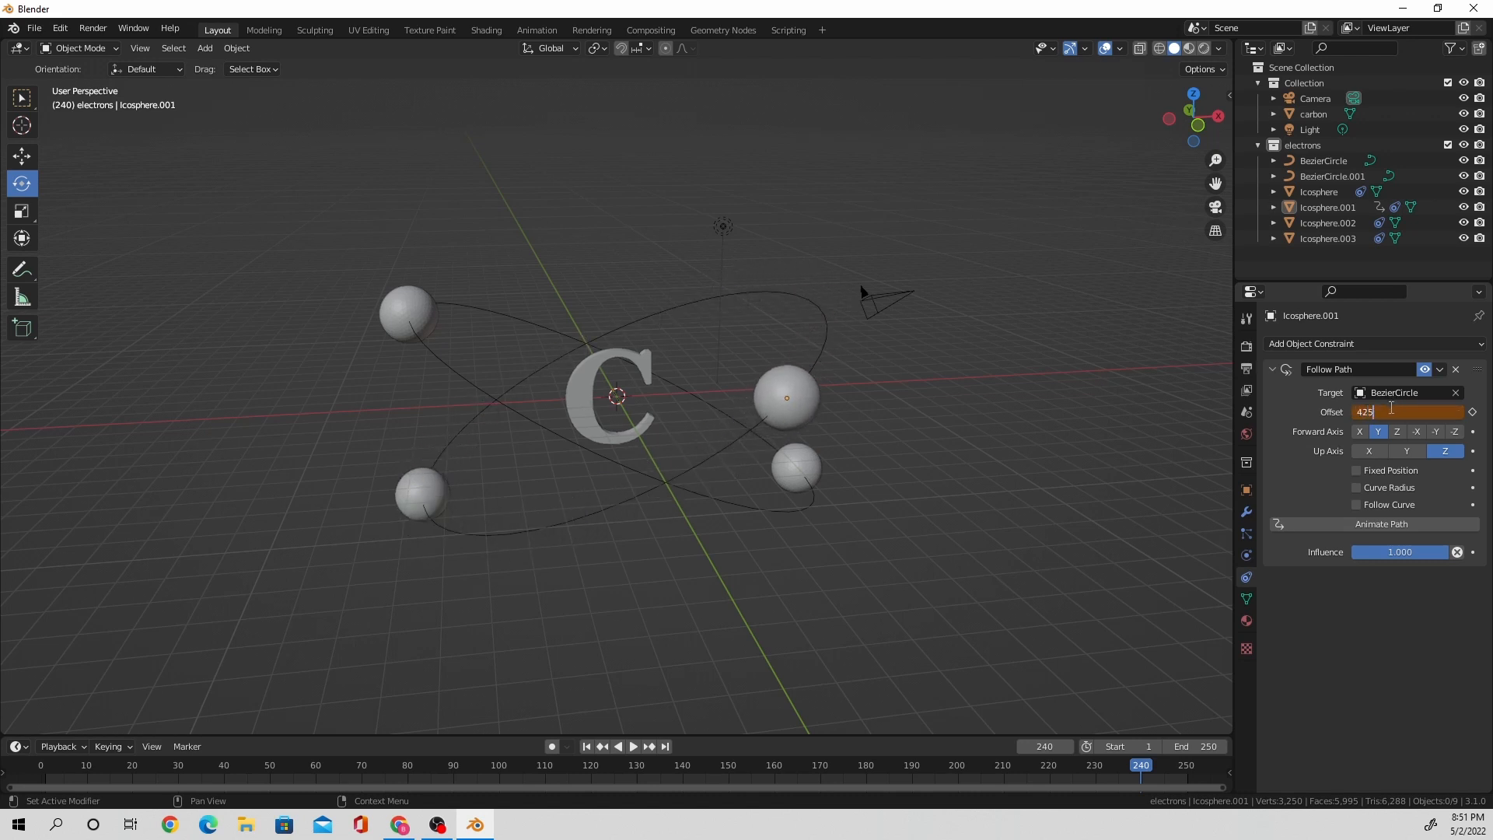
key(Return)
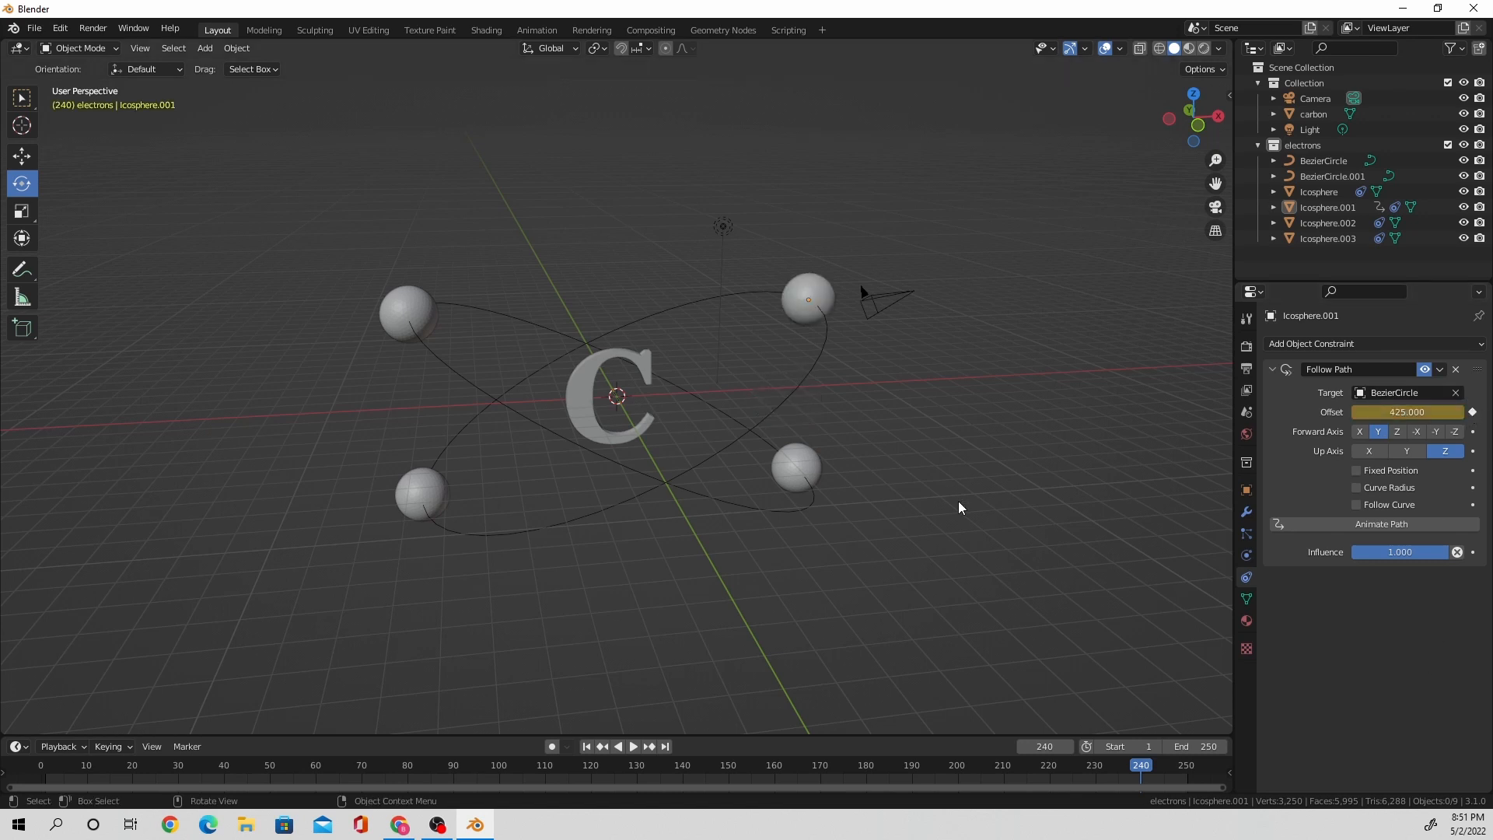
key(space)
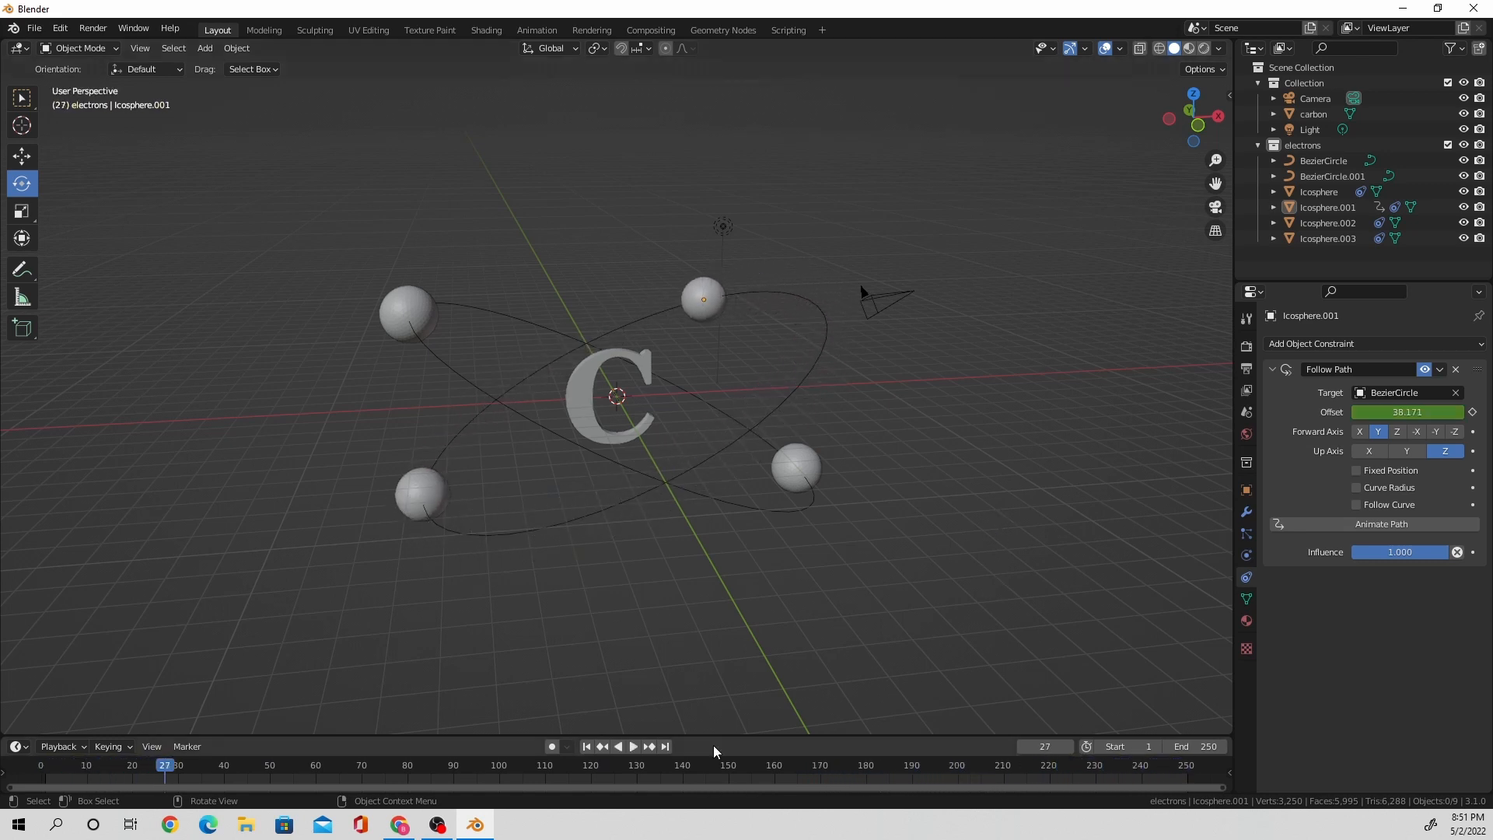
Set the interpolation mode of Icosphere.001's keyframes to Linear and play the animation.
click(702, 315)
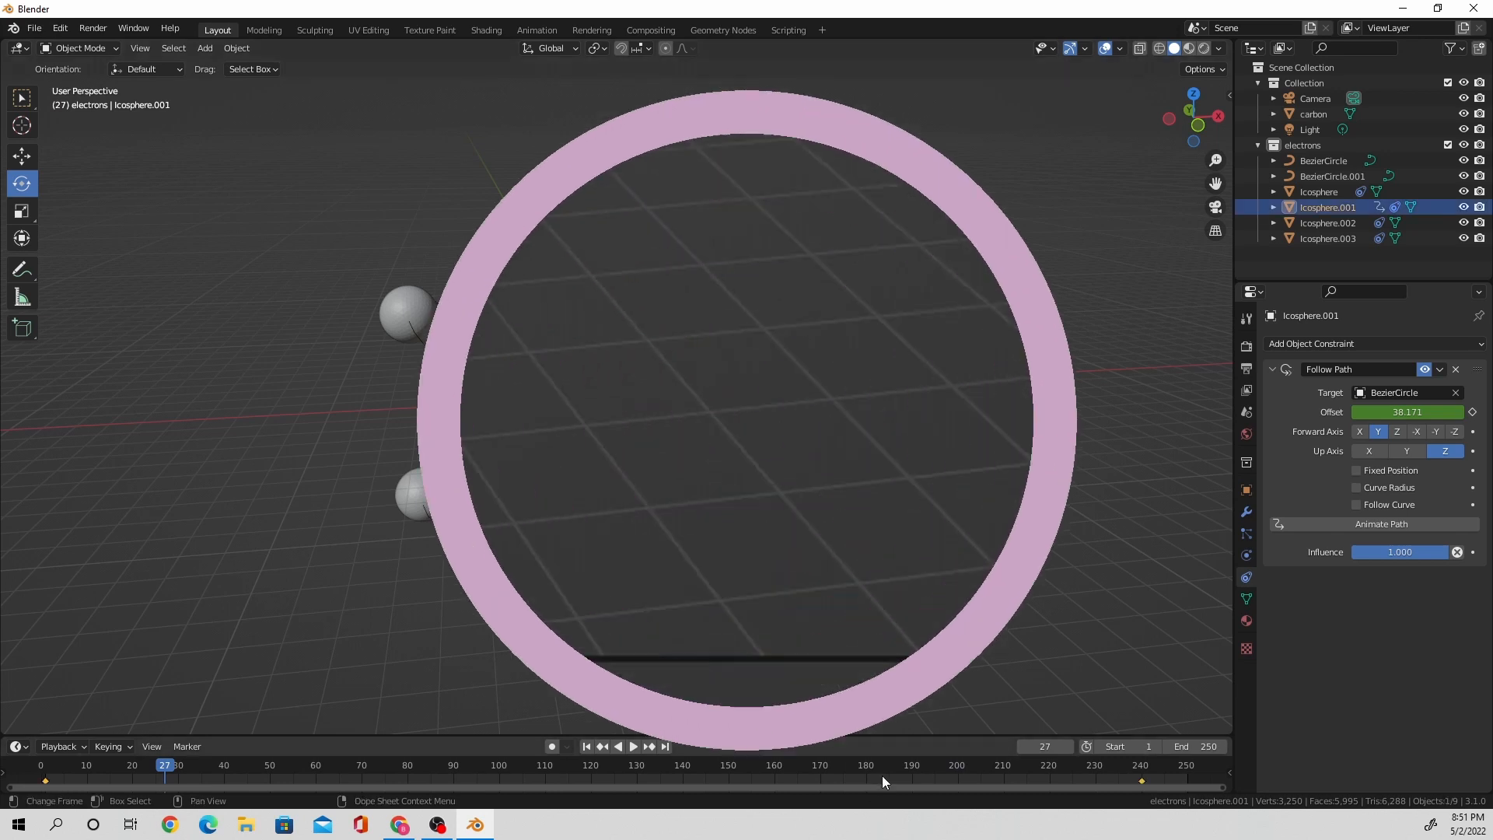
right_click(882, 775)
mouse_move(852, 660)
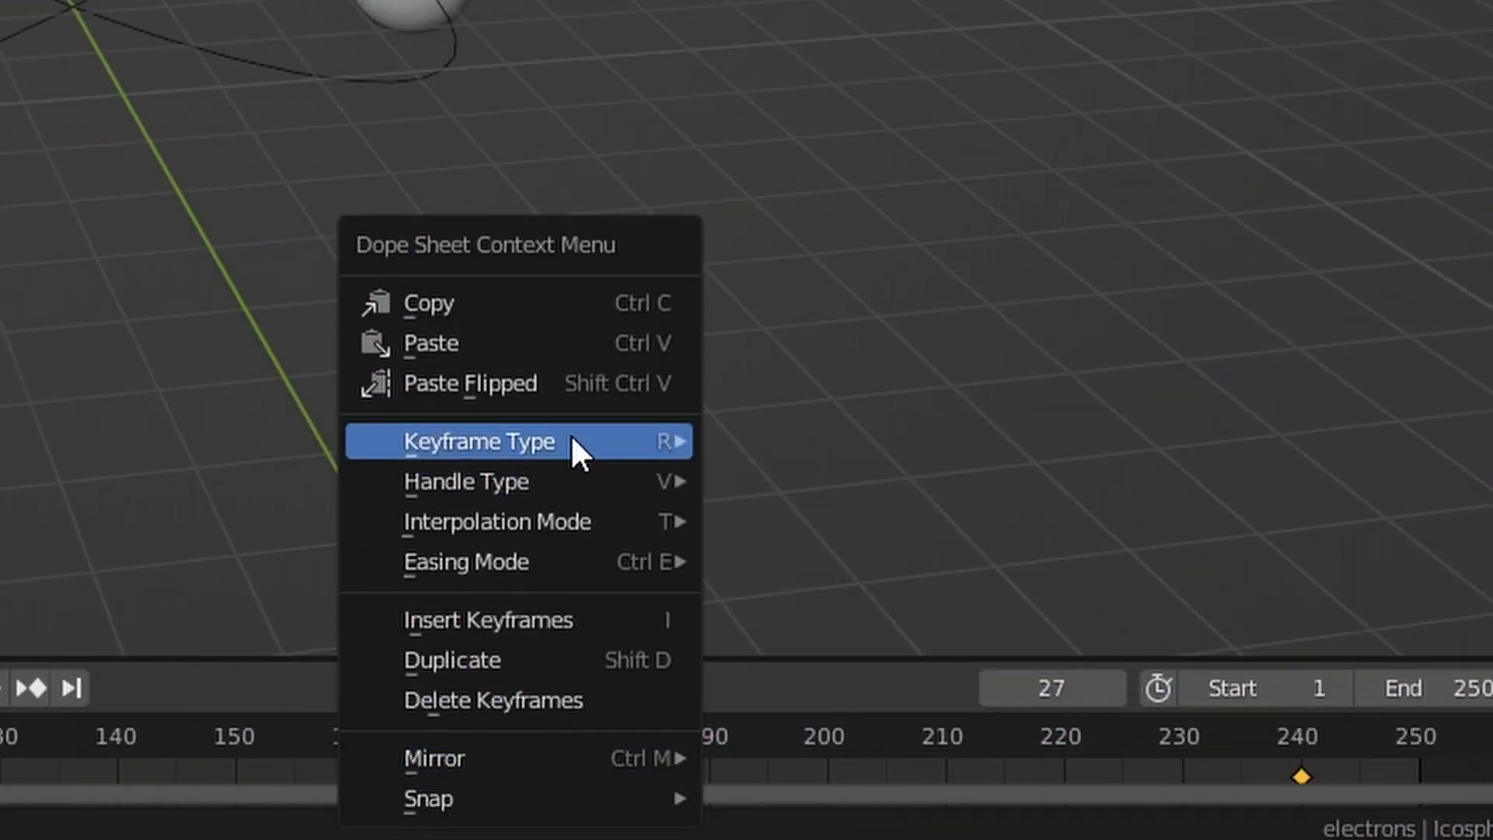
mouse_move(518, 512)
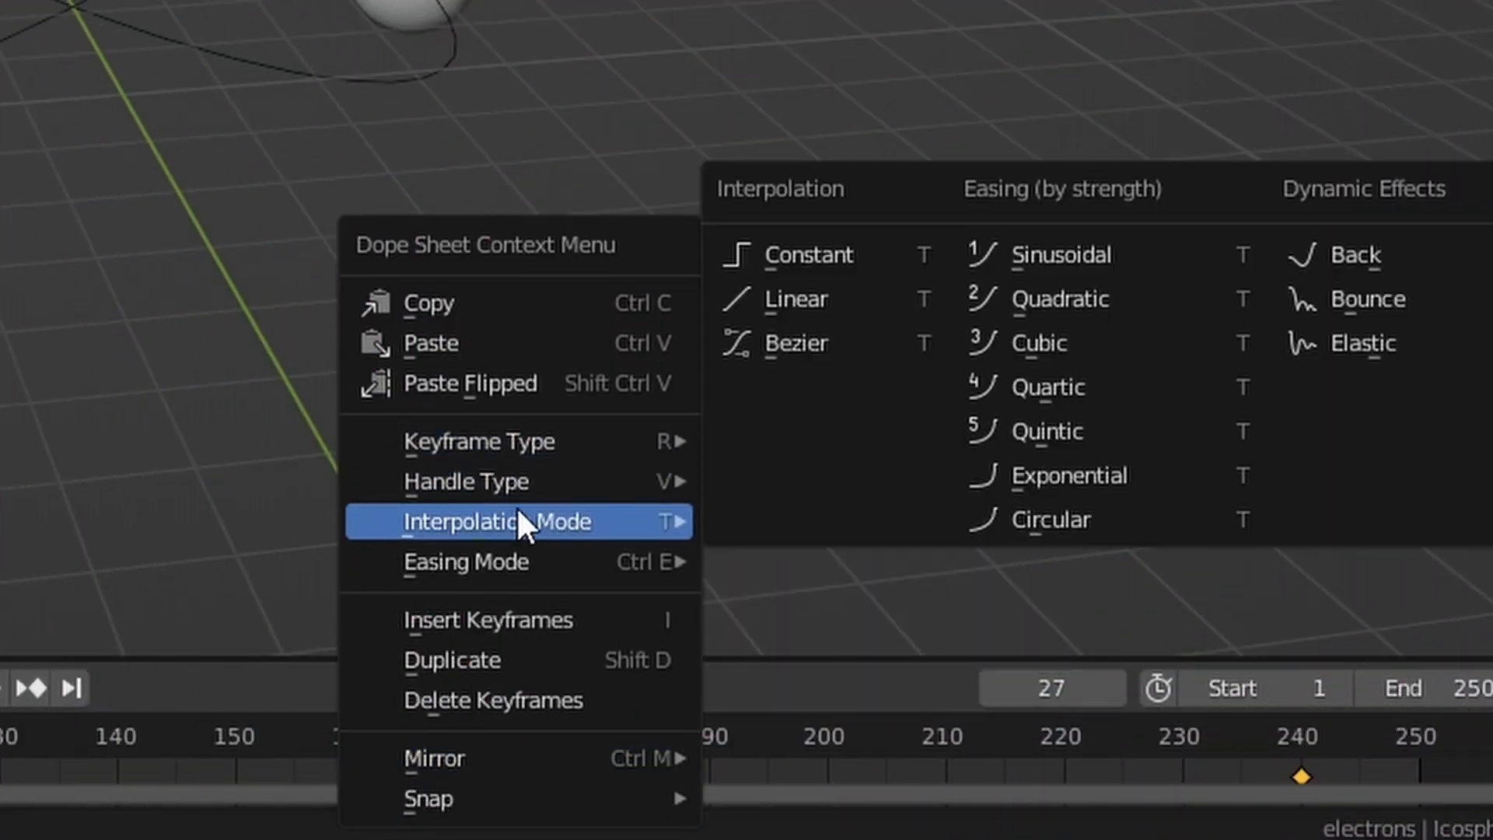
click(818, 305)
key(space)
Paste another copy of the Bezier circle into the electrons collection.
right_click(819, 305)
click(819, 305)
key(ctrl+v)
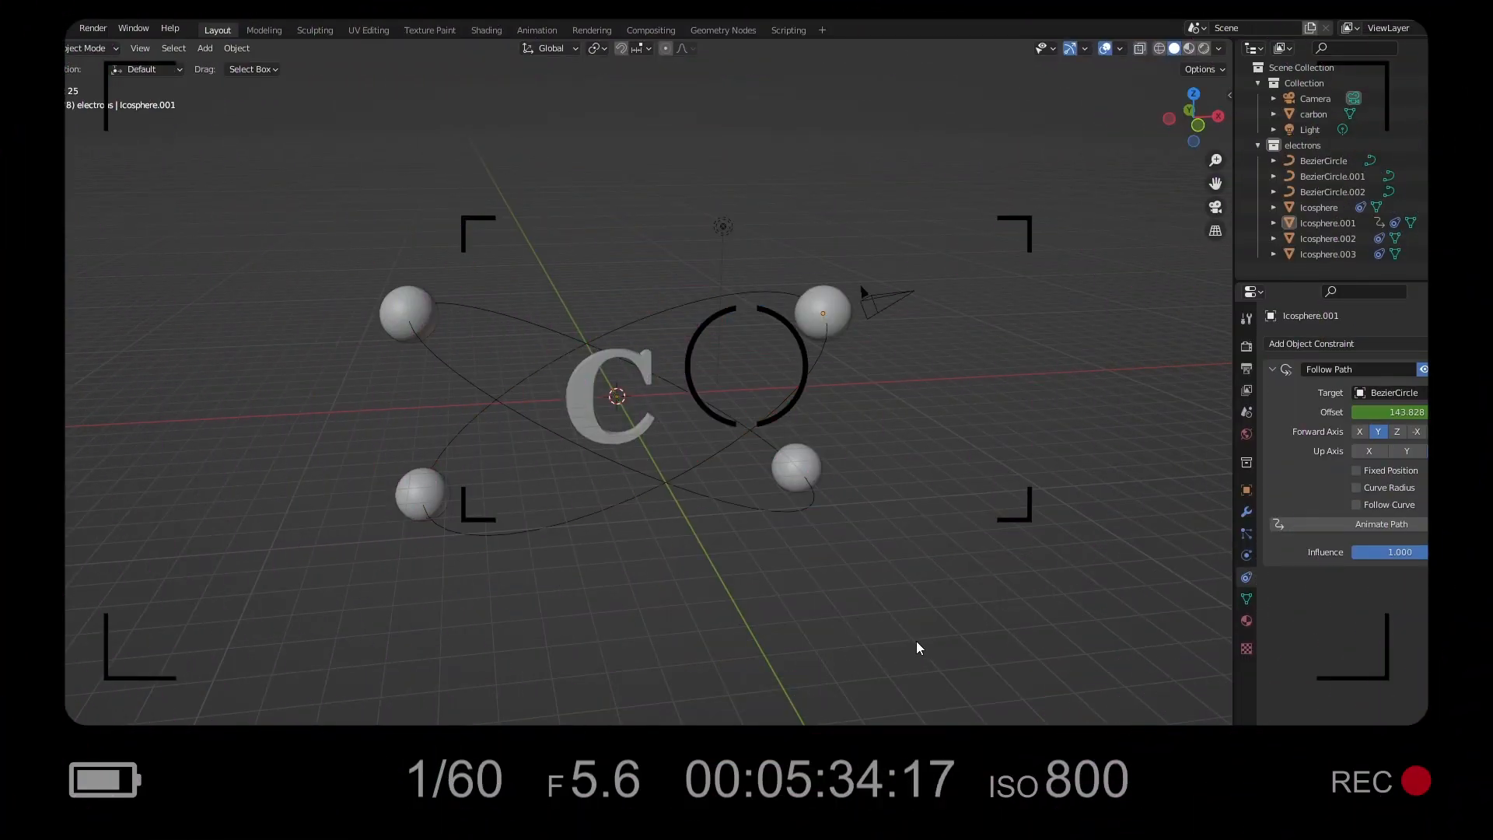
Keyframe the original Icosphere's Follow Path offset with an end value of 375 and play the motion.
click(424, 499)
mouse_move(1390, 412)
mouse_down()
mouse_move(1376, 412)
mouse_move(1407, 414)
mouse_up()
click(1390, 412)
key(i)
click(1391, 414)
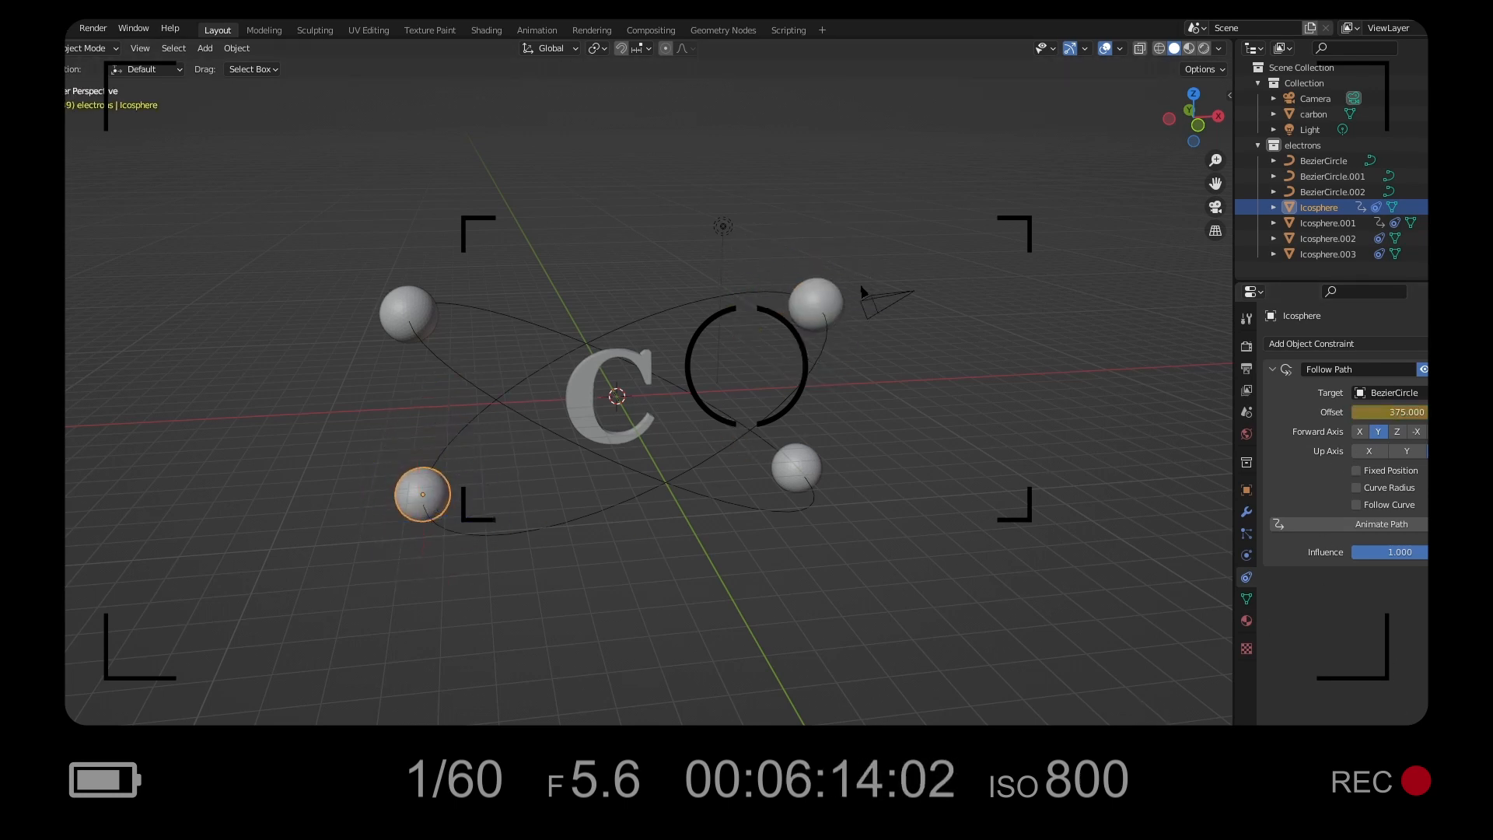
right_click(1392, 412)
click(1392, 412)
key(space)
key(space)
Set the original Icosphere's keyframes to Linear interpolation and play back the orbit.
right_click(972, 746)
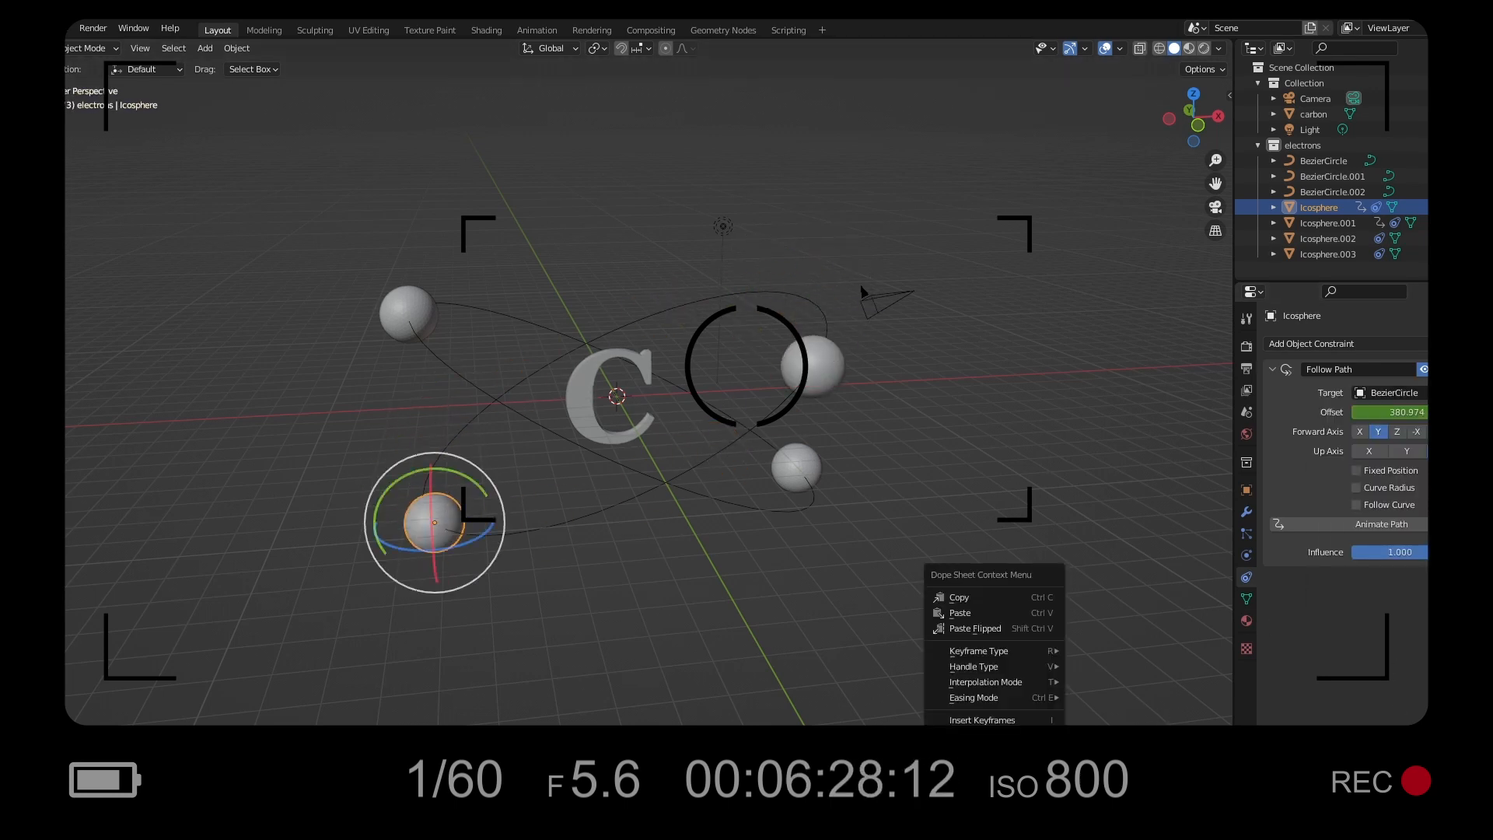
mouse_move(1003, 683)
click(1099, 596)
key(space)
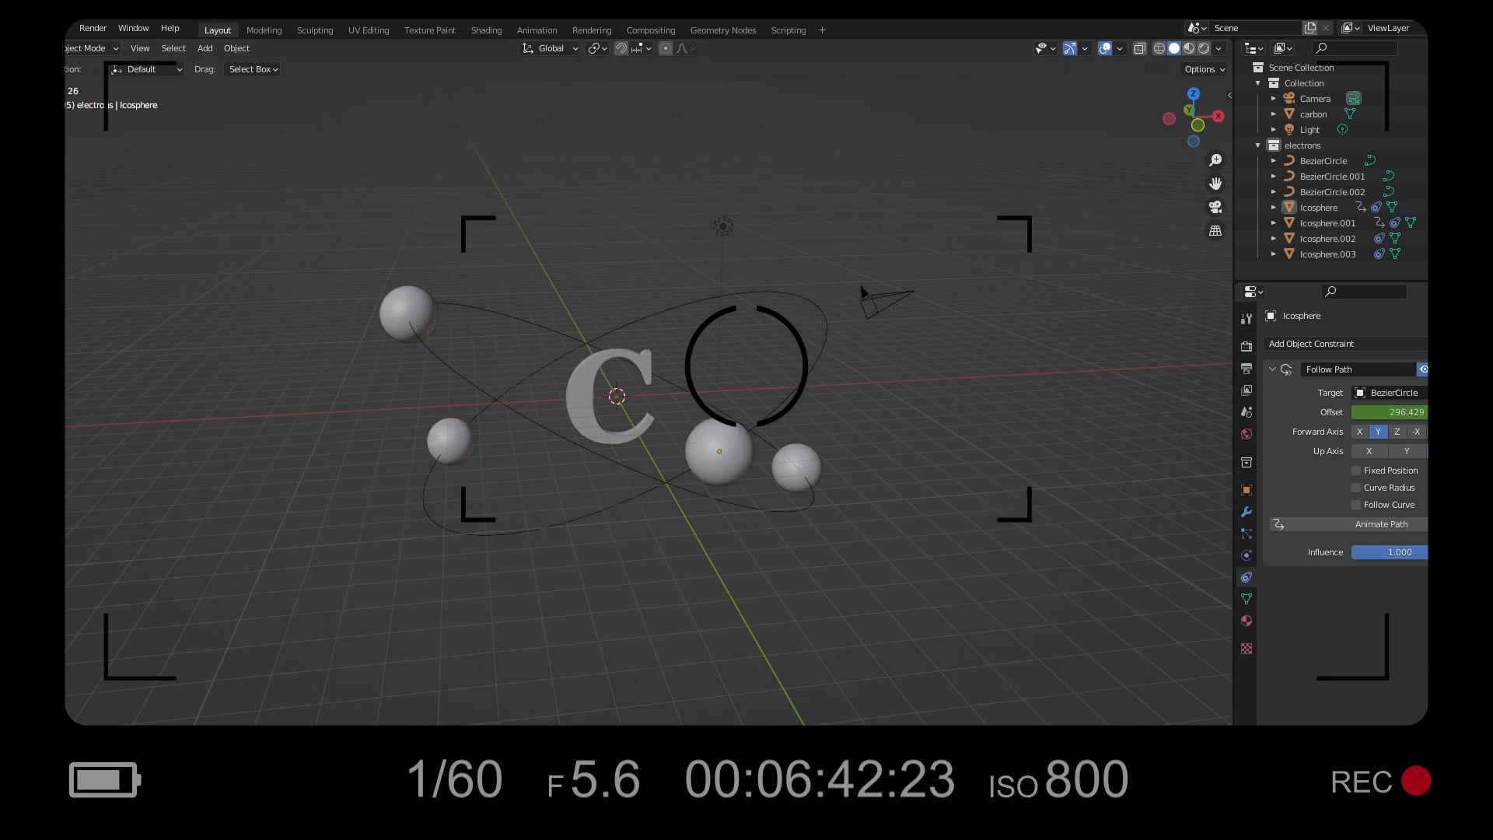
key(space)
Re-key the original Icosphere's ending Follow Path offset at 375 and replay the animation.
key(space)
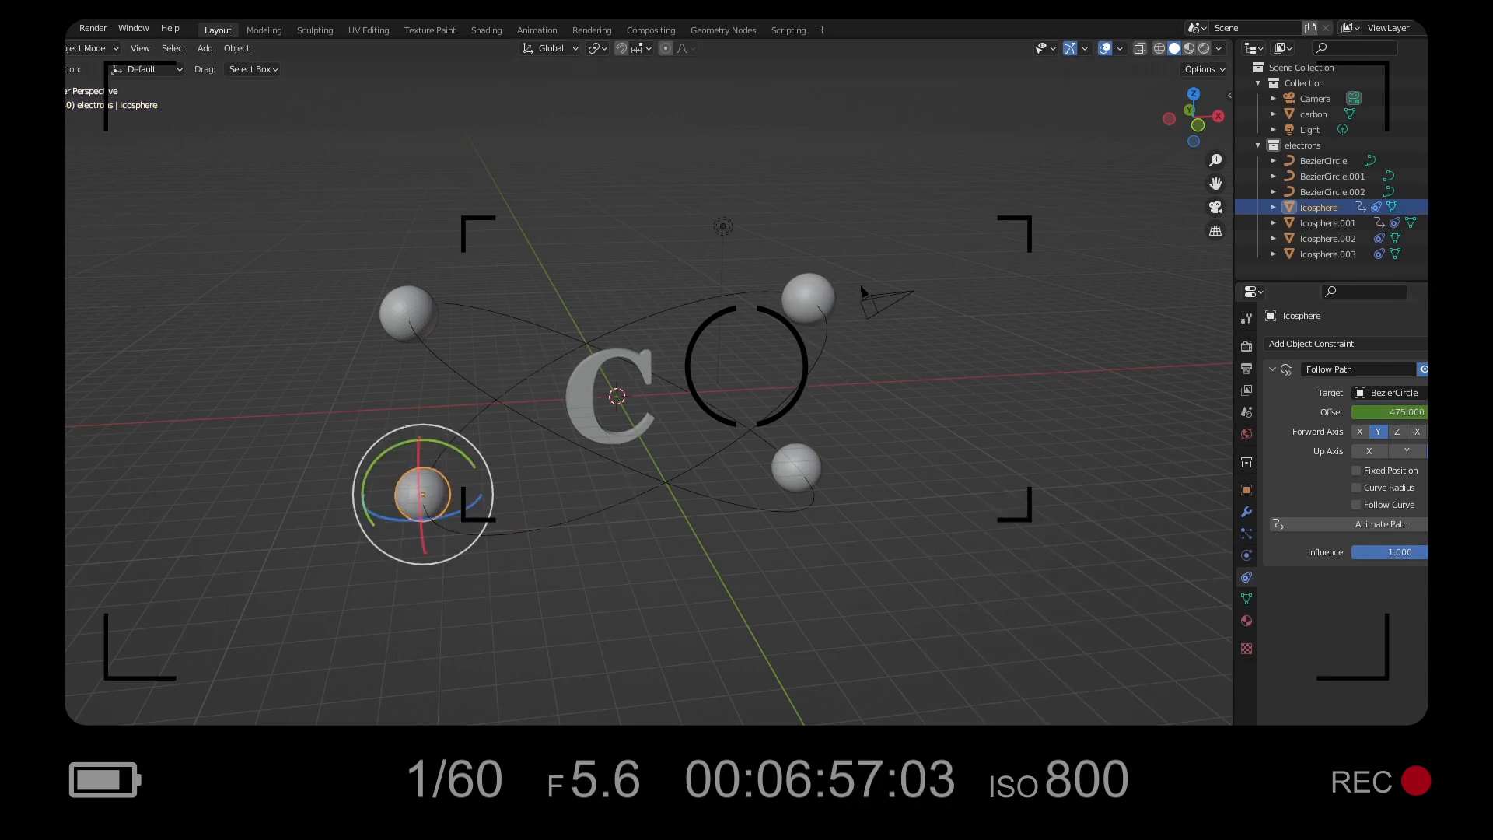
key(space)
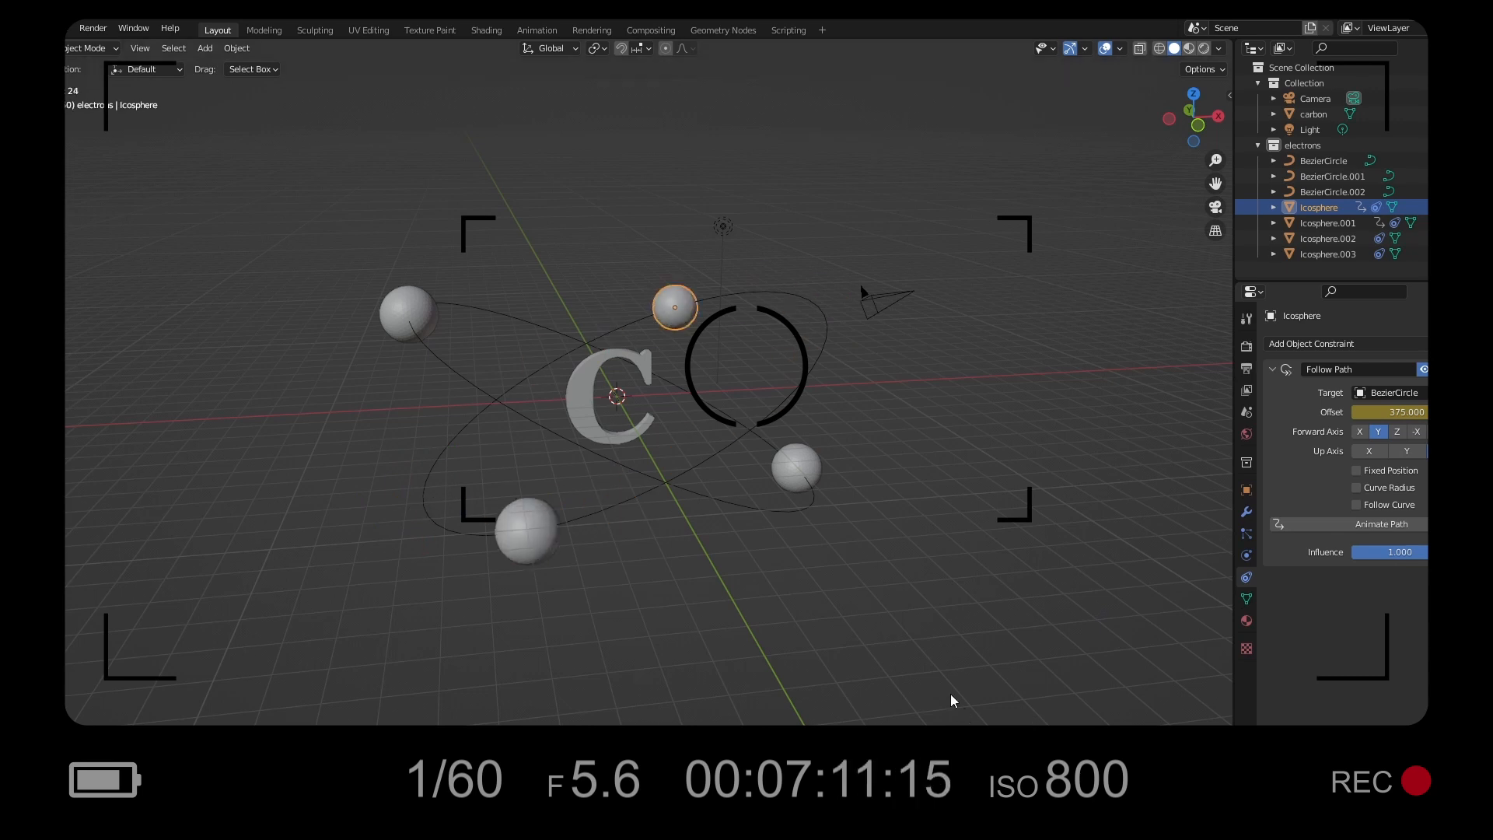
key(Escape)
Keyframe Icosphere.002's Follow Path offset, checking it against the offsets of the two spheres on the other orbit.
click(416, 333)
key(i)
click(422, 495)
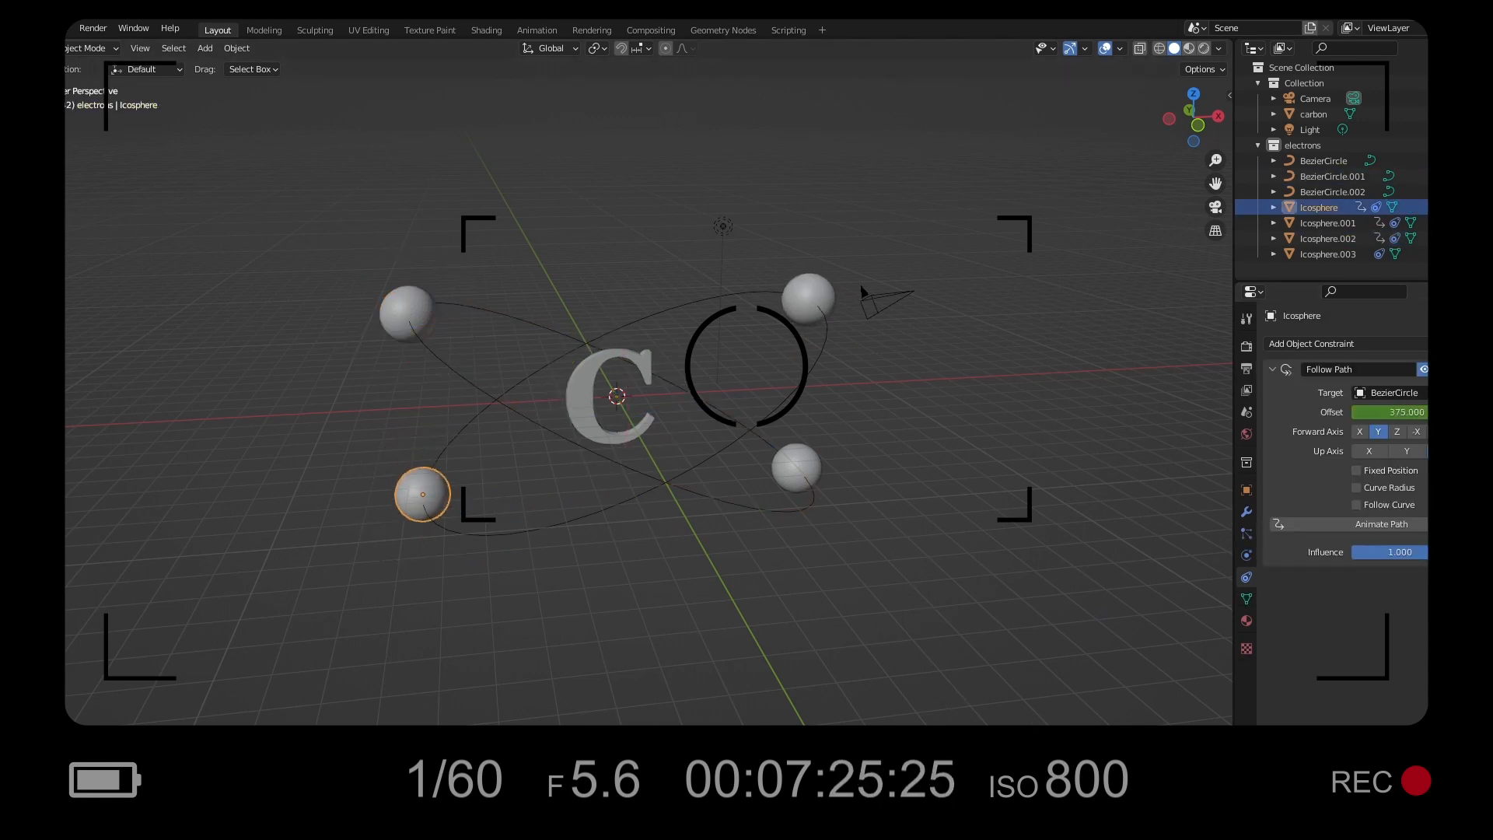
click(410, 318)
click(808, 300)
click(1406, 412)
Keyframe Icosphere.003's Follow Path offset and set its keyframes to Linear interpolation.
click(796, 467)
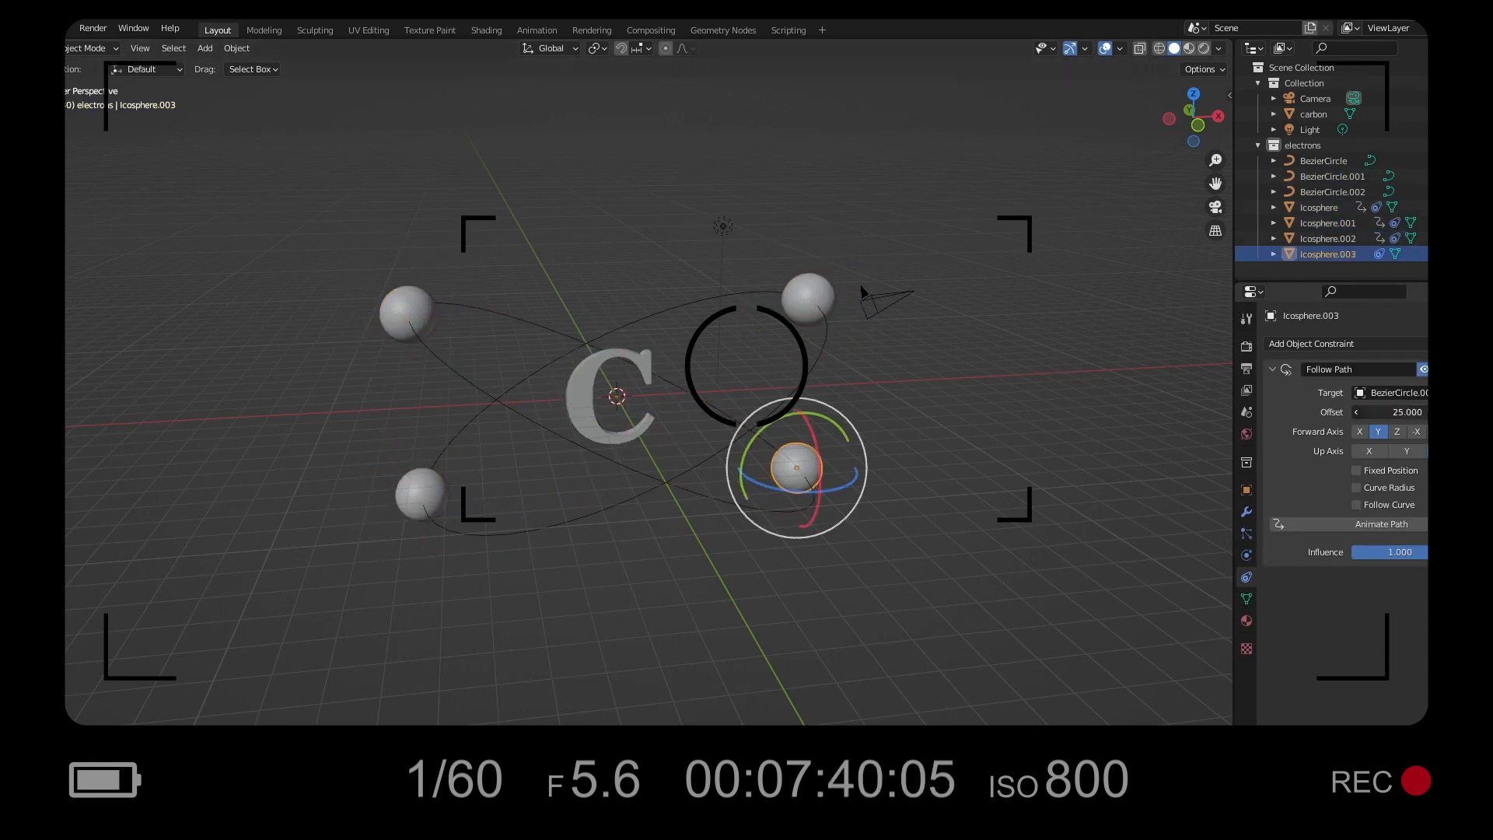
key(i)
key(space)
key(space)
right_click(952, 747)
click(1016, 600)
key(space)
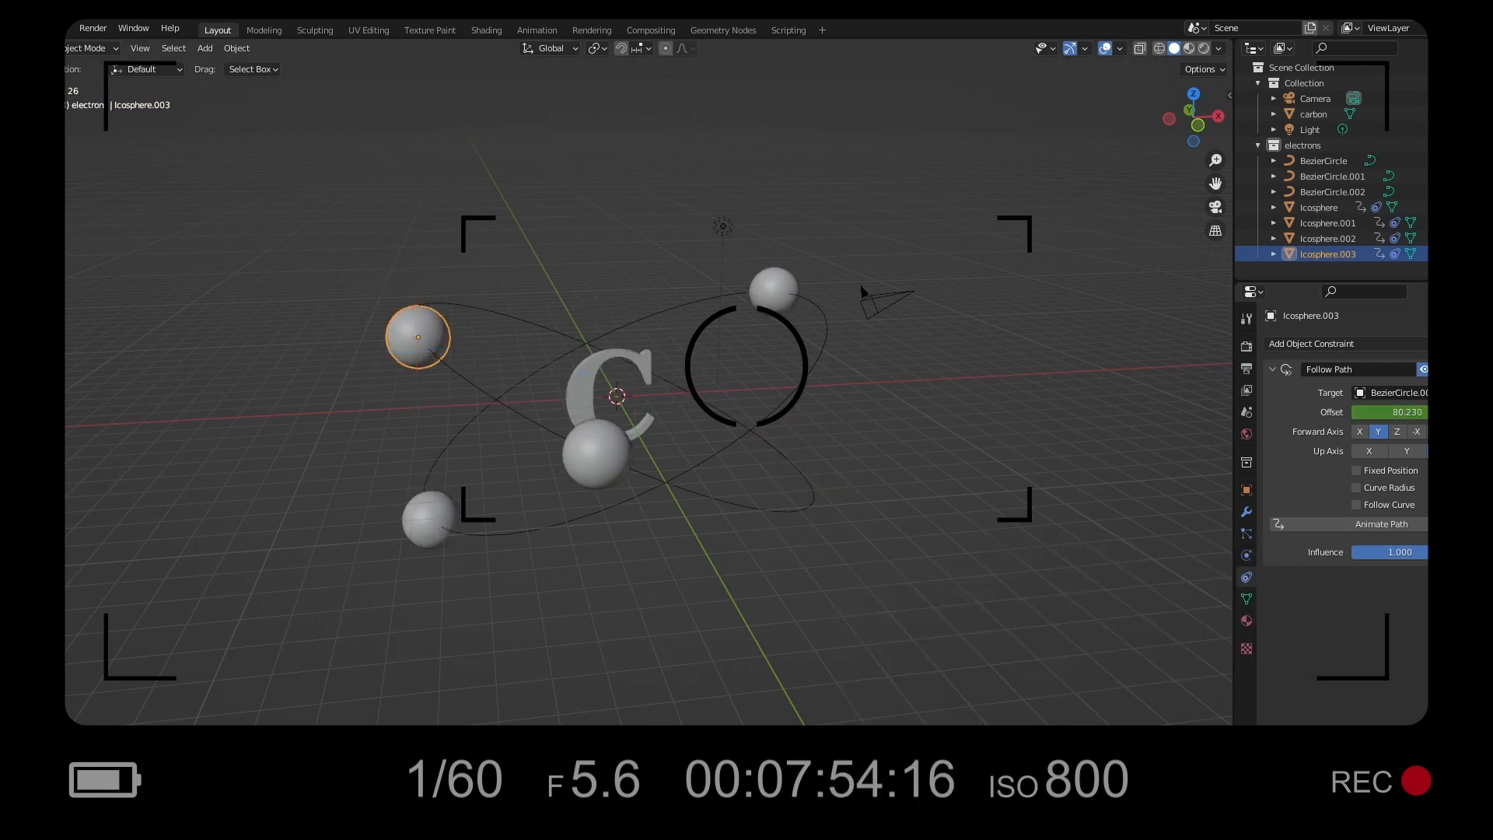
Set Icosphere.002's keyframes to Linear interpolation and preview all four orbiting spheres from the front and at an angle.
click(457, 304)
right_click(595, 746)
click(659, 599)
key(space)
click(966, 498)
click(1198, 124)
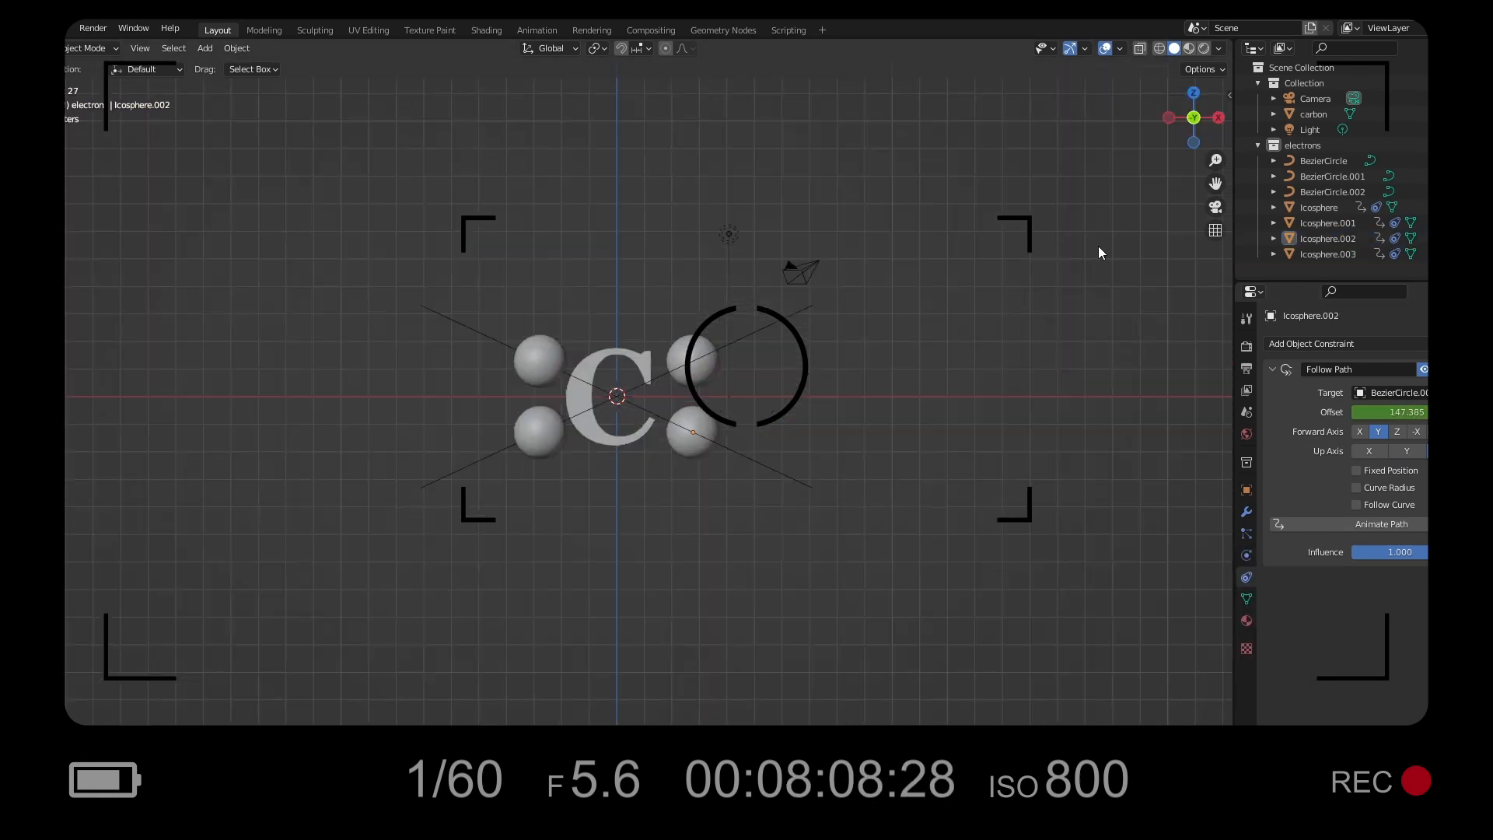
middle_drag(976, 412, 933, 431)
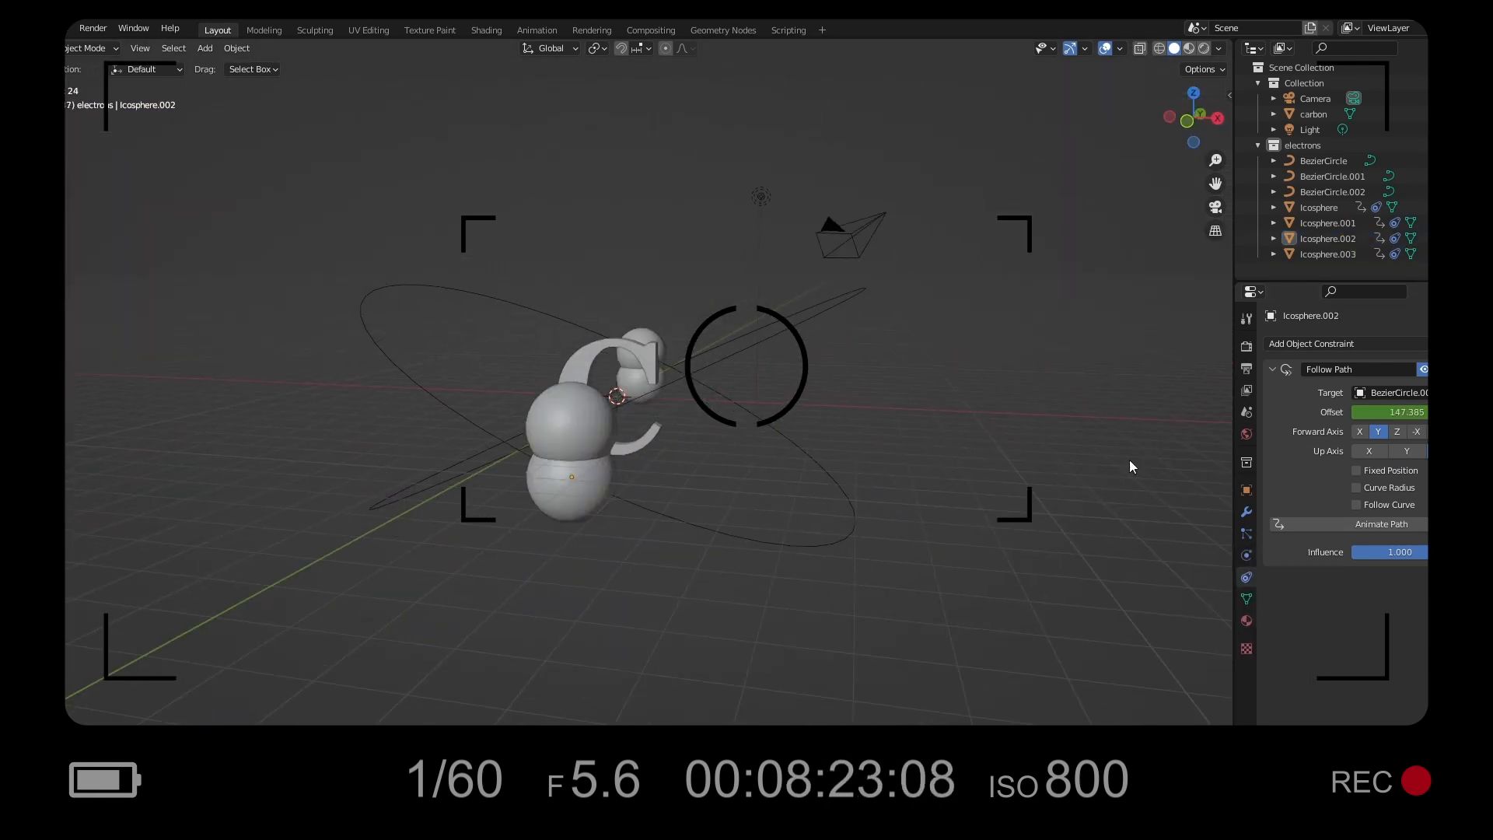
Replay the orbits, then shade Icosphere.002 and the lower-left electron sphere smooth.
key(space)
click(607, 489)
click(606, 413)
key(space)
click(1379, 431)
key(space)
click(852, 507)
right_click(852, 506)
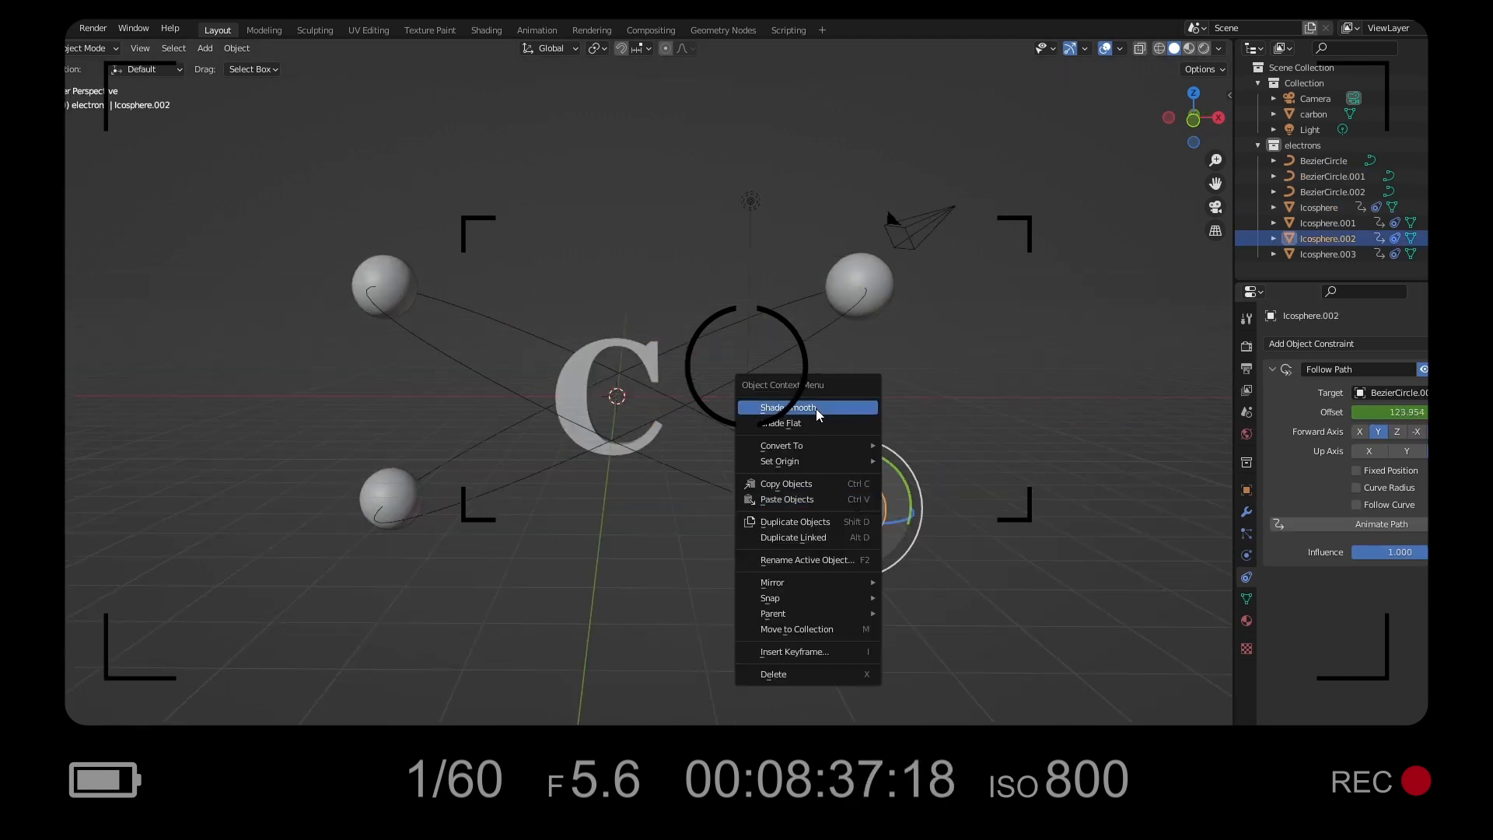
click(817, 412)
click(378, 502)
right_click(378, 503)
click(377, 502)
Keyframe Icosphere.001's scale at the start of the timeline and at frame 235, using the Scale keying set.
click(48, 774)
key(i)
click(78, 554)
drag(45, 776, 1120, 779)
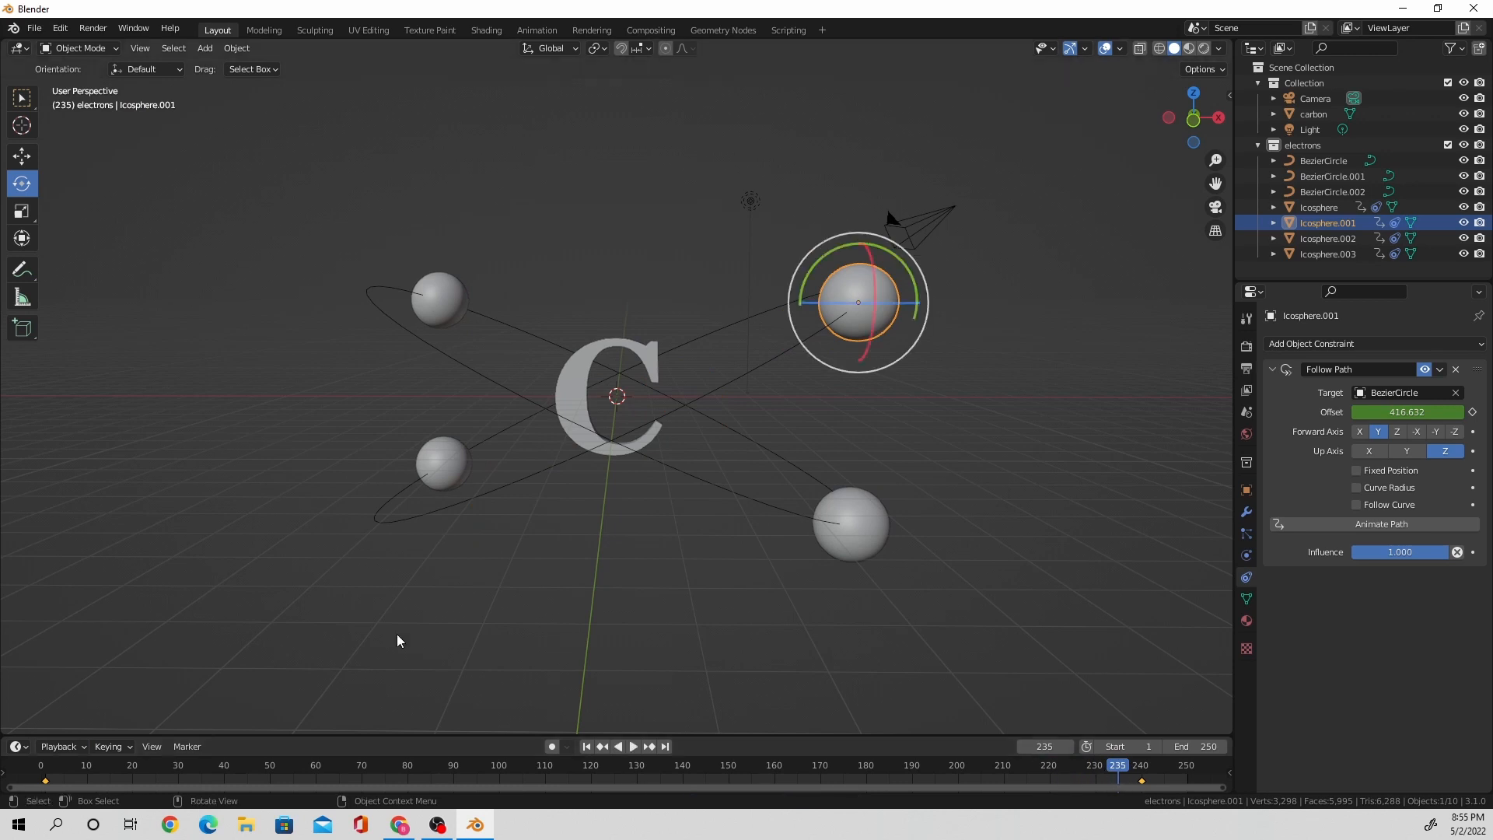
click(109, 748)
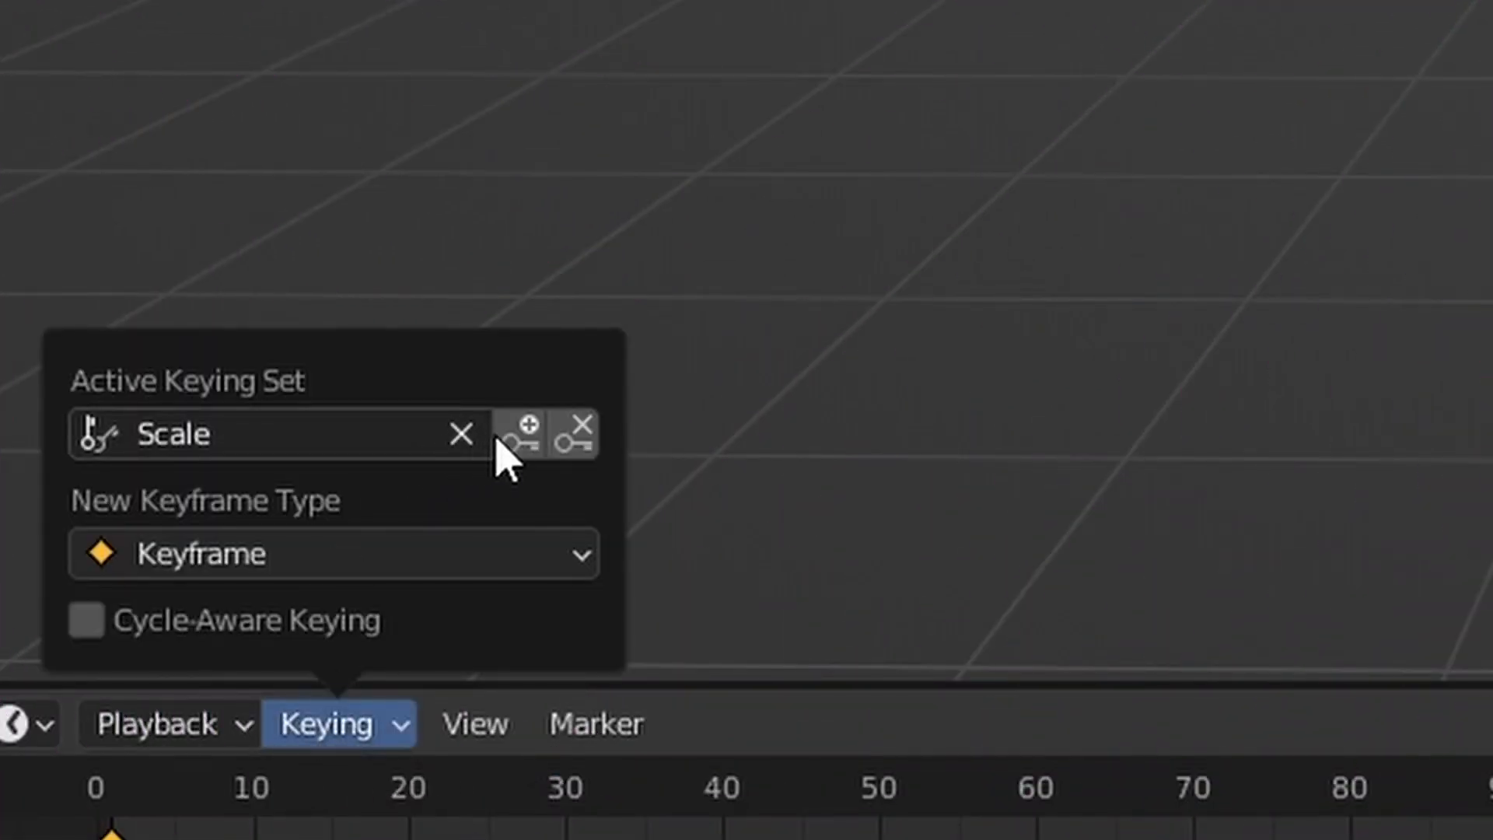
click(517, 439)
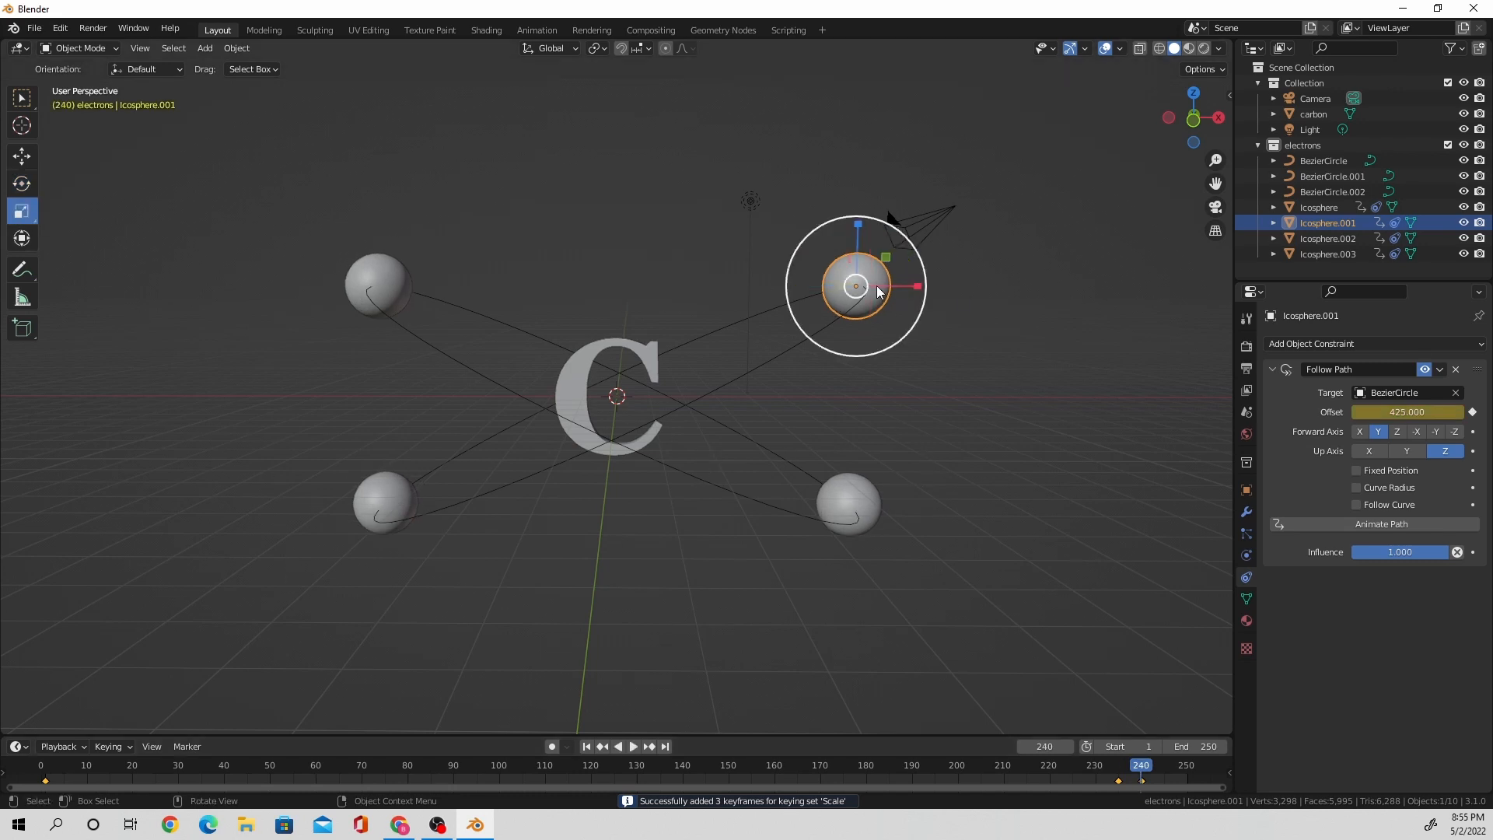
Shrink Icosphere.001 to practically nothing at frame 240, keyframe that scale, and check the disappearance in playback.
drag(911, 234, 856, 286)
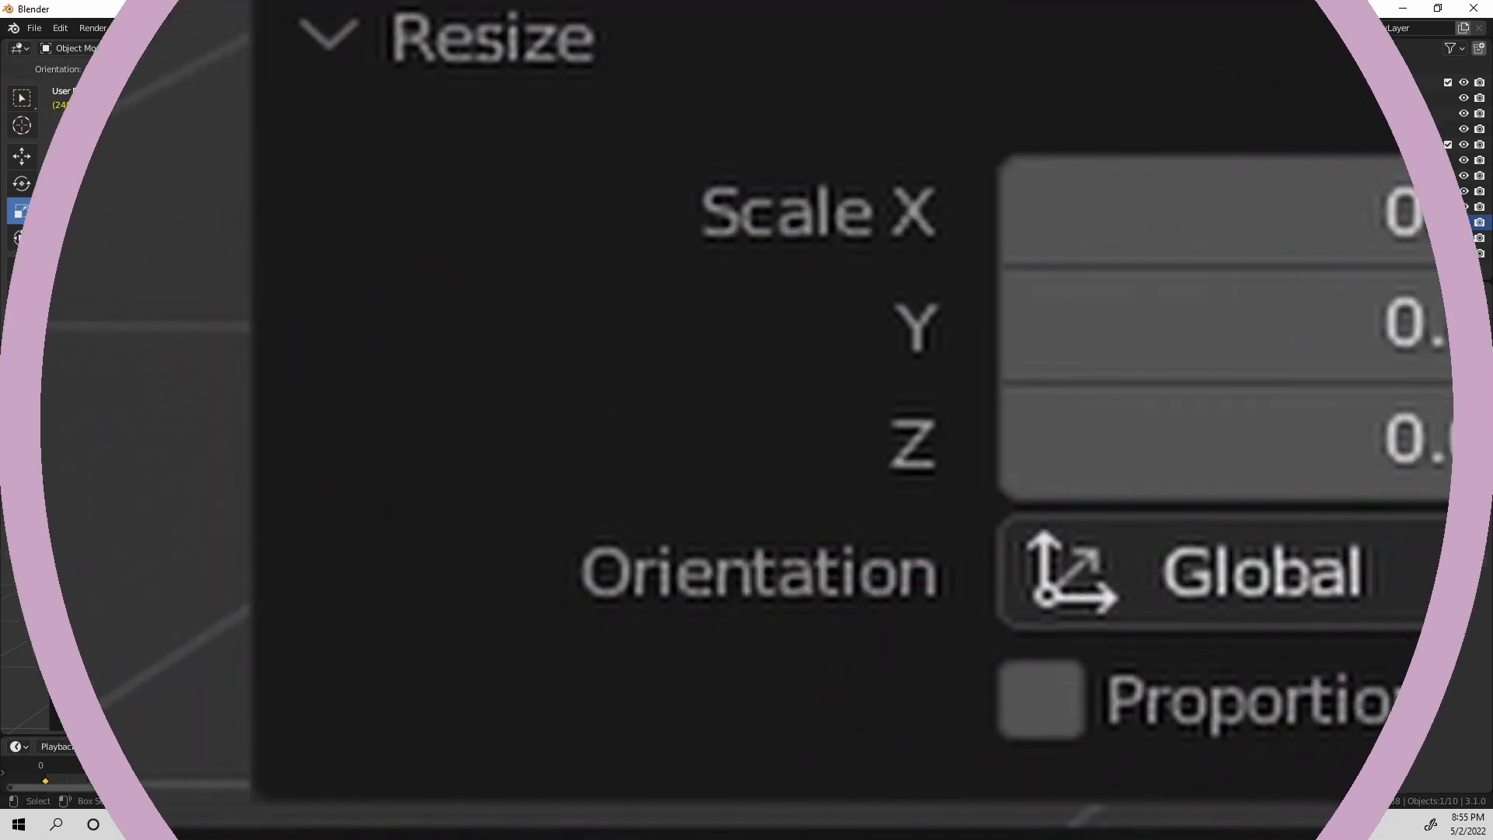
click(109, 746)
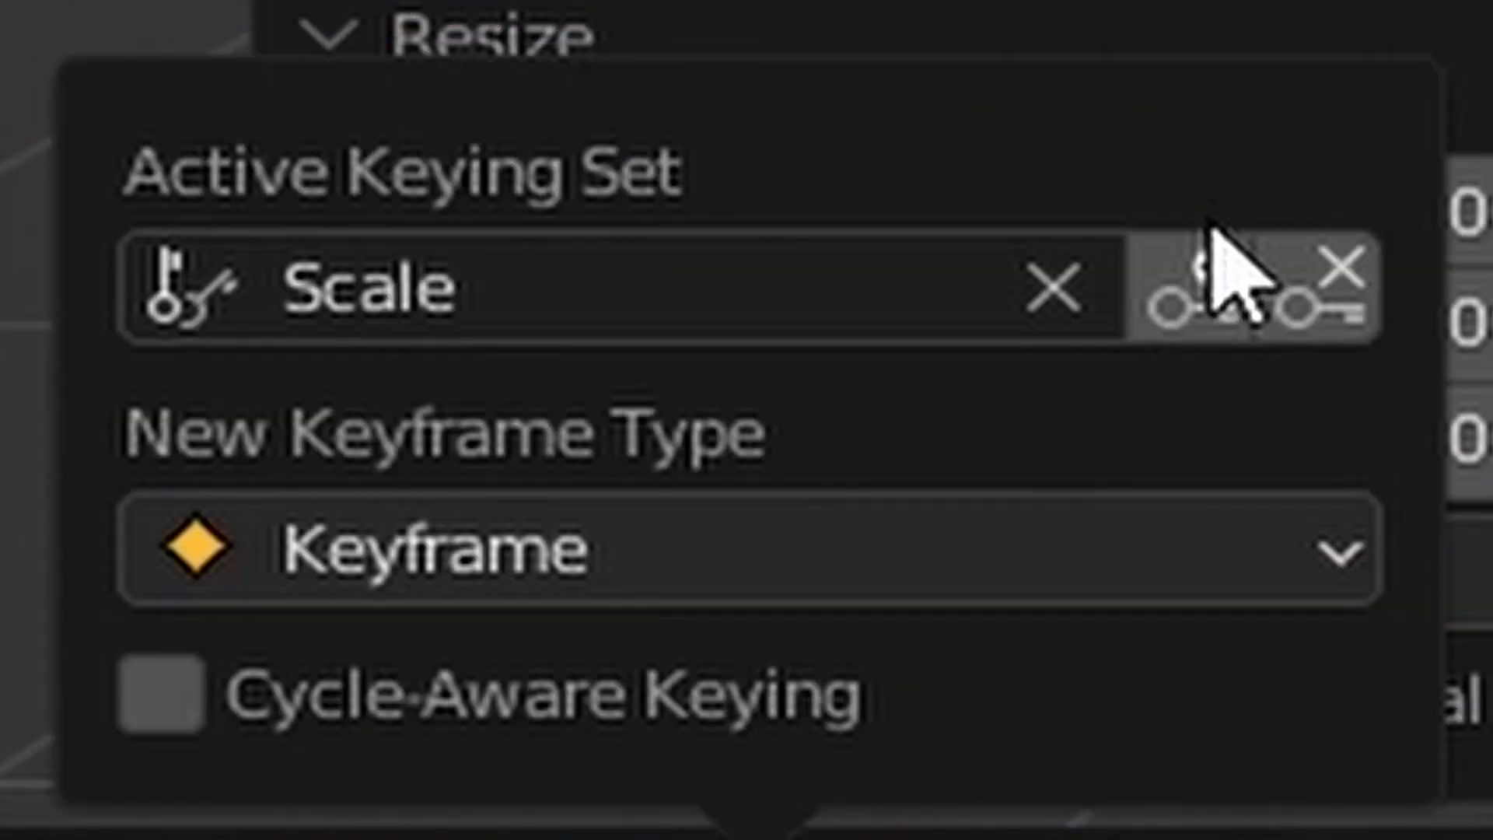
click(1212, 260)
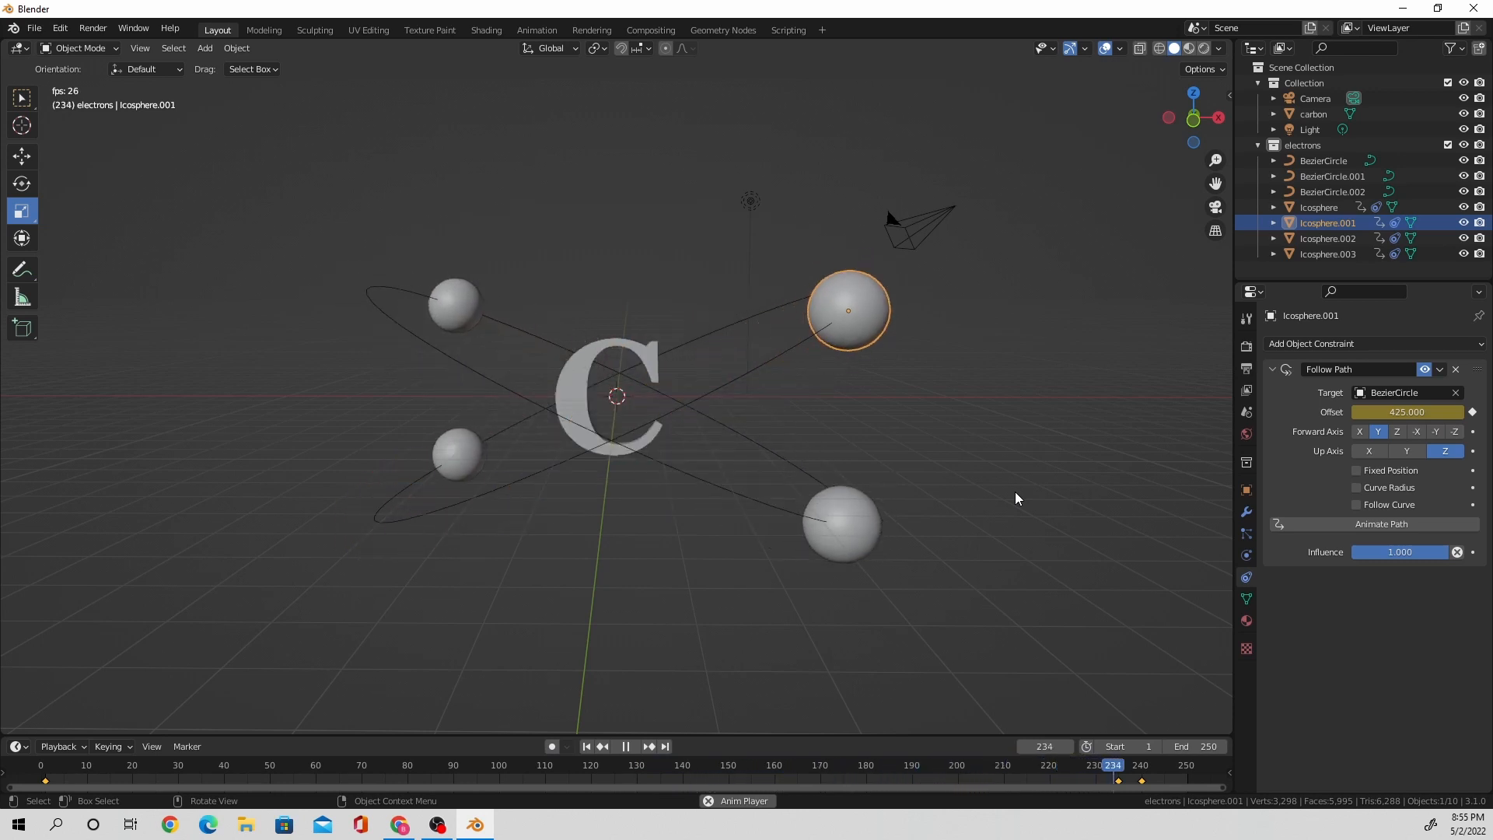
key(space)
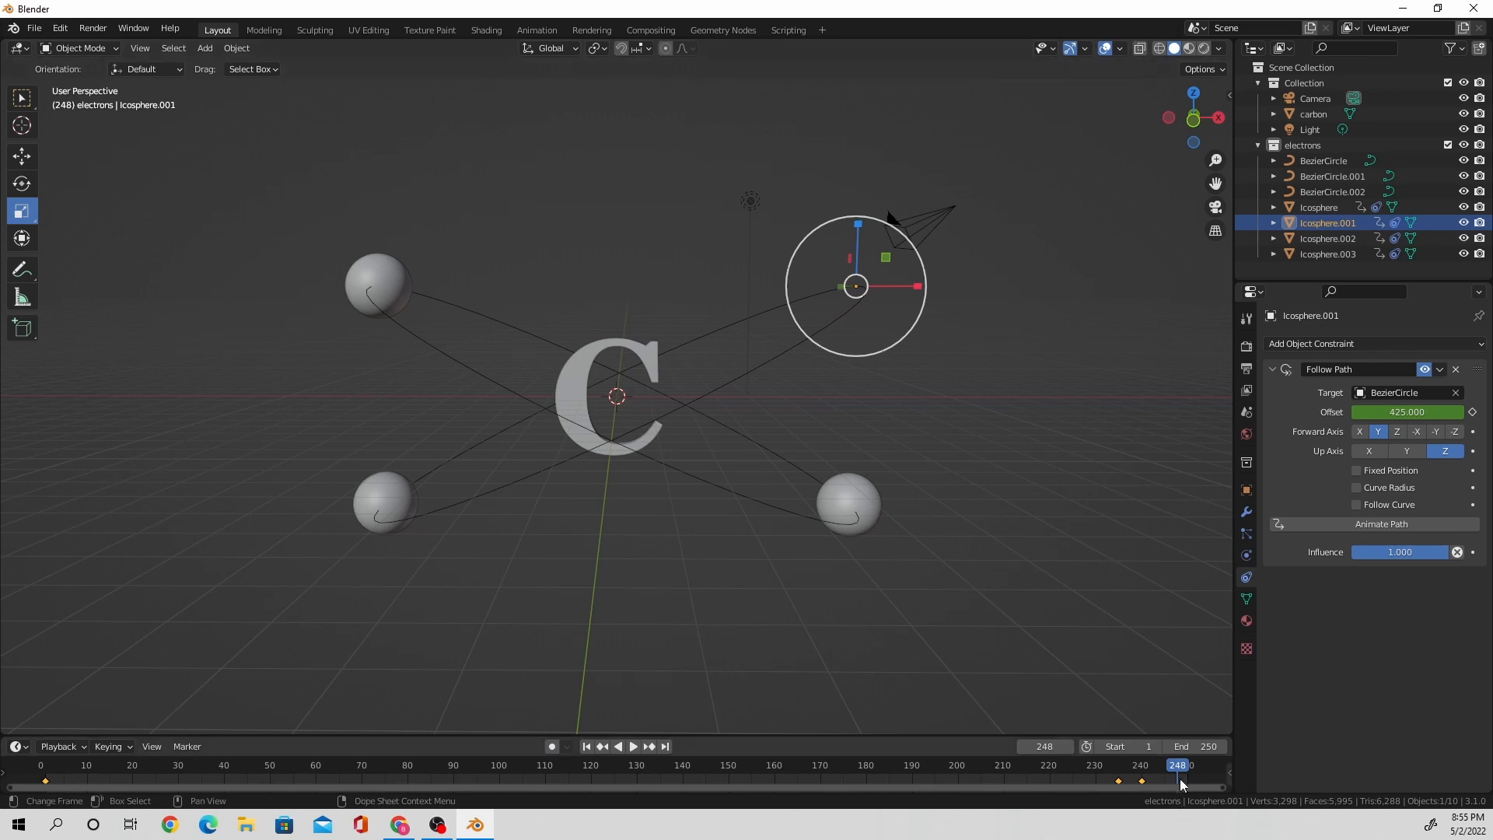
drag(1150, 780, 1132, 775)
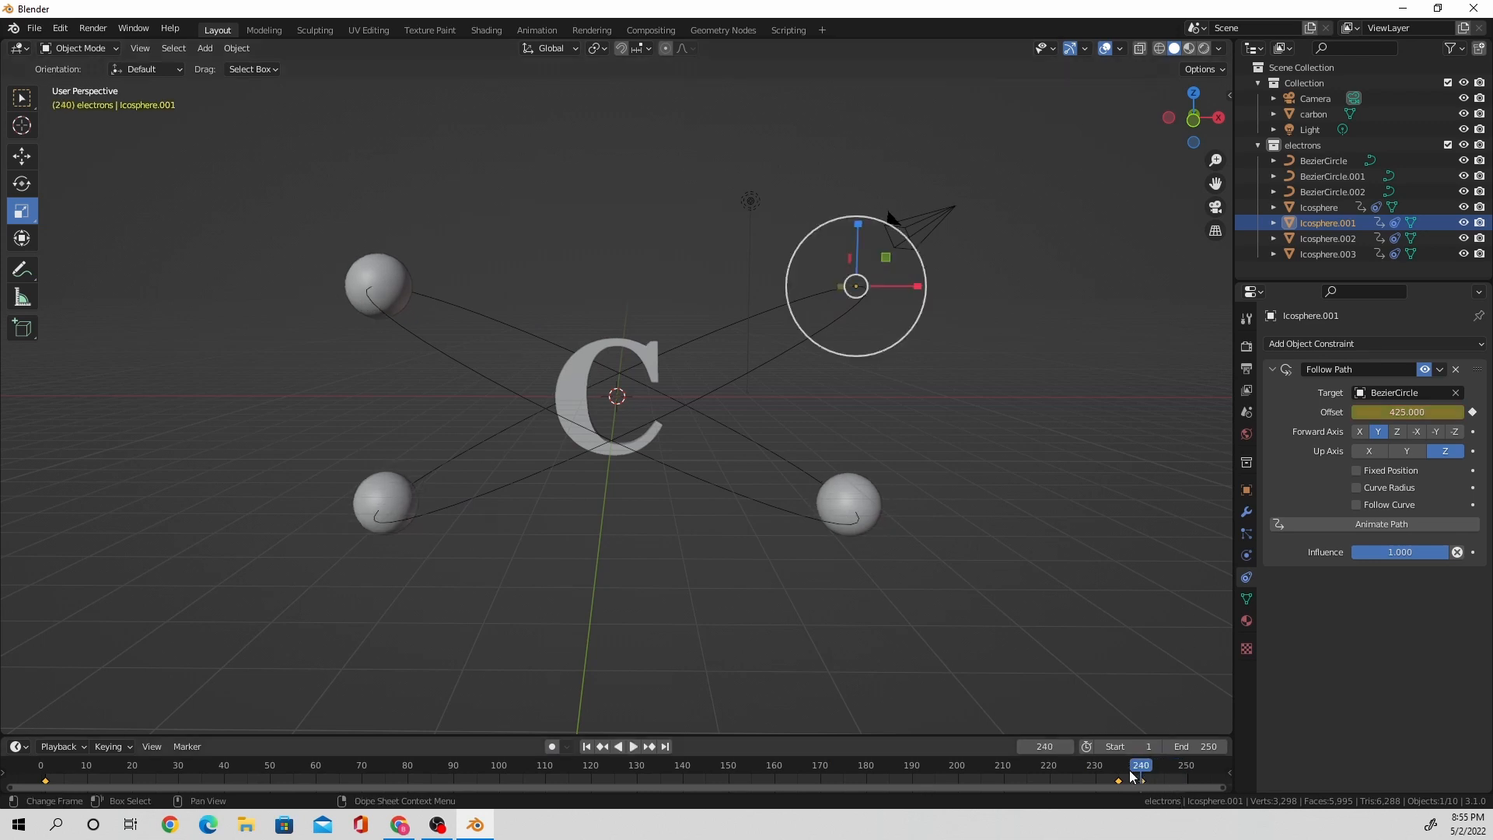
Add a Copy Scale constraint to Icosphere.002 with Icosphere.001 as its target.
click(381, 307)
click(1272, 367)
click(1301, 345)
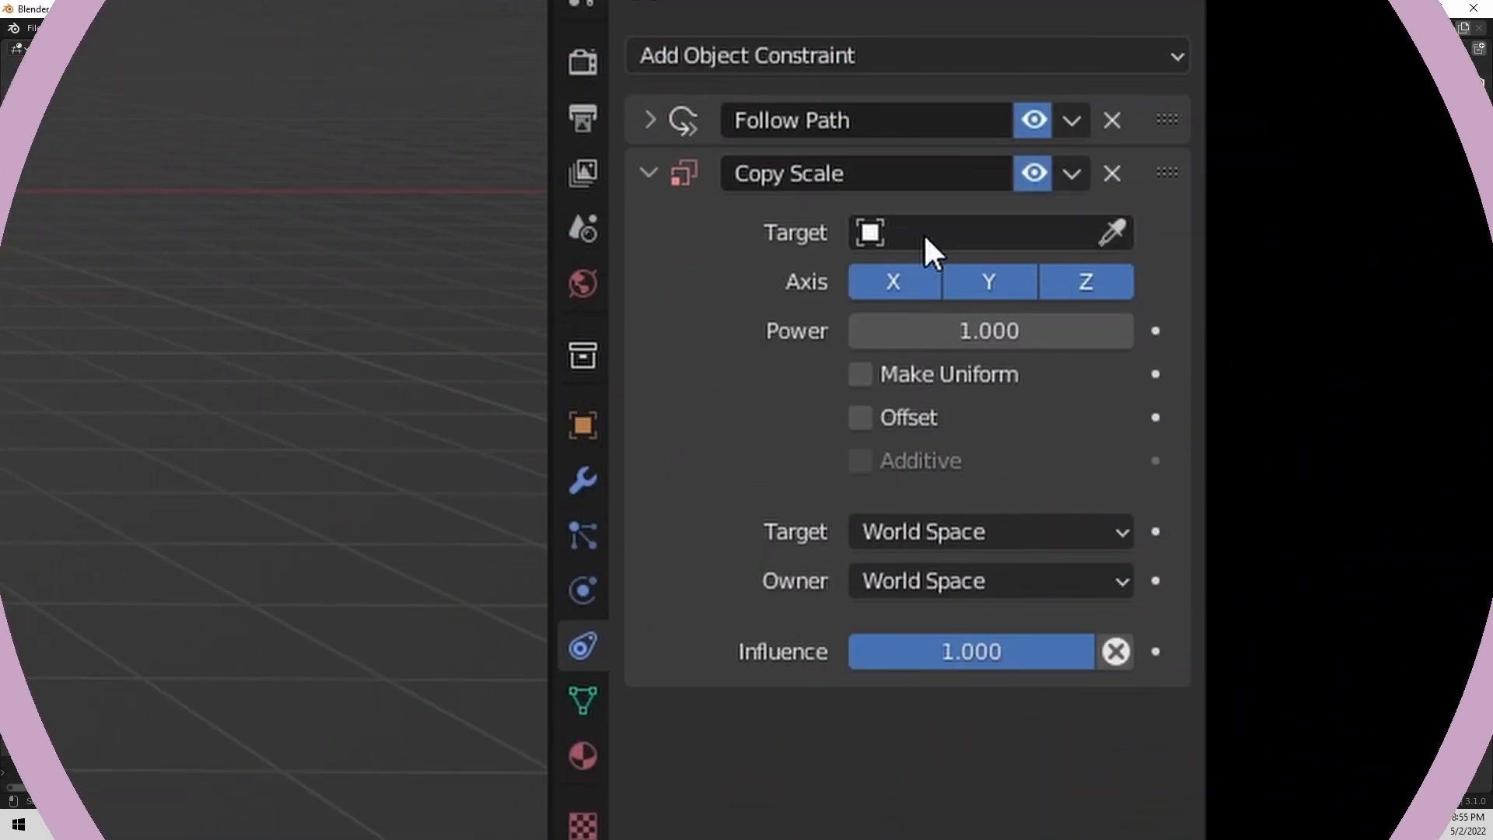
click(922, 232)
click(933, 523)
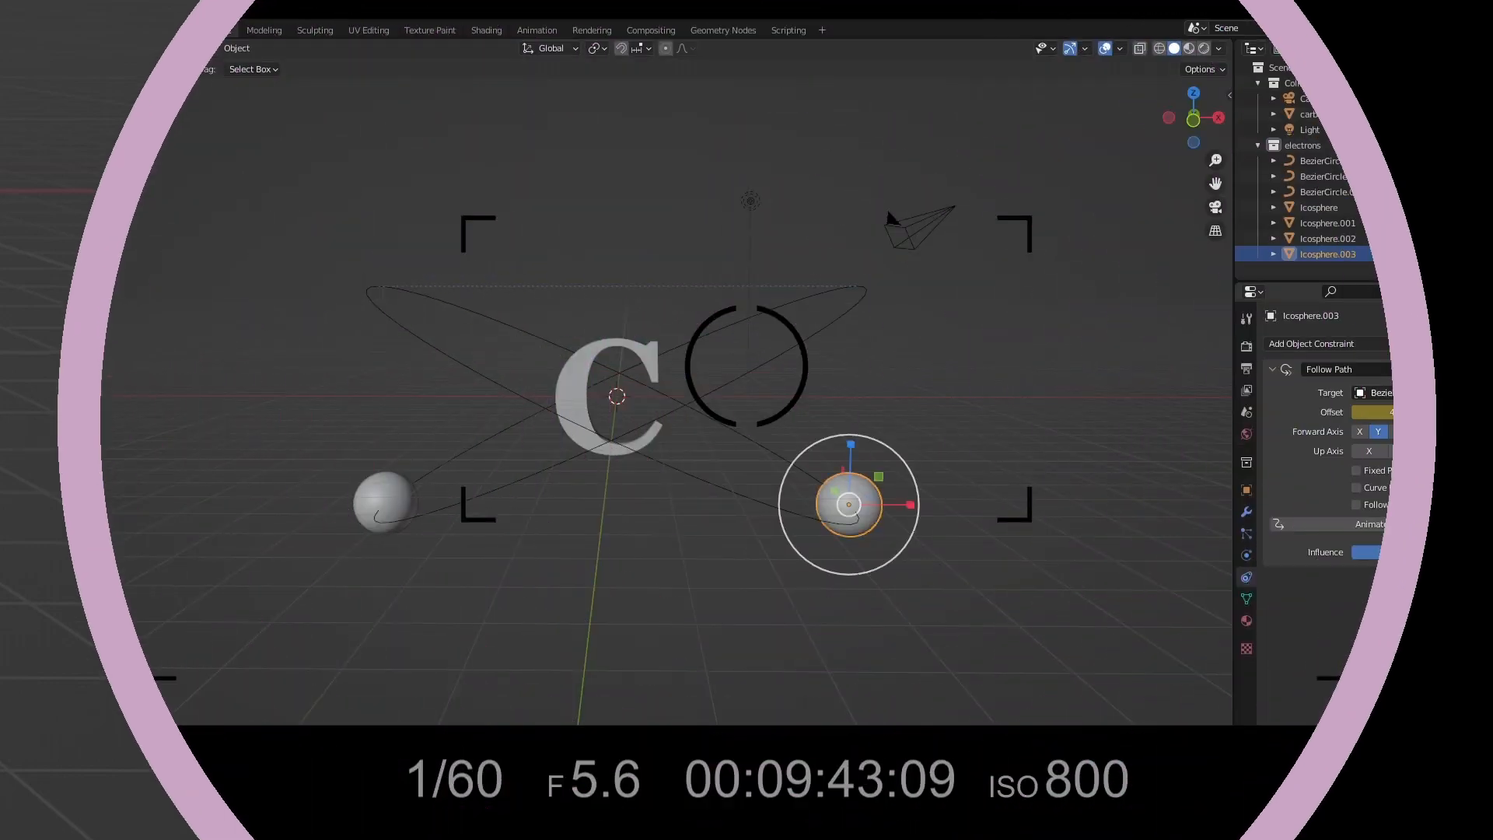
Give Icosphere.003 a Copy Scale constraint that targets Icosphere.001.
click(1337, 352)
click(1251, 422)
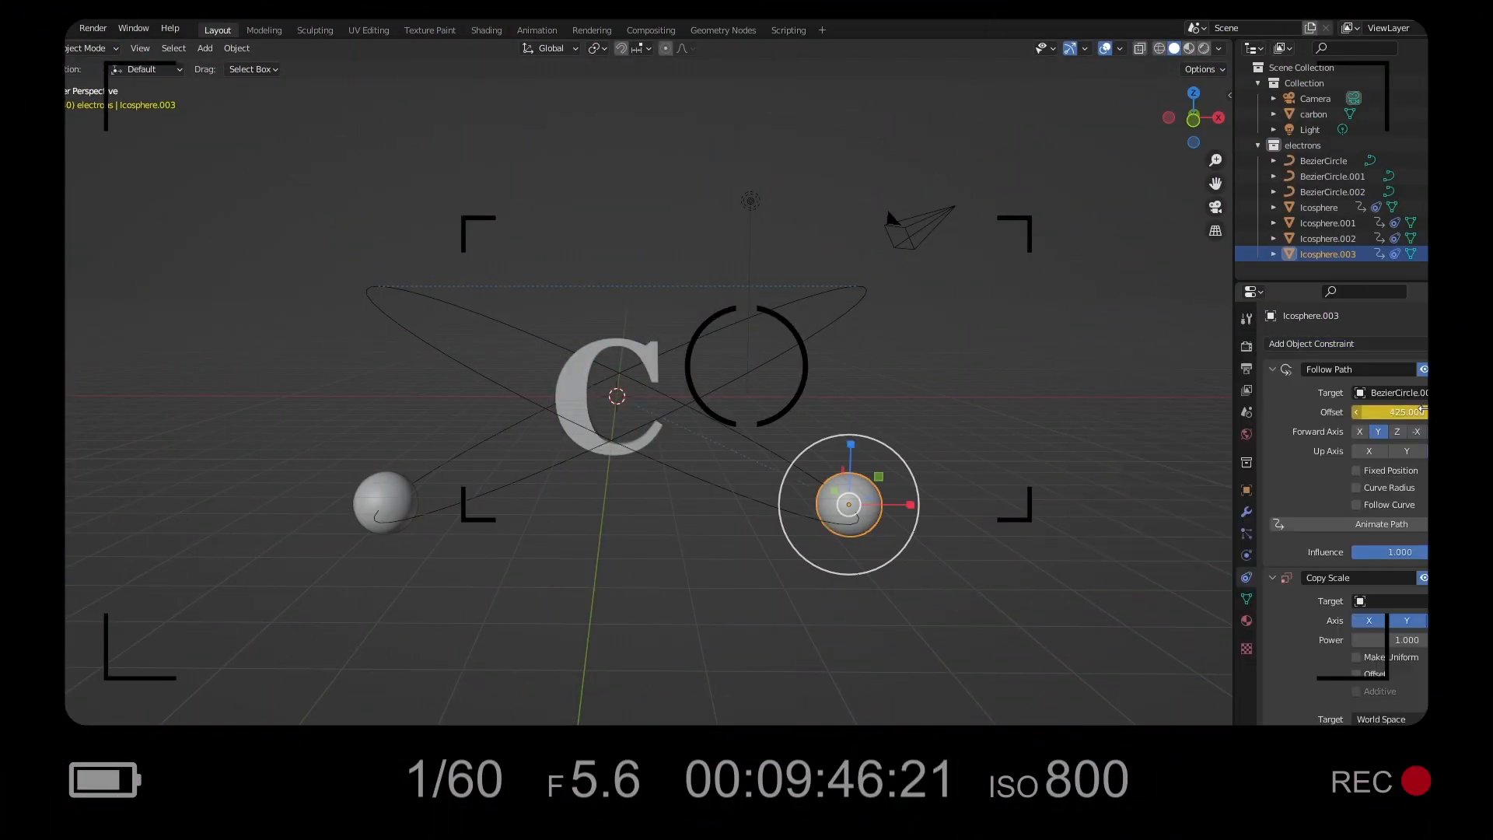
click(1409, 599)
click(1347, 717)
Add a Copy Scale constraint to the original Icosphere, targeting Icosphere.001.
click(1318, 207)
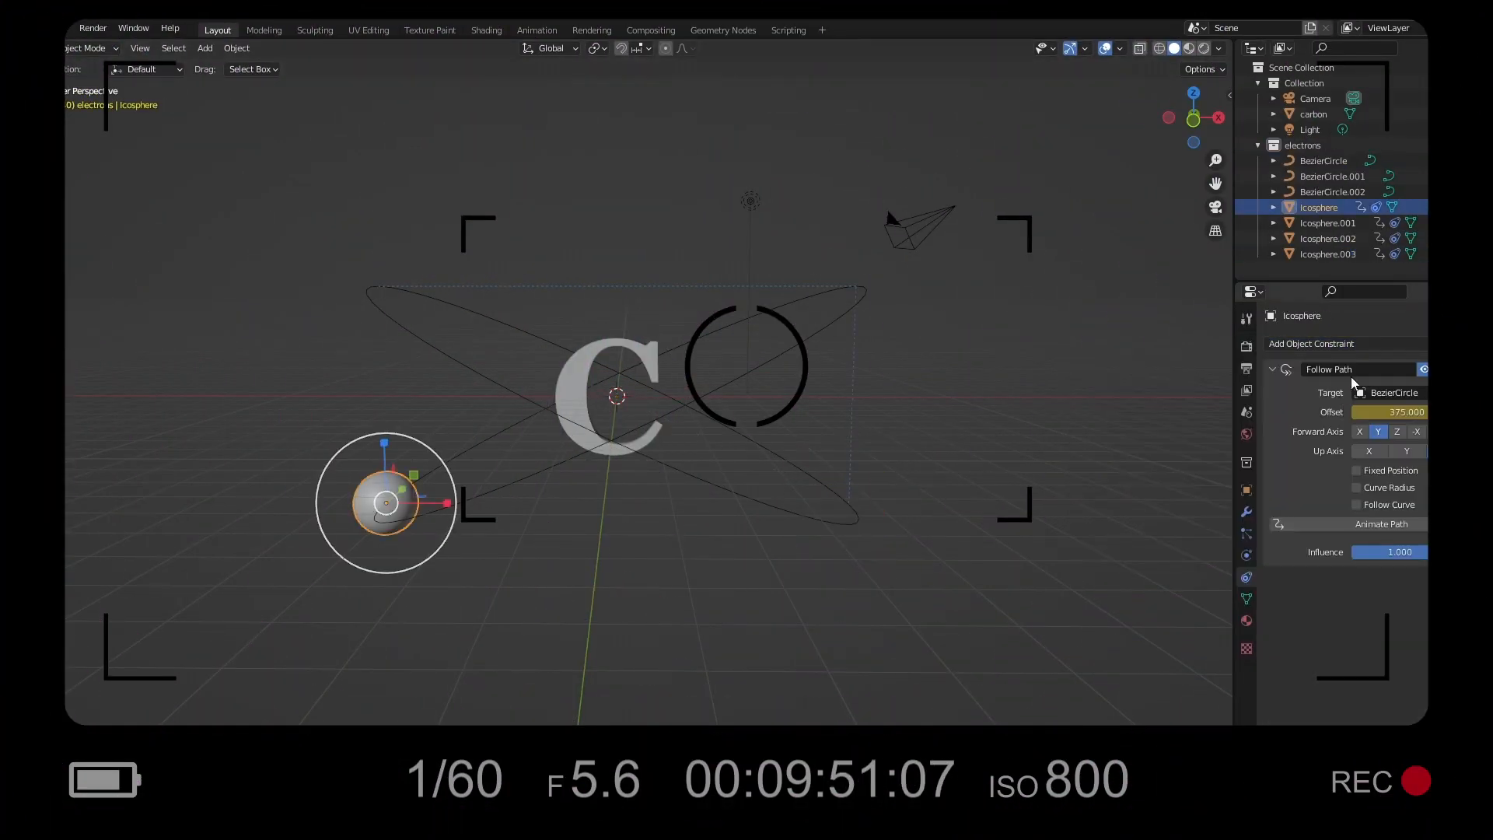
click(1272, 368)
click(1322, 343)
click(1236, 421)
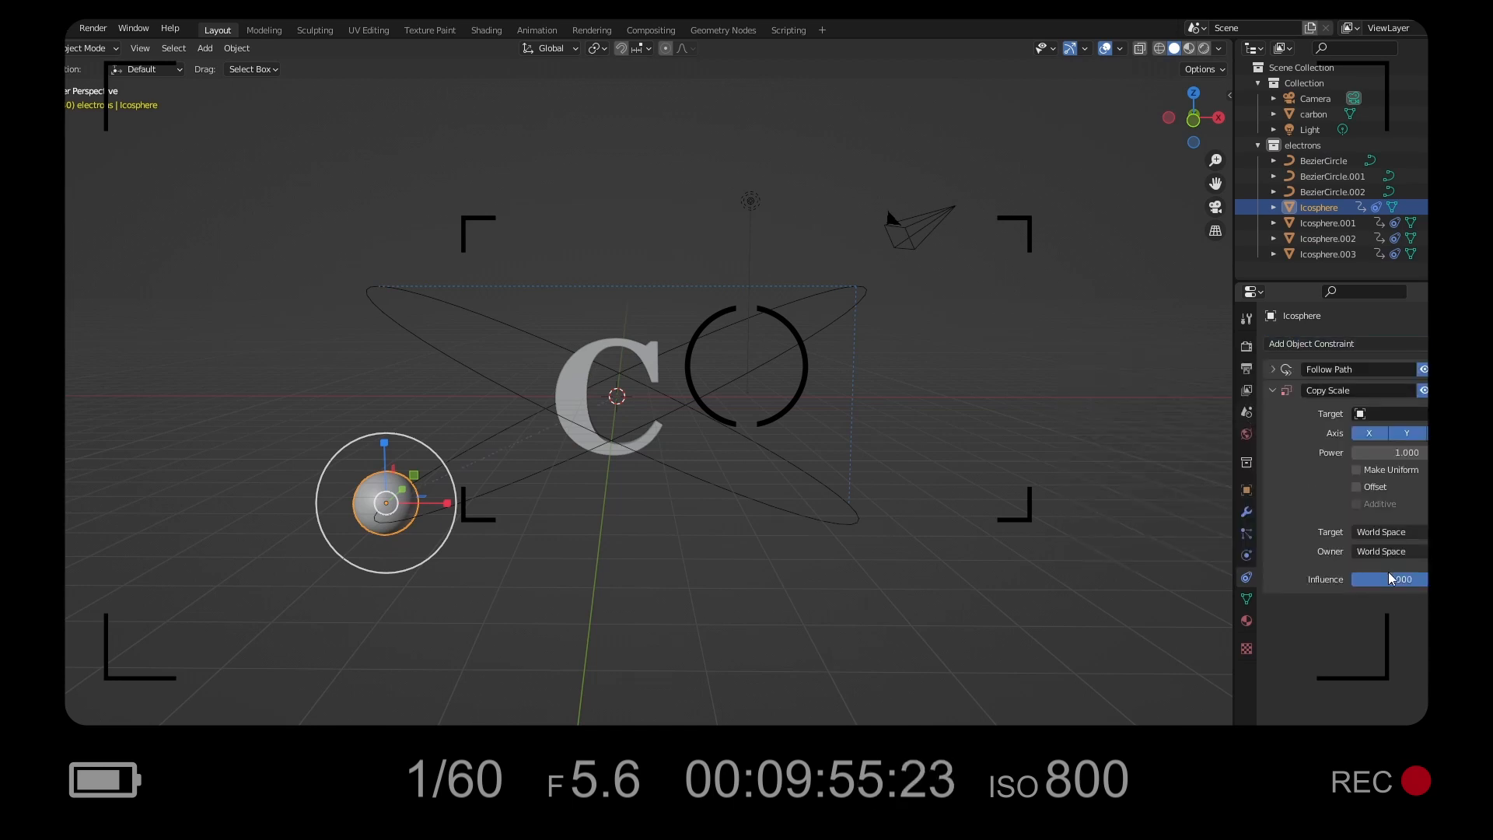
click(1392, 413)
click(1353, 529)
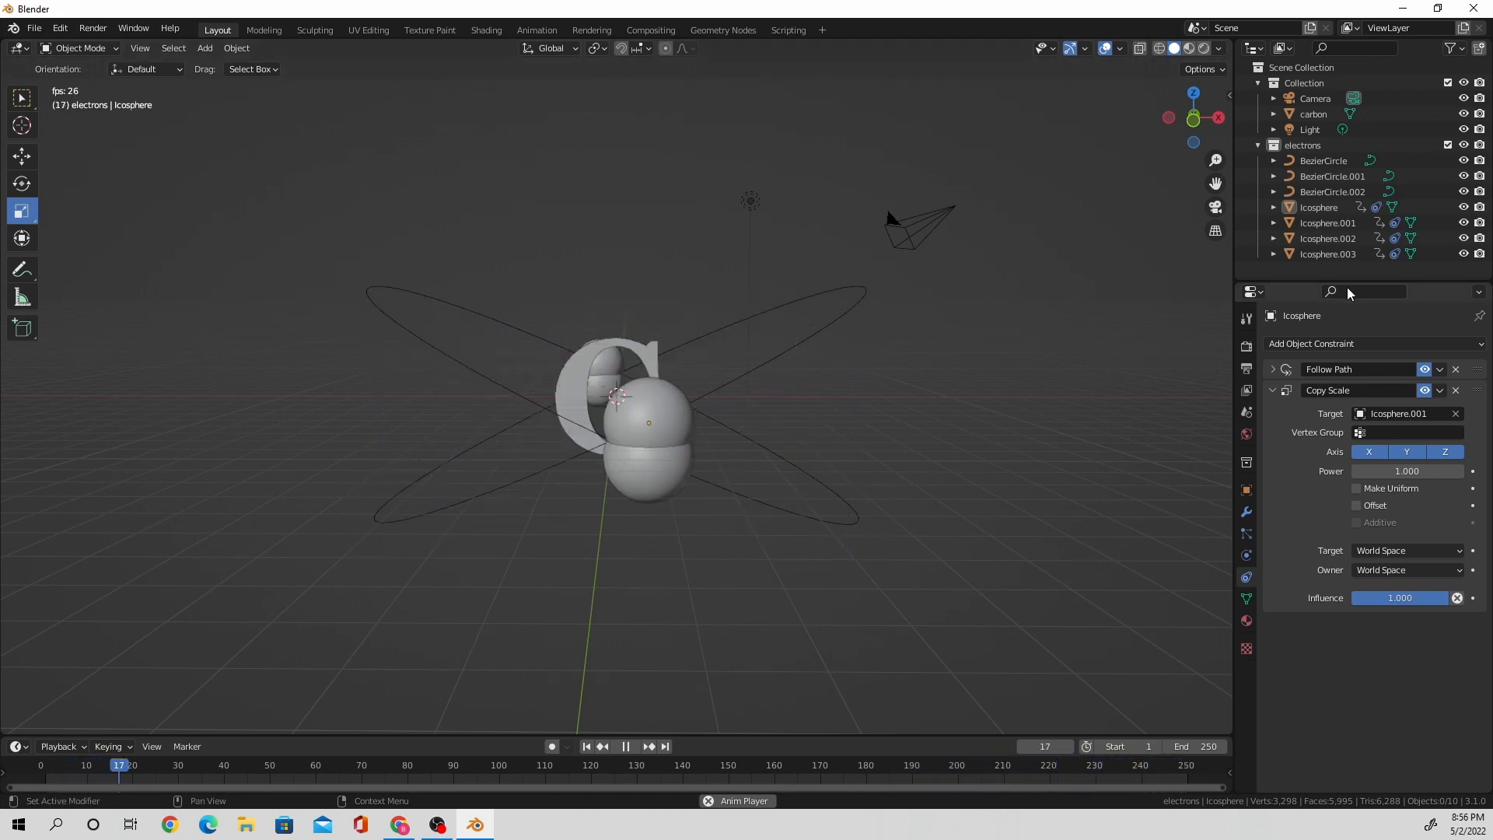
Lock the camera to the view, frame the letter C and its orbits centrally from the front, and unlock it again.
click(1257, 146)
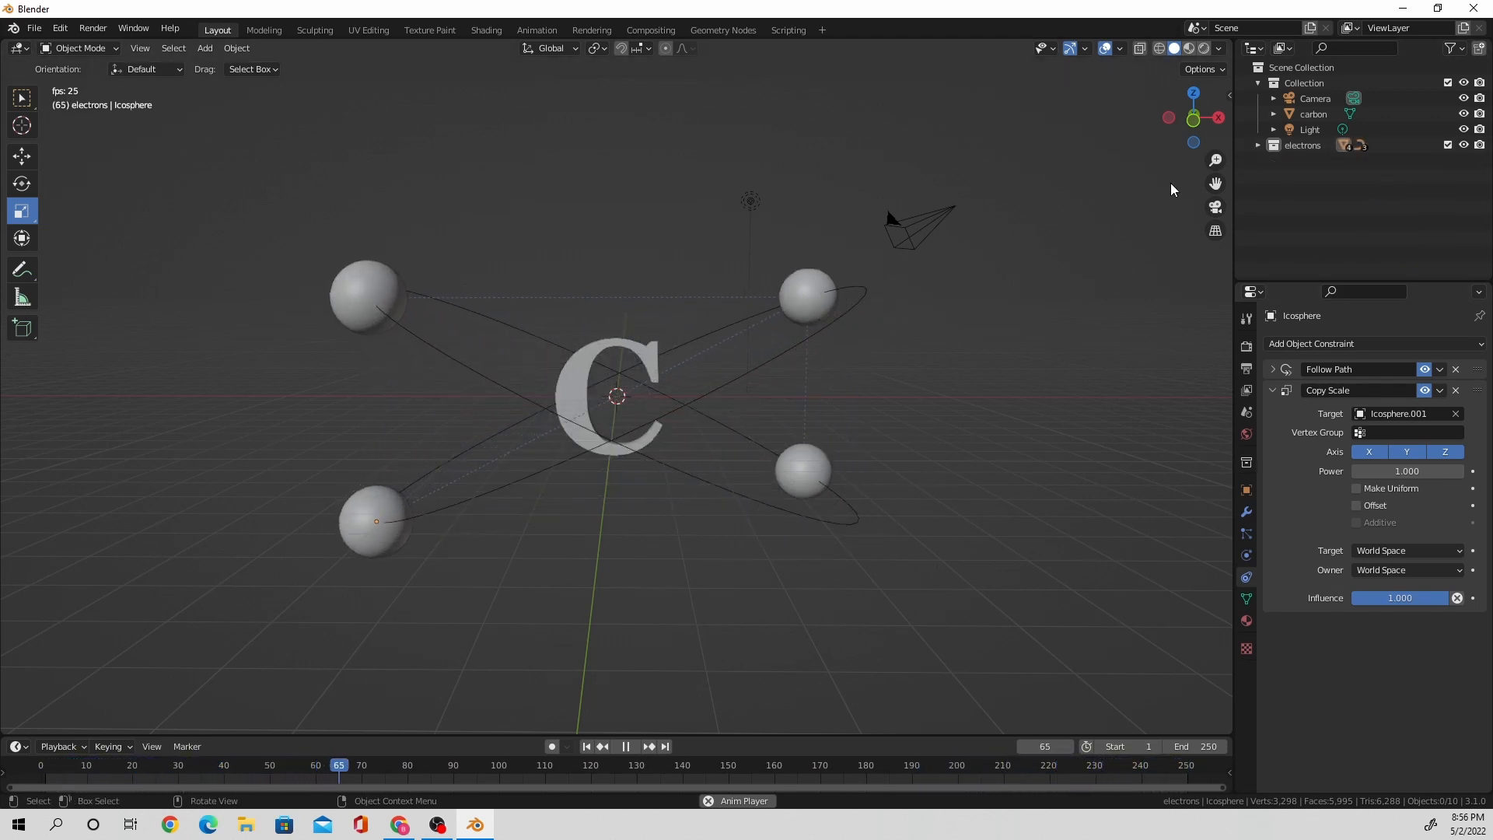
click(1322, 99)
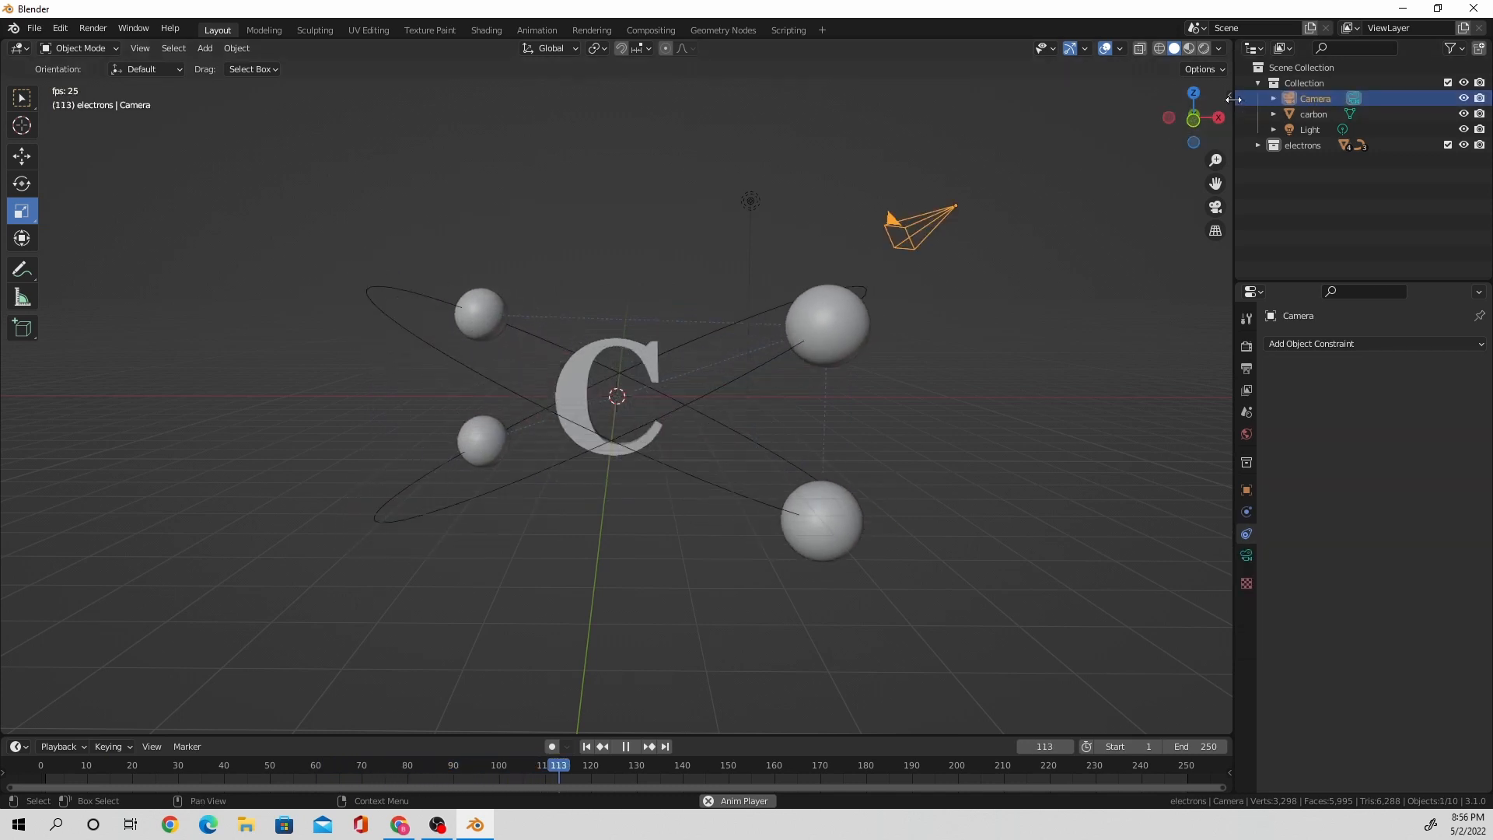
drag(1234, 96, 1141, 109)
click(1249, 168)
click(1117, 207)
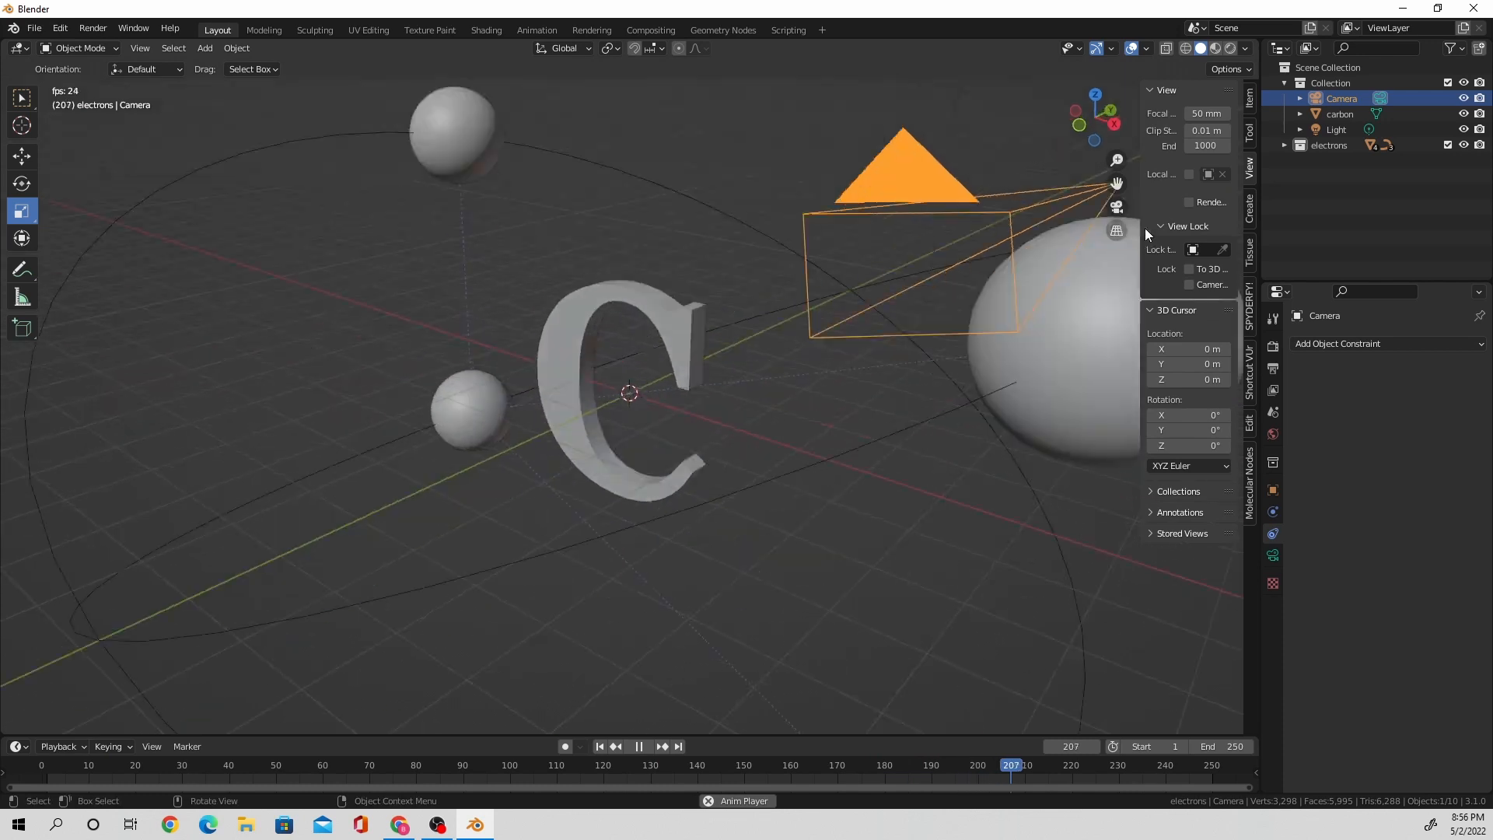
click(1189, 284)
middle_drag(651, 519, 743, 475)
scroll(742, 460, down, 2)
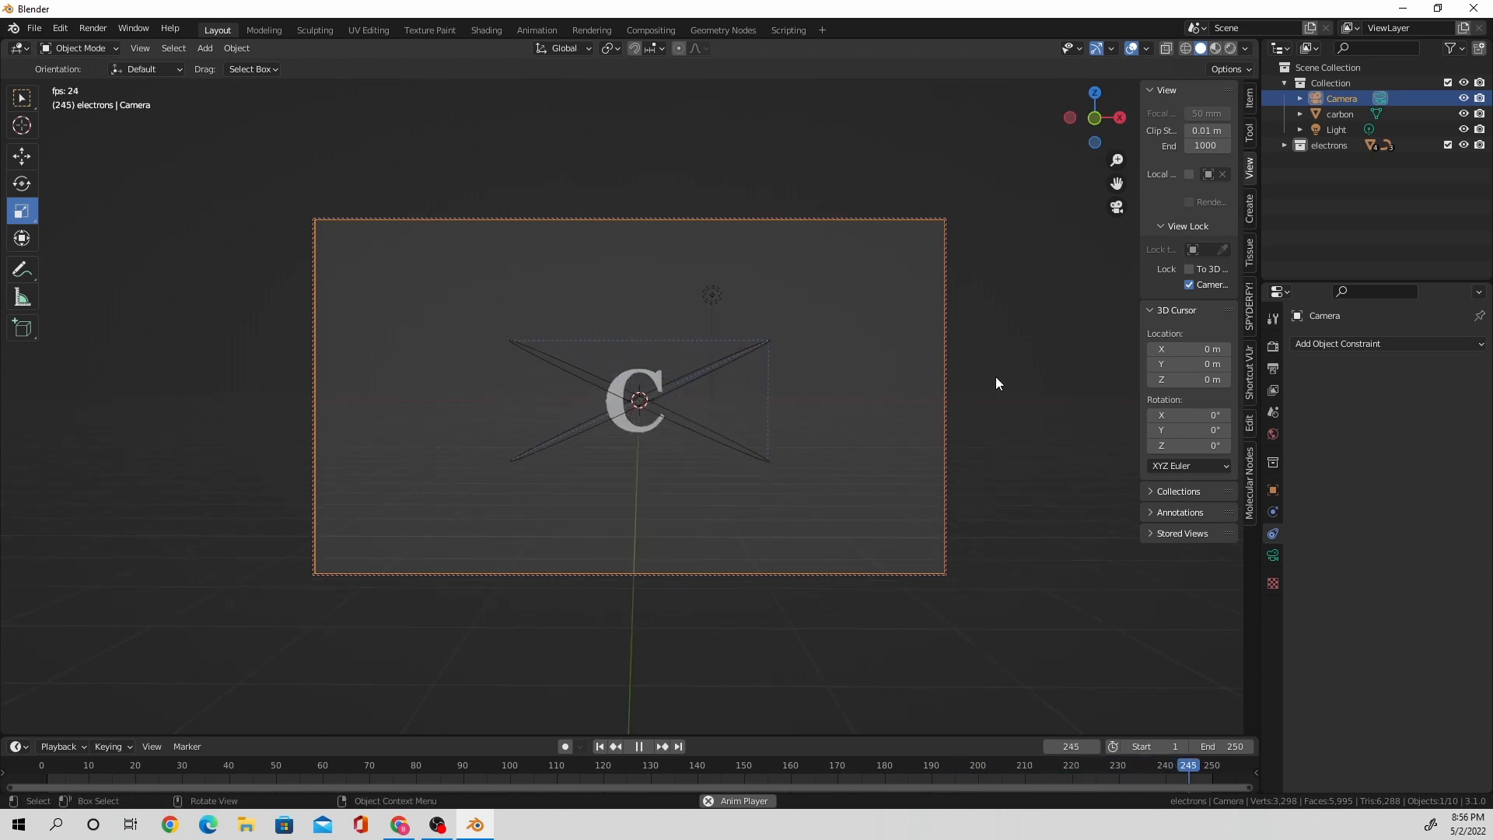
click(1189, 285)
click(1036, 354)
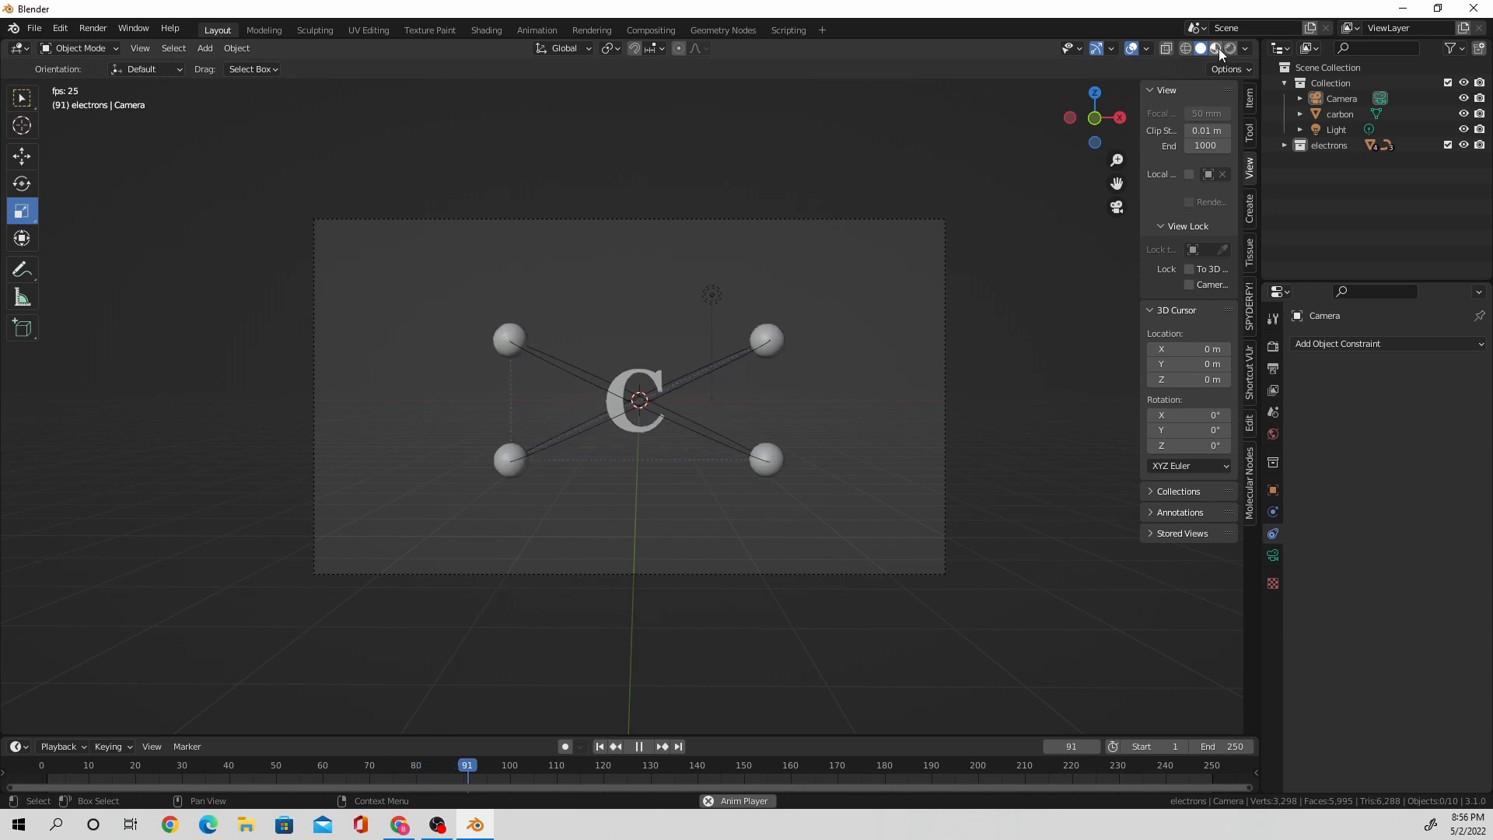
Stop playback, add a plane at the origin, and scale it up by about 4.06 and again by about 2.29.
key(space)
click(210, 49)
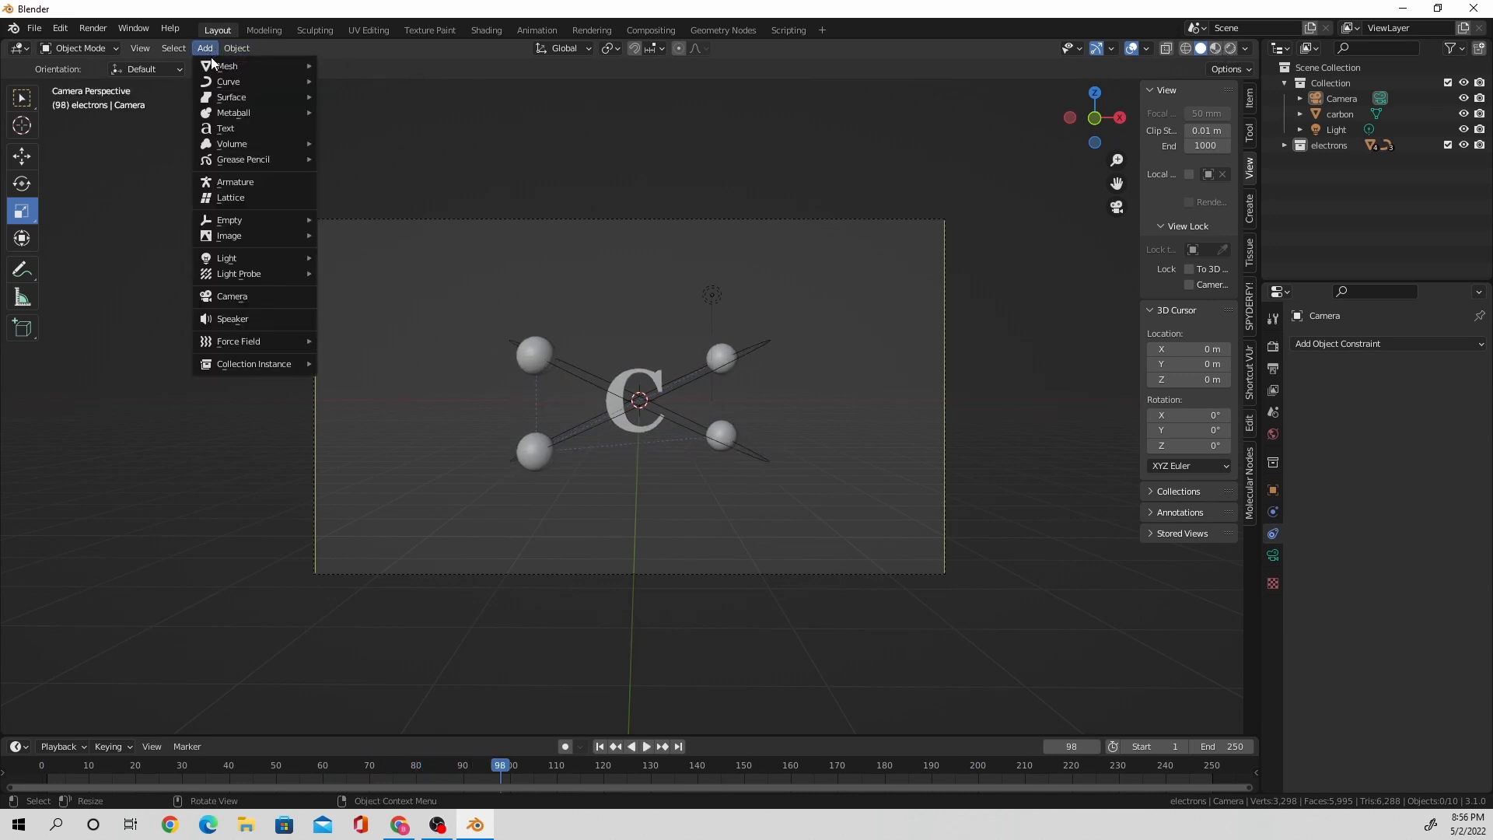
mouse_move(214, 59)
click(342, 68)
scroll(524, 310, down, 2)
middle_drag(524, 309, 646, 356)
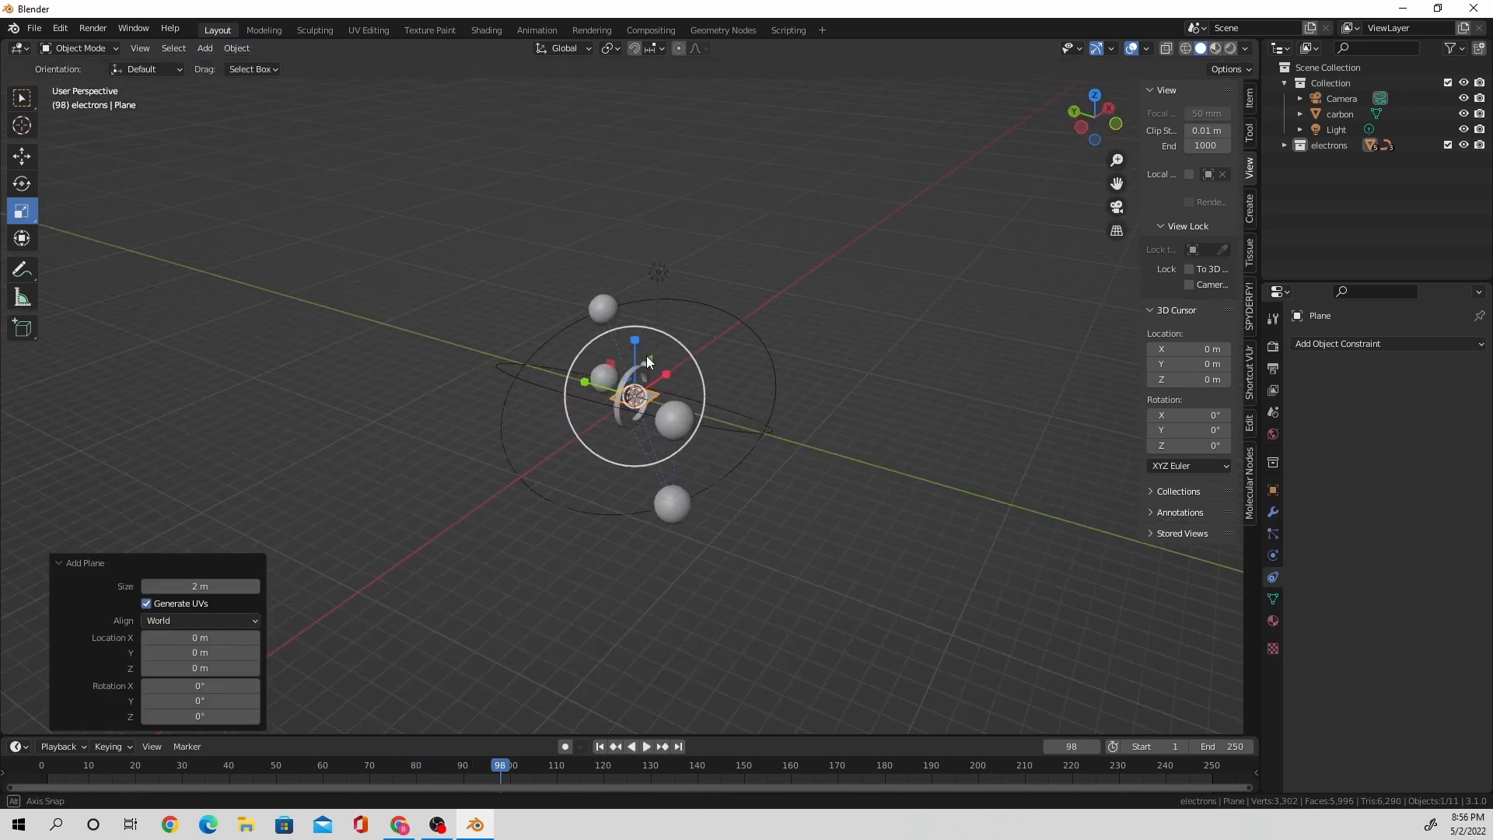
key(s)
click(110, 542)
key(s)
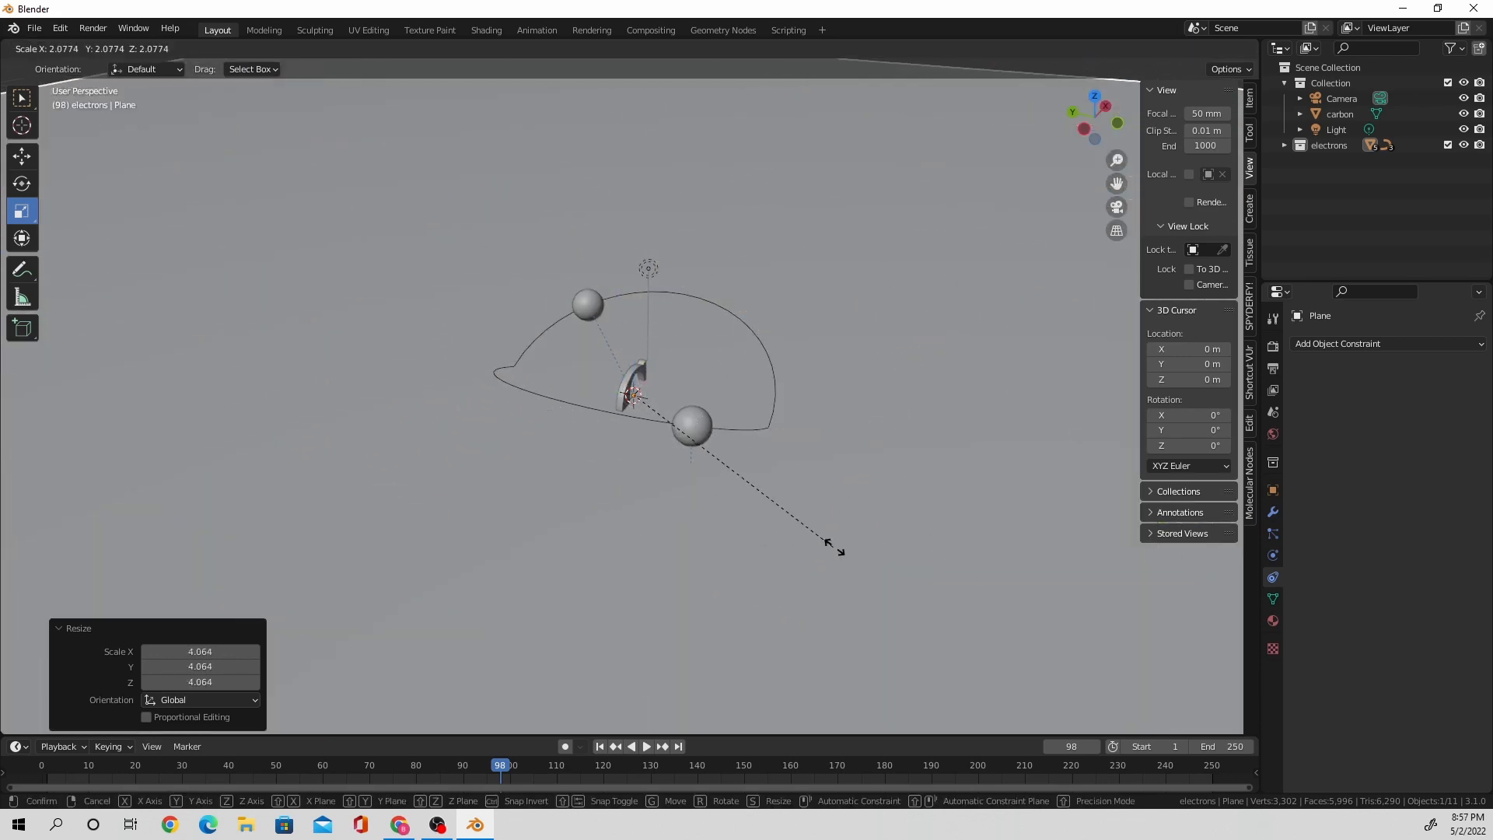
click(855, 561)
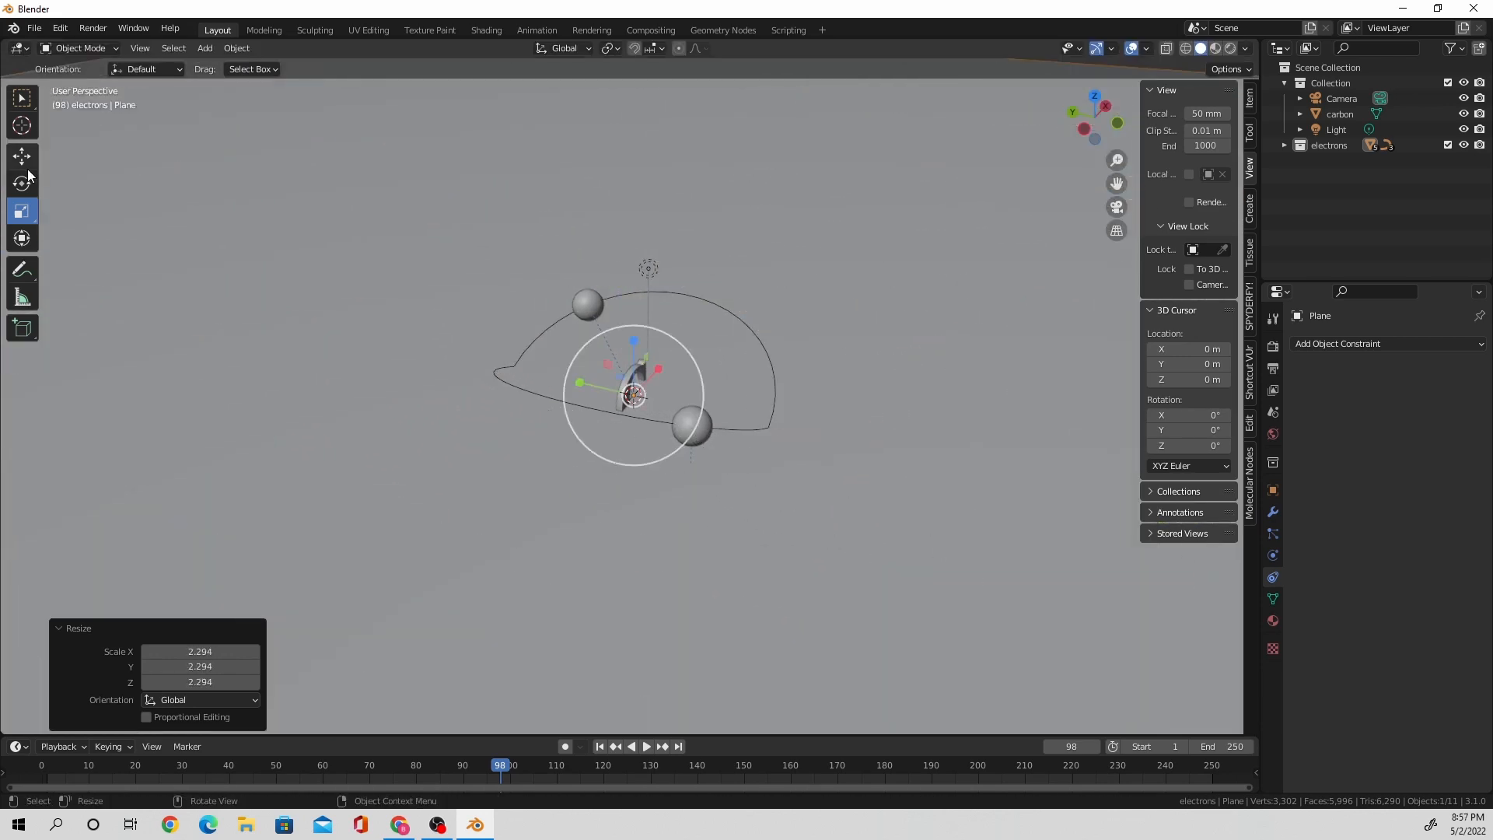
Move the plane about 17.6 m down along Z so it lies below the atom.
click(22, 156)
drag(633, 348, 634, 545)
scroll(752, 592, down, 5)
middle_drag(753, 593, 646, 525)
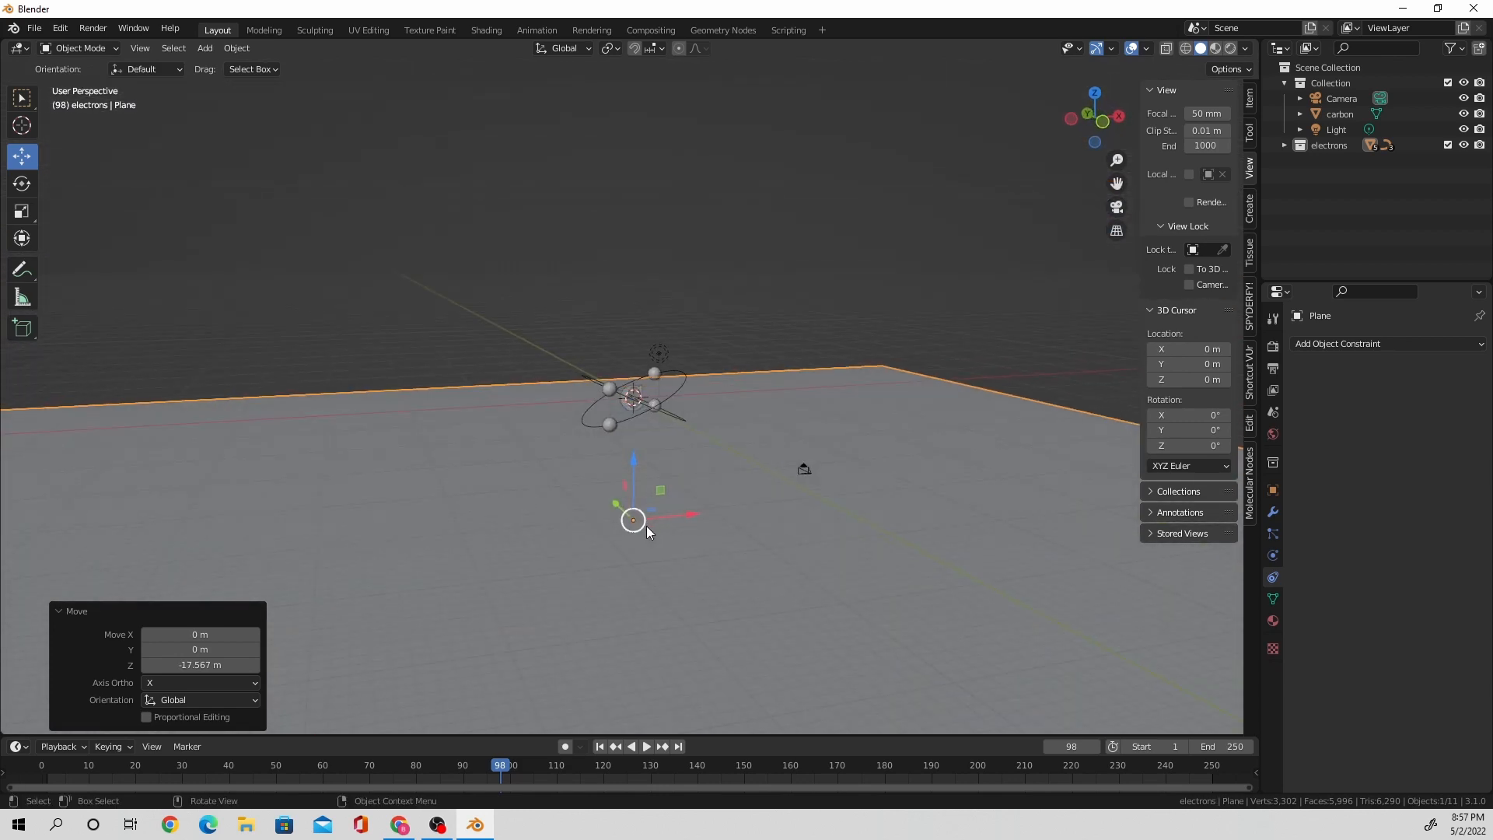
Extrude the plane's back edge straight up along Z to form a tall backdrop wall.
key(Tab)
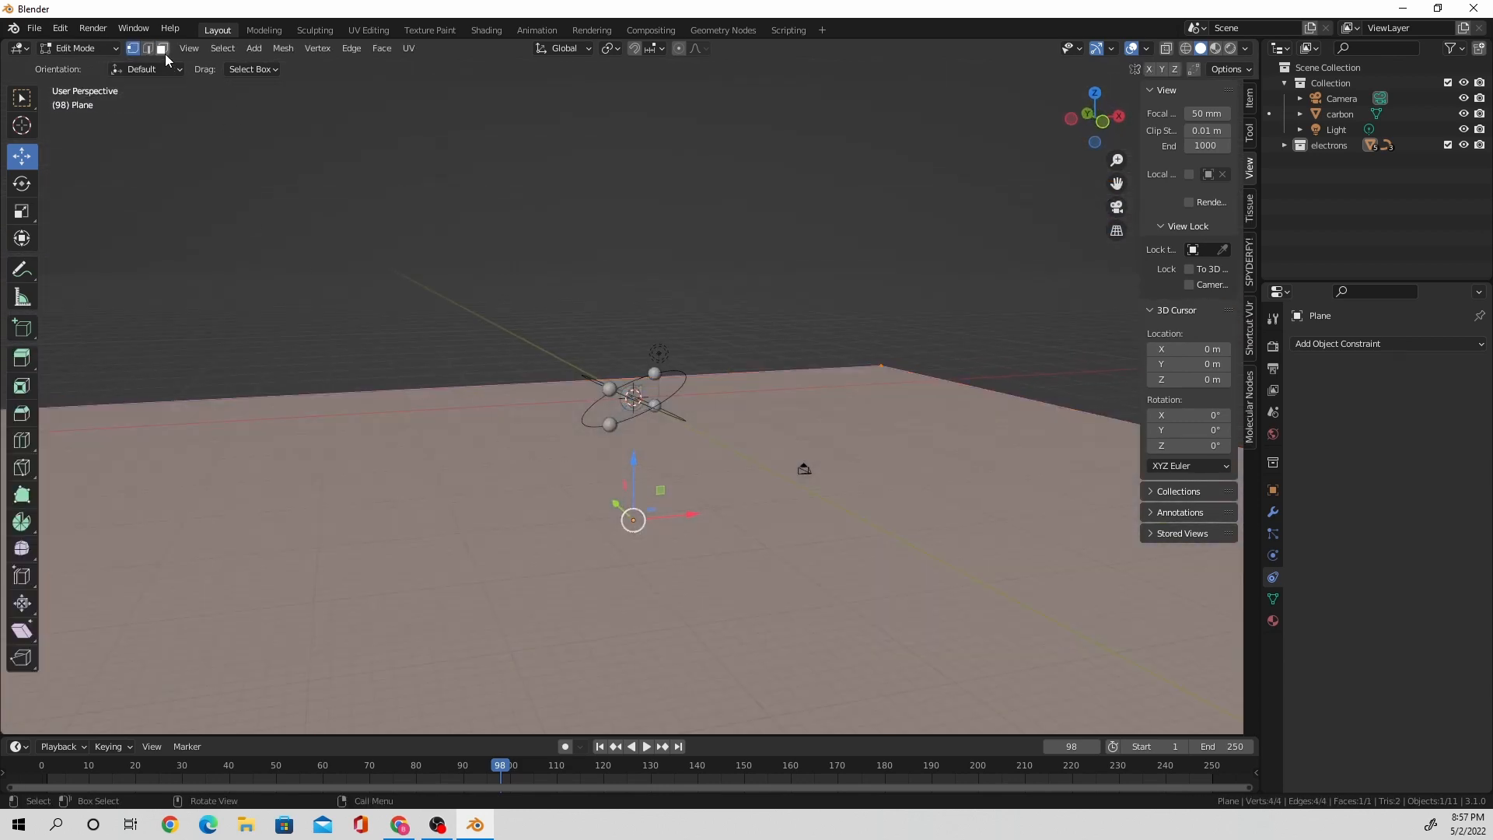
click(318, 400)
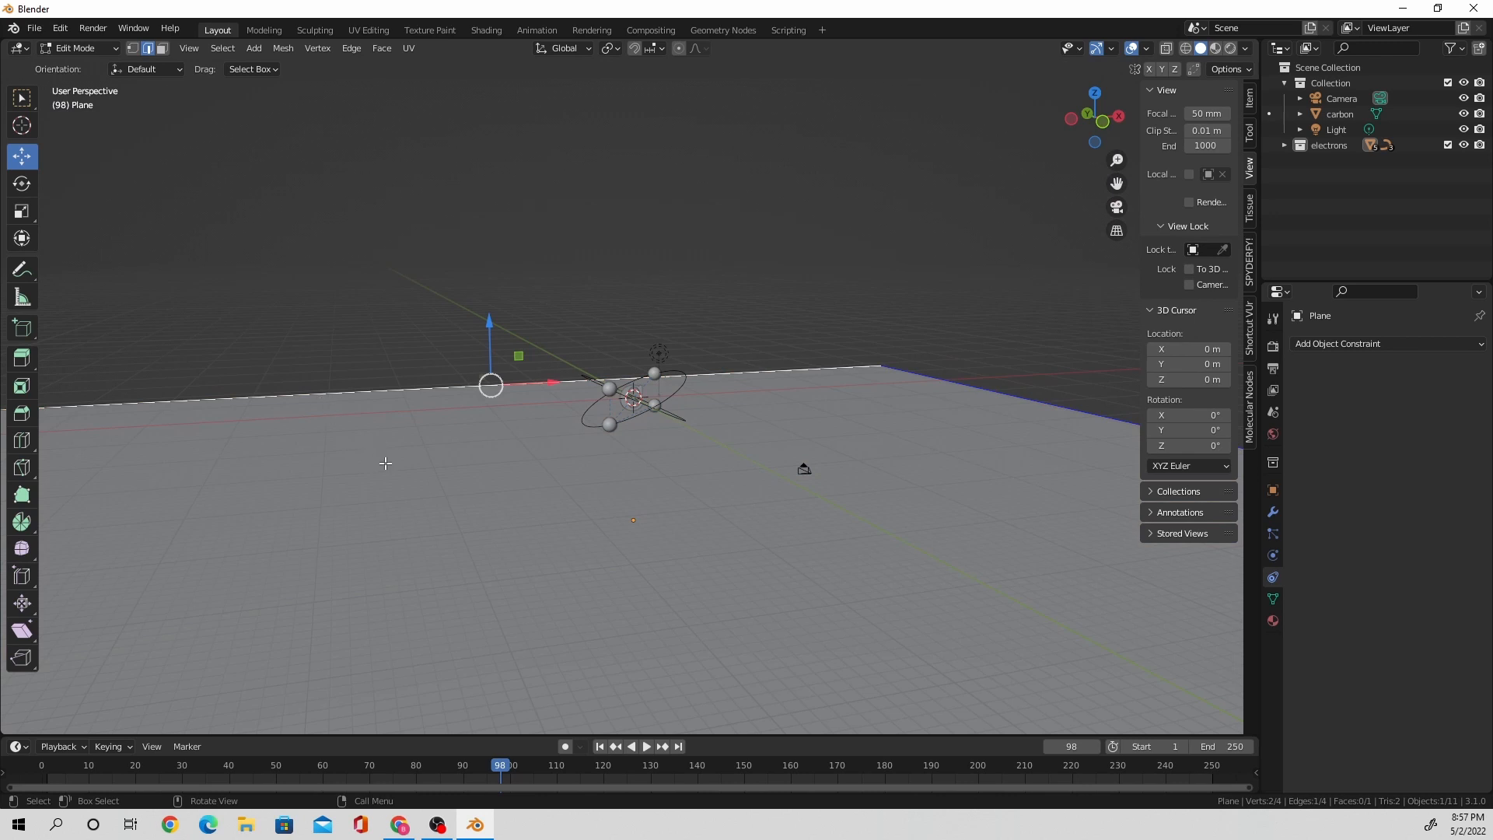
key(e)
key(z)
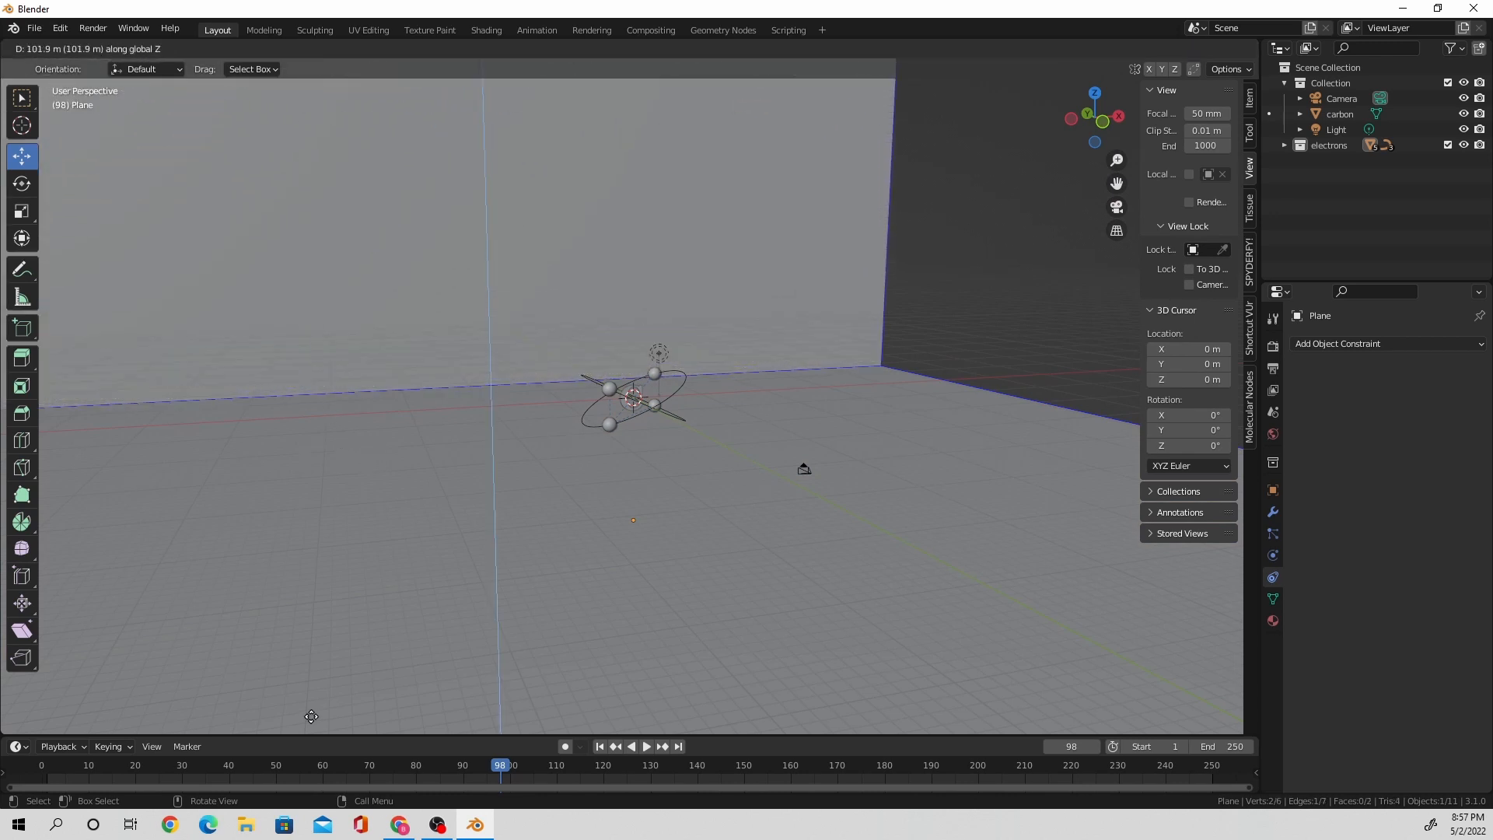
click(329, 611)
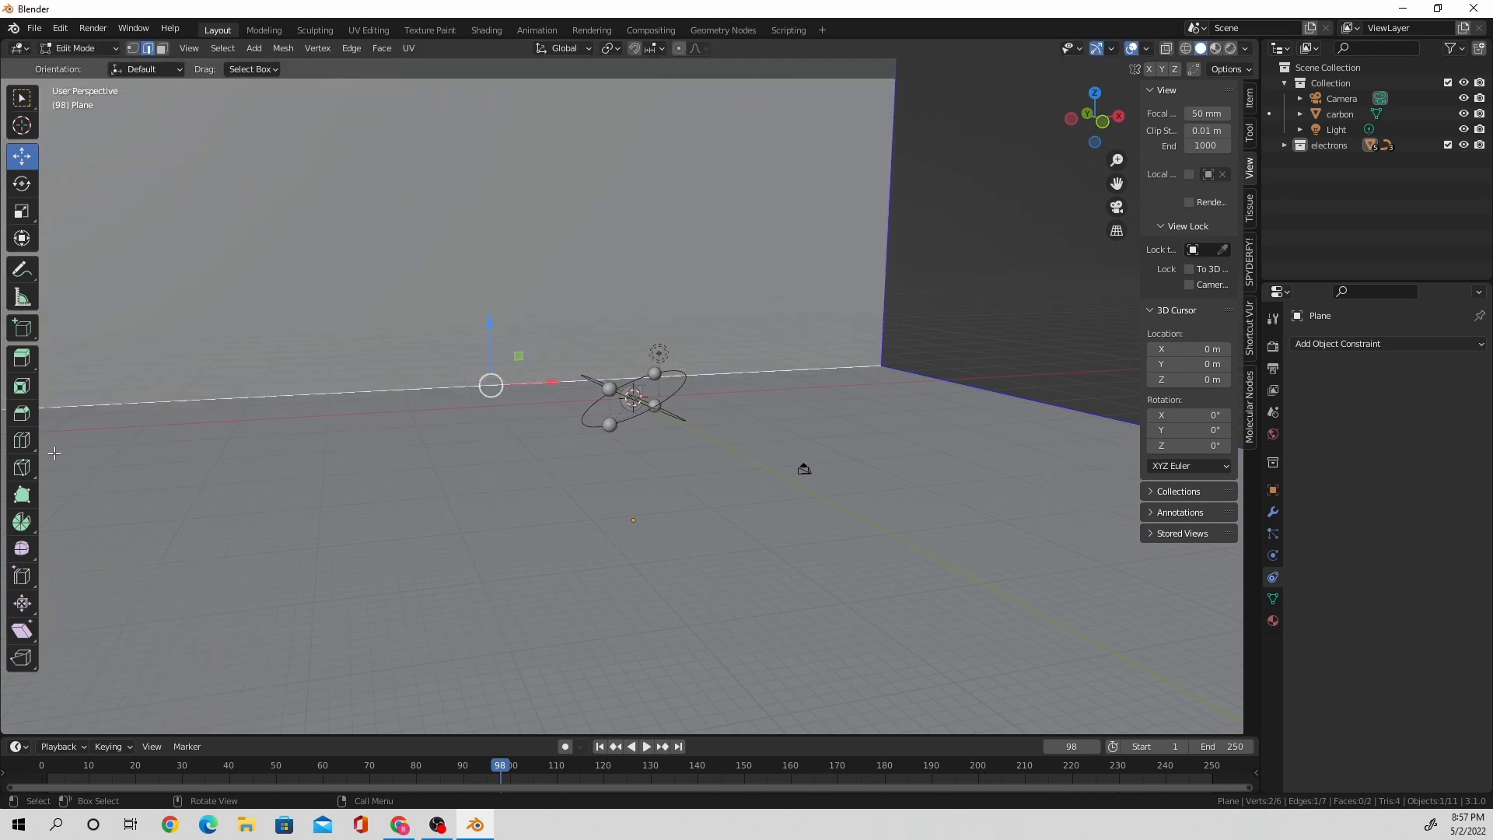
Bevel the edge between floor and wall with a width of about 0.068 m and 71 segments.
click(22, 412)
drag(481, 435, 498, 474)
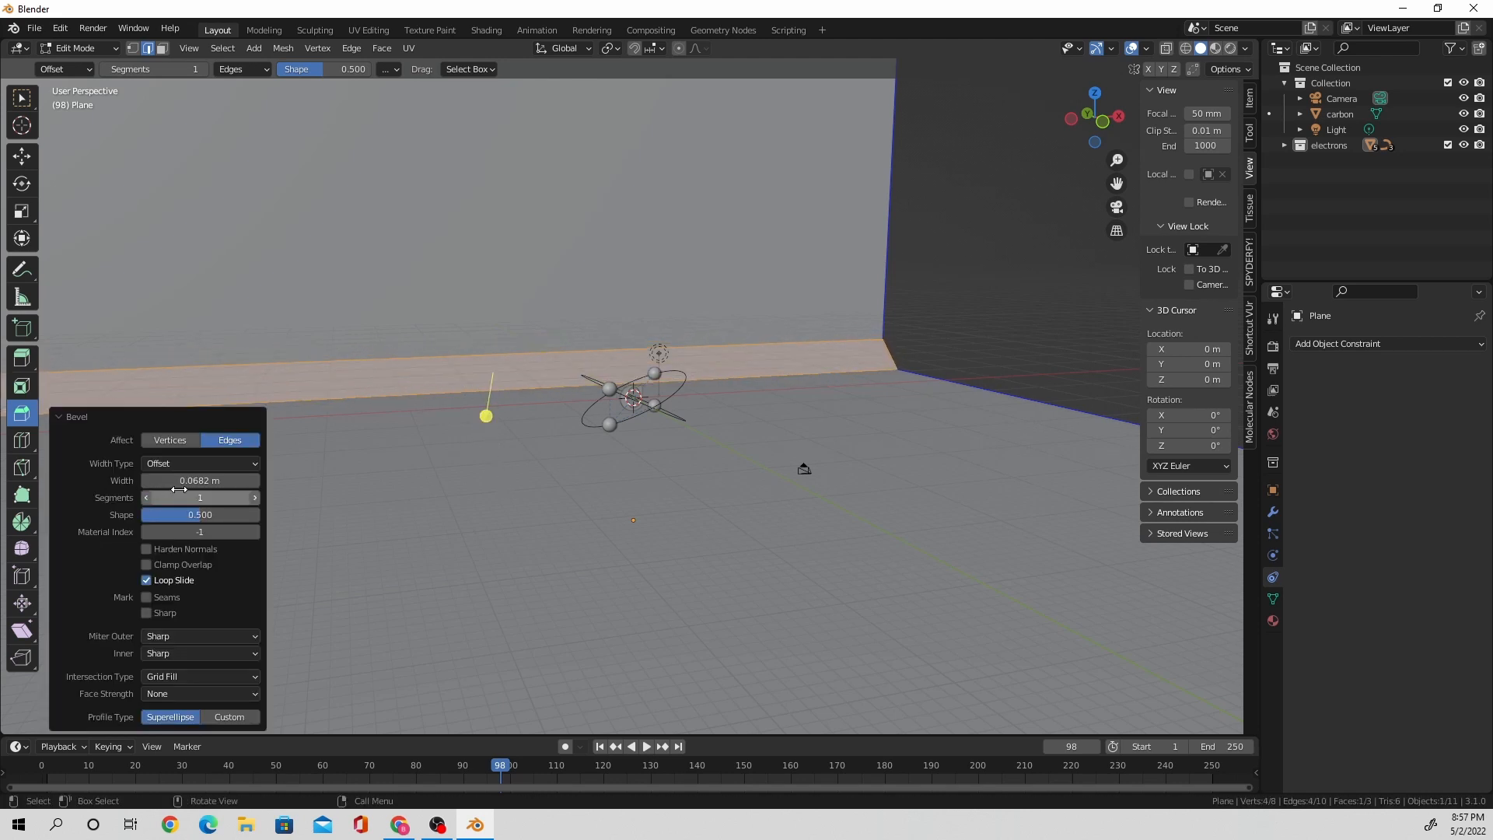
drag(179, 496, 326, 496)
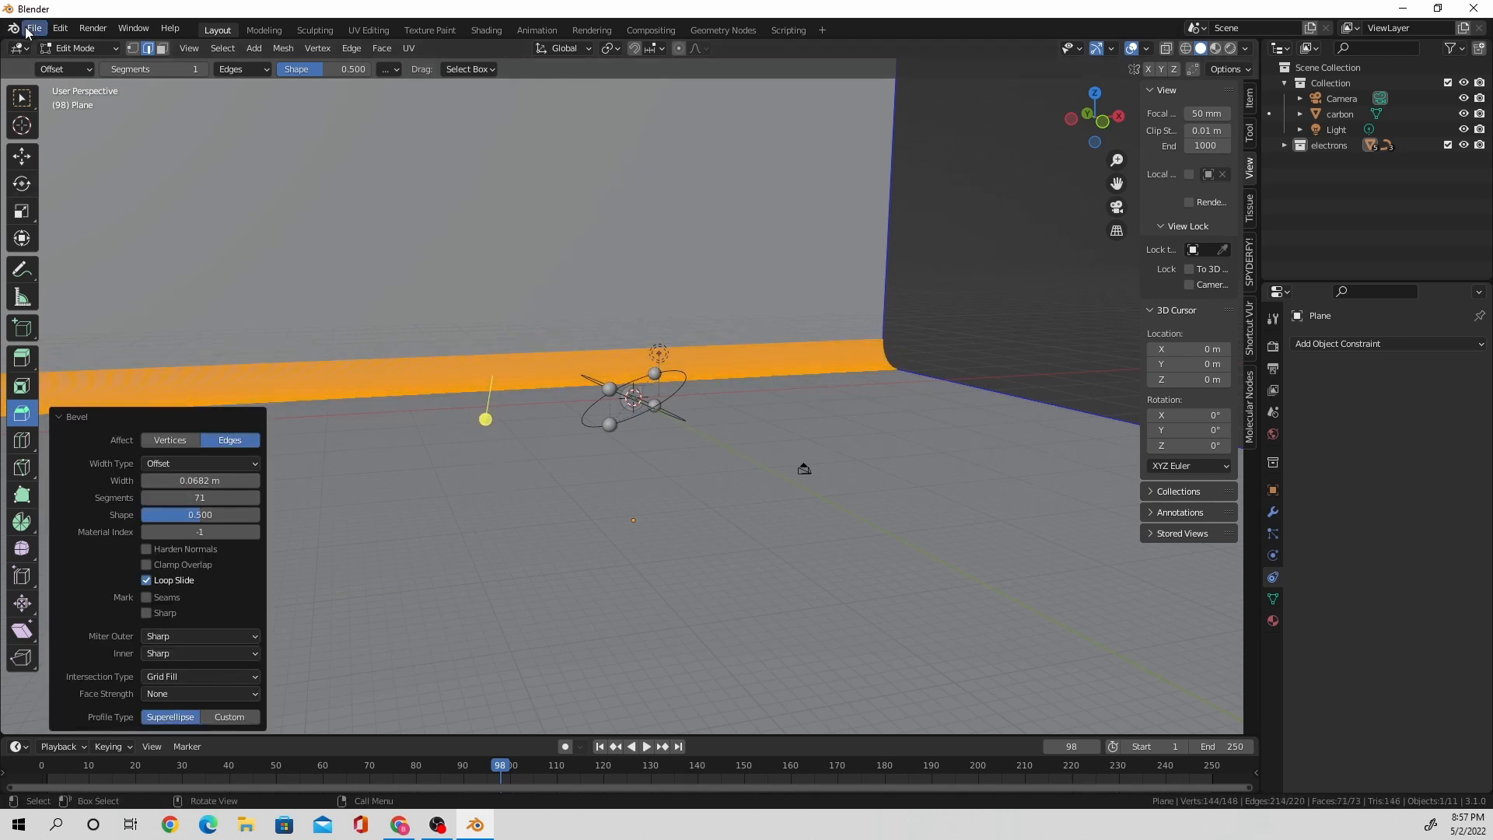
click(23, 109)
click(921, 303)
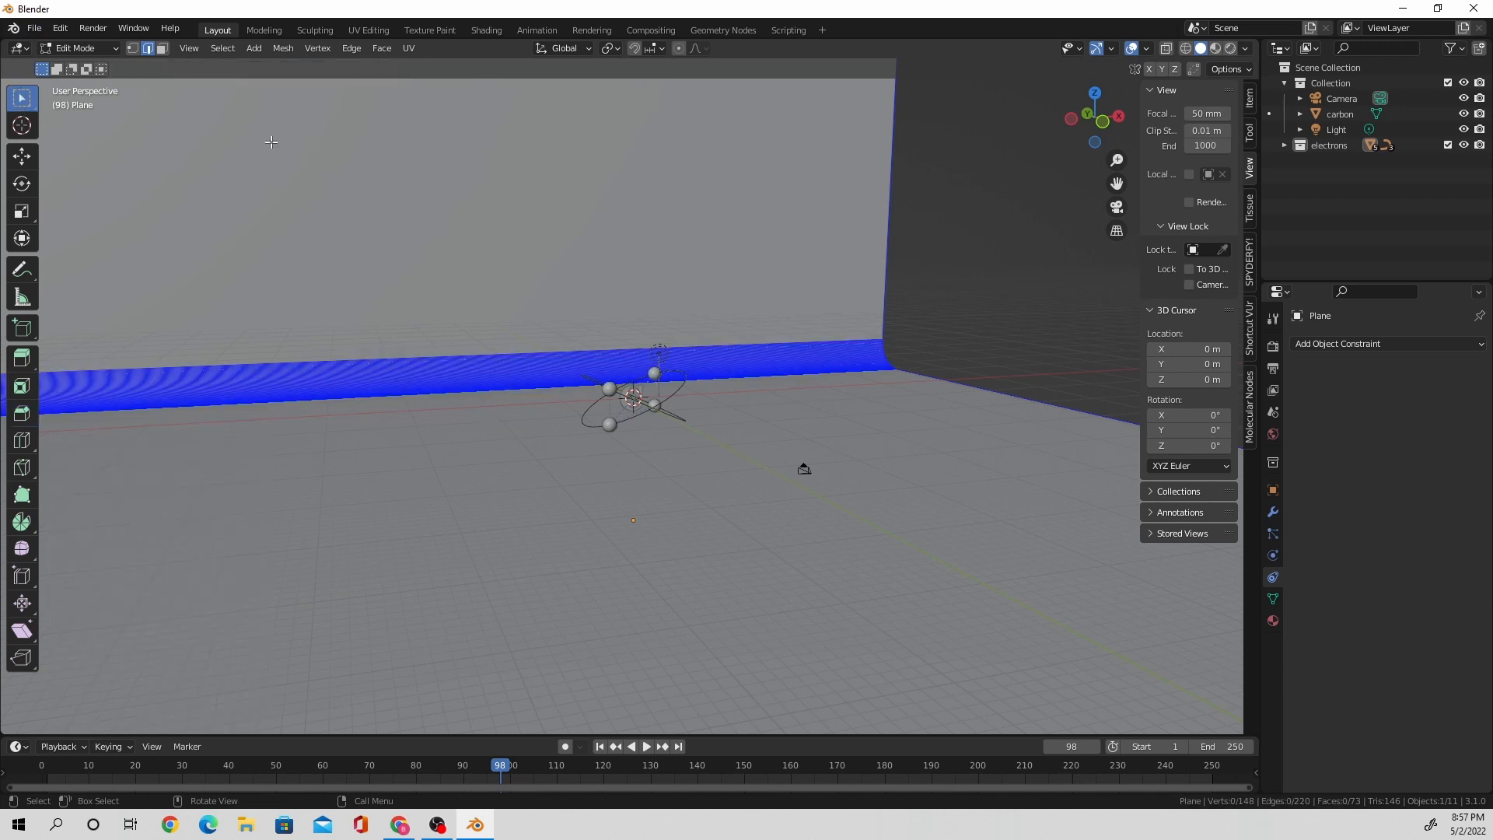
Return to Object Mode and widen the backdrop along X by a factor of about 5.03.
click(92, 48)
click(78, 63)
scroll(740, 426, down, 5)
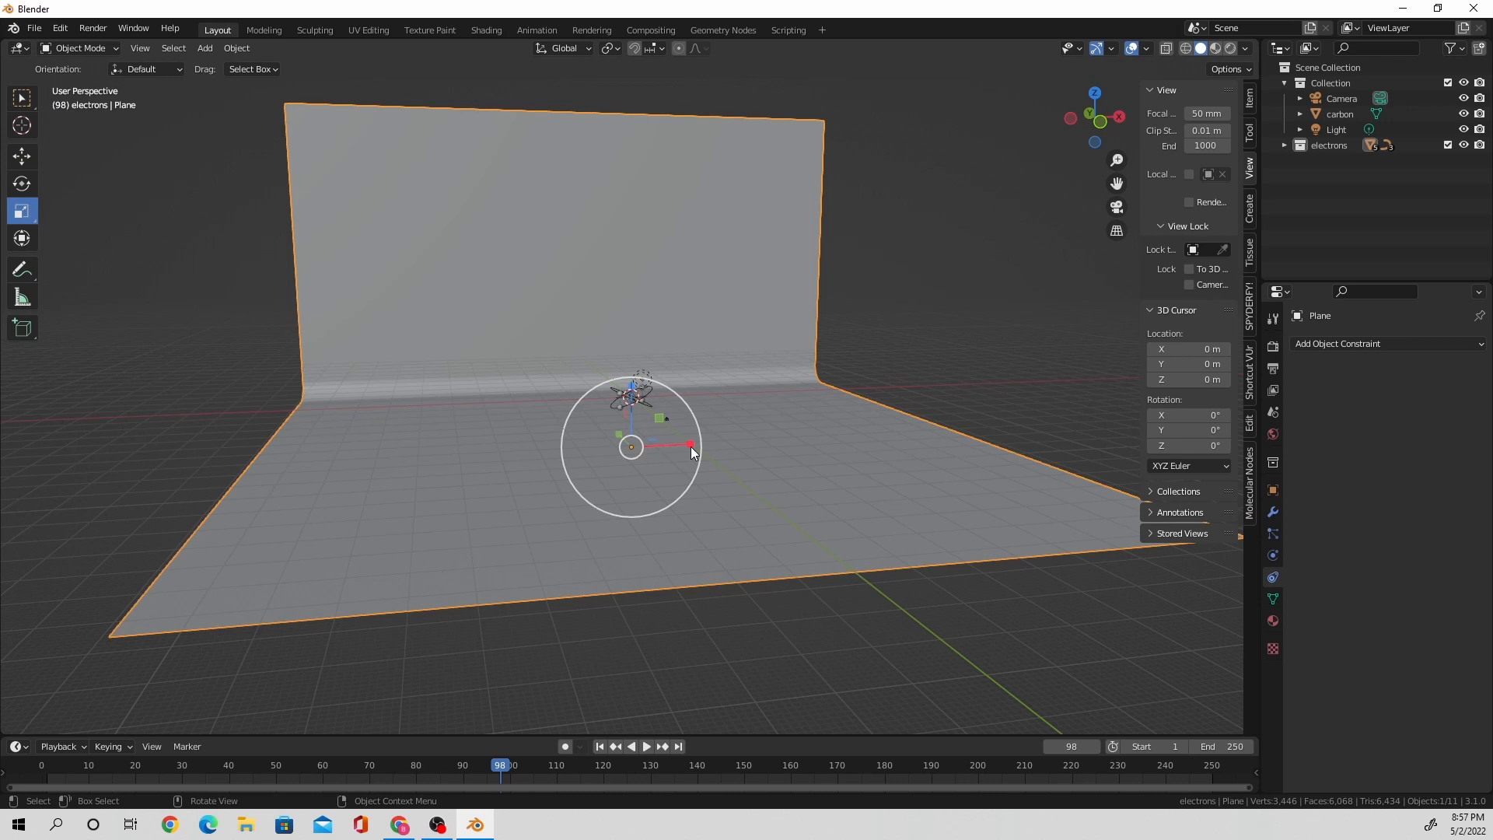
drag(690, 446, 968, 468)
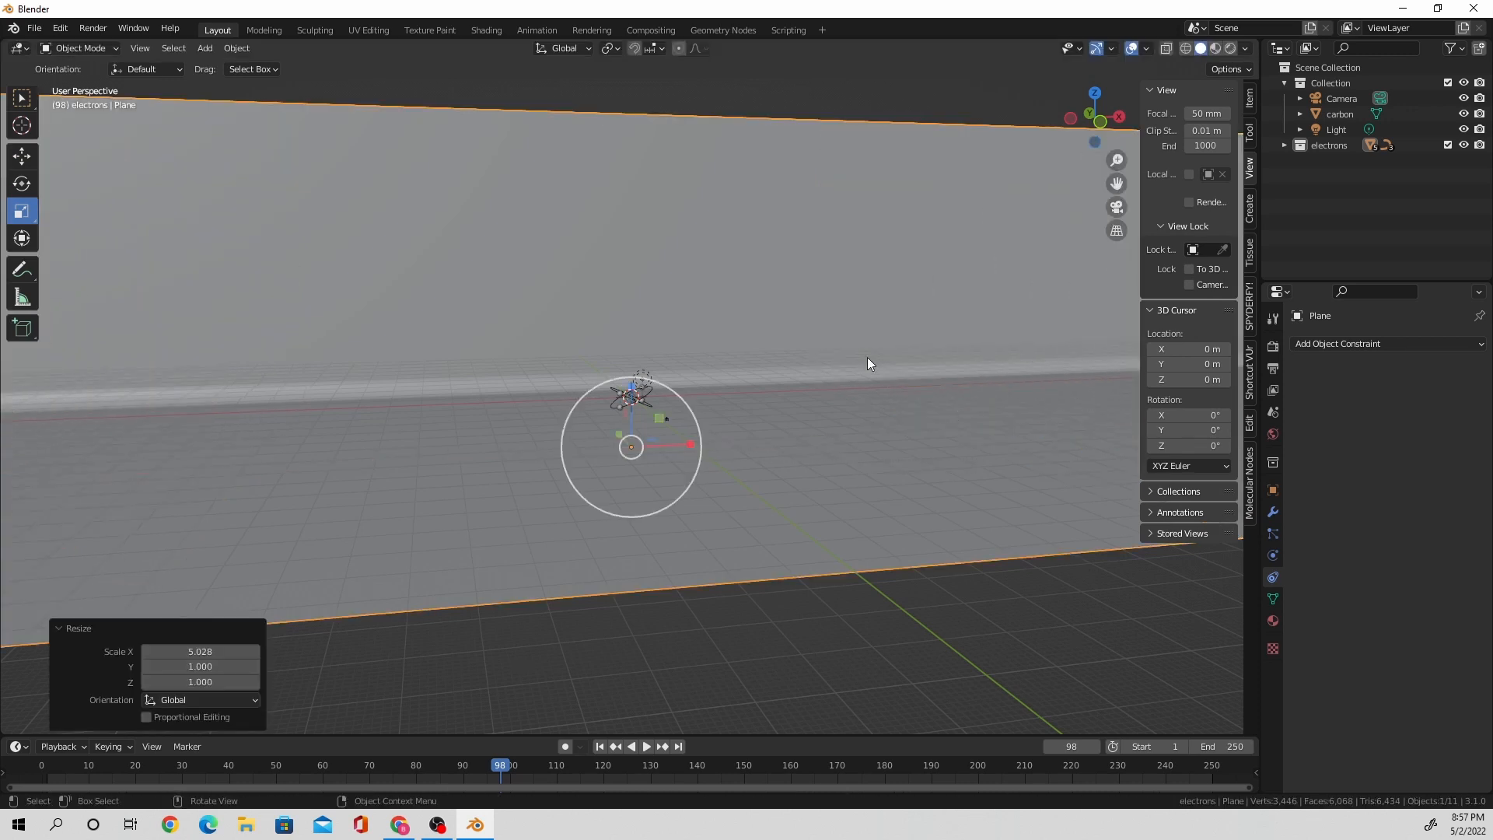
Delete the Light object from the scene and look through the camera.
scroll(697, 356, up, 3)
right_click(649, 365)
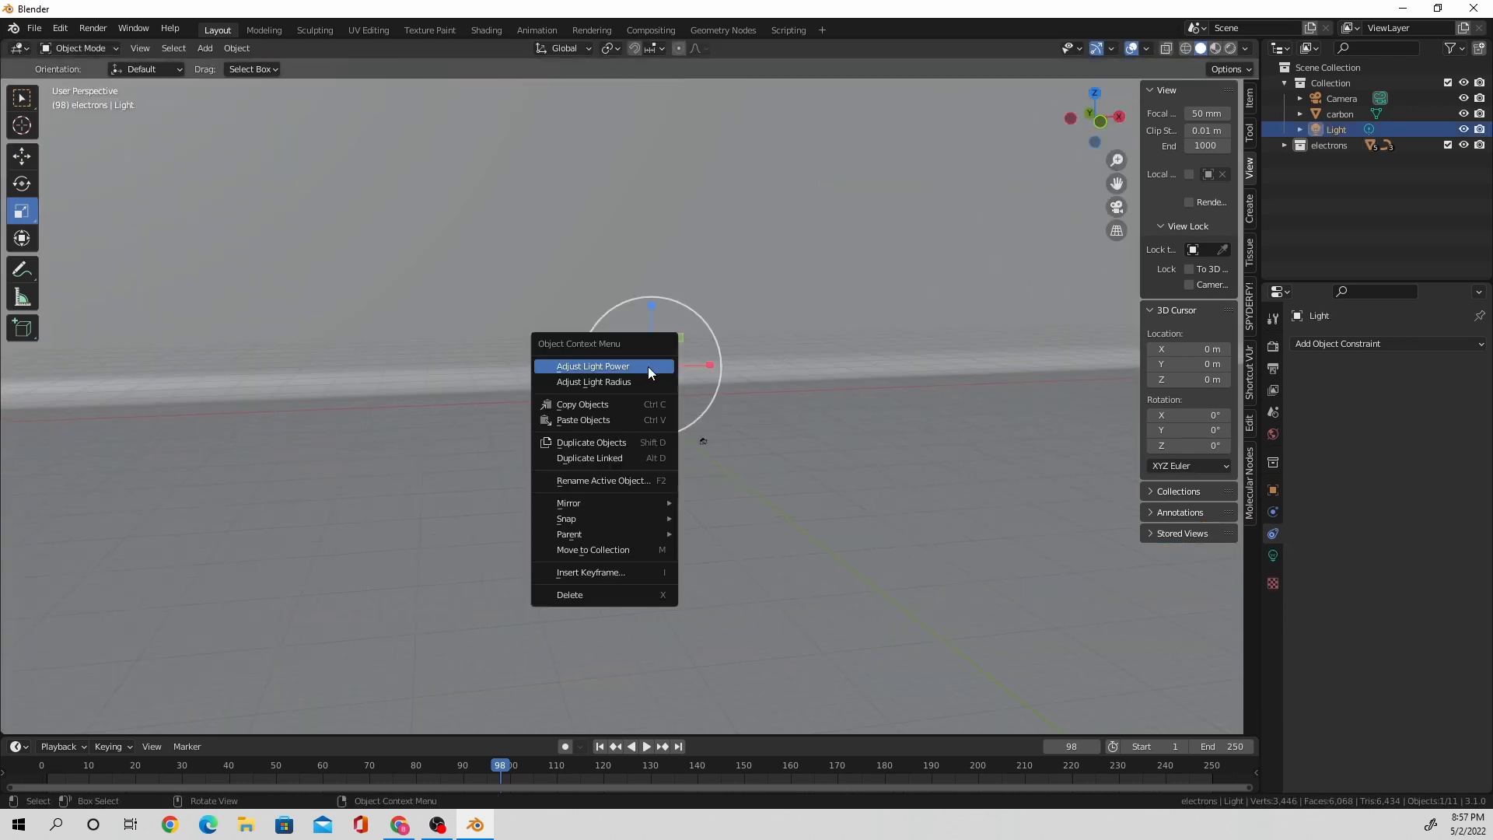
click(611, 587)
click(1116, 207)
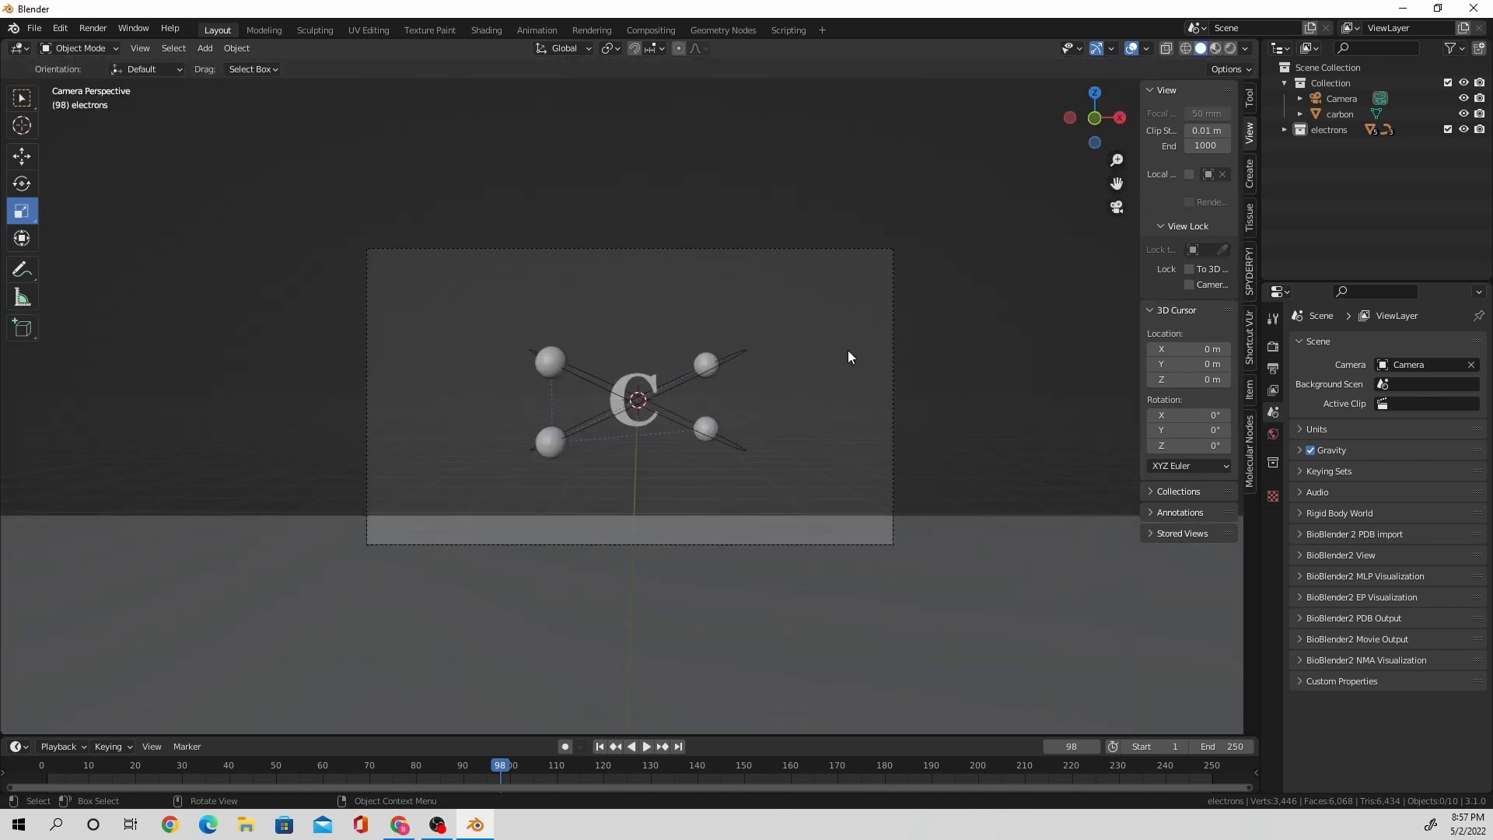
Move the backdrop plane along negative Y by about 72.5 m and a further 11.6 m so it fills the camera view behind the atom.
key(ctrl+z)
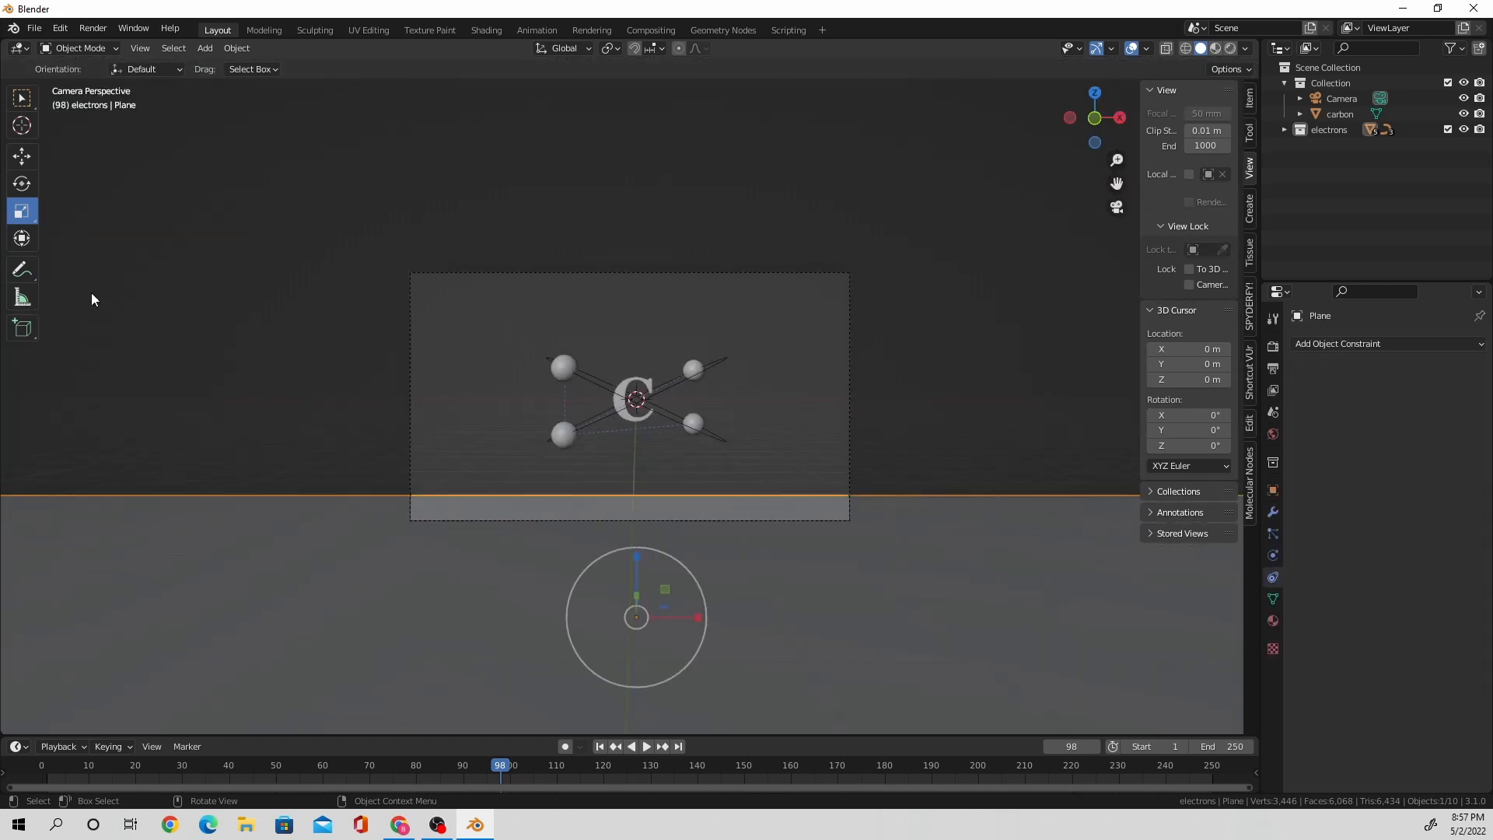
click(21, 157)
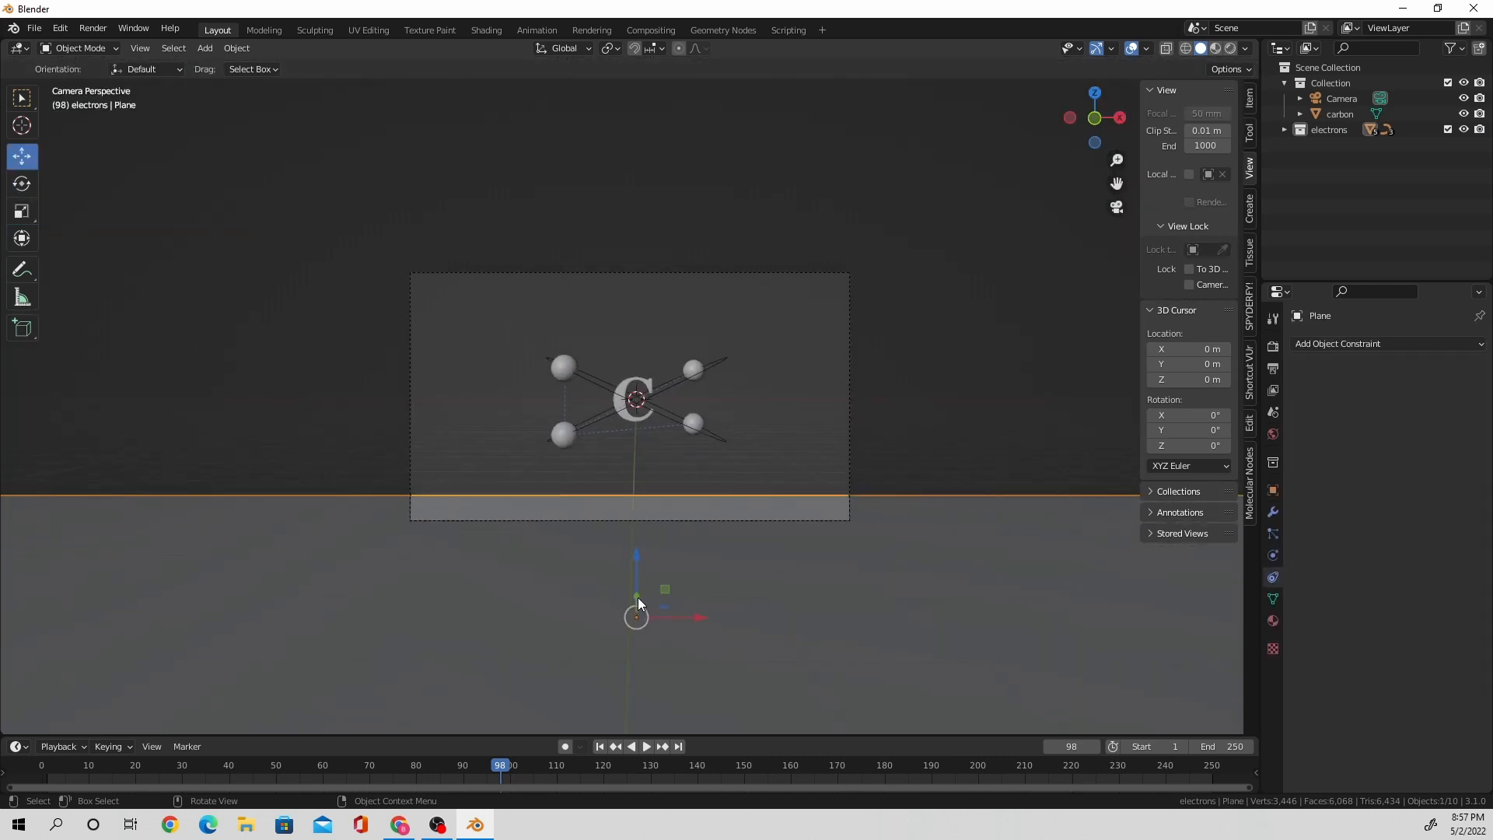
key(g)
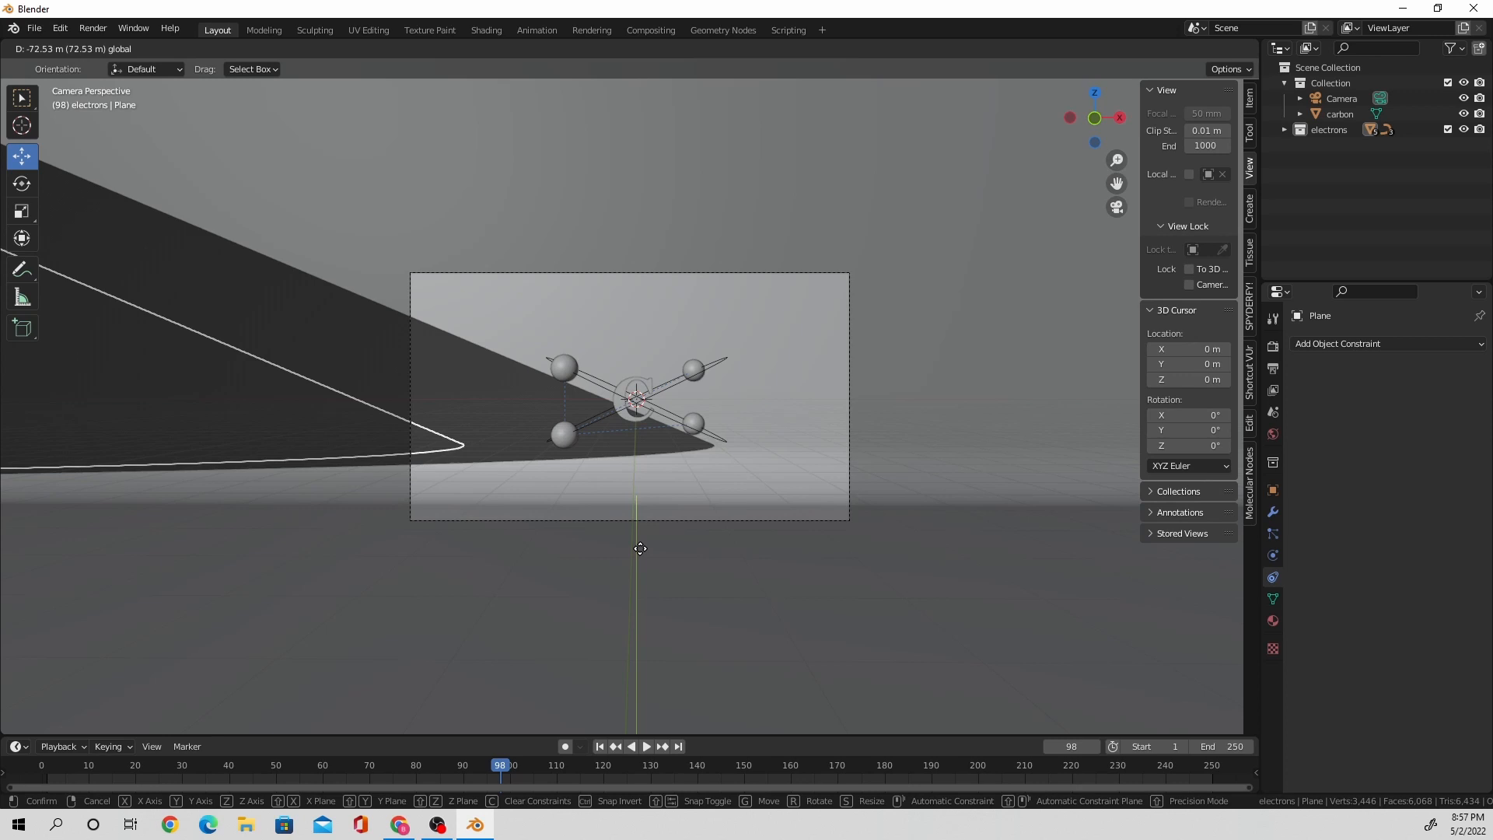
click(640, 547)
middle_drag(639, 547, 902, 475)
drag(854, 457, 900, 454)
scroll(878, 458, down, 2)
middle_drag(861, 464, 808, 457)
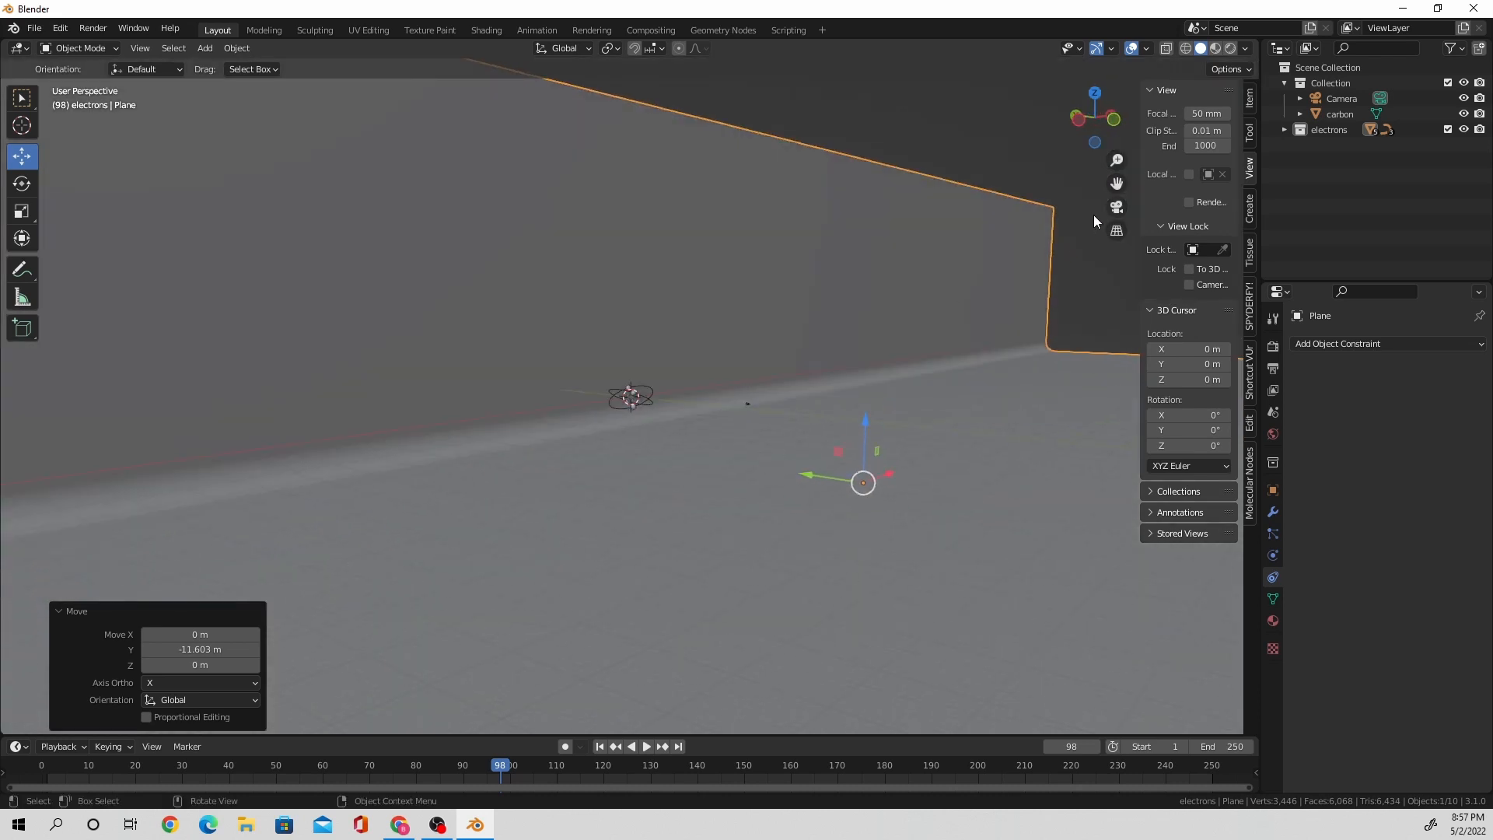
Assign an Environment Texture to the world color using christmas_photo_studio_05_4k.exr from the hdri indoor folder.
click(1116, 206)
scroll(936, 363, up, 3)
click(1273, 434)
click(1374, 448)
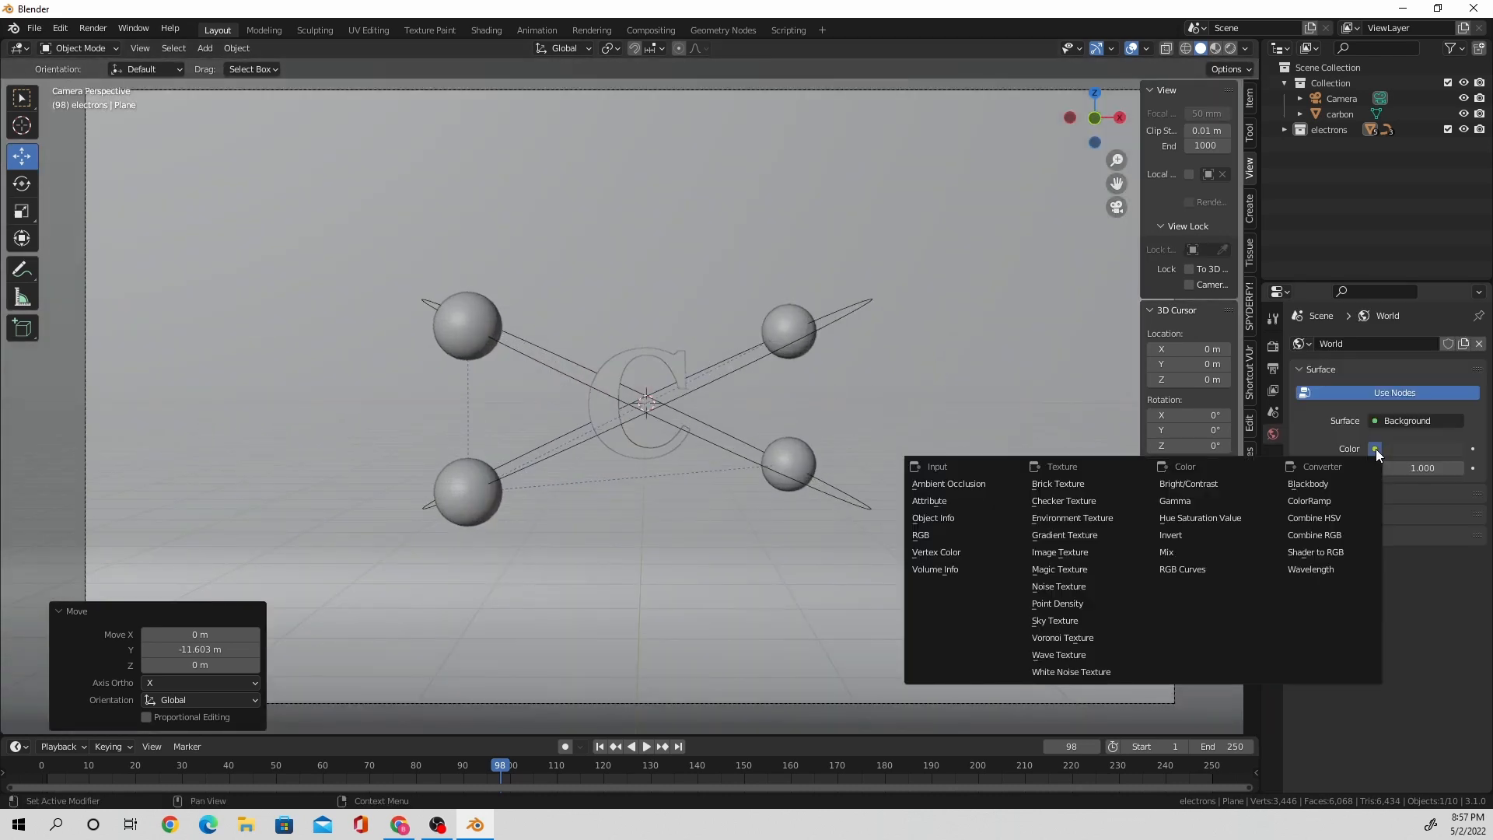
click(1112, 519)
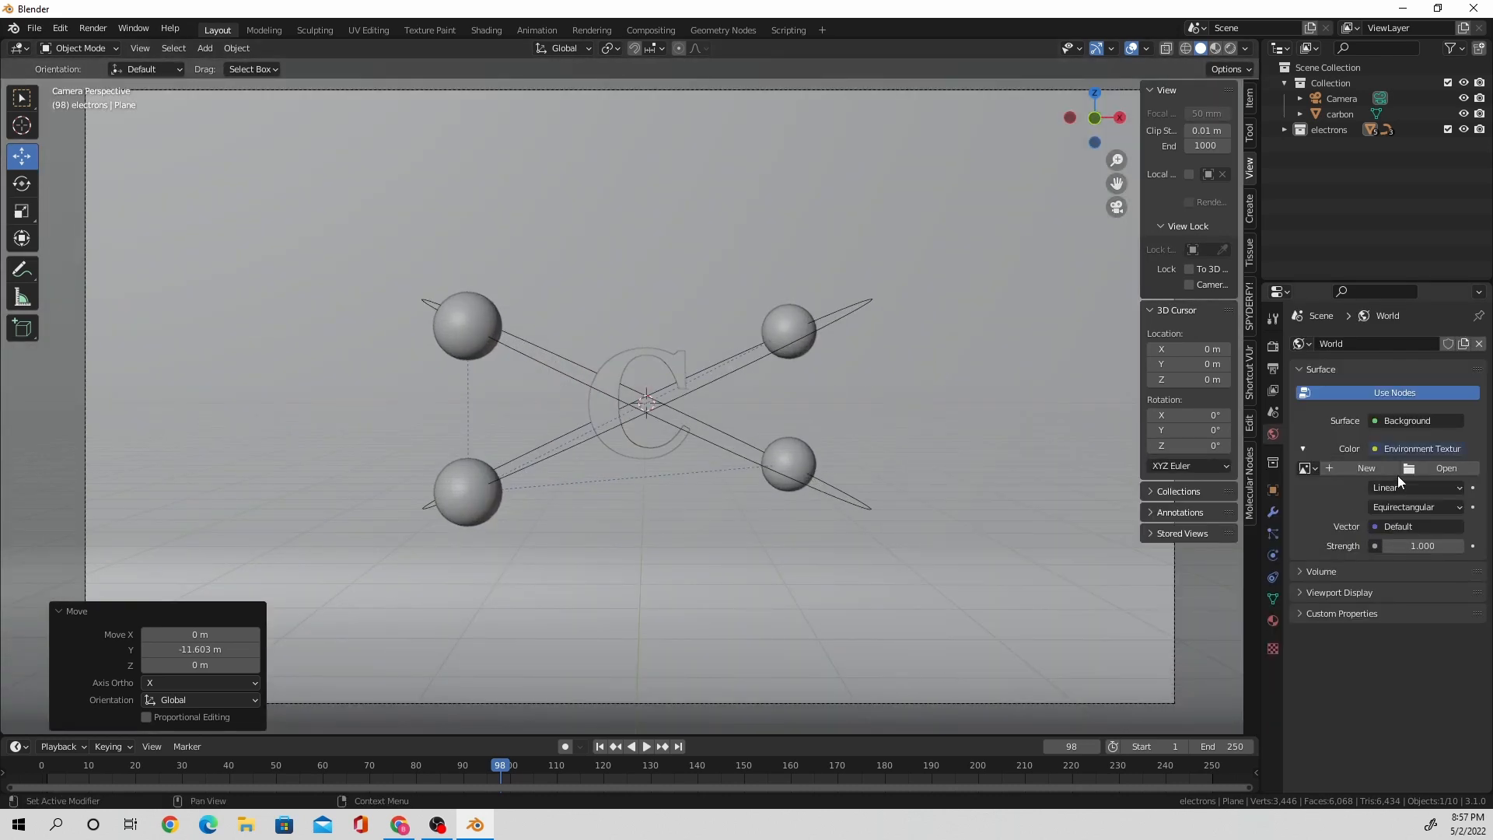
click(1439, 466)
click(197, 591)
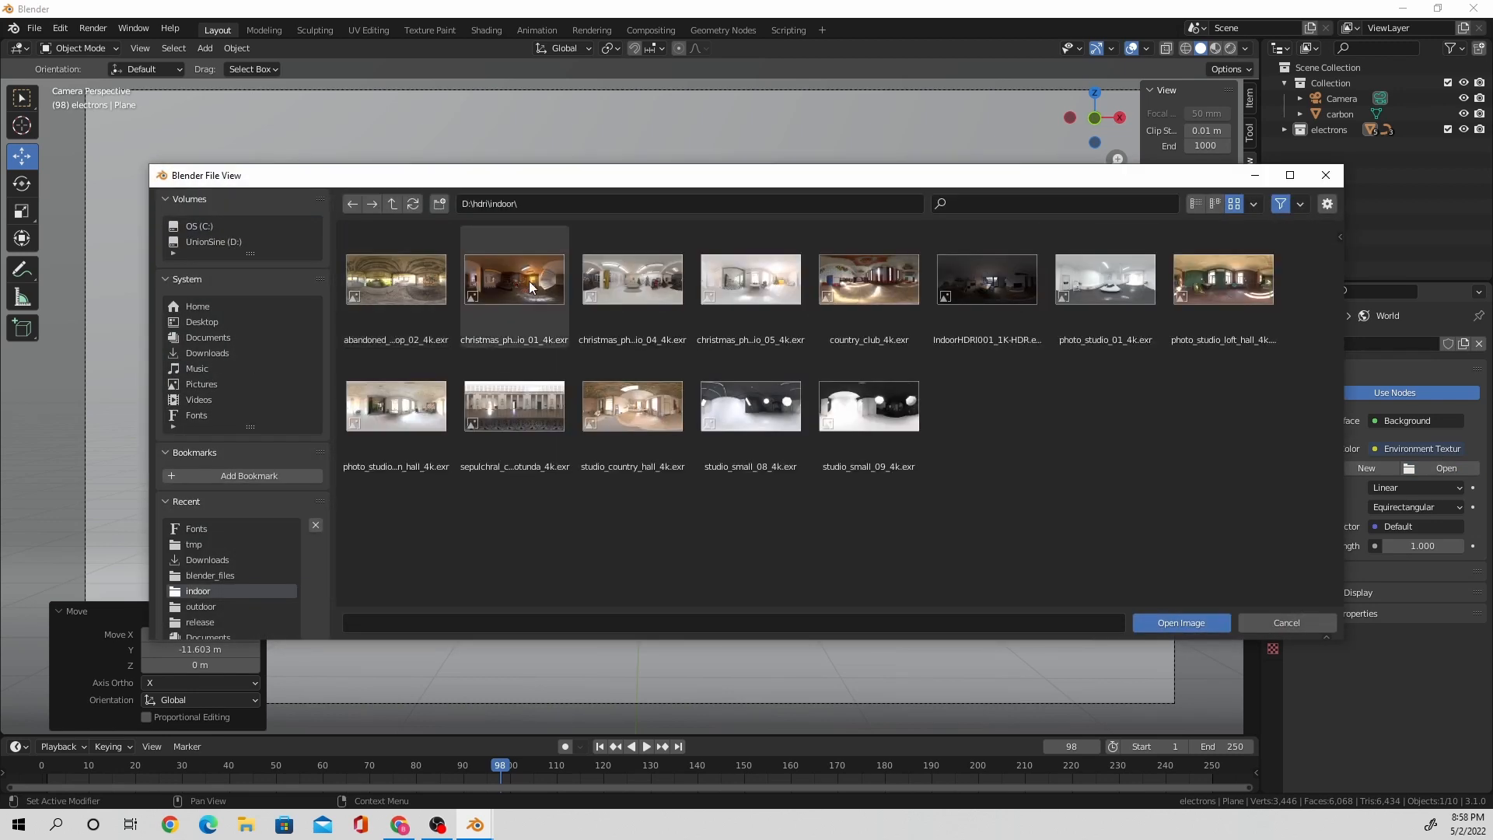
click(751, 280)
click(1183, 622)
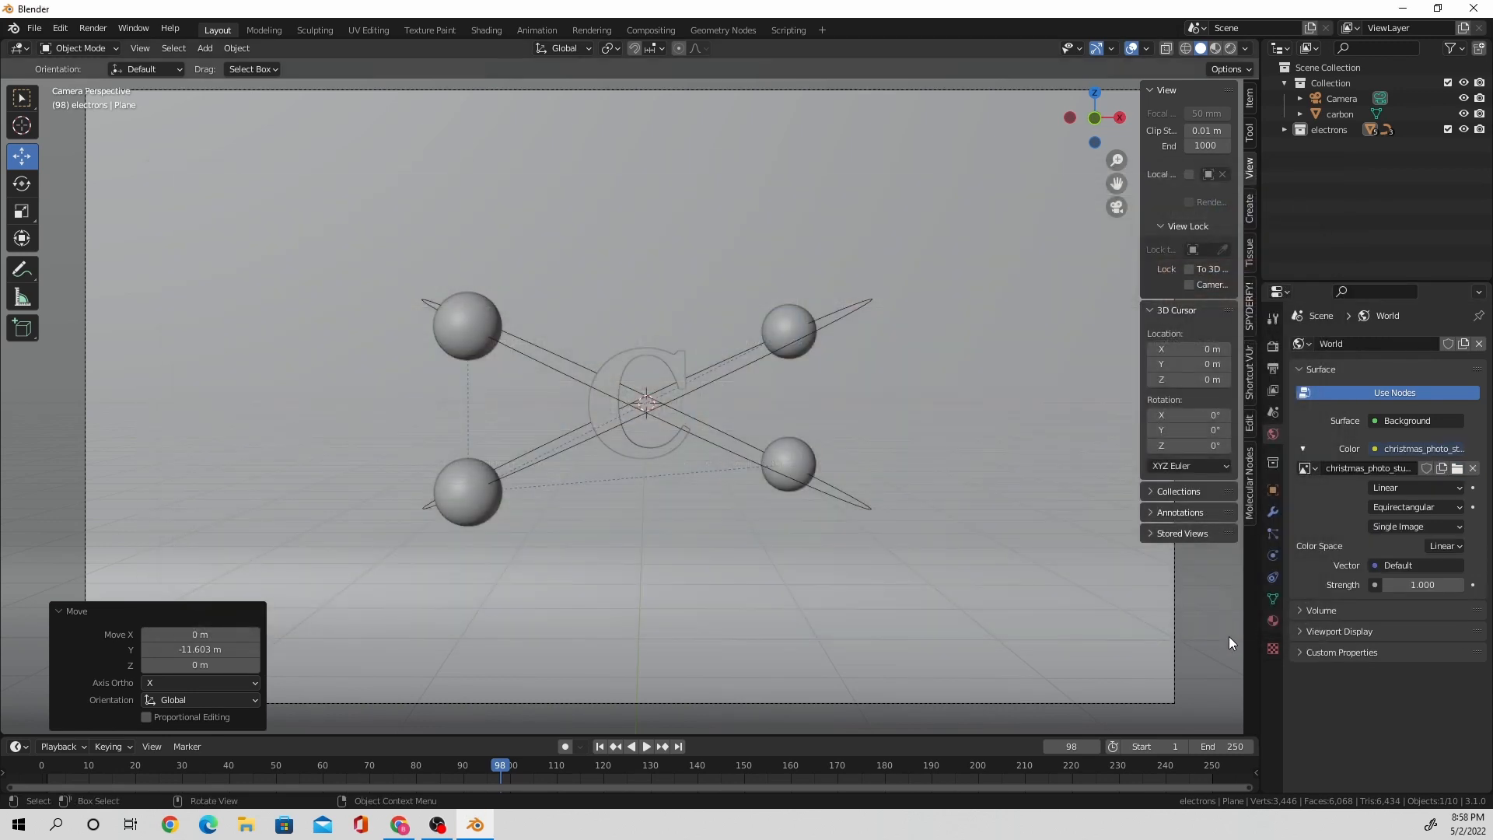
scroll(844, 430, up, 3)
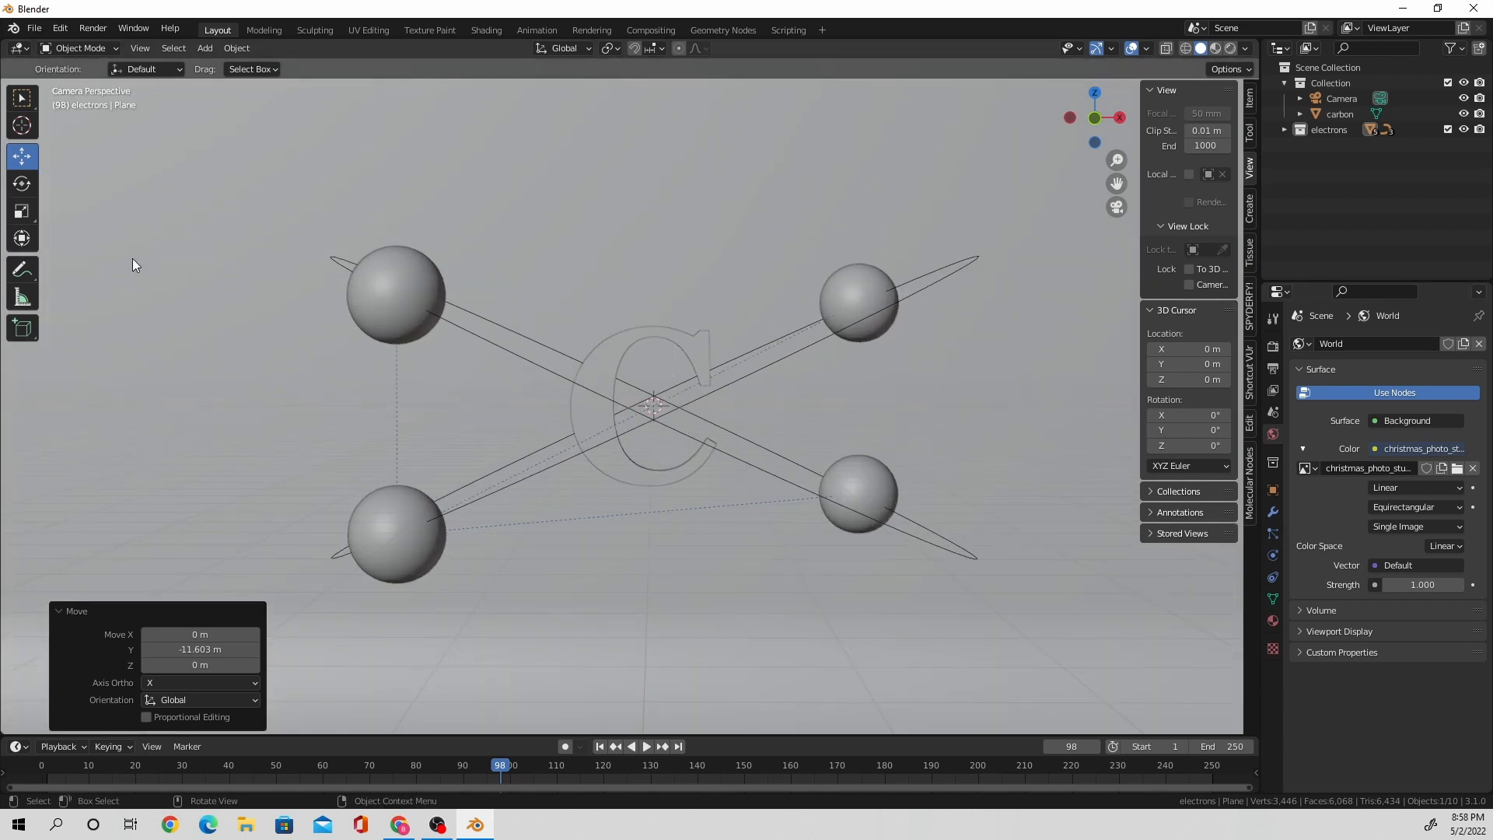
click(205, 48)
mouse_move(210, 65)
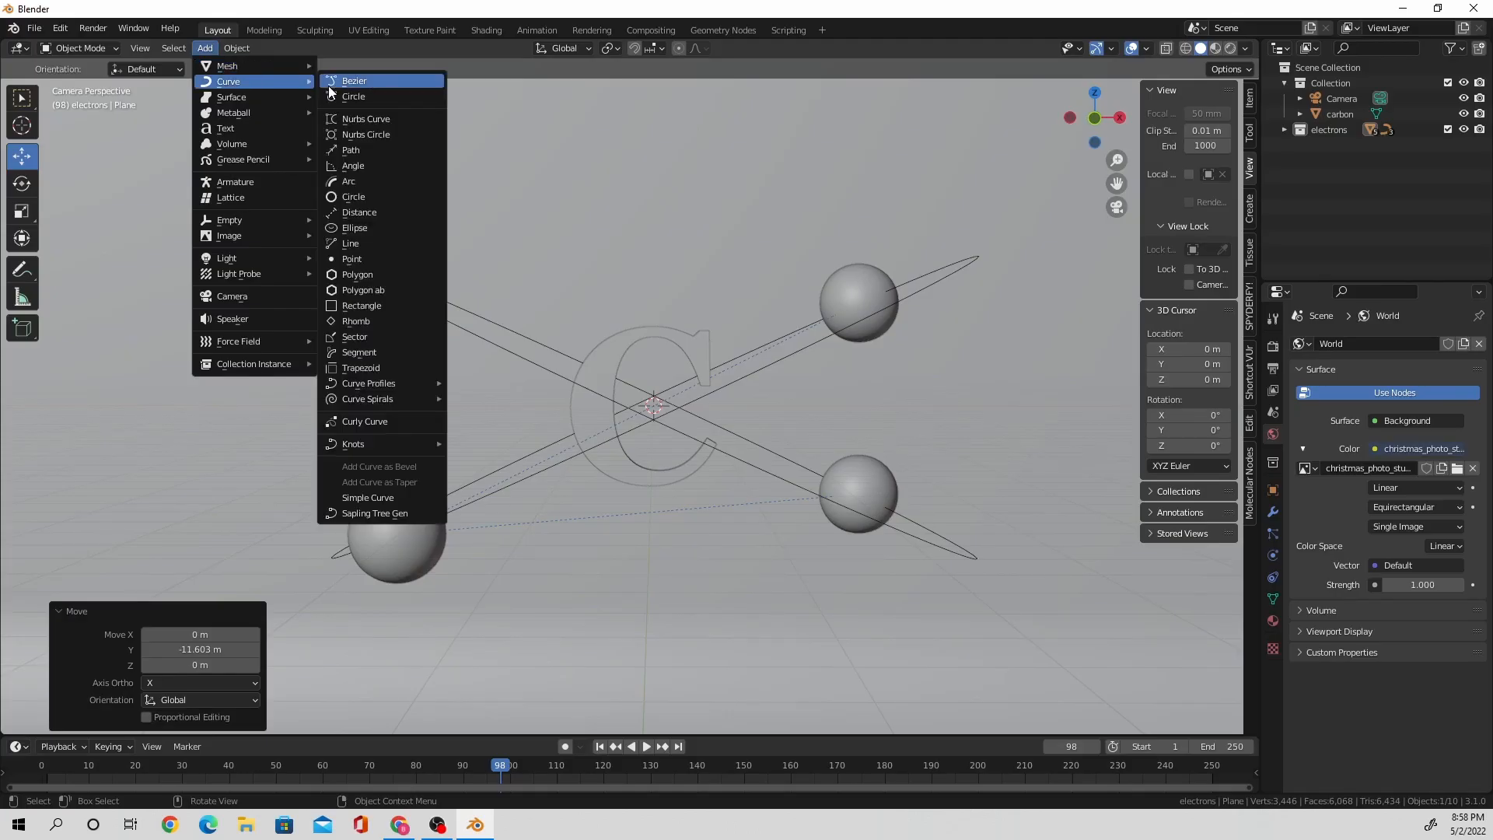
click(357, 144)
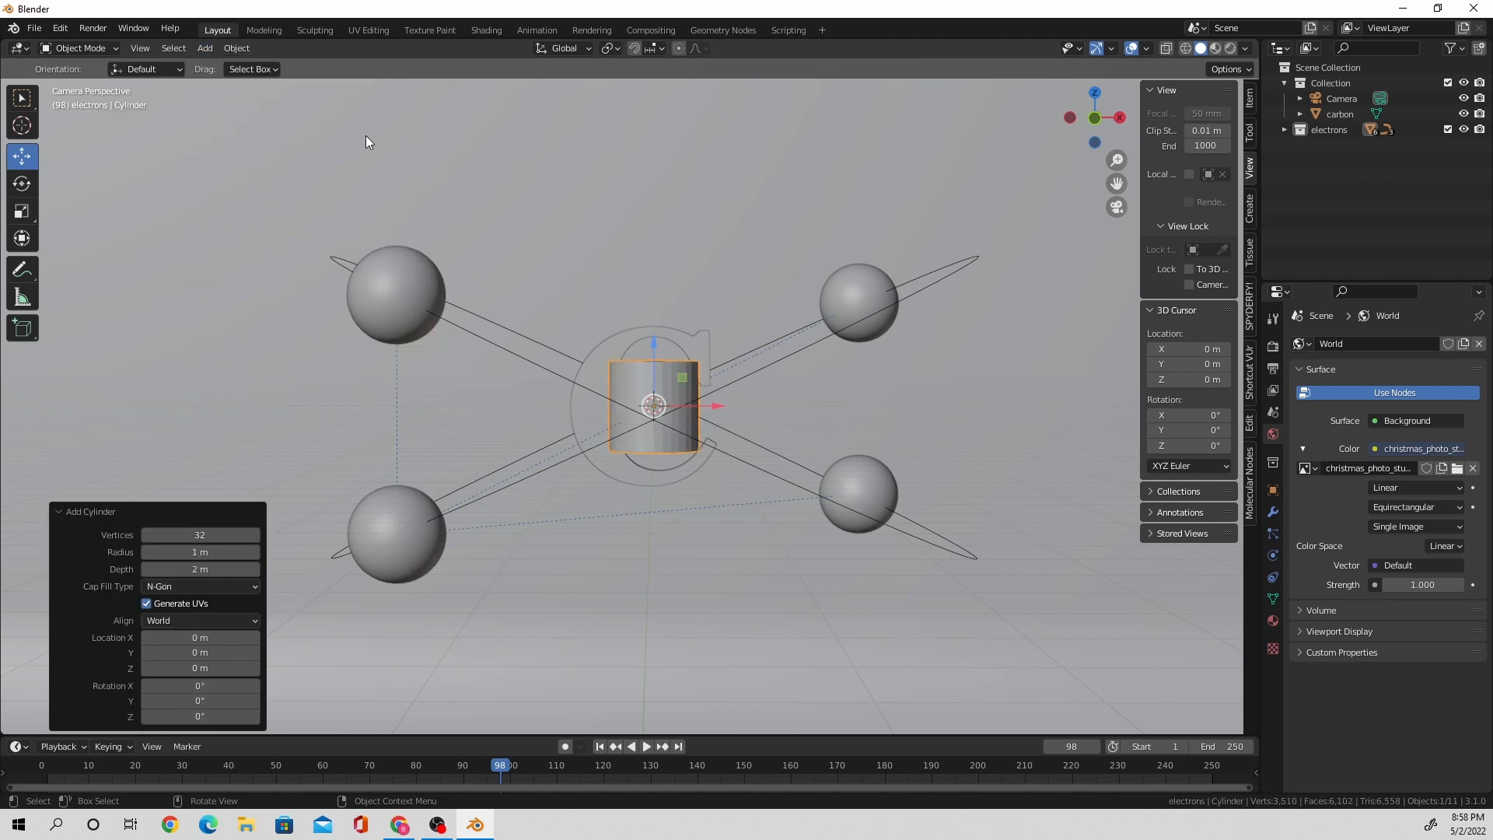
key(ctrl+z)
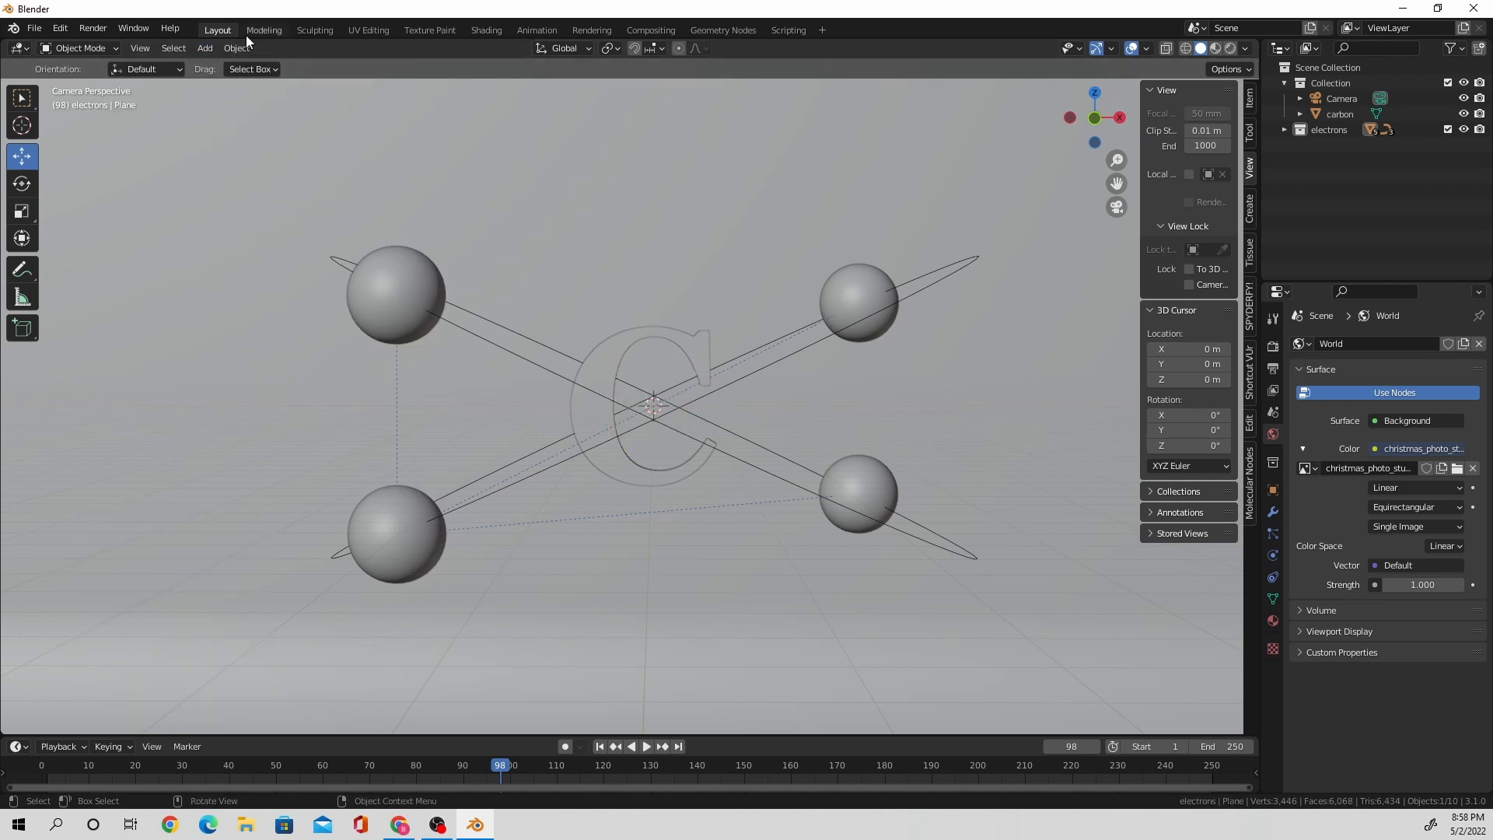
Add an ico sphere with 4 subdivisions and a 0.97 m radius at the center of the letter C.
click(207, 48)
mouse_move(227, 65)
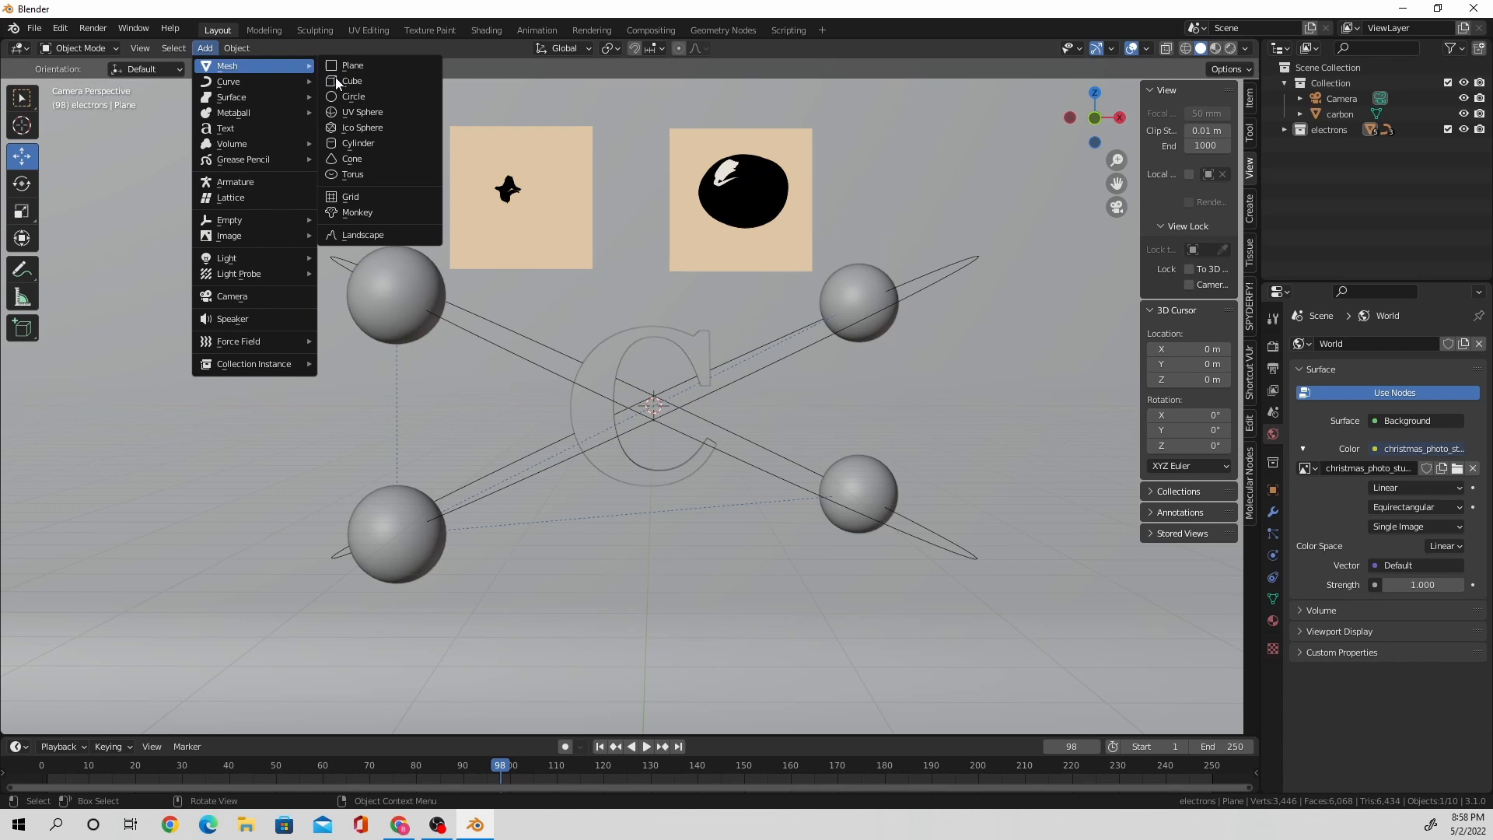
click(363, 126)
scroll(734, 493, up, 3)
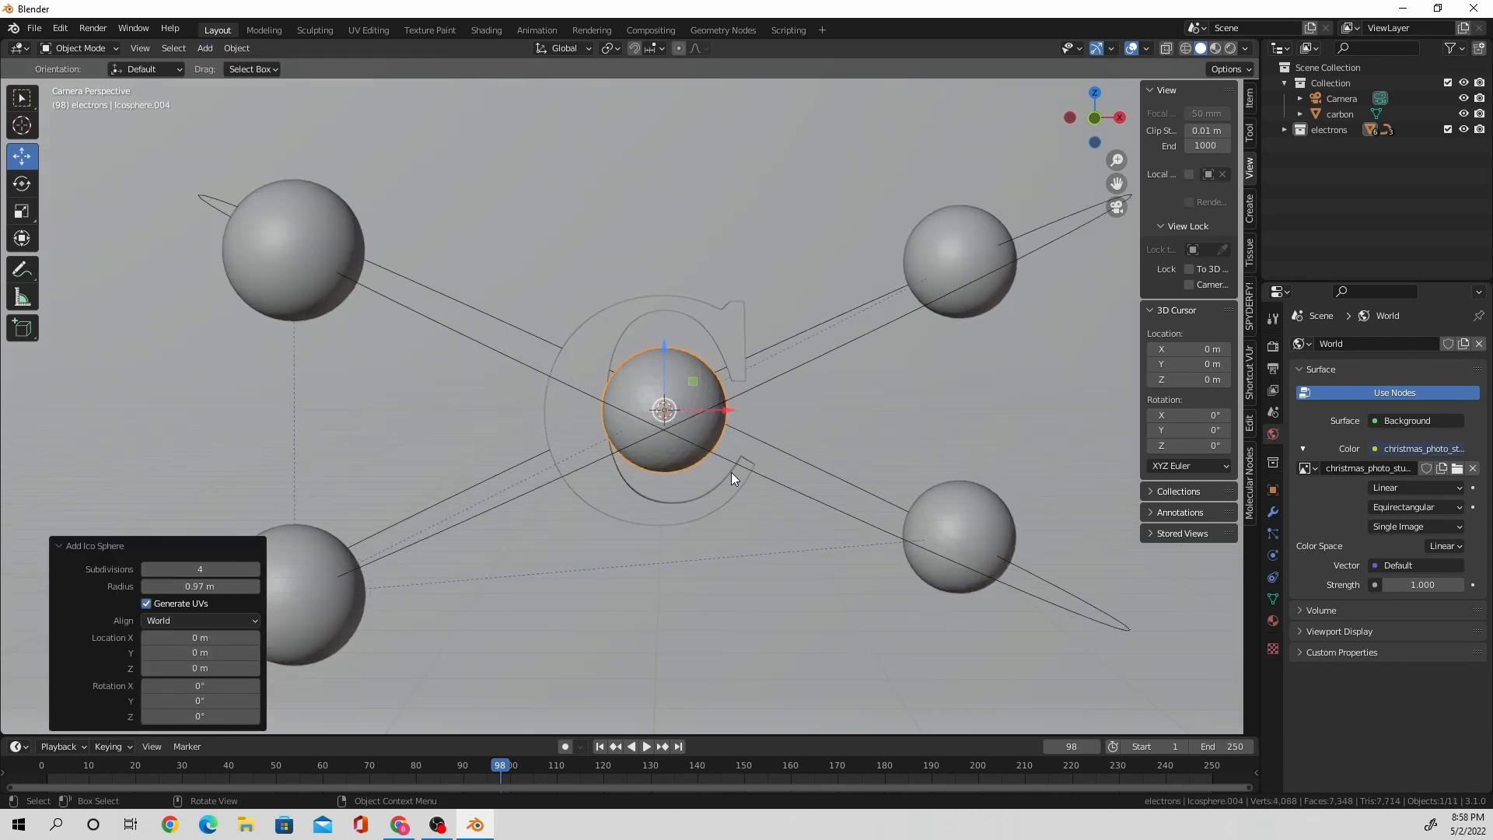
Scale the new central sphere down by a factor of 0.515 and again by about 0.55.
middle_drag(731, 472, 869, 460)
key(s)
click(757, 445)
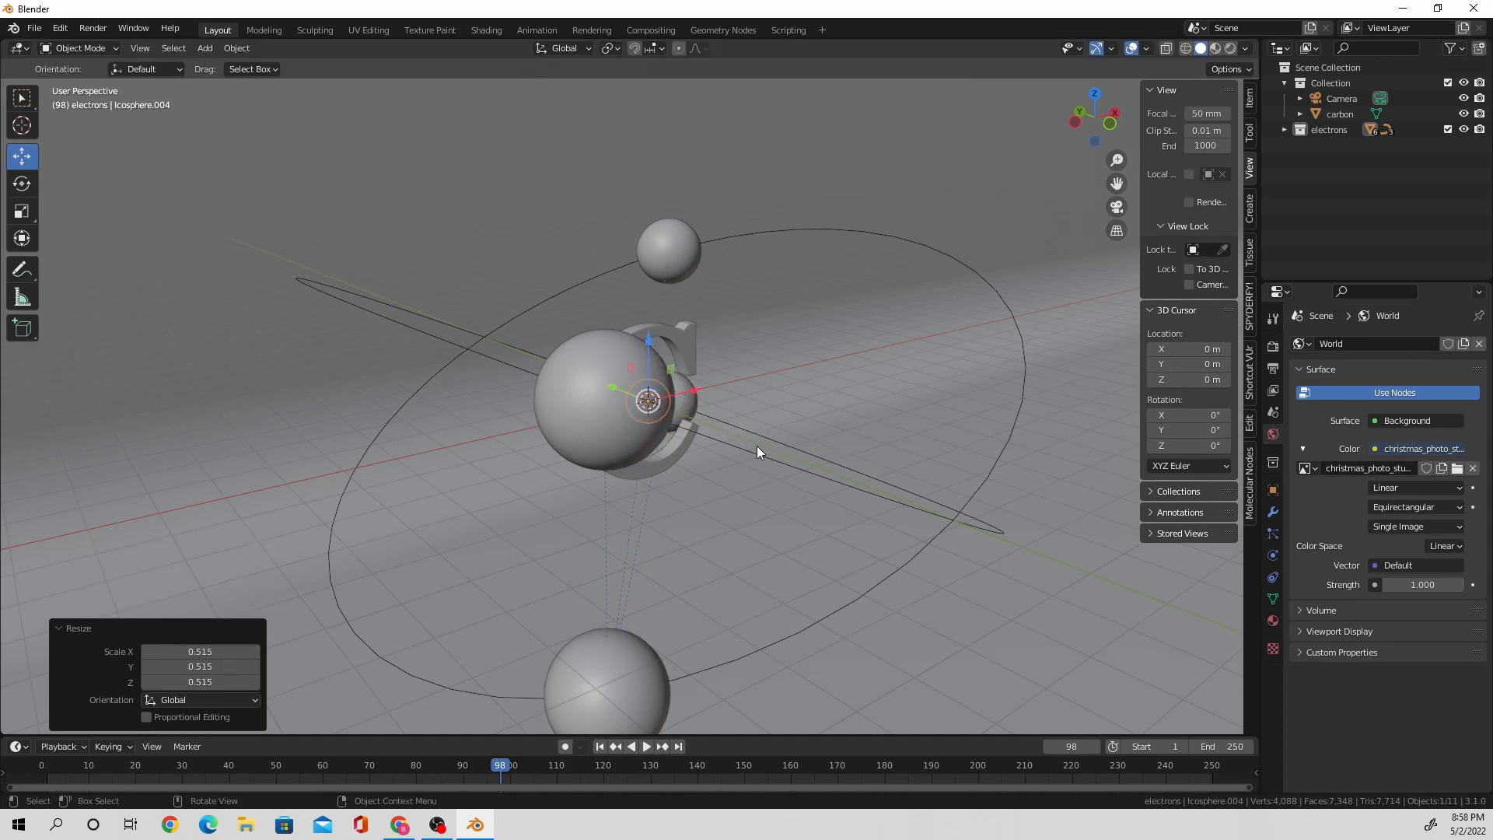
middle_drag(757, 445, 989, 516)
scroll(637, 452, up, 4)
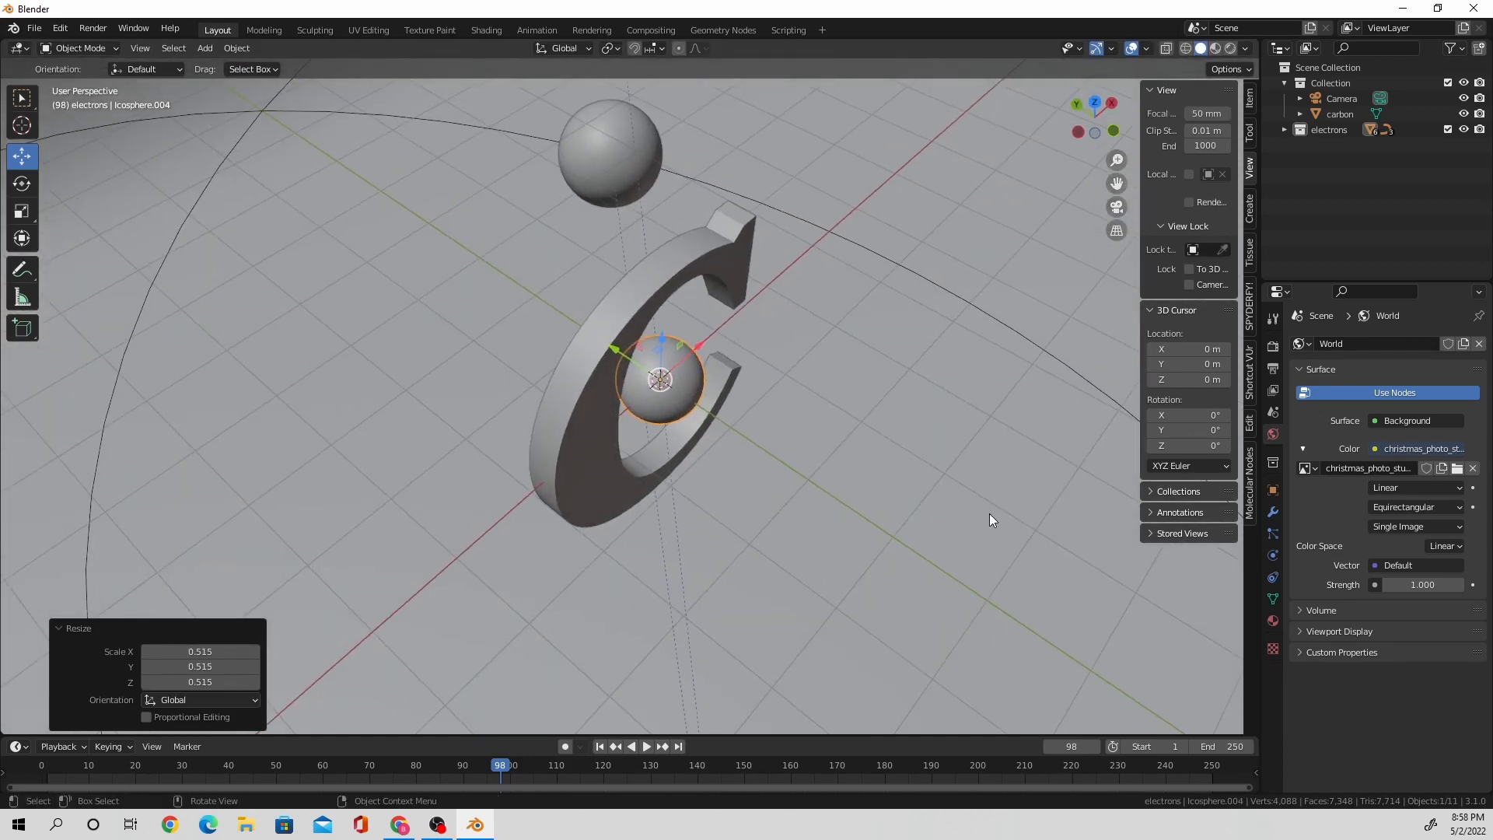
key(s)
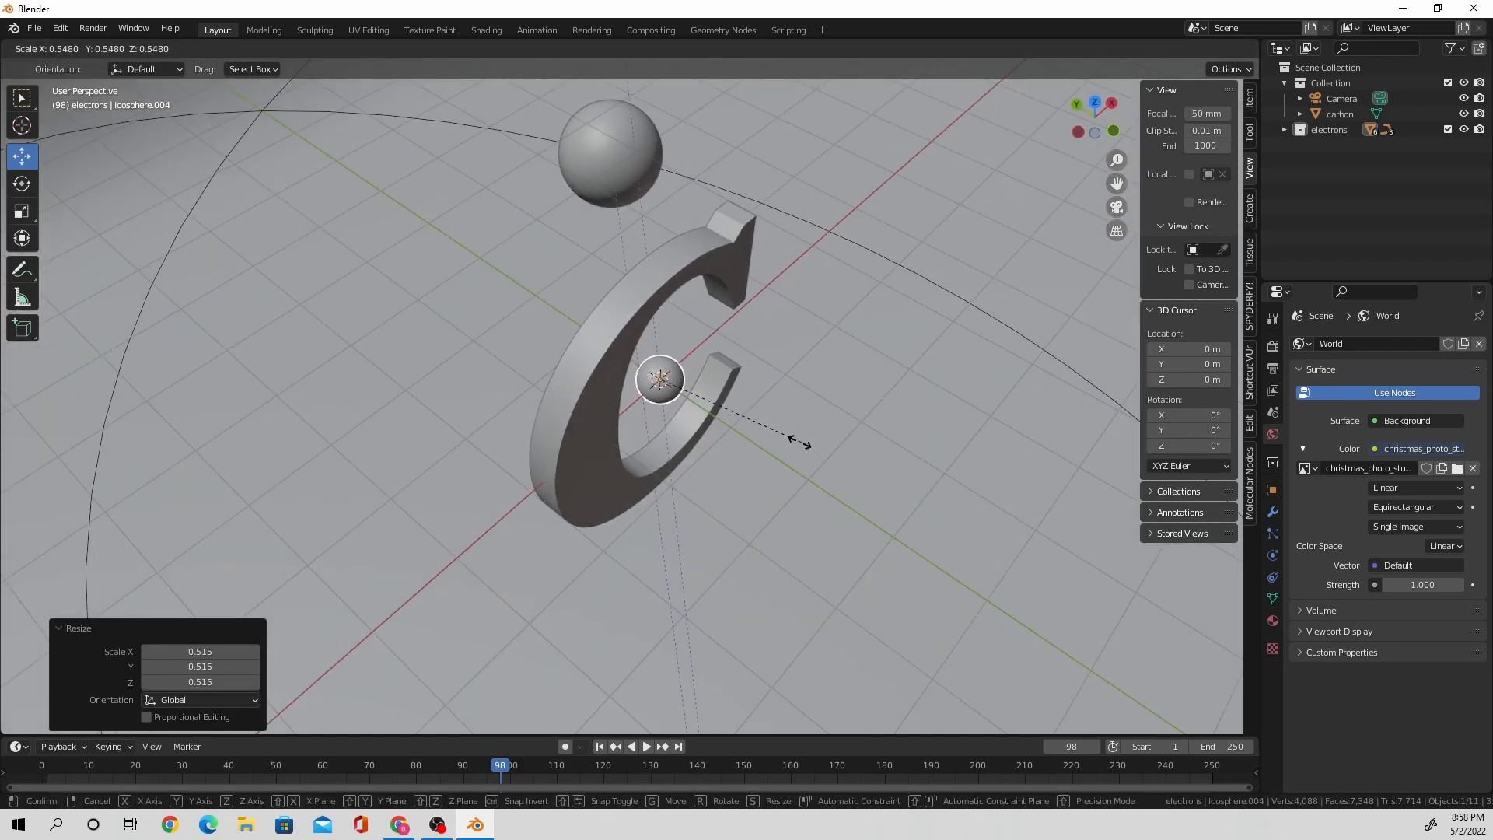
click(789, 441)
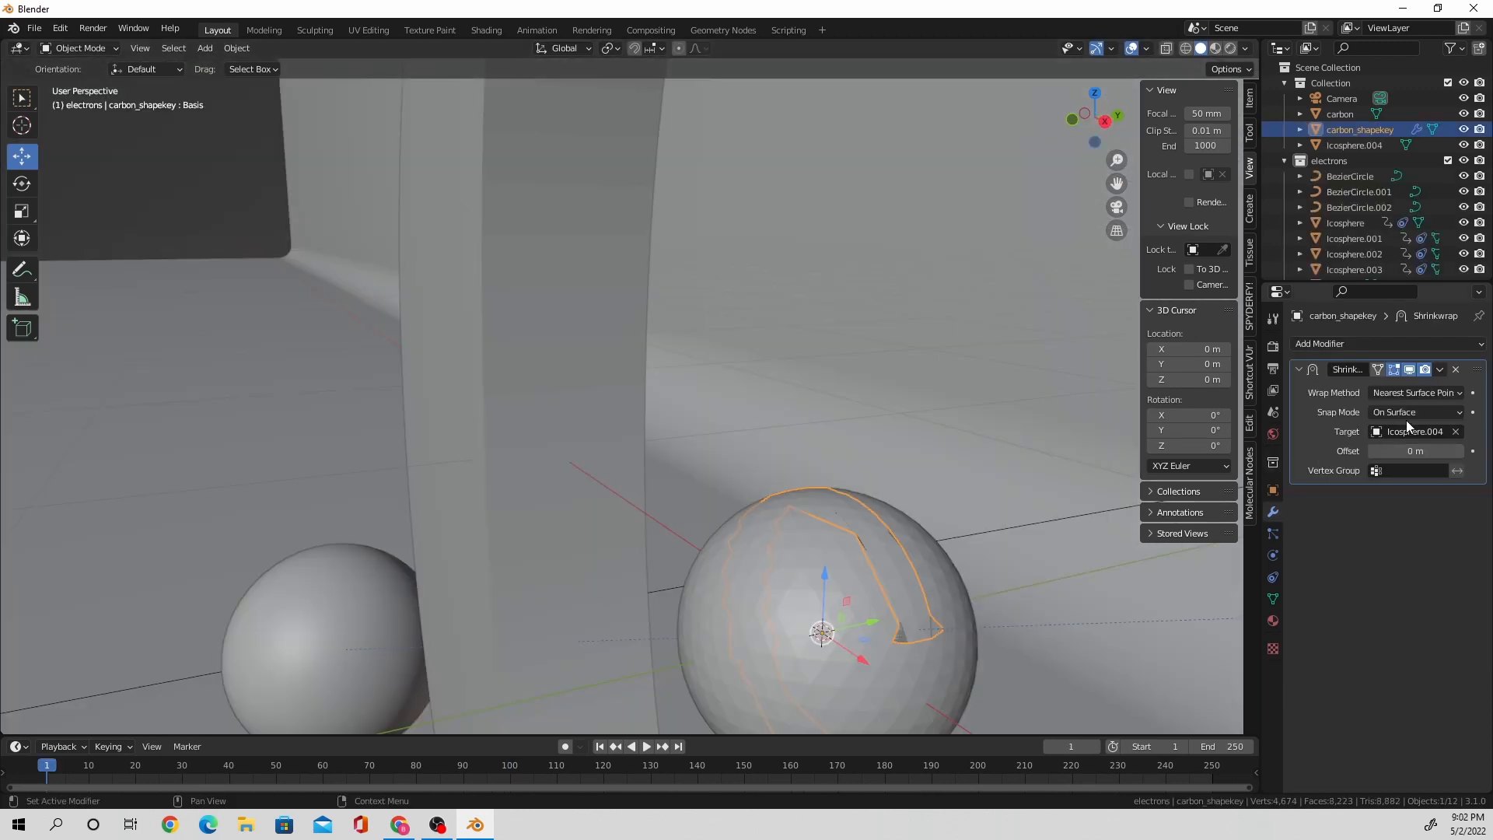
Try an offset of -0.12 m on carbon_shapekey's Shrinkwrap modifier and set its wrap method to Project.
mouse_move(1415, 451)
mouse_down()
mouse_move(1453, 451)
mouse_move(1404, 451)
mouse_up()
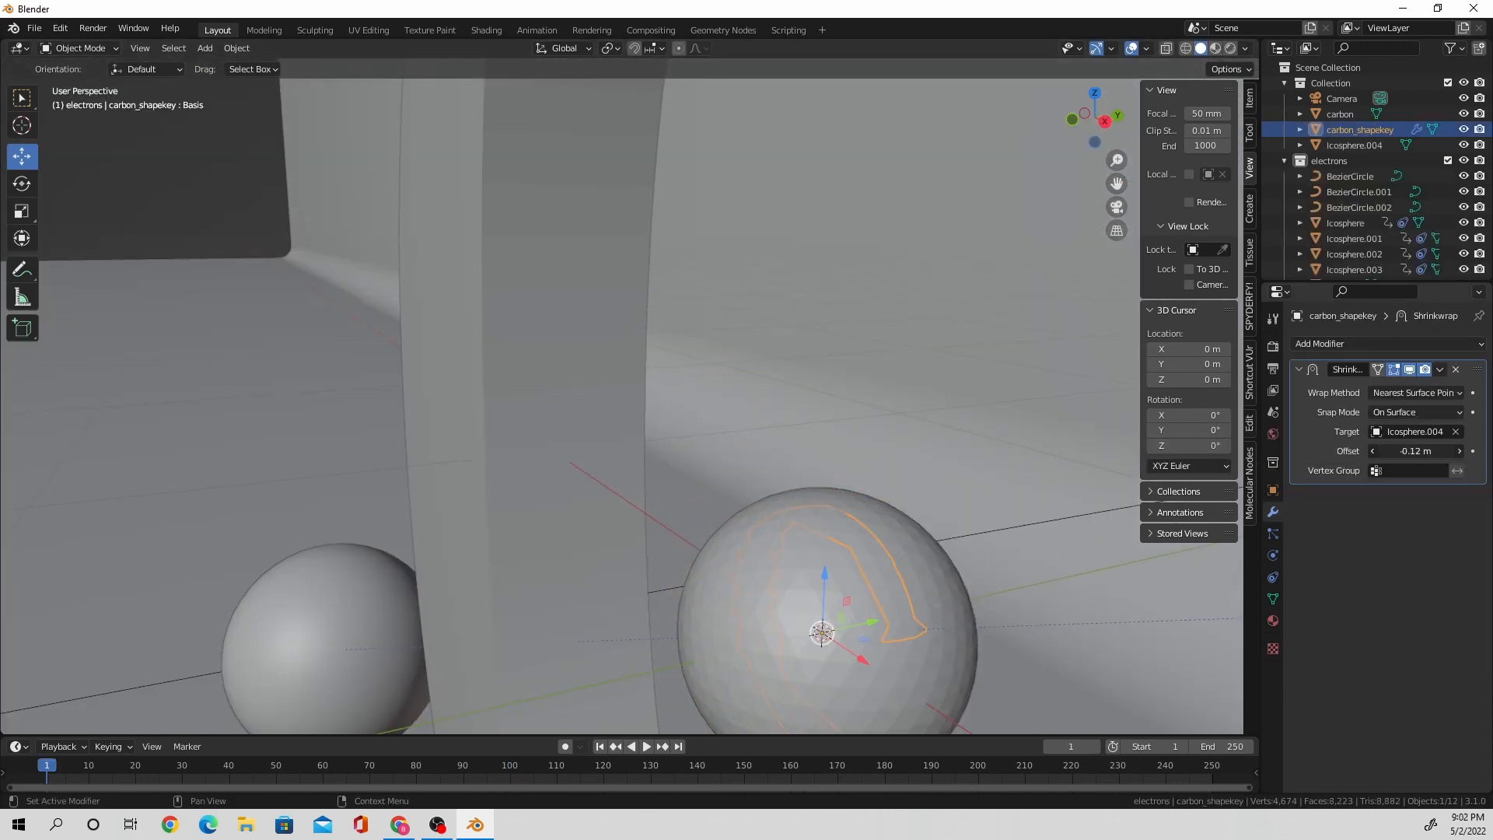
click(1413, 394)
click(1396, 428)
click(1407, 392)
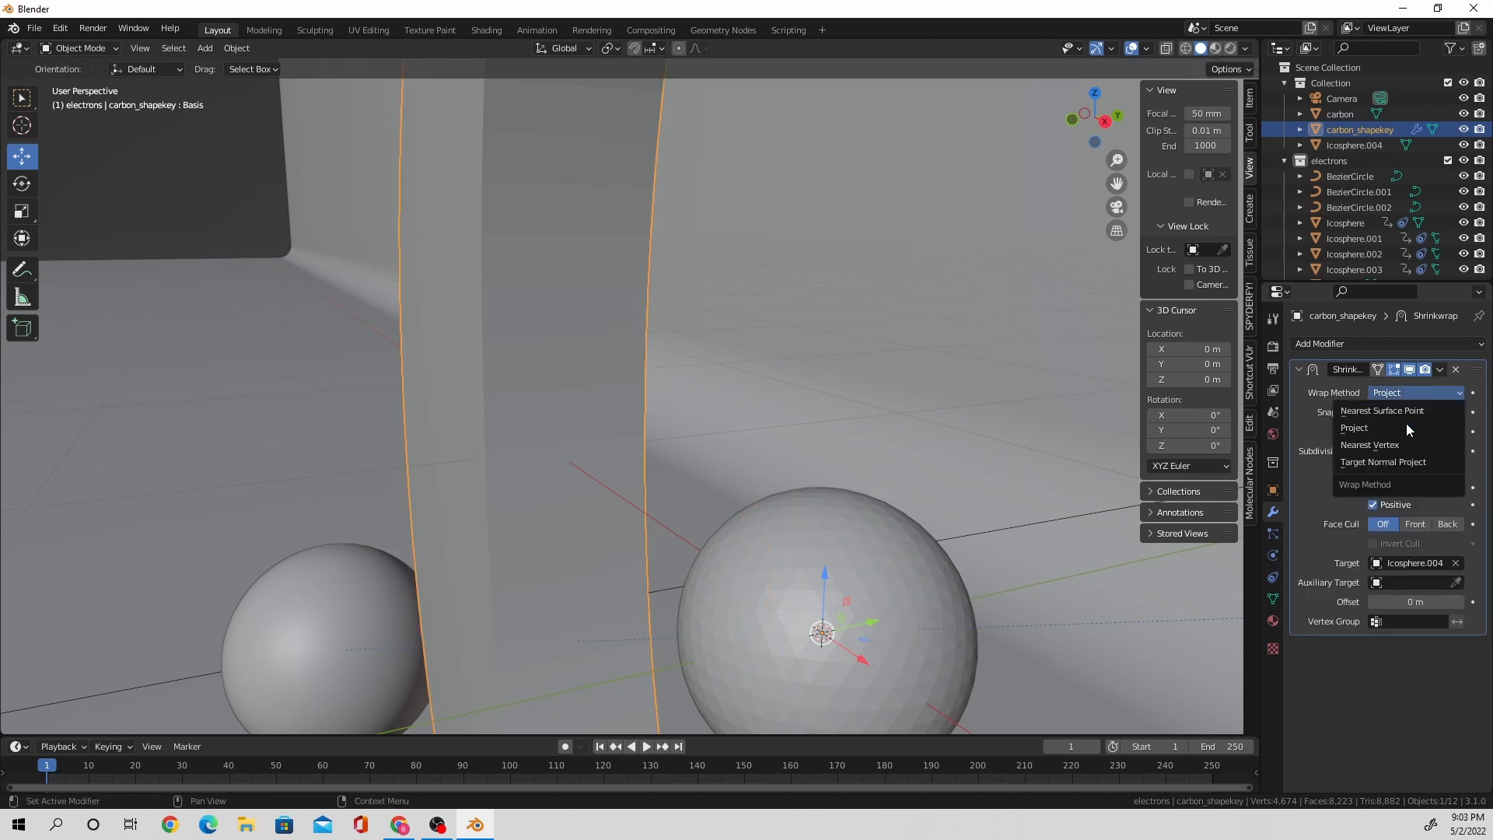
click(1405, 424)
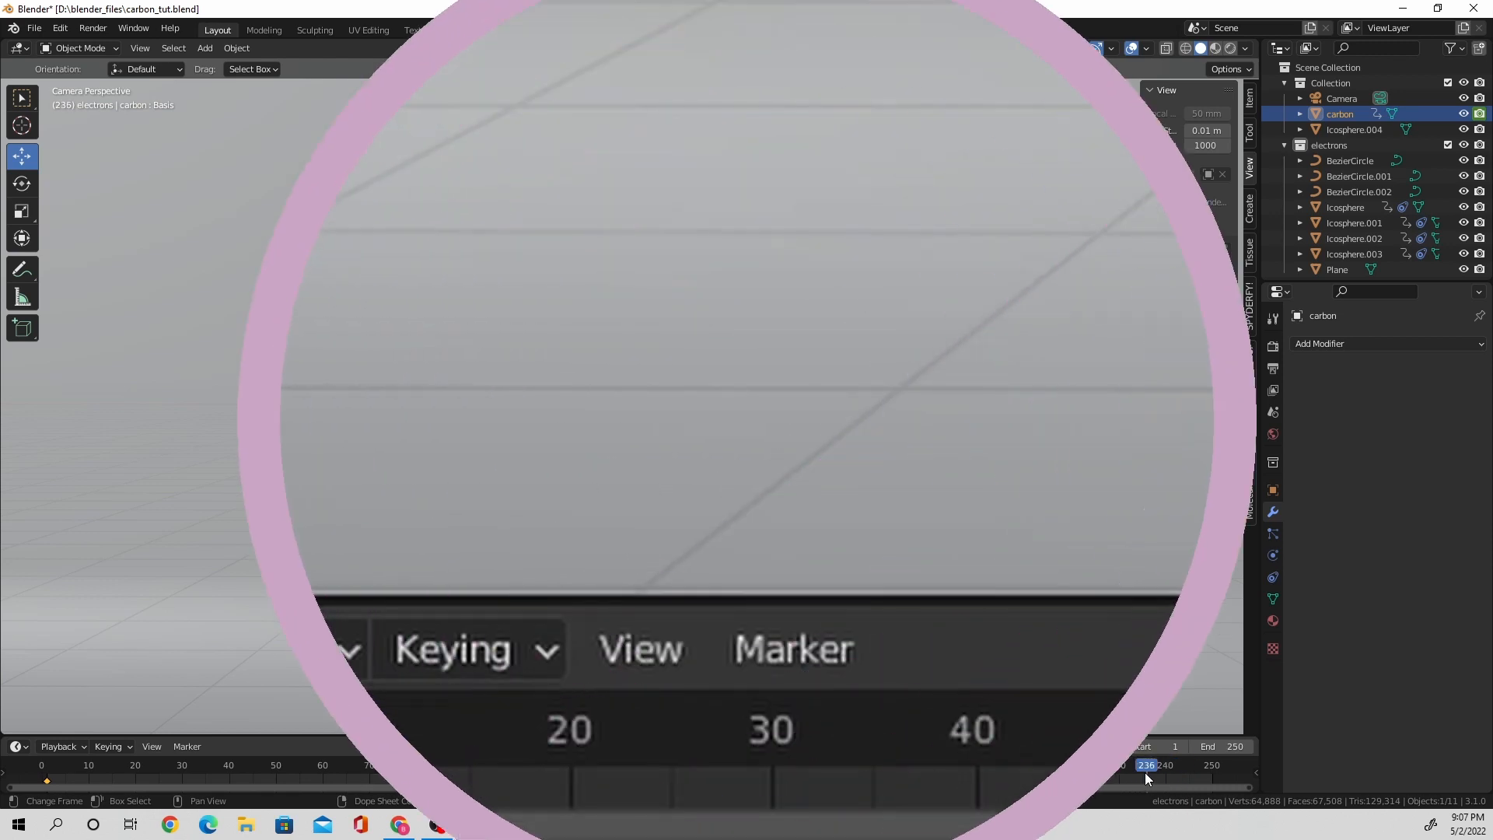
At frame 238, shrink the carbon letter by a factor of about 0.087 inside the central sphere and insert a Scale keyframe.
click(337, 636)
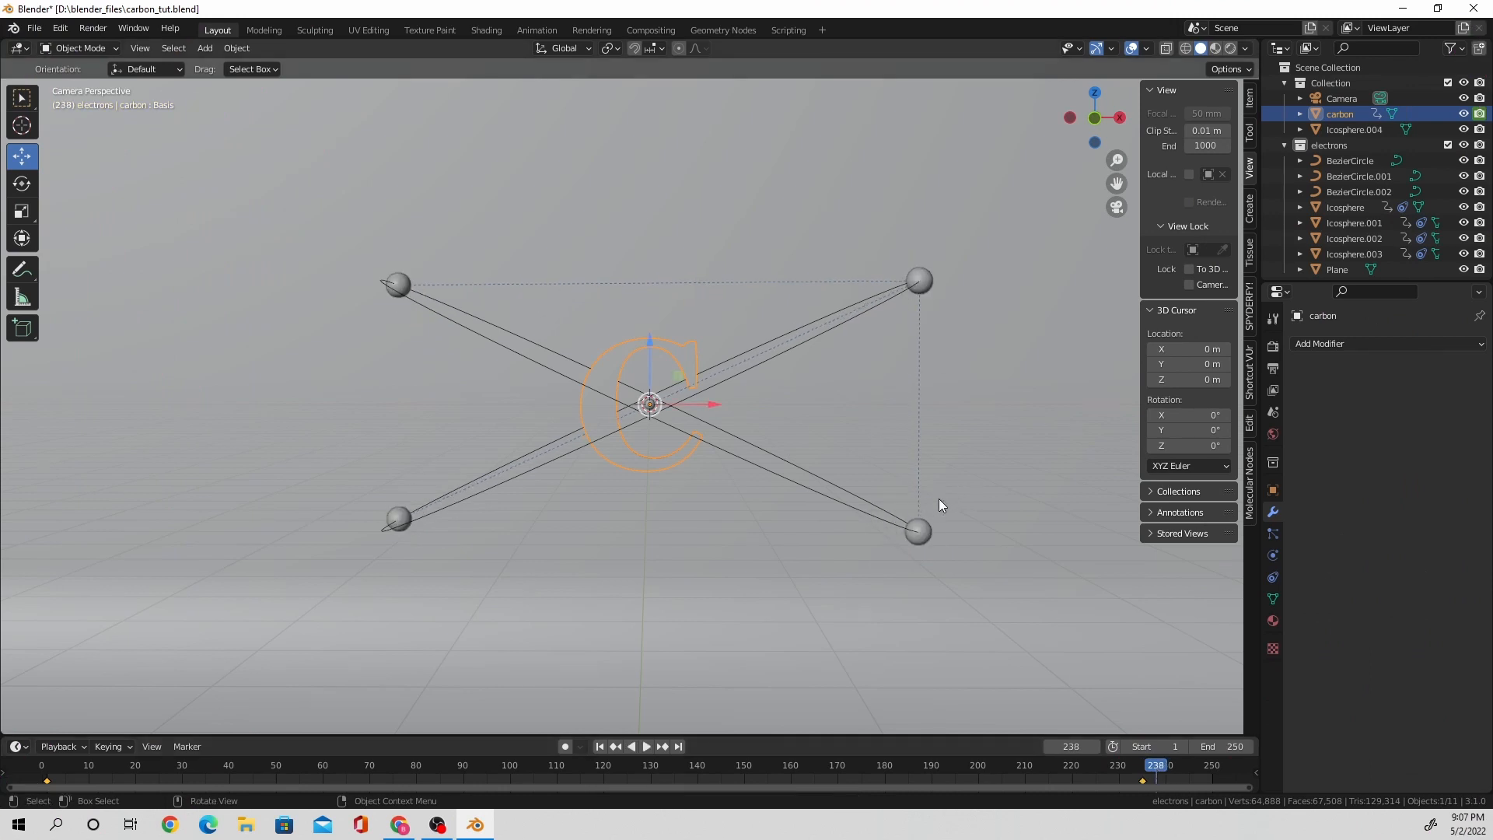
key(s)
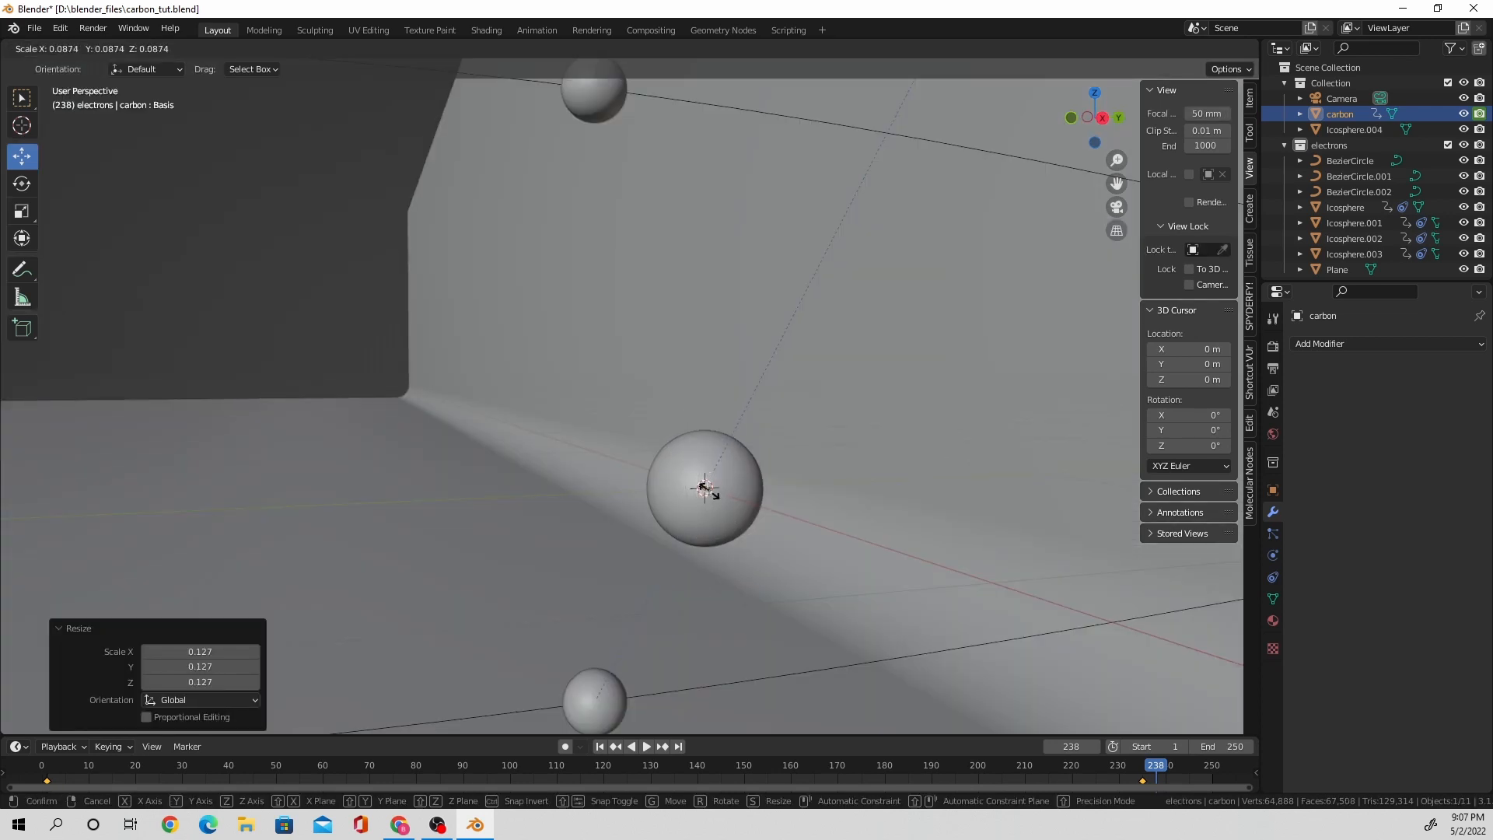
click(709, 491)
click(120, 748)
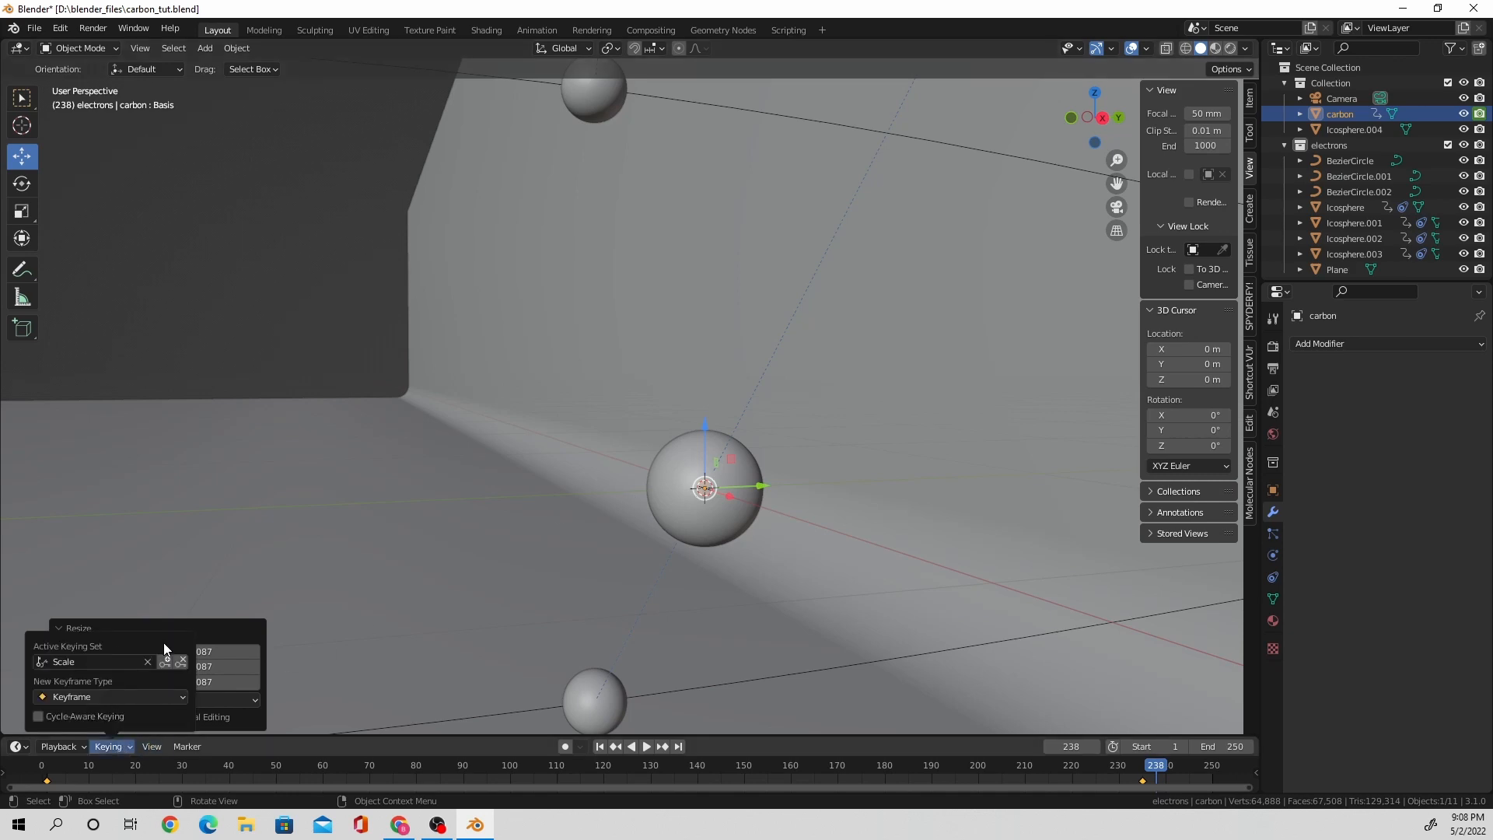
click(172, 661)
Select the central sphere and scale it down by a factor of about 0.058 at frame 238.
scroll(855, 544, down, 2)
middle_drag(859, 546, 982, 562)
click(810, 488)
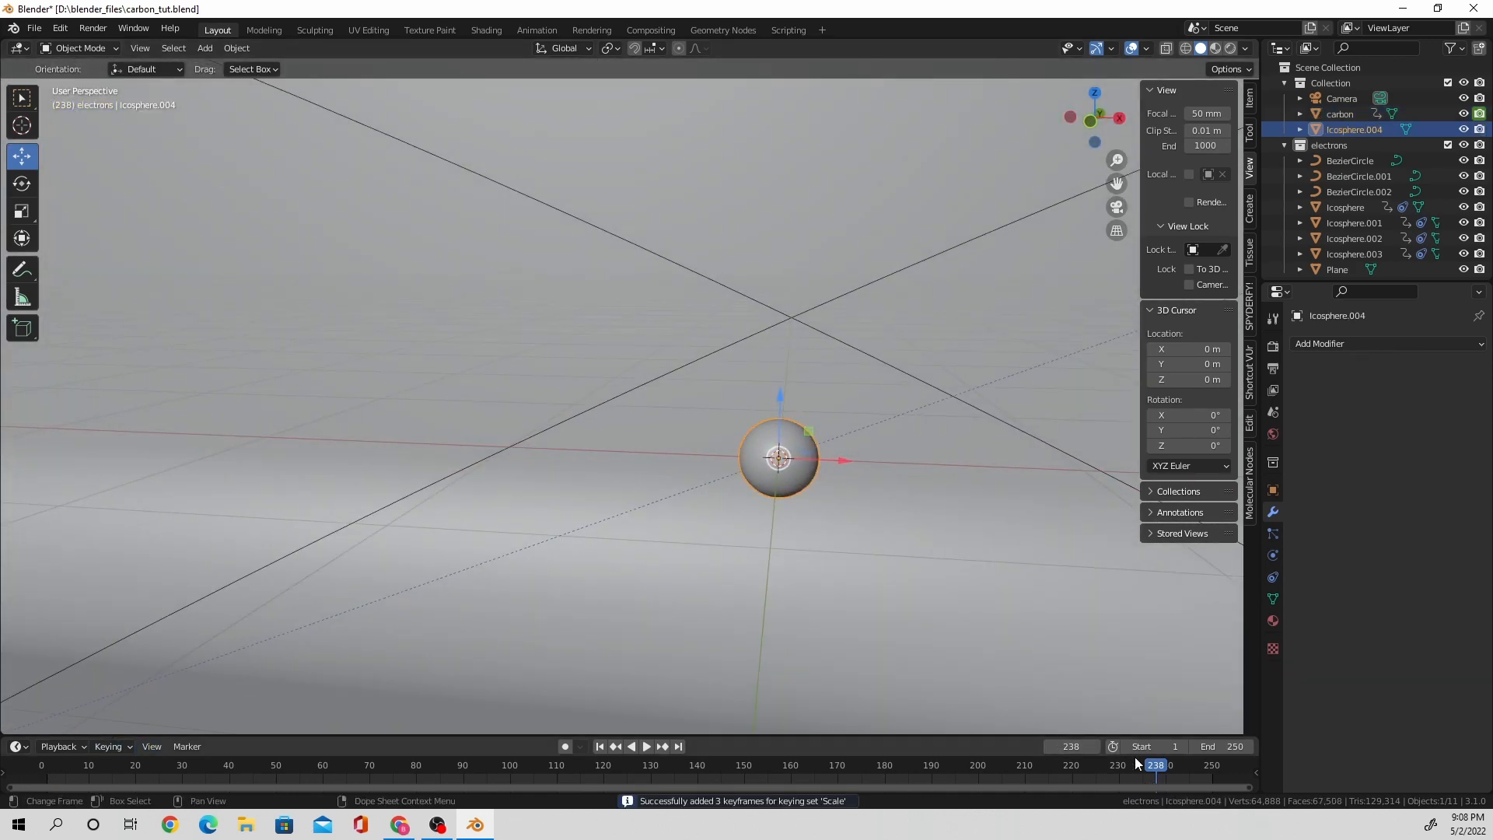
mouse_move(1136, 759)
mouse_down()
mouse_move(776, 738)
mouse_move(1158, 768)
mouse_up()
key(space)
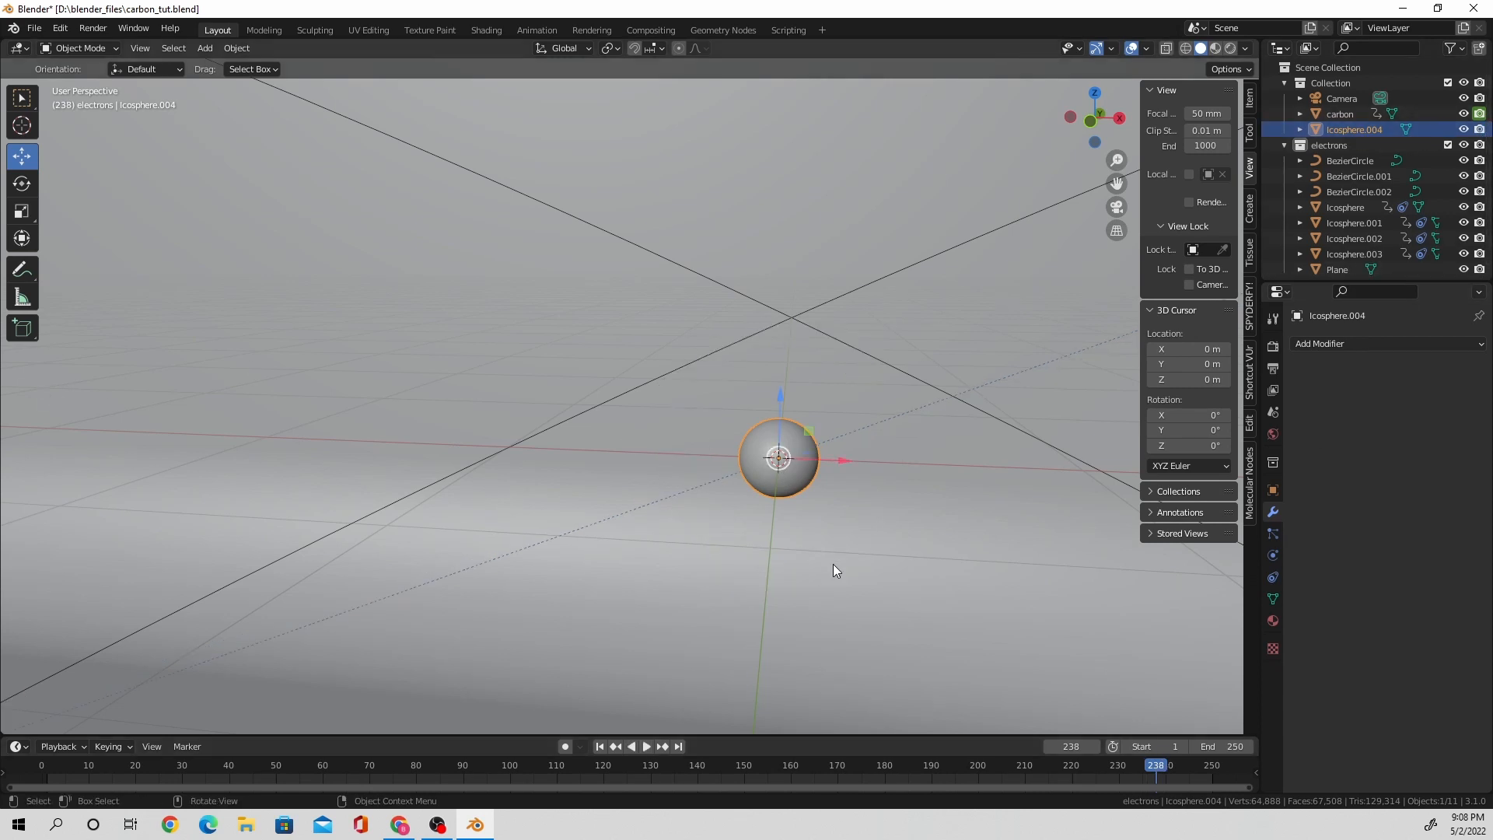
key(s)
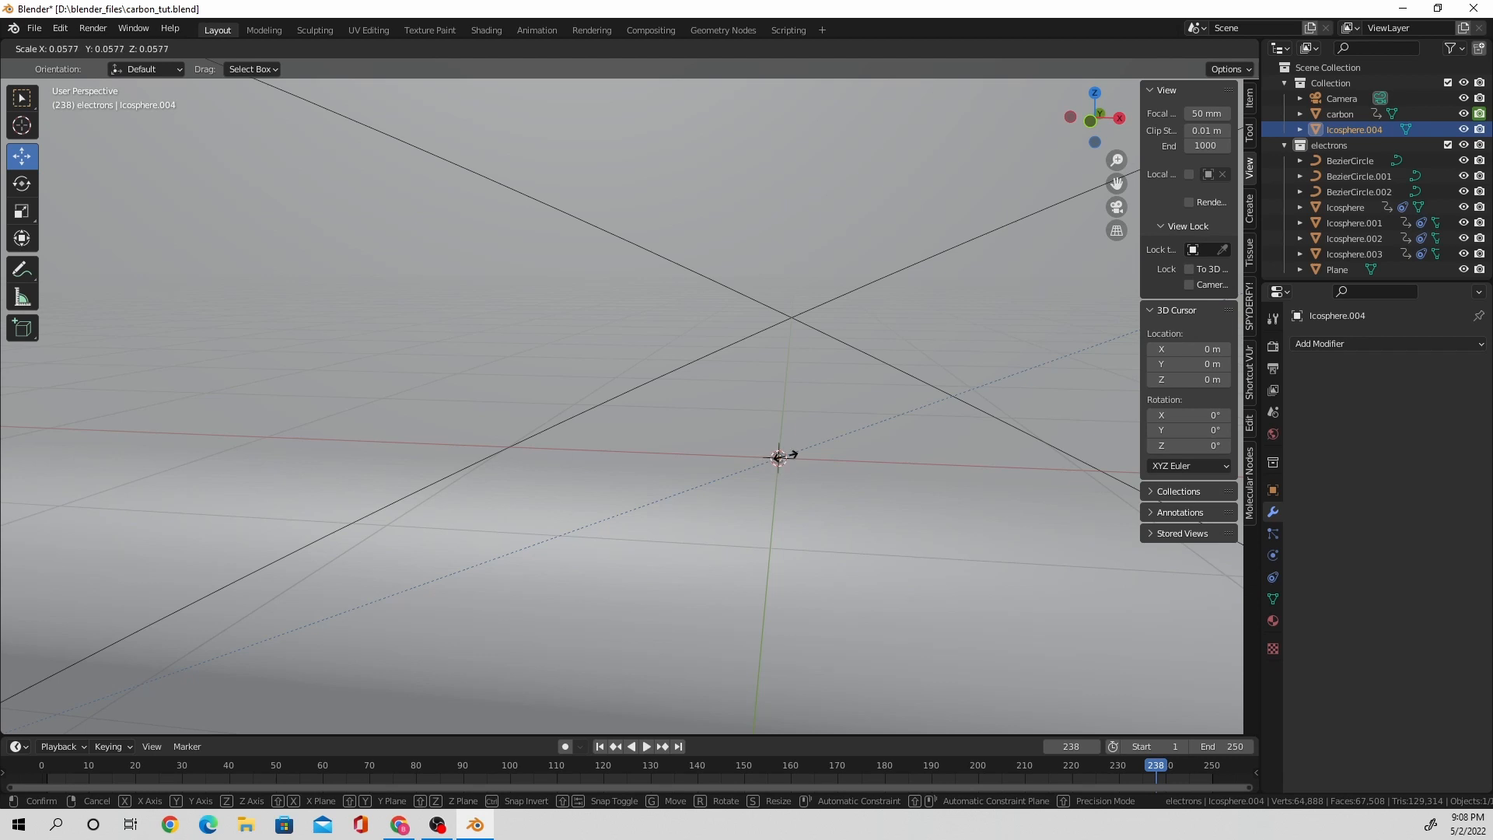
click(792, 454)
scroll(956, 525, up, 3)
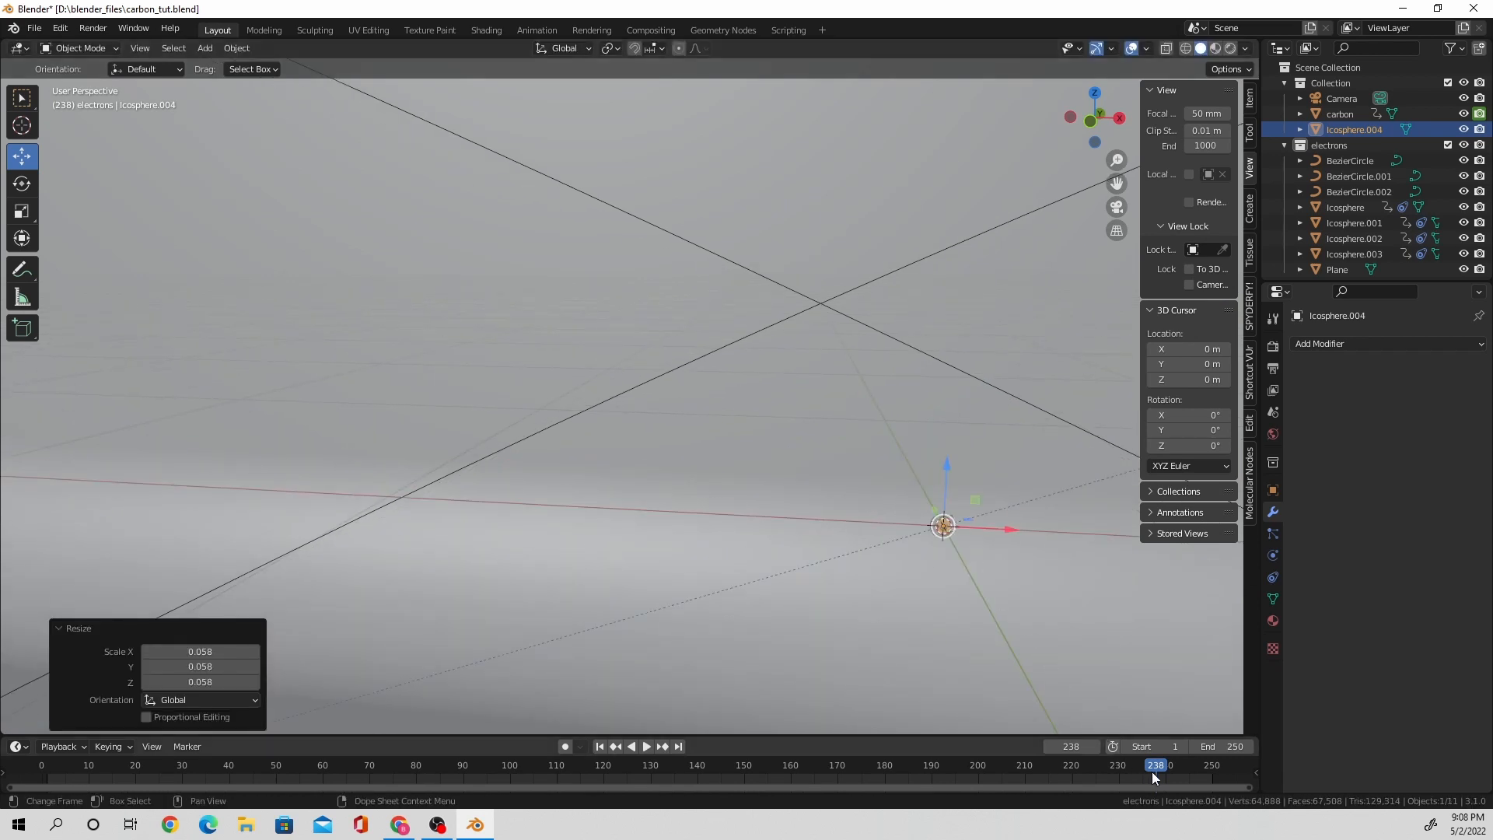
Go to frame 239 and enlarge the central sphere by a factor of about 2.41.
drag(1152, 775, 1160, 768)
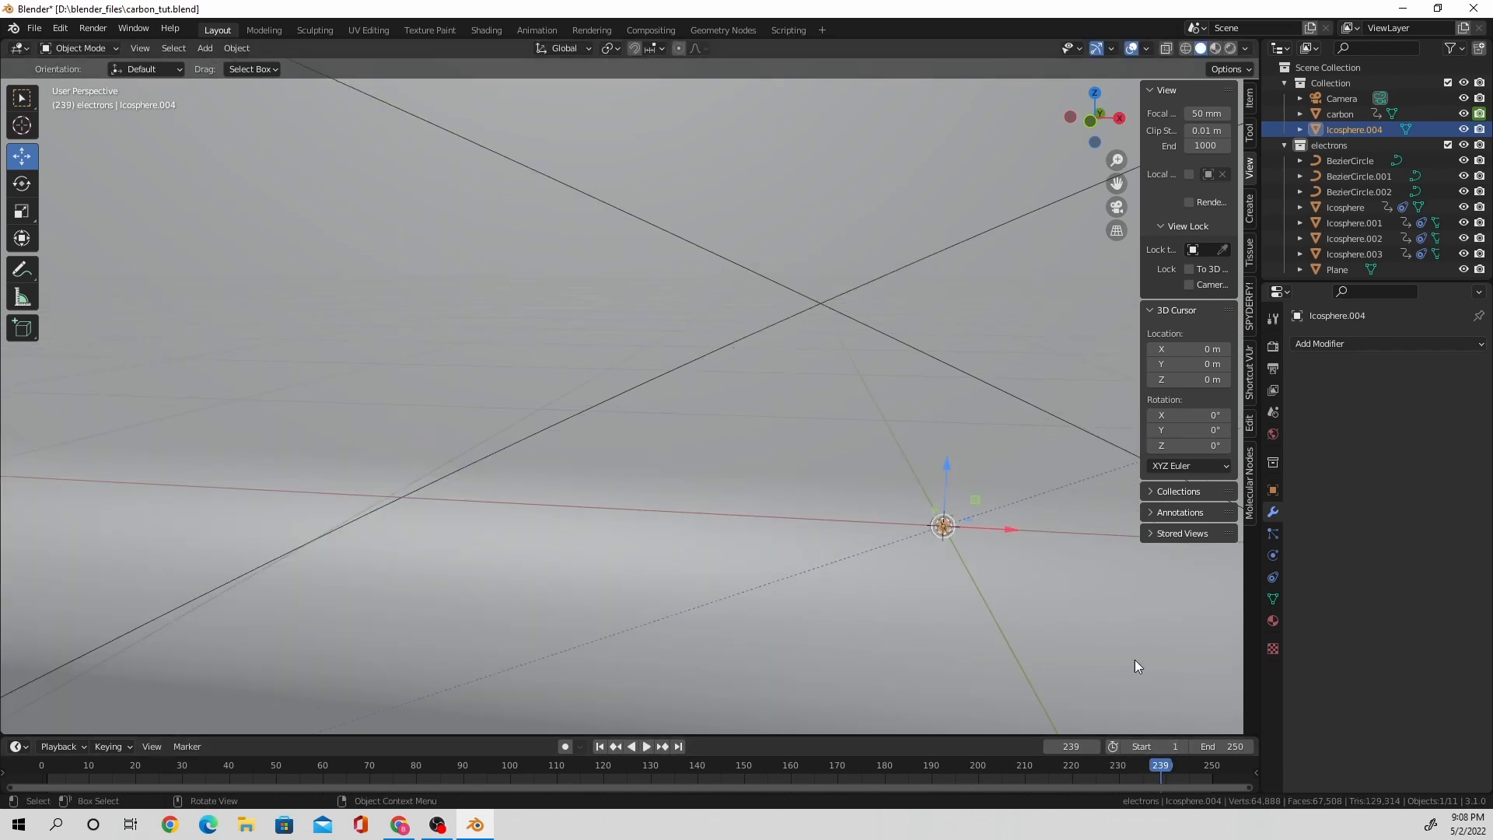
key(s)
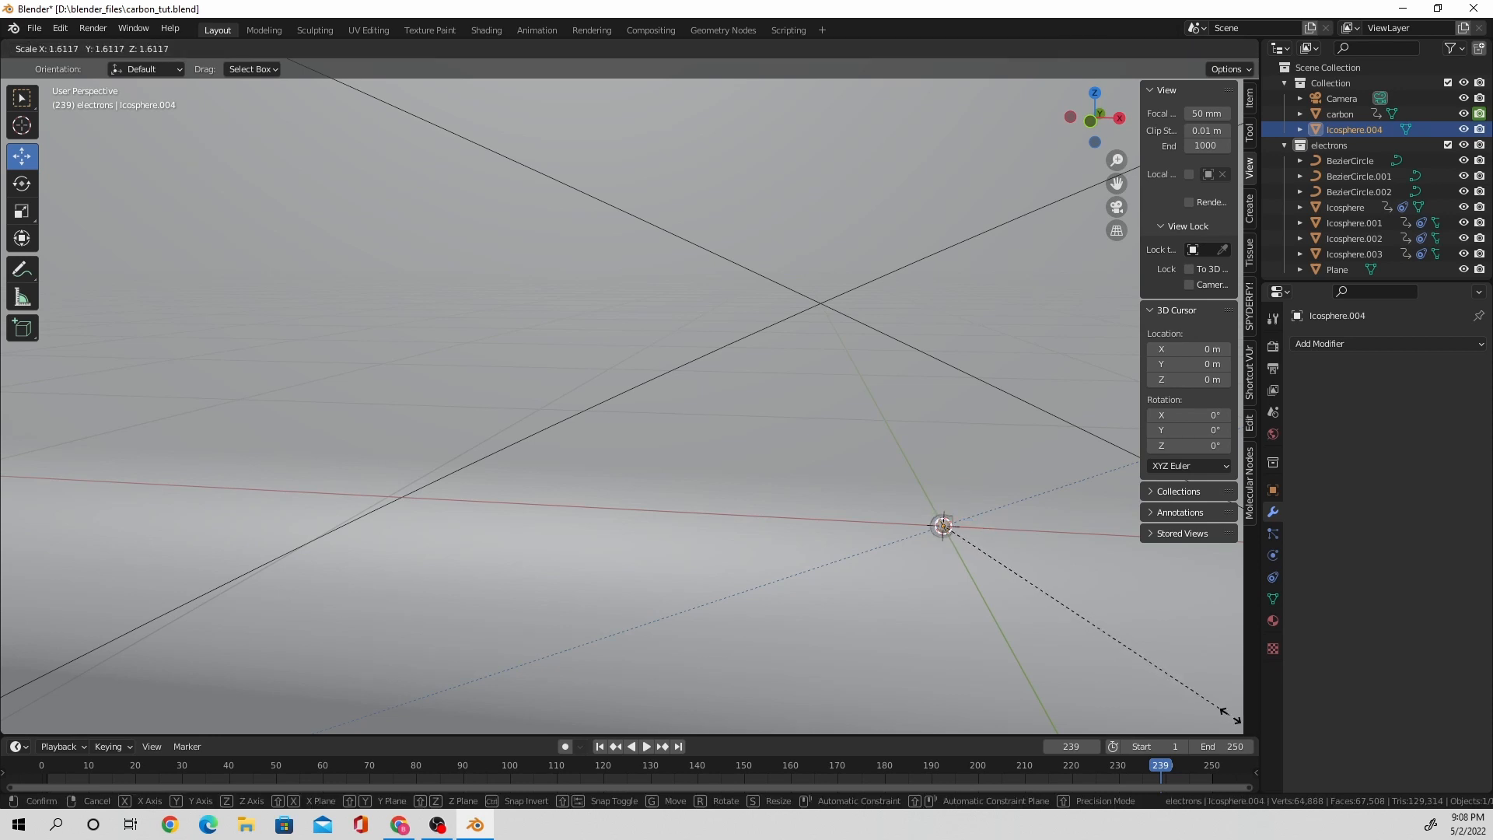
click(108, 148)
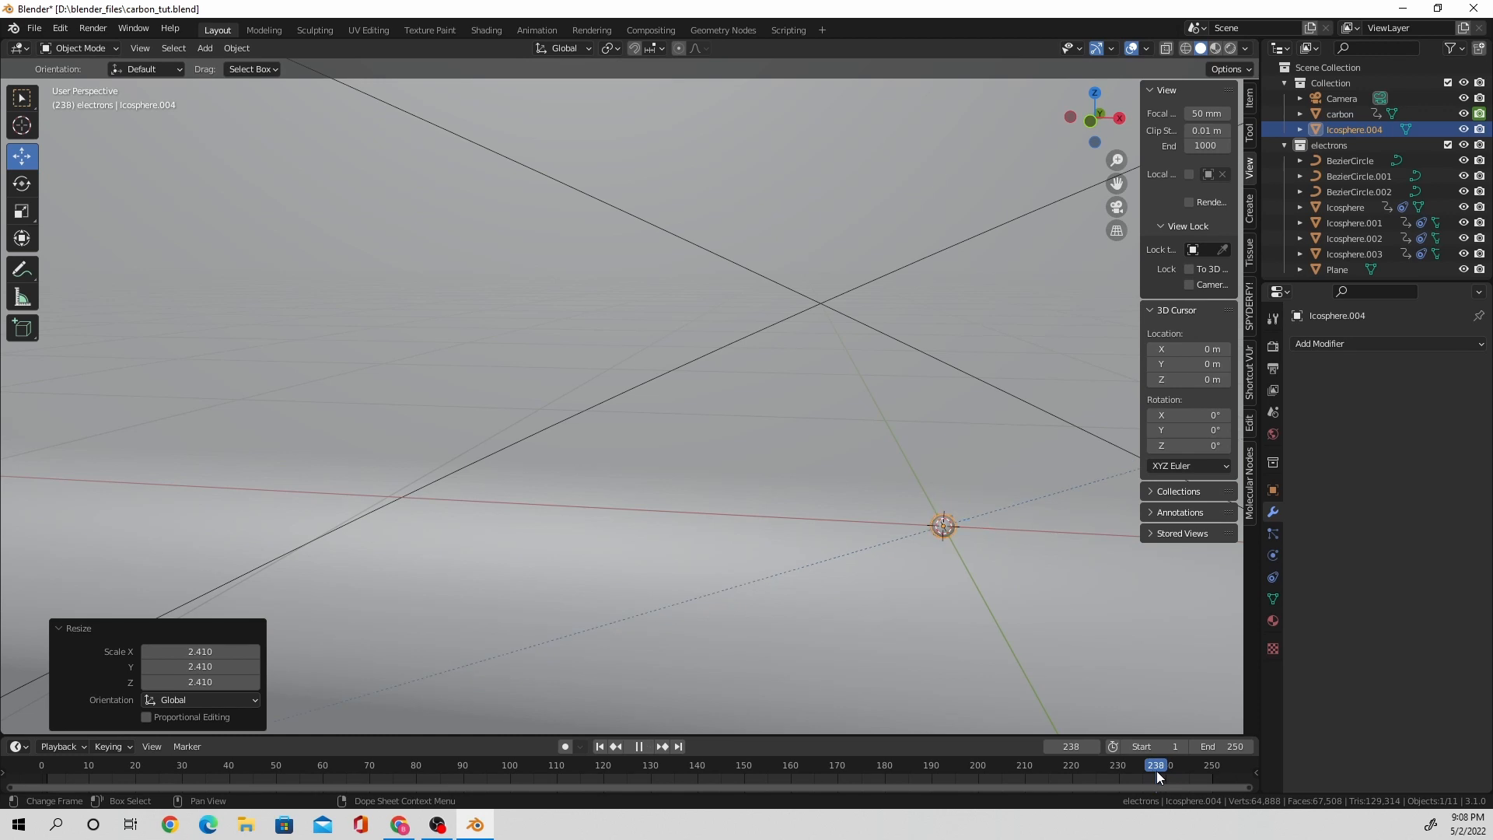
Insert a keyframe on the central sphere's Disable in Renders setting at frame 238.
key(space)
right_click(1483, 134)
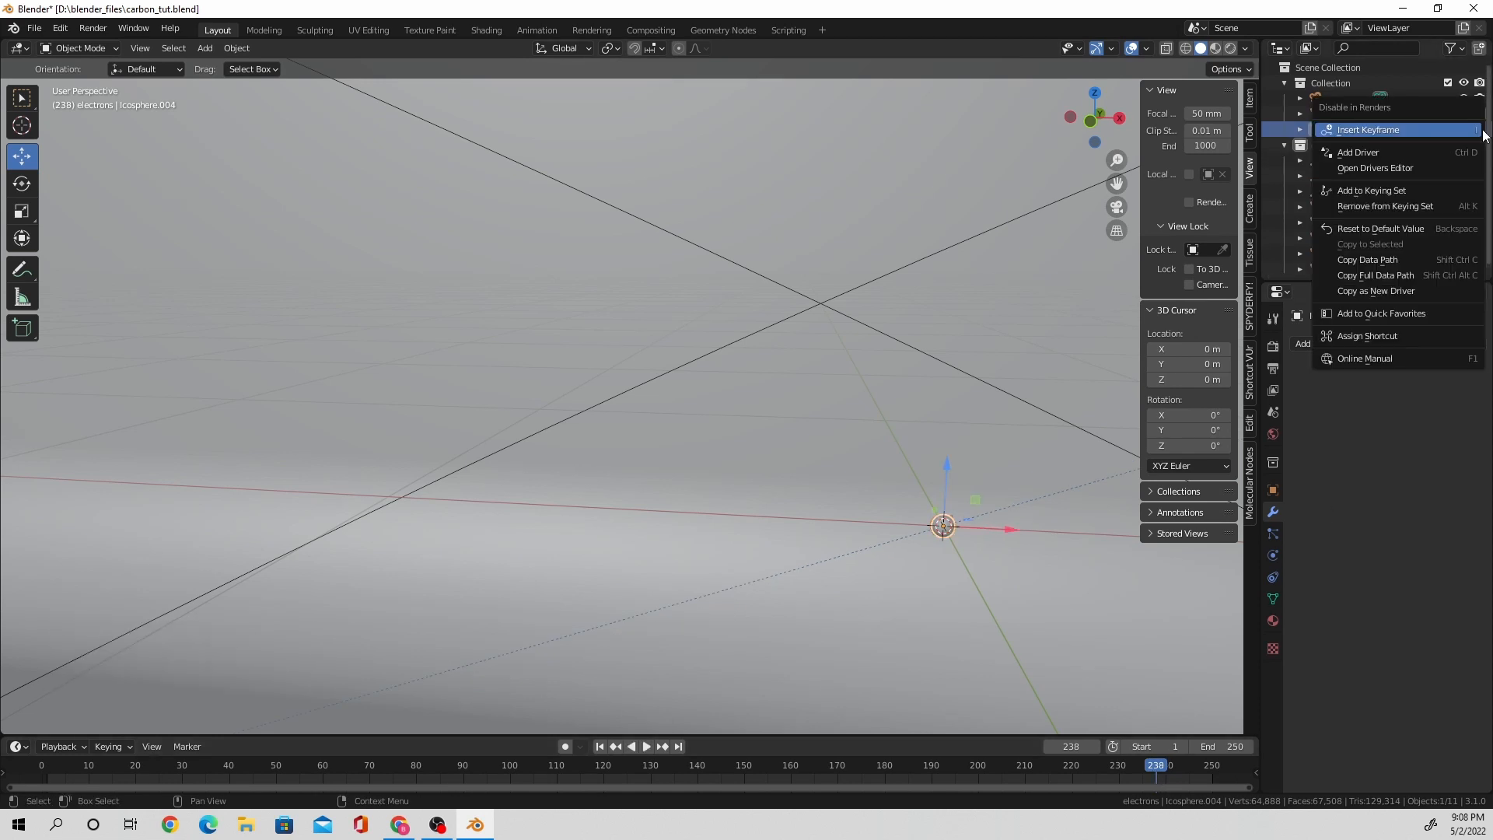
click(1473, 131)
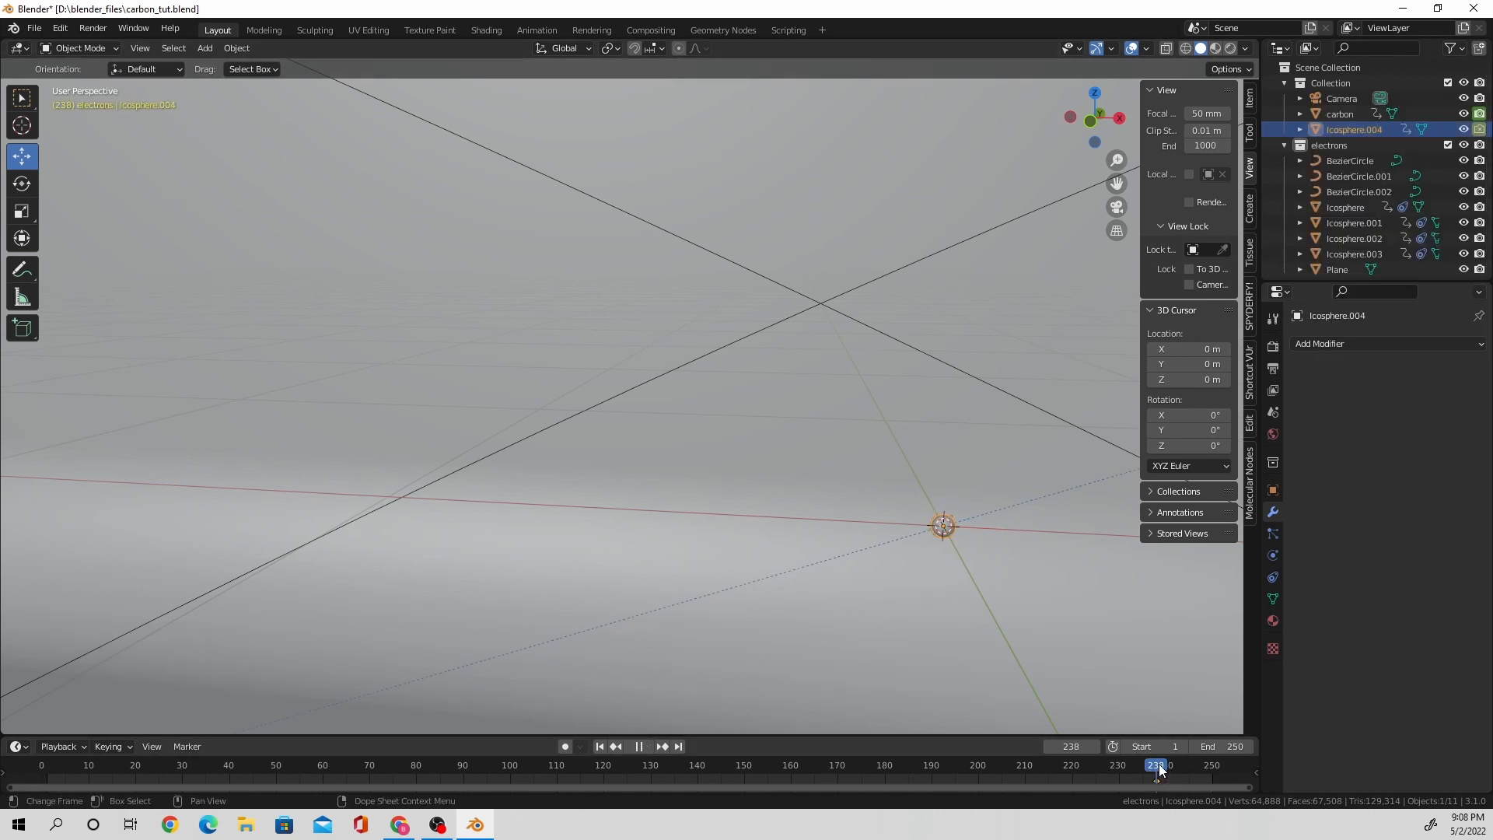
Insert a further keyframe on the Disable in Renders setting of Icosphere.004, the central sphere.
right_click(1482, 132)
click(1430, 138)
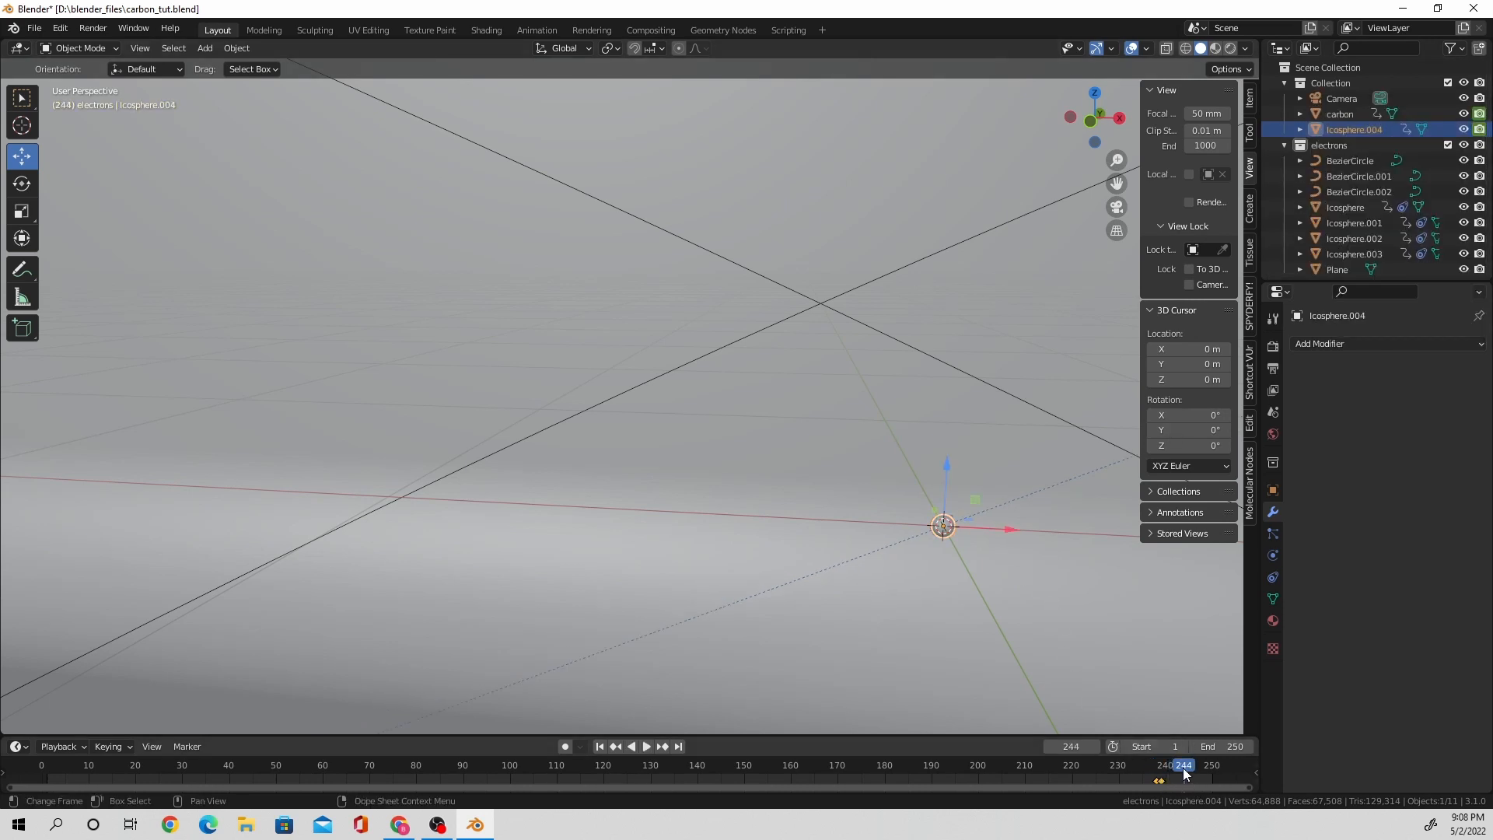
Try to enlarge the central sphere by a factor of about 6.65 at frame 240 in the front view.
middle_drag(967, 455, 989, 382)
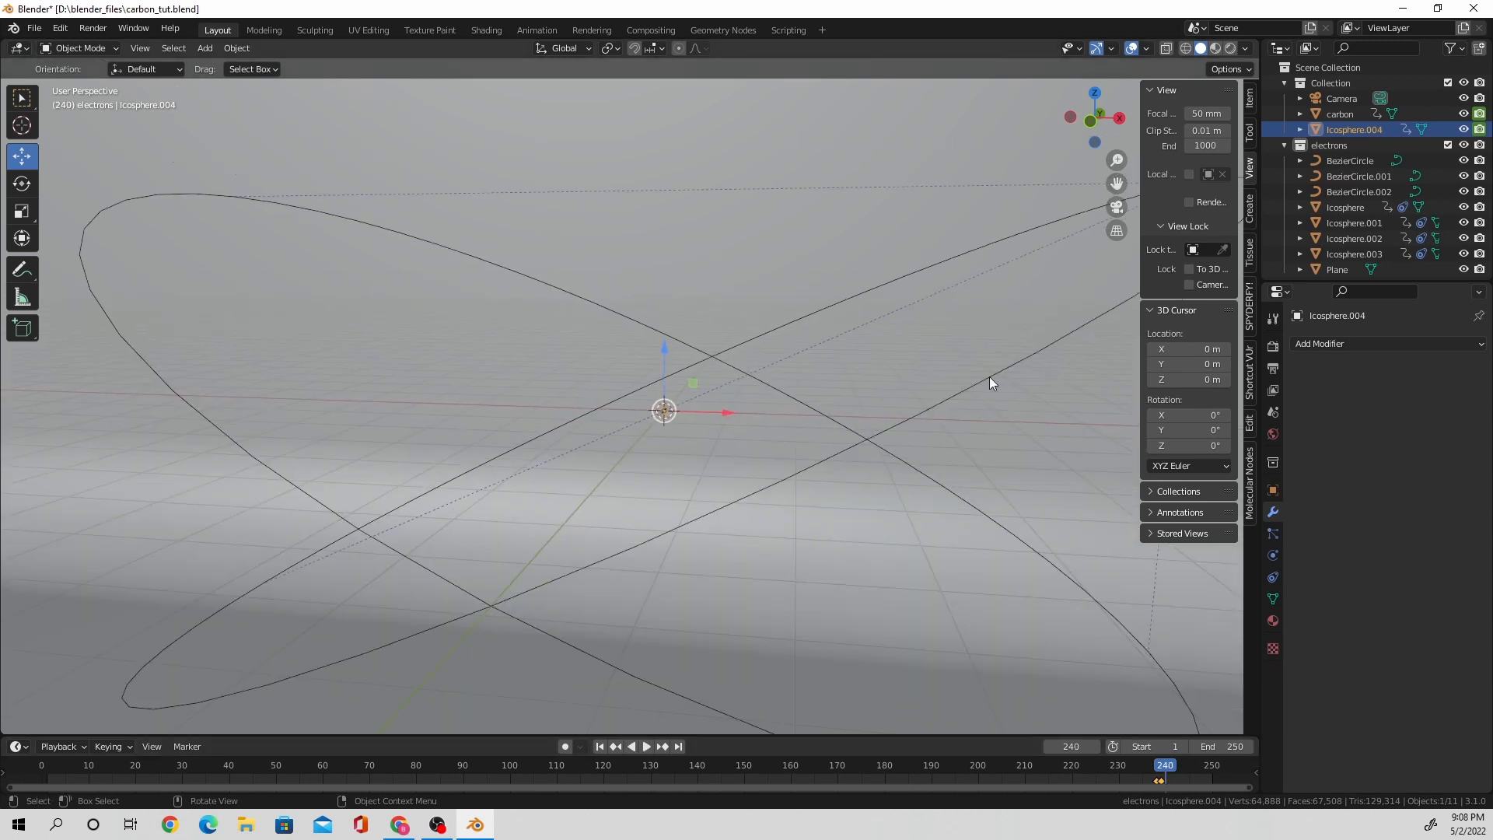
click(1088, 122)
key(s)
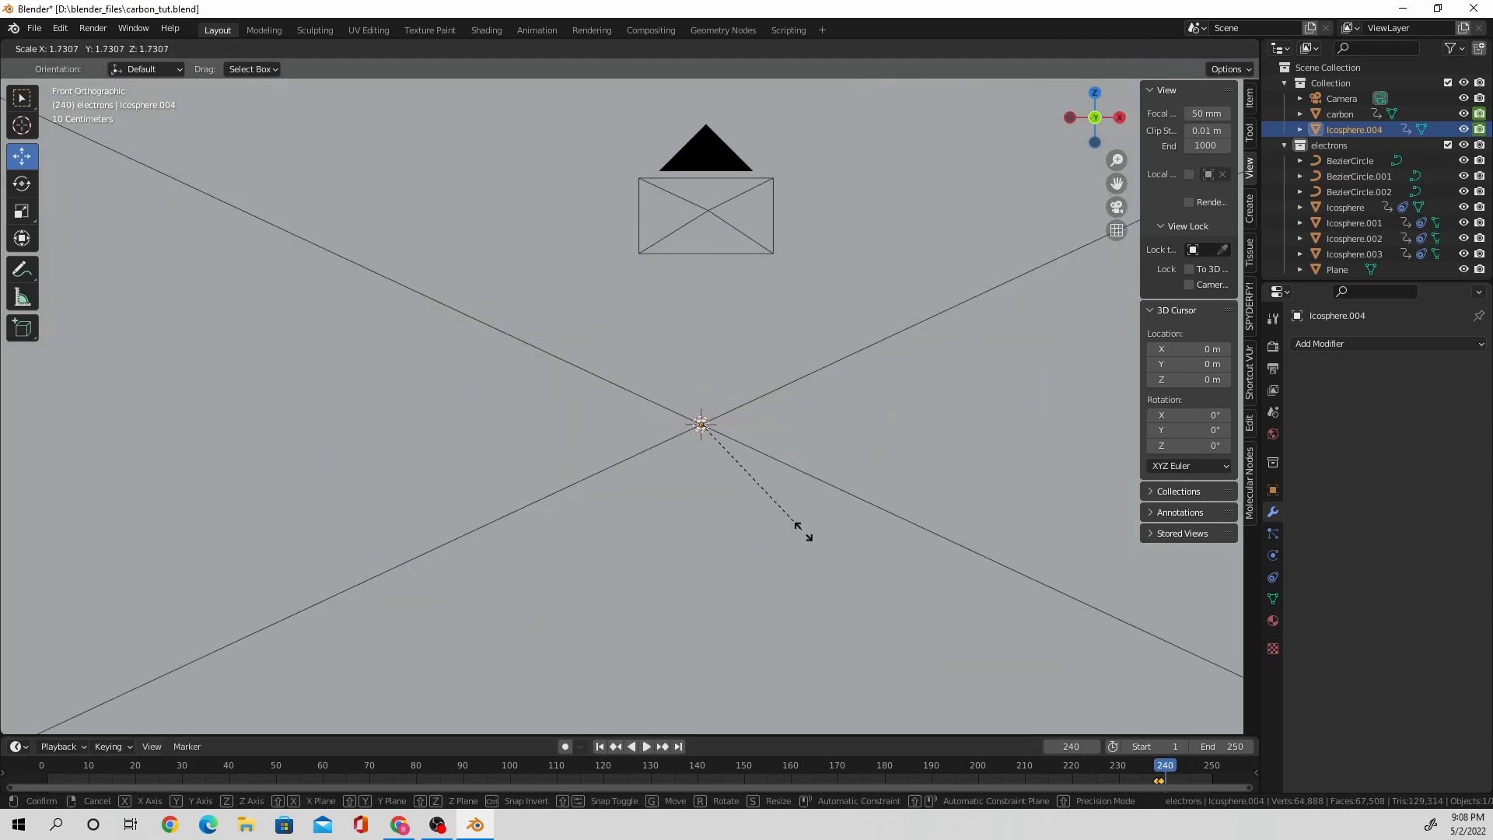
click(1175, 725)
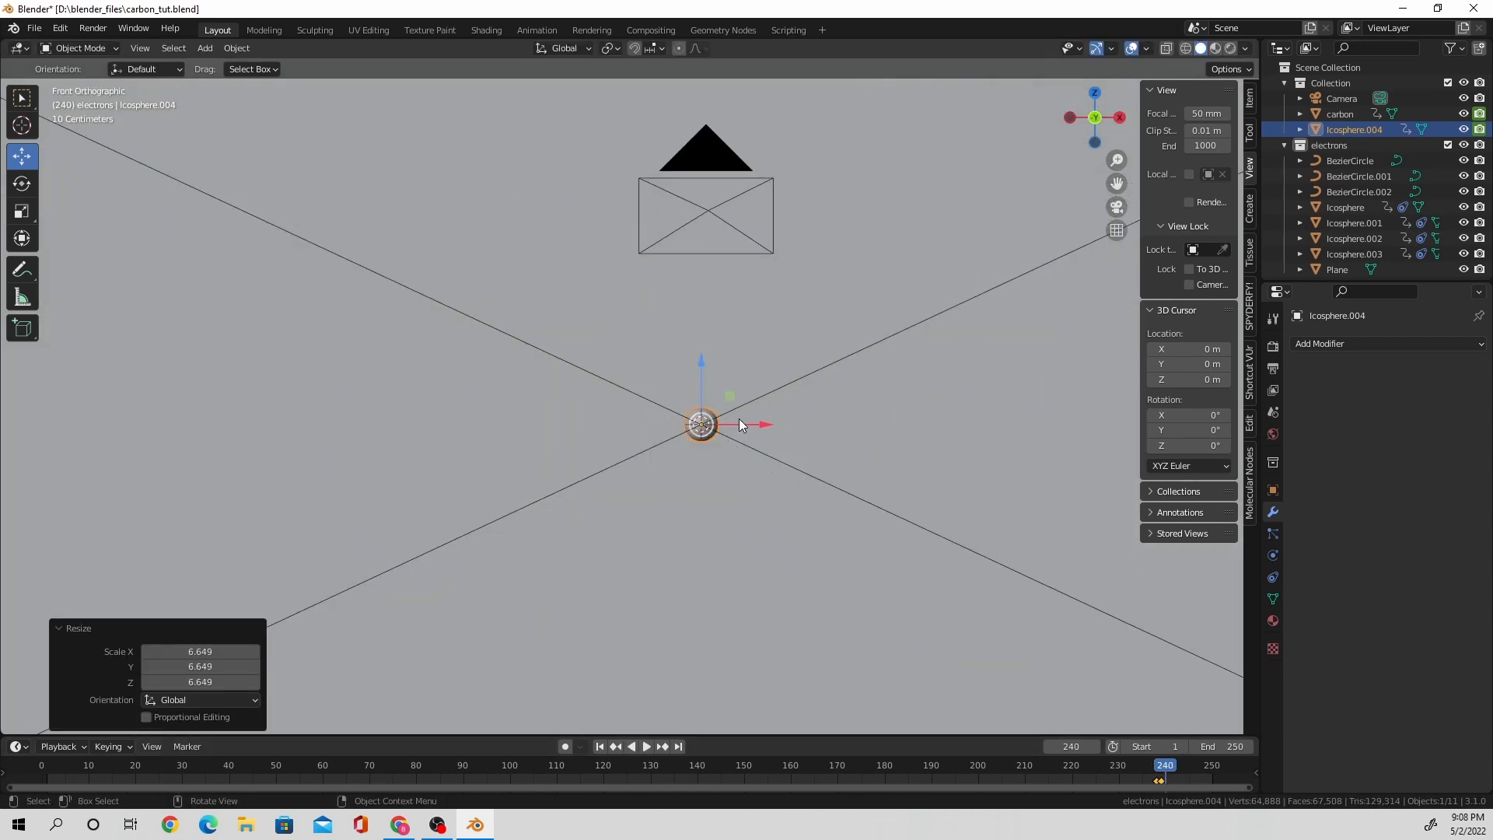
Look through the camera and enlarge the central sphere, Icosphere.004, by a factor of about 7.74 at frame 240.
click(1116, 207)
click(1337, 269)
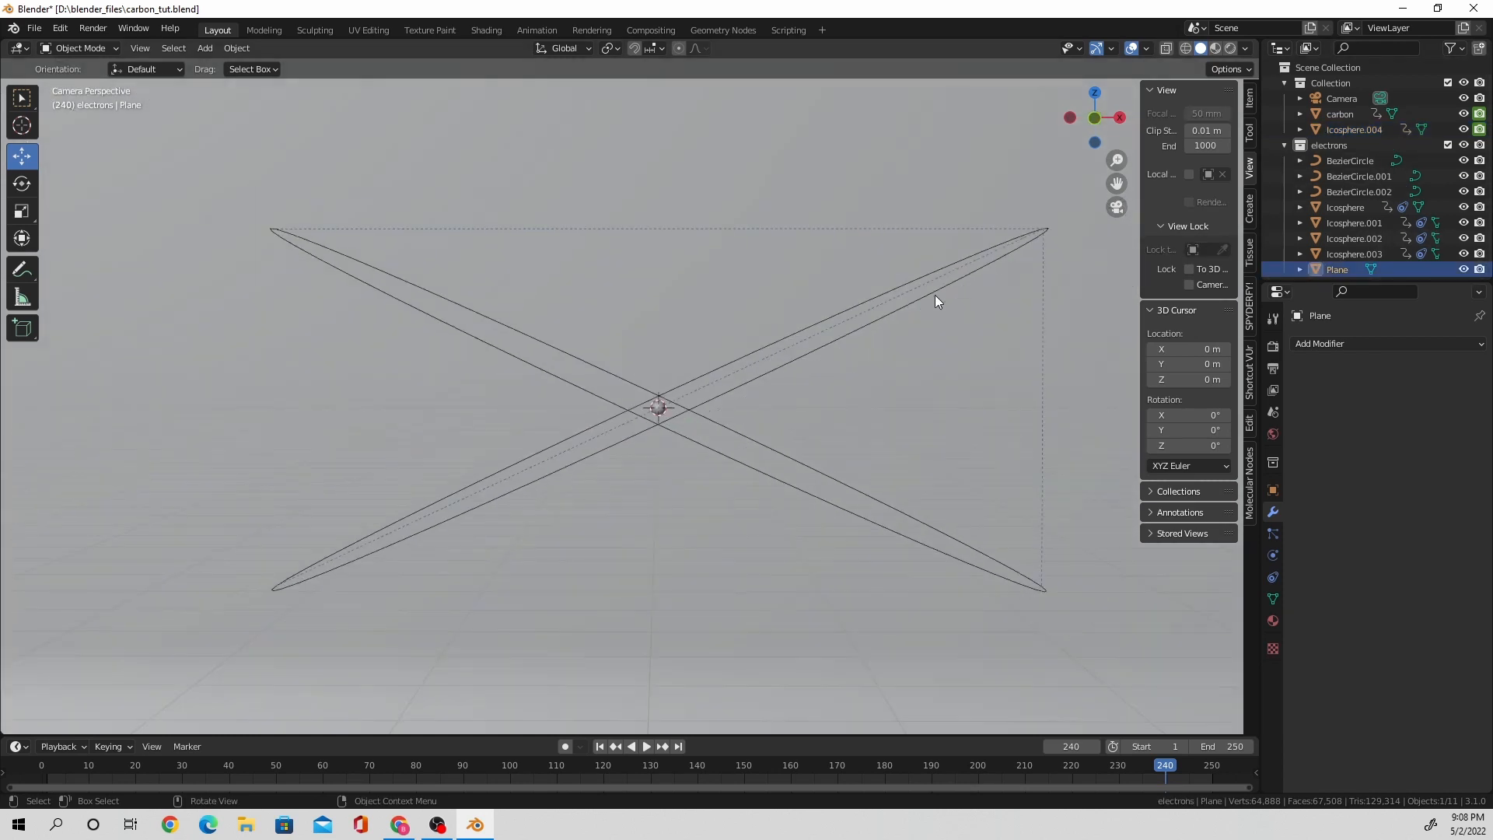
scroll(936, 294, down, 5)
scroll(936, 292, up, 3)
click(1349, 129)
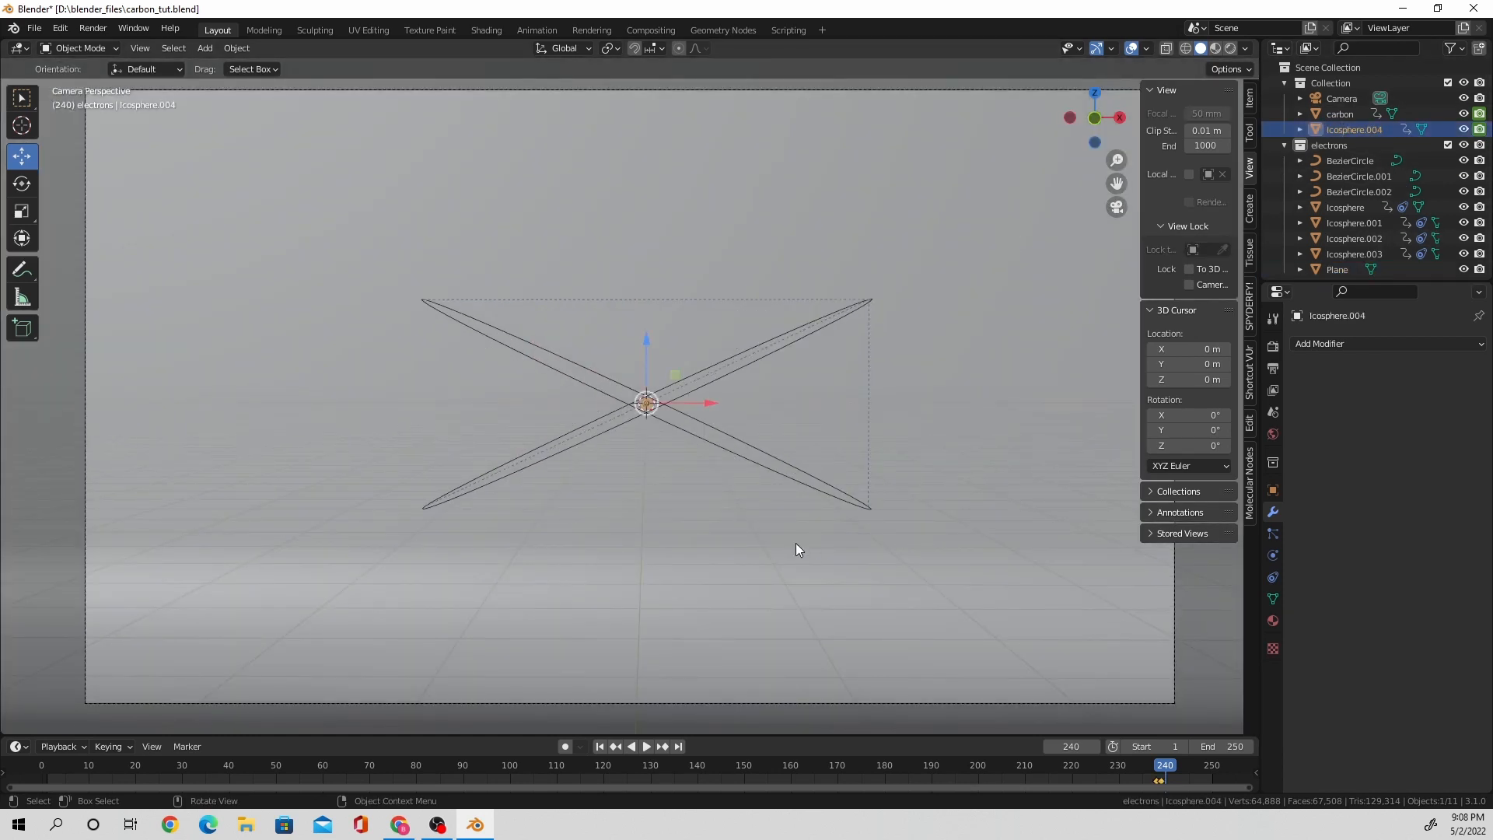
key(s)
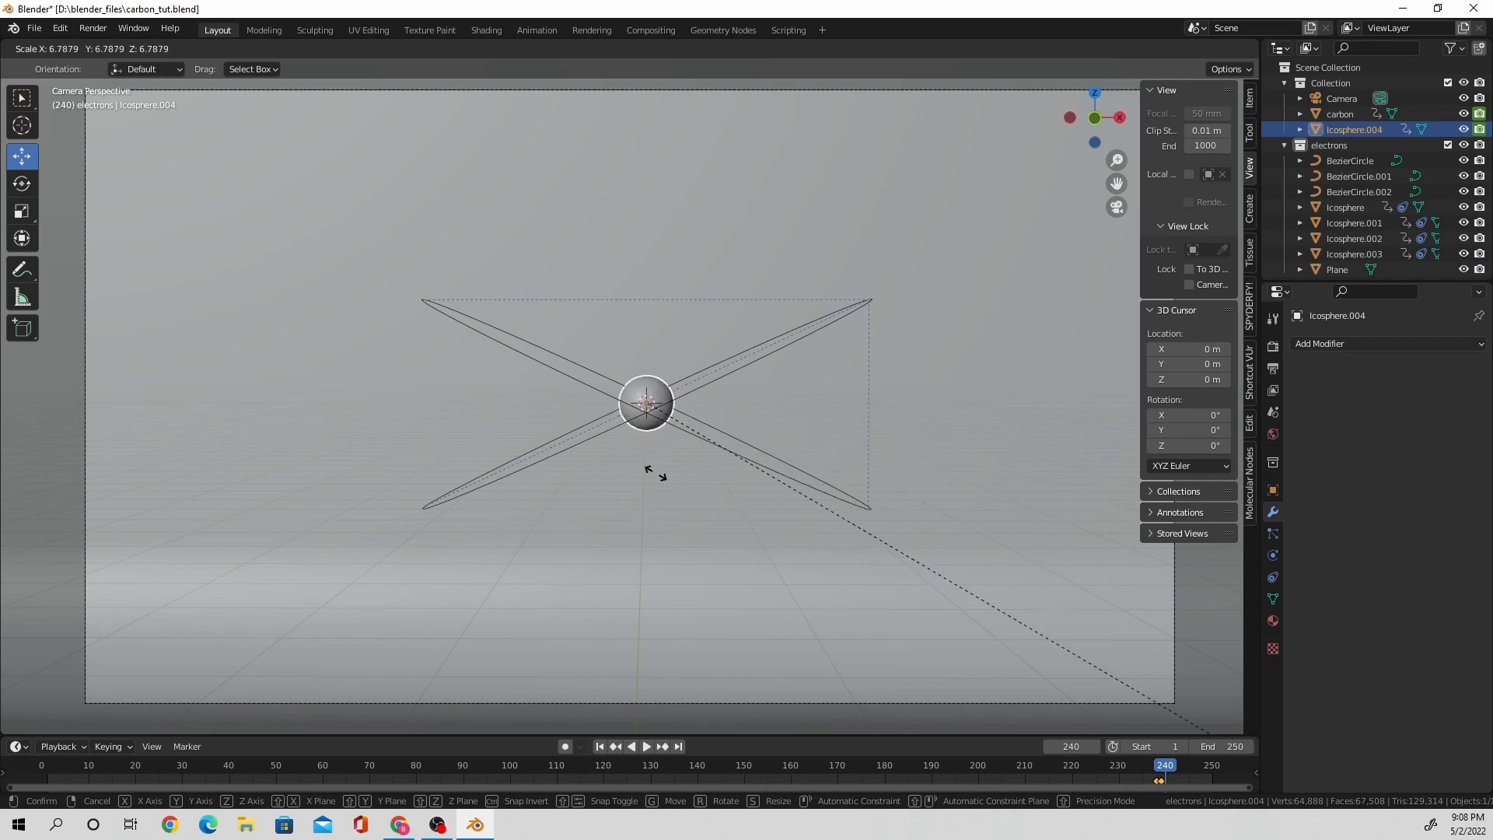
click(800, 618)
Enlarge the central sphere further by a factor of about 1.37 at frame 240.
scroll(753, 469, down, 1)
scroll(731, 482, down, 2)
key(s)
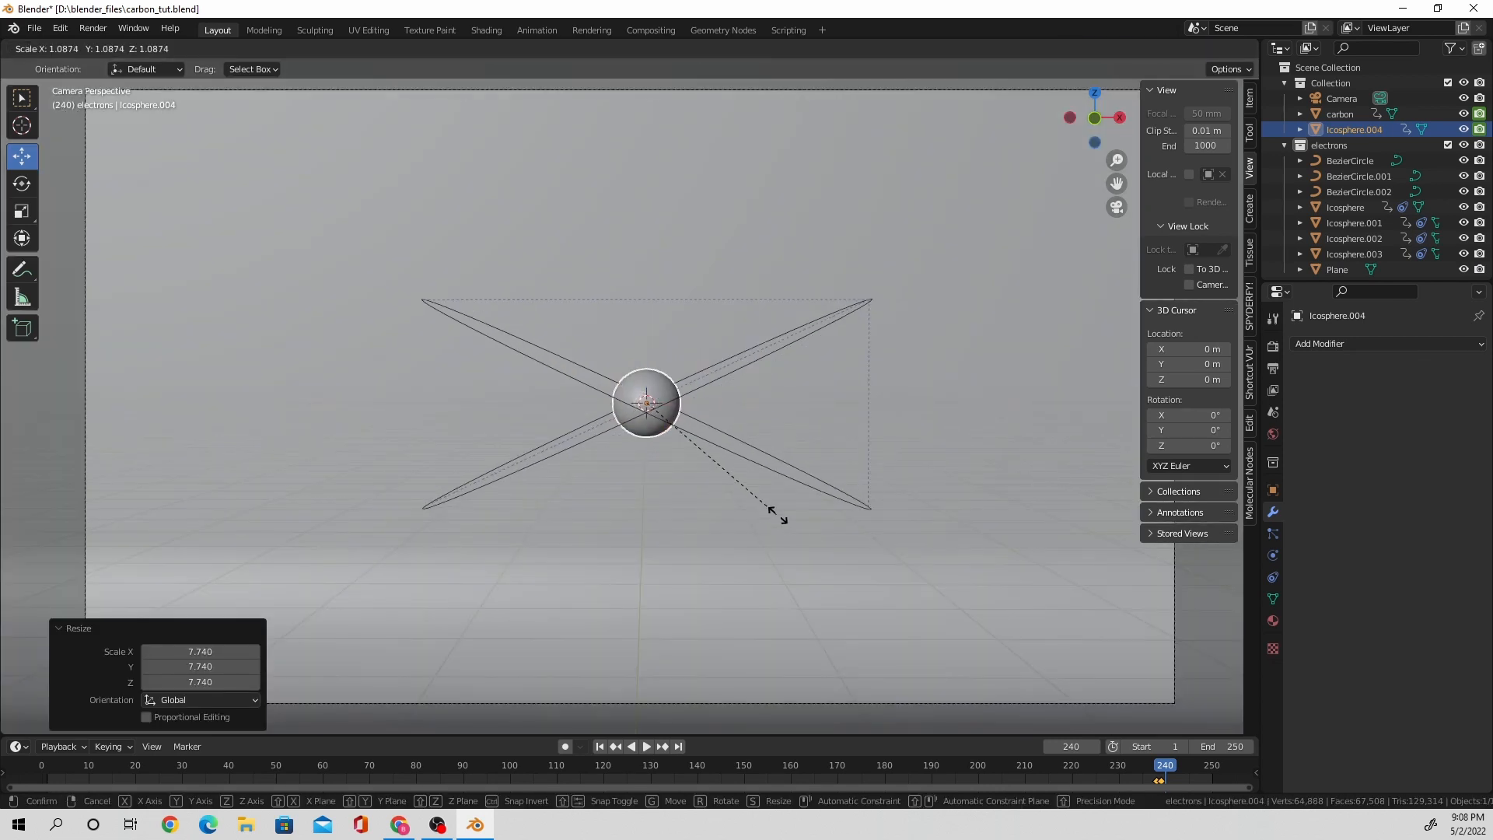
click(806, 538)
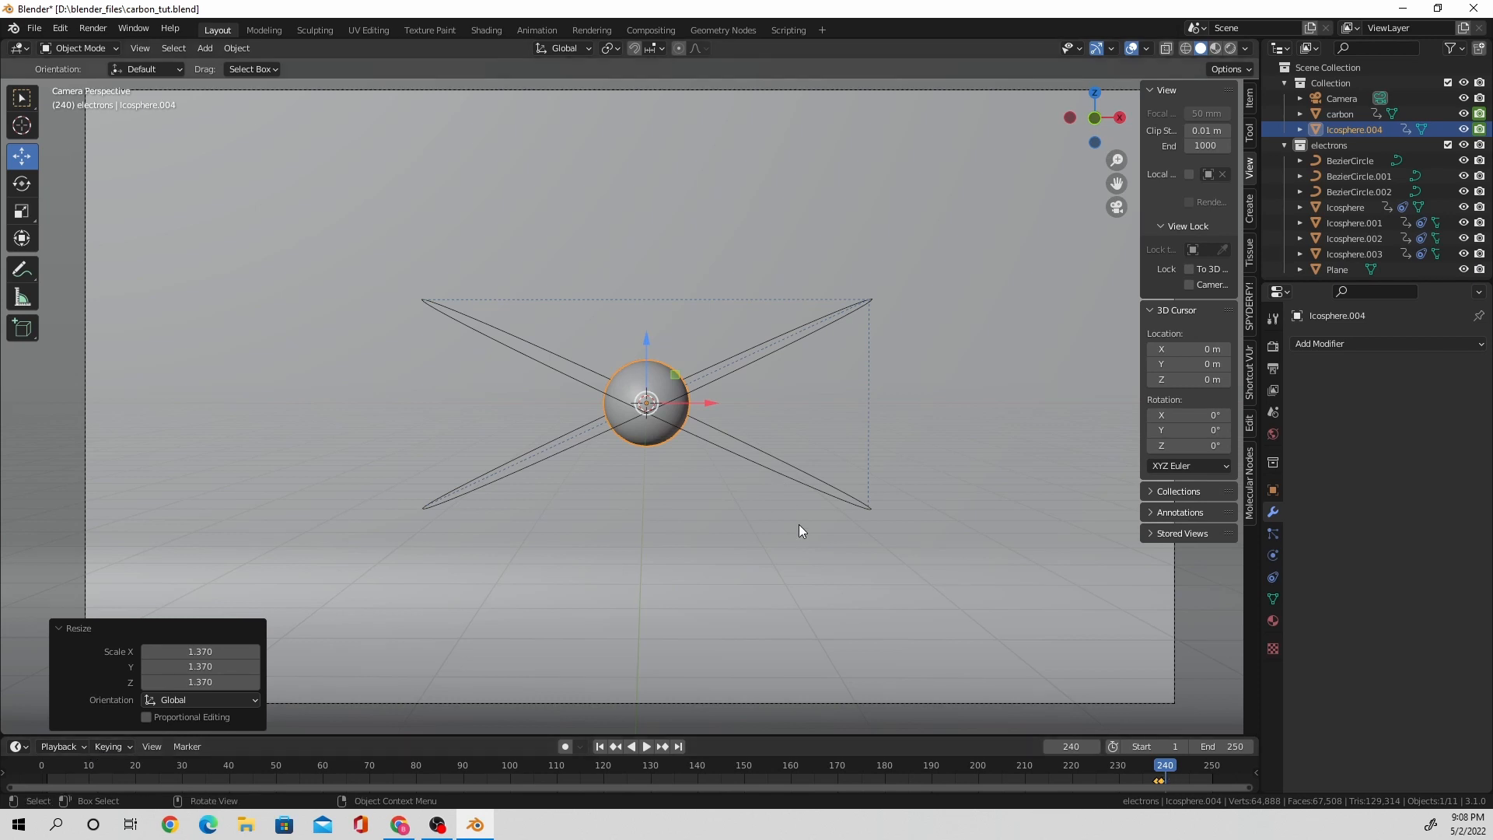
Scale the central sphere down by a factor of about 0.678 and insert a keyframe at frame 240.
key(s)
click(748, 488)
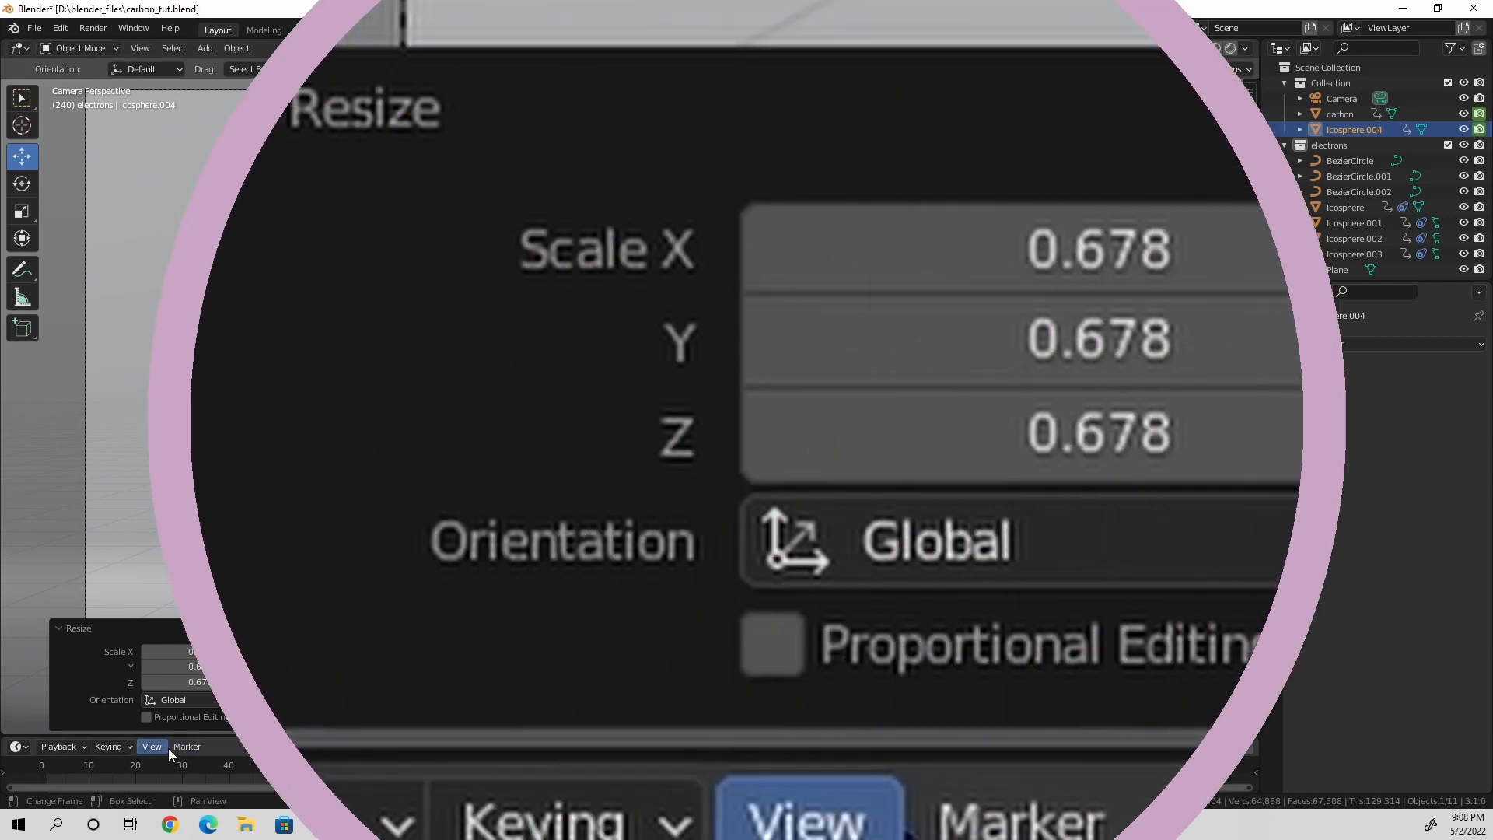
click(108, 745)
click(165, 660)
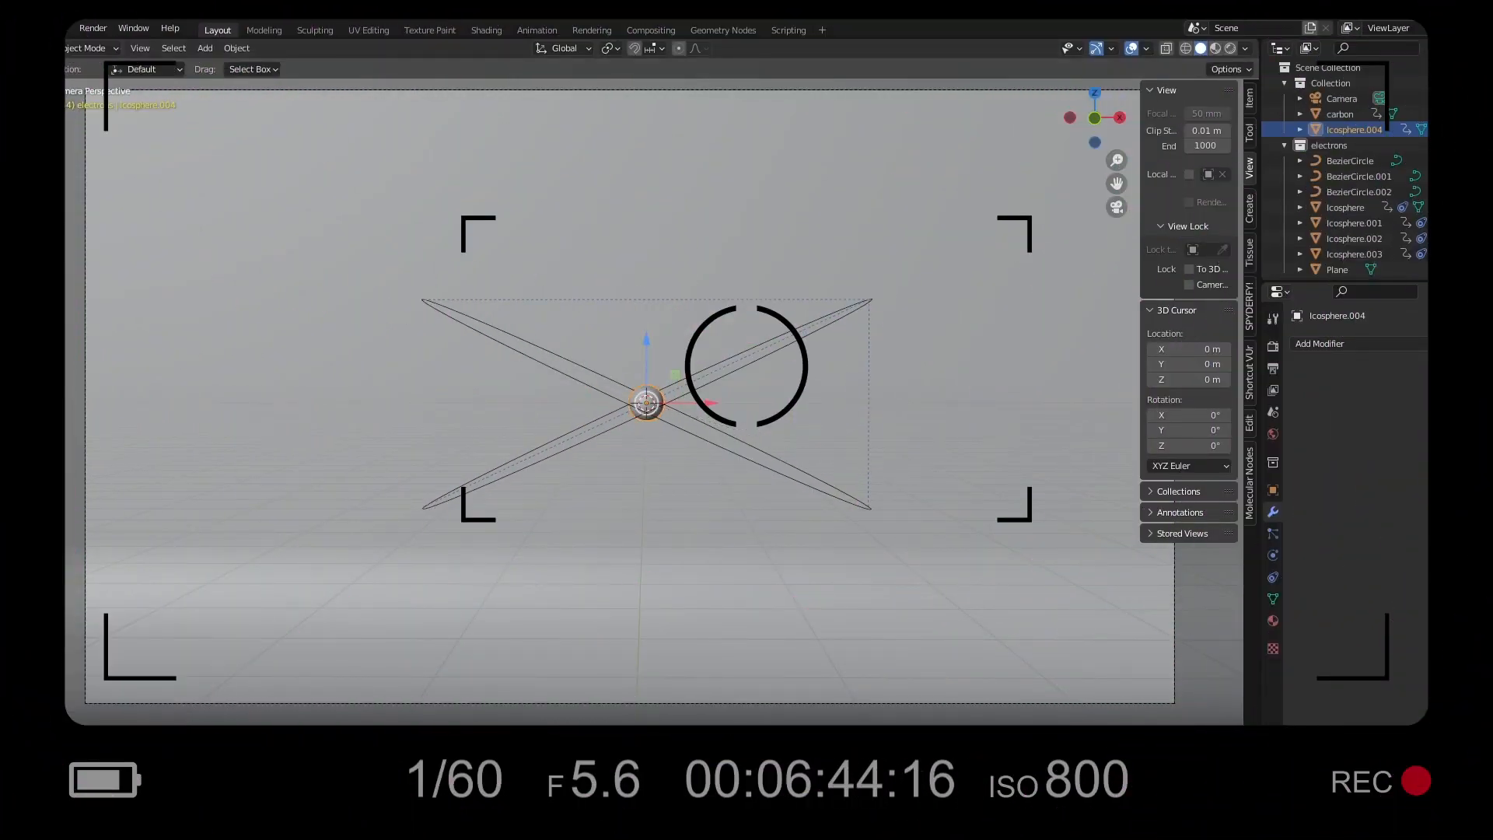
Play back the animation to examine how the central sphere grows among the electrons.
key(space)
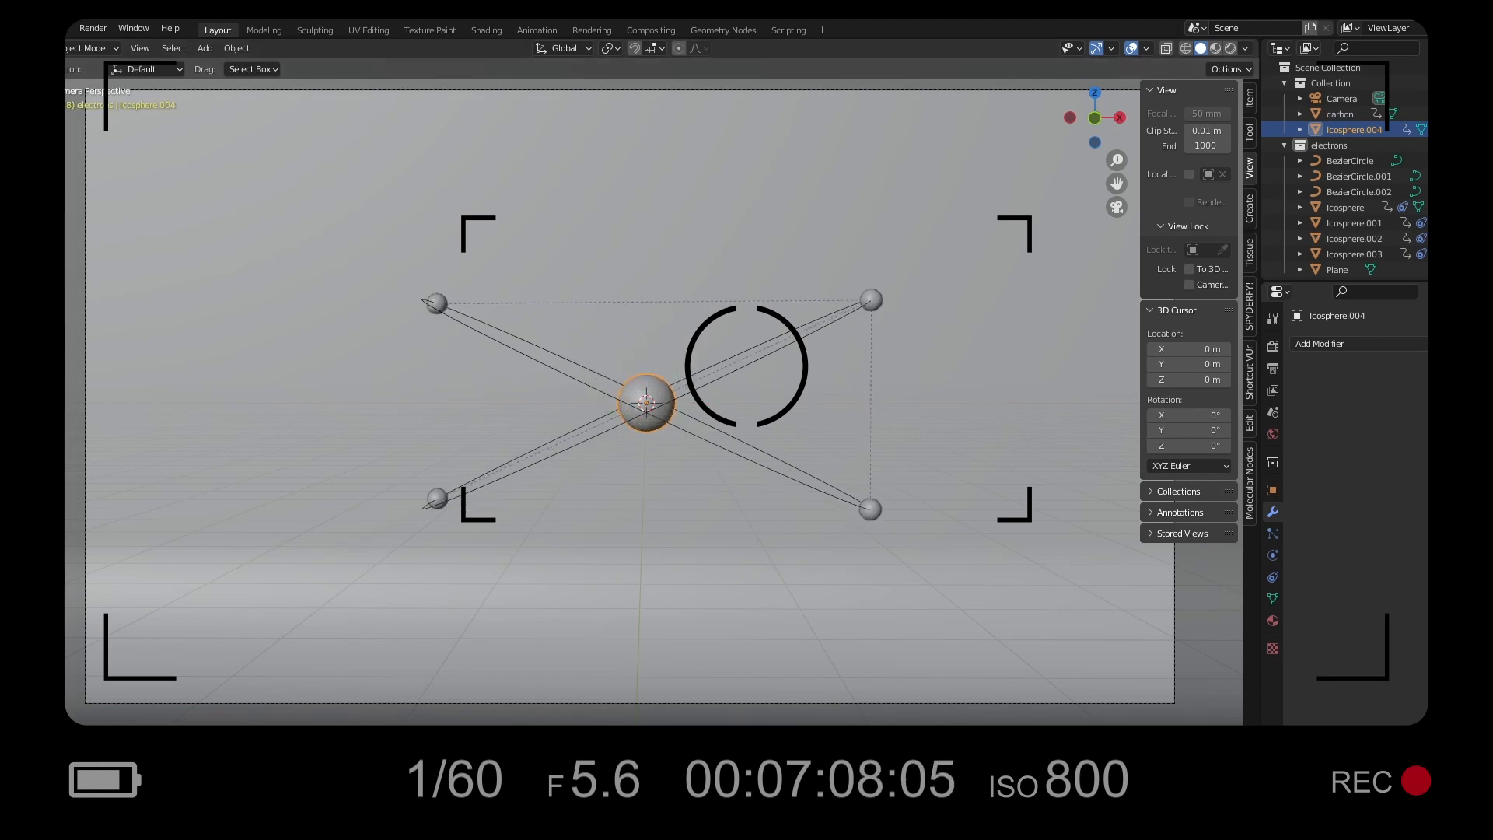
key(Escape)
key(space)
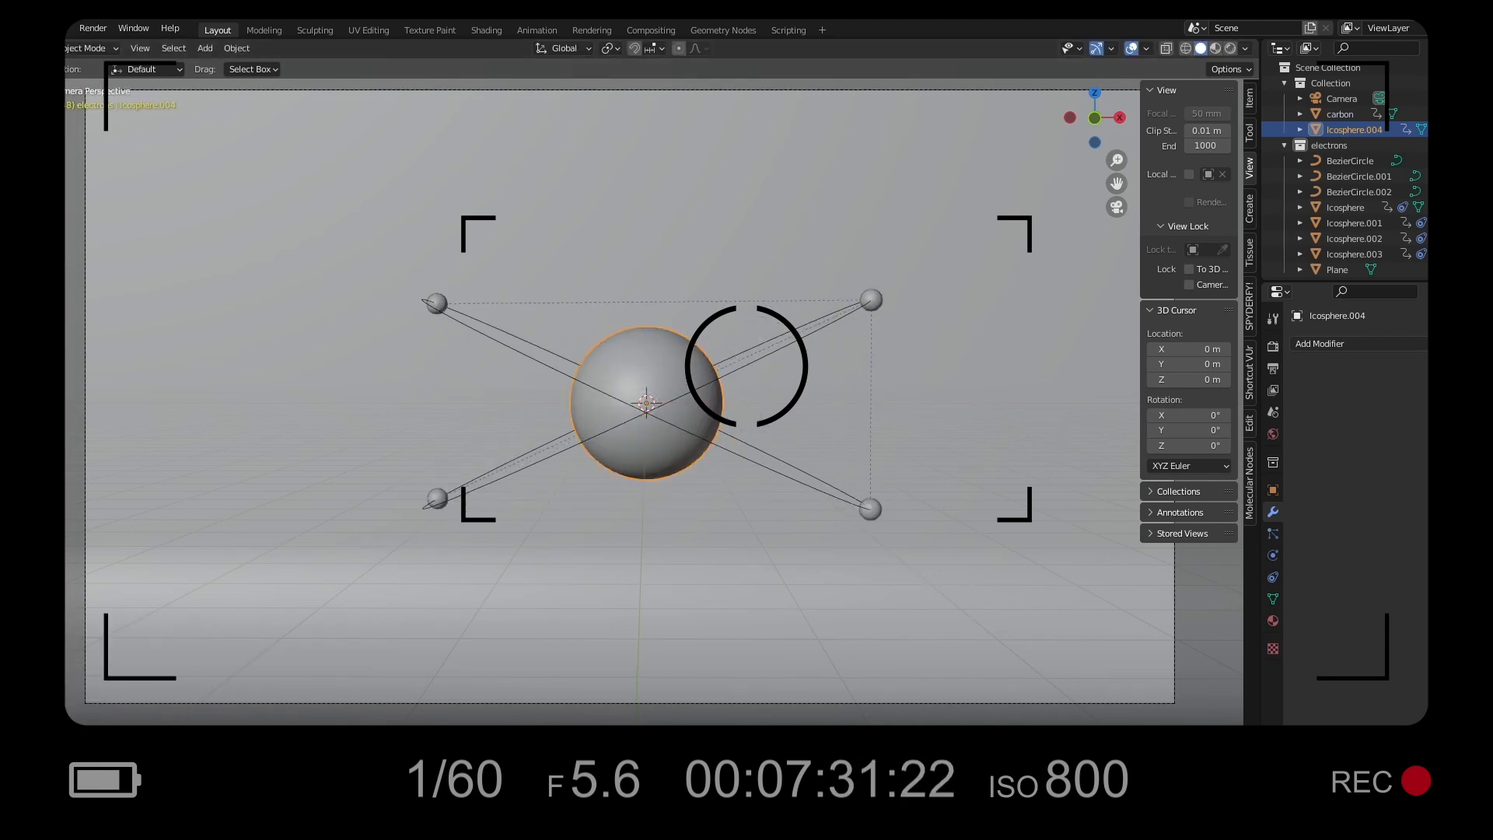
key(space)
Rescale the central sphere to adjust its size in the camera view.
key(s)
click(646, 404)
scroll(646, 404, up, 20)
key(s)
click(890, 516)
key(shift+Left)
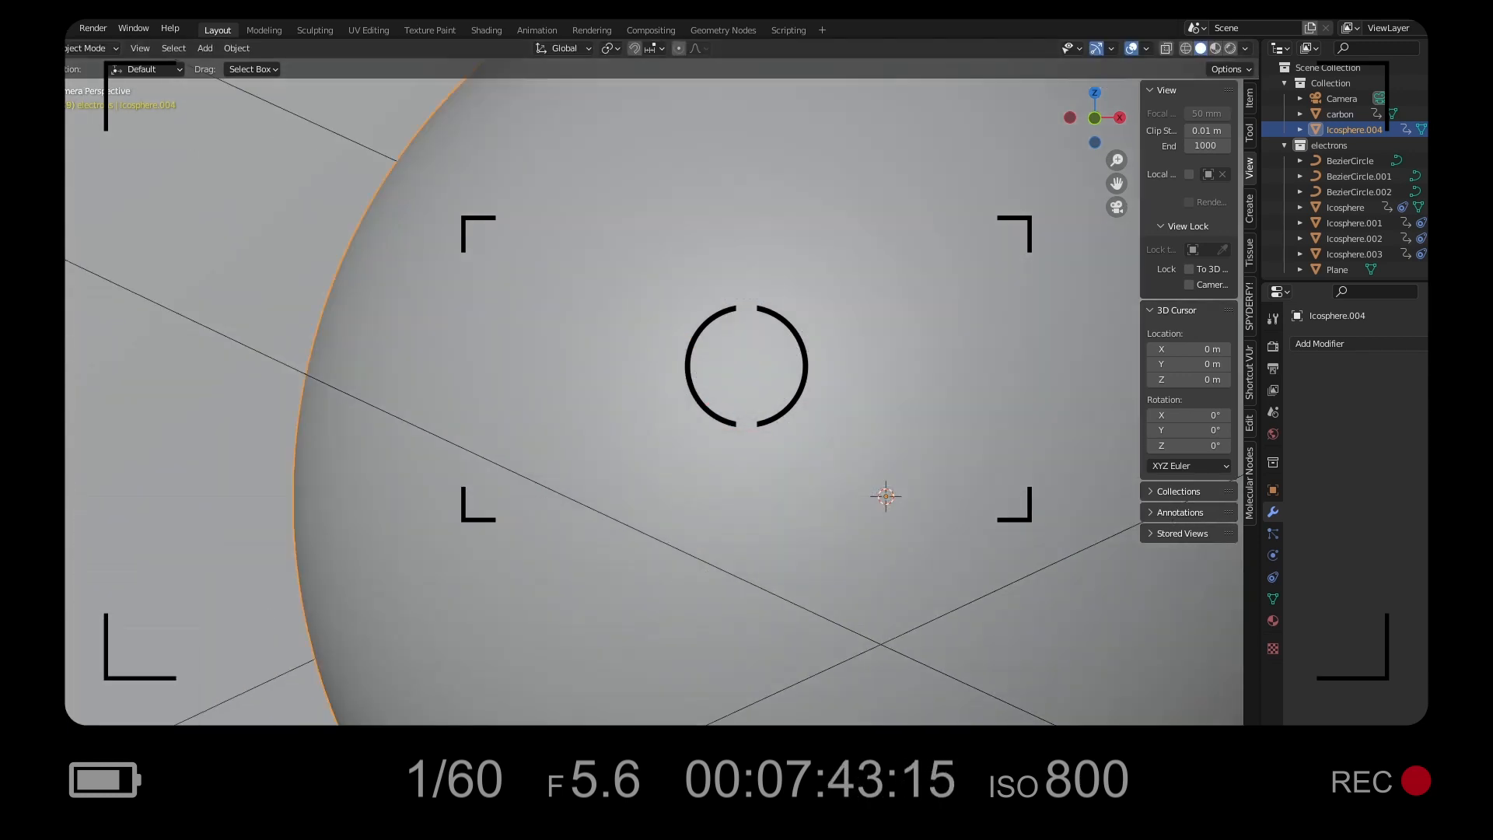
scroll(715, 429, down, 12)
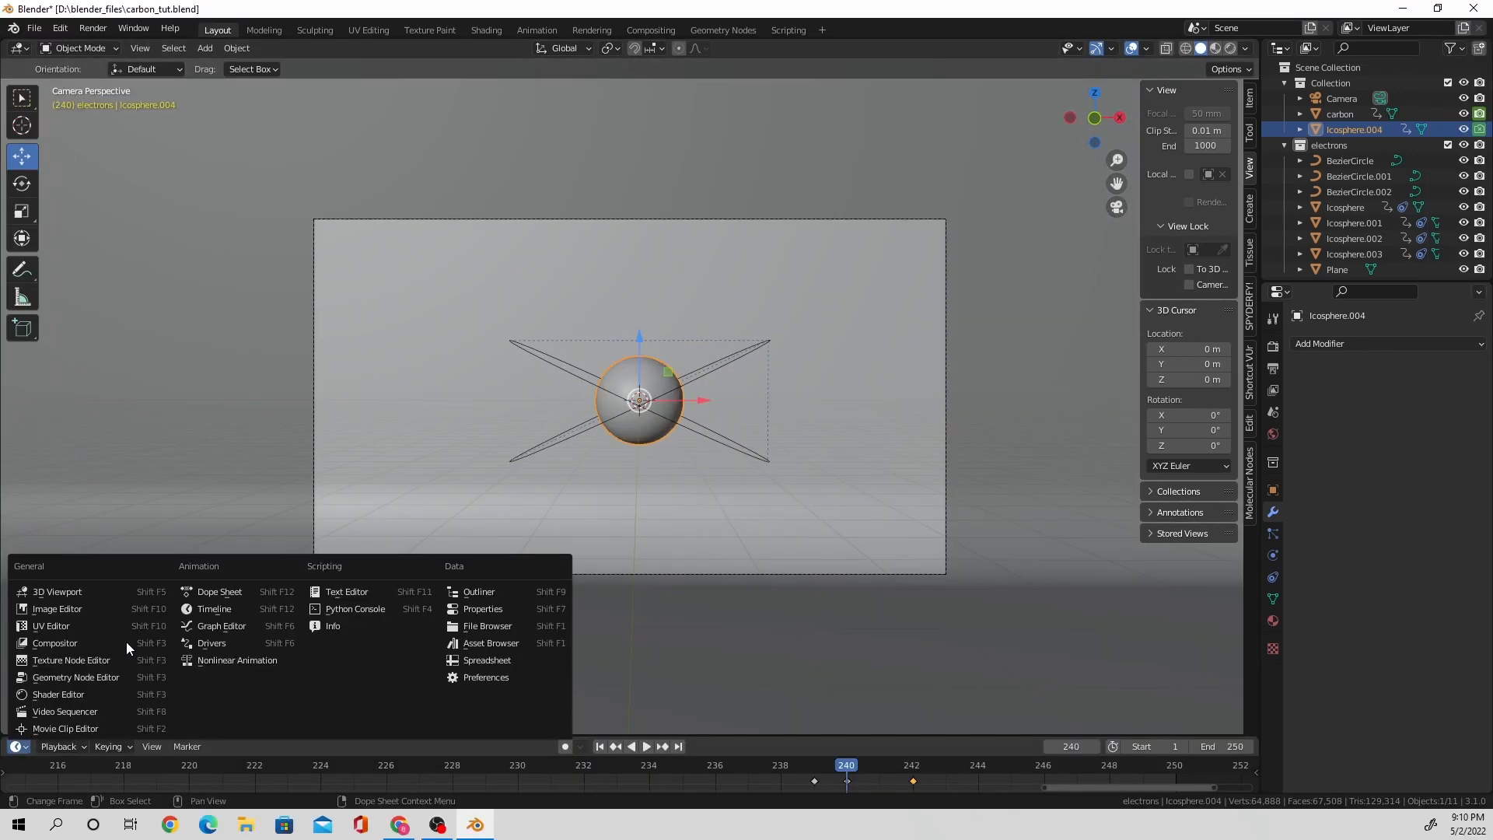
Switch the timeline area to the Graph Editor, enlarge it and focus on the sphere's scale curves around frame 240.
click(227, 630)
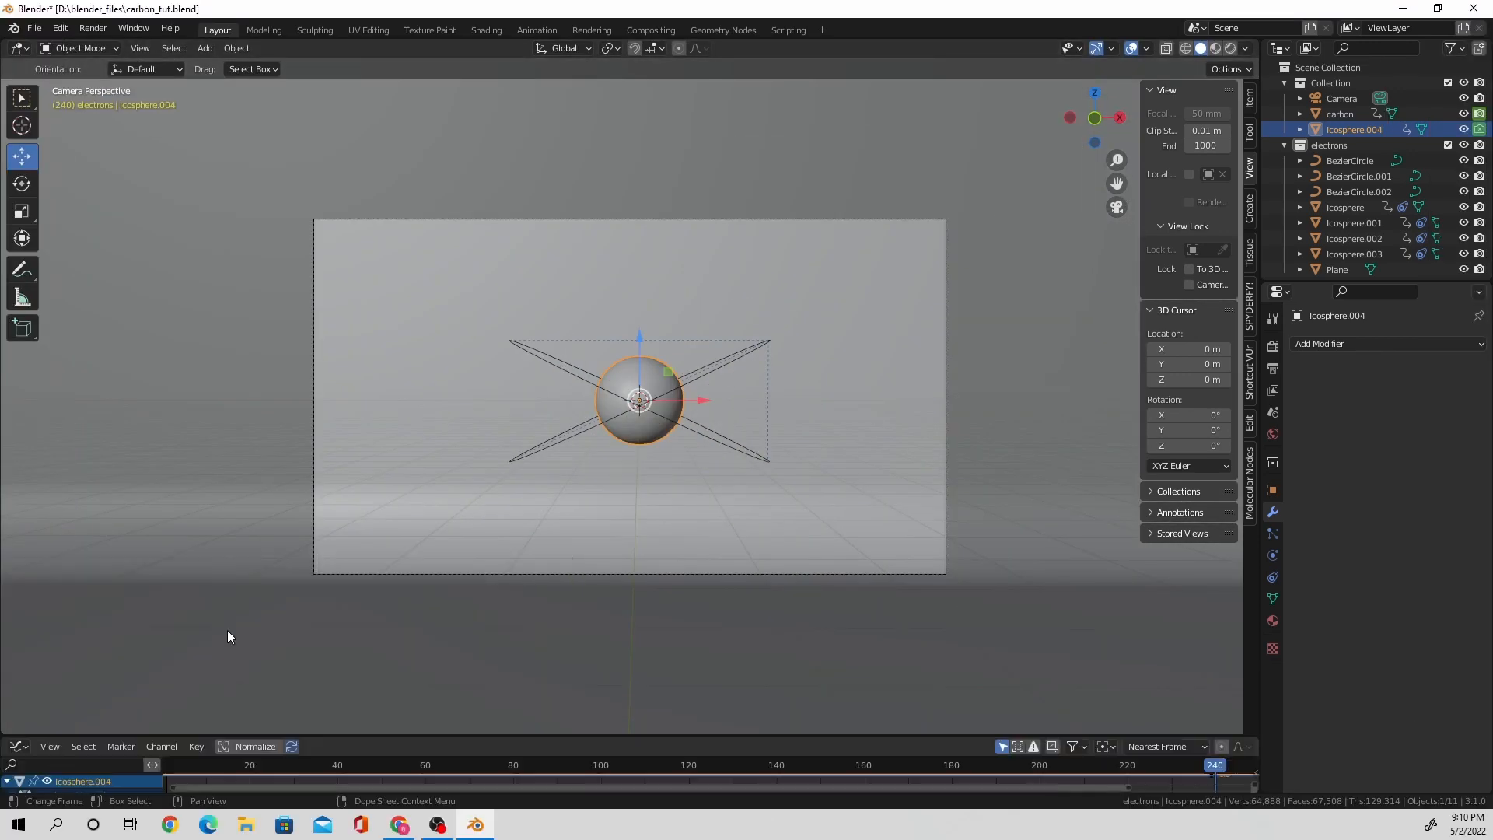
key(Home)
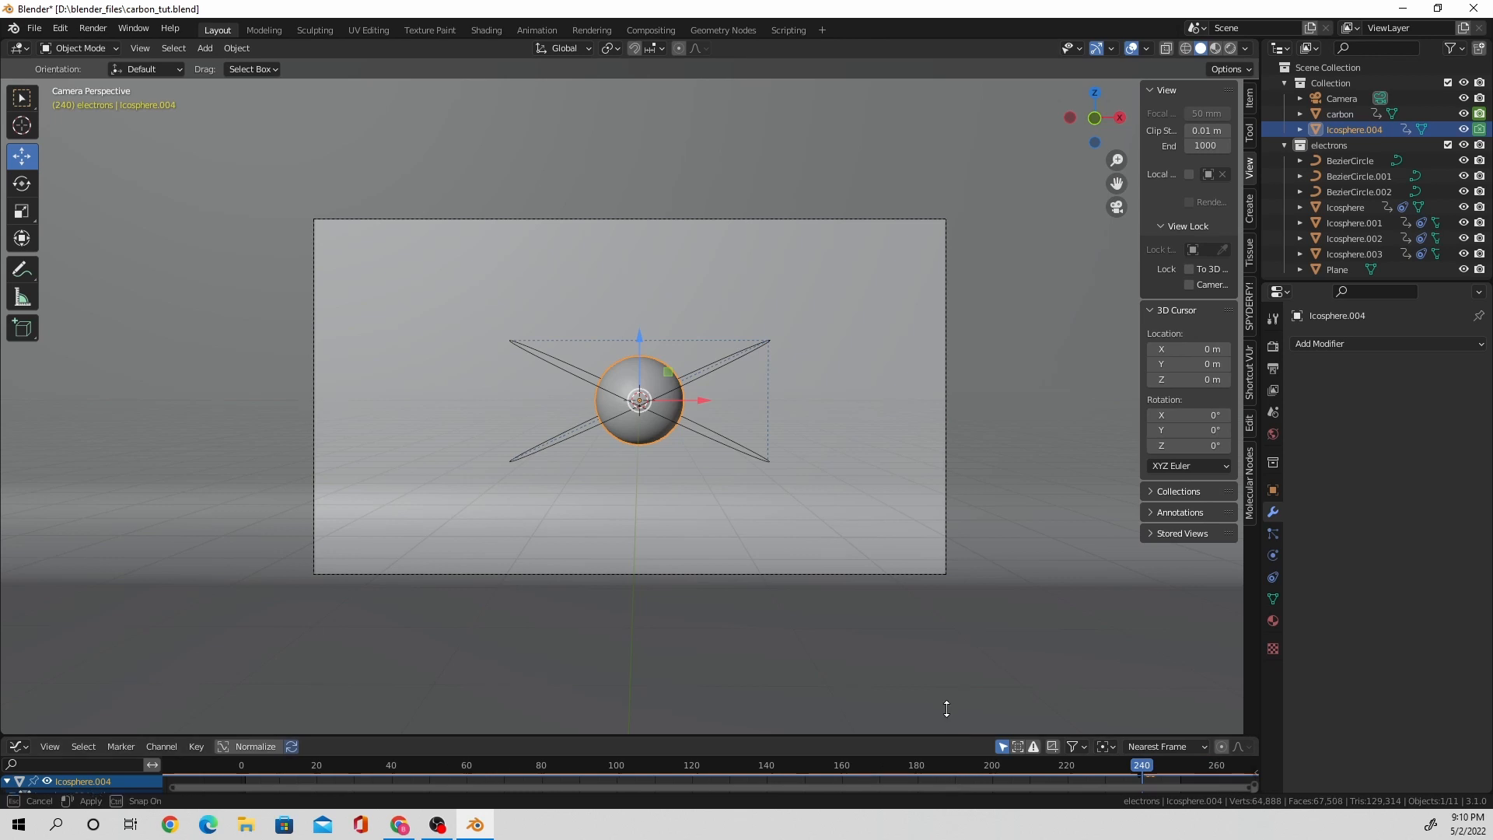
drag(946, 735, 957, 514)
scroll(1059, 703, up, 2)
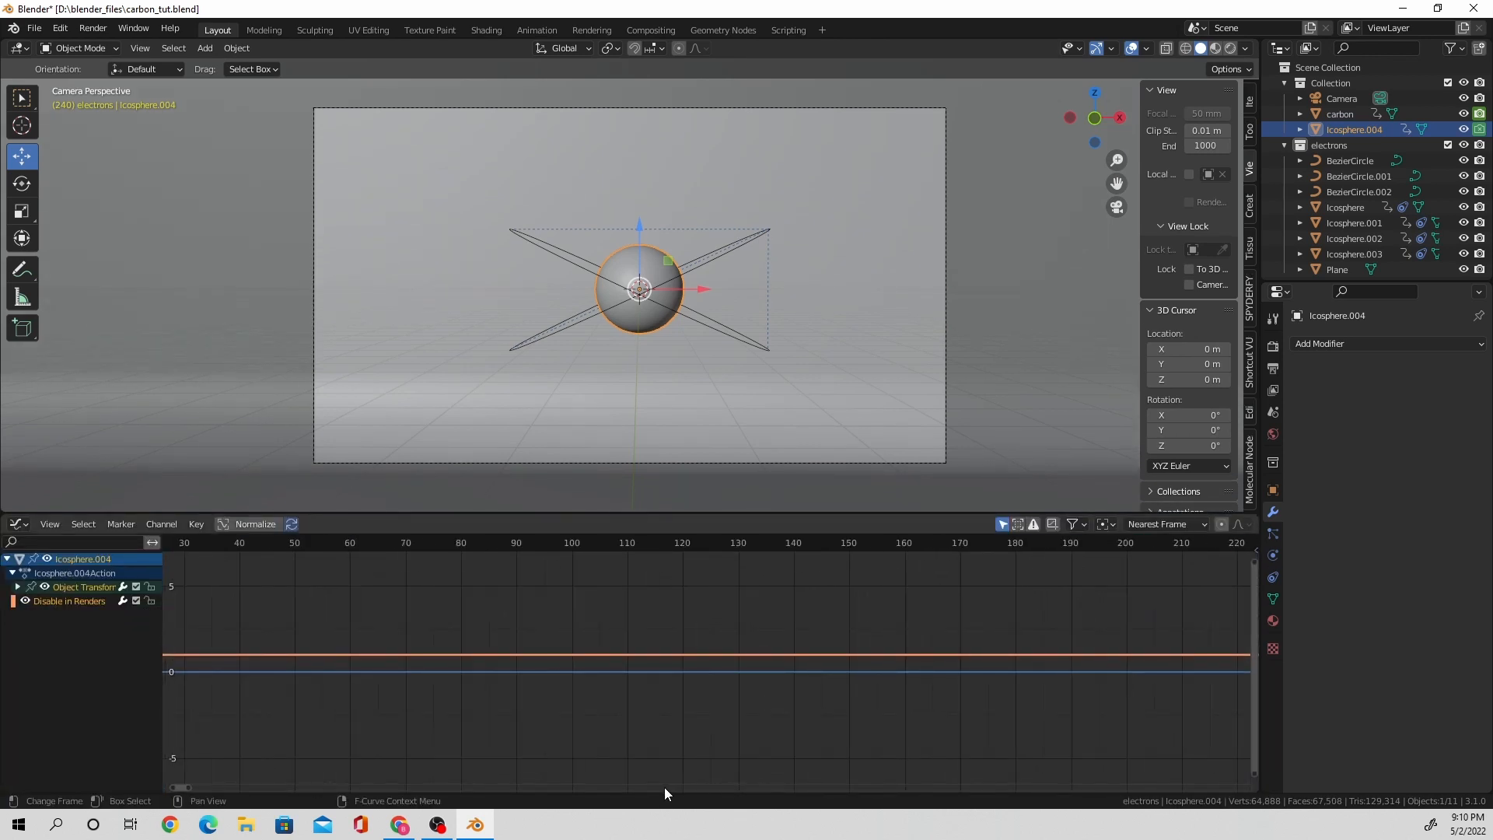
ctrl+scroll(196, 788, down, 1)
drag(196, 788, 1032, 784)
scroll(986, 669, up, 14)
scroll(1051, 679, up, 3)
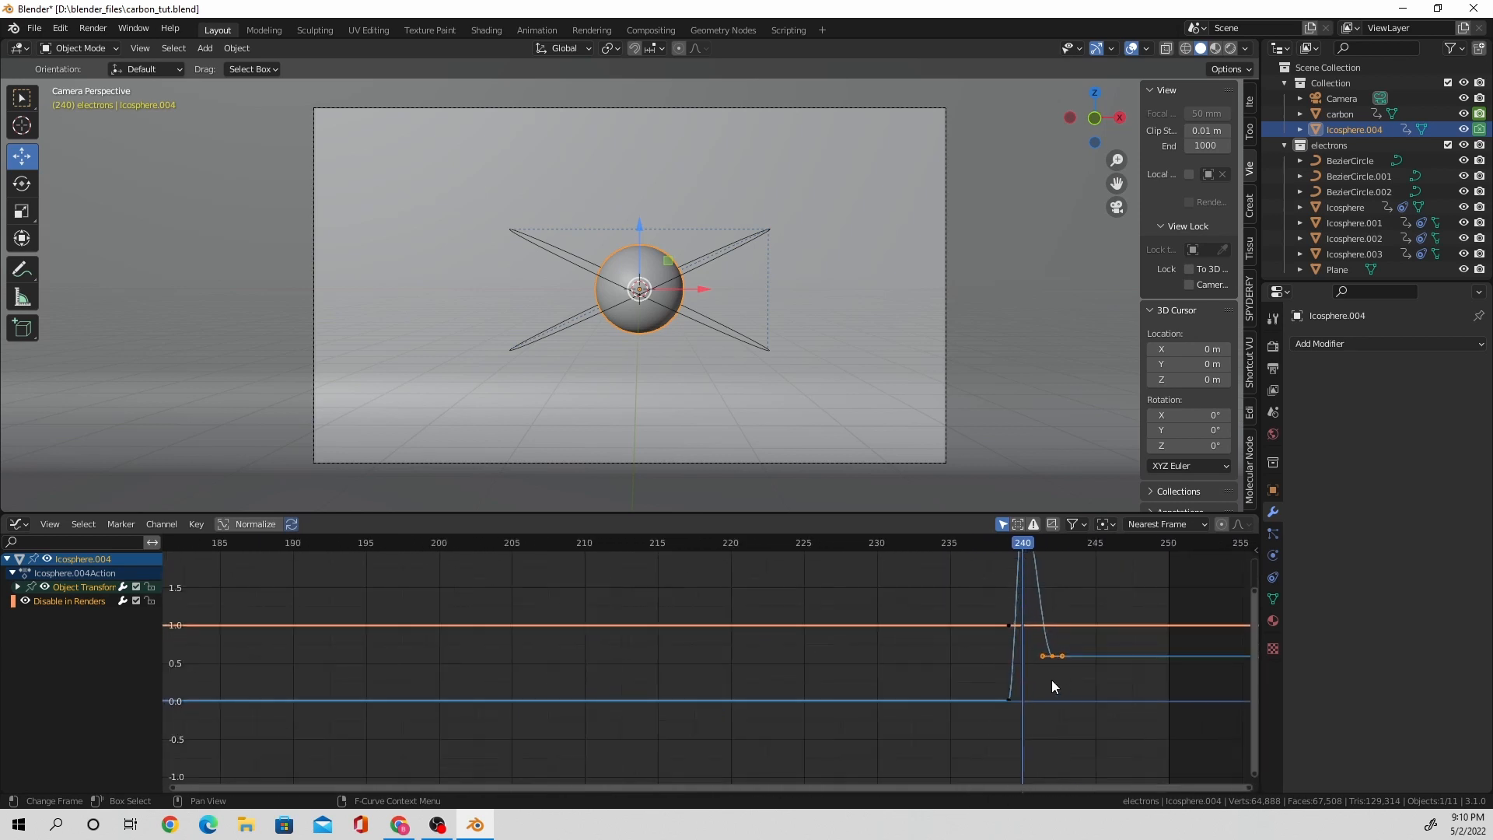
drag(889, 791, 1093, 800)
scroll(1118, 708, up, 3)
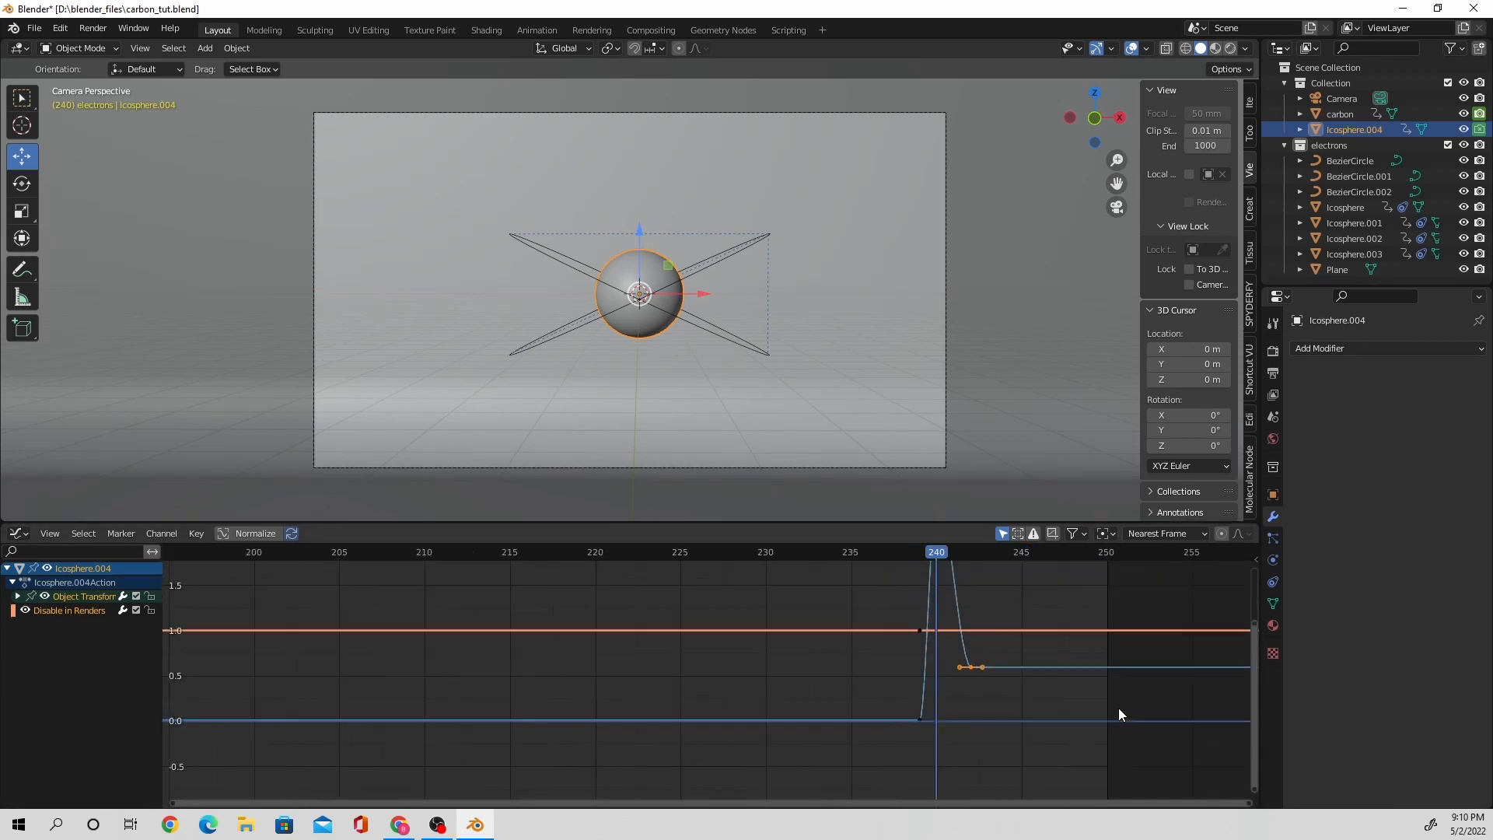
middle_drag(1097, 663, 926, 784)
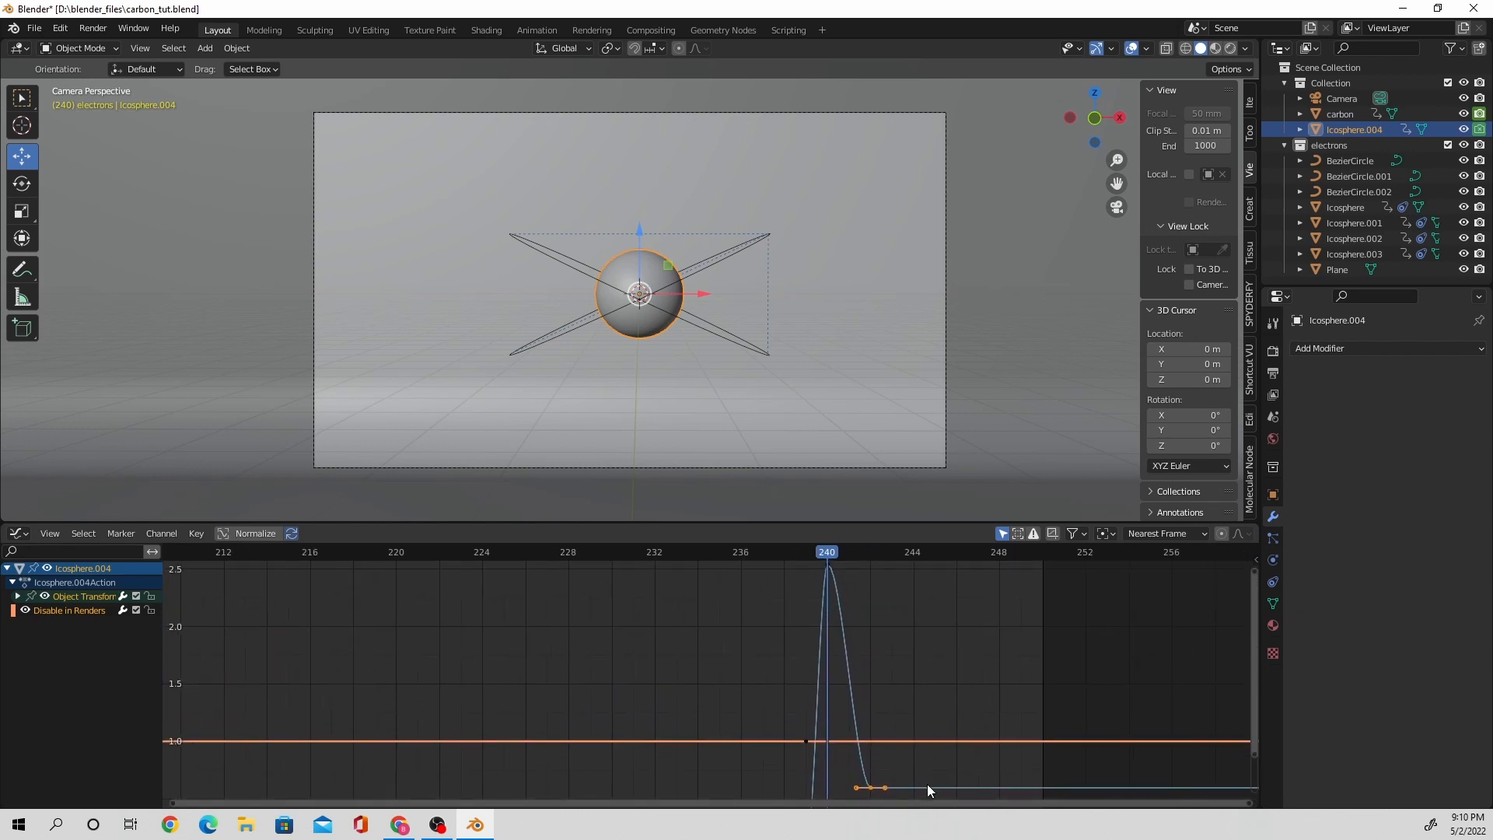
scroll(923, 785, down, 3)
drag(877, 793, 892, 723)
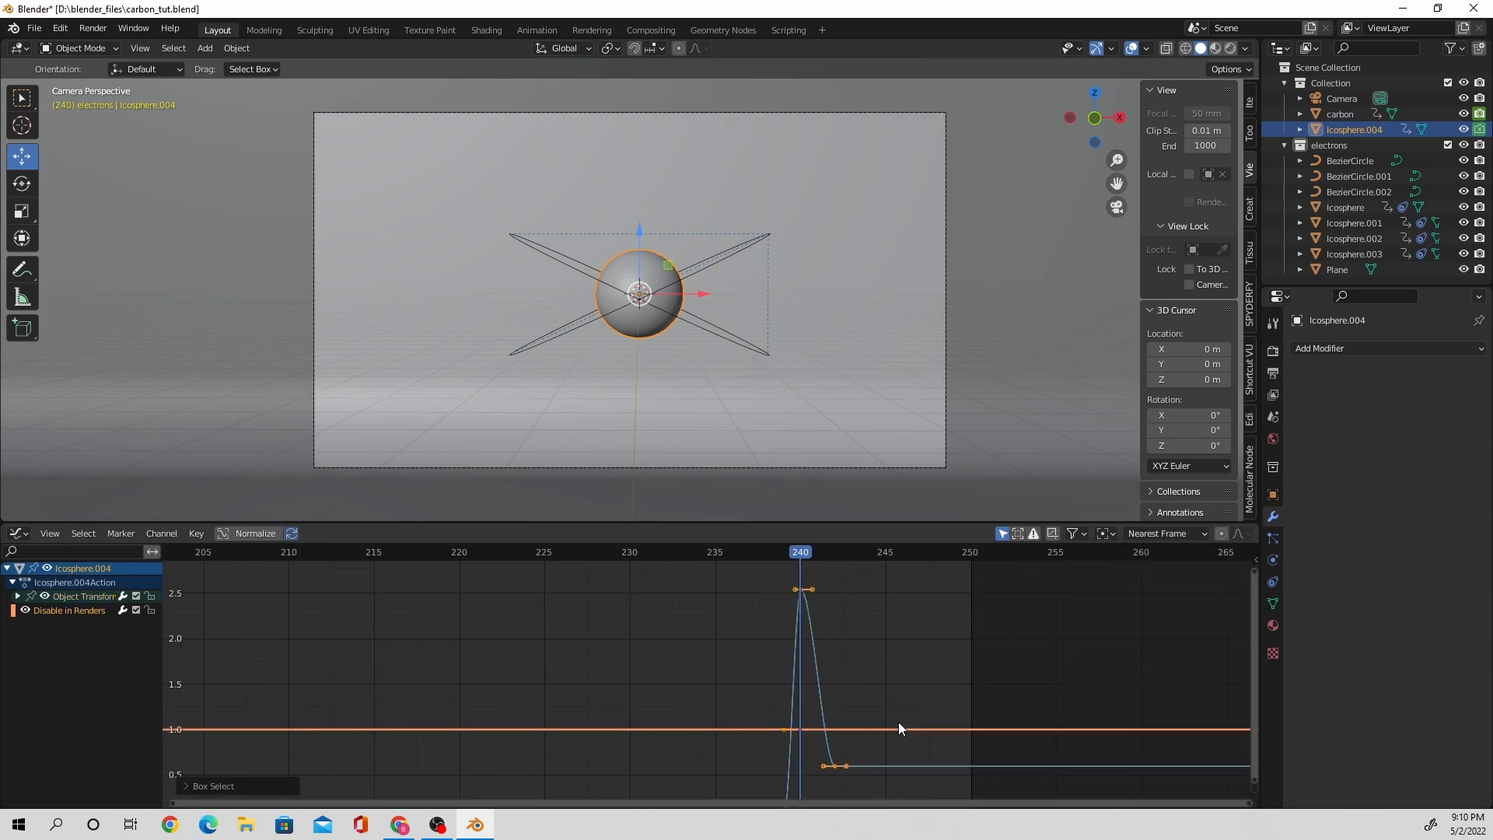
scroll(903, 720, down, 3)
middle_drag(907, 716, 917, 690)
click(828, 765)
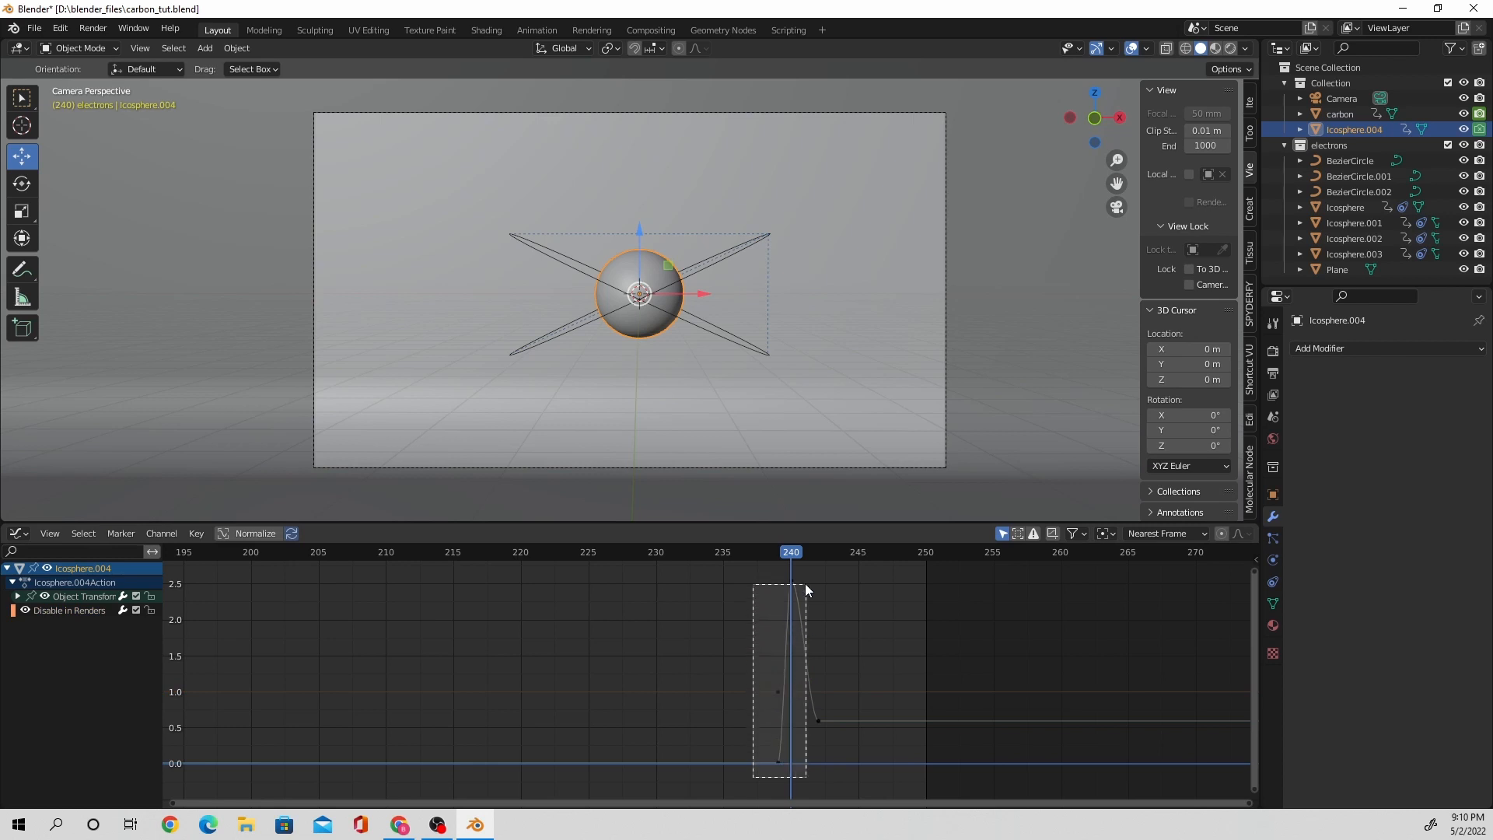
drag(806, 584, 806, 584)
click(772, 792)
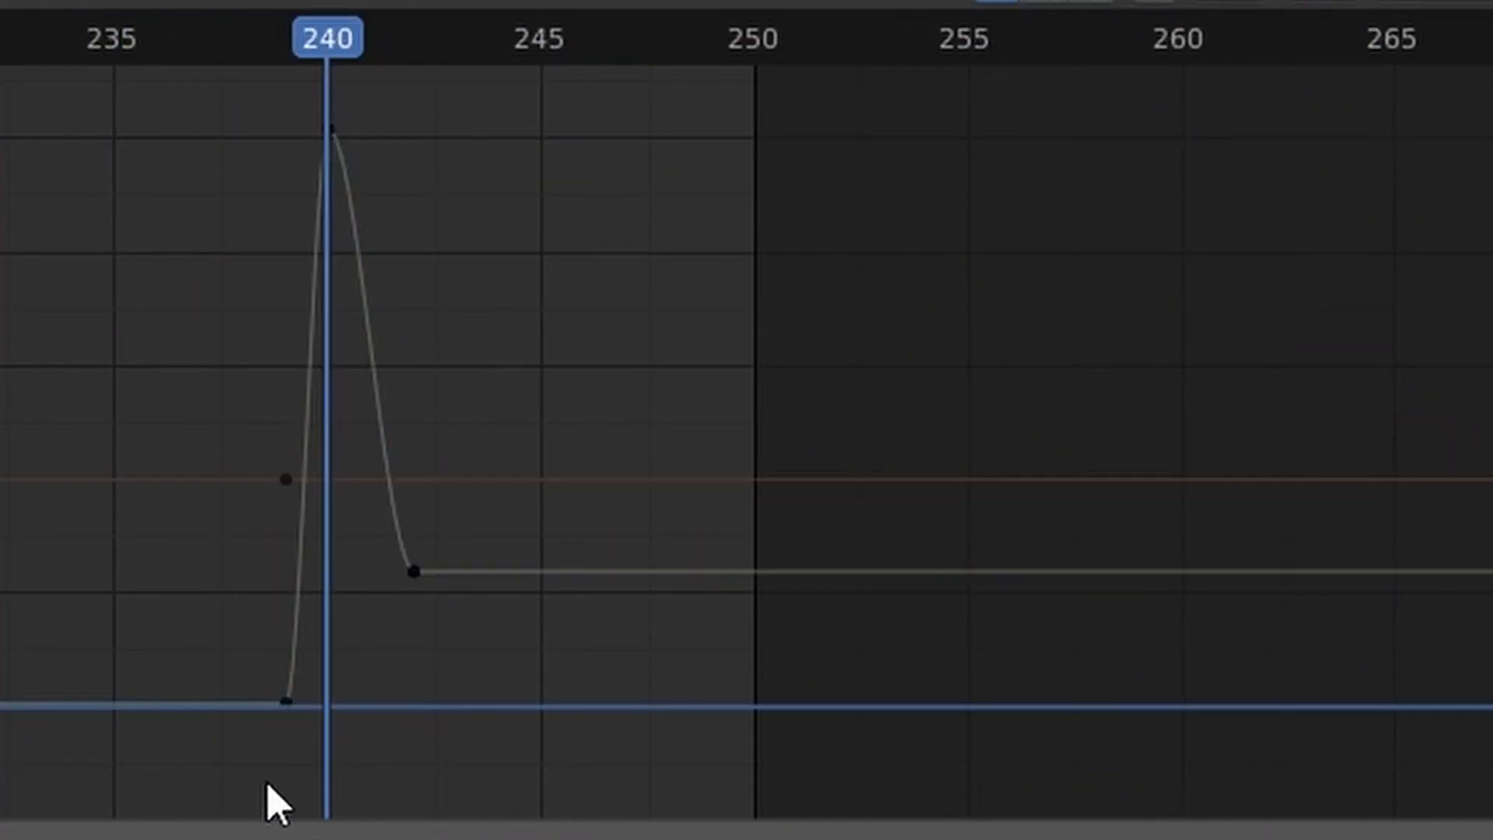
Select the sphere's scale keyframes at frames 239 and 240 and set their interpolation mode to Circular.
drag(187, 726, 300, 663)
shift+drag(303, 166, 353, 109)
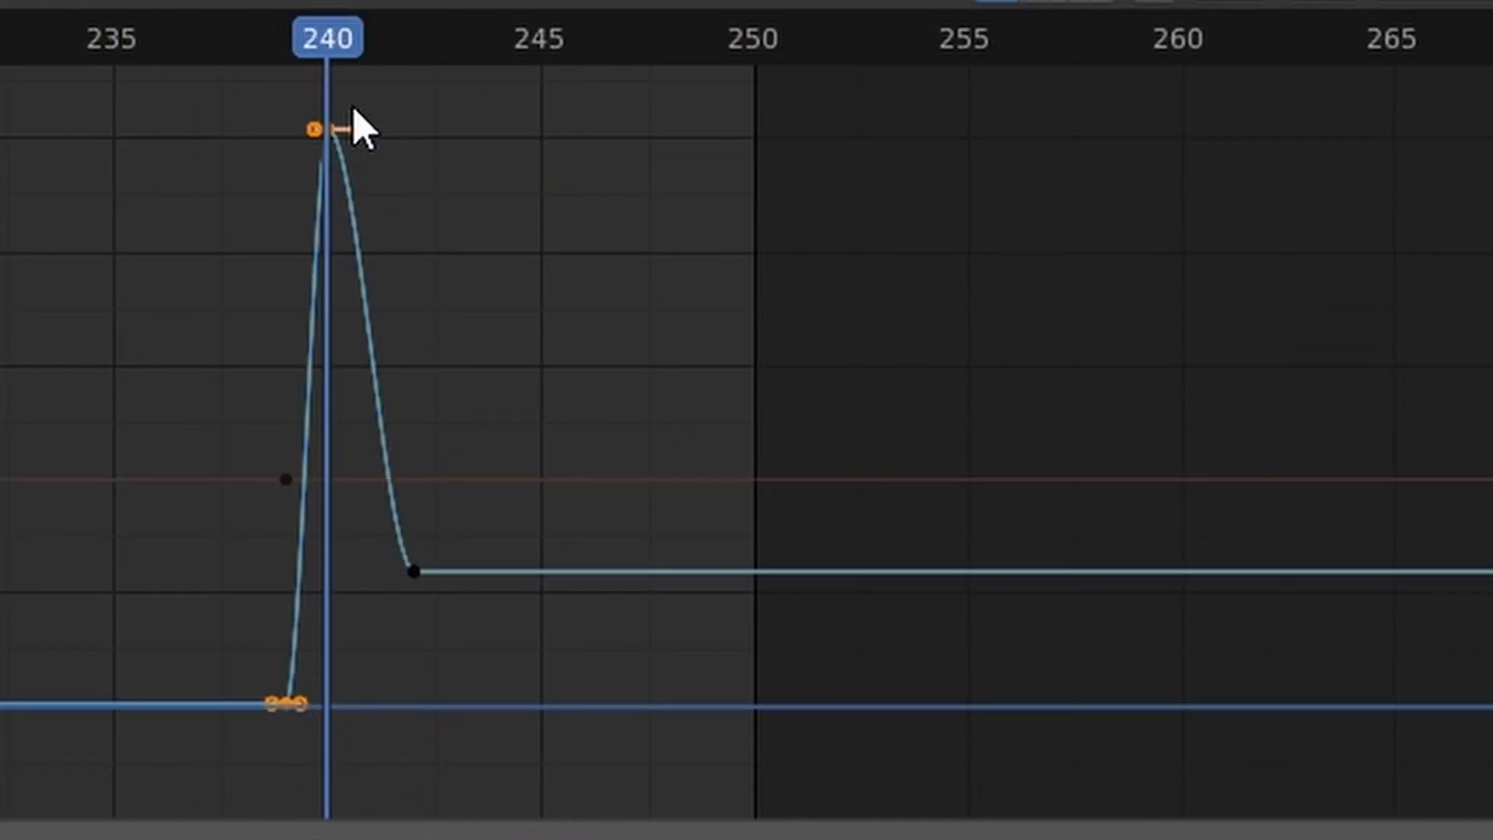
right_click(359, 126)
mouse_move(263, 331)
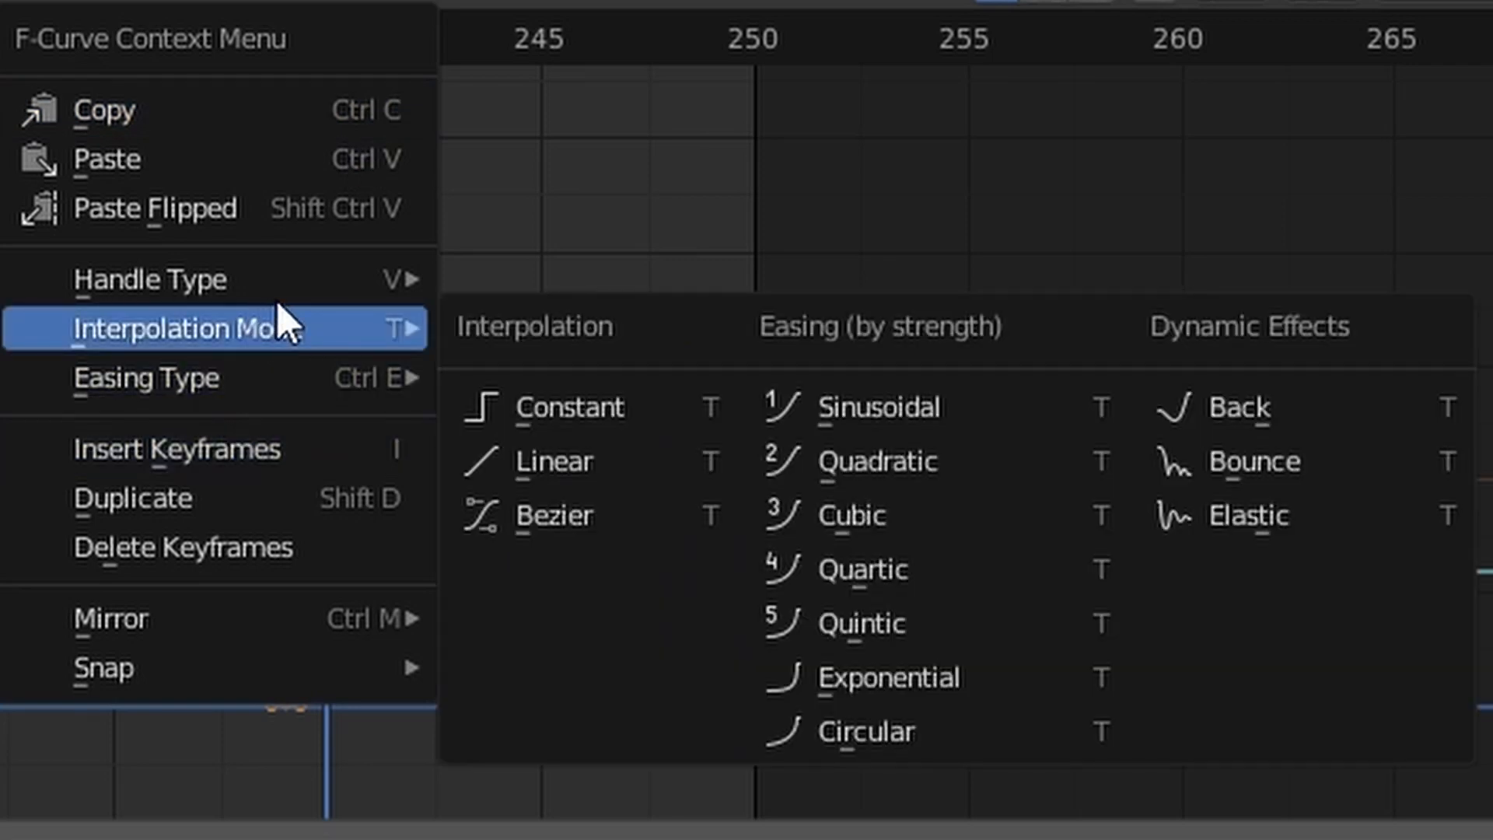
mouse_move(352, 300)
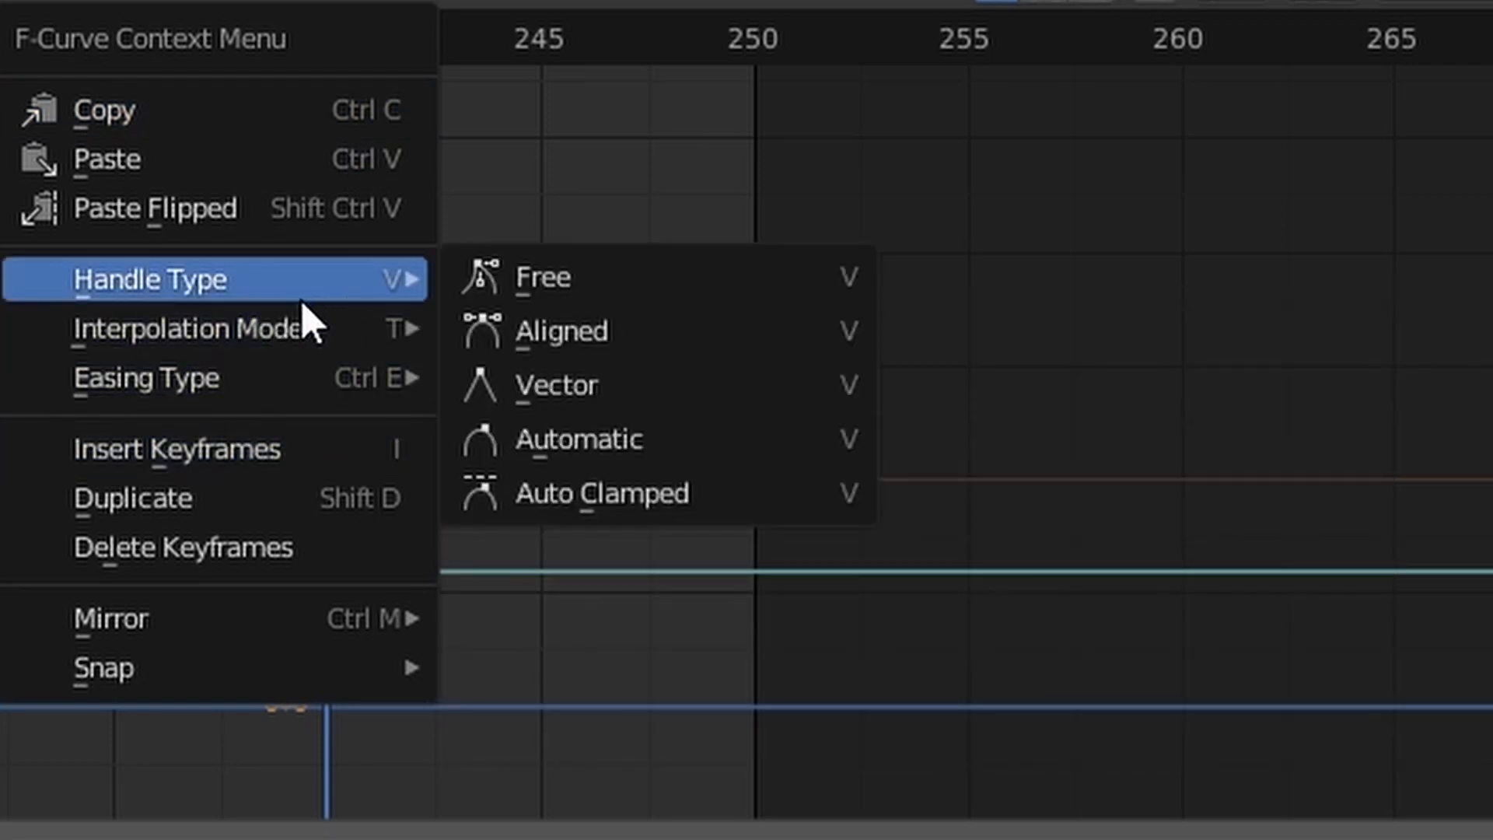
mouse_move(311, 328)
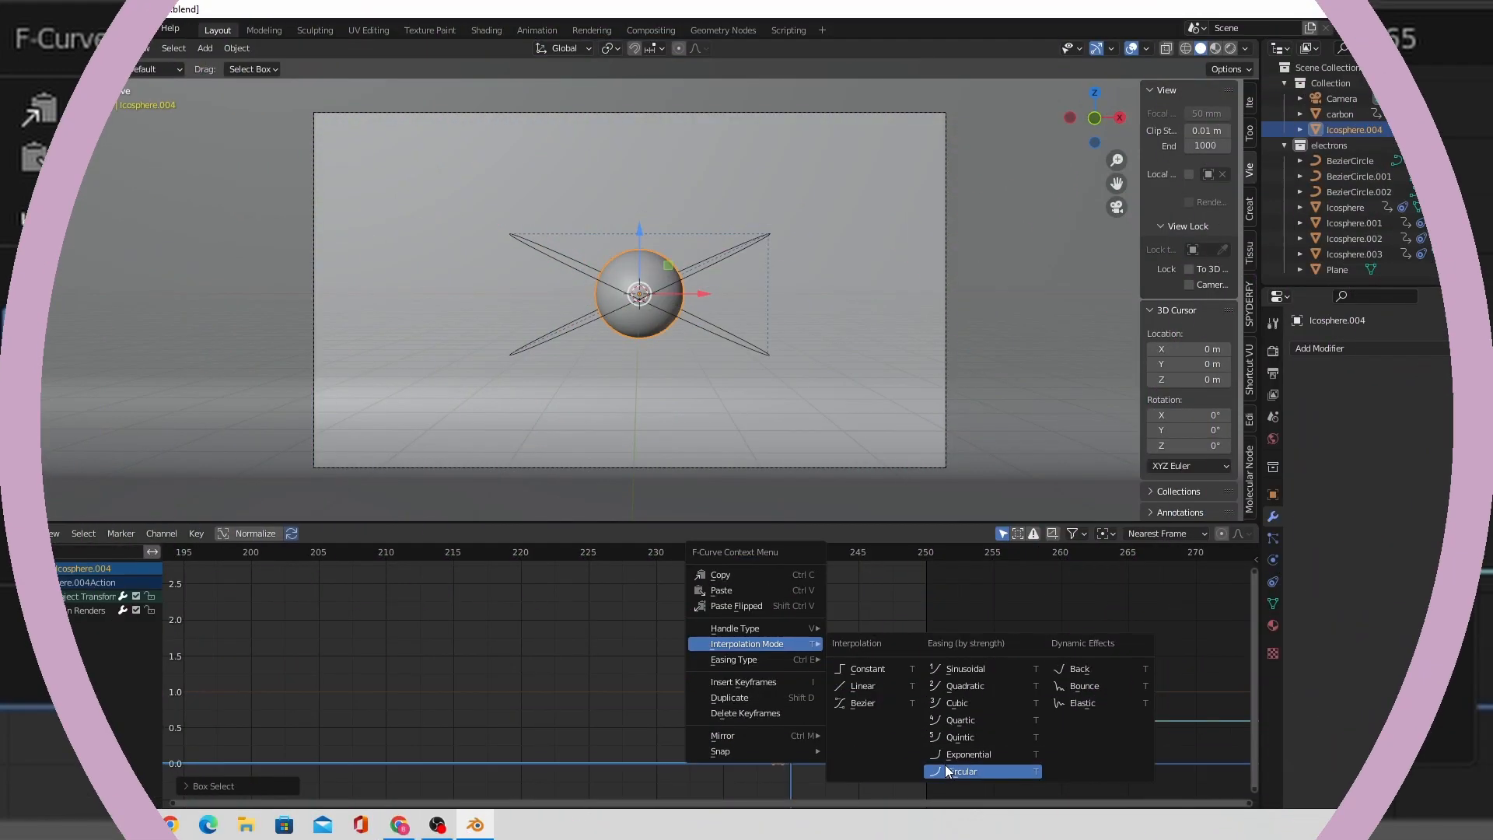
Select the sphere's scale keyframes at frames 240 and 242 and set their interpolation mode to Elastic.
click(817, 728)
drag(890, 745, 790, 562)
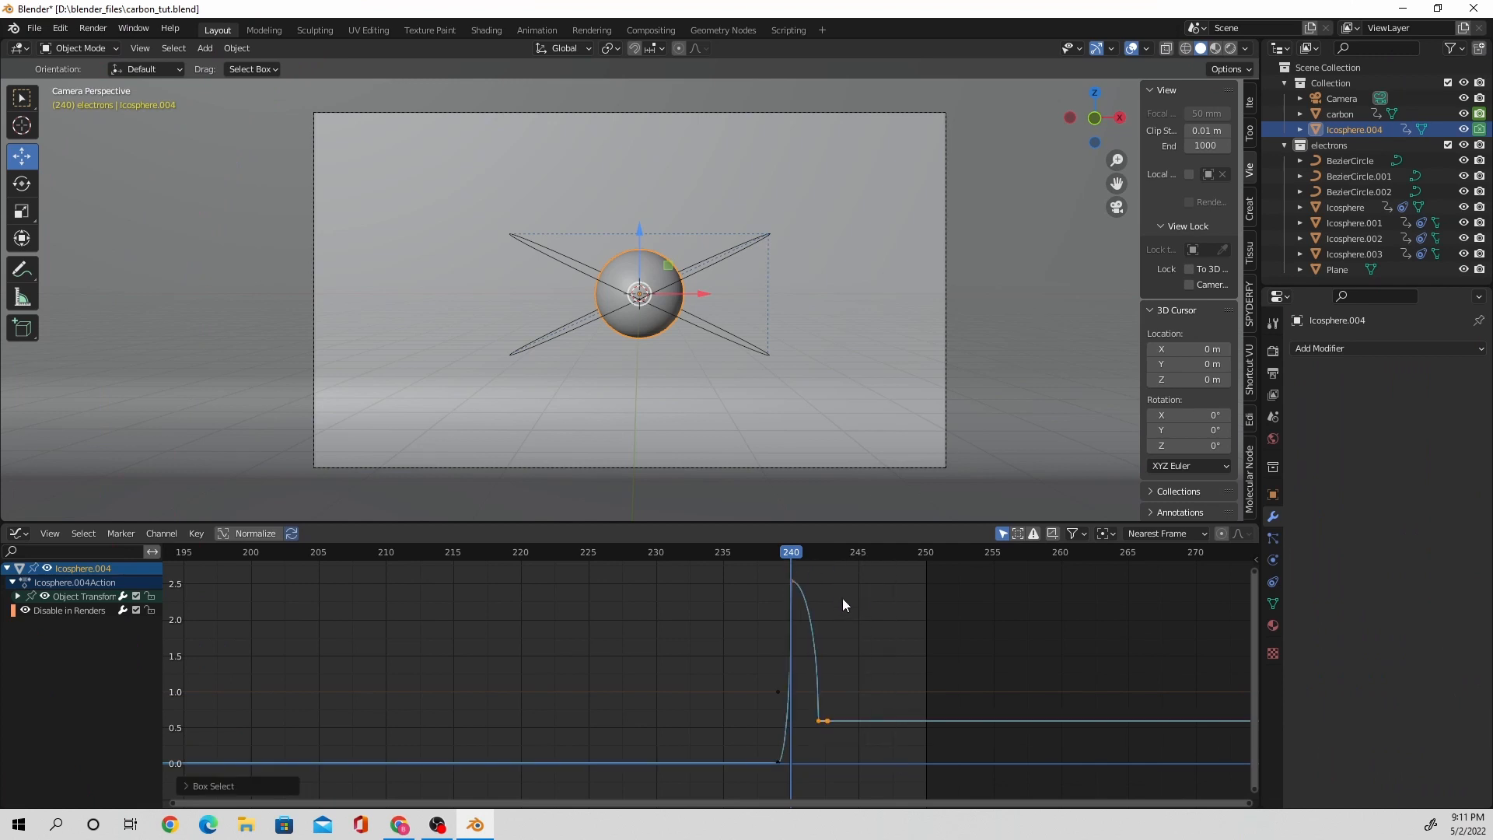
right_click(842, 598)
mouse_move(801, 599)
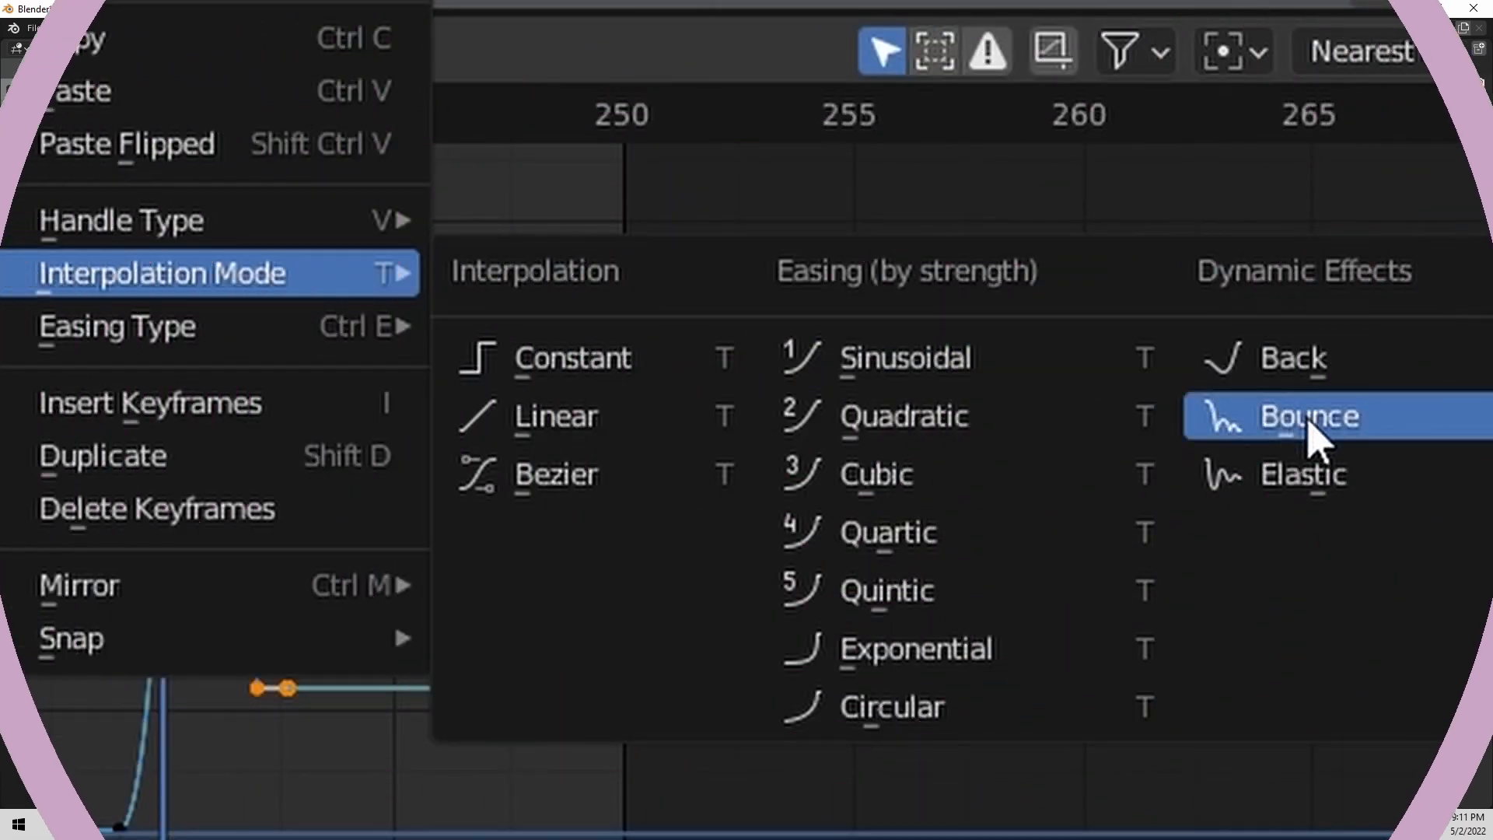
click(1306, 473)
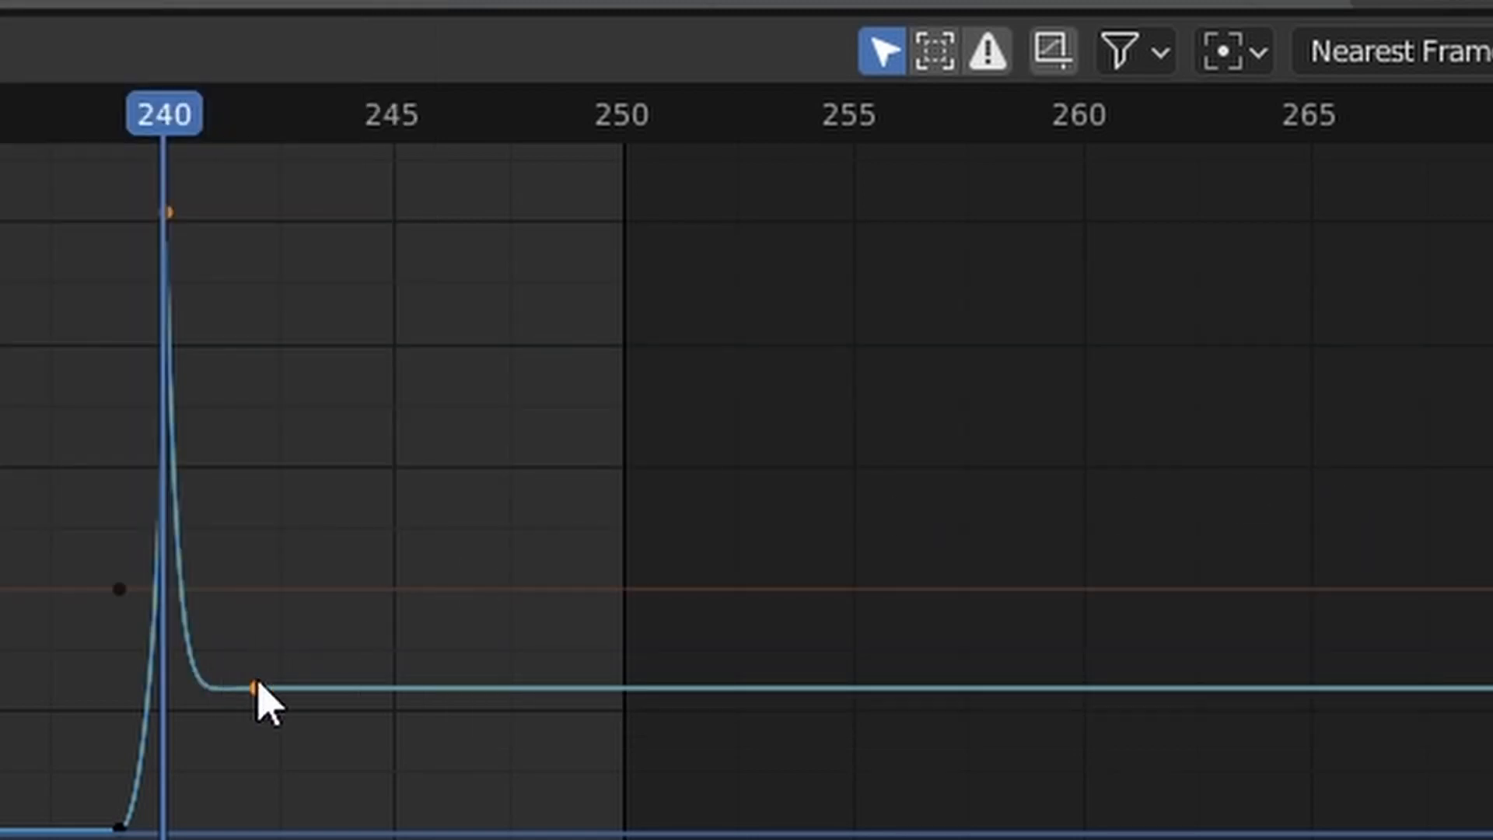
Move the end keyframe of the elastic scale curve from frame 242 to about frame 248 to stretch the oscillation.
key(g)
click(297, 682)
key(g)
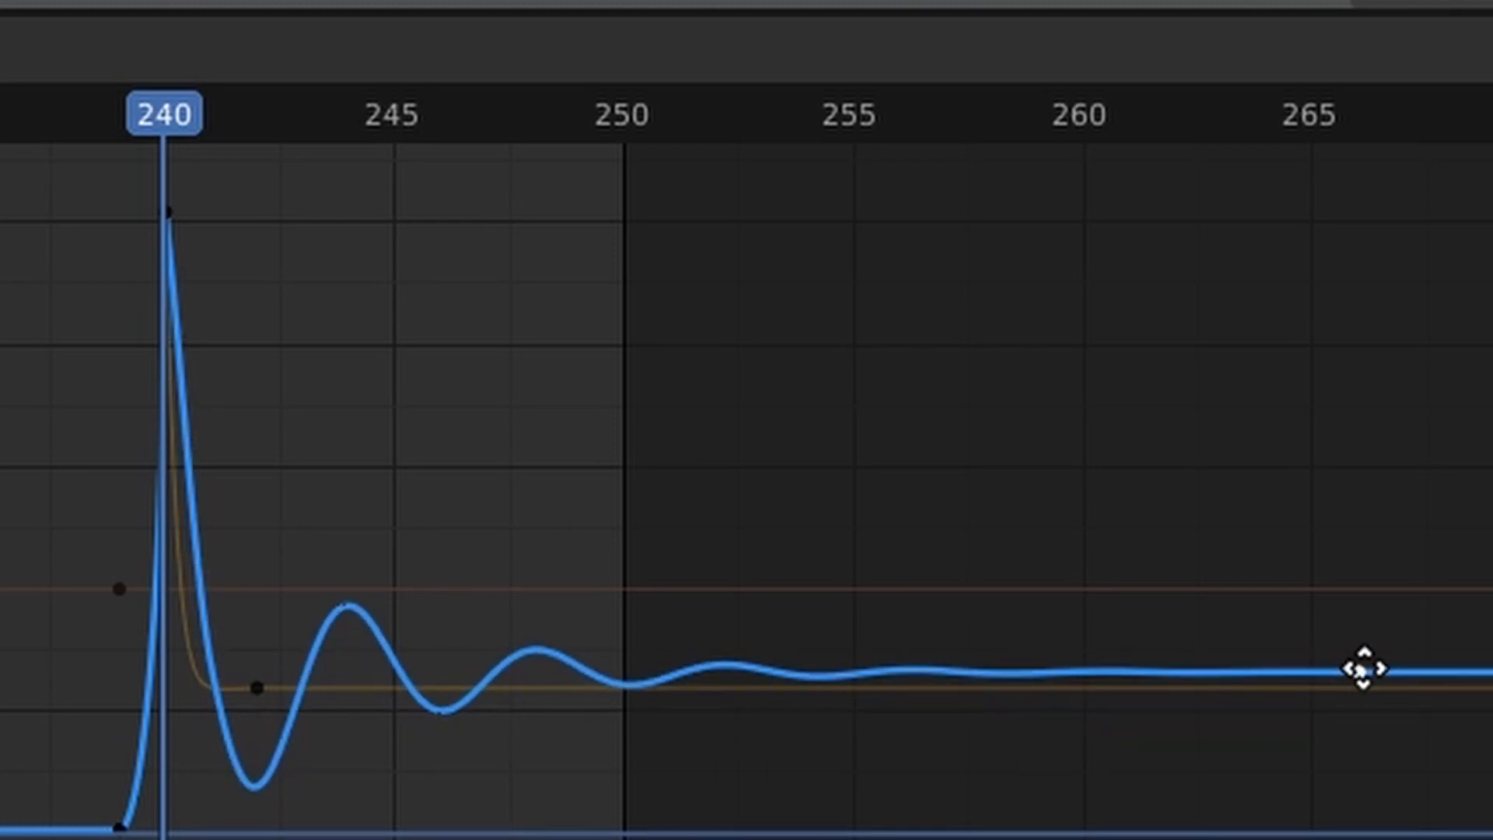
click(1090, 687)
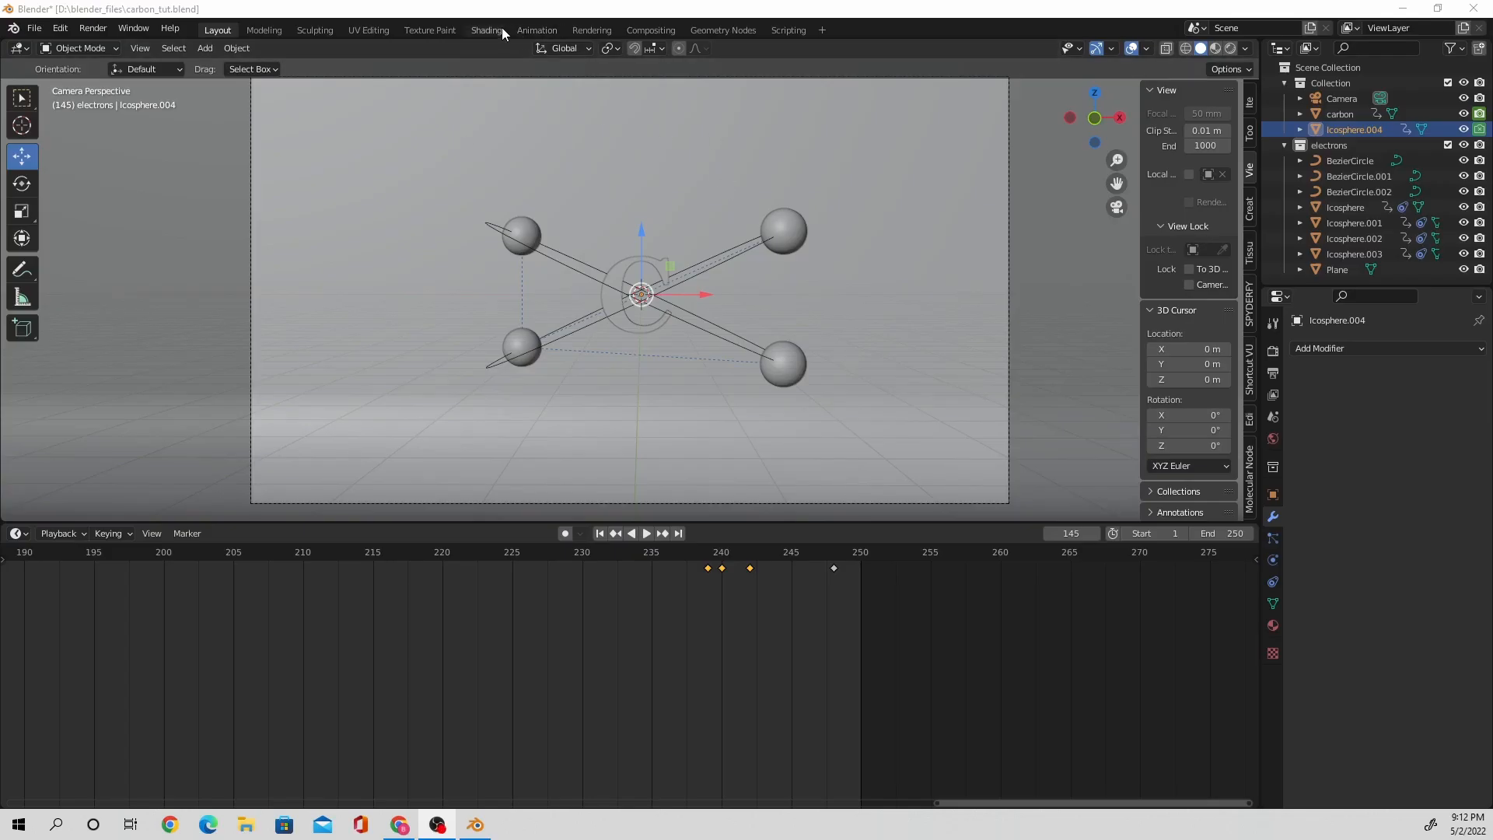
Switch to the Shading workspace and show the whole camera frame in its viewport.
click(501, 28)
click(1215, 205)
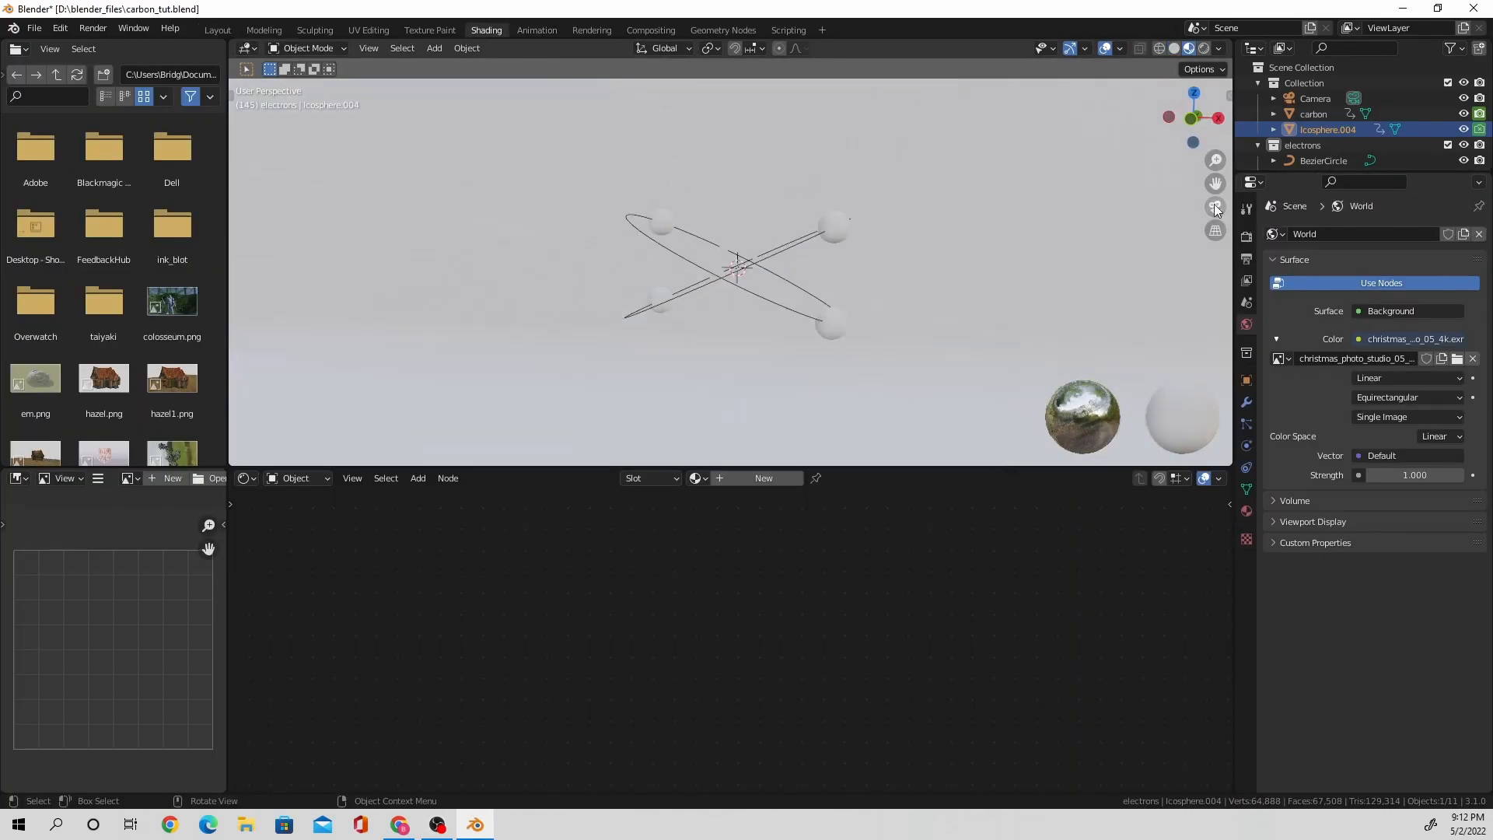
scroll(892, 282, down, 2)
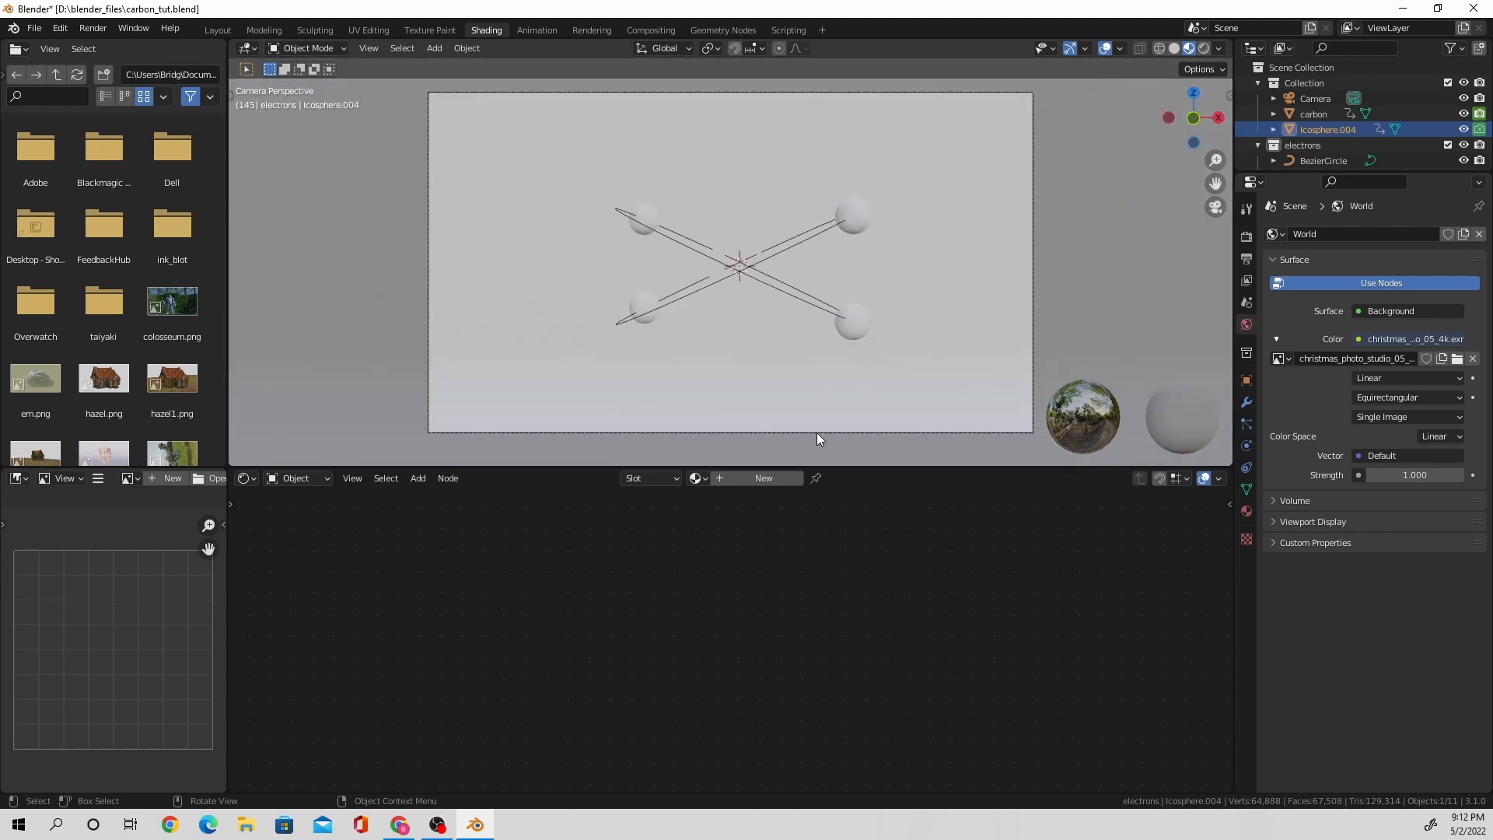
Give the background plane a new material with a pale peach-pink base color.
click(826, 409)
click(740, 482)
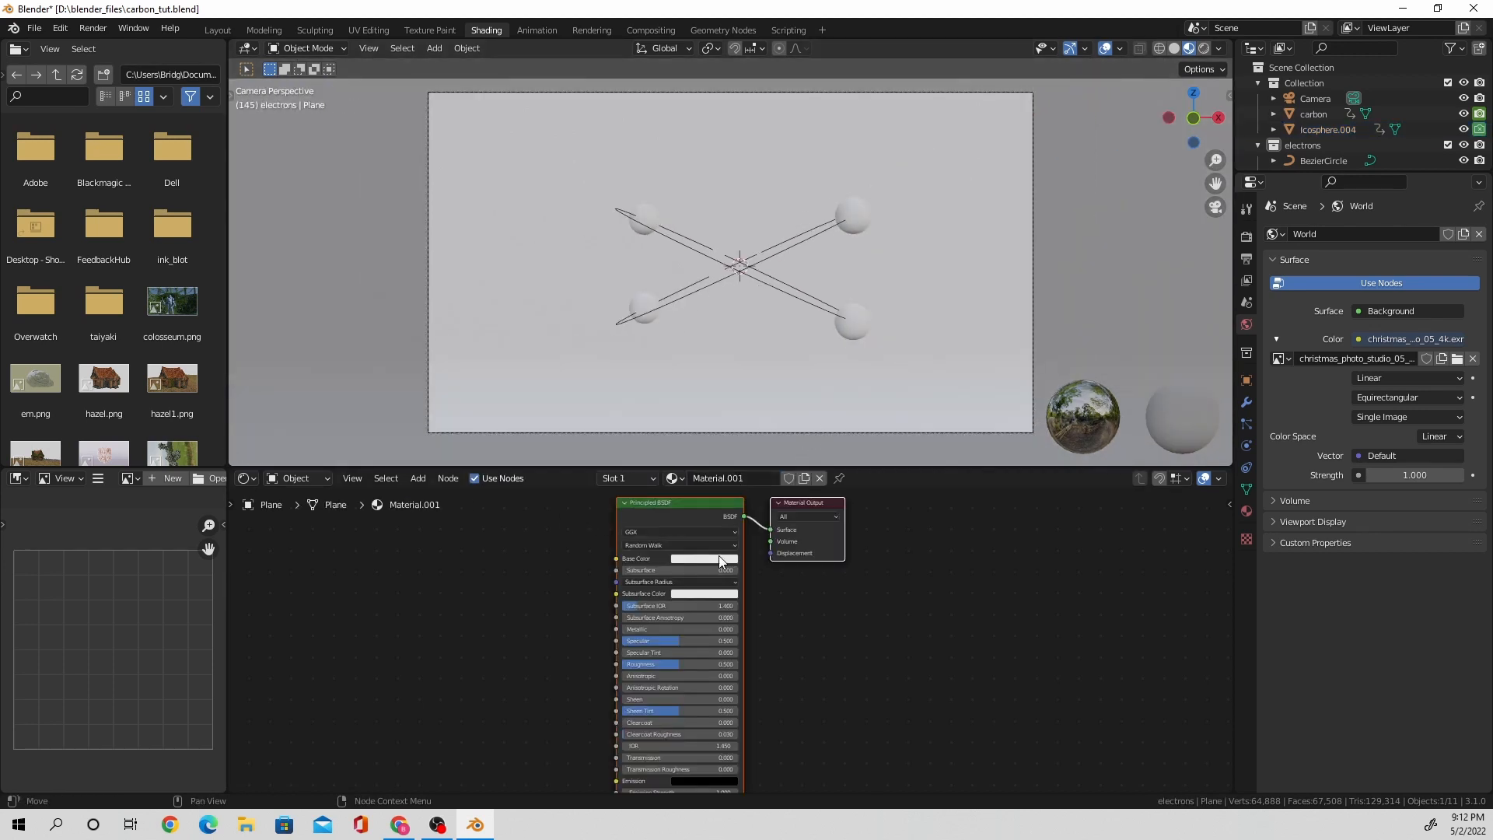
click(717, 557)
click(712, 453)
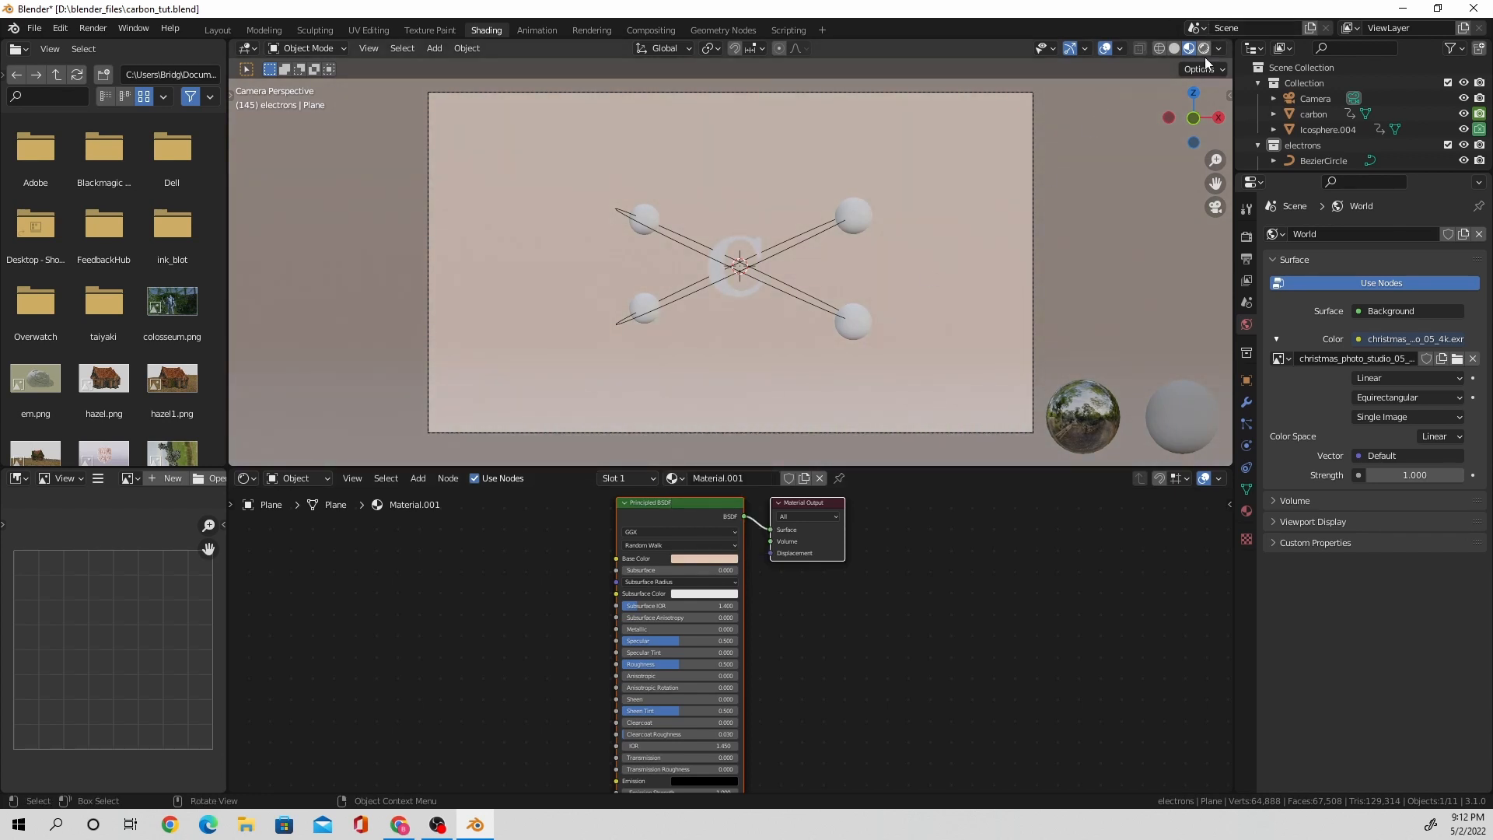
Show the viewport in rendered shading and set the scene's render engine to Cycles.
click(1247, 282)
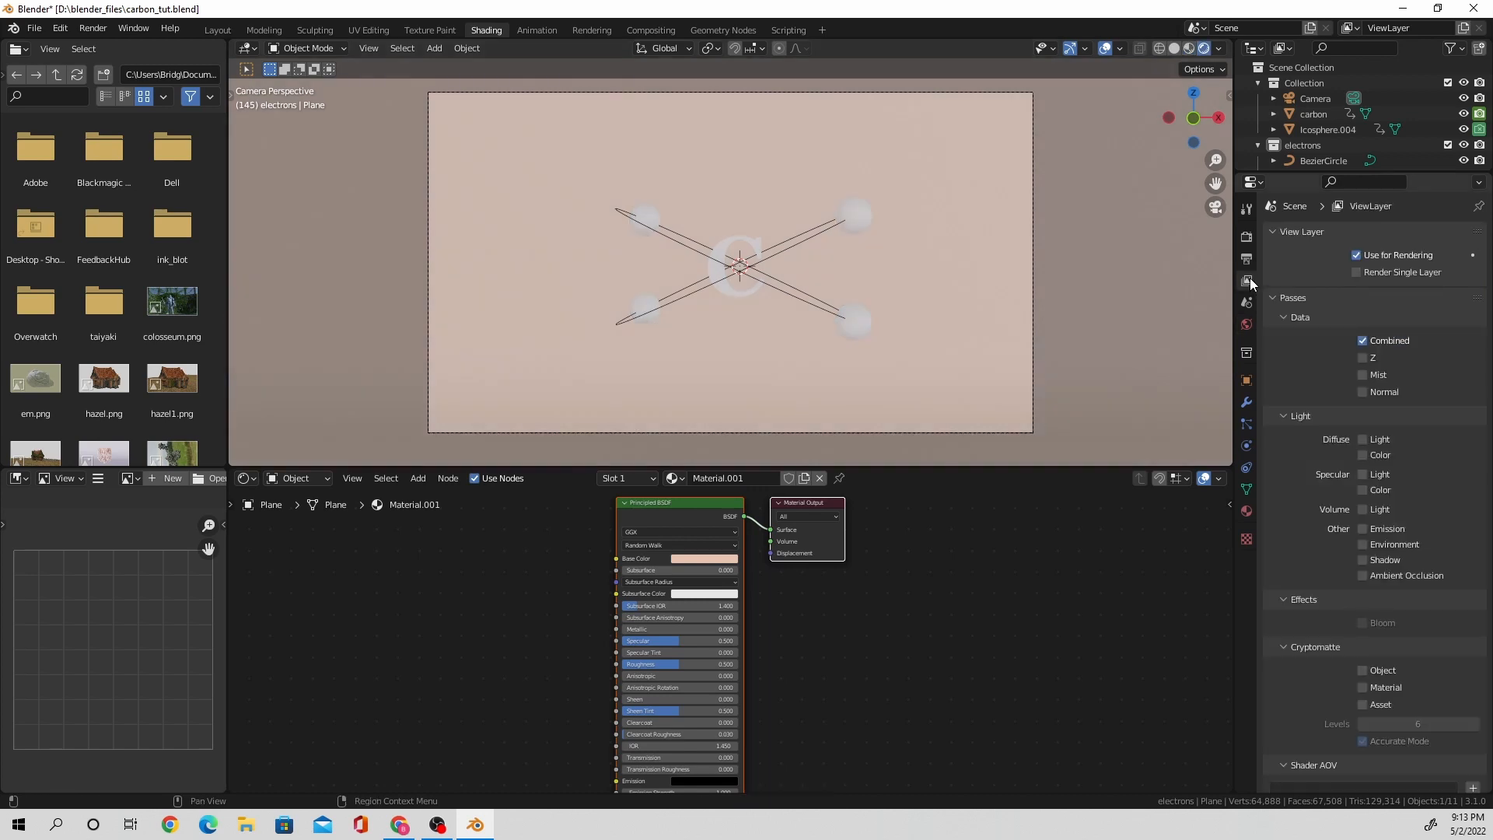
click(1245, 239)
click(1371, 235)
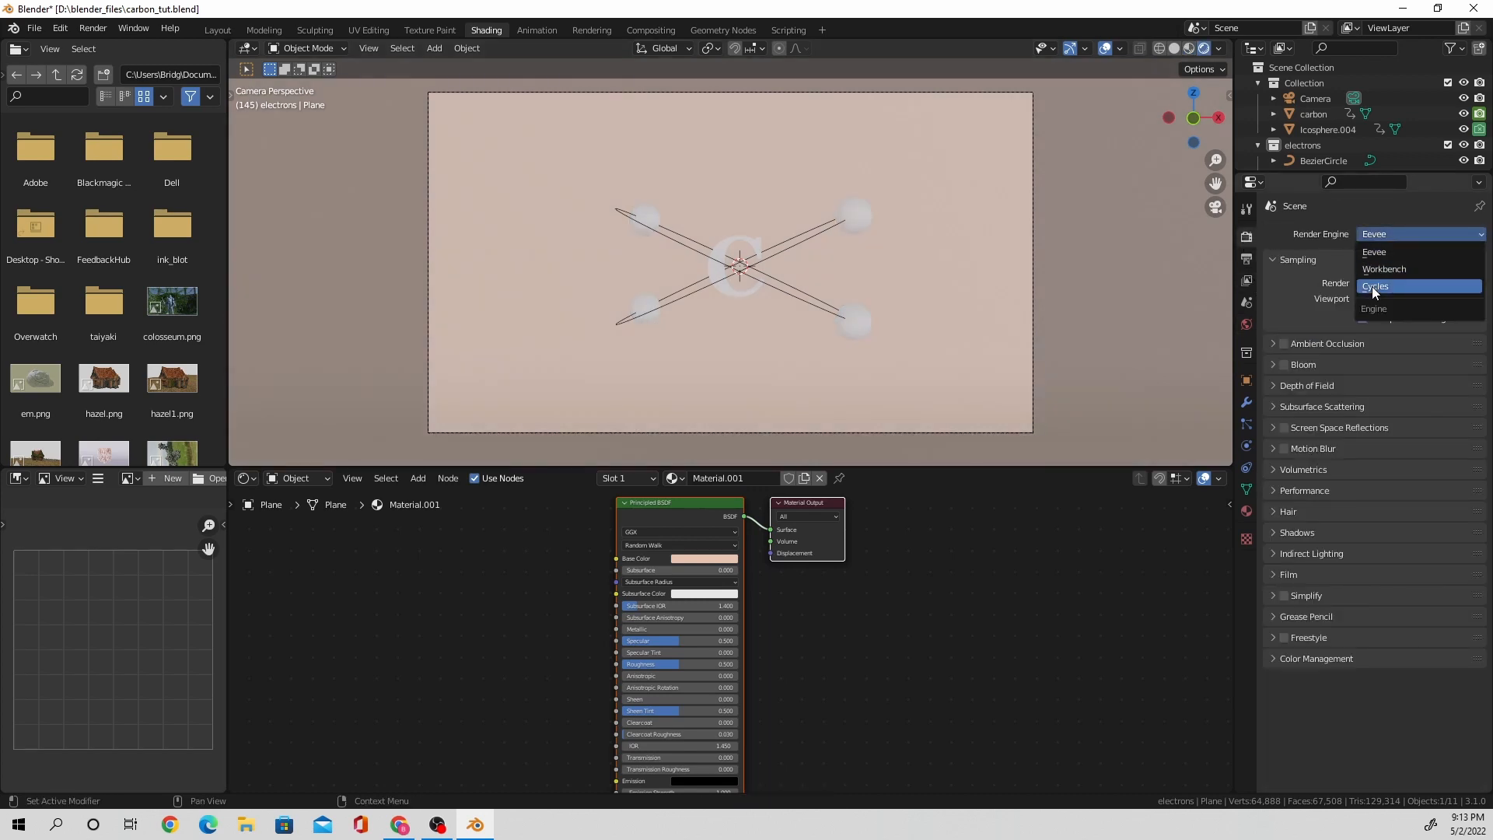
key(Return)
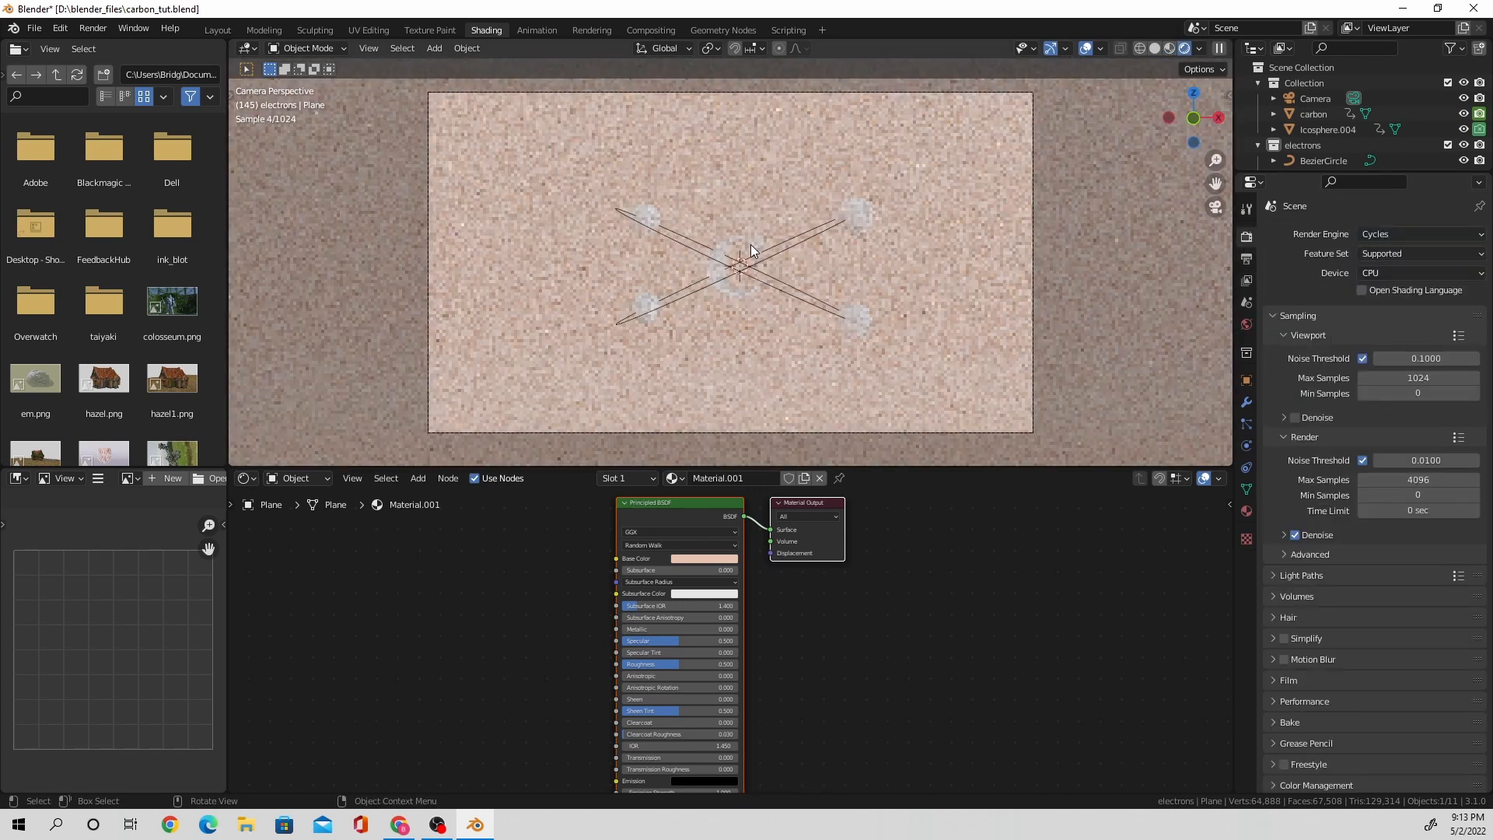
Give the letter C a new material with a near-black brown base color, Metallic about 0.99 and Roughness about 0.08.
click(751, 247)
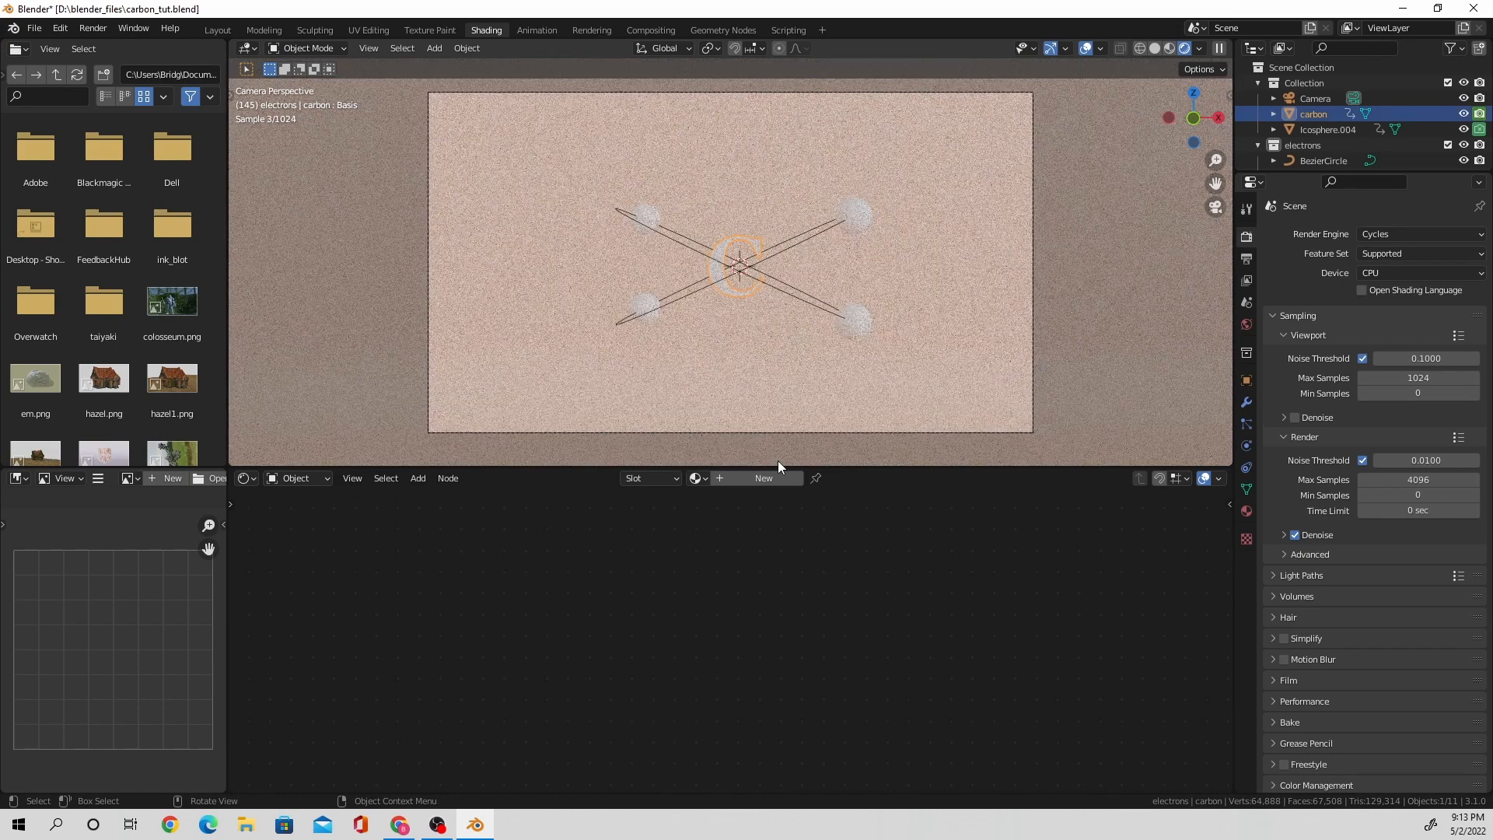
click(760, 481)
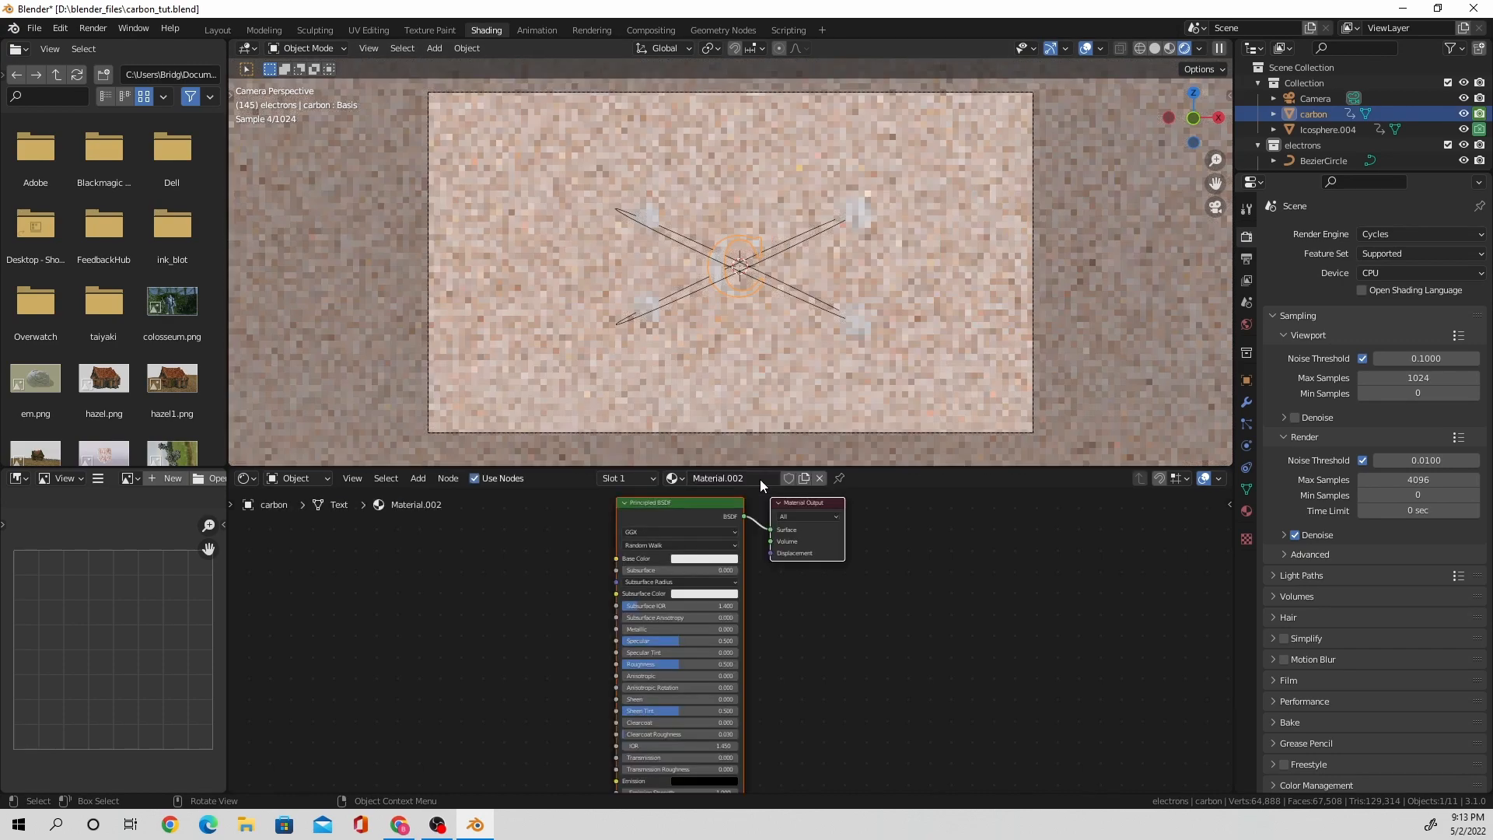
click(720, 559)
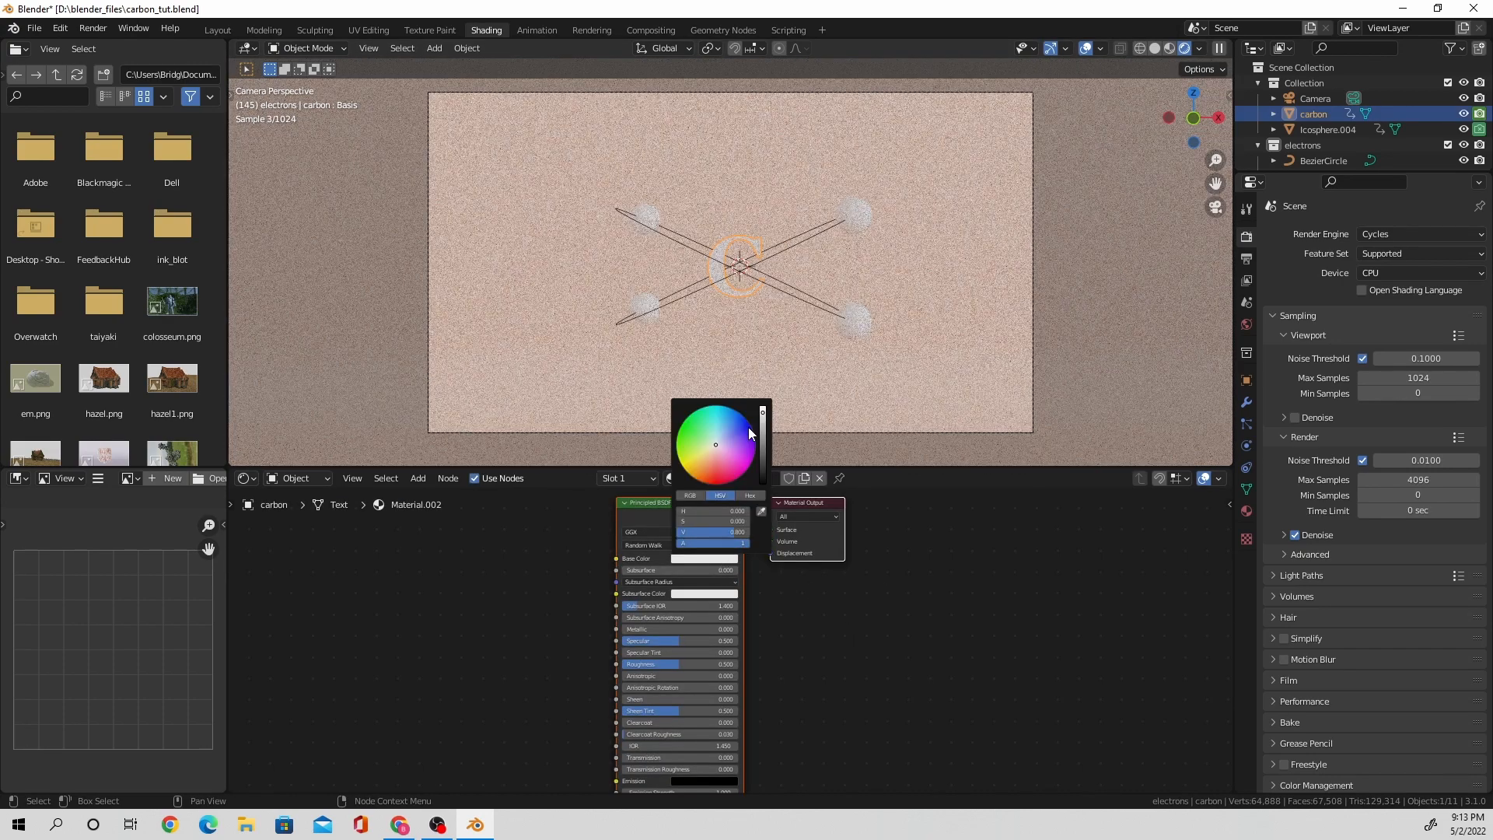
drag(762, 424, 754, 476)
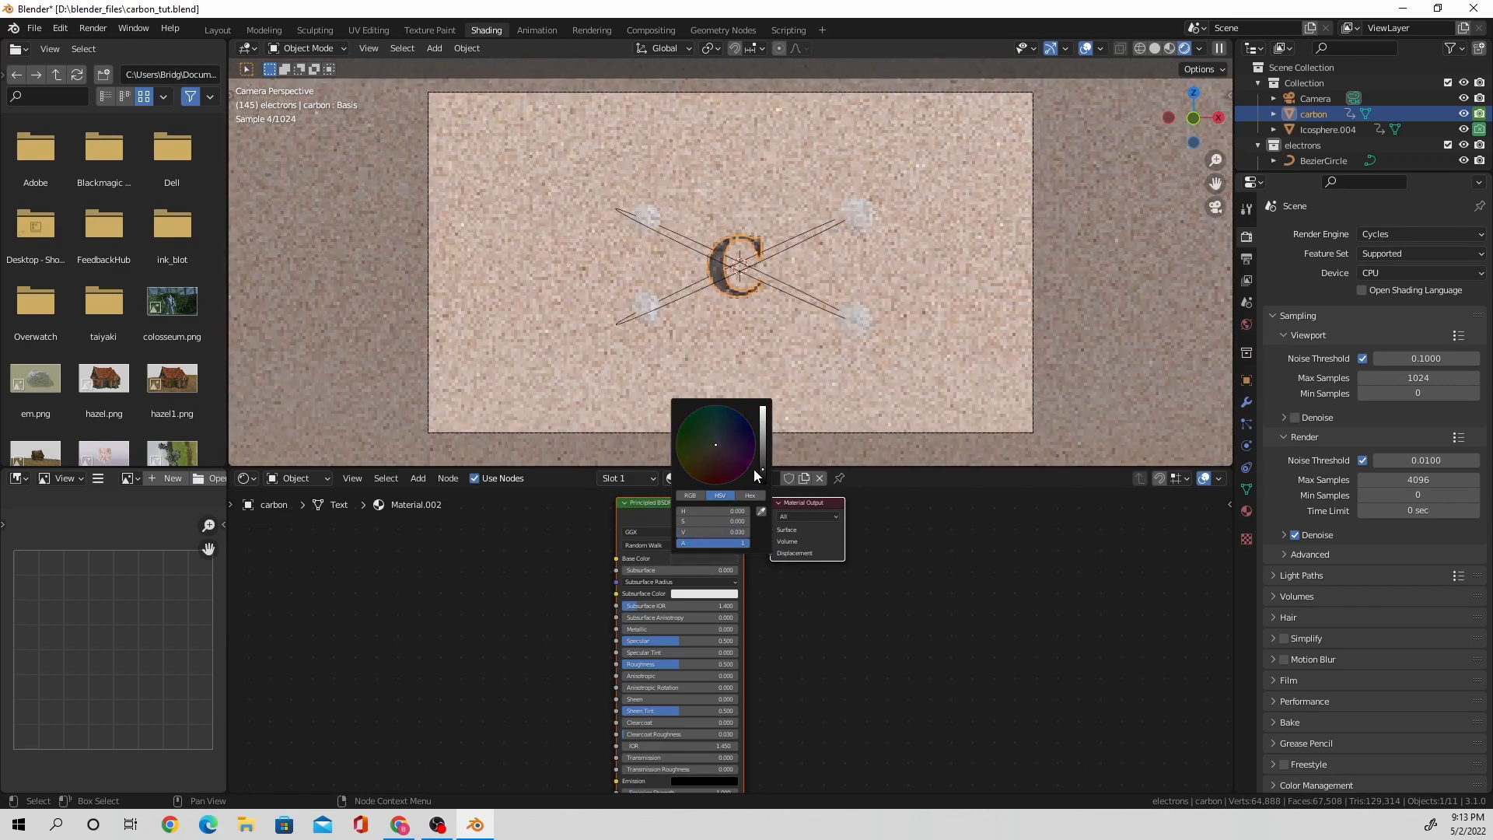
click(712, 452)
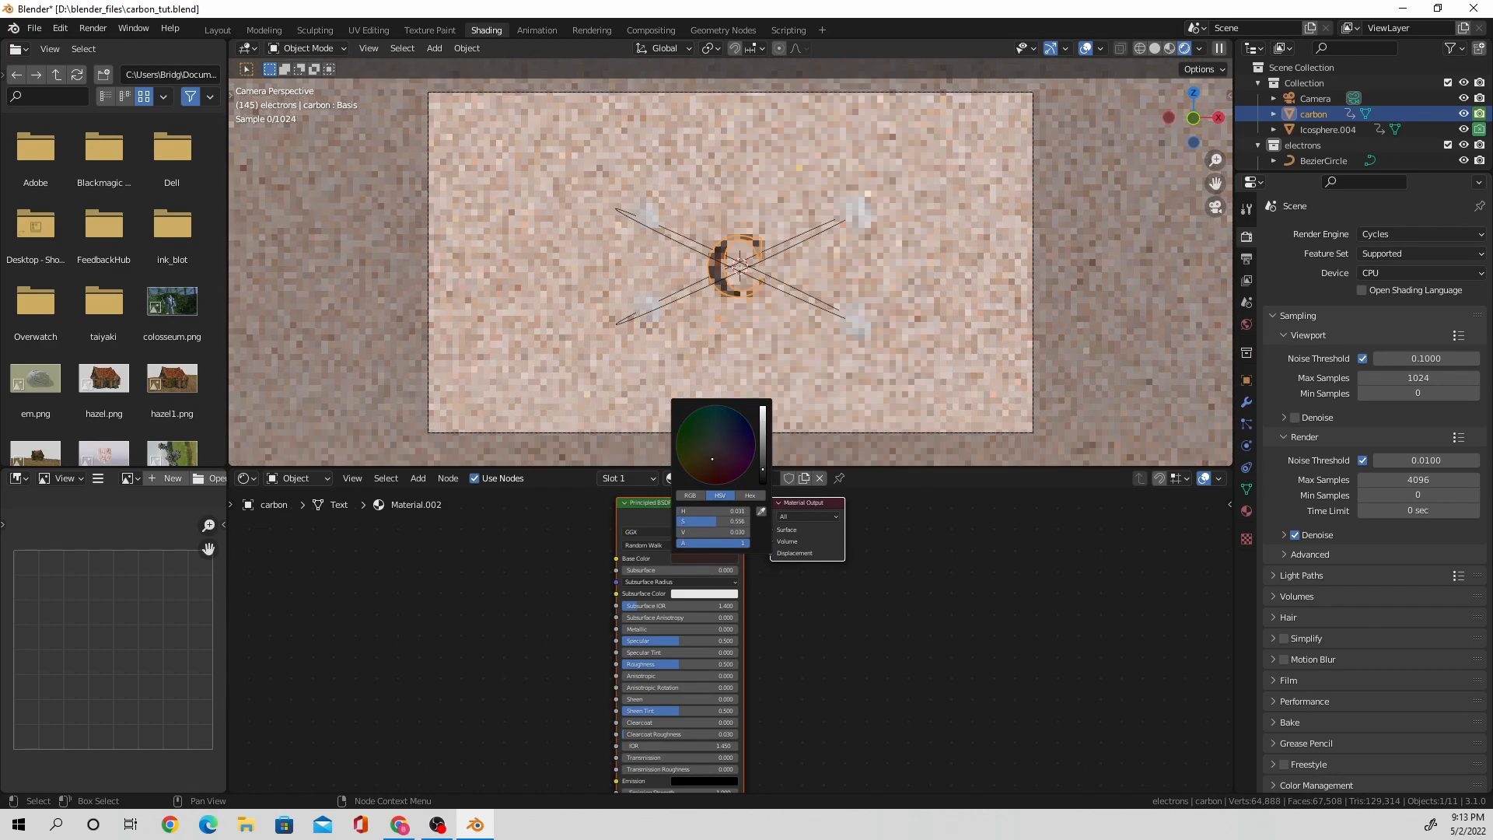
drag(687, 632, 672, 664)
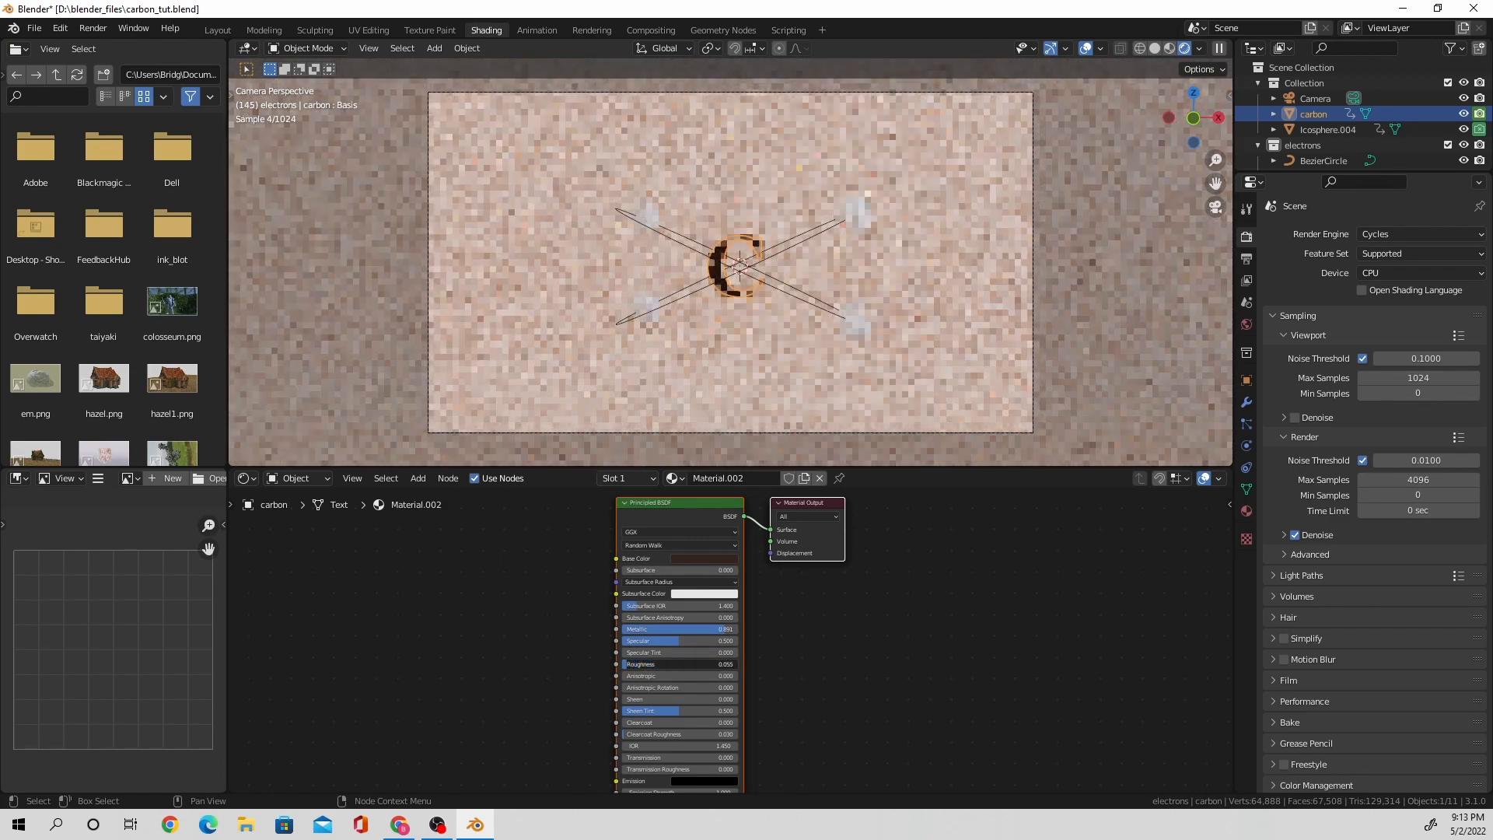
Assign the letter's dark material, Material.002, to Icosphere.004 and rename the material carbon.
click(1327, 130)
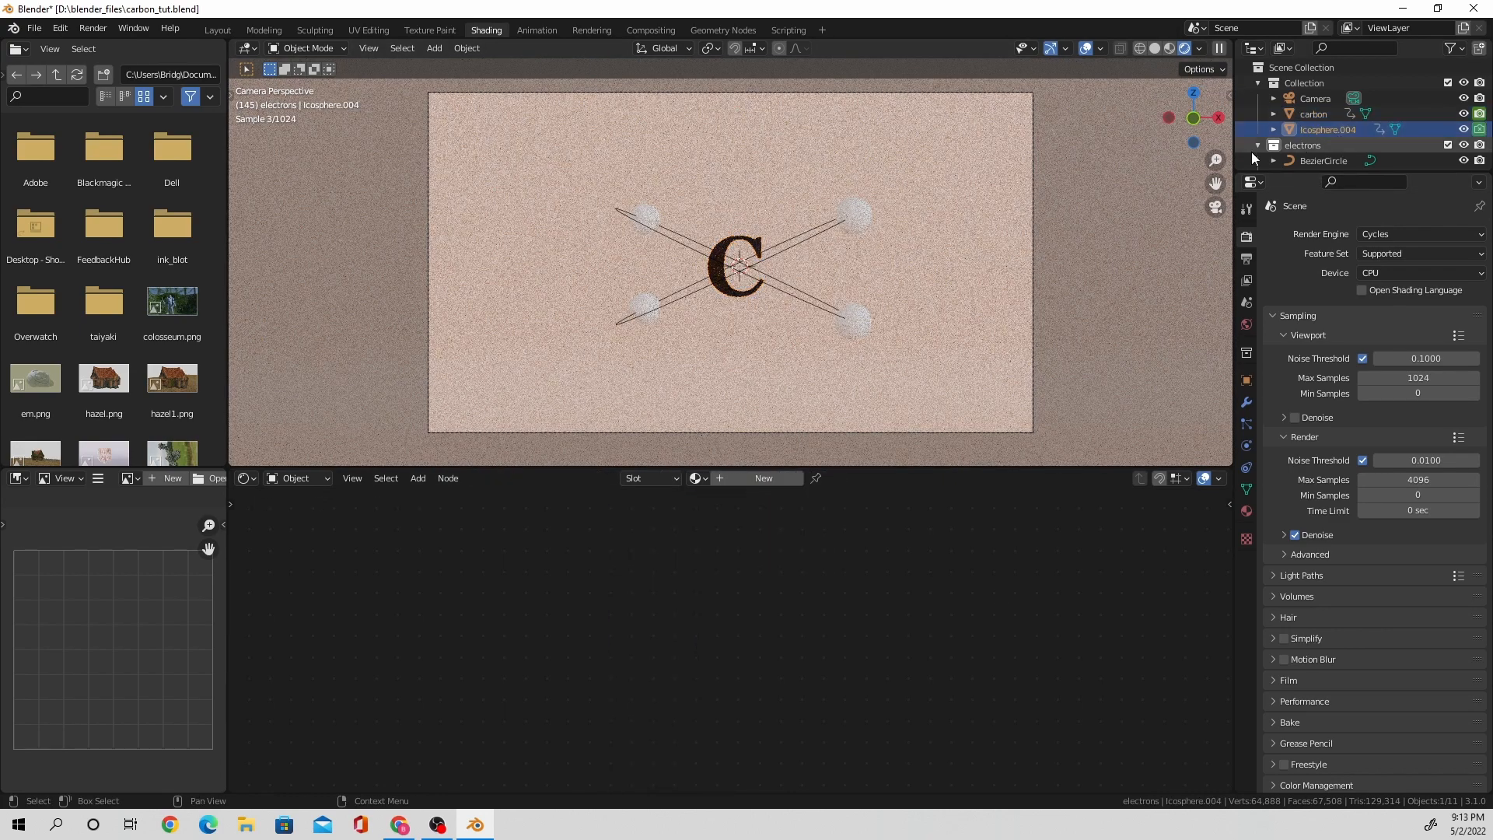
click(700, 479)
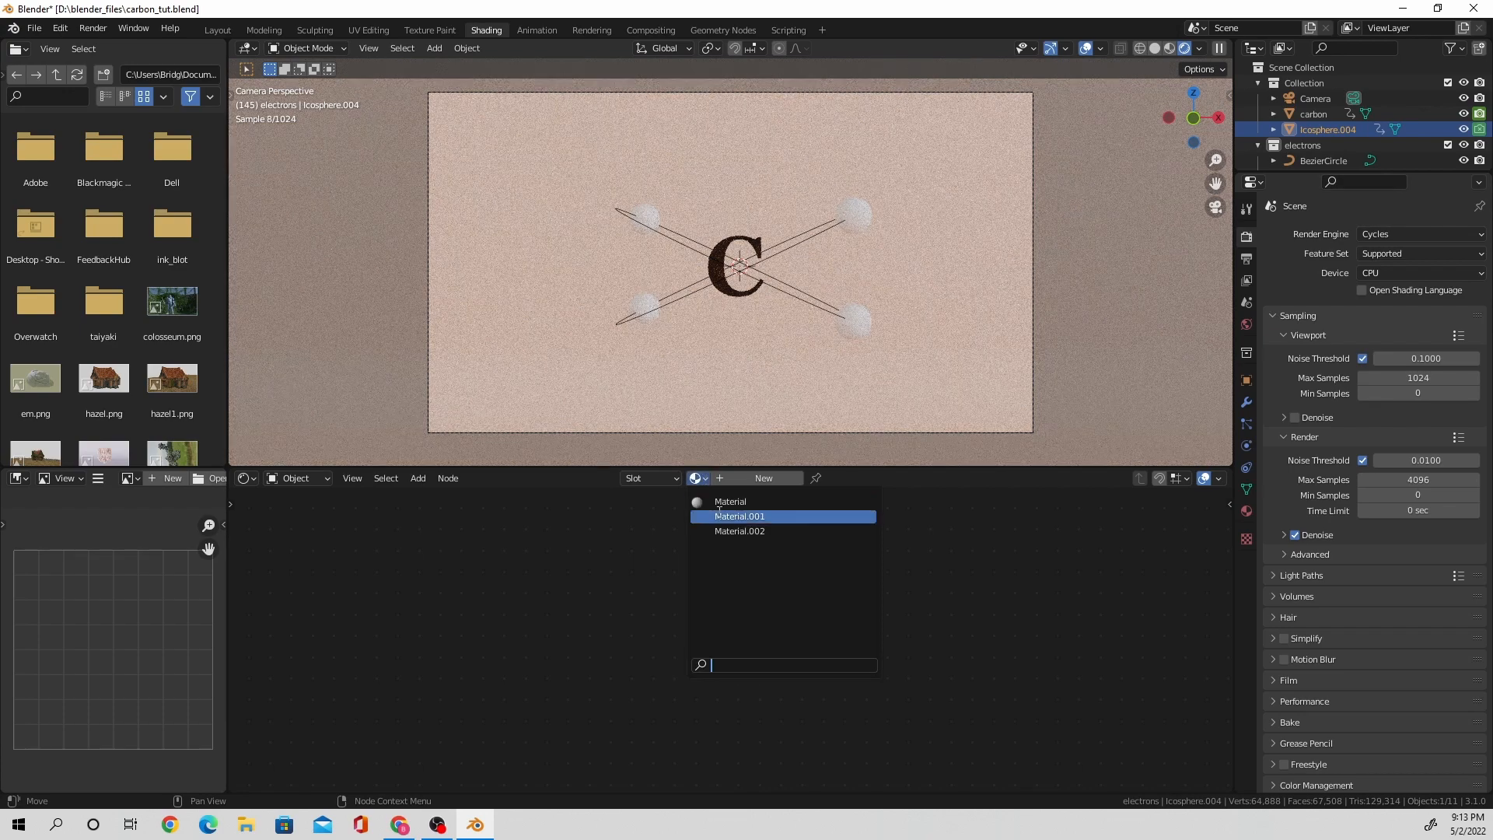
click(728, 533)
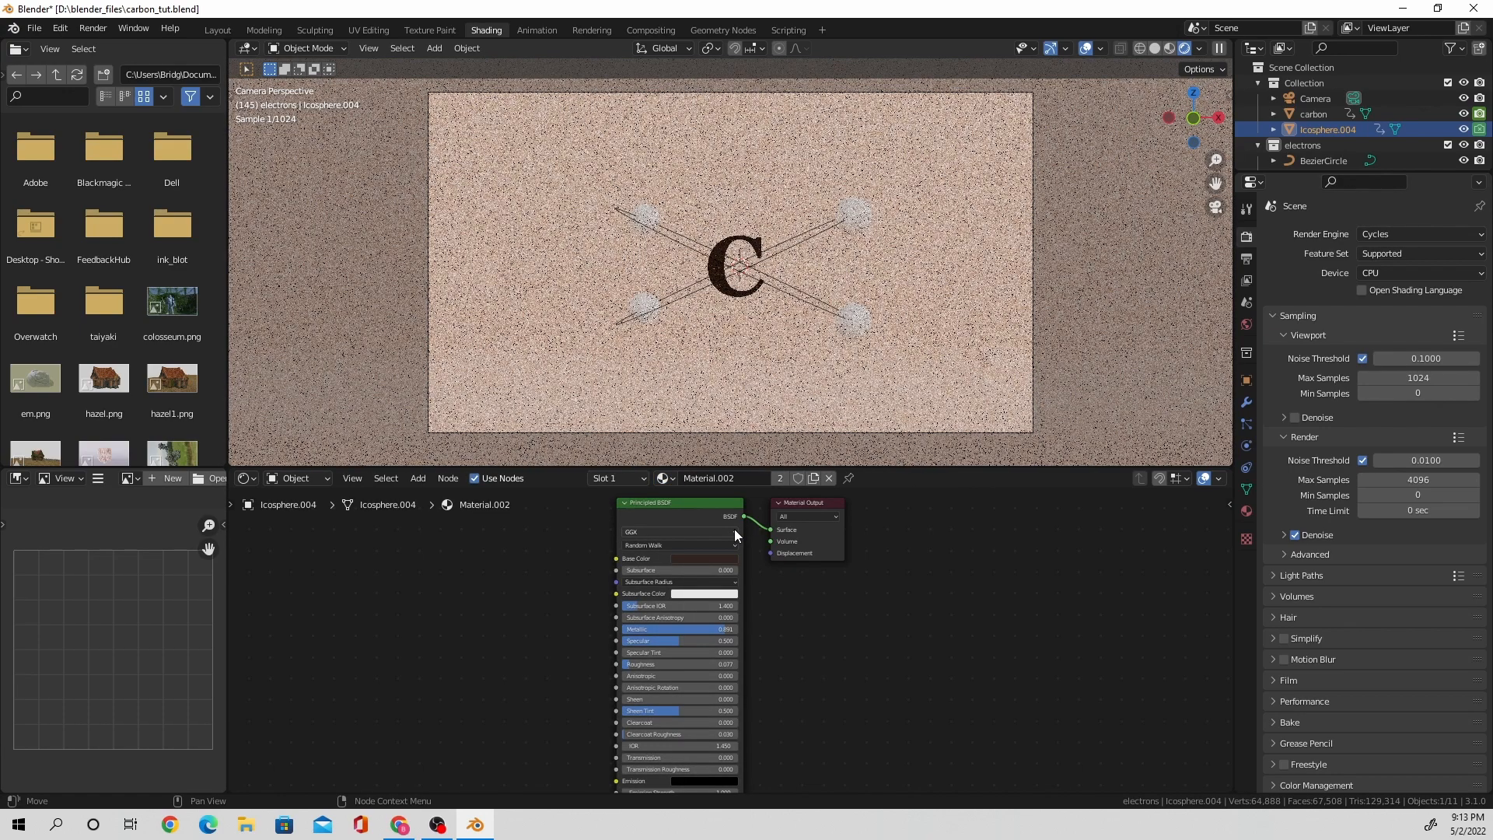
double_click(734, 478)
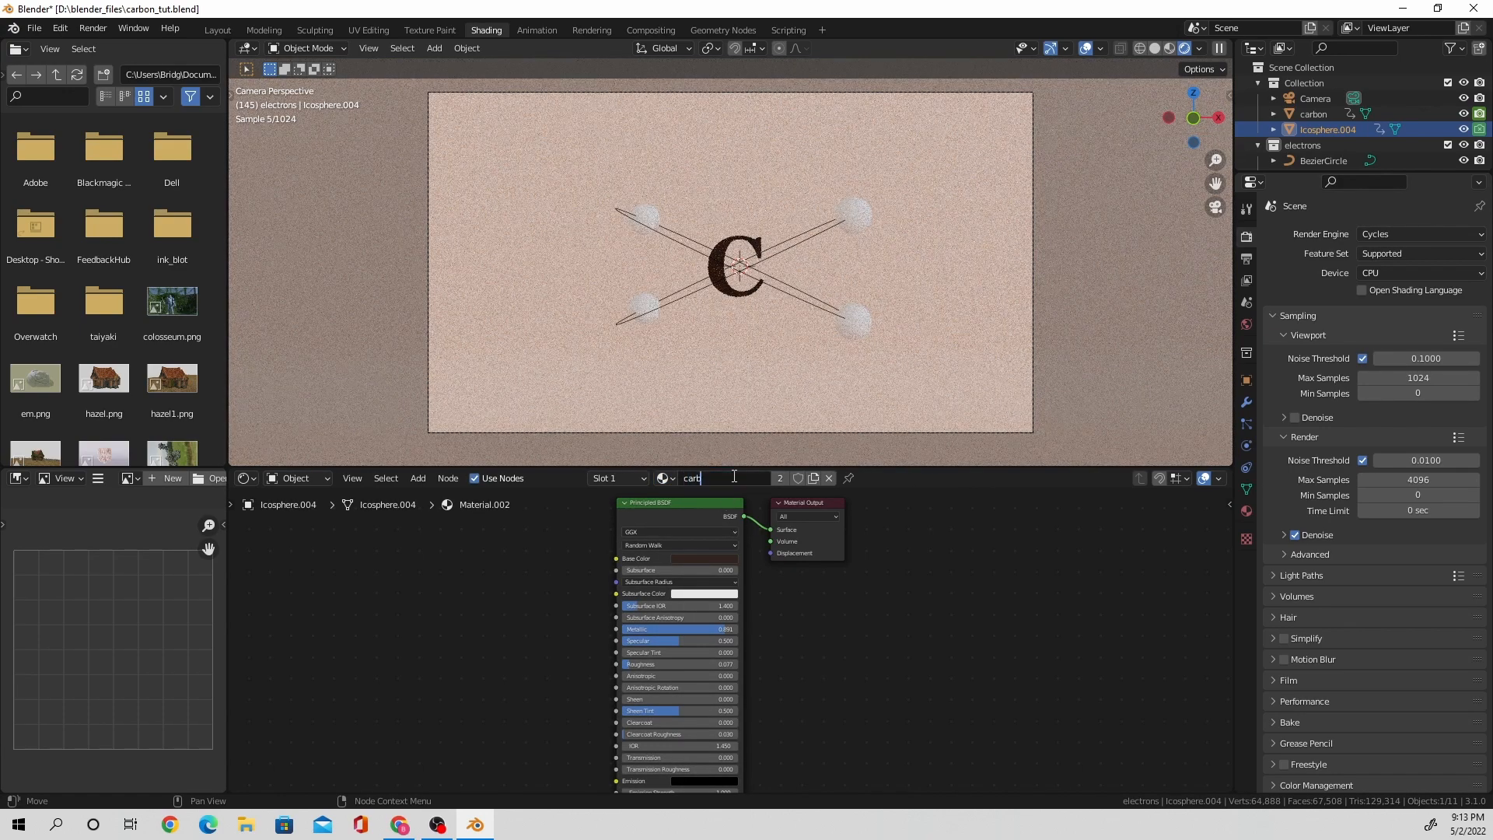
key(Return)
Give the lower-right electron sphere a new material with an orange base color, Metallic 1.000 and Roughness 0.000.
click(851, 325)
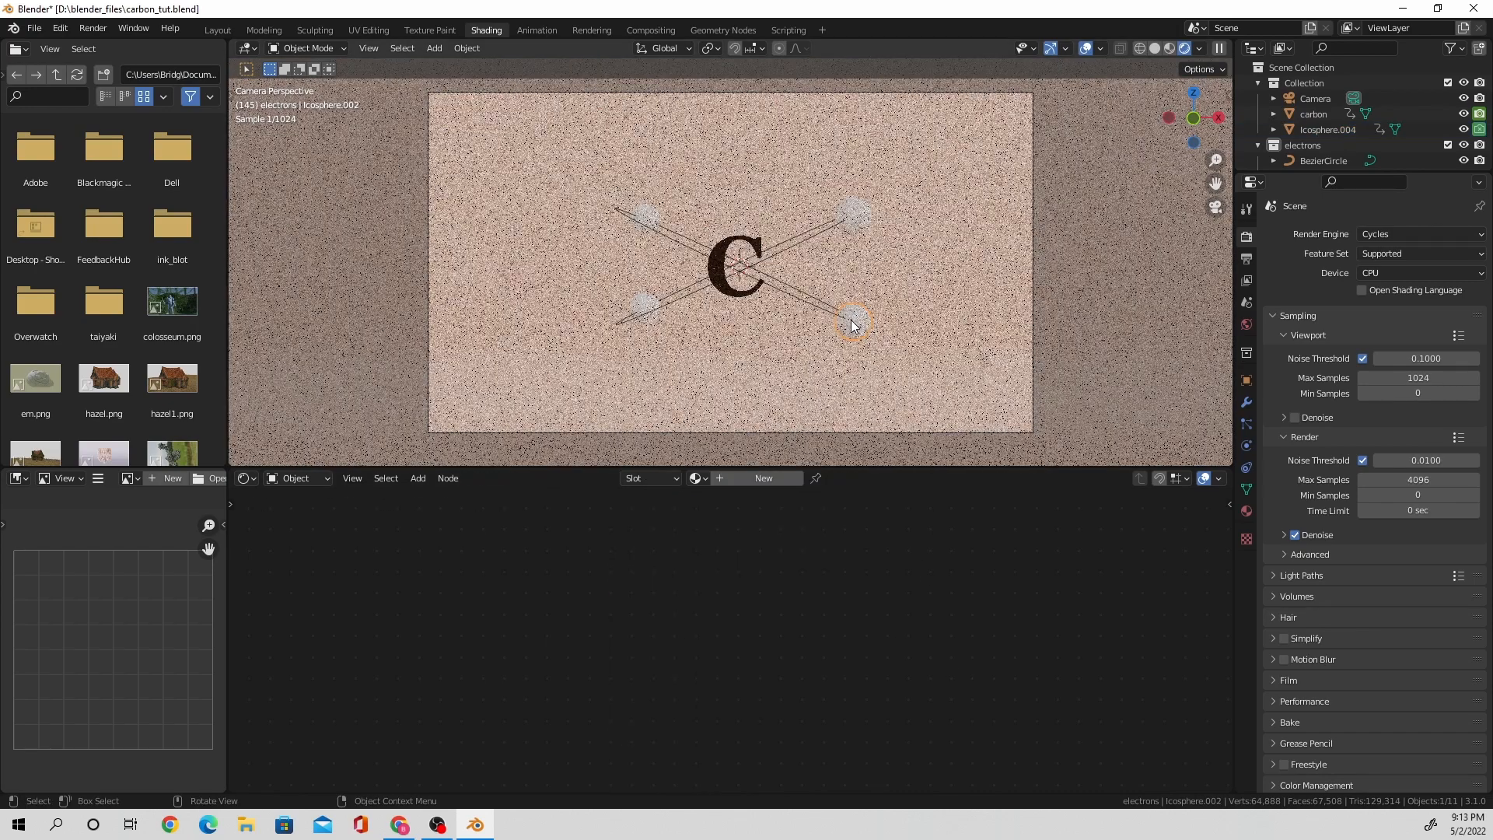
click(764, 478)
click(712, 558)
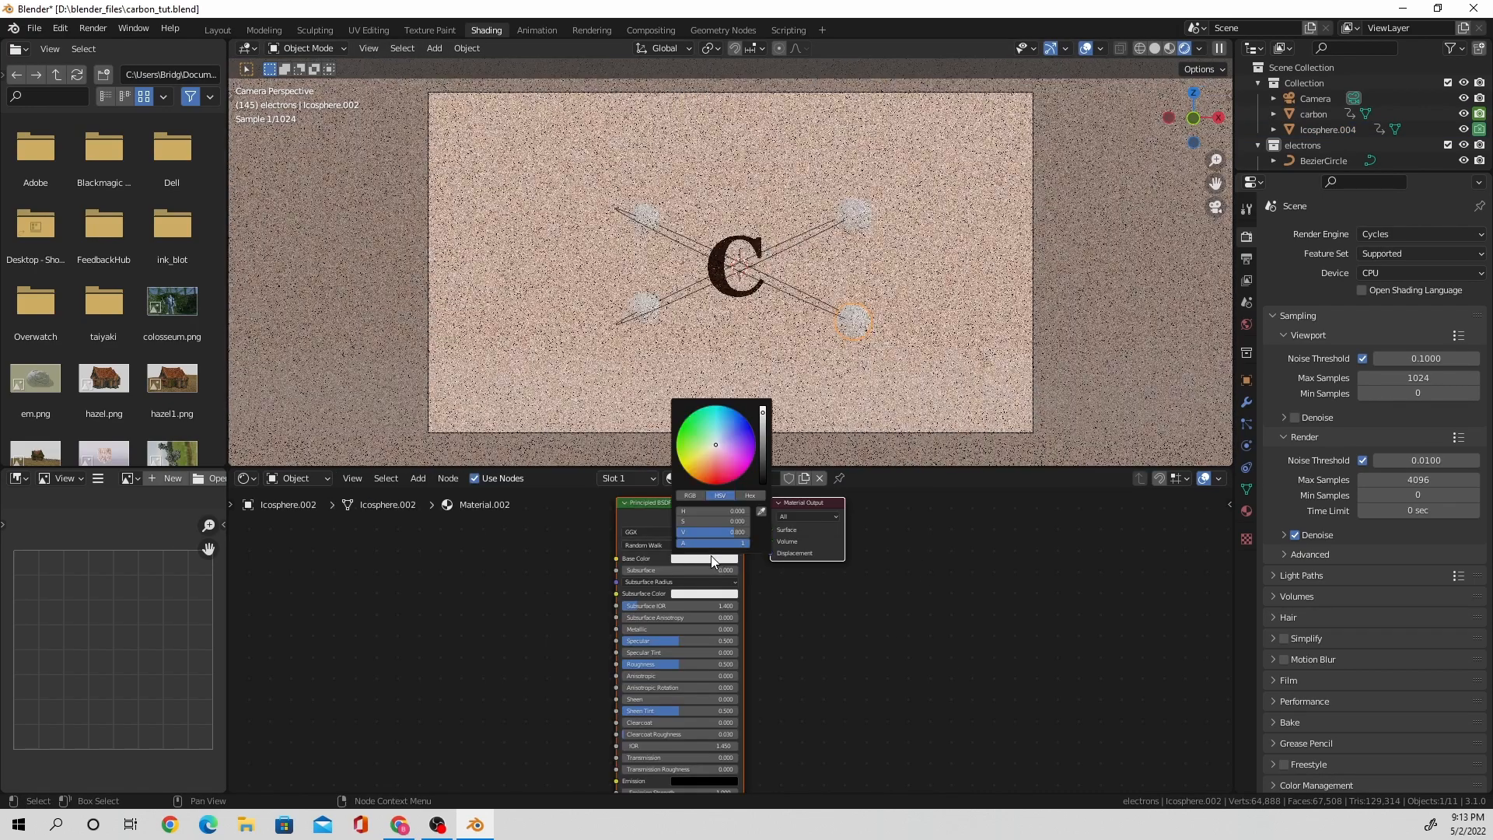
drag(712, 462, 707, 468)
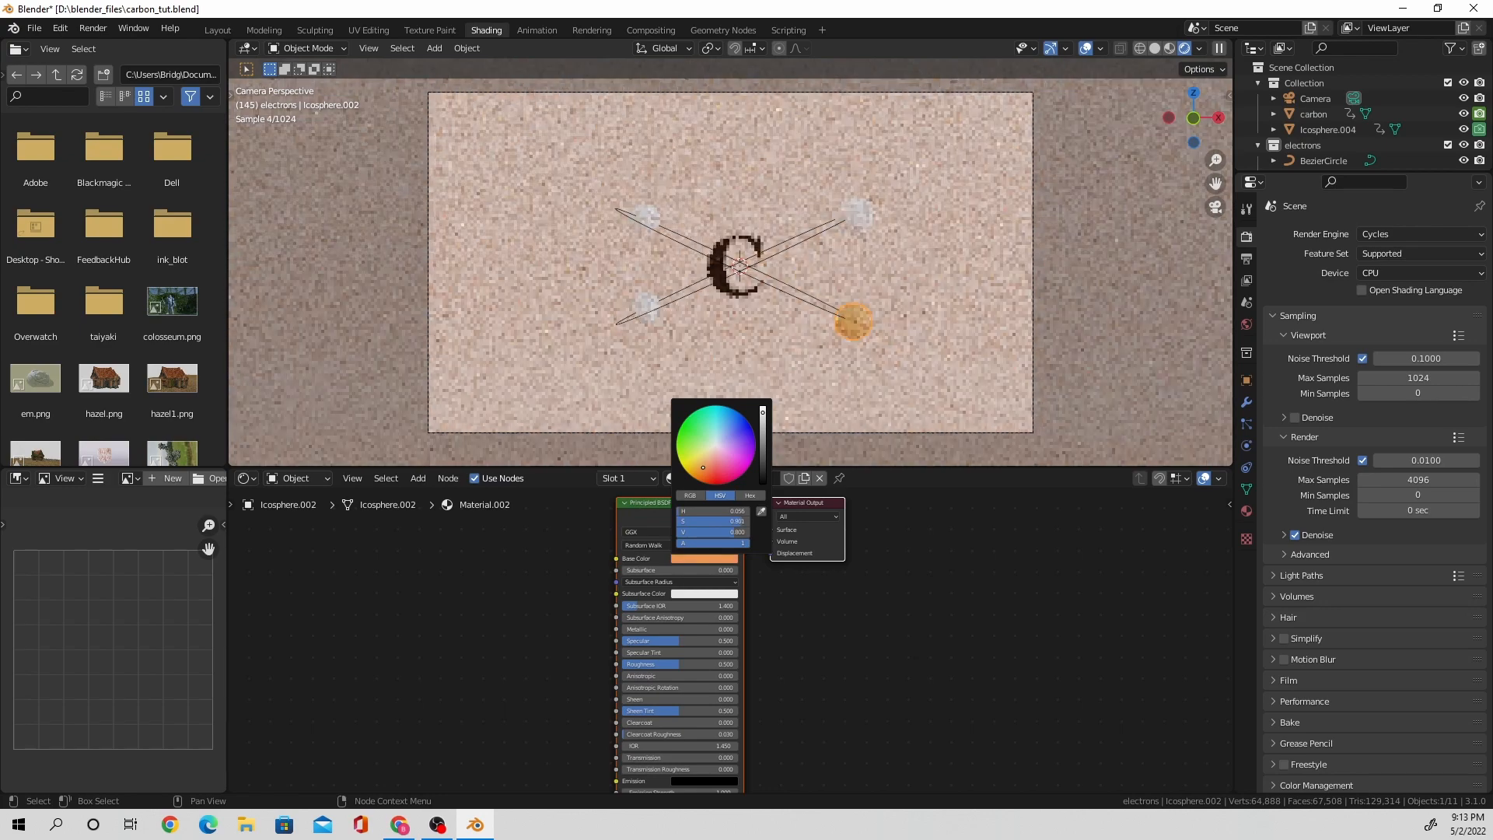
drag(675, 630, 793, 630)
drag(688, 669, 591, 665)
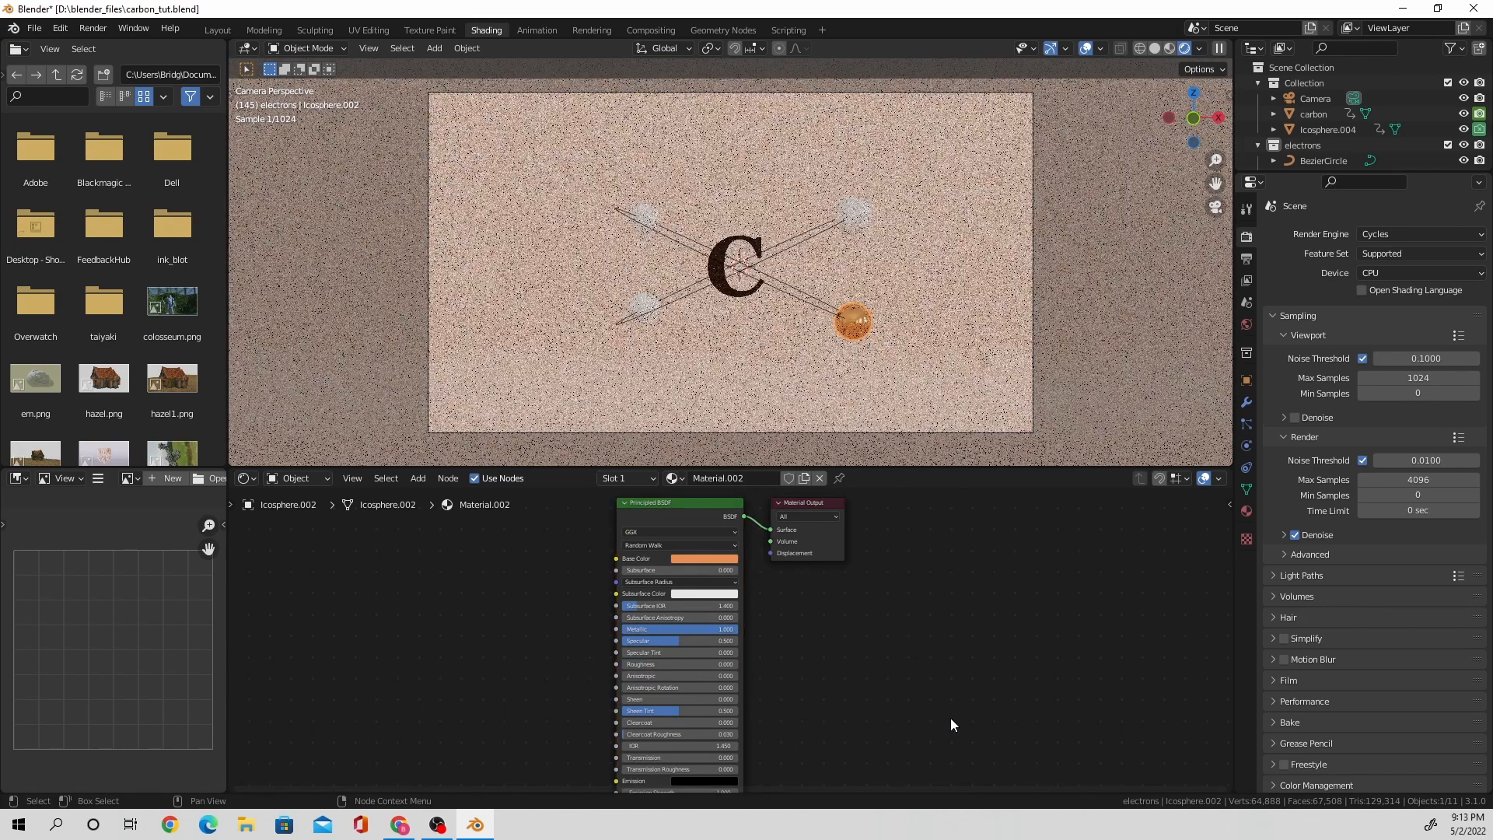
Change the electron material's base color to salmon red and rename the material electrons.
click(724, 557)
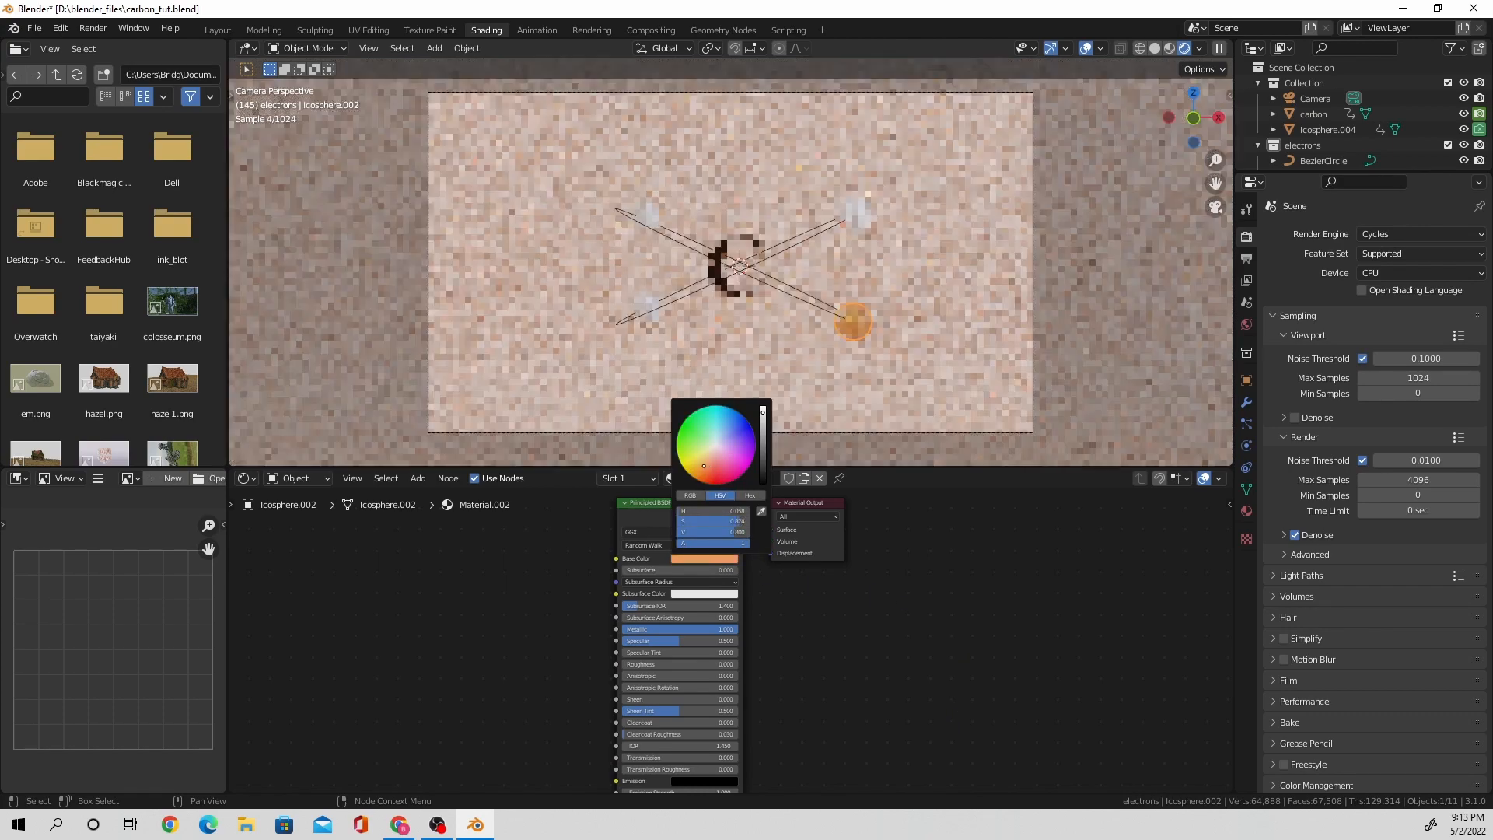
drag(712, 467, 713, 464)
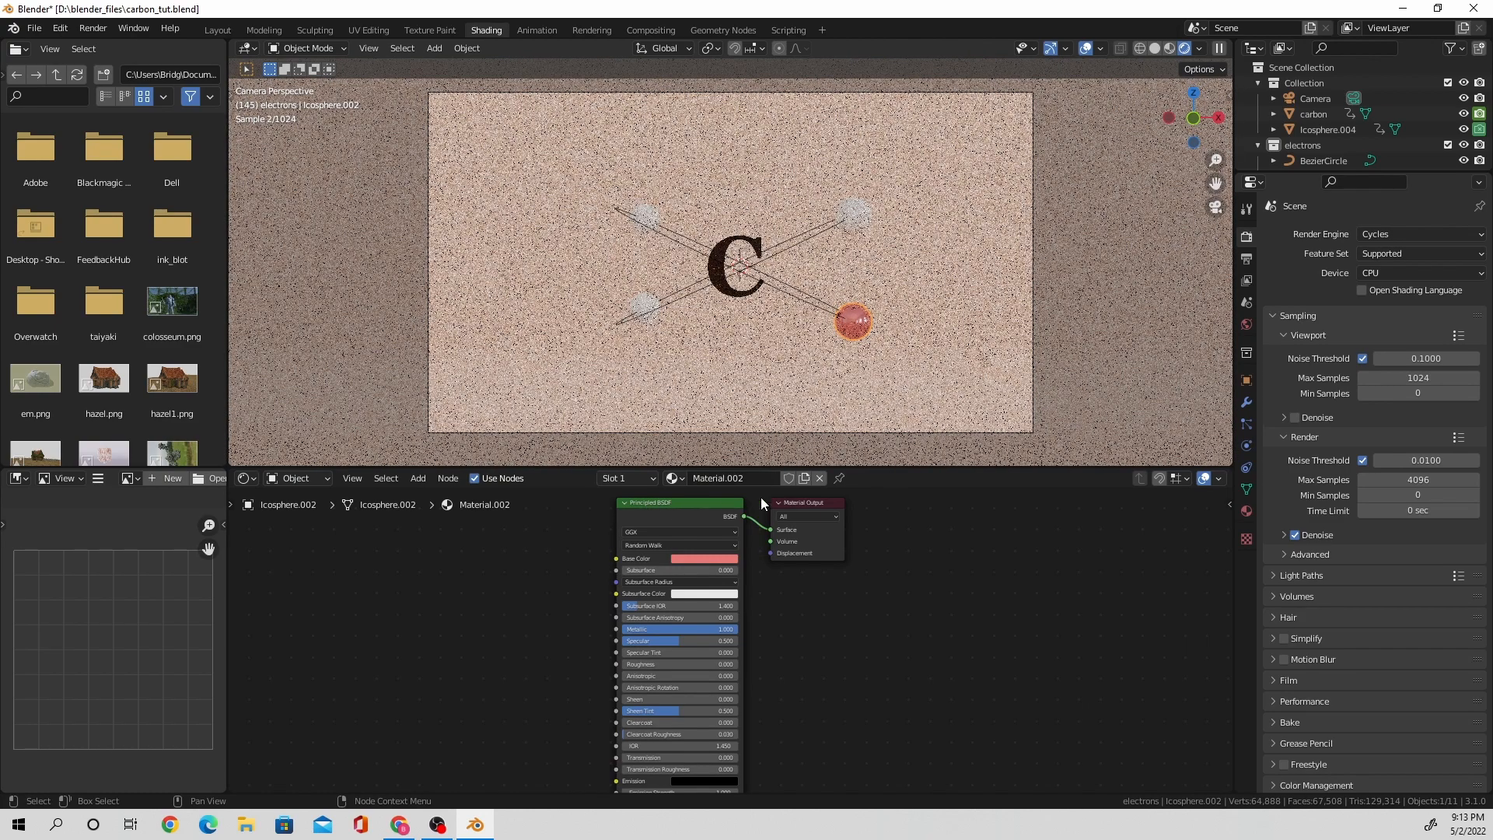
click(755, 475)
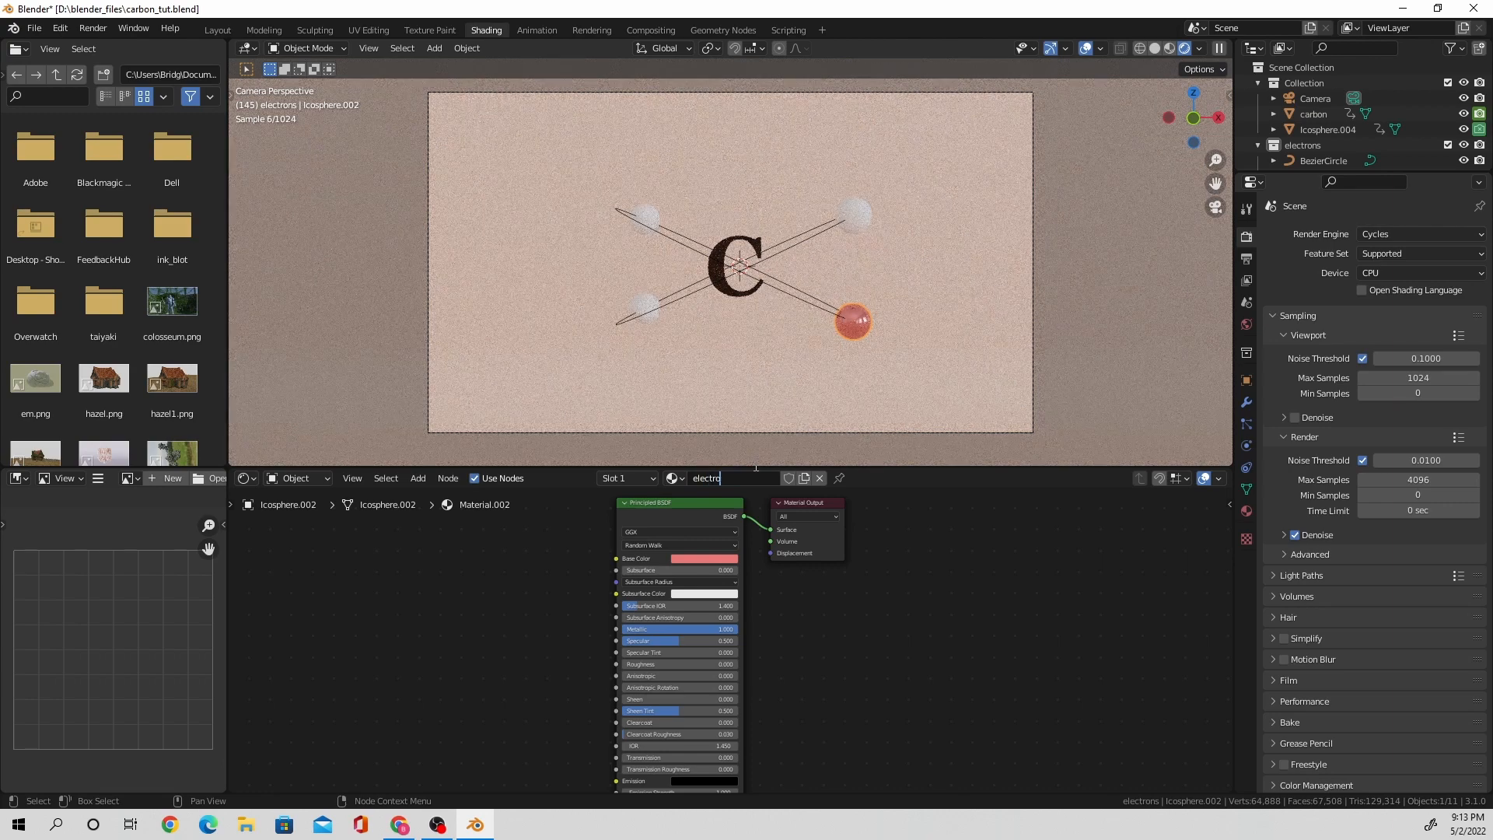
key(Return)
Assign the electrons material to the three remaining electron spheres.
click(860, 202)
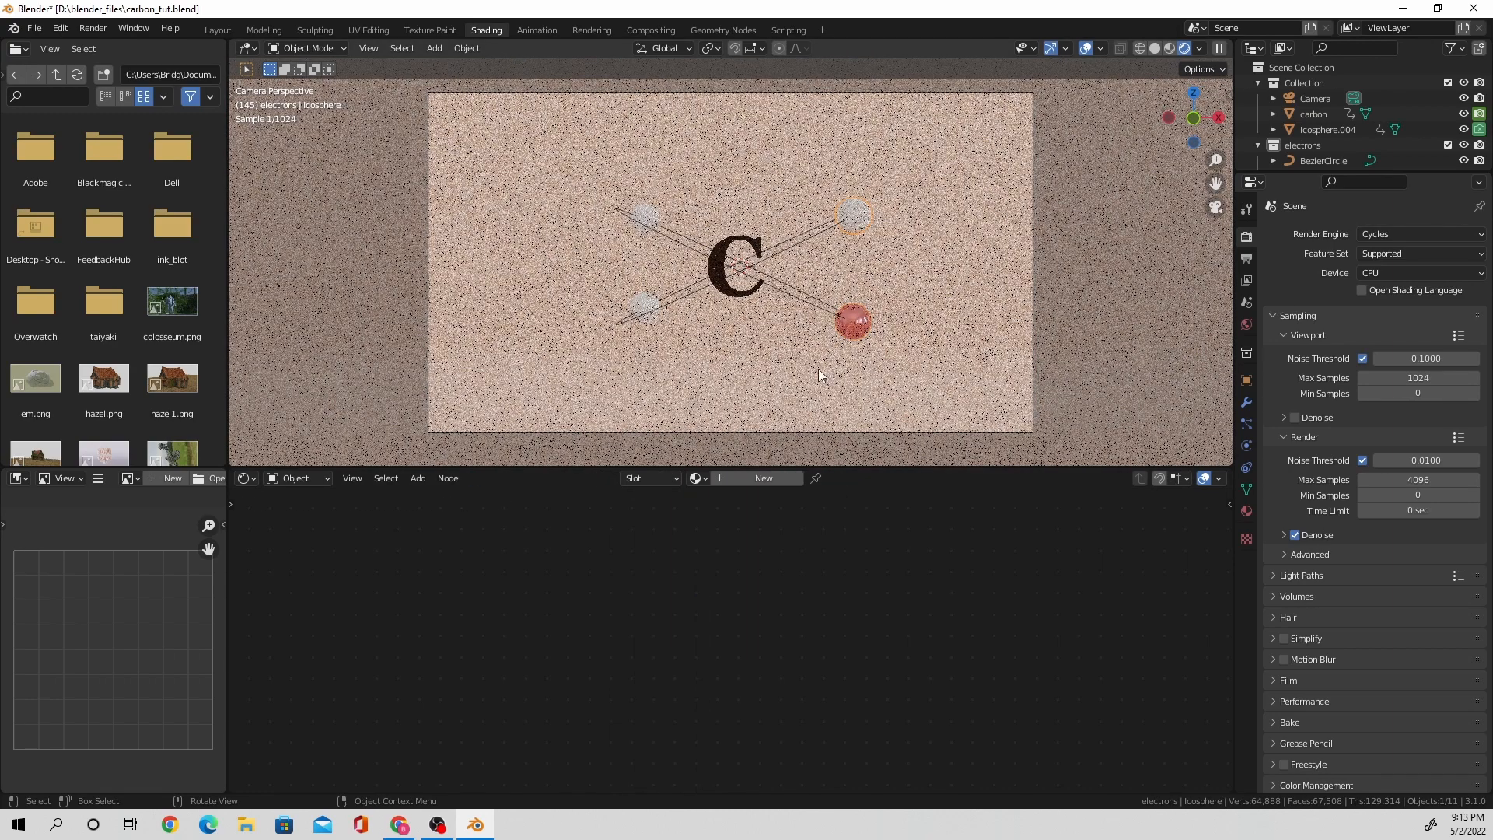
click(695, 477)
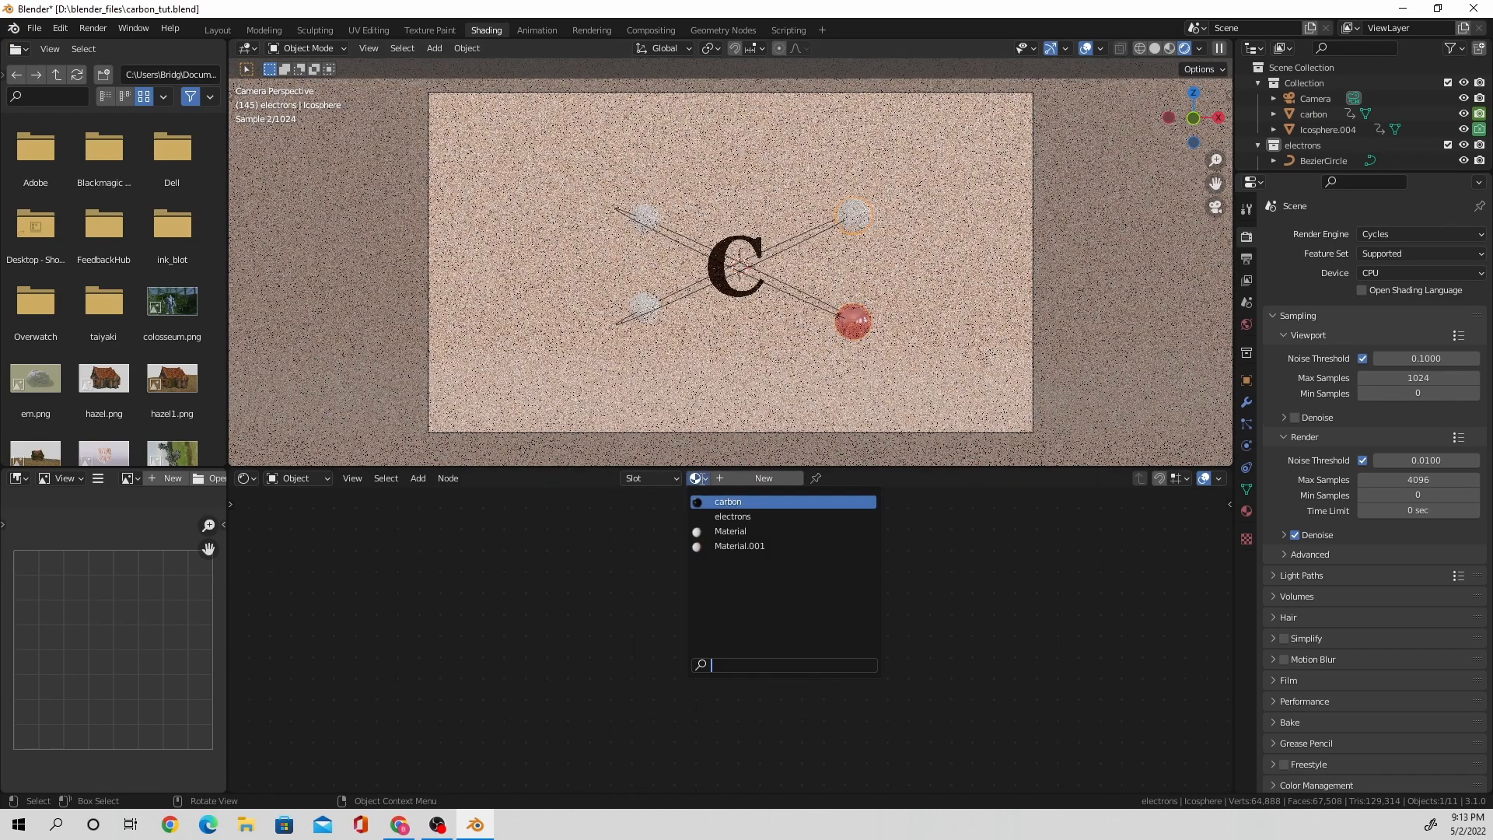
click(729, 516)
click(645, 308)
click(664, 477)
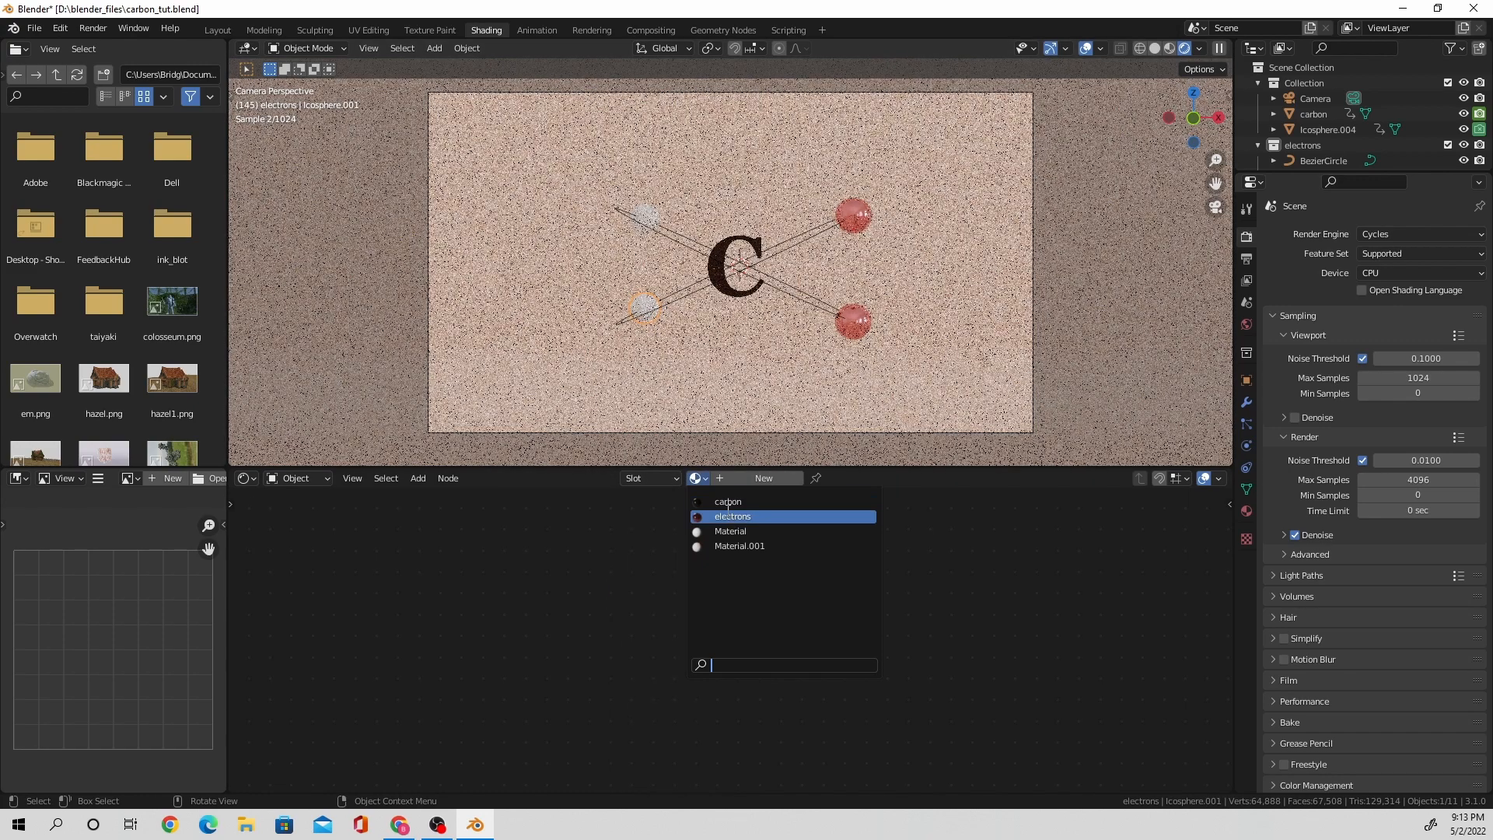
click(729, 516)
click(645, 220)
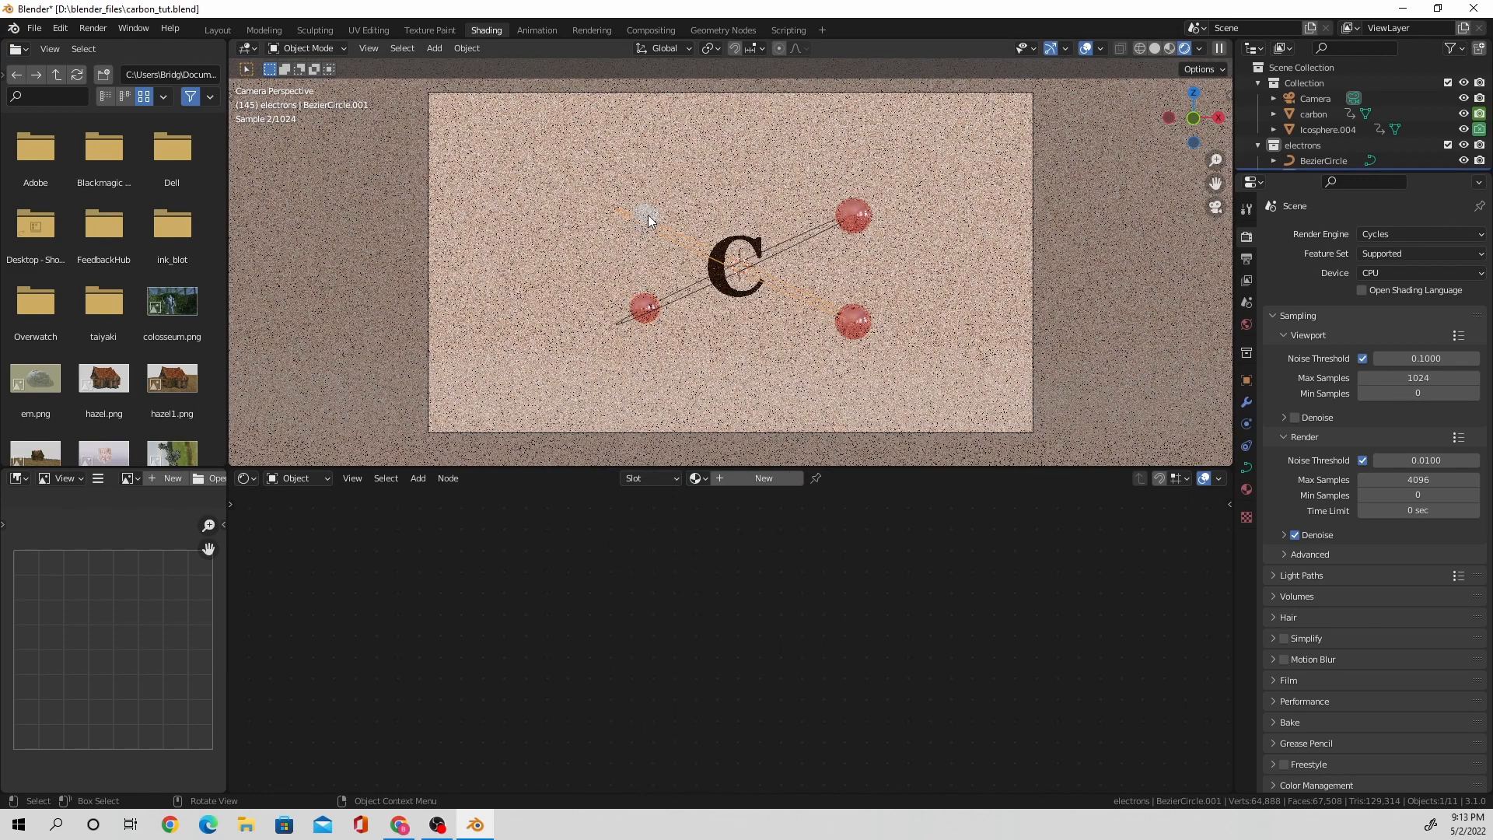
click(704, 477)
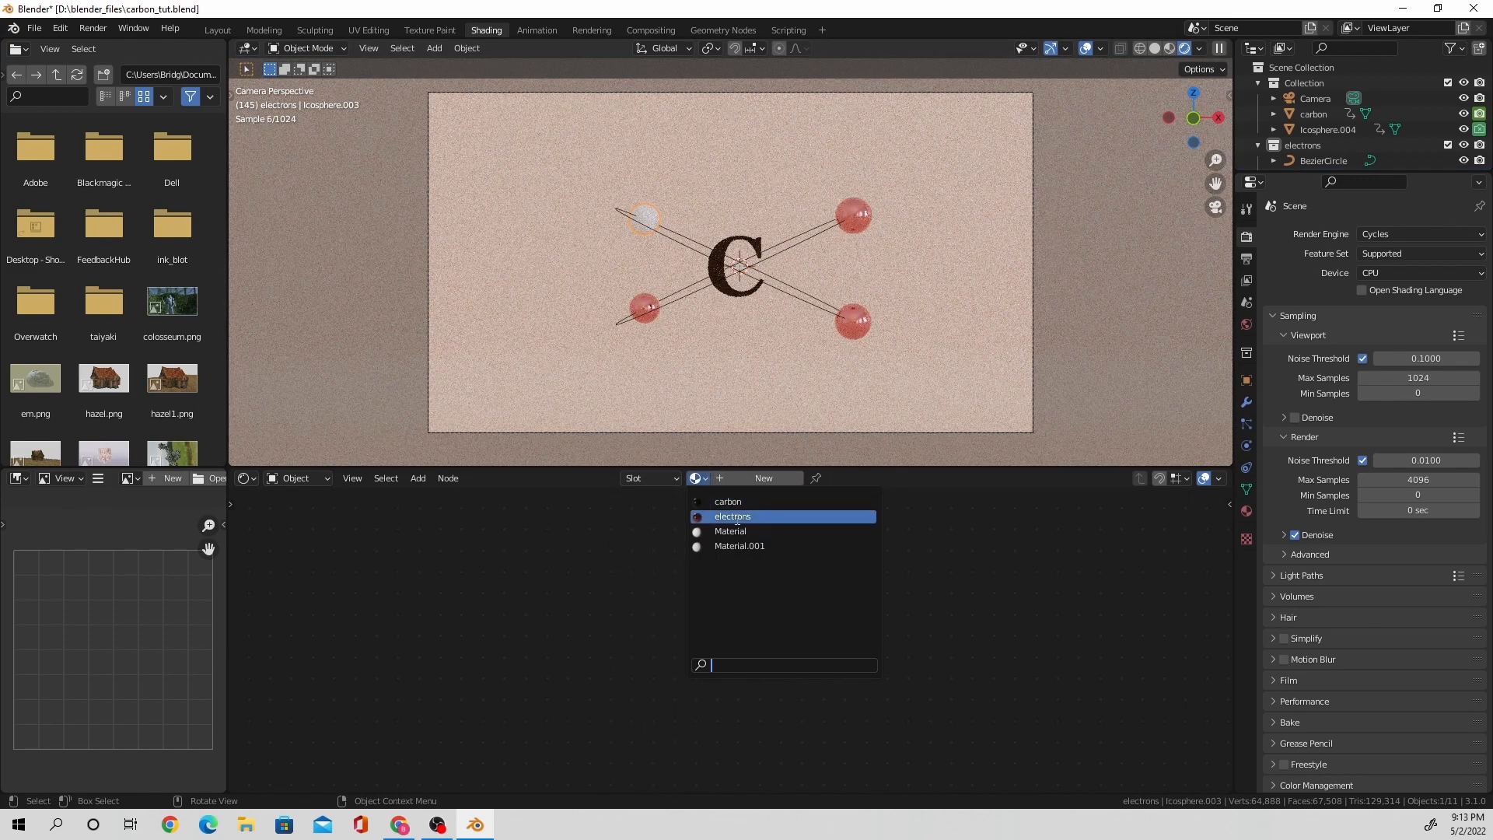
click(729, 515)
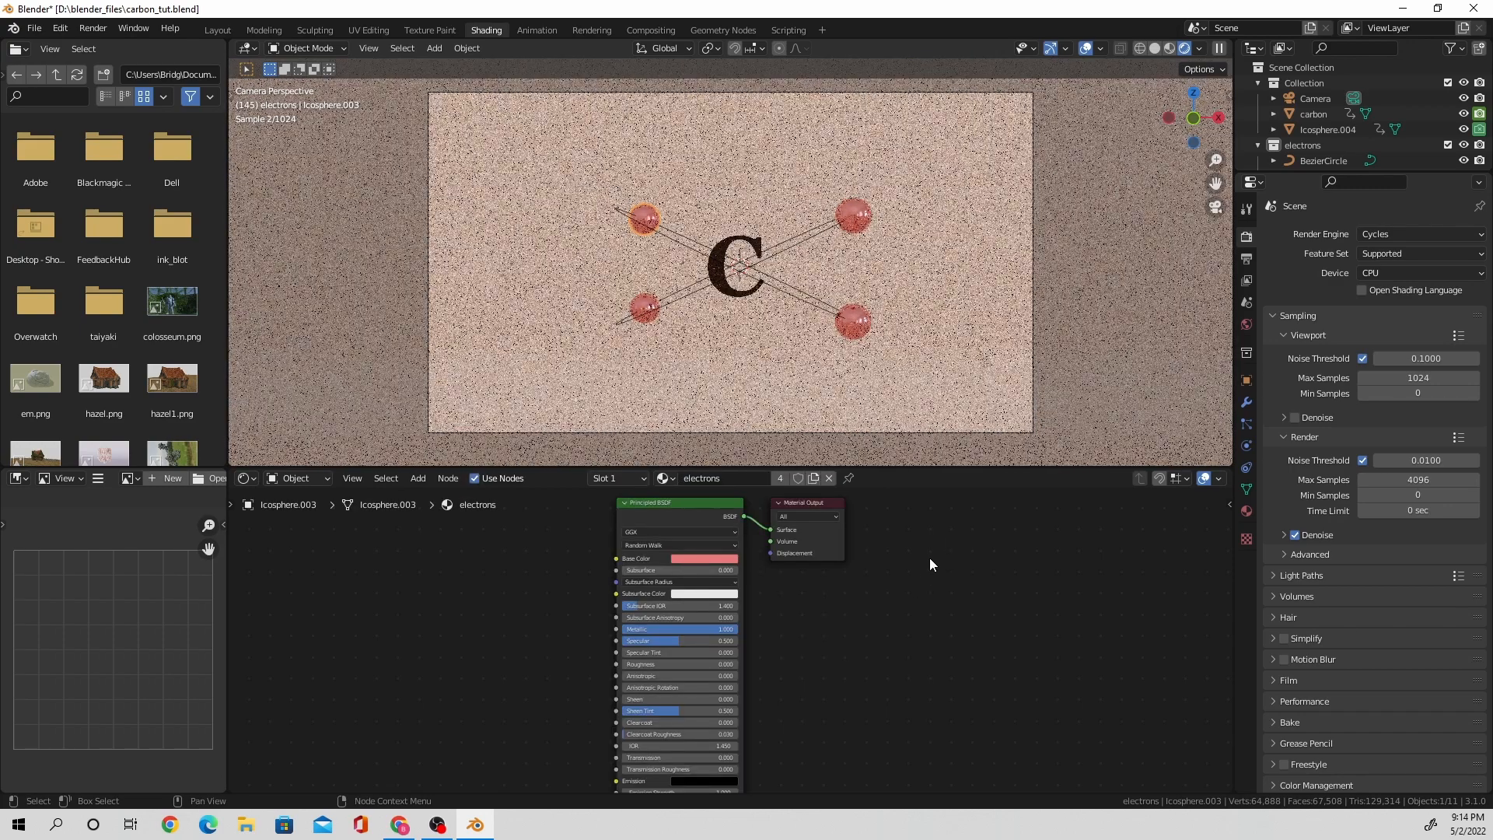
In the Layout workspace, enable the camera's depth of field, set its focus distance to 0.28 m and keyframe it at frame 0.
key(space)
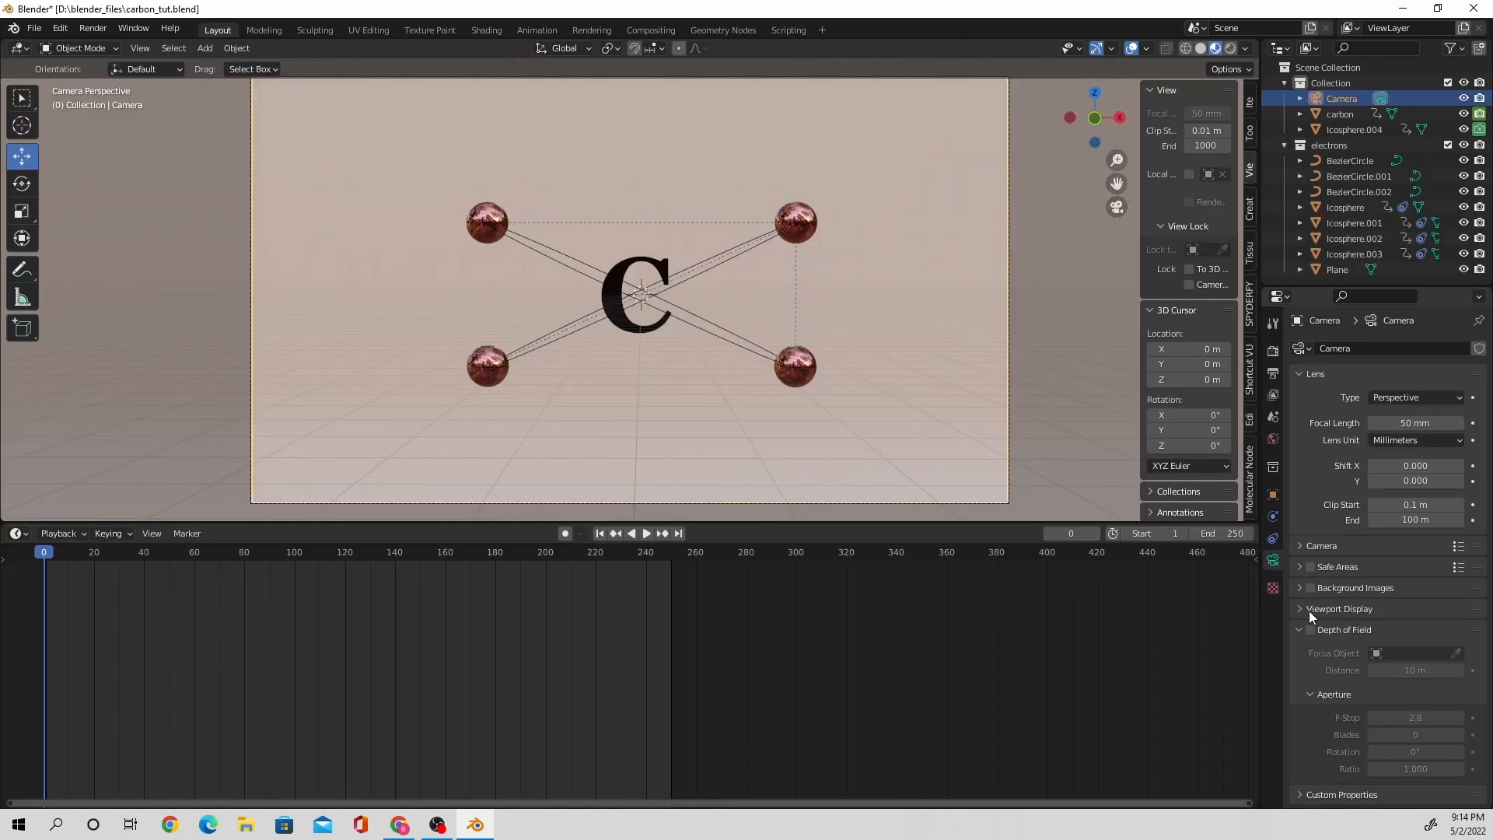
click(1311, 630)
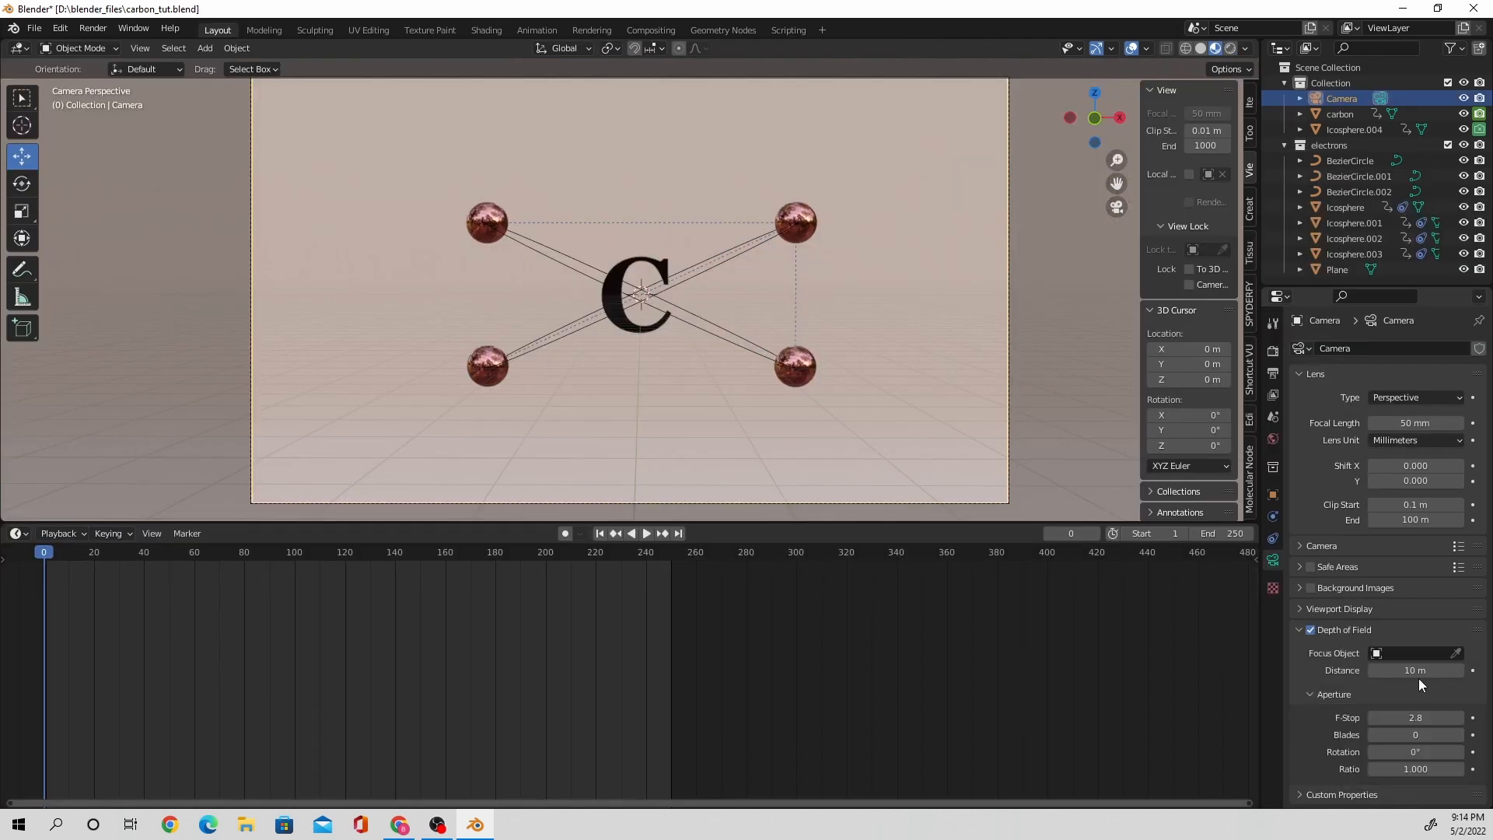
drag(1418, 676, 1331, 670)
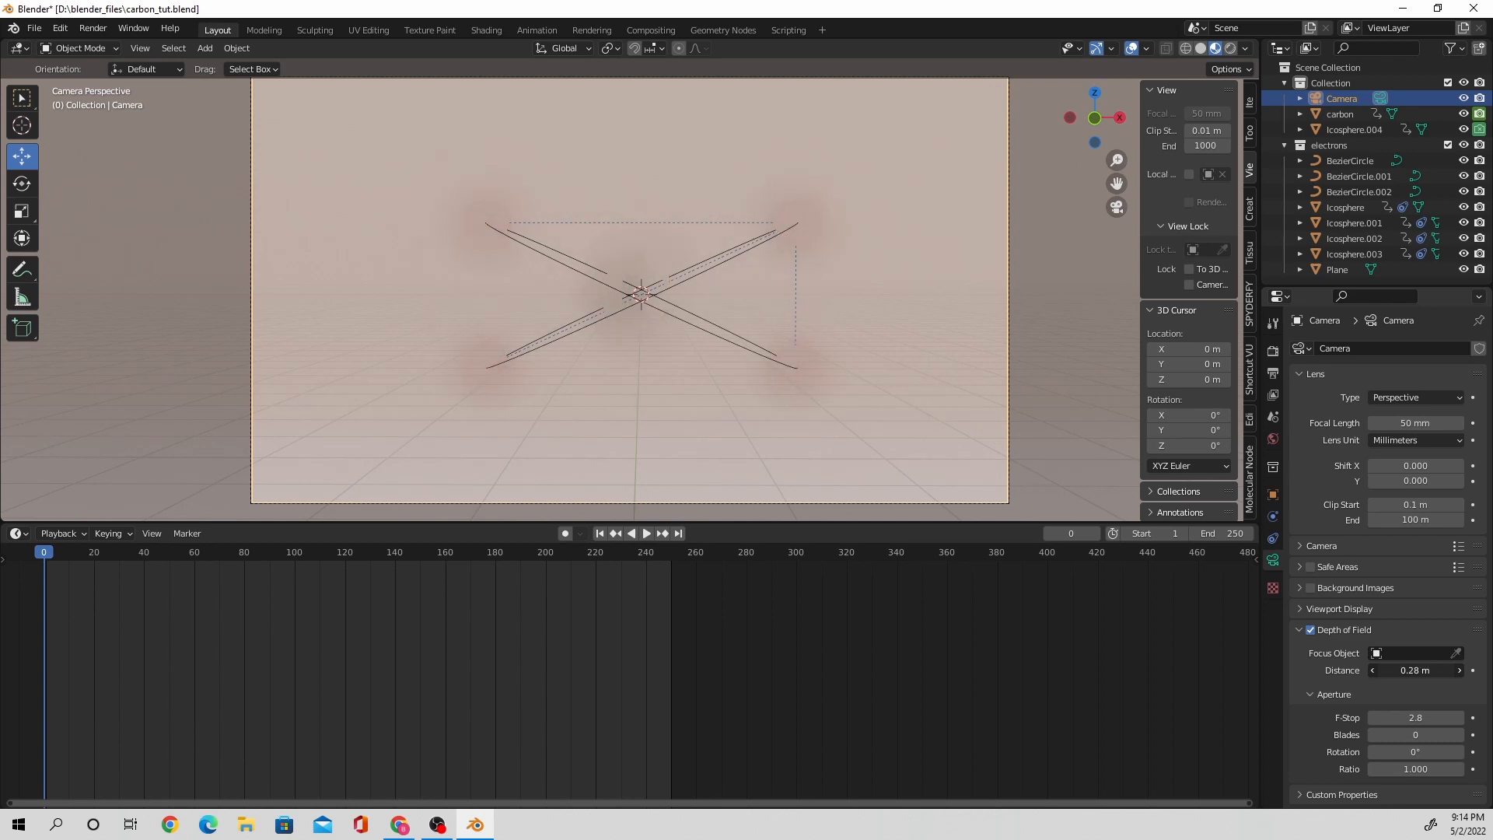
right_click(1391, 670)
click(1369, 606)
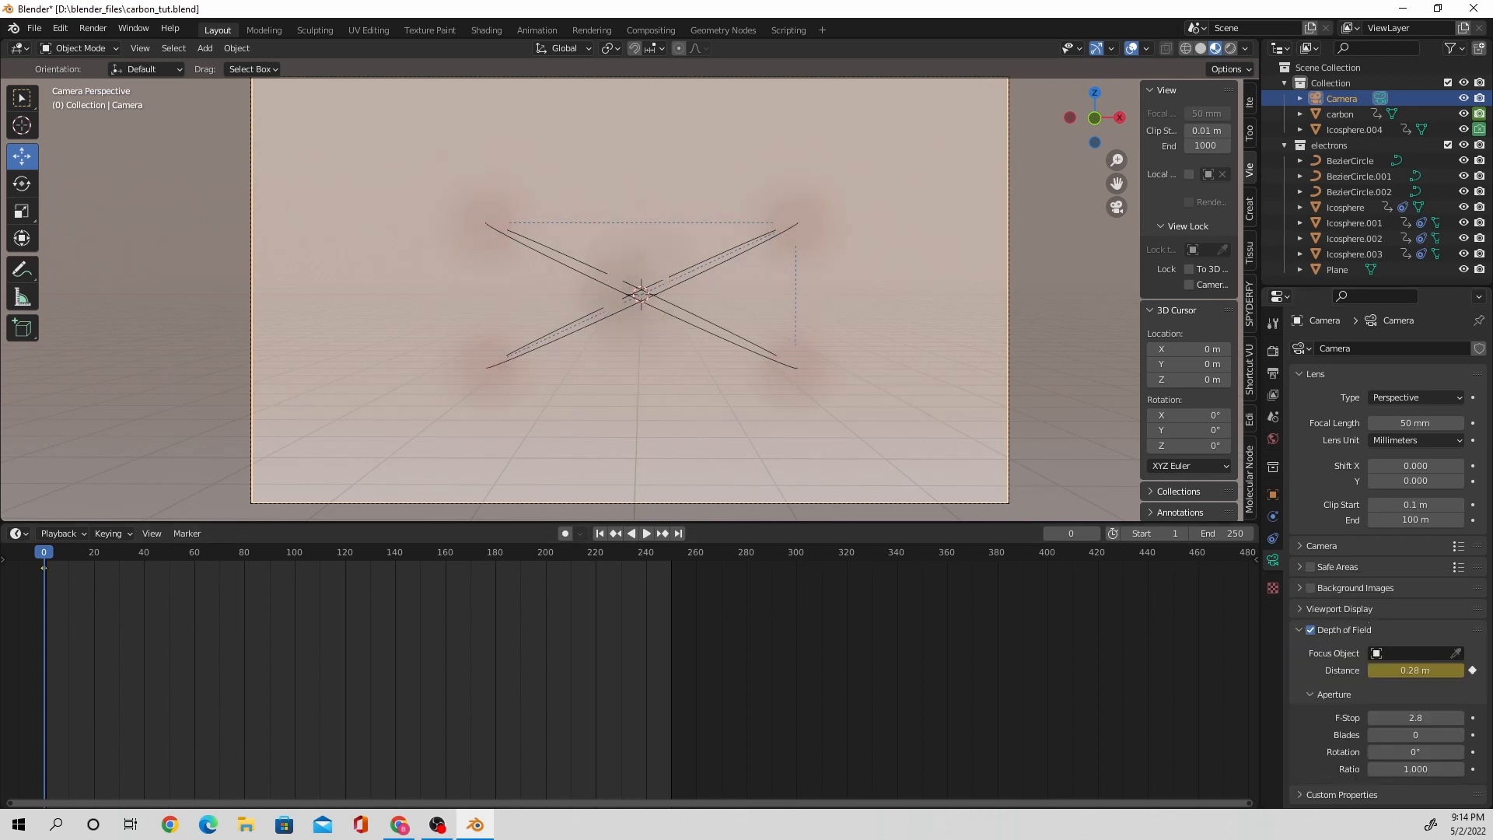
At frame 20, set the camera's focus distance to 13 m, keyframe it and play back the focus change from the beginning.
drag(46, 561, 93, 585)
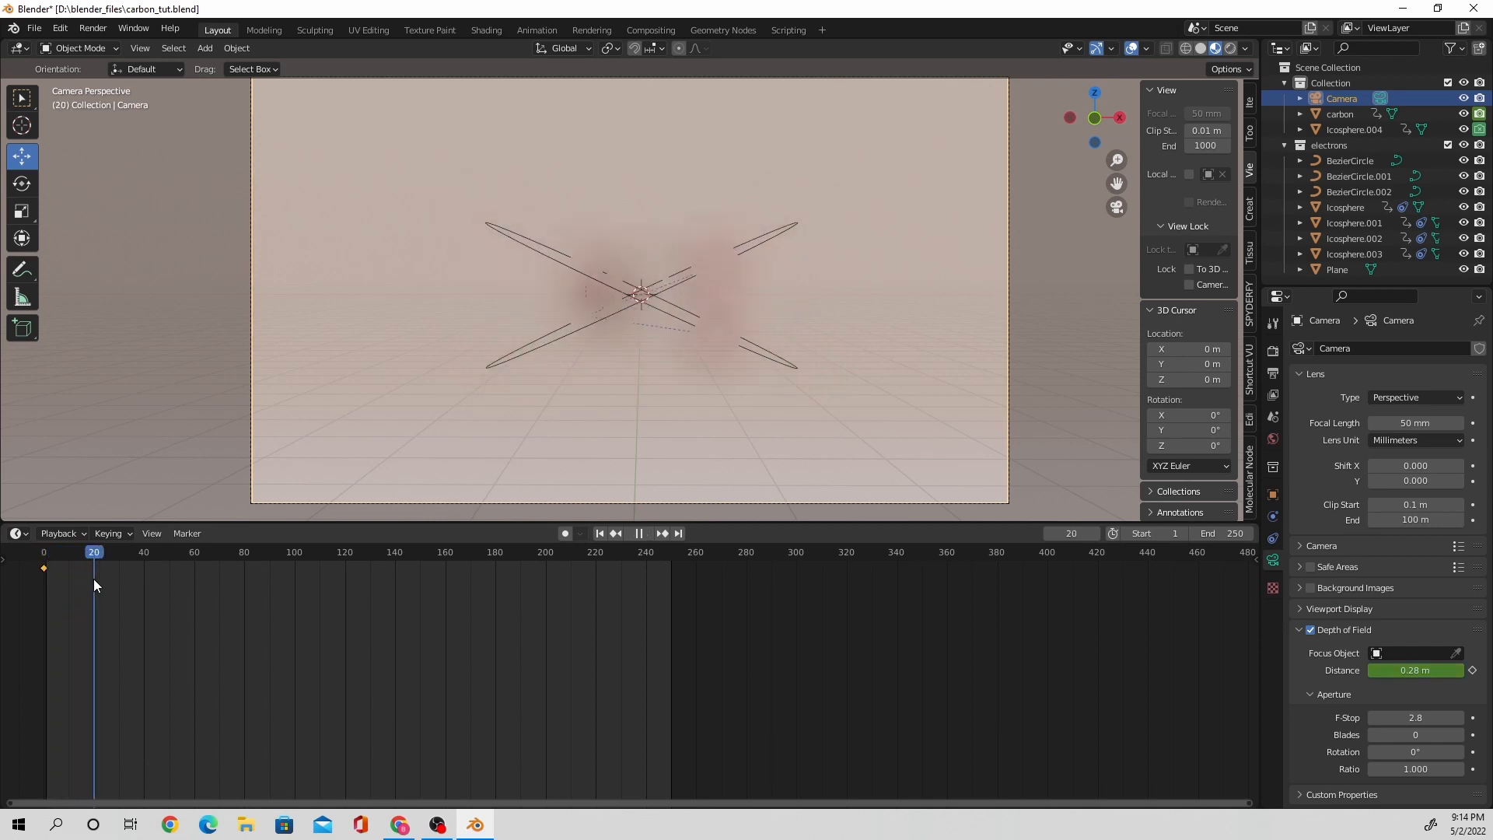
drag(1414, 670, 1449, 671)
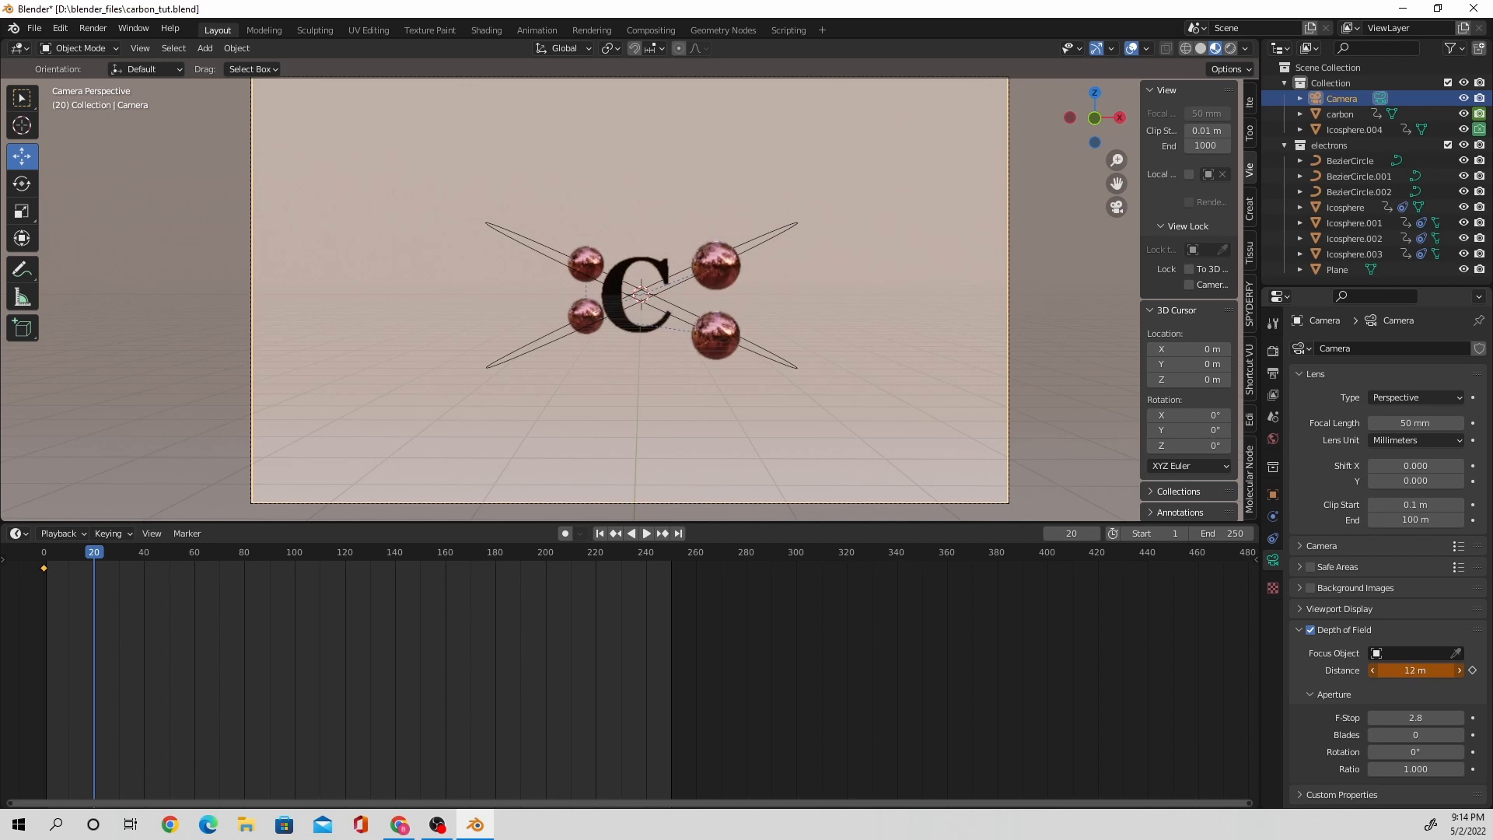
right_click(1410, 670)
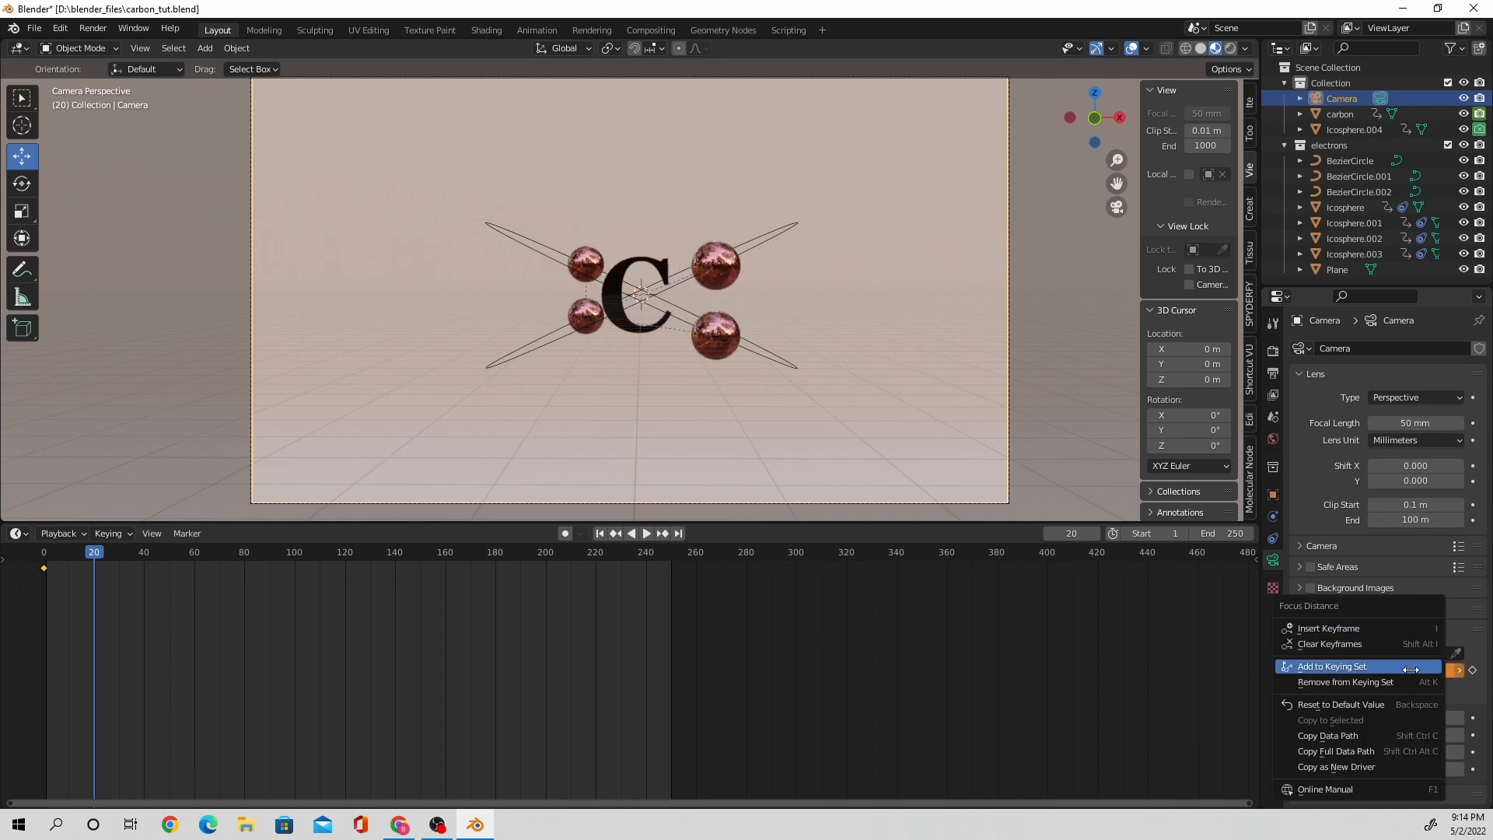
click(1375, 628)
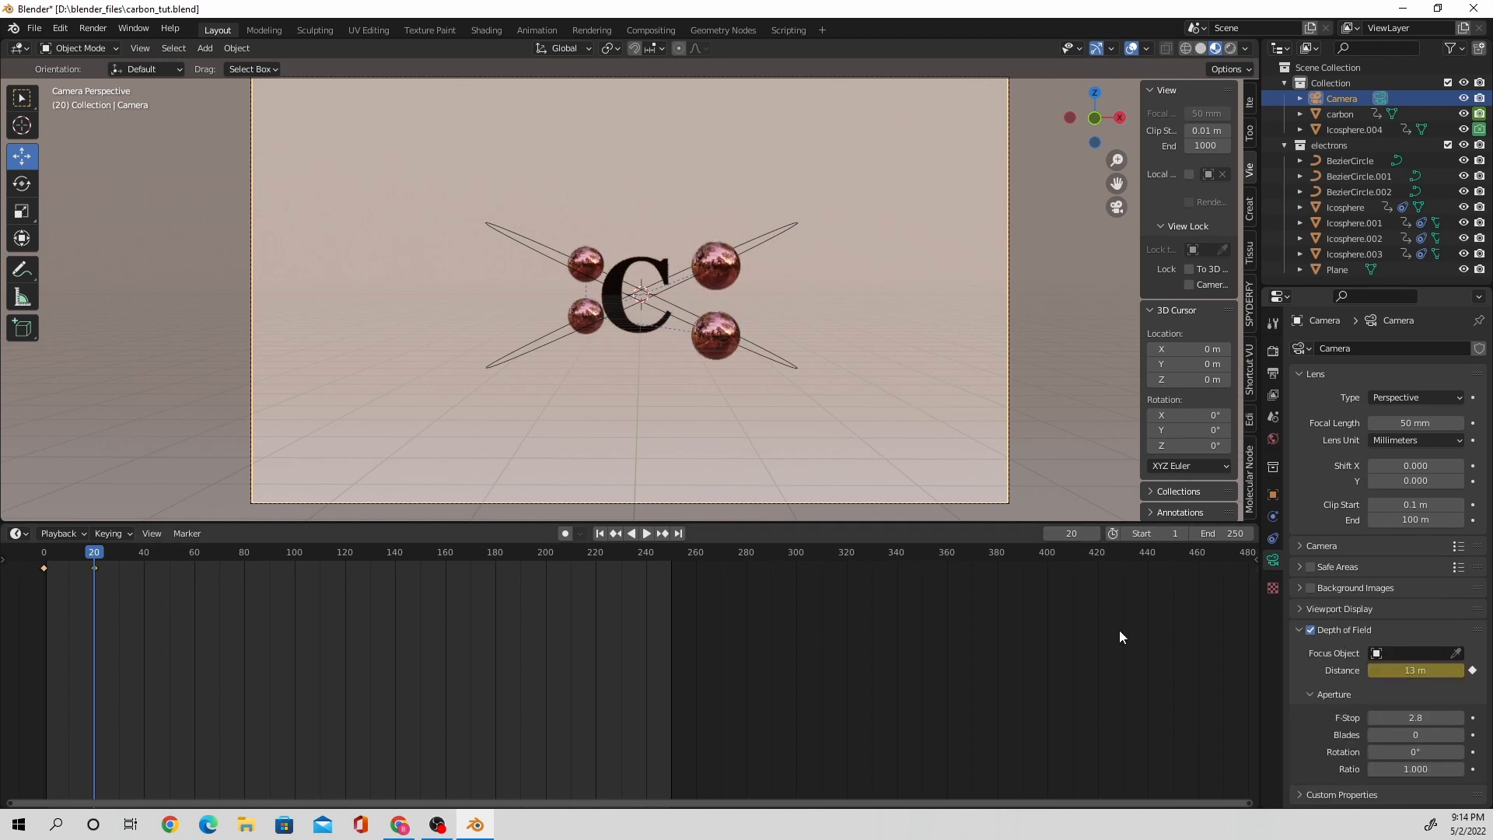
key(space)
drag(166, 553, 33, 562)
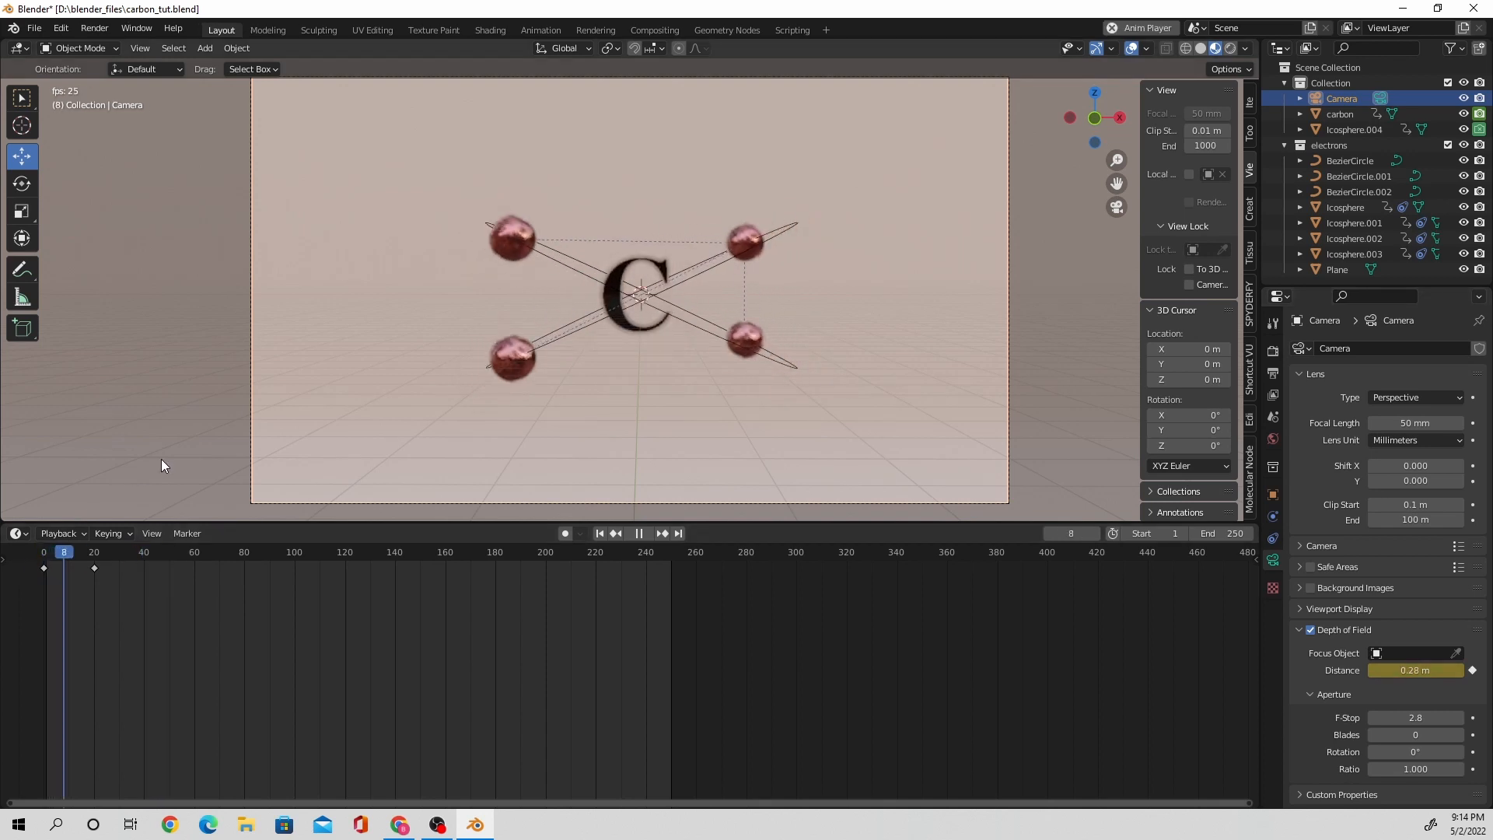
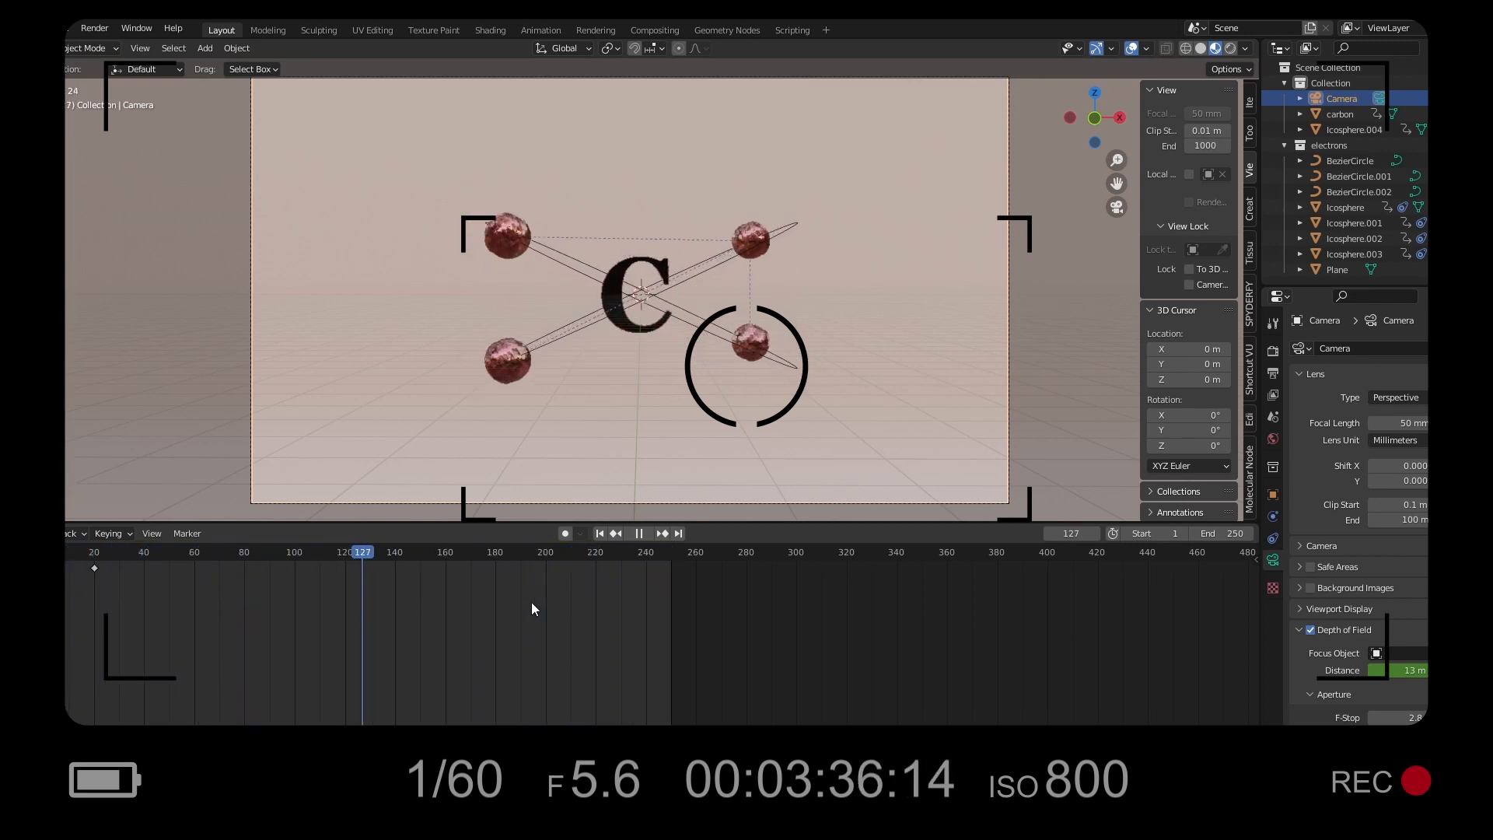
Set the animation's start frame to 119 and shift both focus-distance keyframes to frames 120 and 140, checking the playback.
drag(1155, 534, 1278, 533)
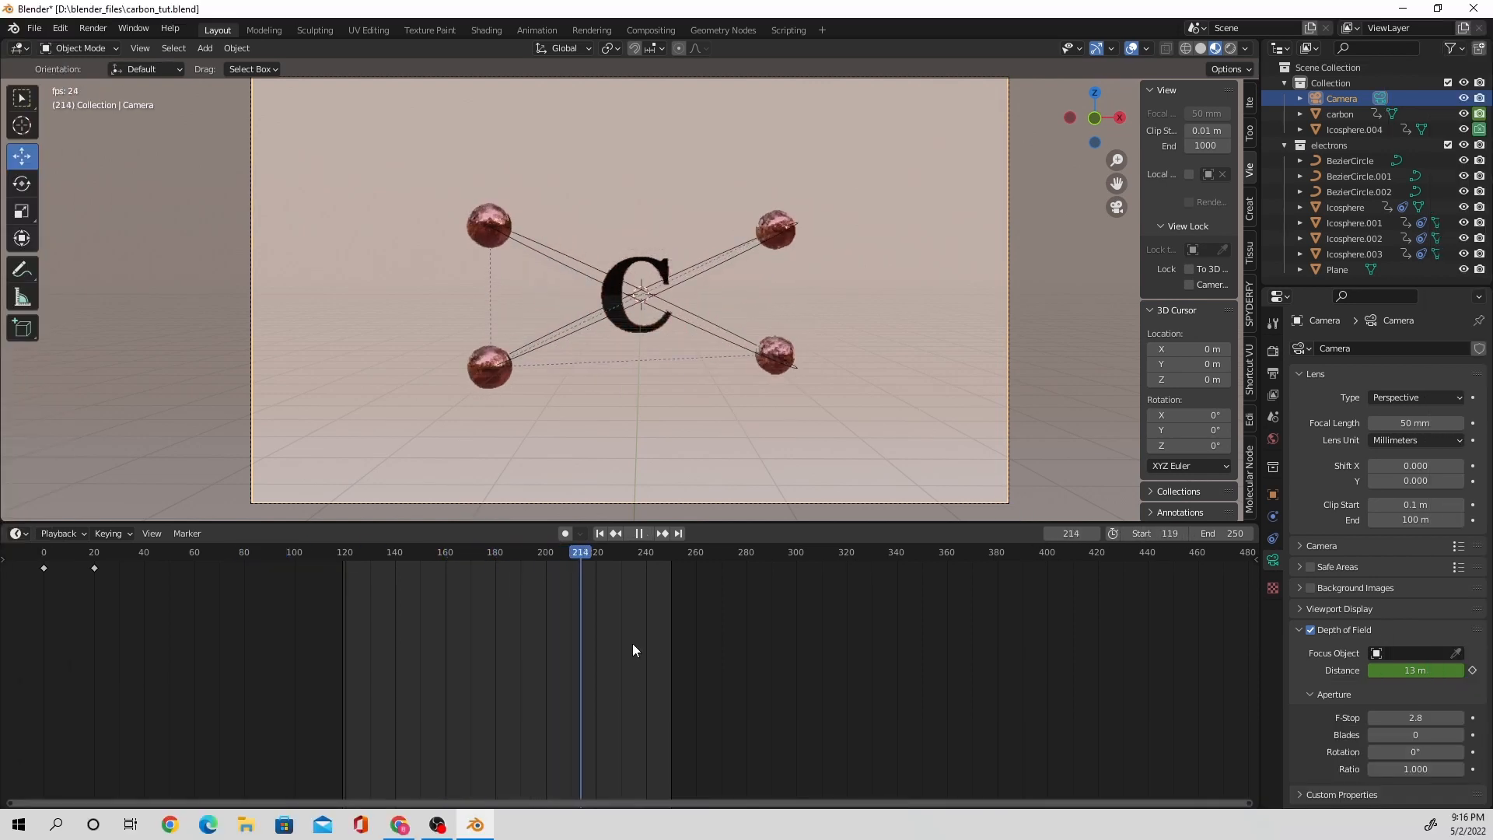
key(Escape)
drag(202, 597, 62, 577)
key(g)
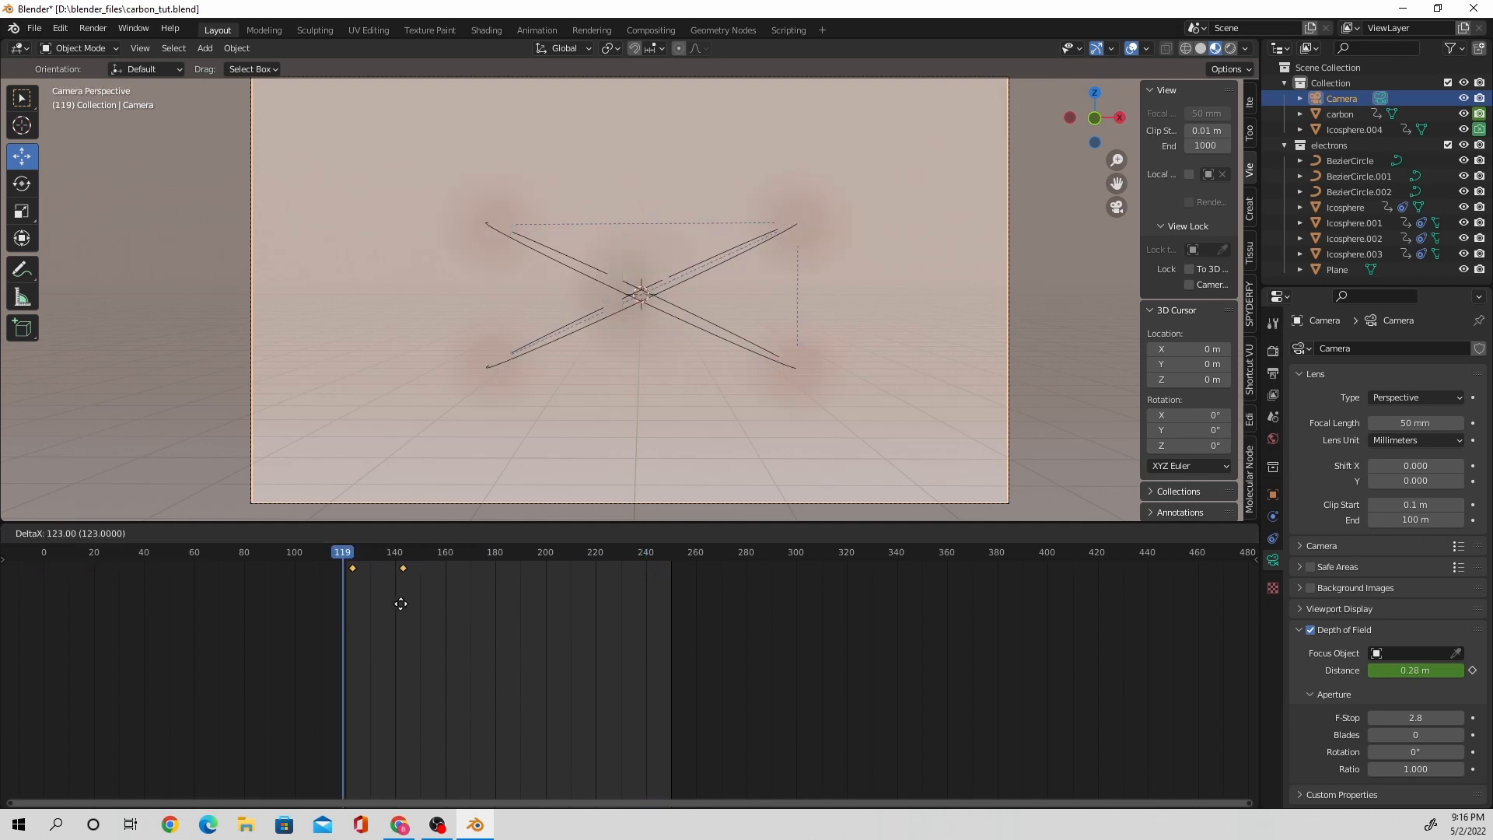
click(394, 604)
key(space)
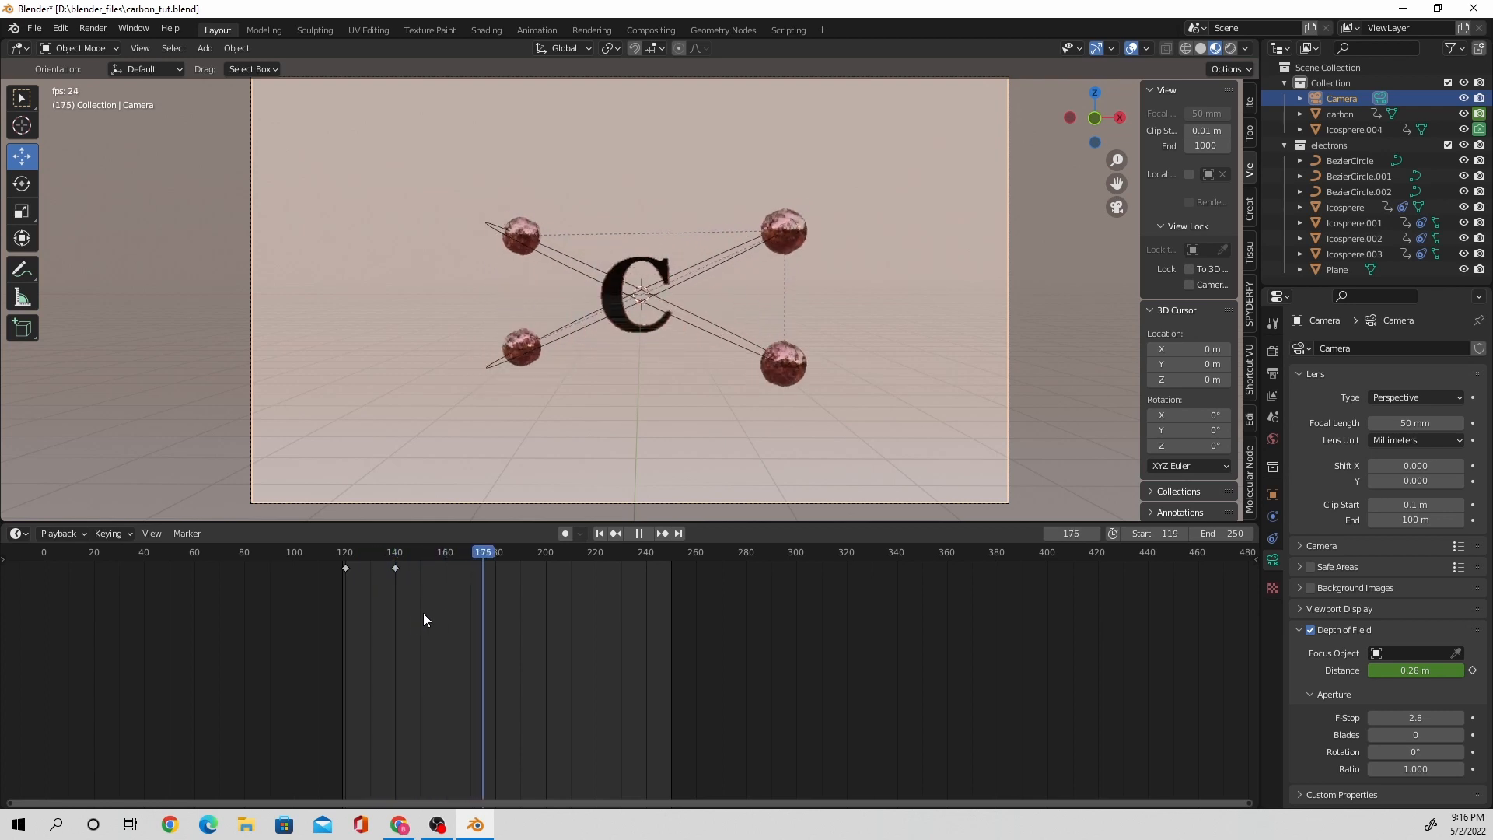
key(space)
Set the camera's focal length to 55 mm, keyframe it near frame 141 and advance to frame 173.
drag(499, 563, 398, 567)
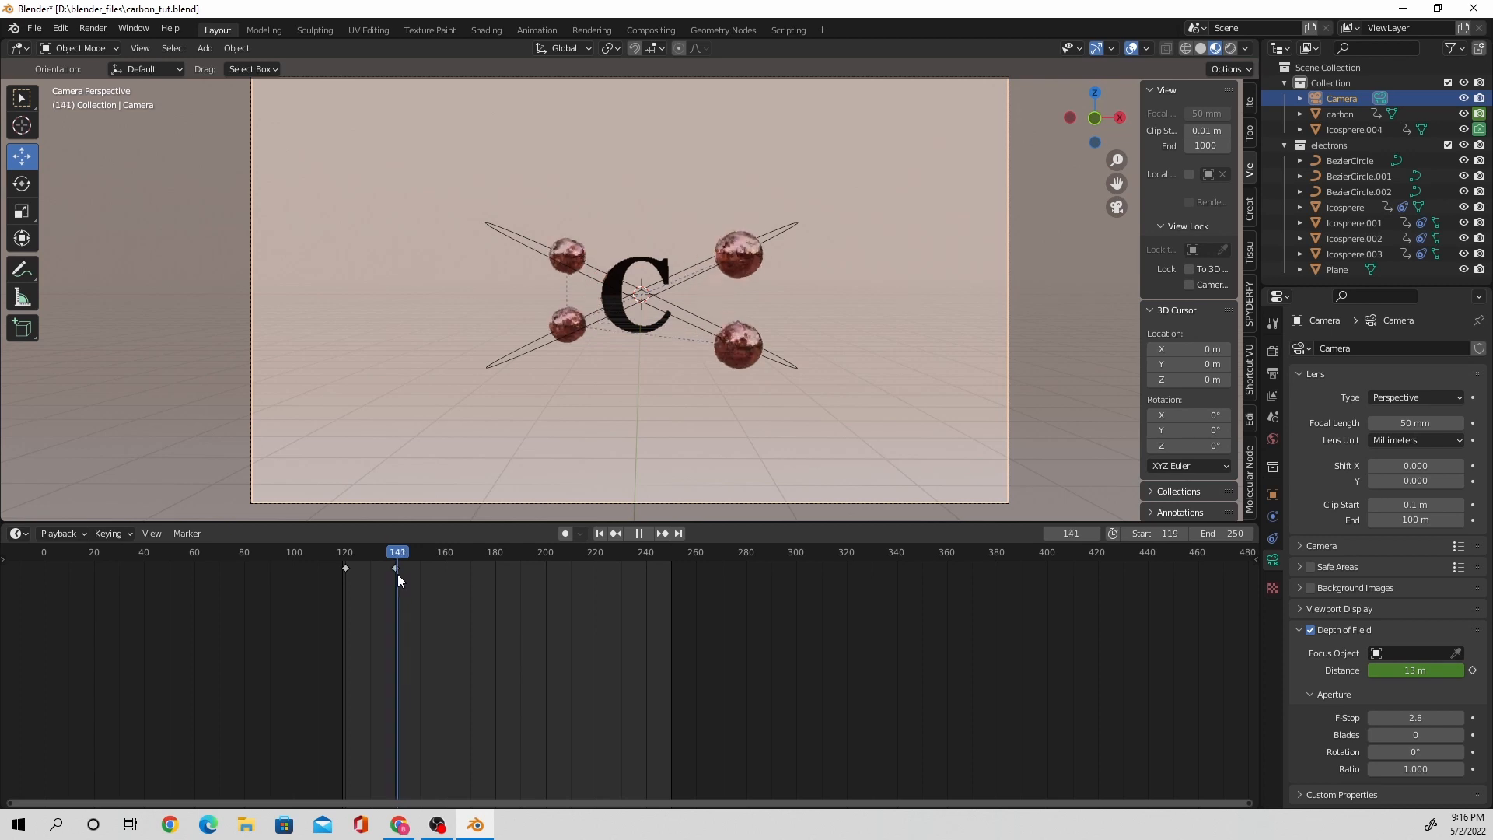
key(space)
mouse_move(1416, 423)
mouse_down()
mouse_move(1462, 423)
mouse_move(1425, 423)
mouse_up()
right_click(1425, 422)
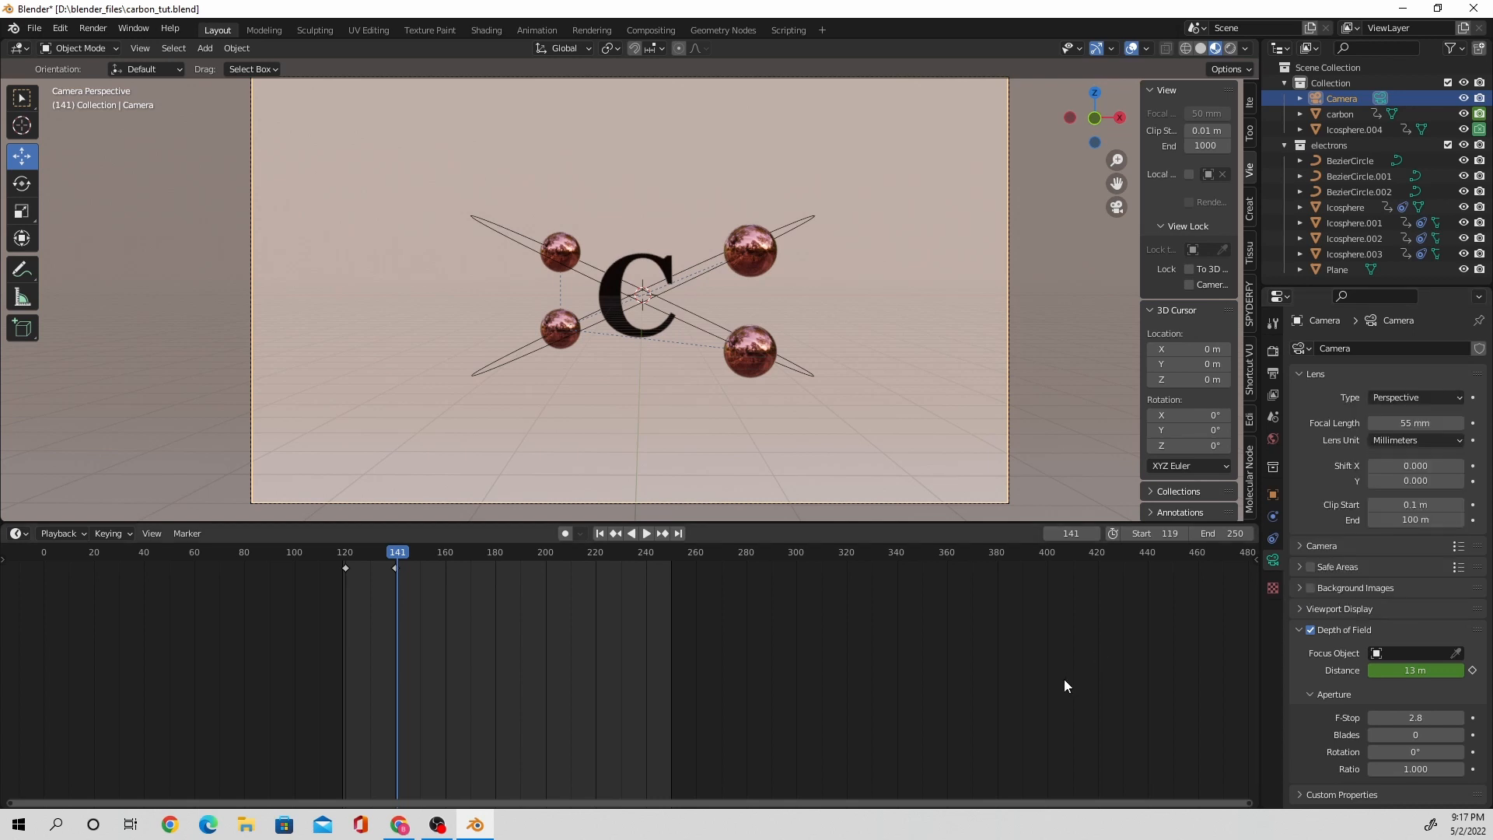
drag(426, 558, 478, 580)
key(space)
right_click(1399, 422)
click(1360, 421)
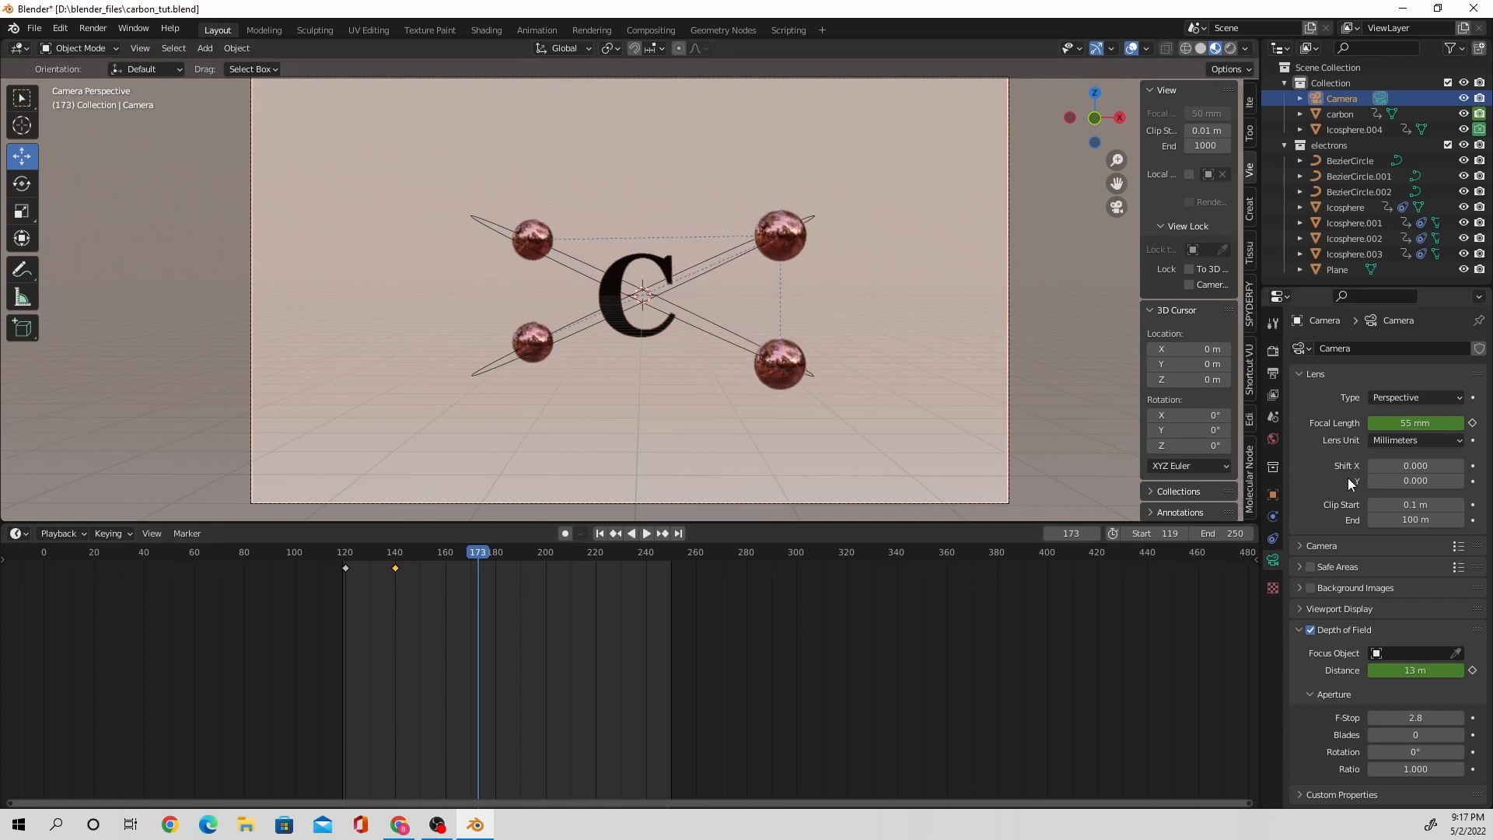
At frame 173, set the camera's focal length to 76 mm and focus distance to 14 m, and keyframe both.
drag(1404, 421, 1475, 421)
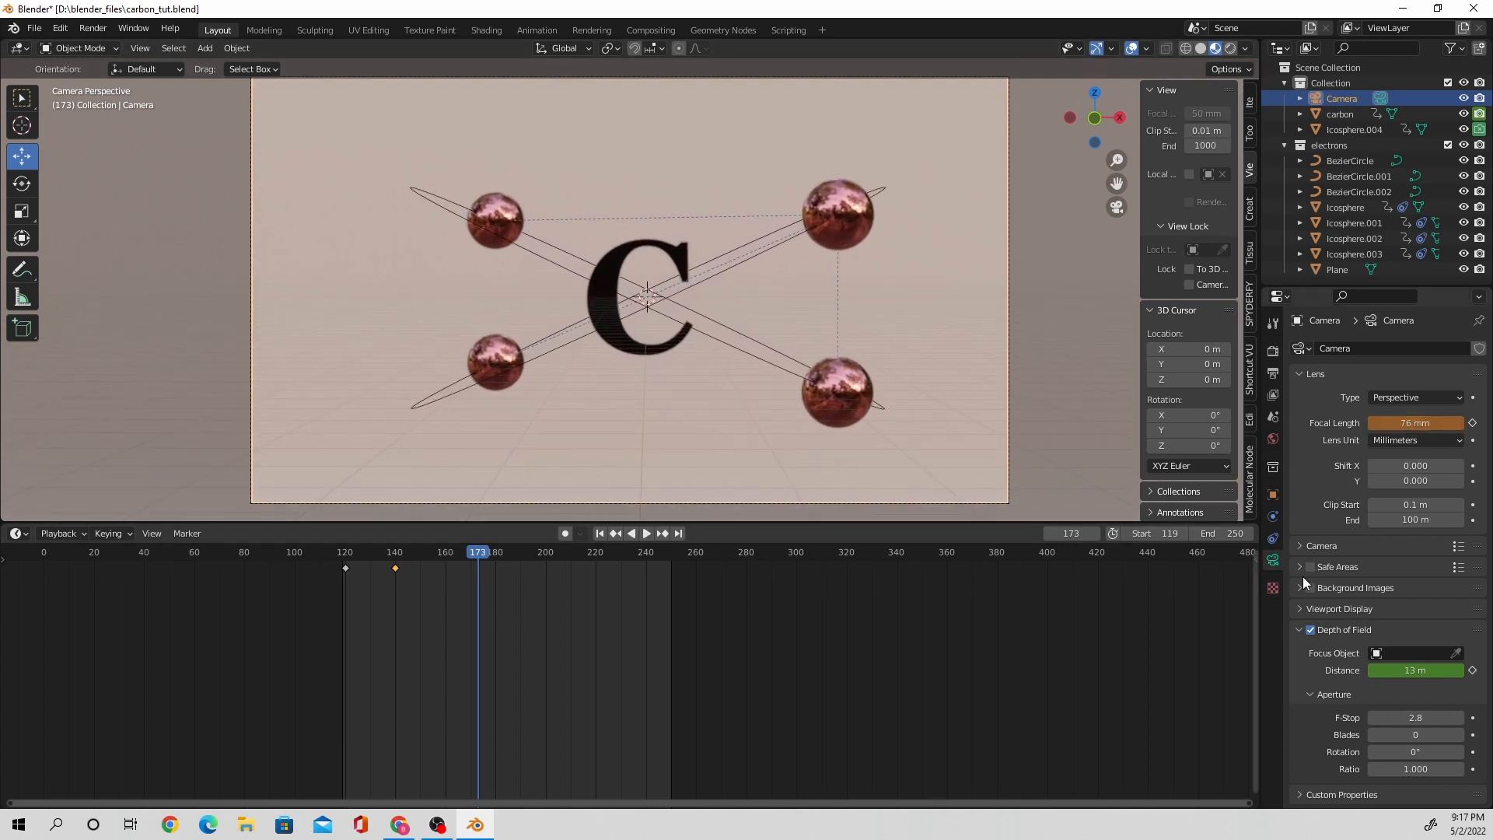
drag(1434, 670, 1438, 670)
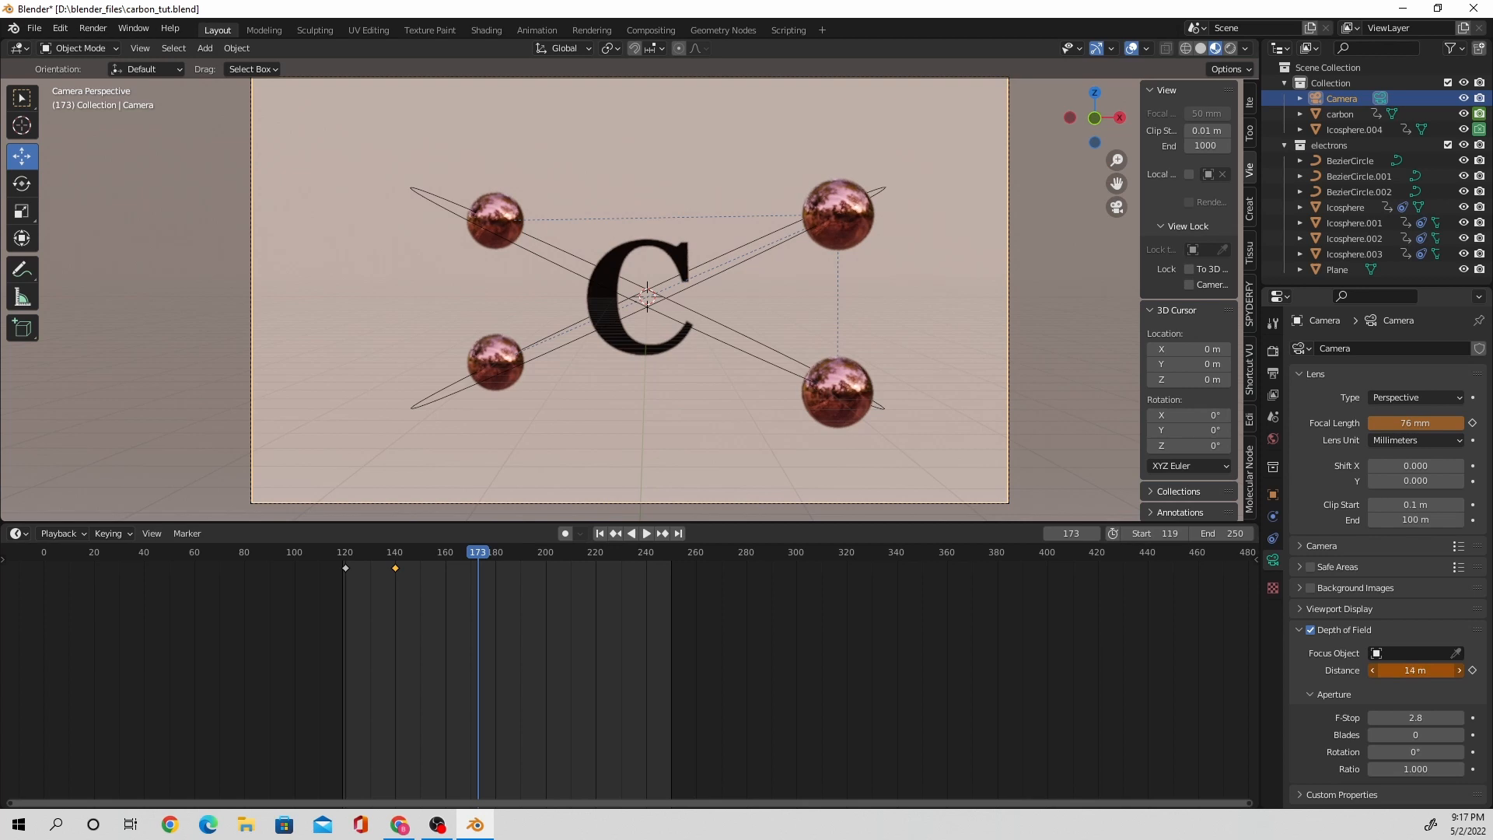
right_click(1415, 670)
click(1391, 628)
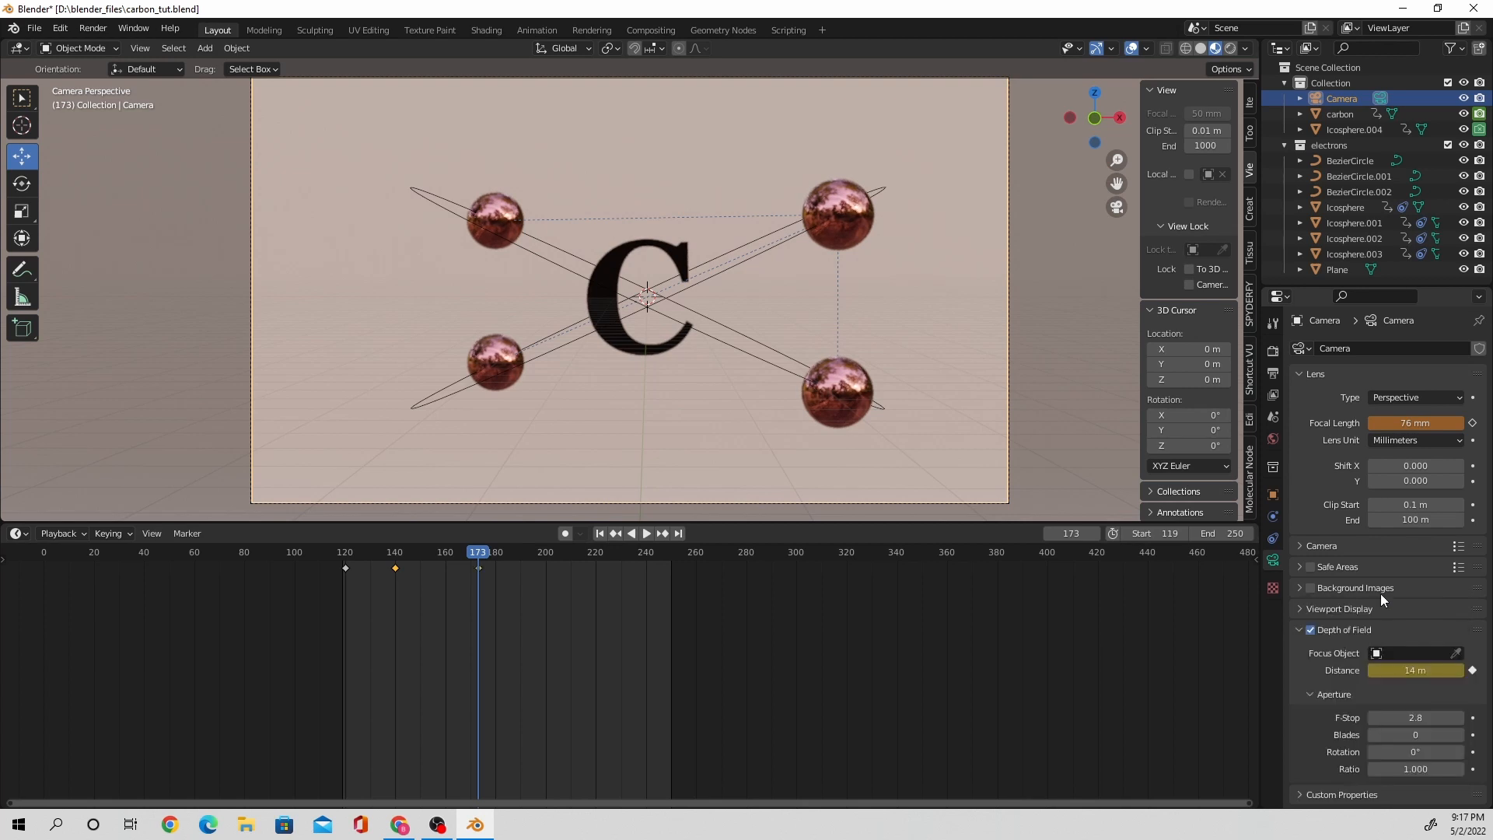
right_click(1418, 424)
click(1418, 424)
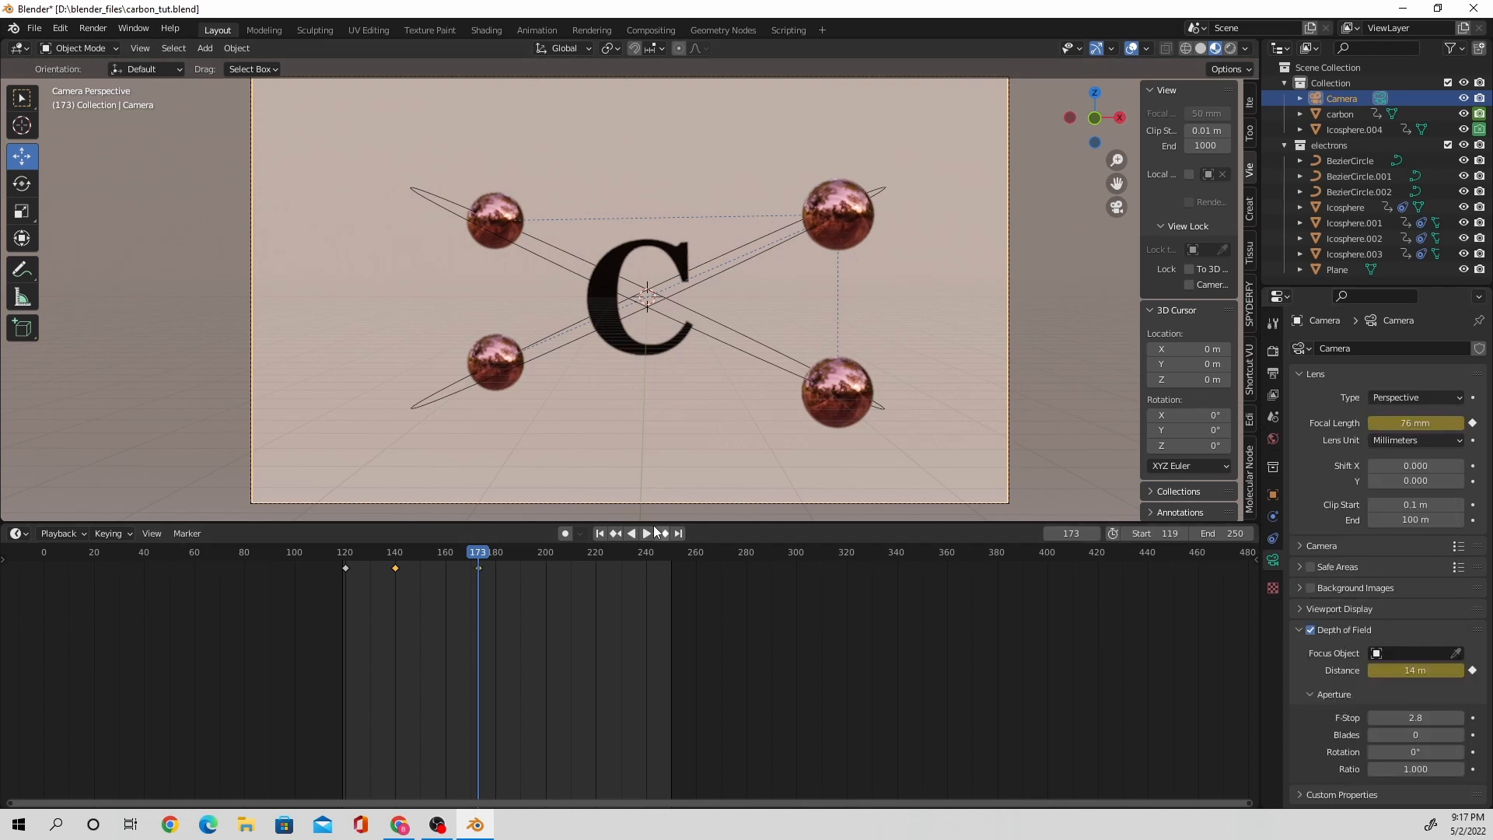
Play back the camera zoom, move the frame 173 keyframes to about frame 215 and replay the animation.
drag(479, 552, 343, 554)
key(space)
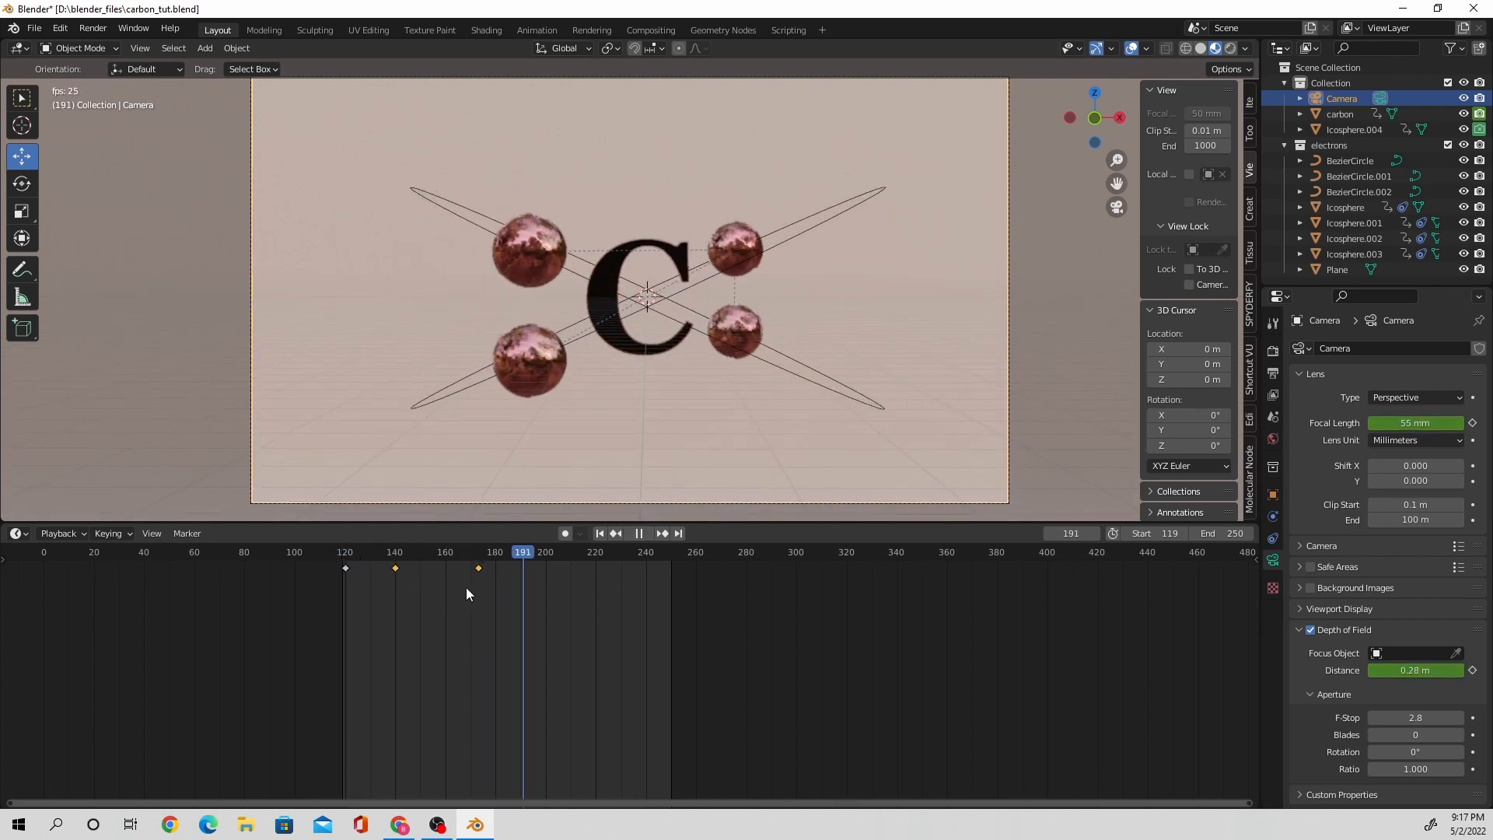
key(space)
click(479, 569)
drag(479, 568, 583, 569)
drag(566, 553, 361, 557)
key(space)
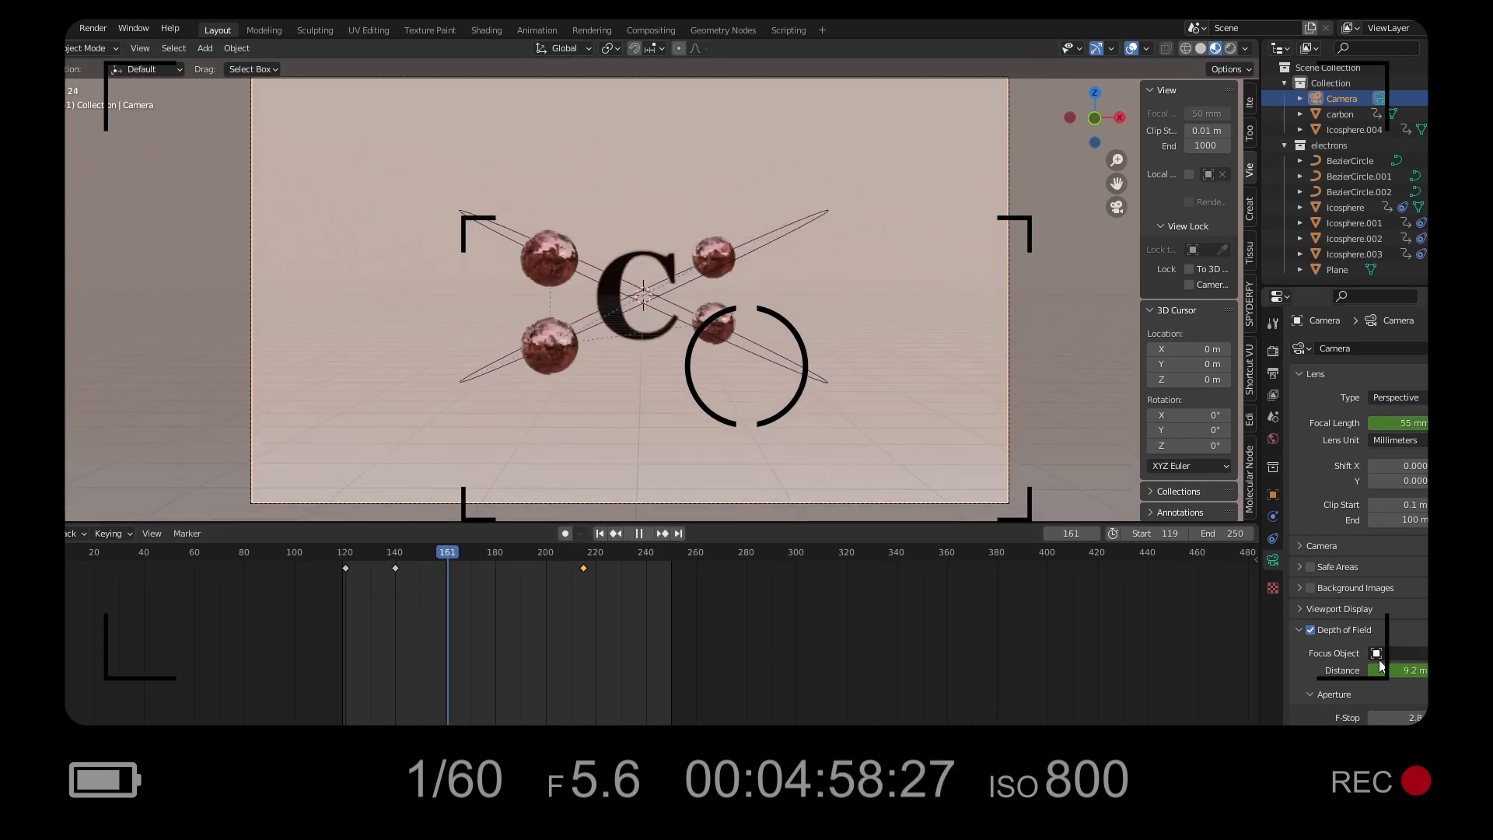
key(space)
At the last camera keyframe, raise the focus distance to 79 m, keyframe it and replay from about frame 120.
click(583, 553)
drag(1399, 670, 1415, 670)
right_click(1399, 670)
click(1357, 603)
click(350, 553)
key(space)
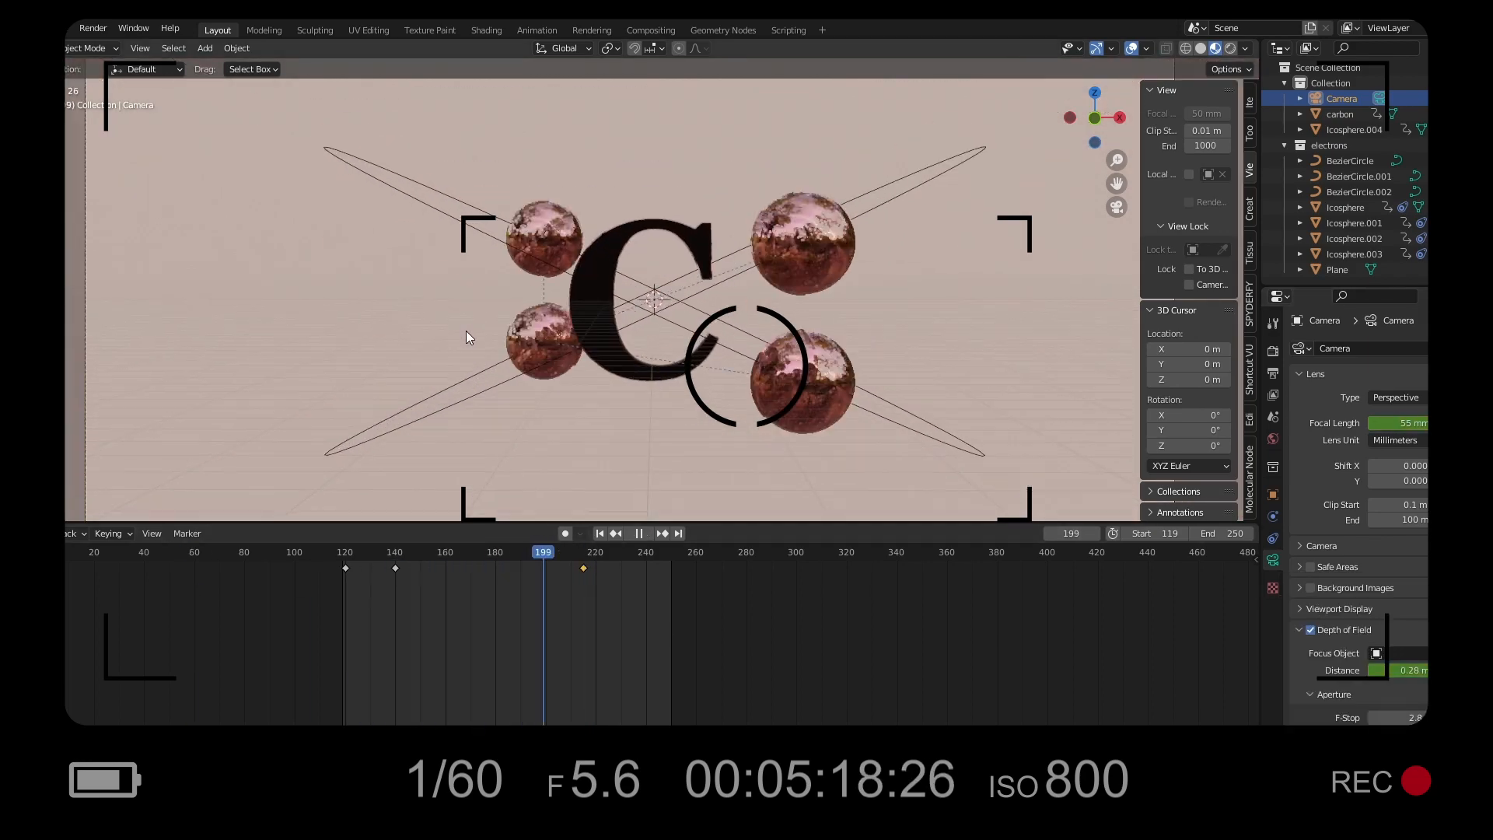
Switch the viewport to rendered shading and move to frame 240 to preview the carbon sphere.
scroll(902, 310, down, 2)
click(1230, 49)
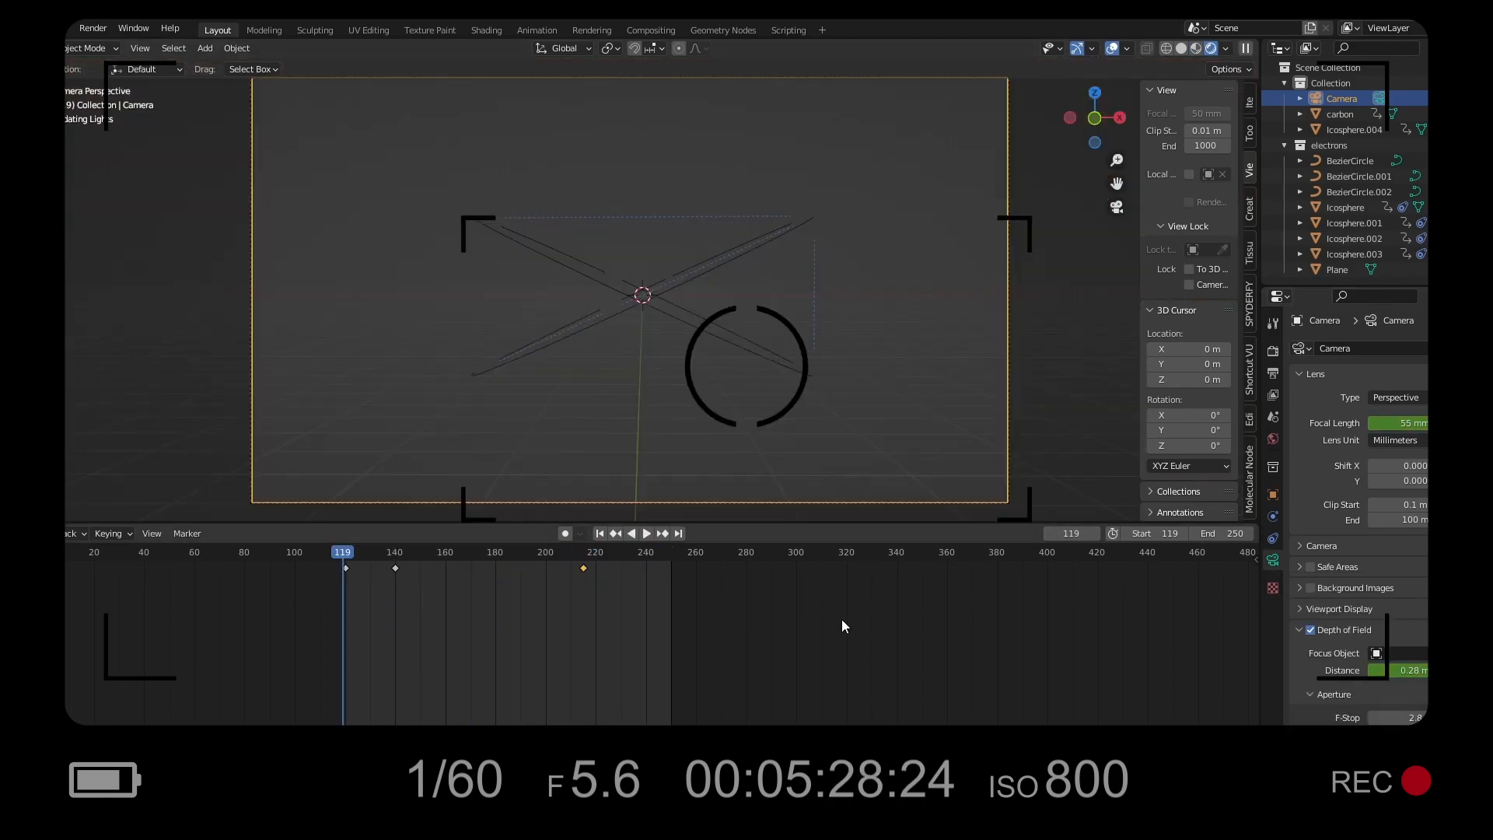
click(583, 555)
drag(583, 557, 646, 581)
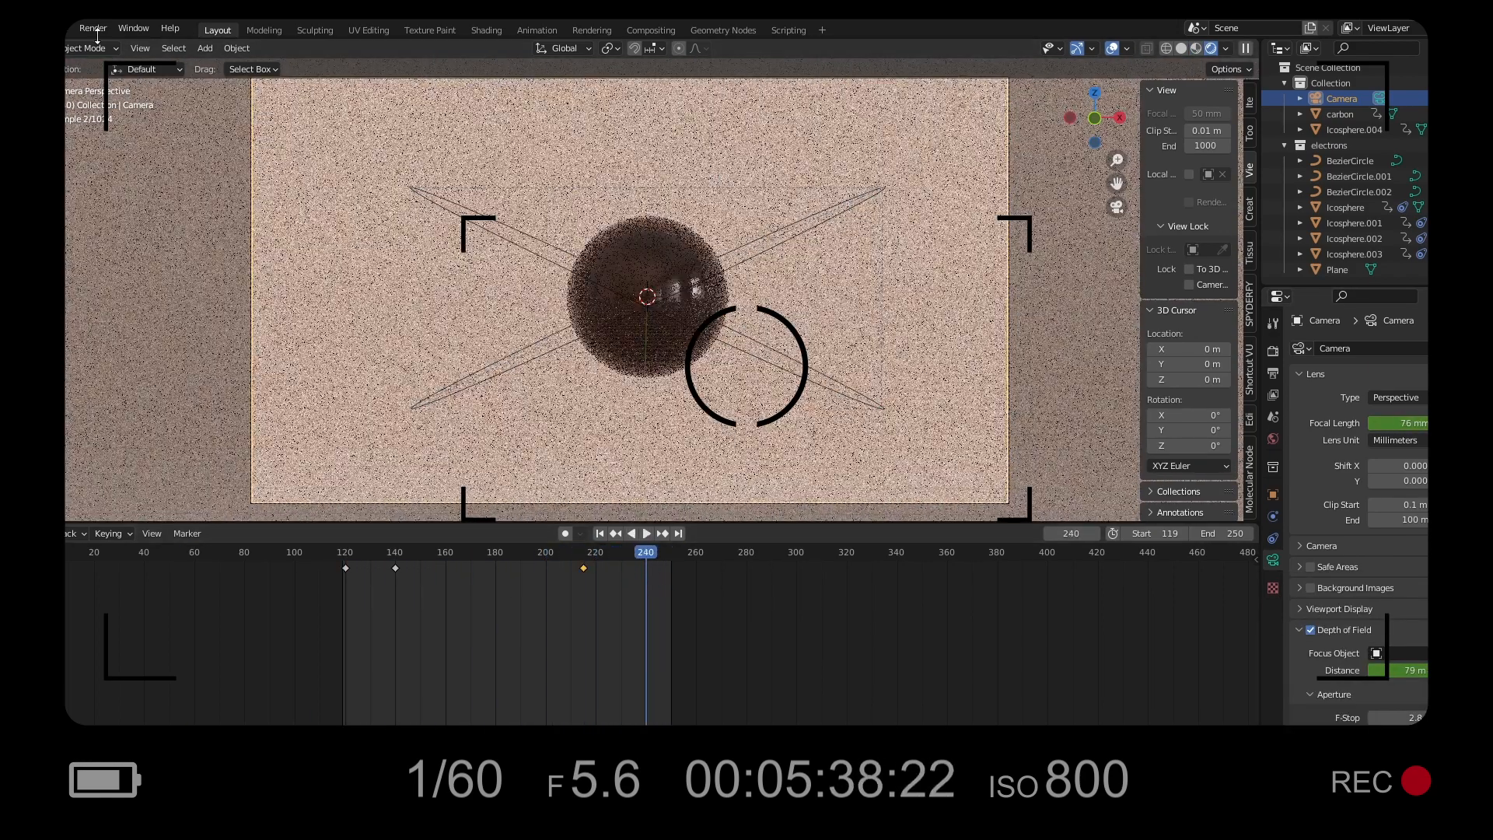
Start an image render of frame 240, stop it and open the scene's render settings.
click(94, 29)
click(116, 47)
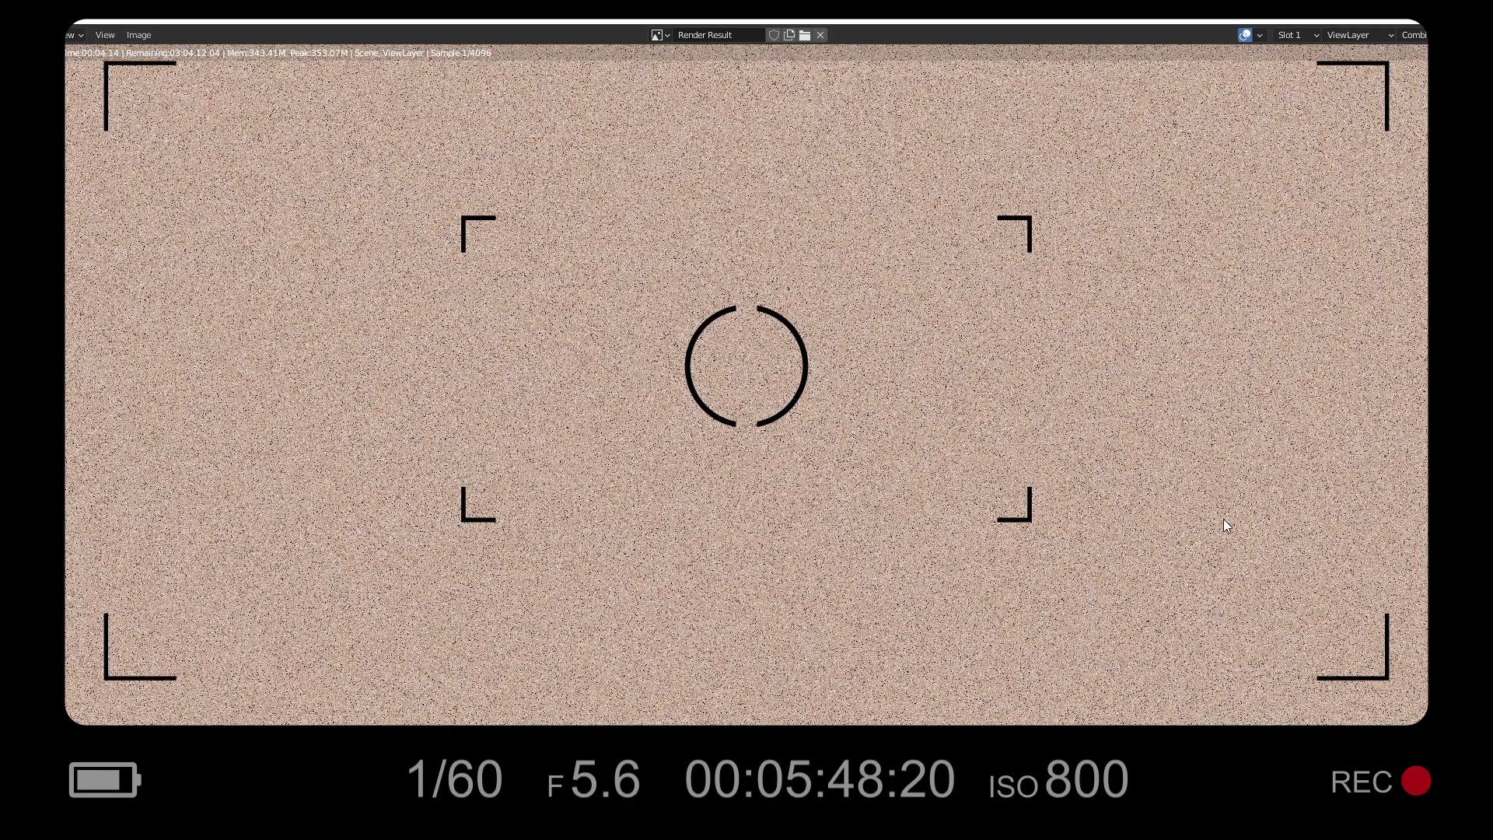
key(Escape)
click(1273, 468)
click(1273, 374)
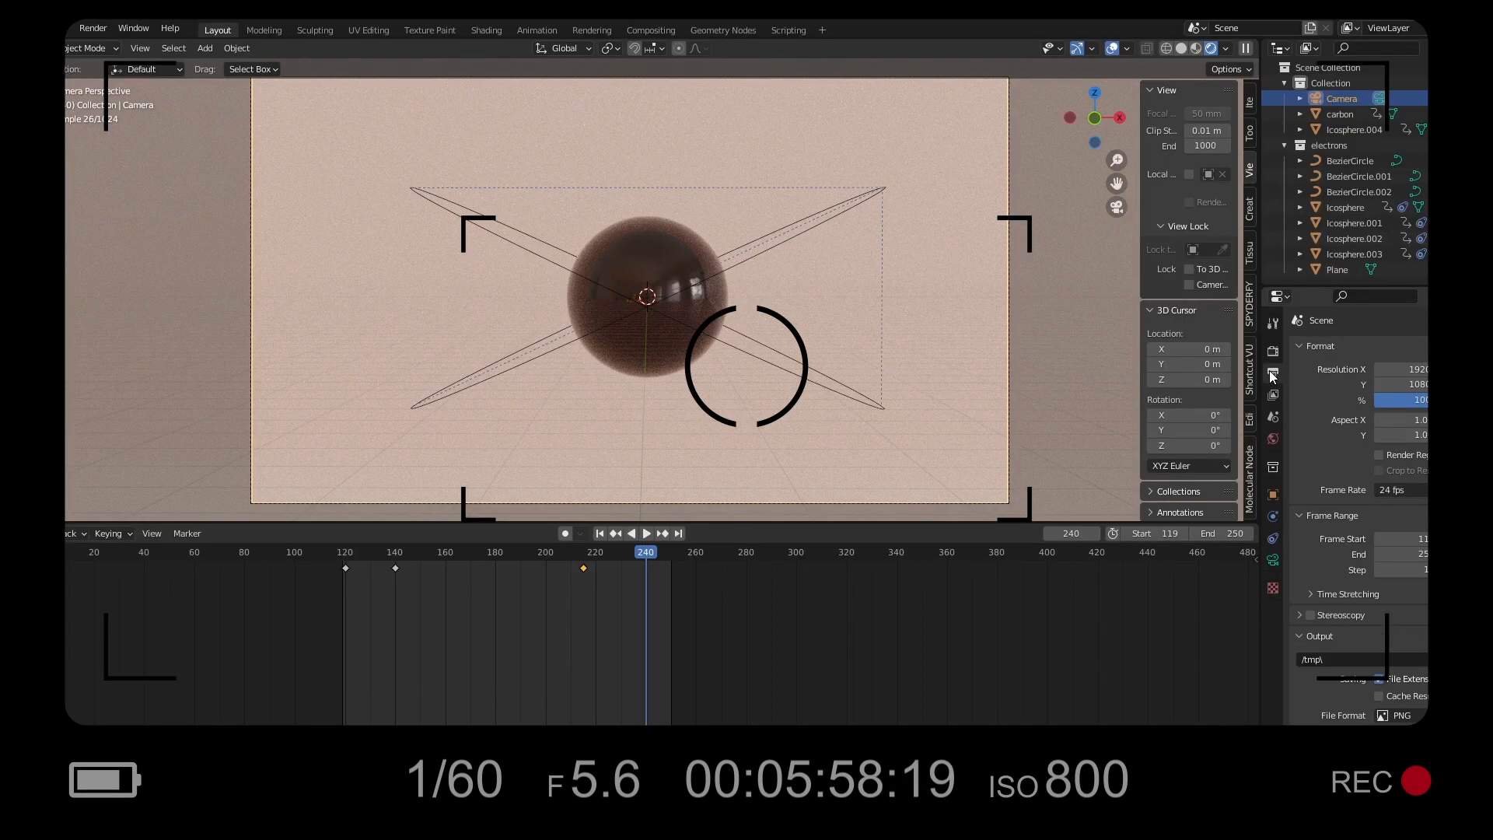
click(1273, 353)
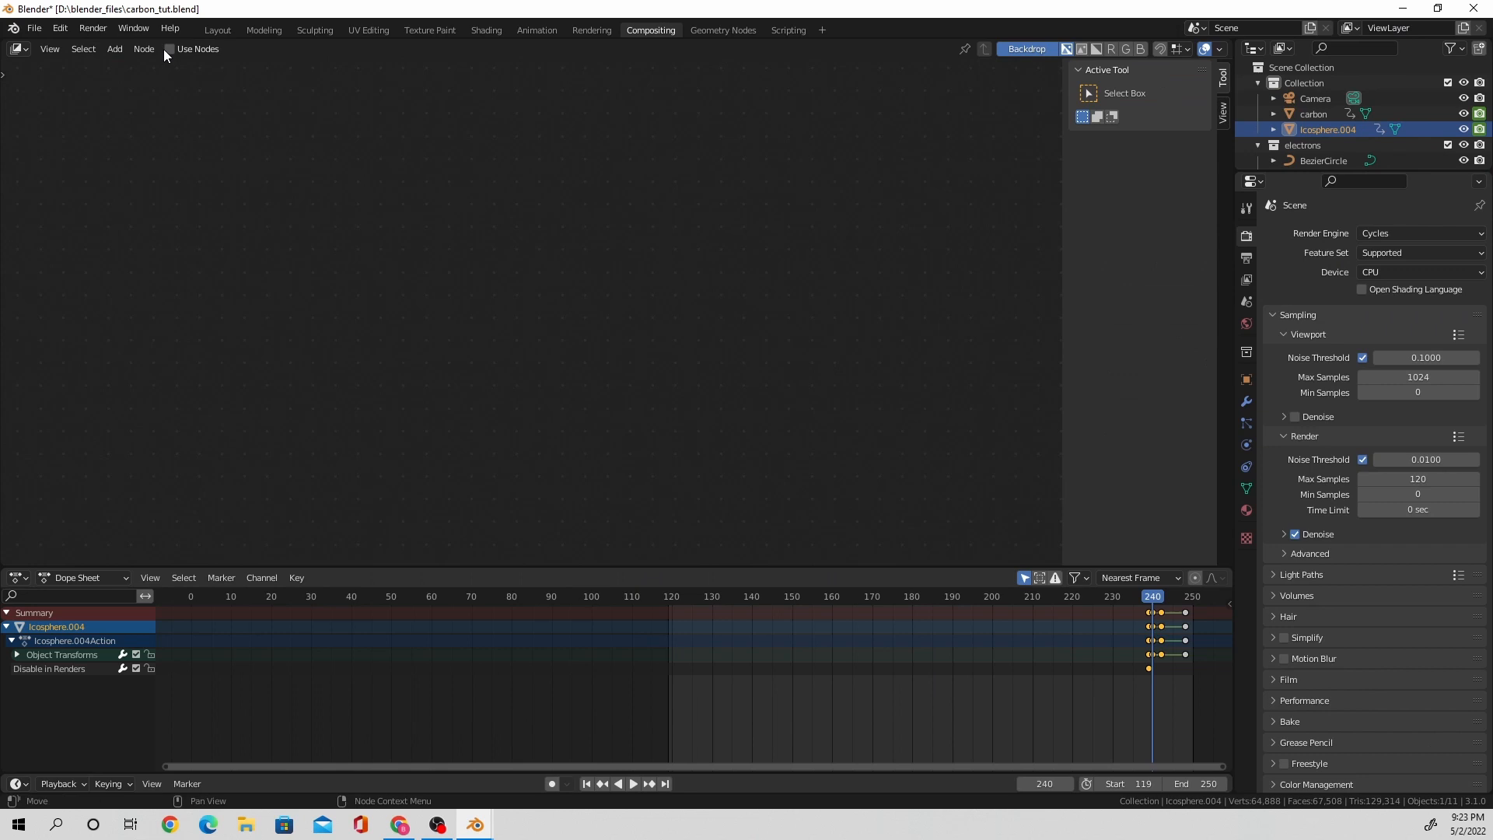
Enable compositing nodes, add a Viewer node and connect the Render Layers image output to it.
click(168, 49)
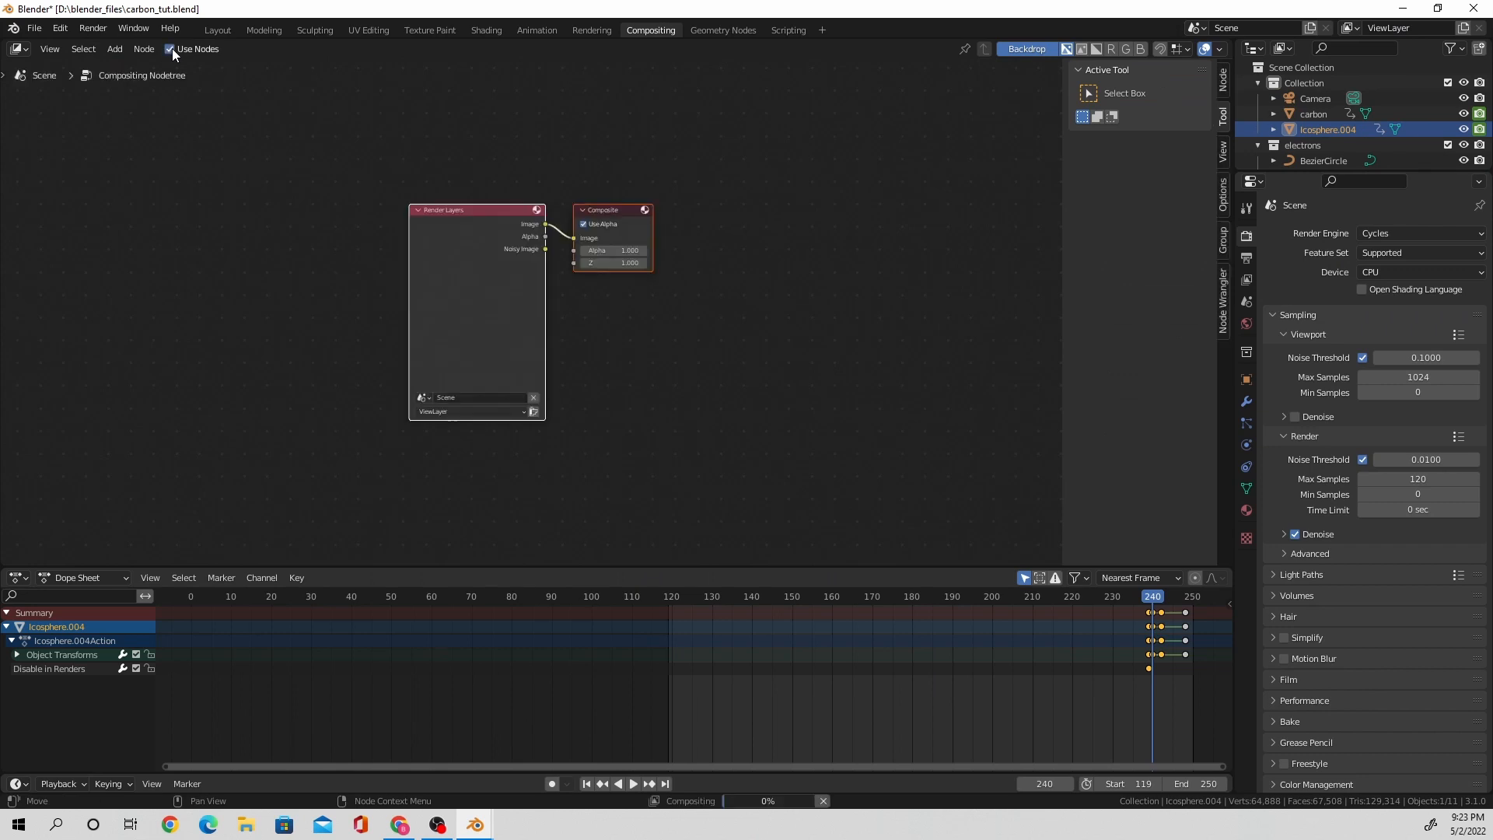
middle_drag(620, 254, 647, 267)
key(shift+a)
text(vie)
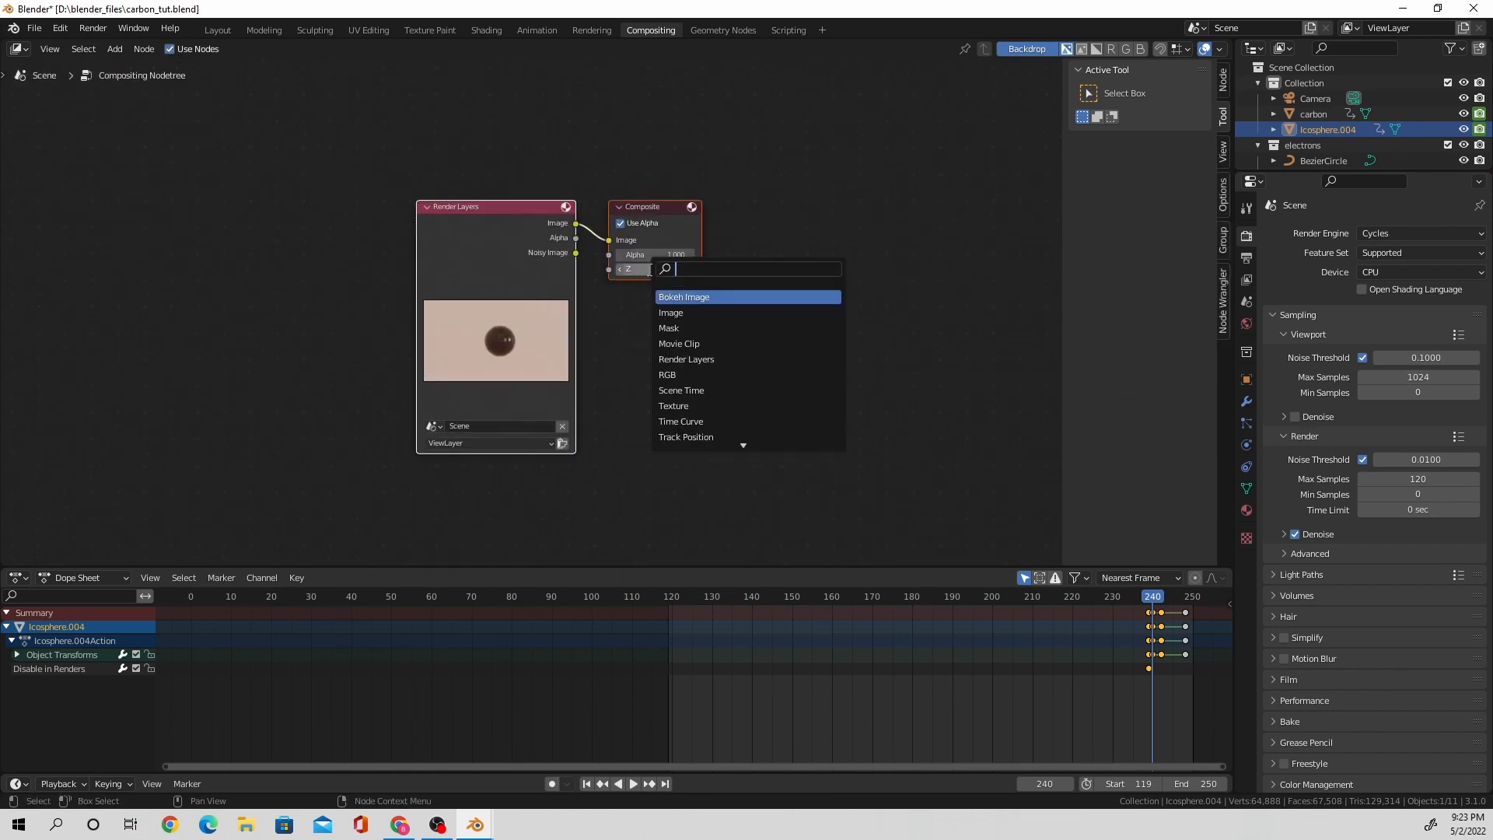
text(wer)
click(692, 296)
click(692, 296)
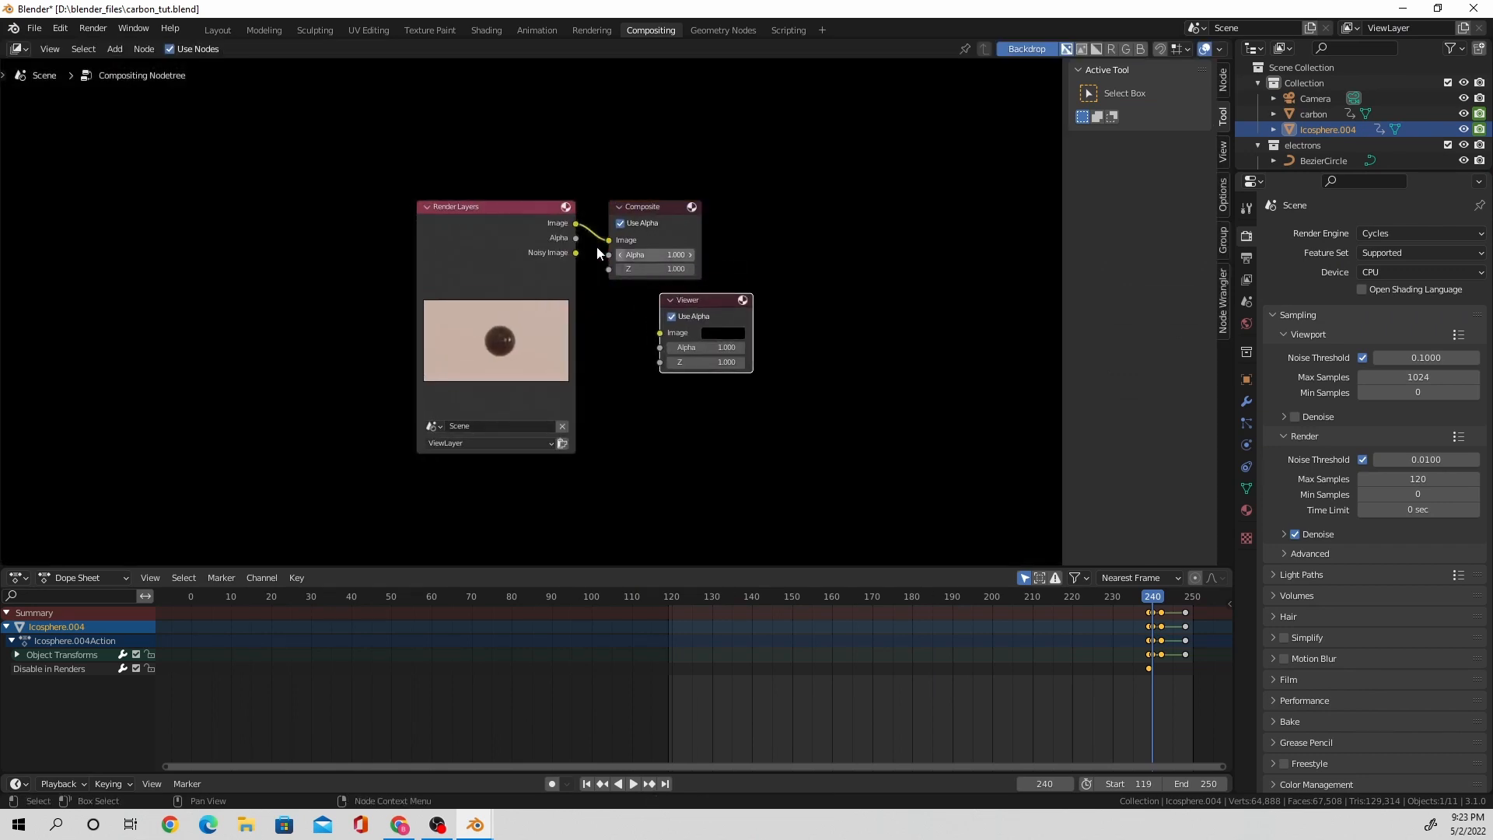
drag(574, 224, 661, 326)
Make room beside Render Layers and insert a Lens Distortion node before the Viewer with Dispersion 0.010.
drag(568, 238, 358, 225)
key(shift+a)
click(364, 226)
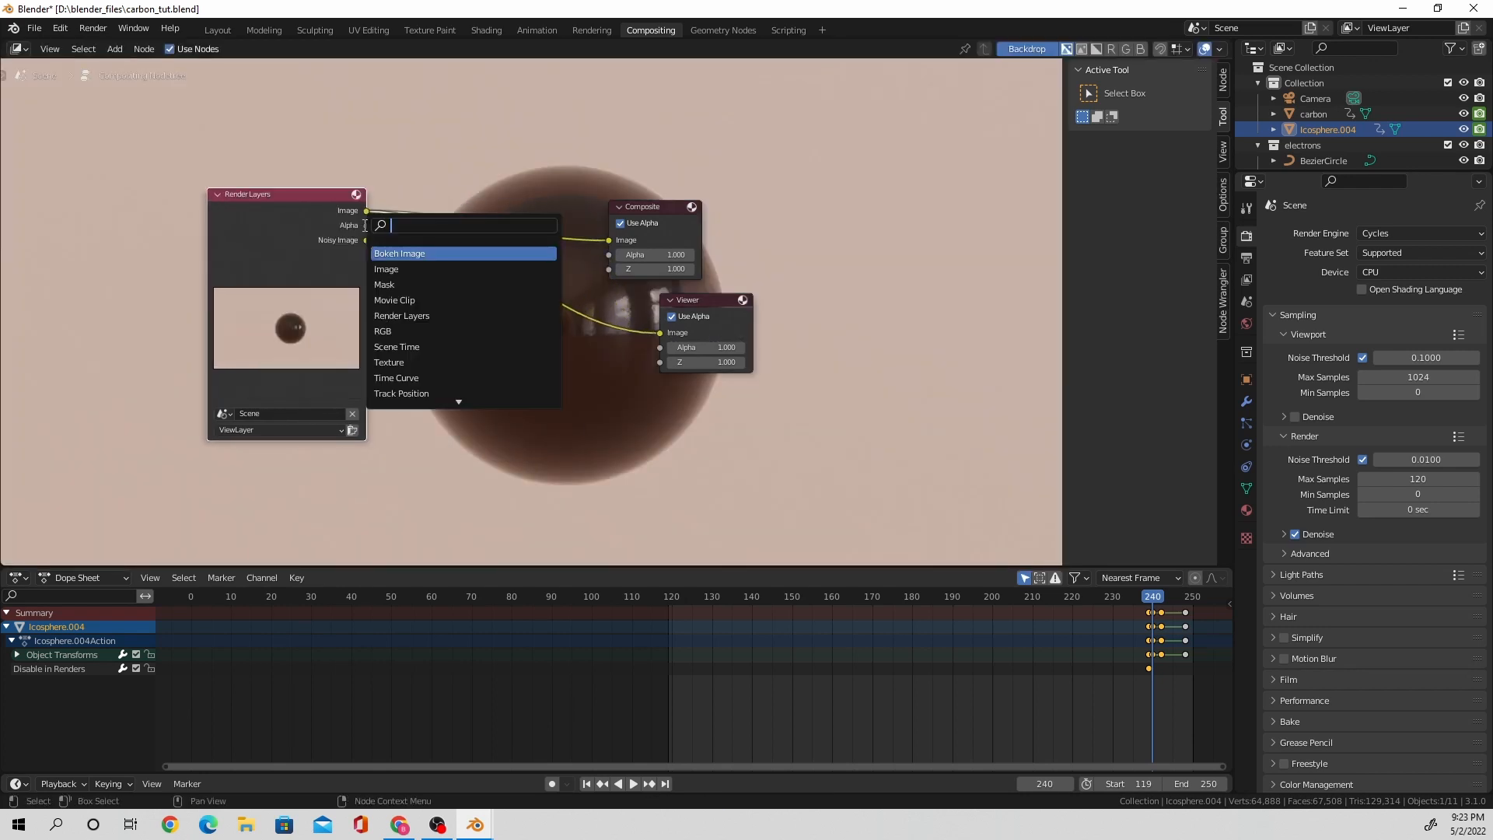
text(lens)
click(408, 254)
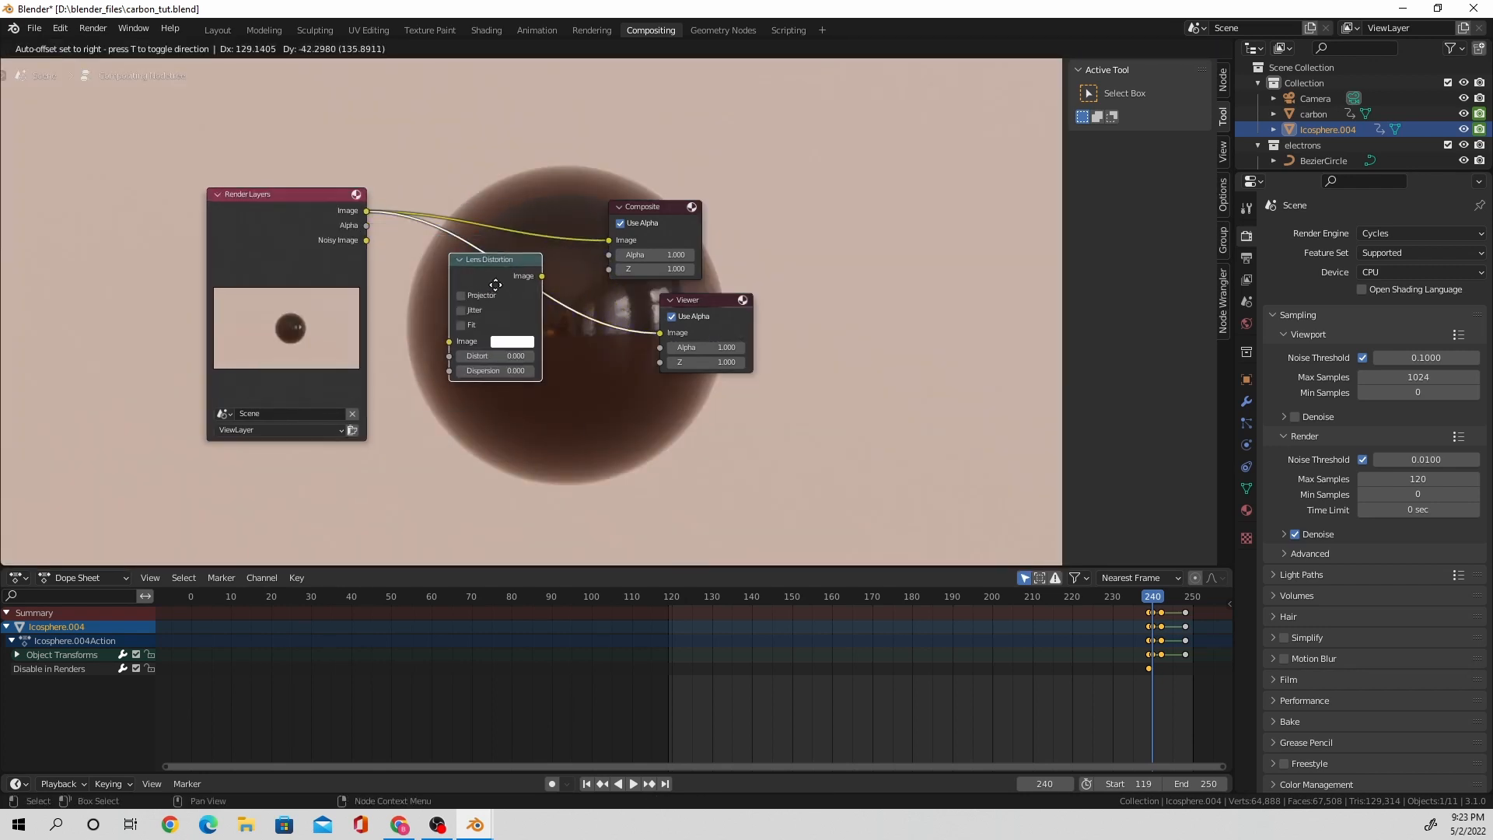
click(503, 310)
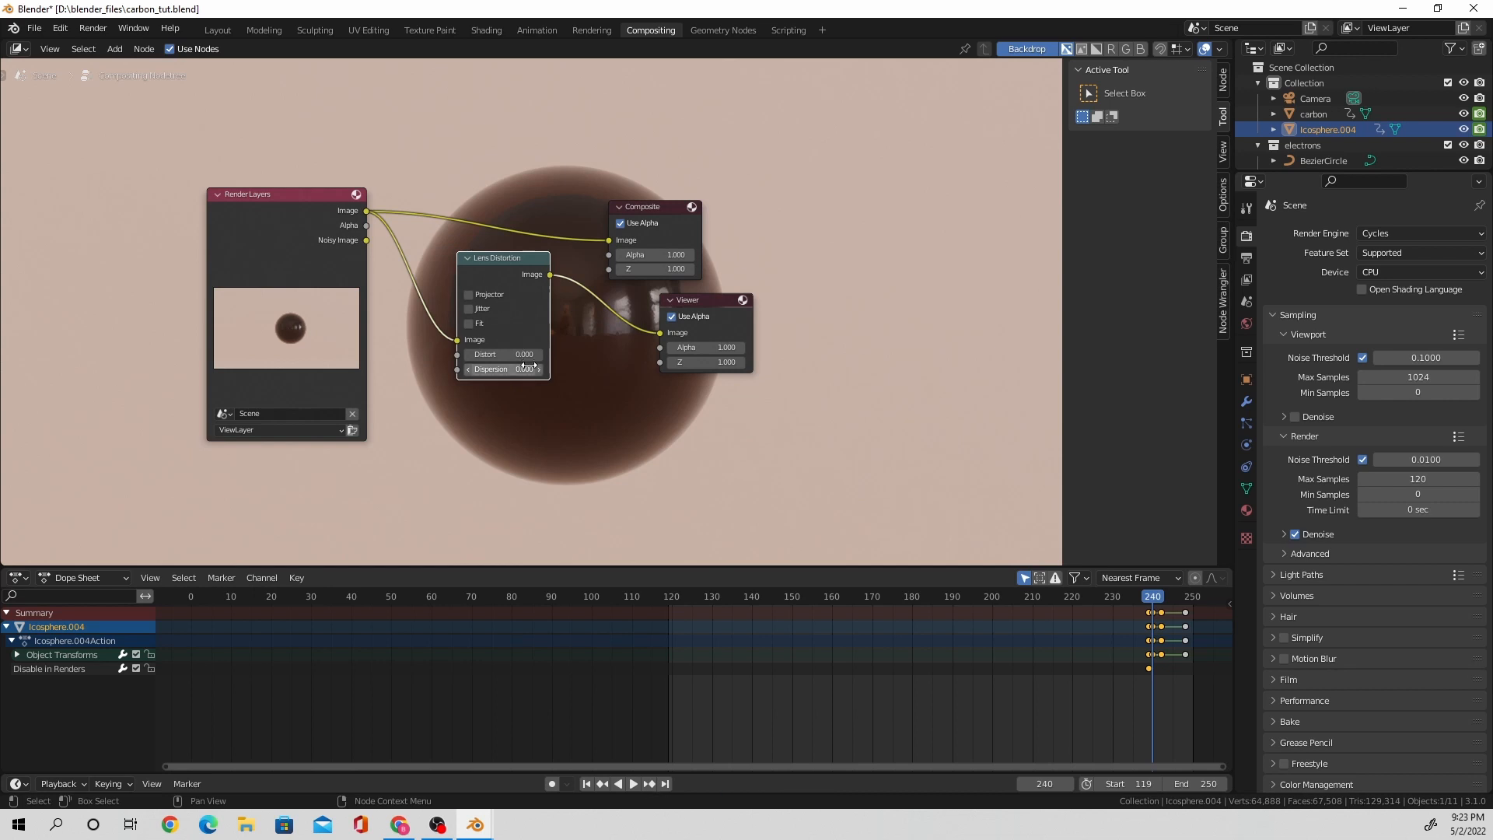
Insert a Glare node between Lens Distortion and Viewer and set its glare type to Fog Glow.
key(shift+a)
click(600, 435)
text(glare)
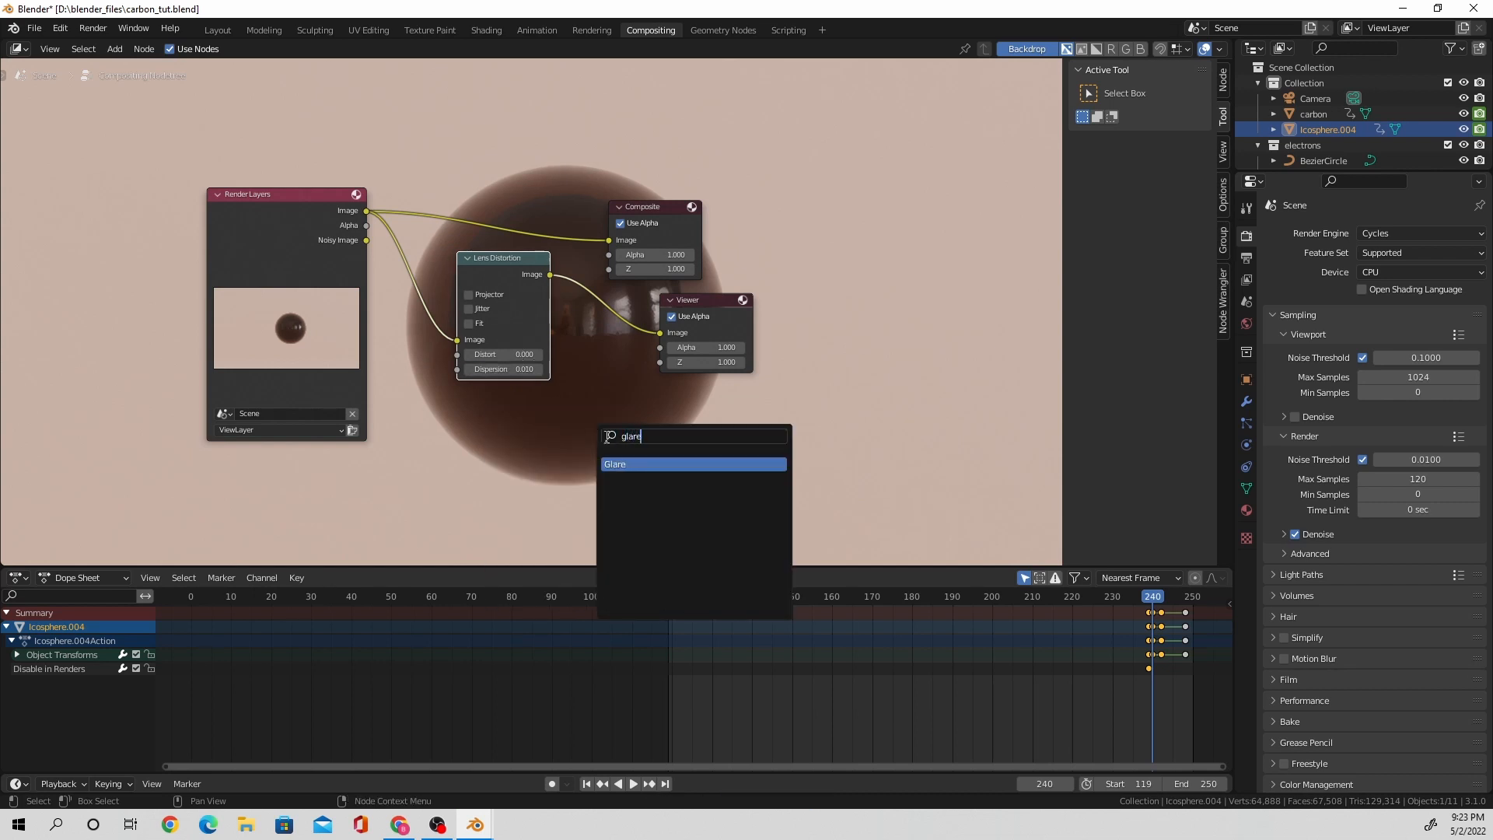
click(642, 463)
click(646, 339)
click(648, 336)
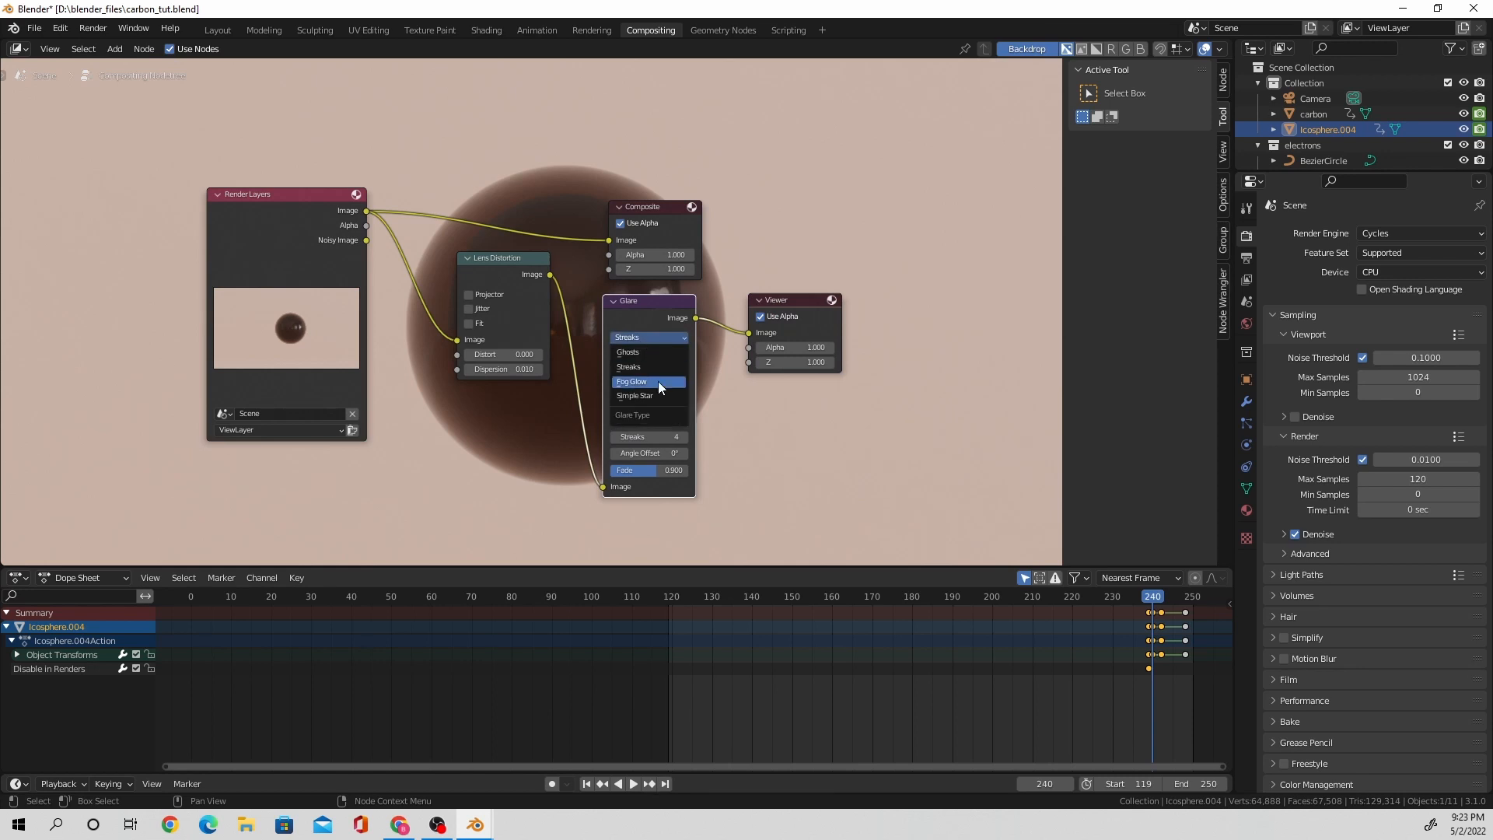
click(657, 381)
Spread out the Glare, Lens Distortion and Viewer nodes in the compositing tree, undoing a trial change to the Glare Mix value.
drag(657, 307, 726, 368)
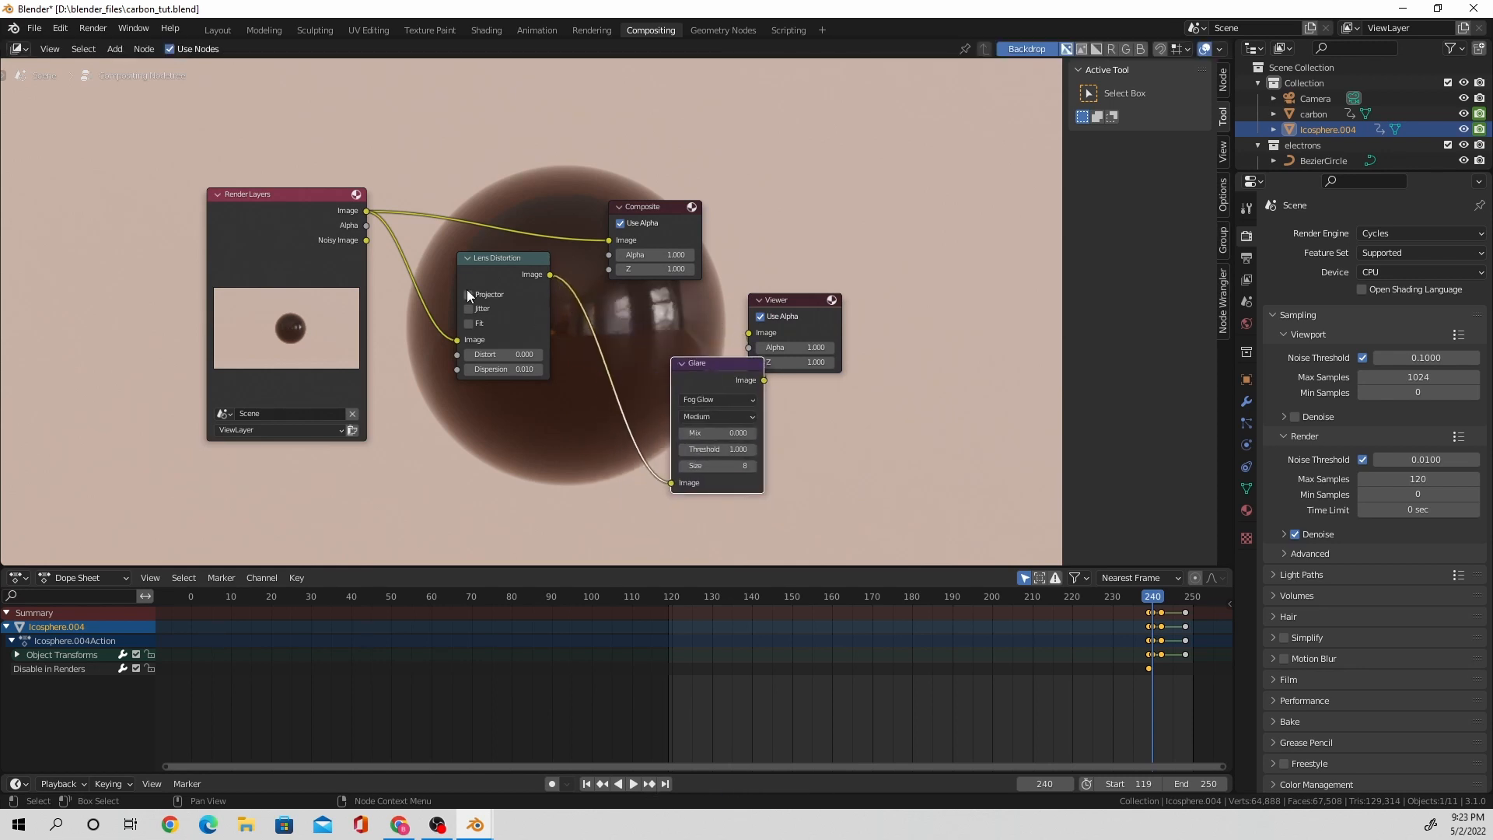
drag(501, 257, 461, 357)
drag(724, 444, 660, 444)
key(ctrl+z)
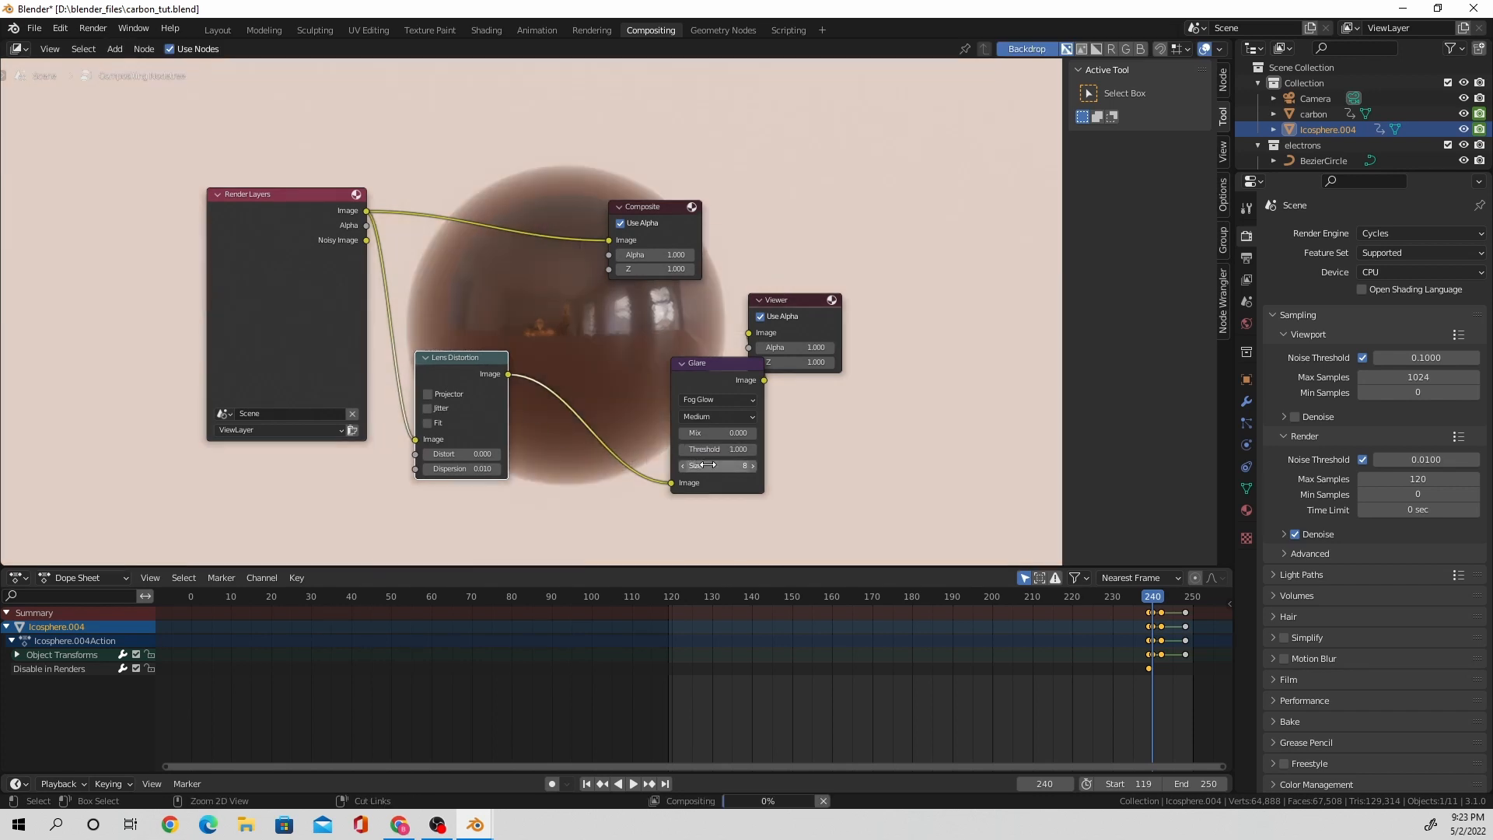
drag(793, 307, 950, 365)
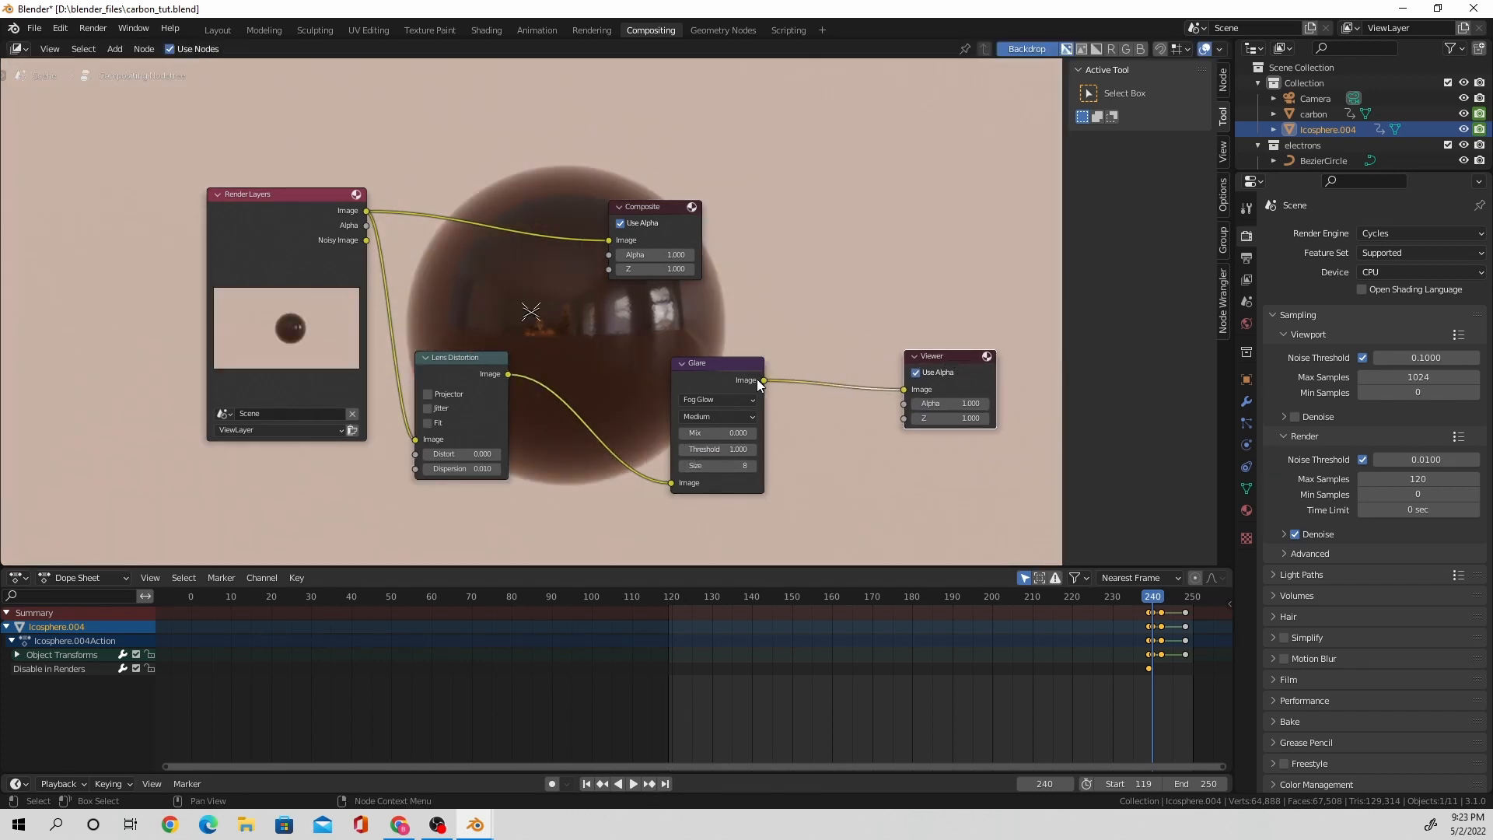
Connect the Glare output to the Composite node's Image input and set the Lens Distortion Dispersion to 0.030.
drag(764, 379, 893, 258)
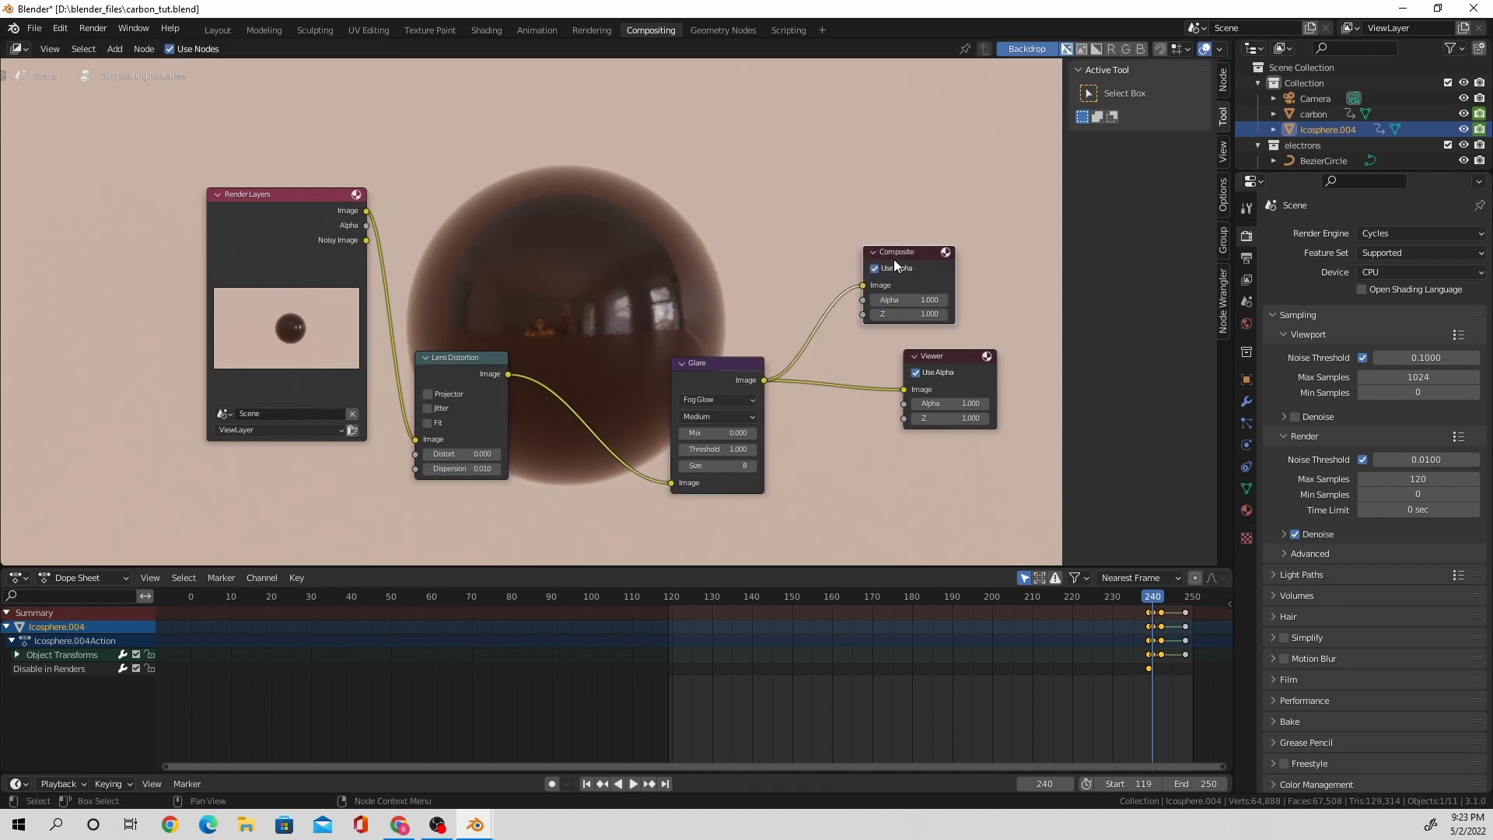
double_click(489, 468)
key(Return)
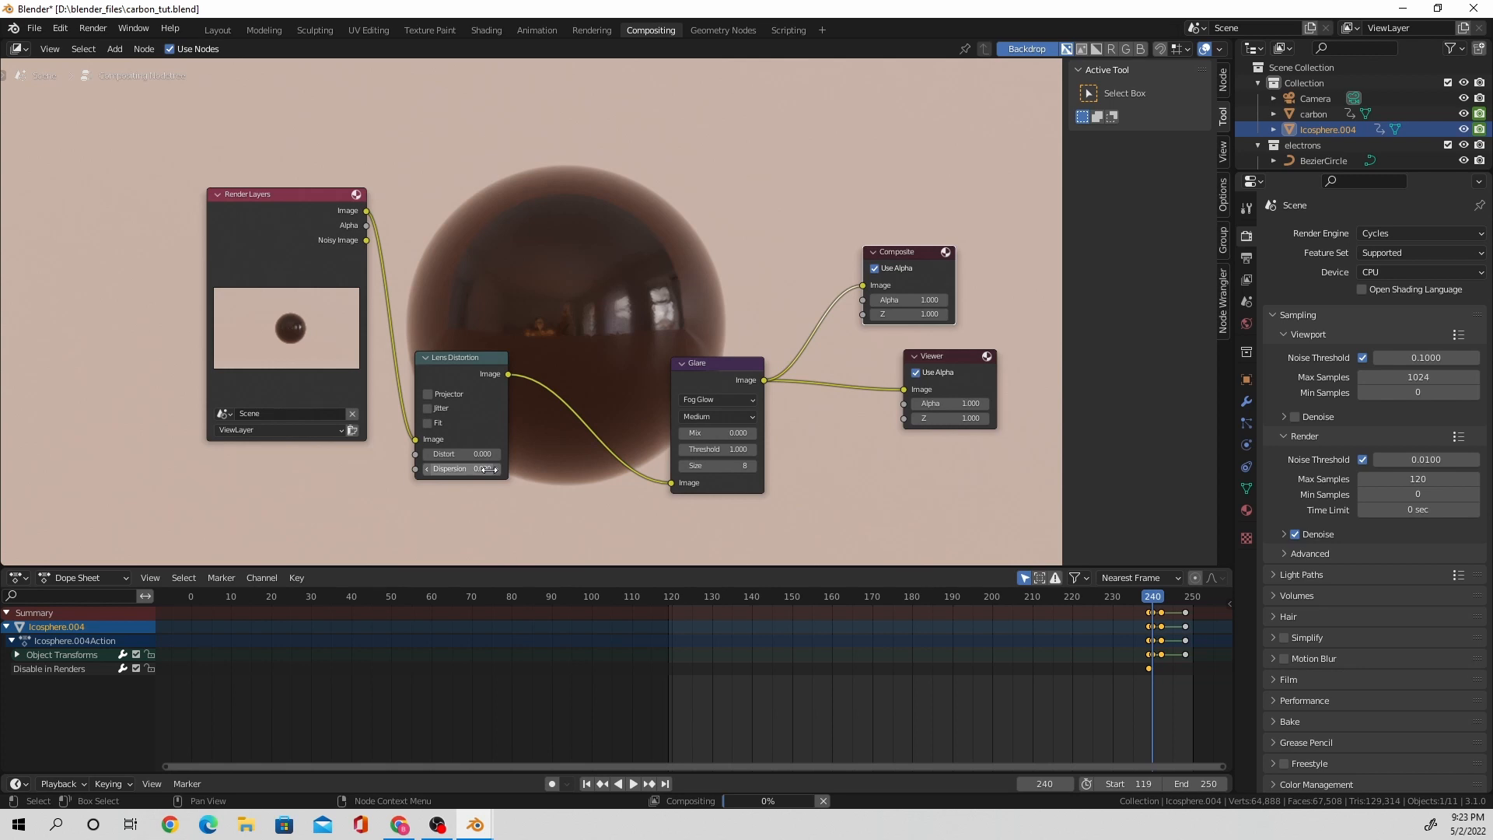
Move the Render Layers and Lens Distortion nodes away from the Glare node to spread out the compositing tree.
drag(294, 236, 133, 199)
drag(459, 357, 315, 371)
scroll(631, 371, down, 5)
scroll(631, 371, up, 4)
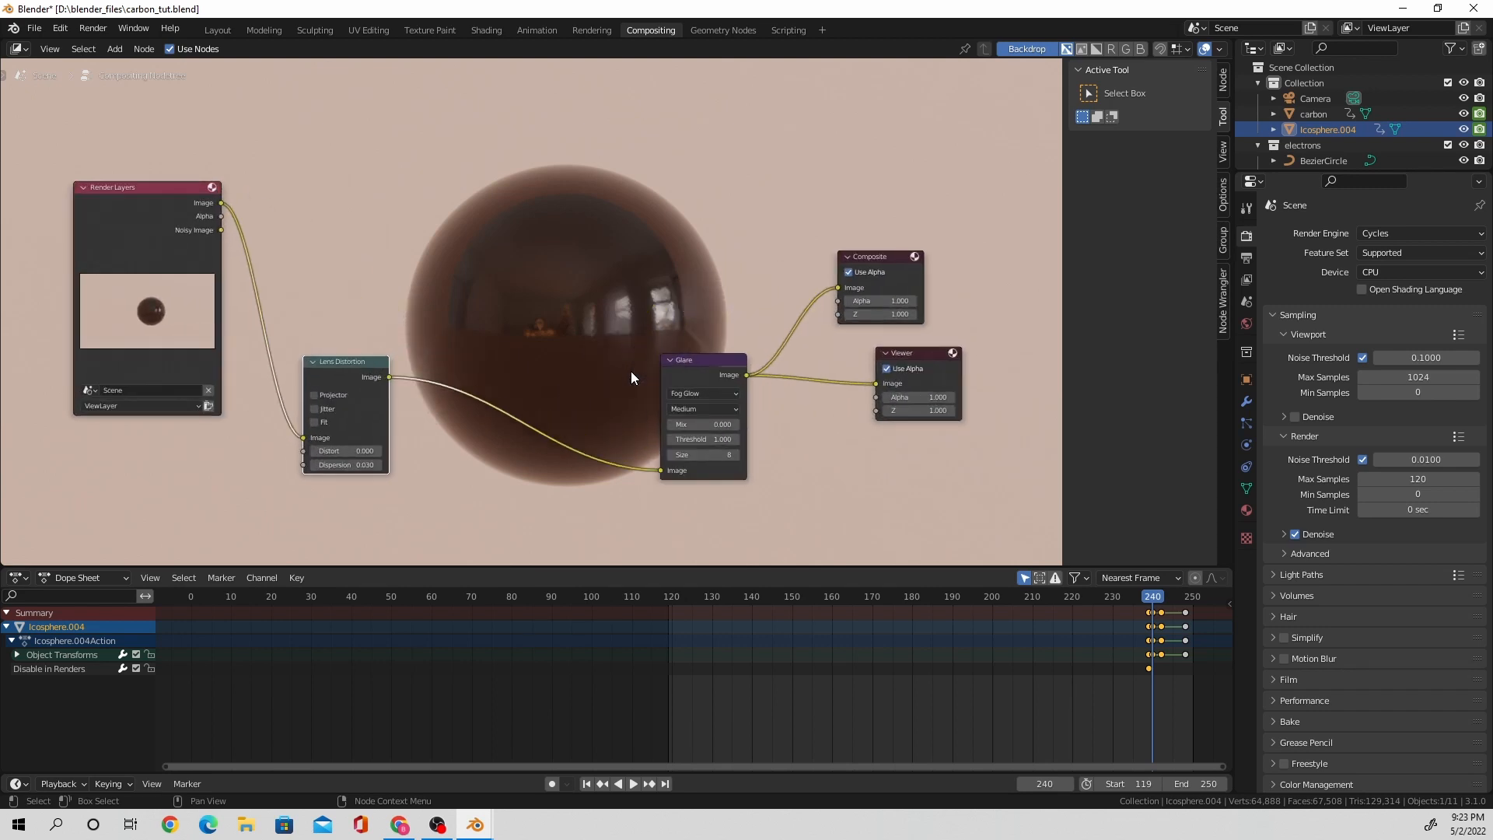
right_click(699, 454)
click(826, 446)
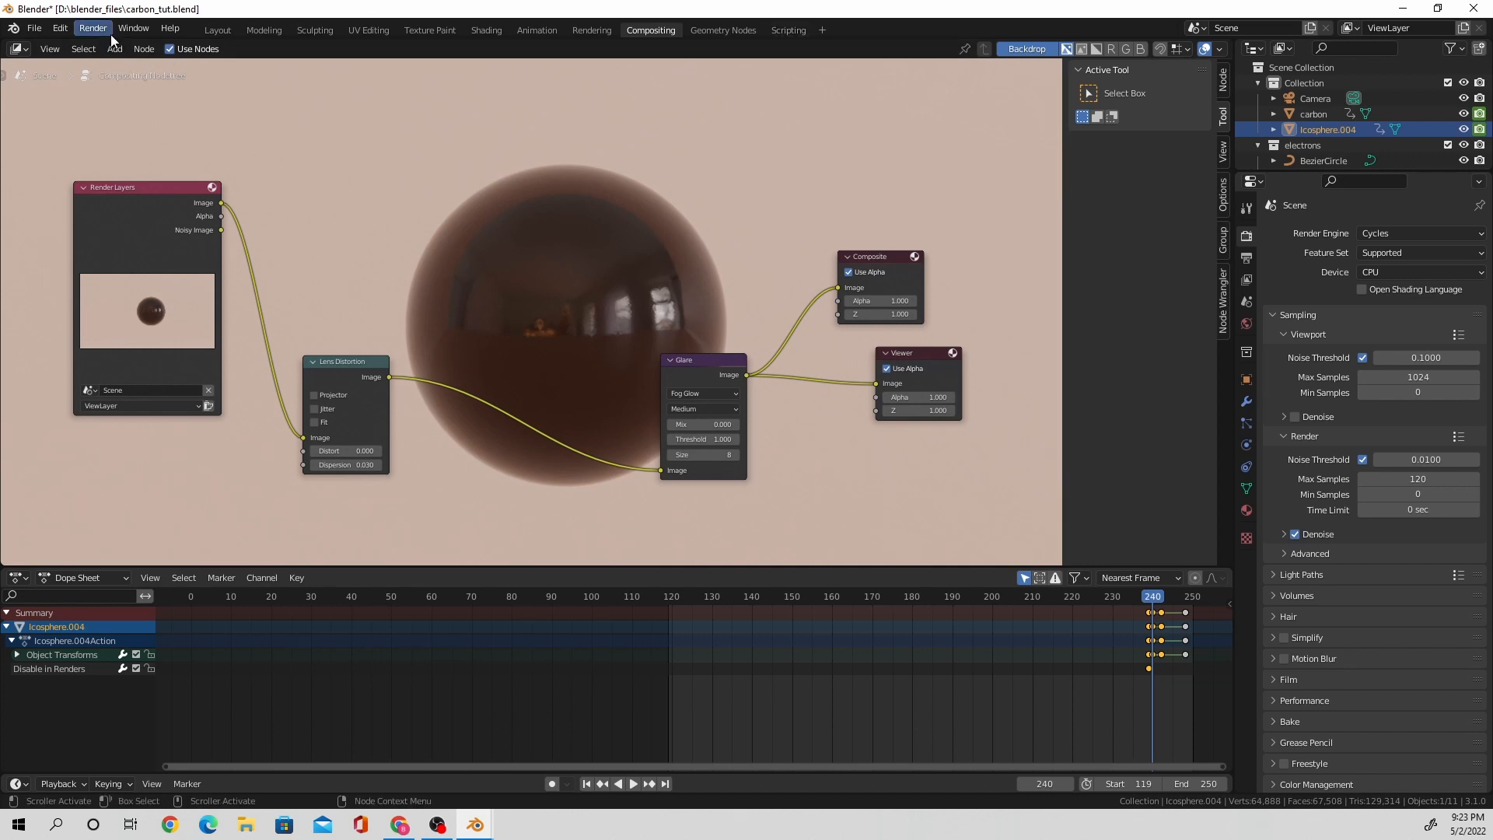
Start rendering the animation and inspect the first frame as it renders.
click(1301, 674)
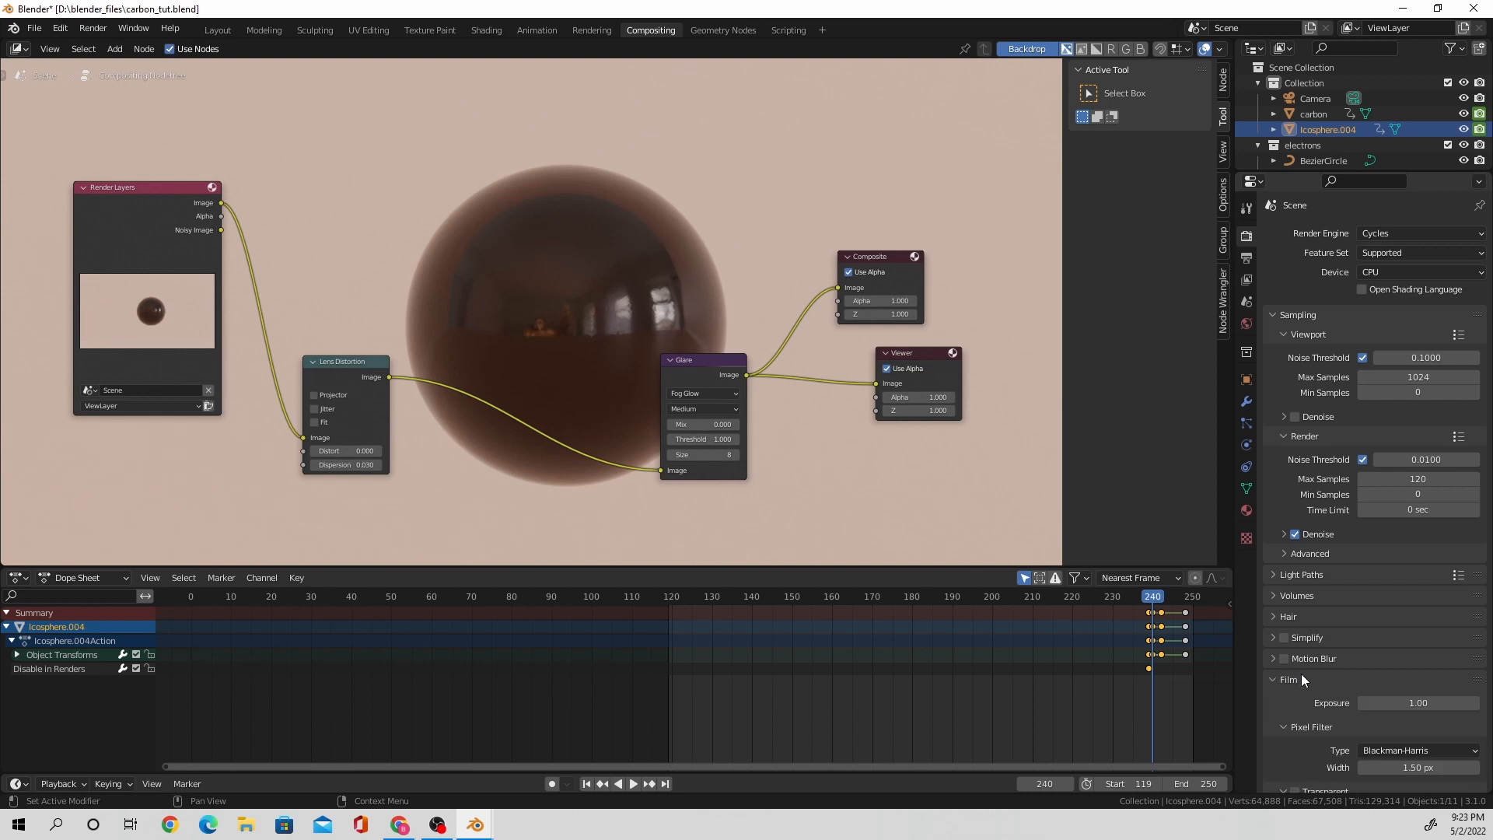
click(1300, 674)
click(96, 30)
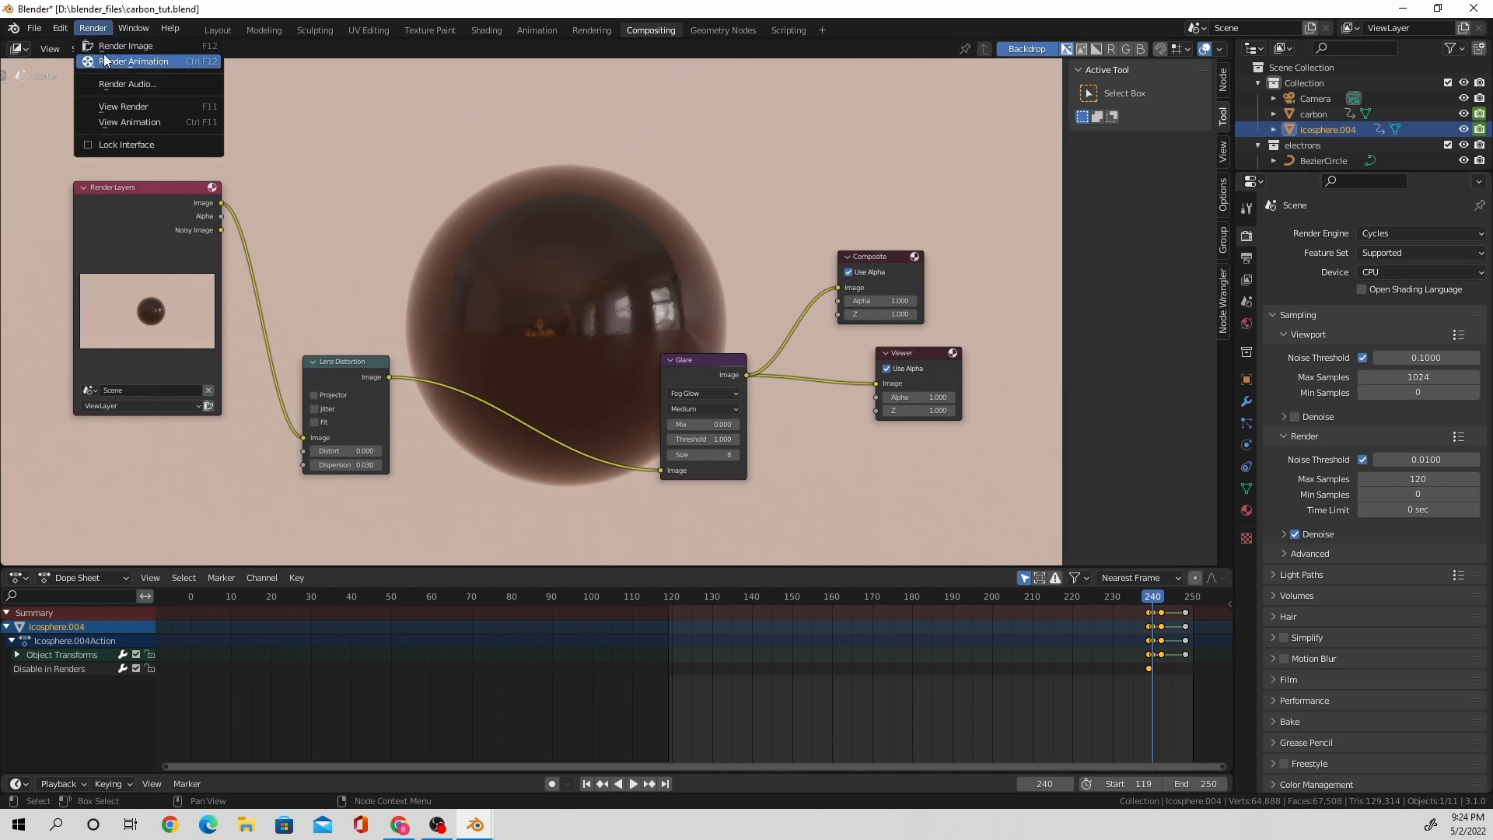
click(105, 60)
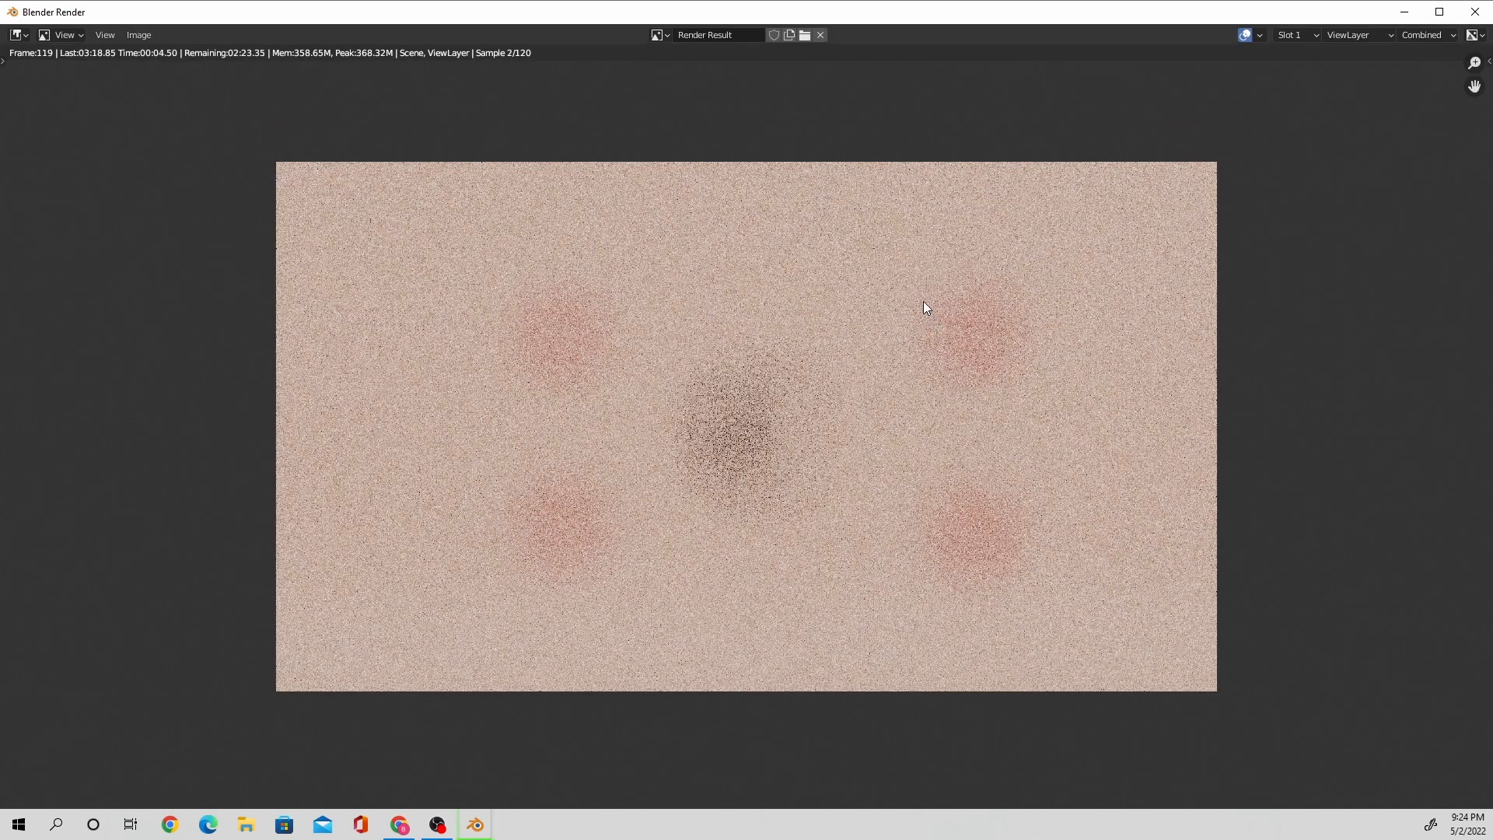
scroll(916, 290, up, 2)
scroll(916, 288, down, 1)
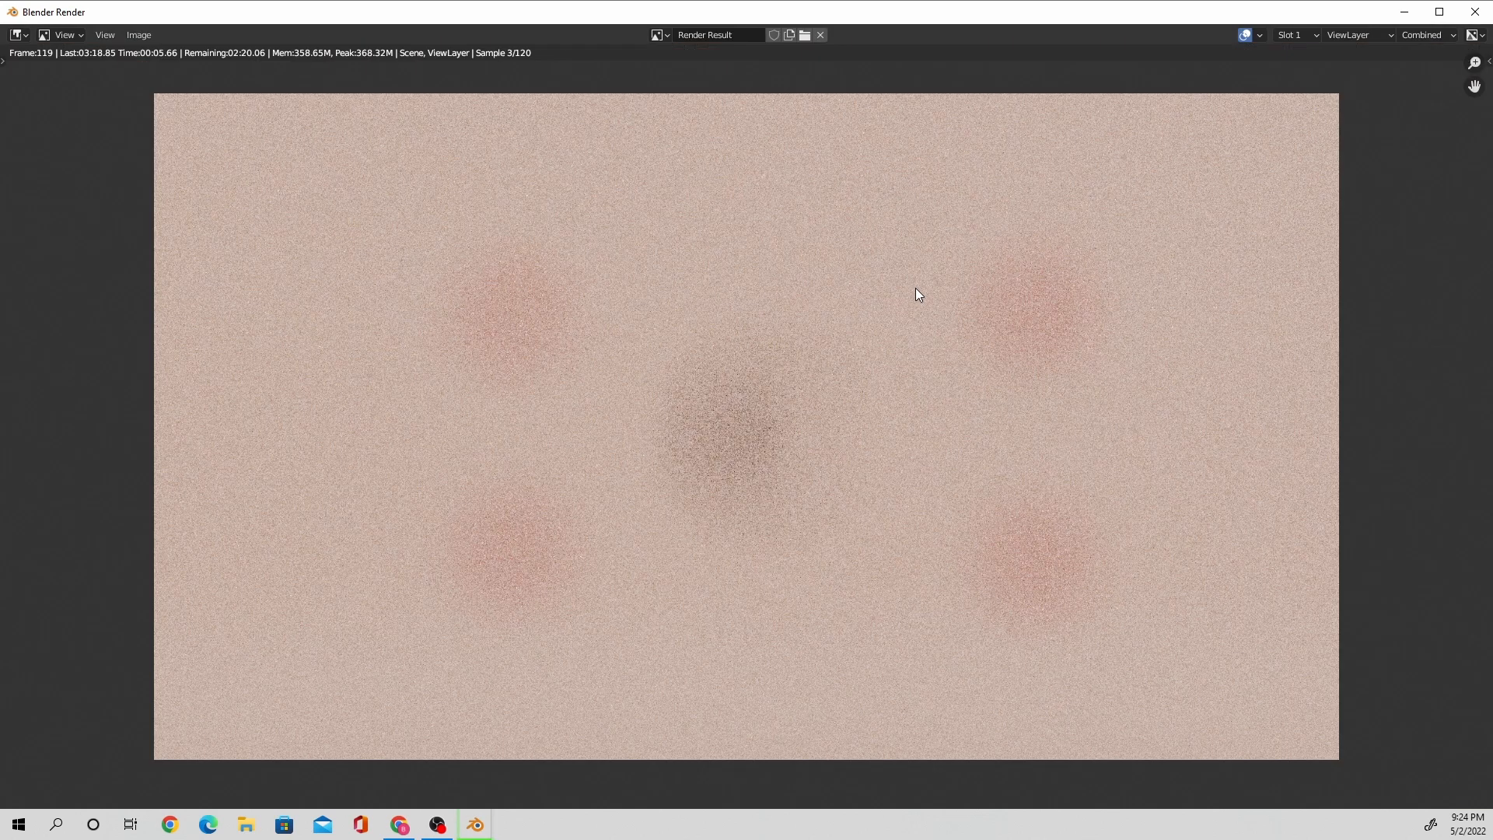
scroll(916, 288, up, 1)
scroll(916, 288, down, 1)
scroll(916, 287, up, 1)
scroll(916, 287, down, 1)
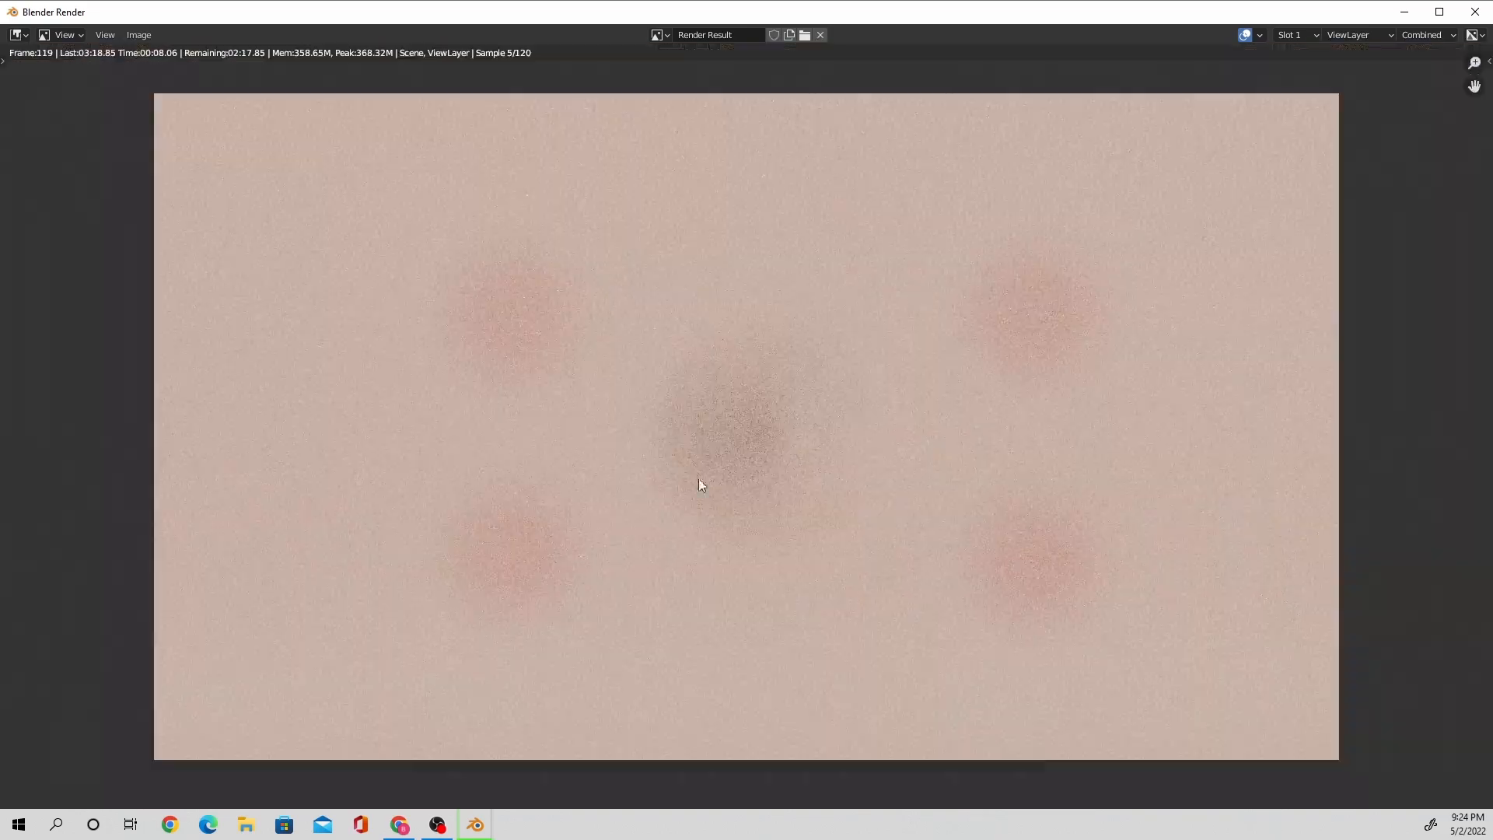
click(446, 819)
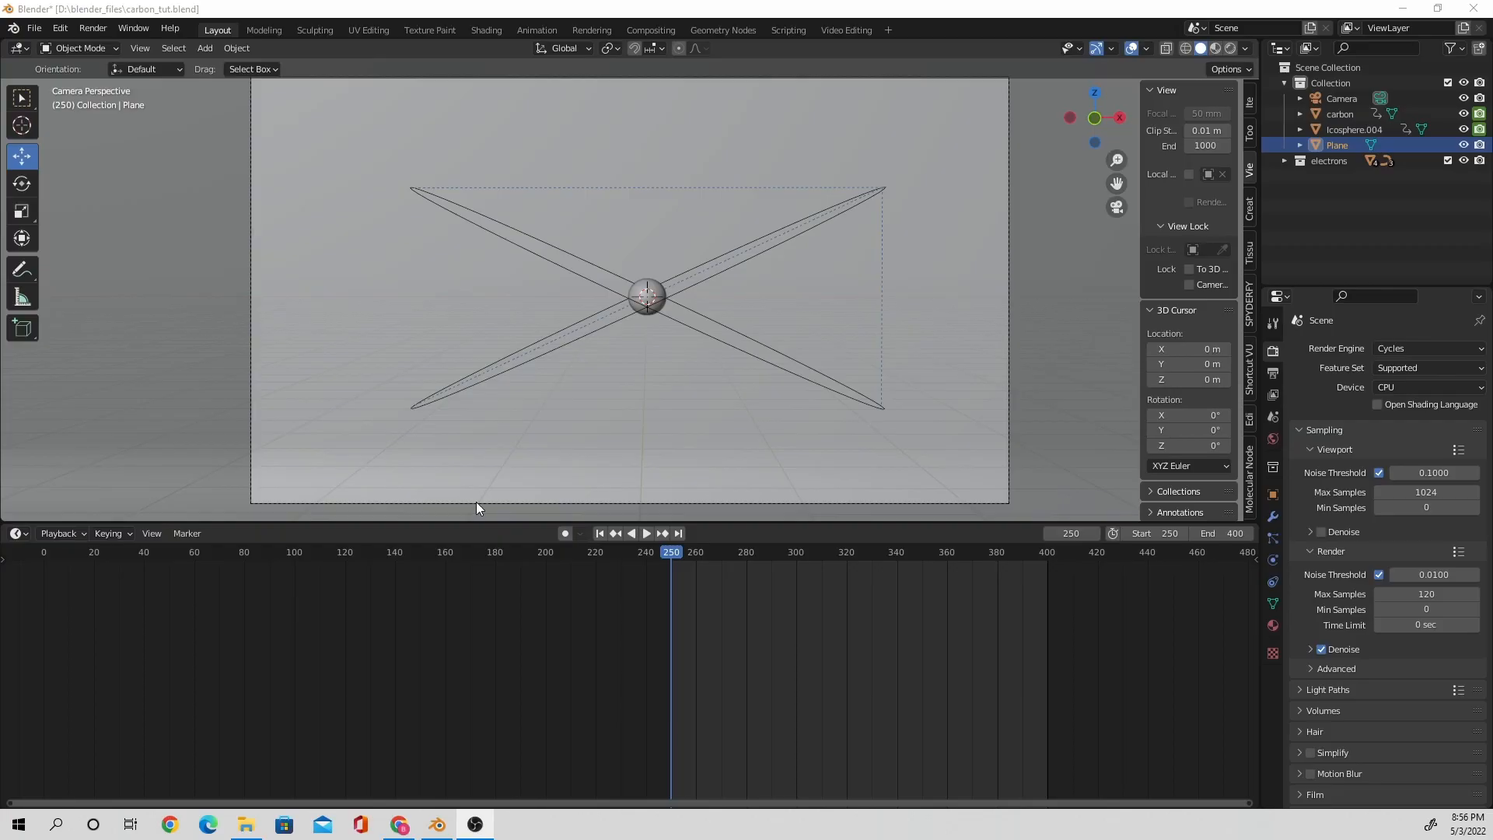
Exclude the electrons collection with its orbit circles from the view layer and select the carbon object.
click(676, 295)
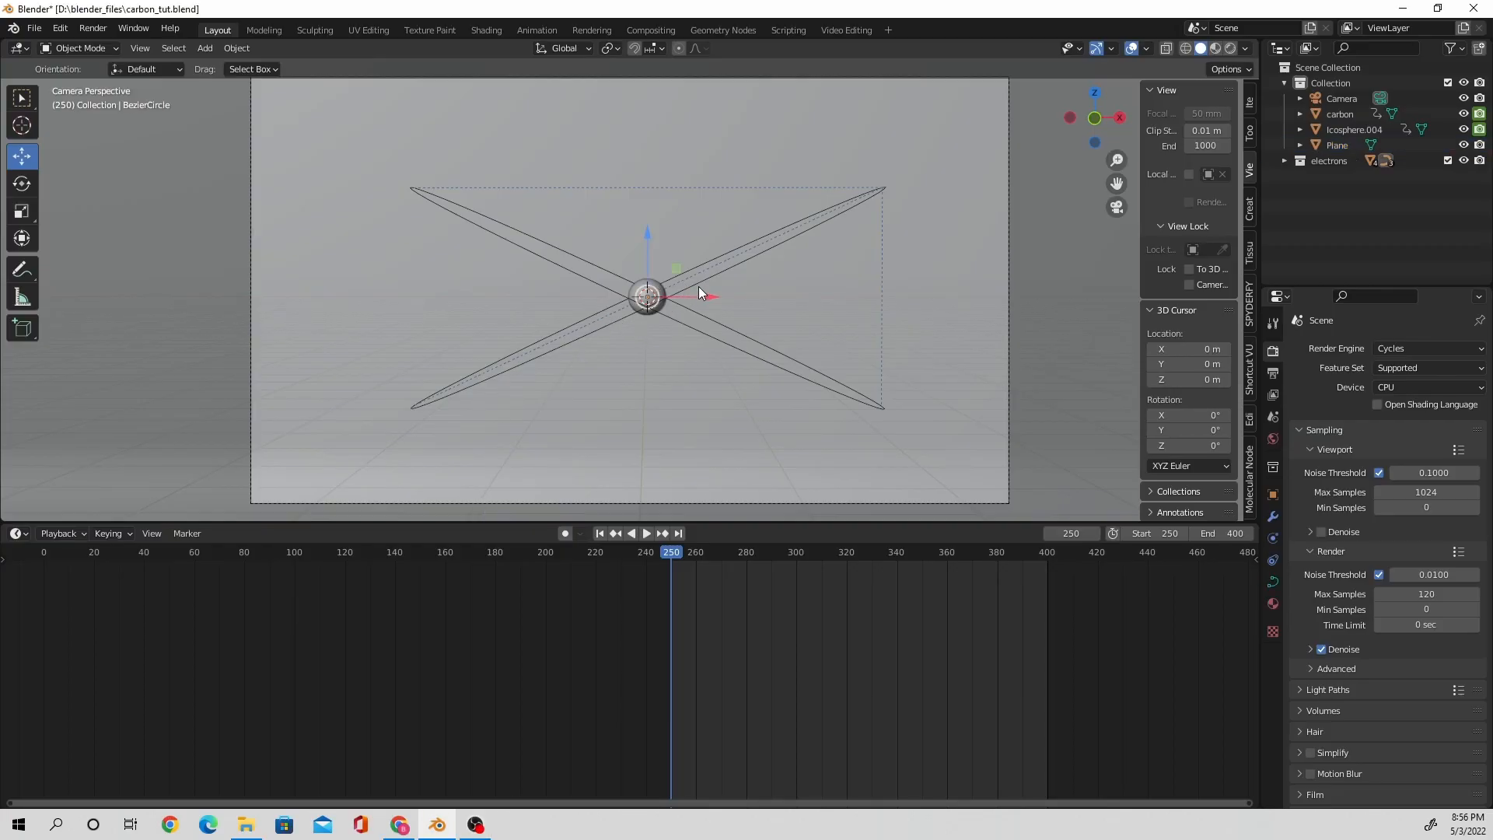
click(712, 278)
click(712, 303)
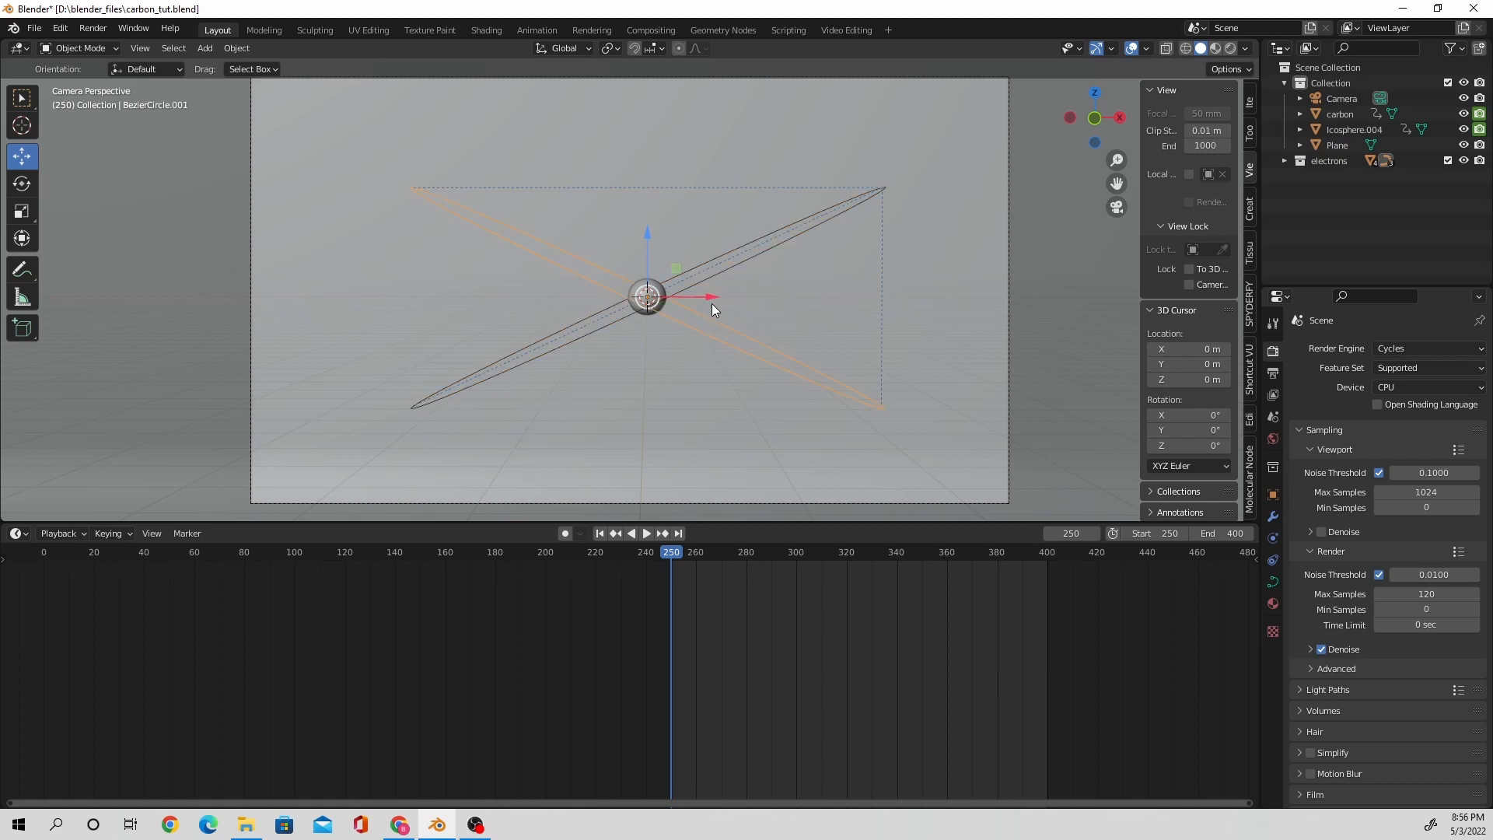
click(1448, 160)
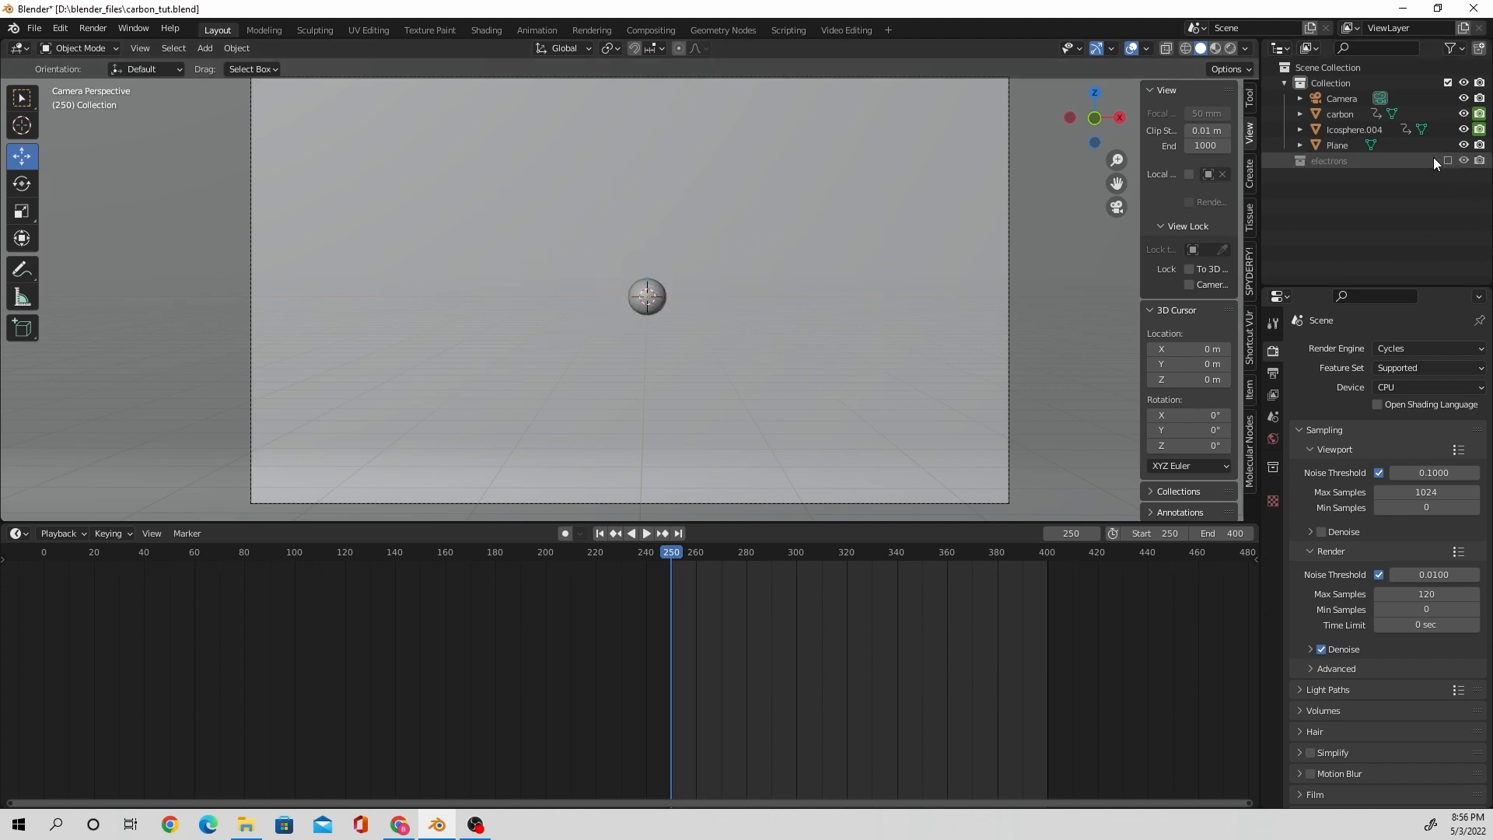
click(1331, 114)
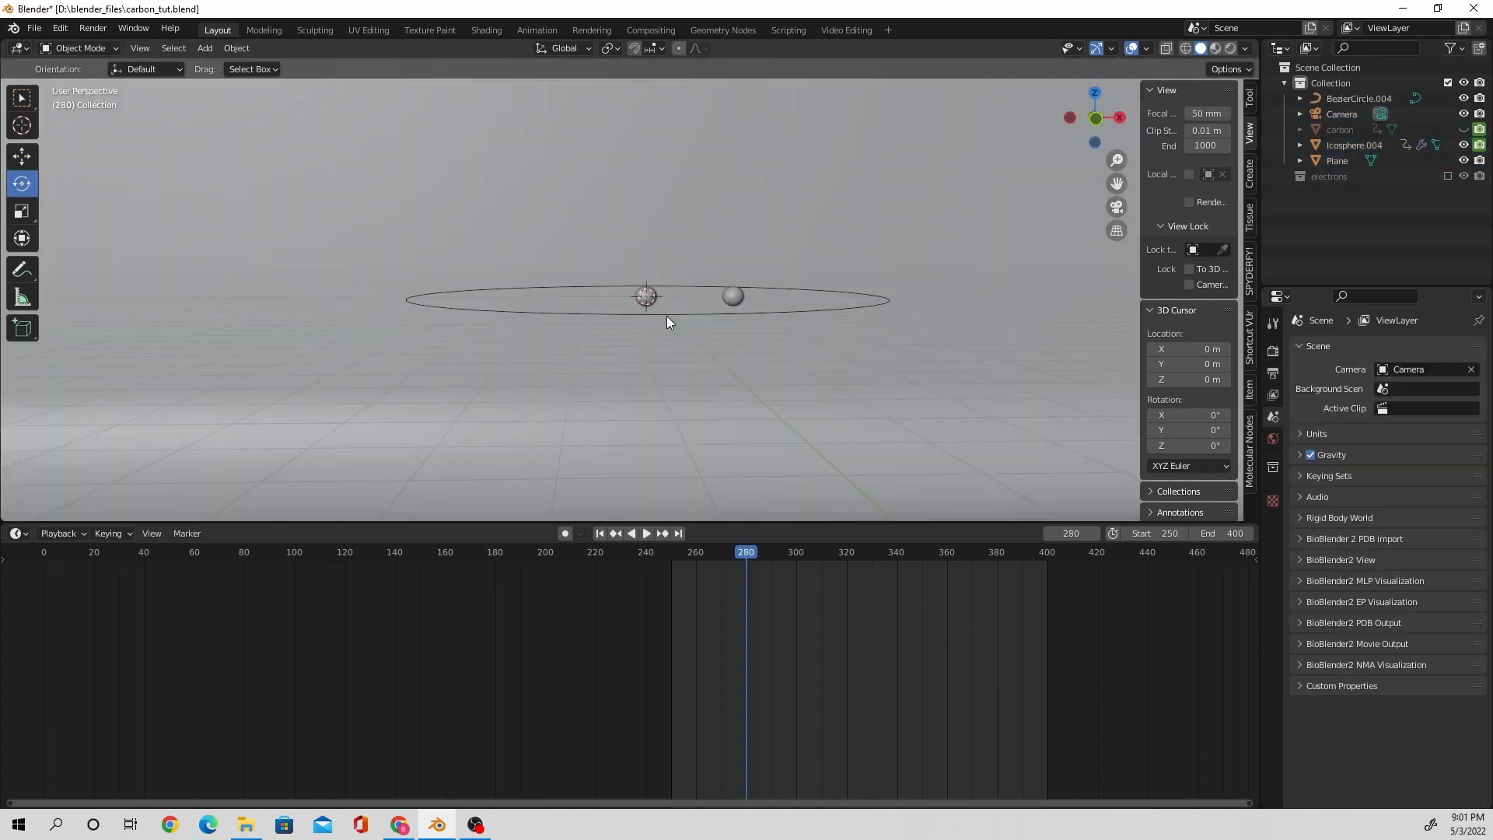
Assign the large Bezier circle as the Curve Object in the icosphere's Curve modifier.
click(666, 314)
middle_drag(666, 315, 723, 394)
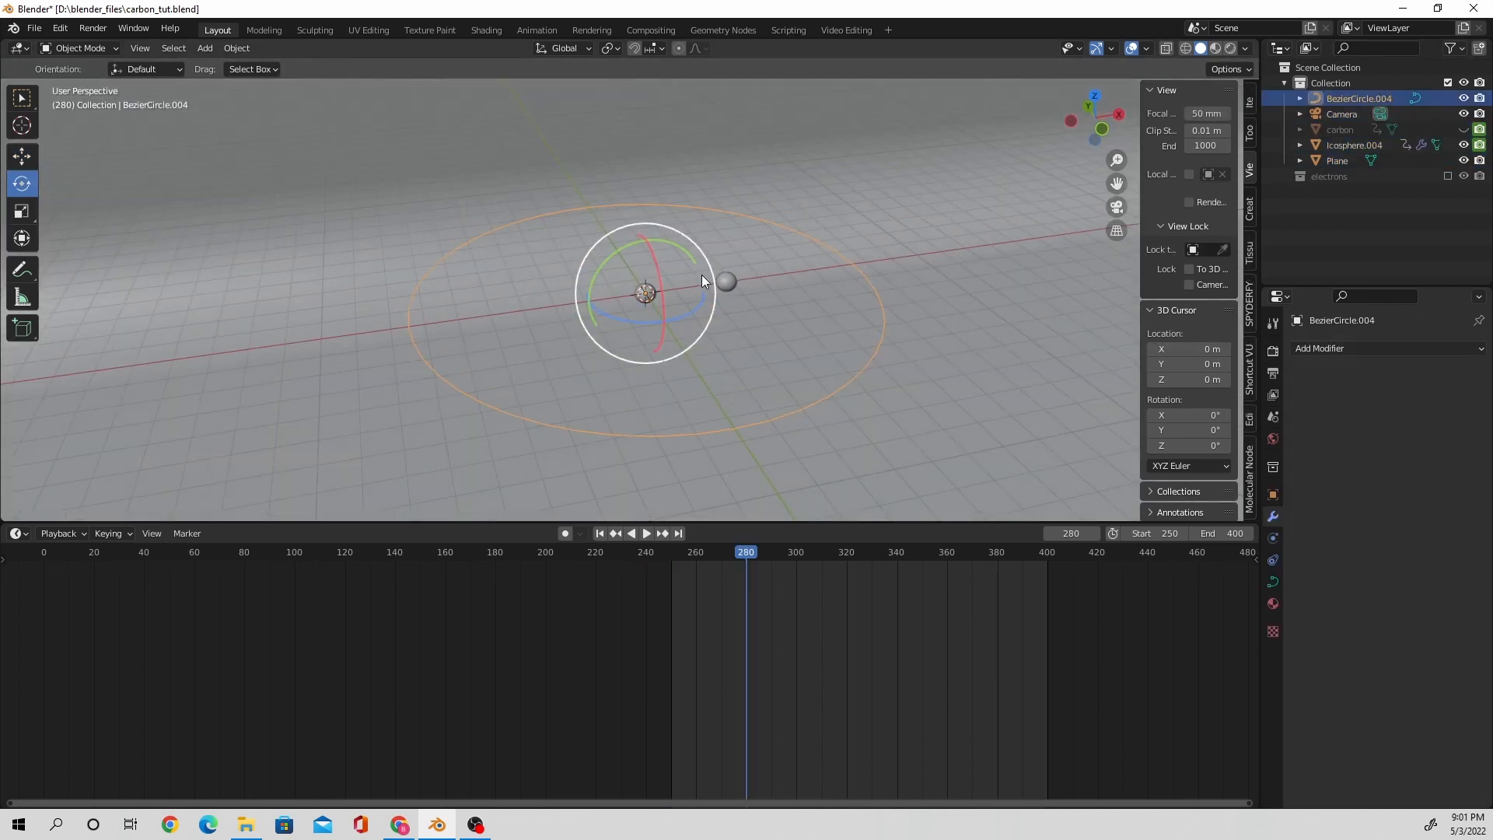
click(646, 293)
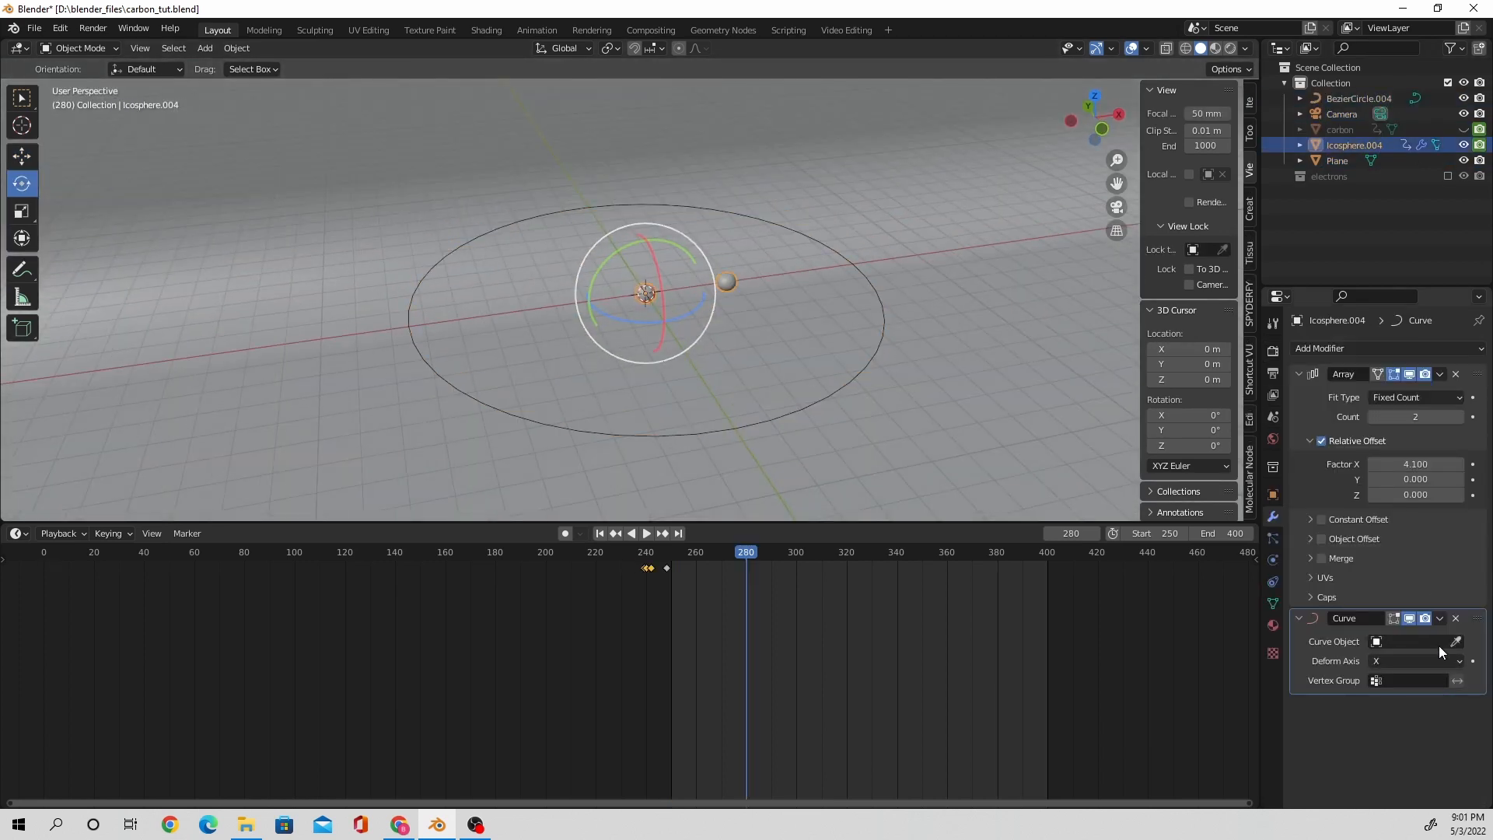
click(850, 367)
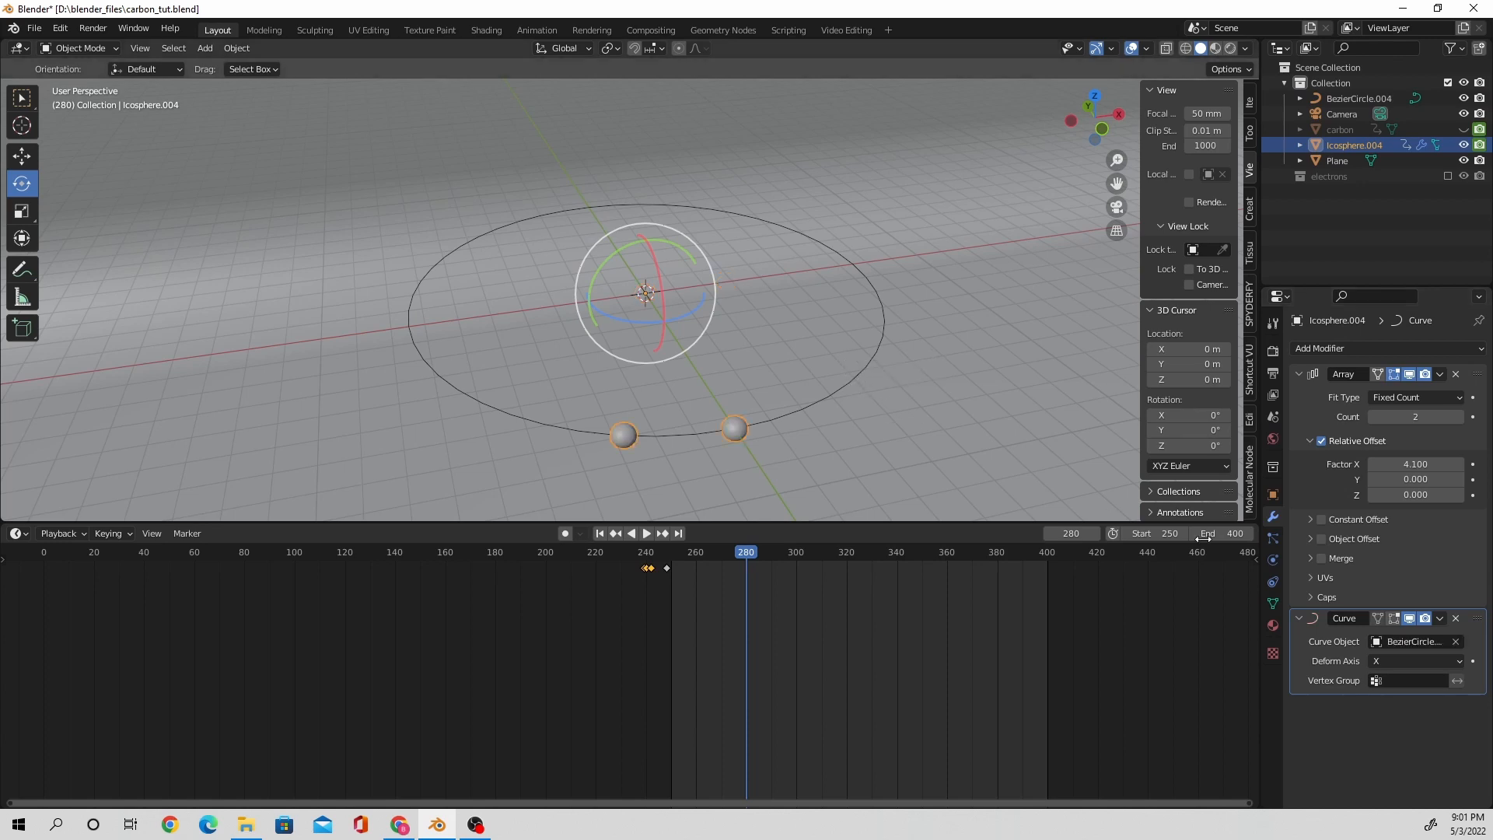
Rotate the Bezier circle 90° about the global X axis so it stands upright, undoing a trial rotation first.
middle_drag(1096, 445, 1118, 423)
drag(689, 293, 594, 212)
key(ctrl+z)
click(786, 356)
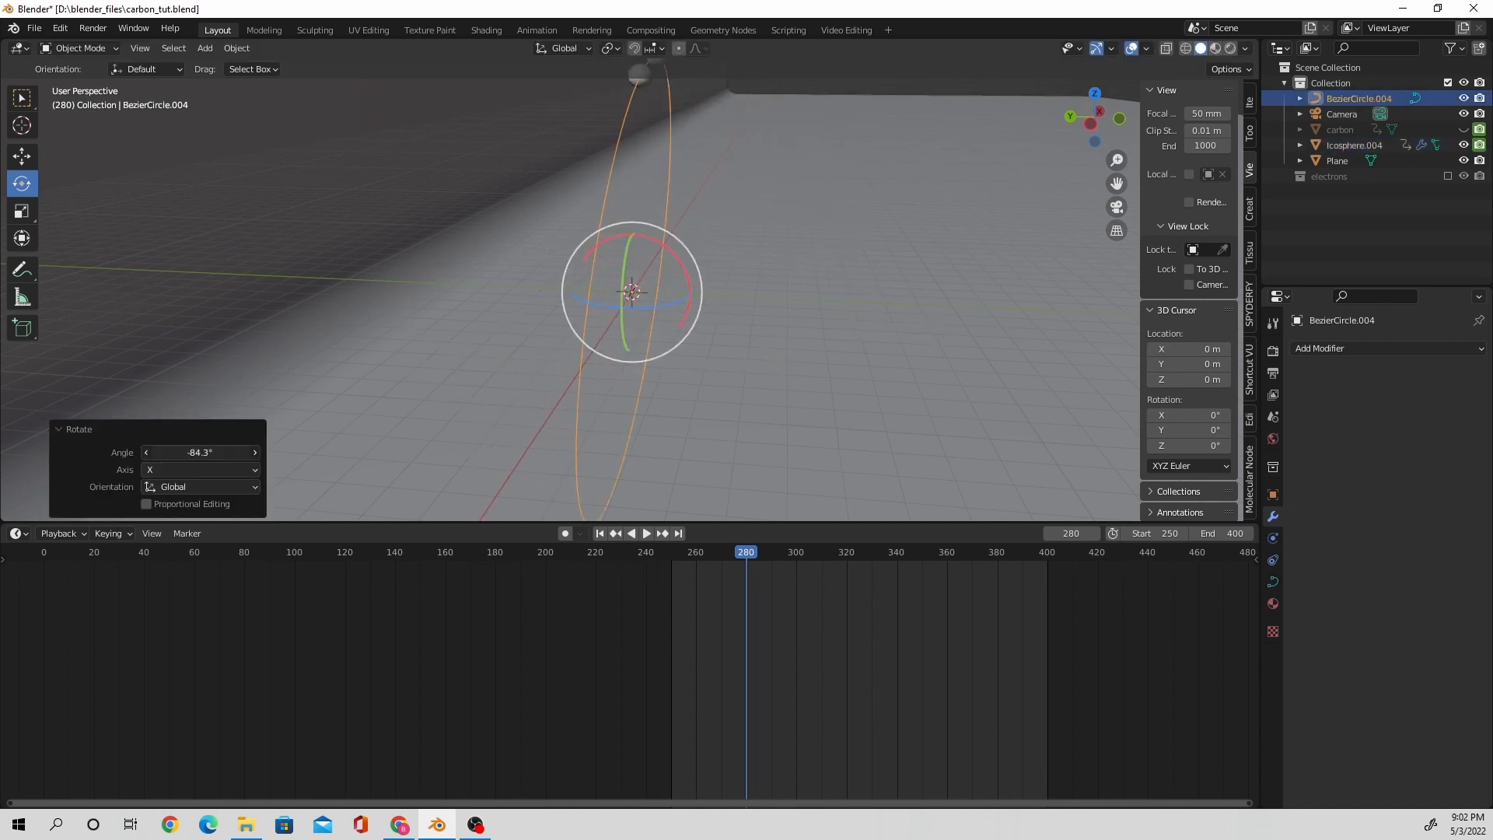
click(209, 449)
key(Return)
middle_drag(581, 357, 544, 325)
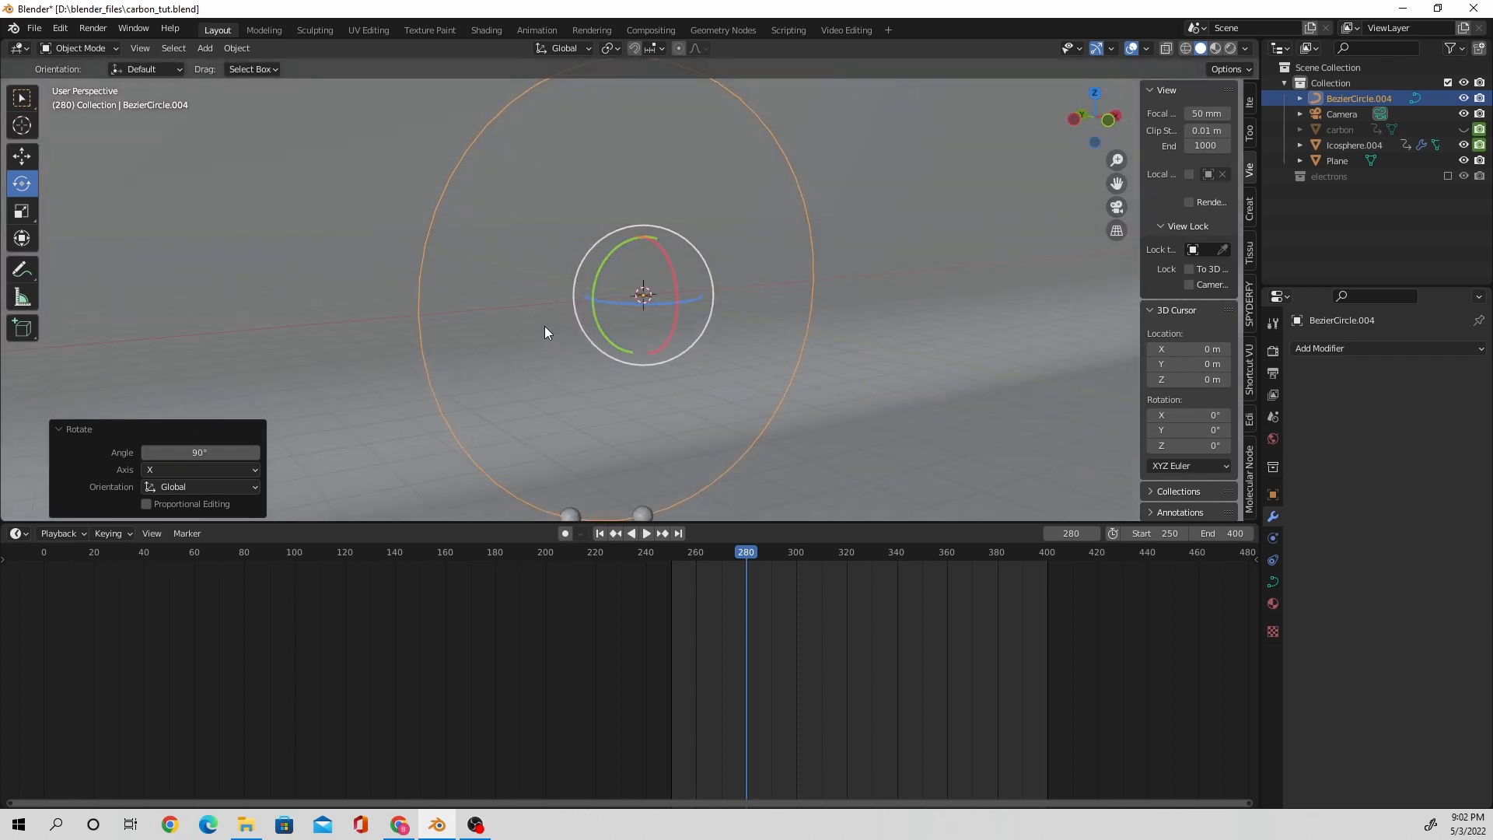
Scale the upright Bezier circle while looking through the camera.
click(1102, 119)
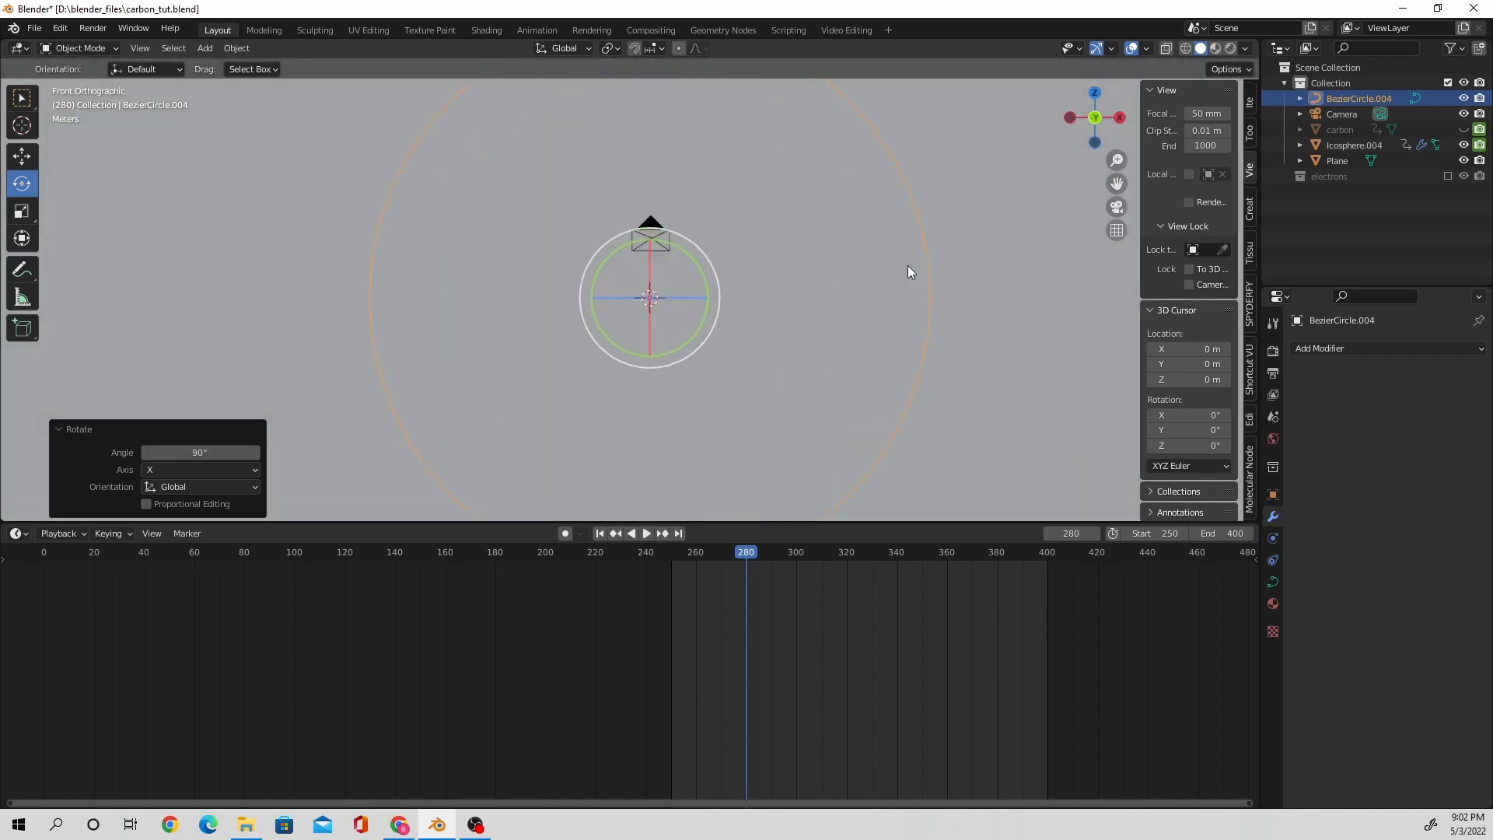
click(1113, 209)
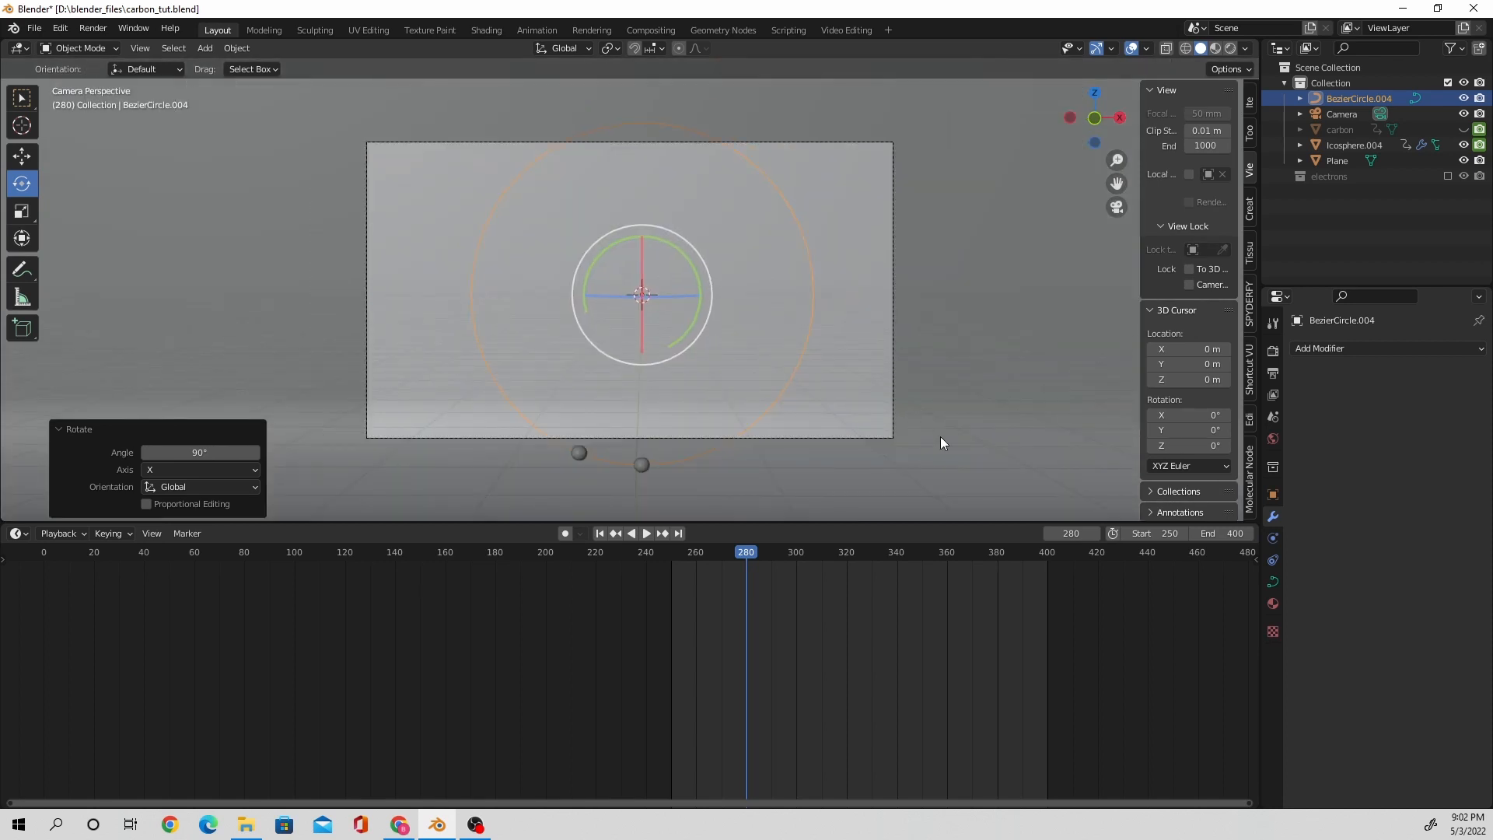
key(s)
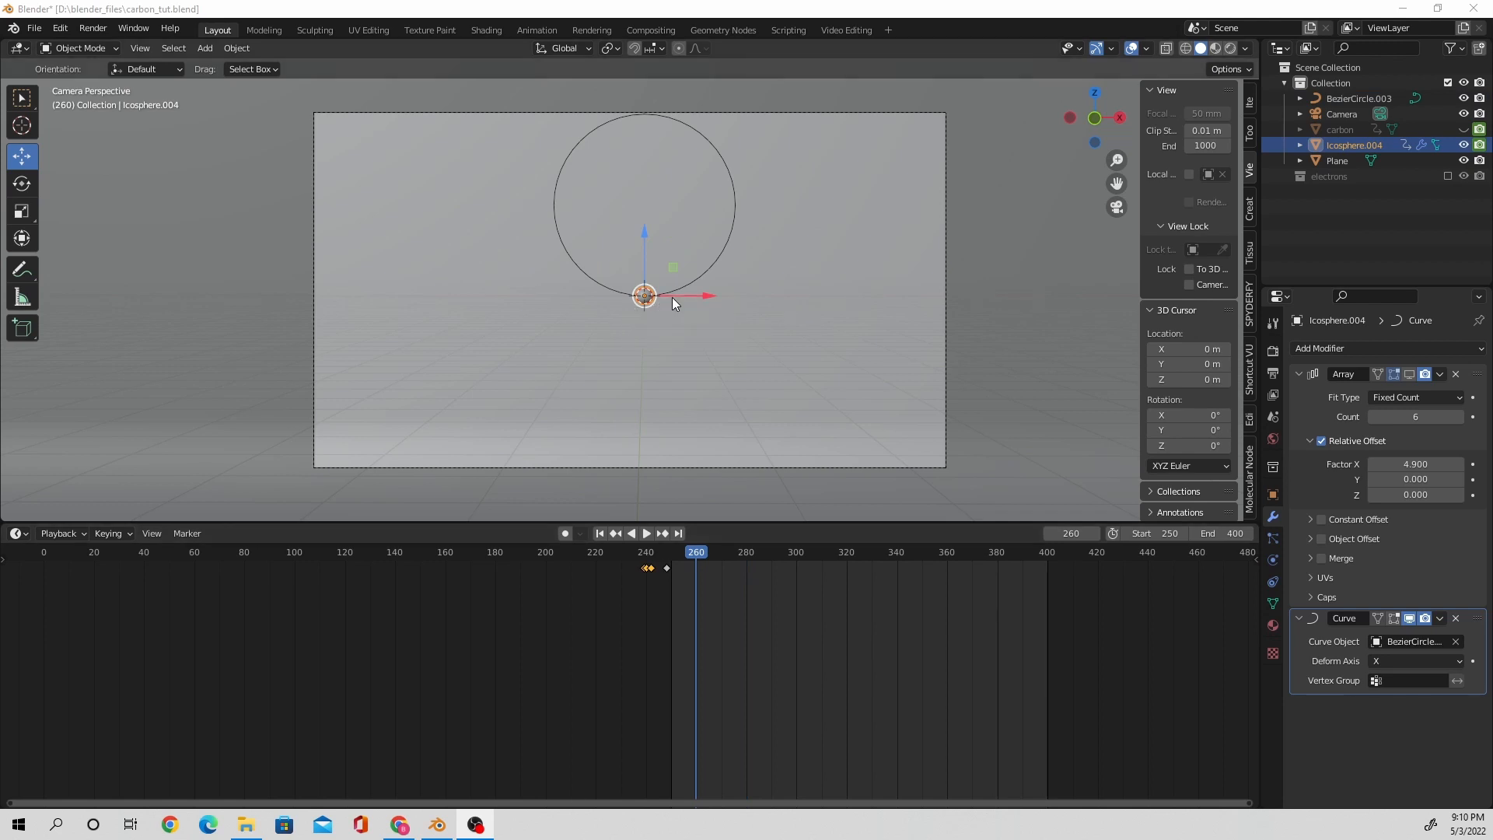
Undo the earlier edits to the icosphere array and its Bezier circle, back to the flat, unrotated circle.
click(748, 421)
key(ctrl+z)
key(ctrl+z)
key(ctrl+z)
key(ctrl+z)
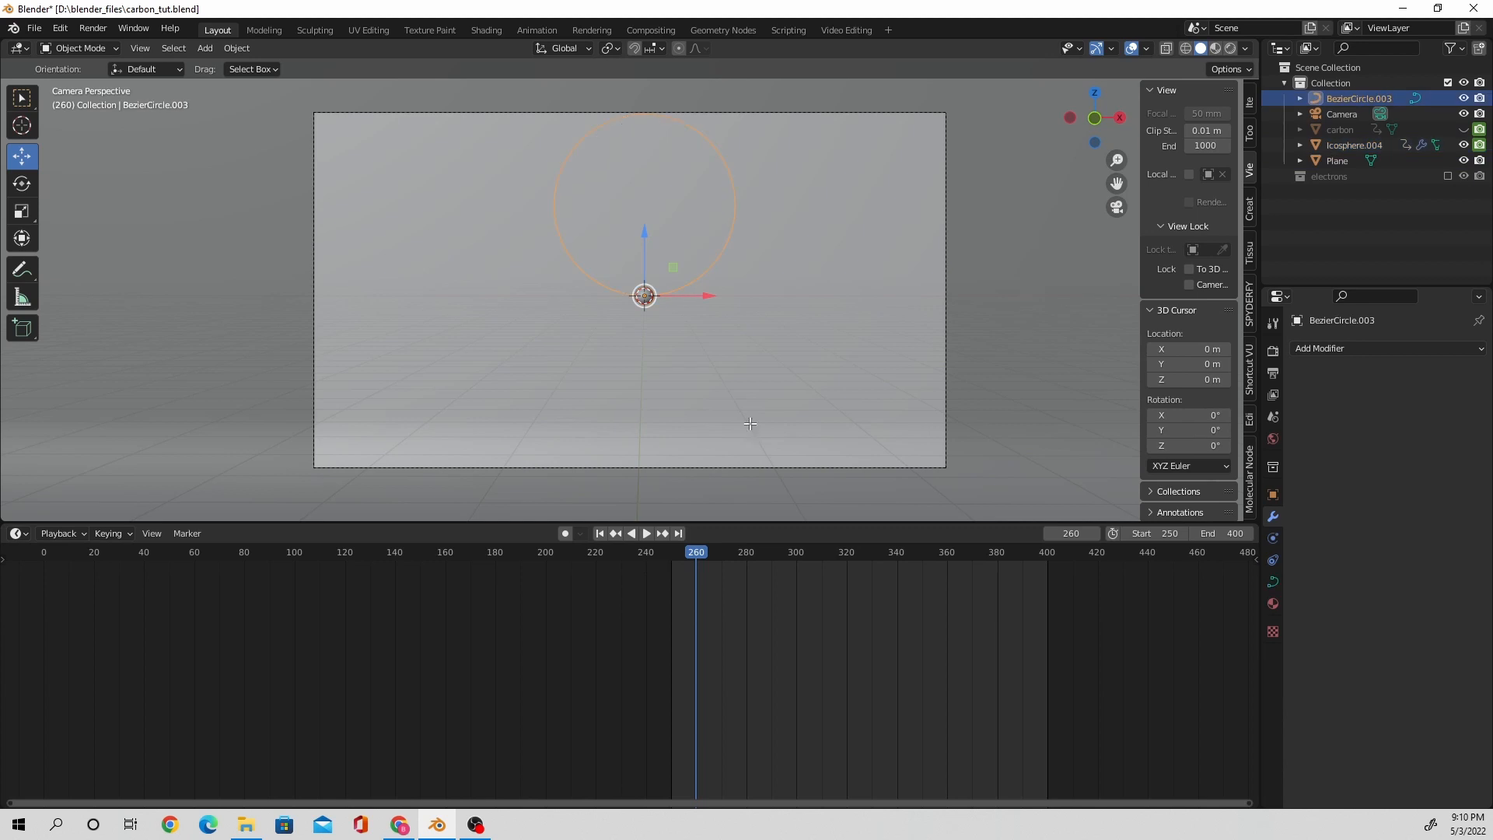
key(ctrl+z)
key(ctrl+z)
key(ctrl+z)
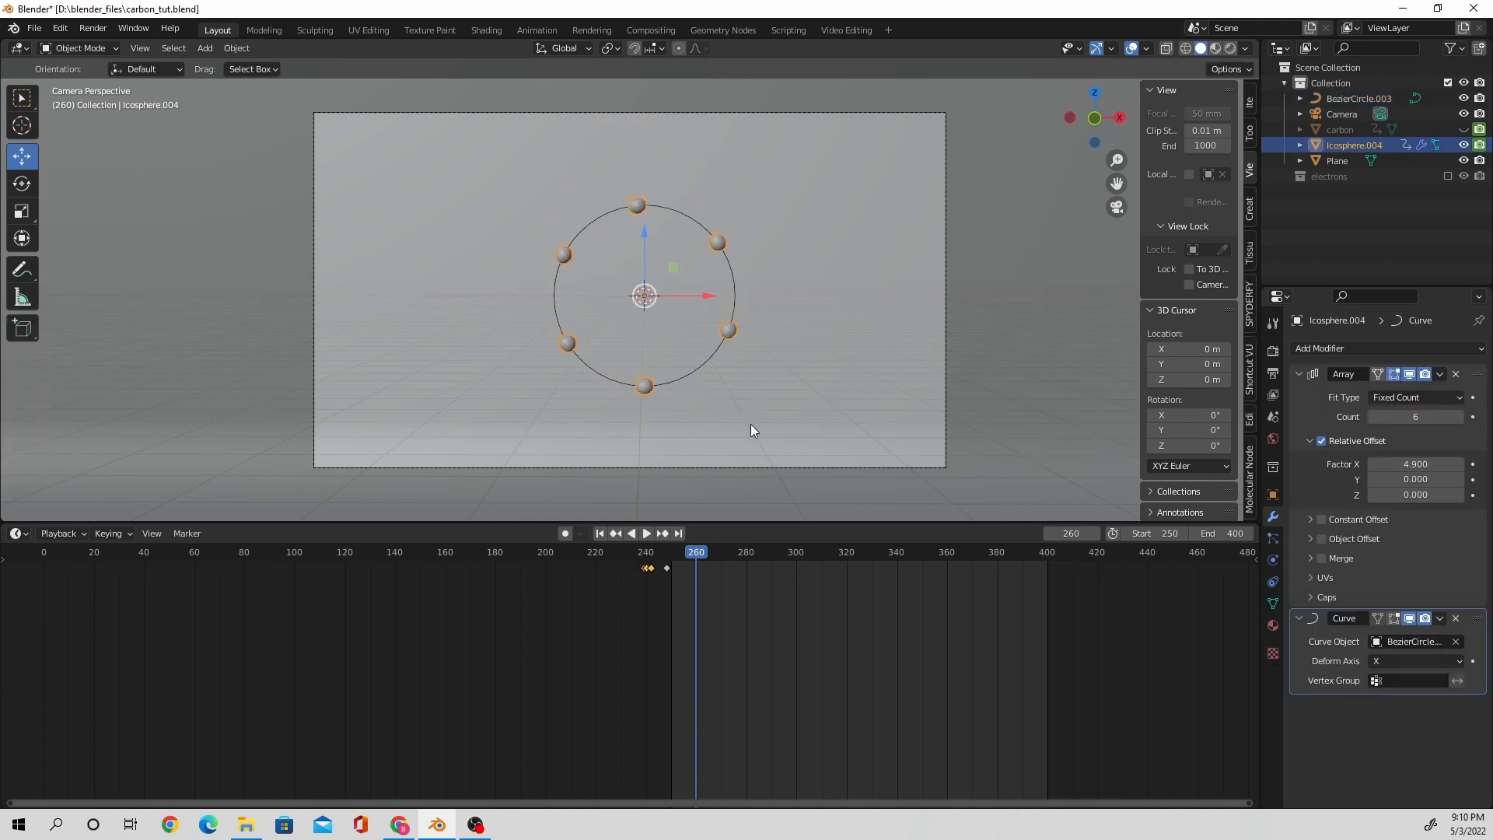
key(ctrl+z)
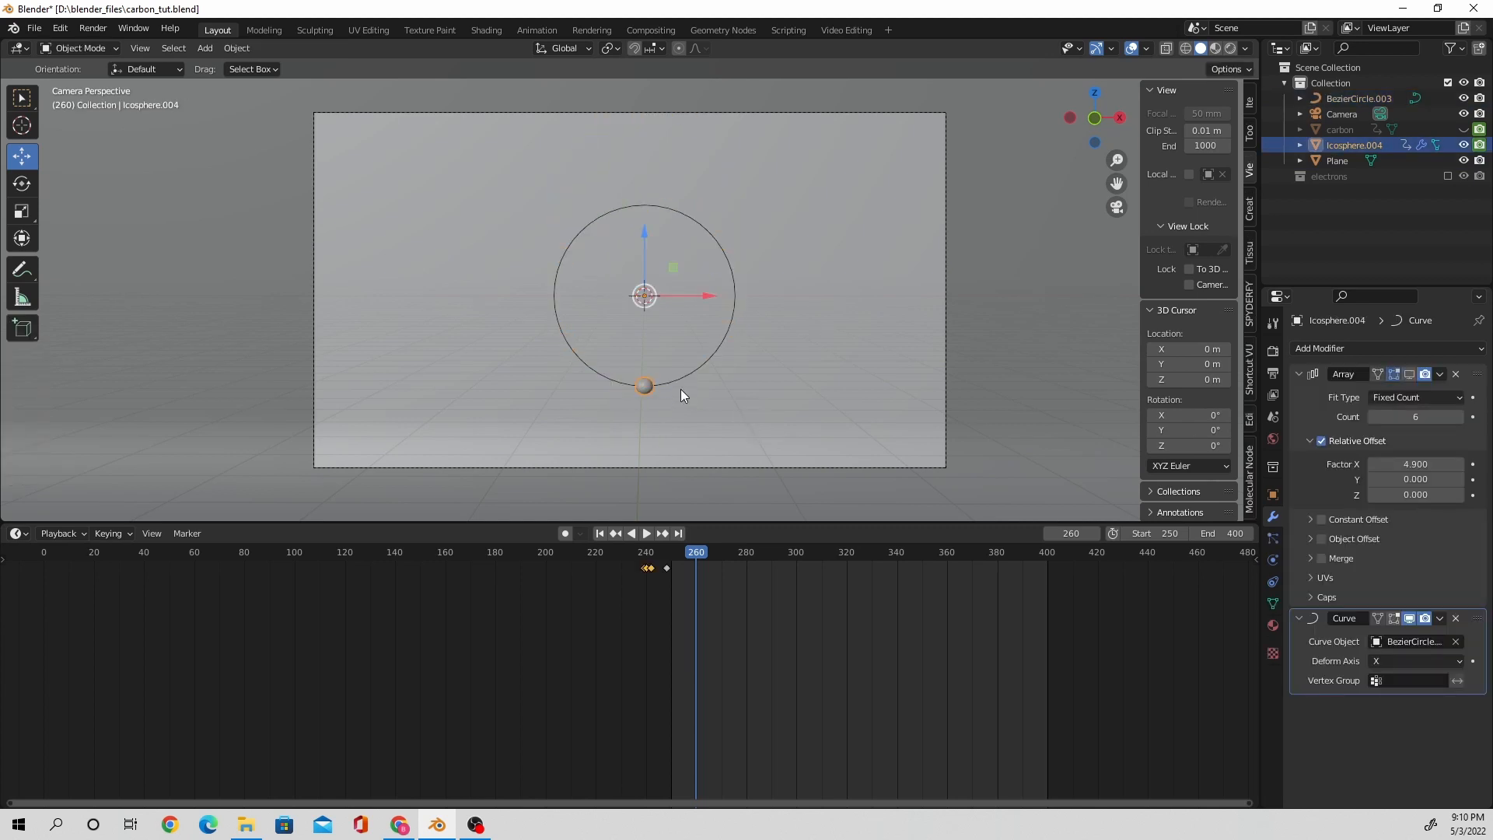
key(ctrl+z)
key(ctrl+z)
key(ctrl+z)
key(ctrl+z)
key(ctrl+z)
key(ctrl+z)
key(ctrl+z)
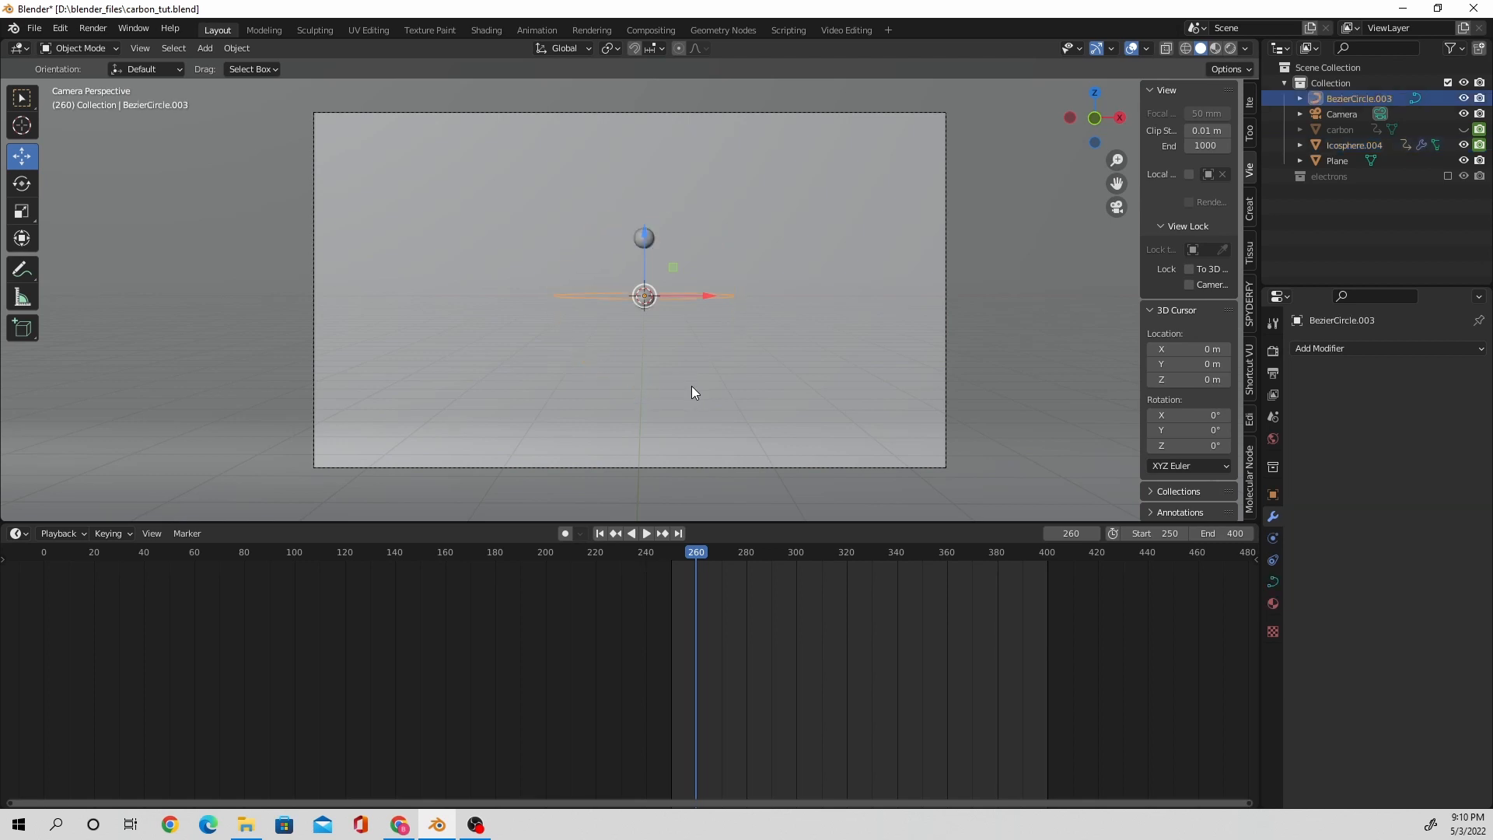
key(ctrl+z)
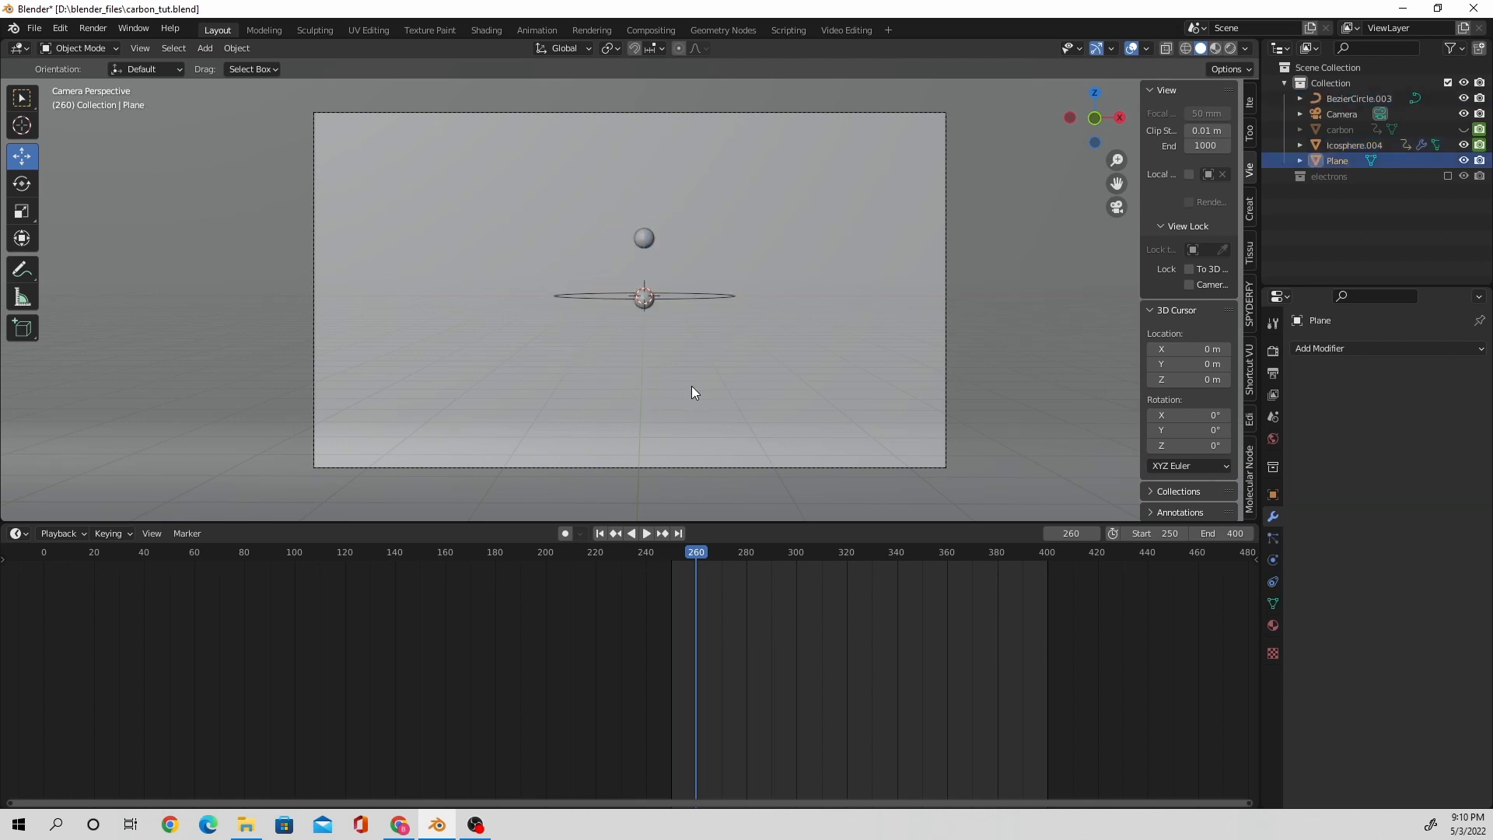
Rotate the small flat Bezier circle 90° about the global X axis.
click(651, 298)
click(682, 299)
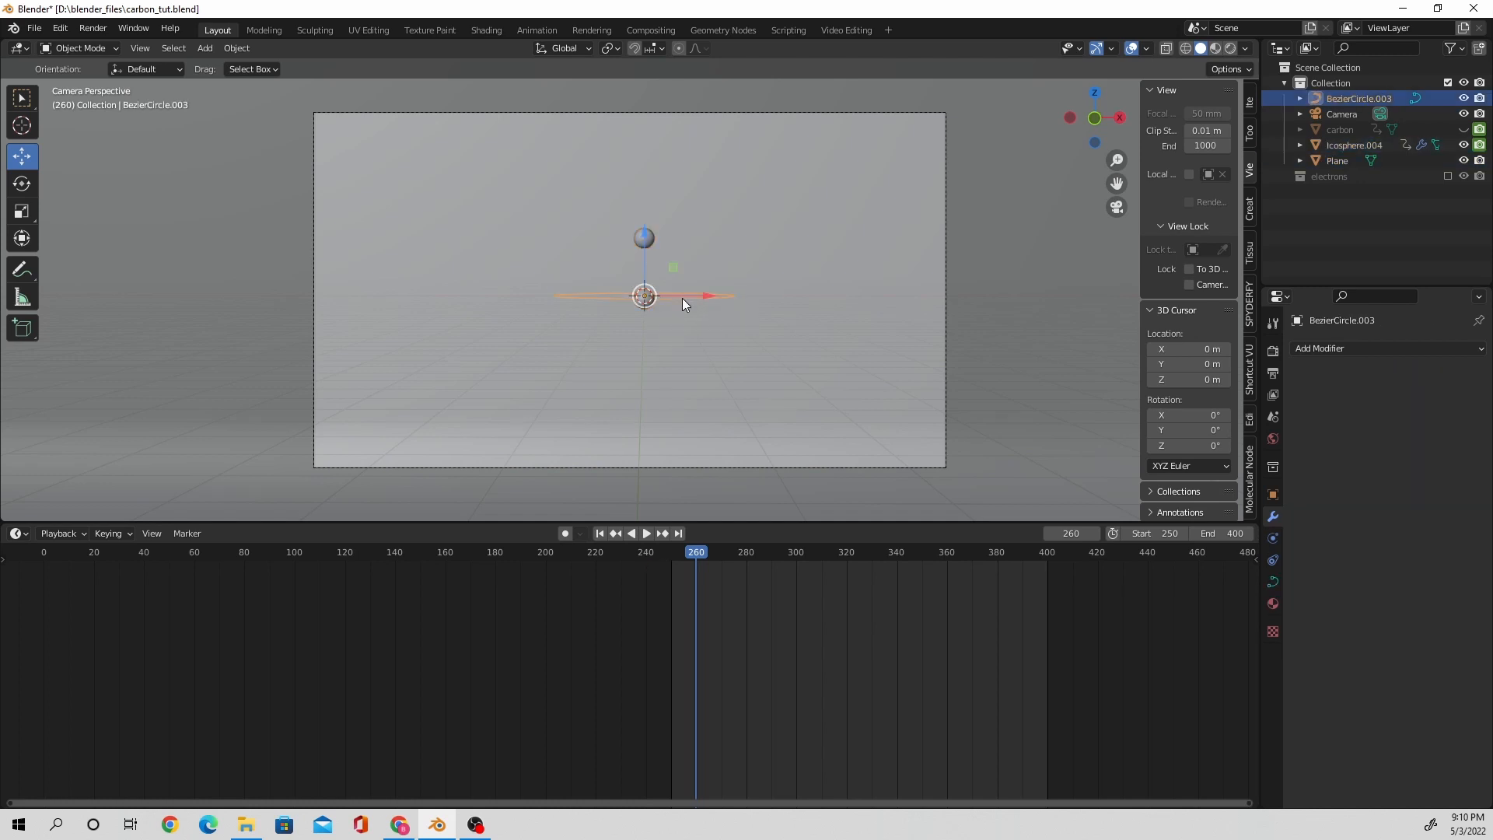
middle_drag(683, 296, 594, 287)
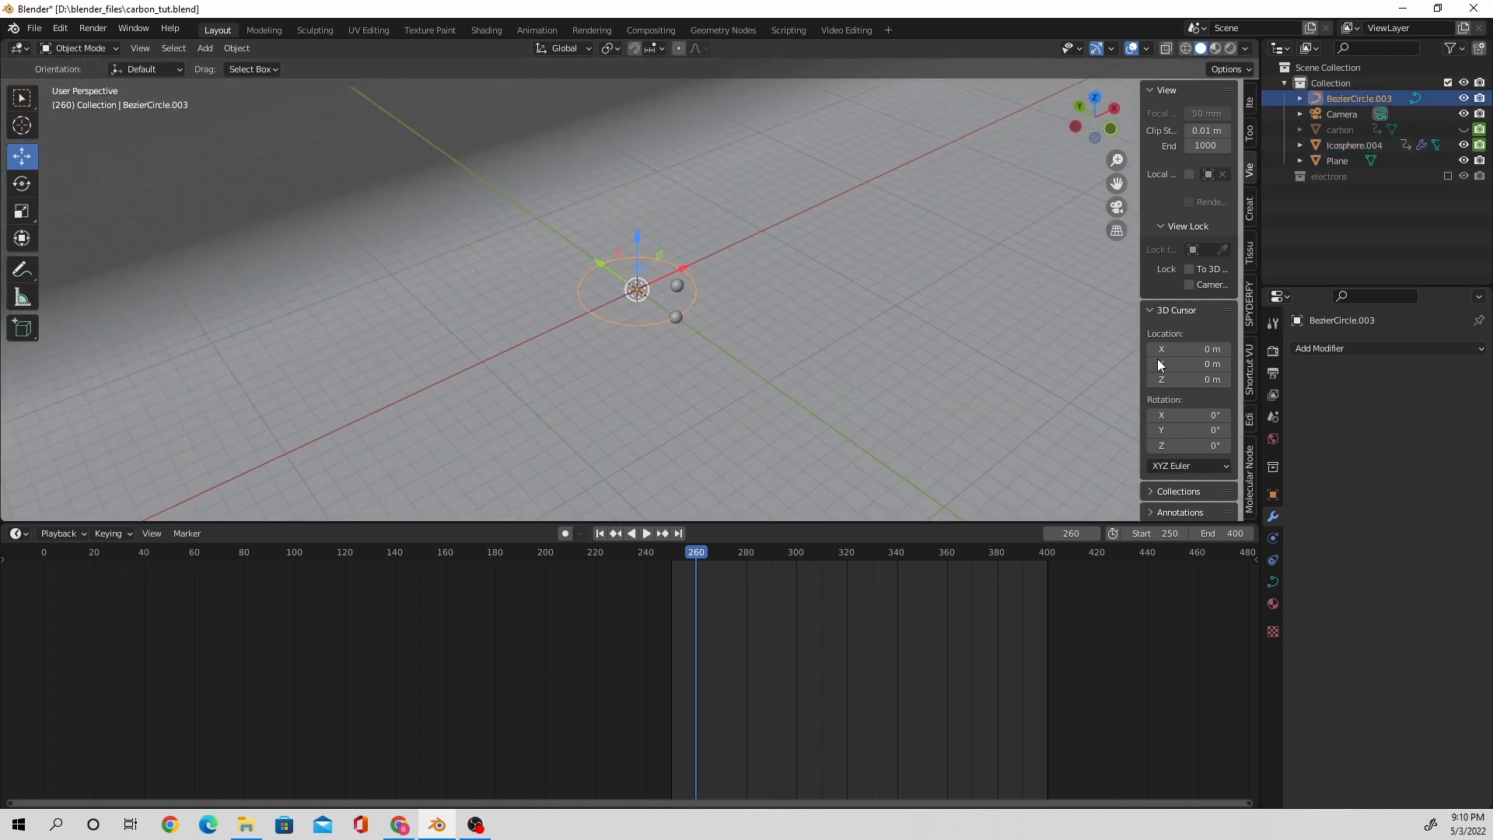
click(17, 184)
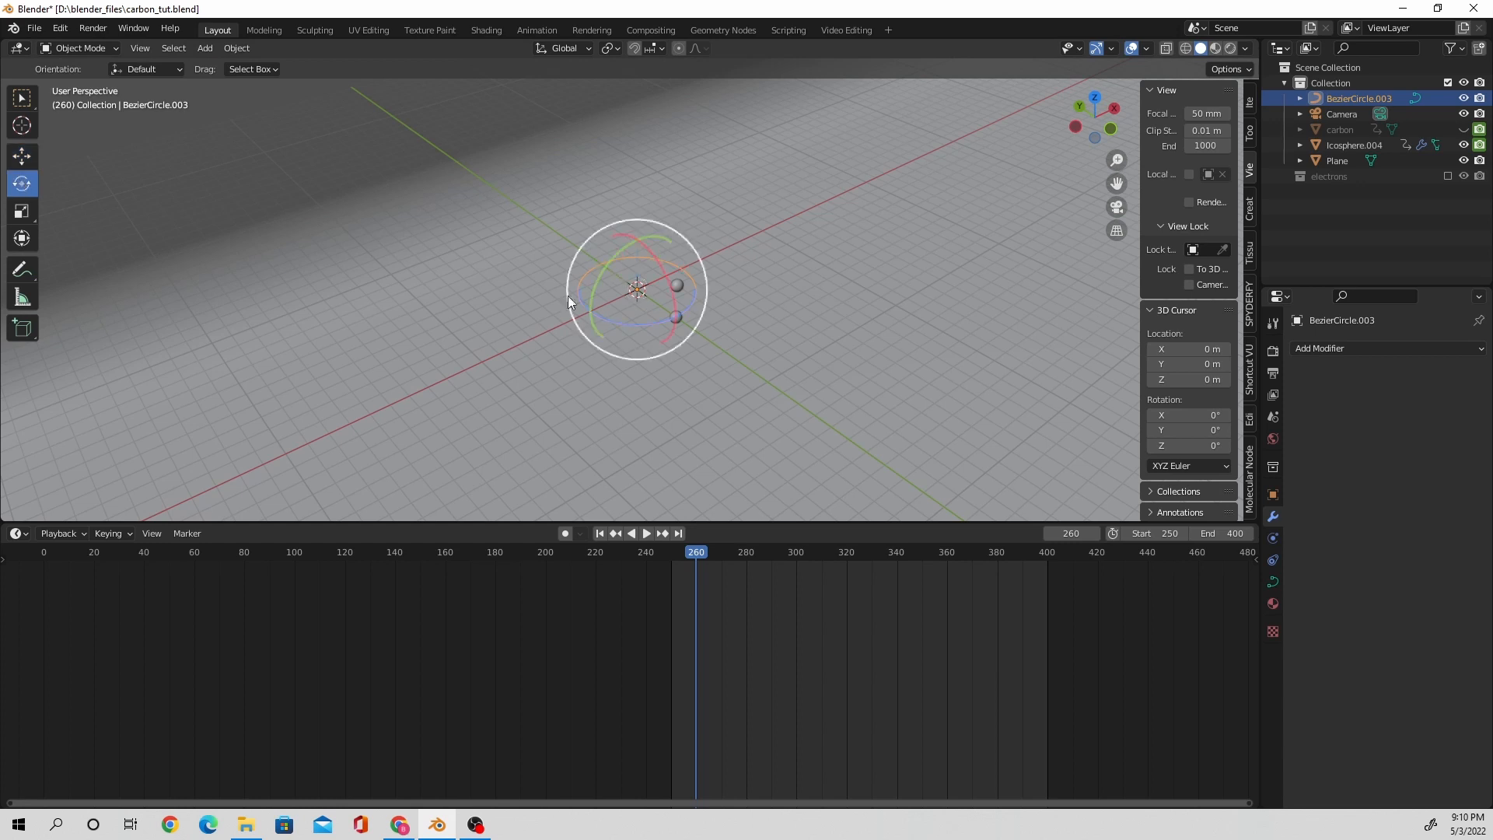
drag(645, 250, 663, 307)
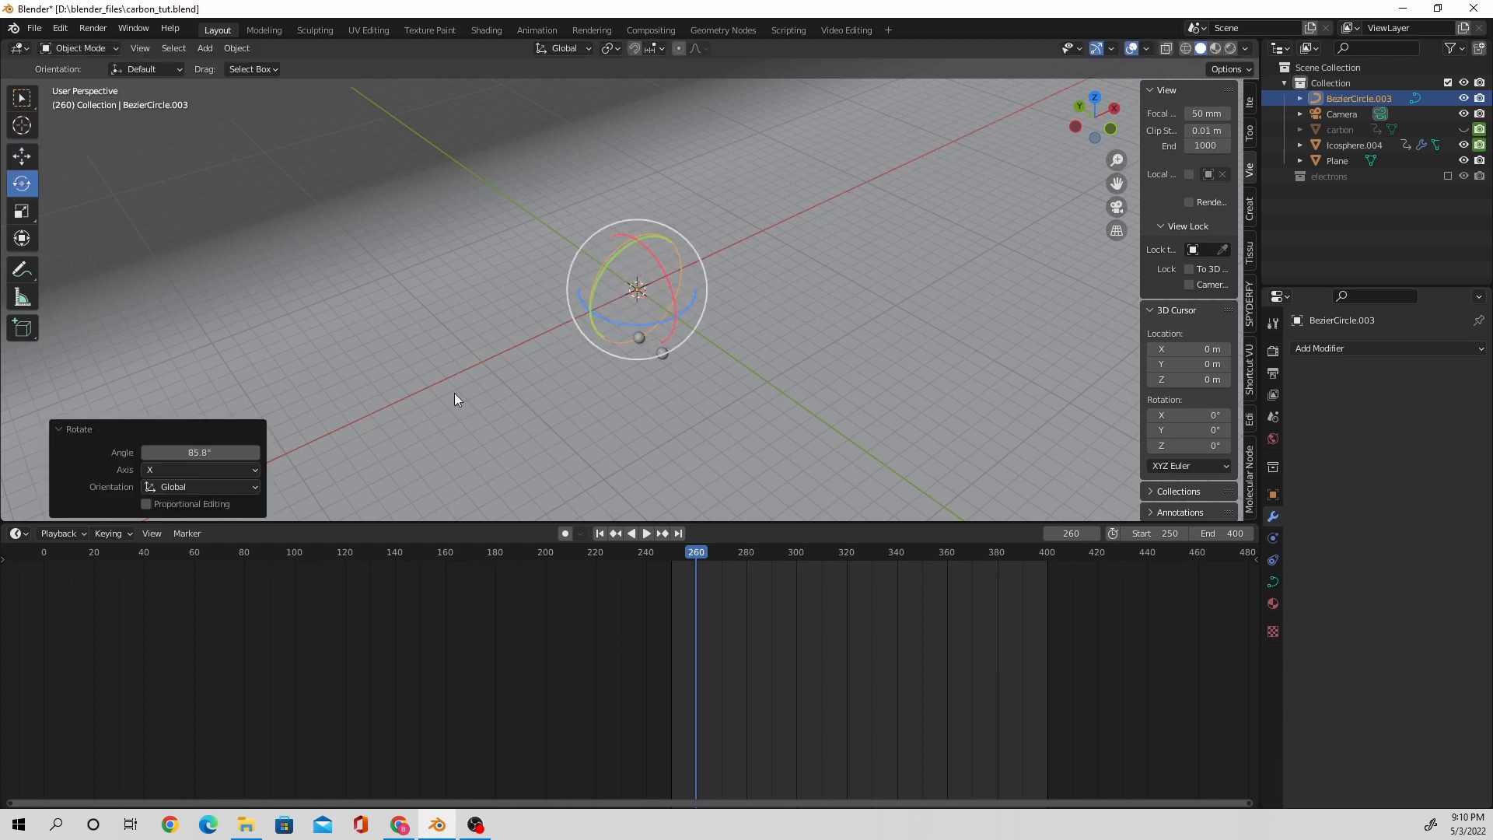
click(203, 453)
key(Return)
In front view, set the Deform Axis of the icosphere's Curve modifier to X, and select the Bezier circle.
click(1113, 129)
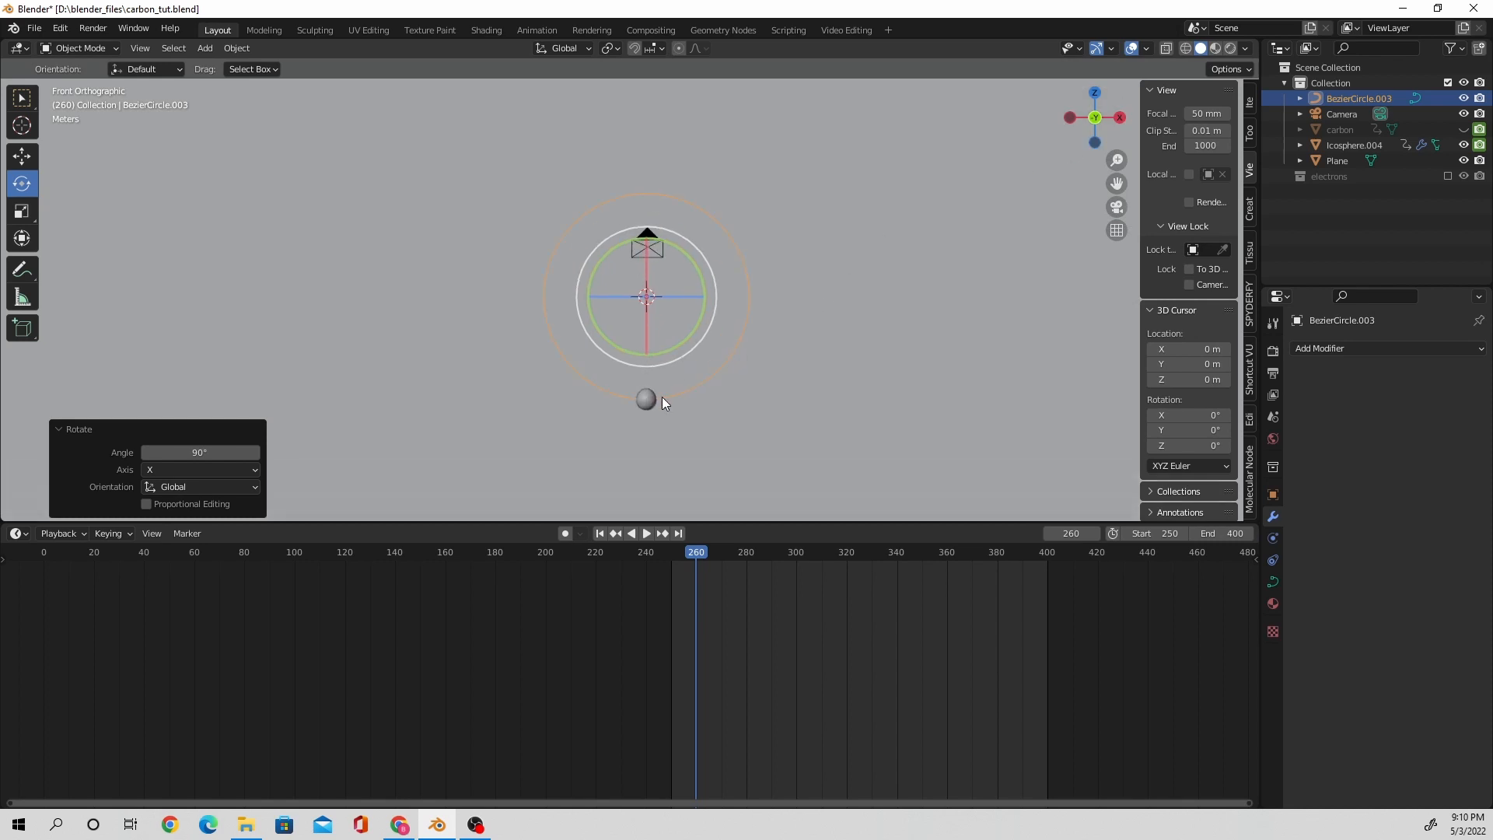
click(657, 410)
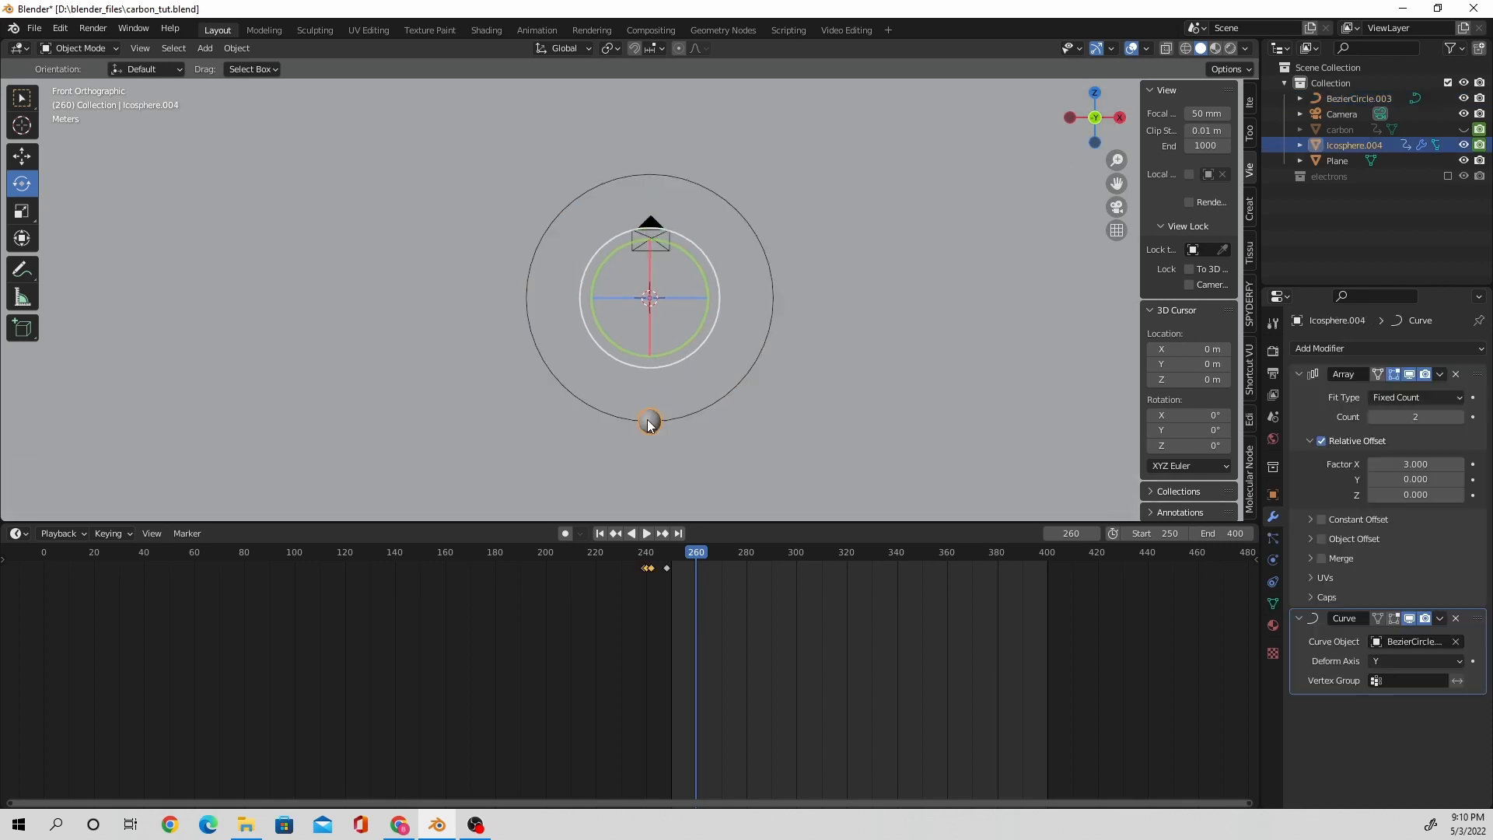
click(1411, 657)
click(1406, 671)
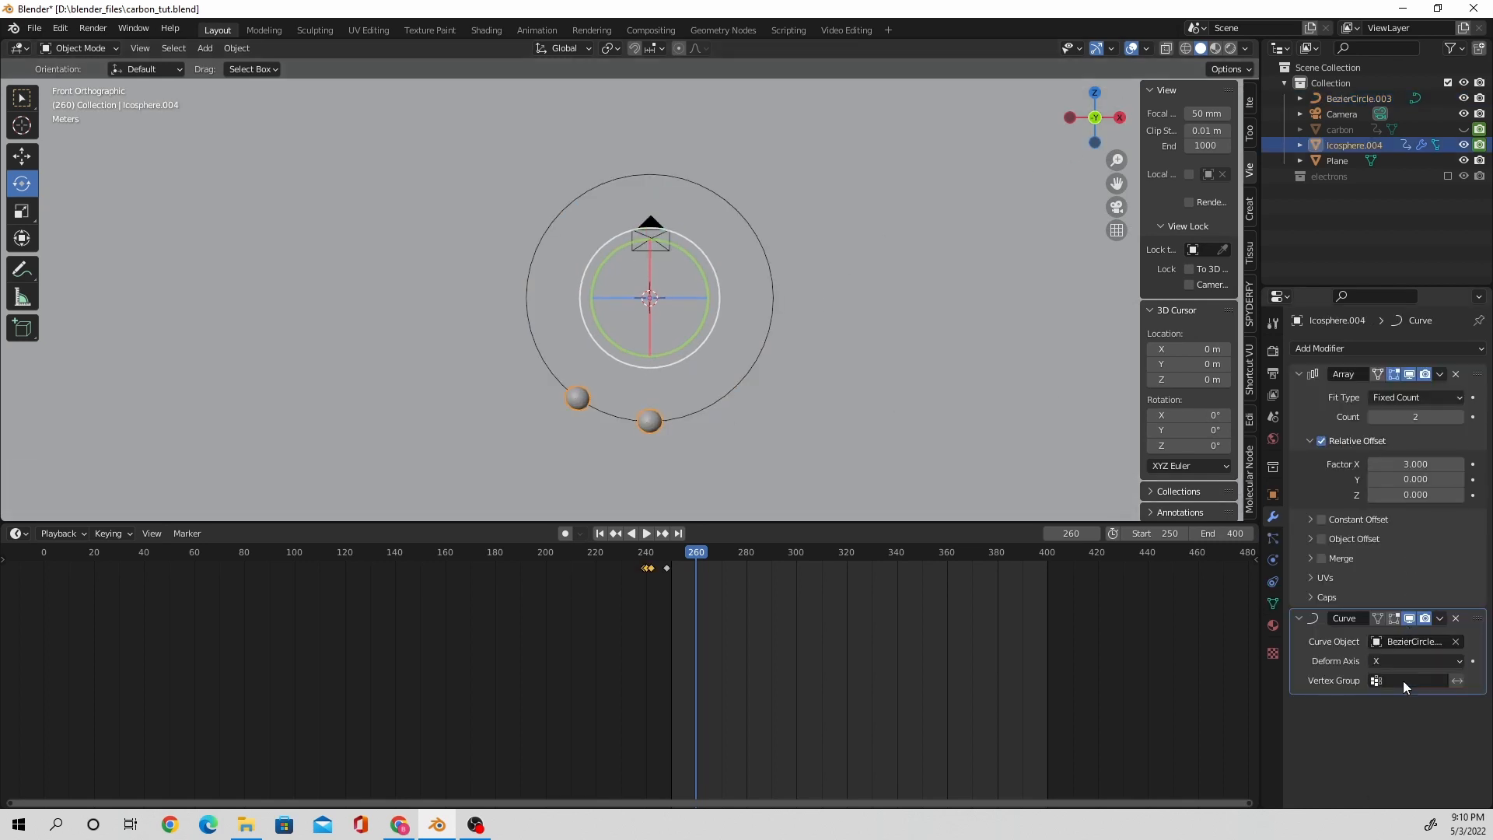
click(754, 357)
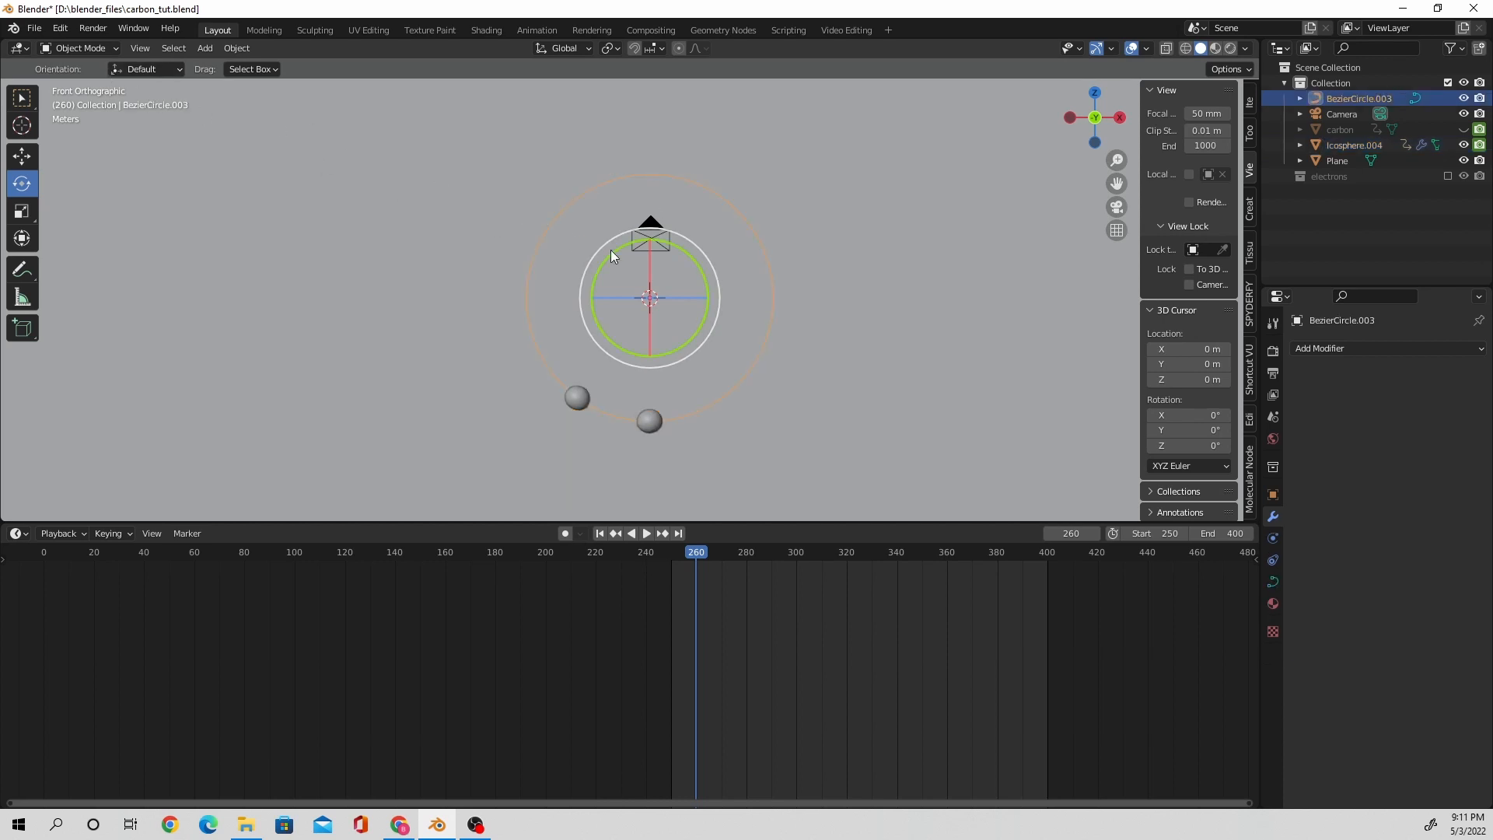
Move all of the Bezier circle's control points up about 3.295 m along Z in Edit Mode, so its bottom passes through the sphere.
key(Tab)
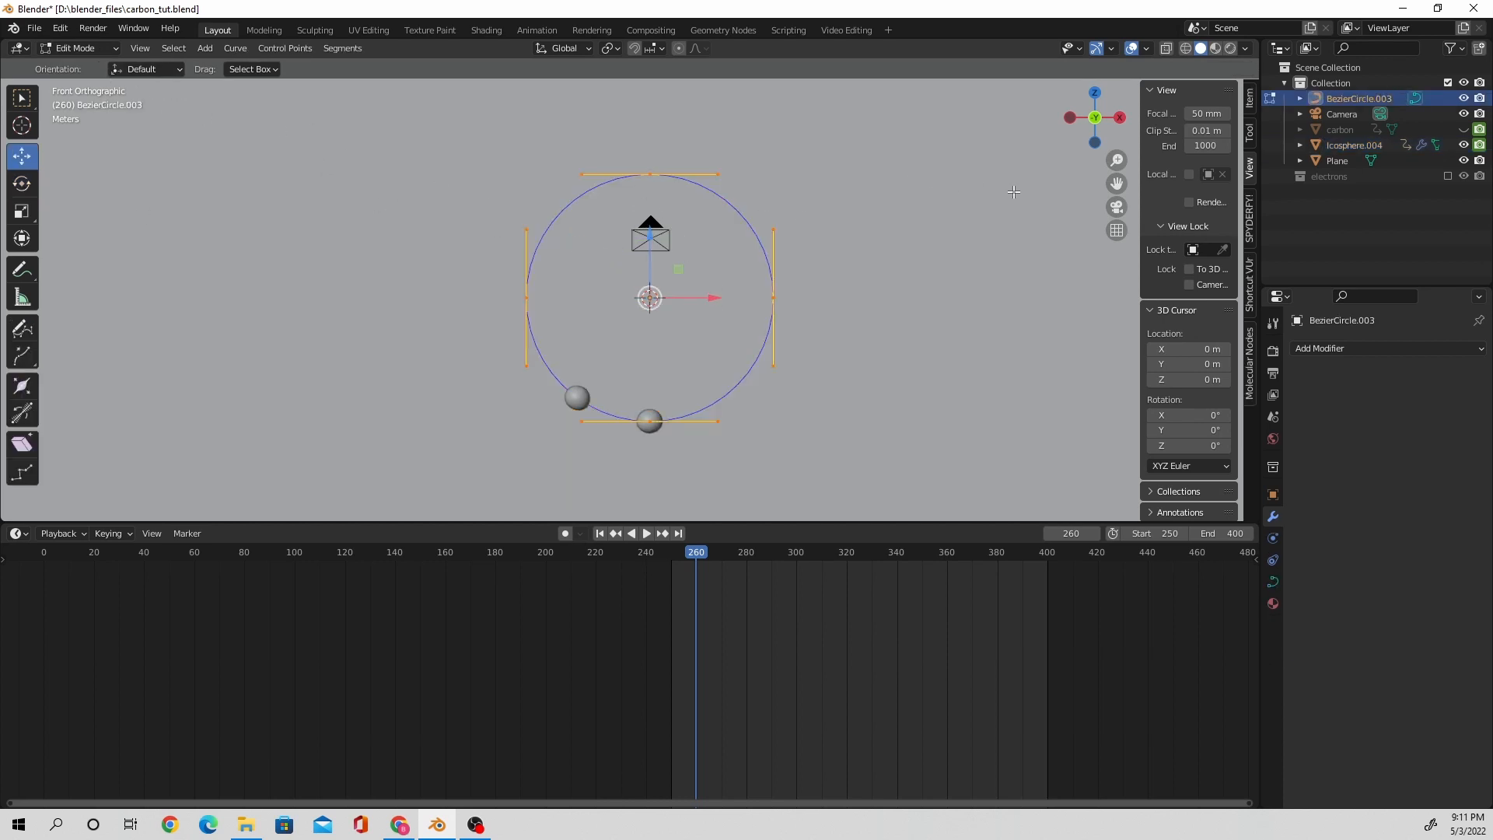
click(1116, 208)
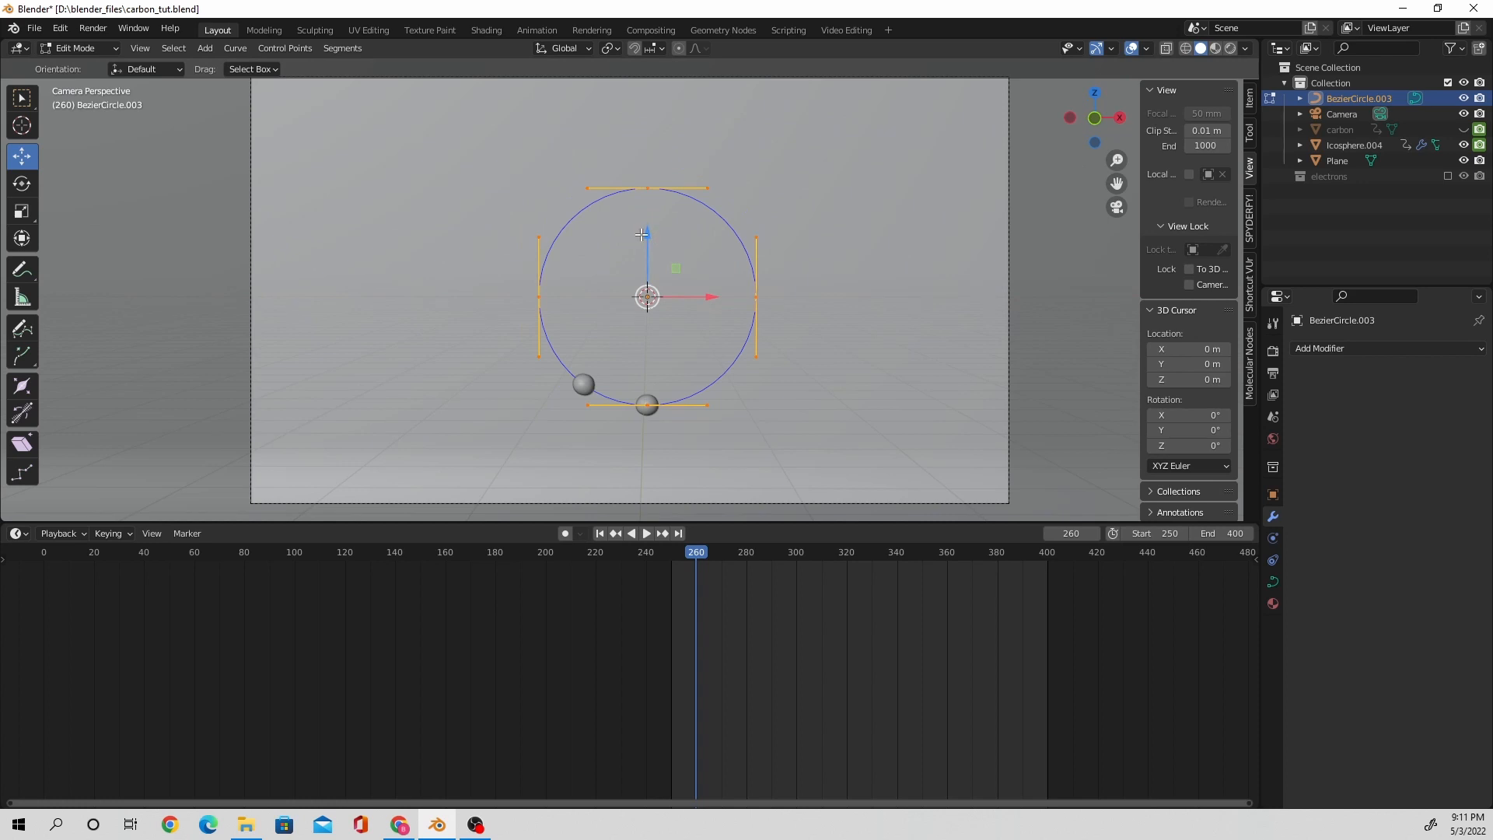
drag(641, 234, 650, 121)
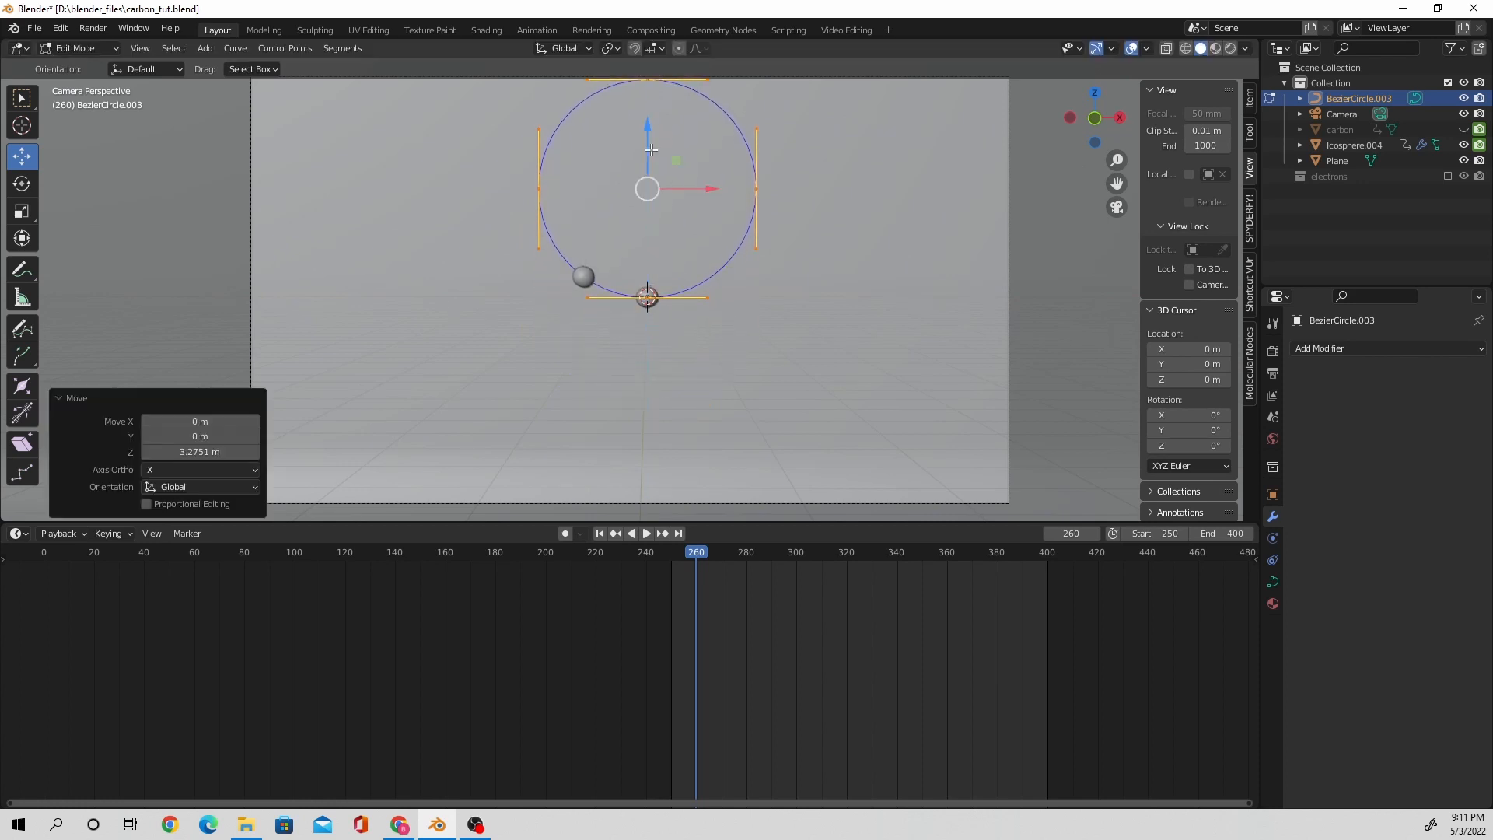
scroll(653, 148, up, 8)
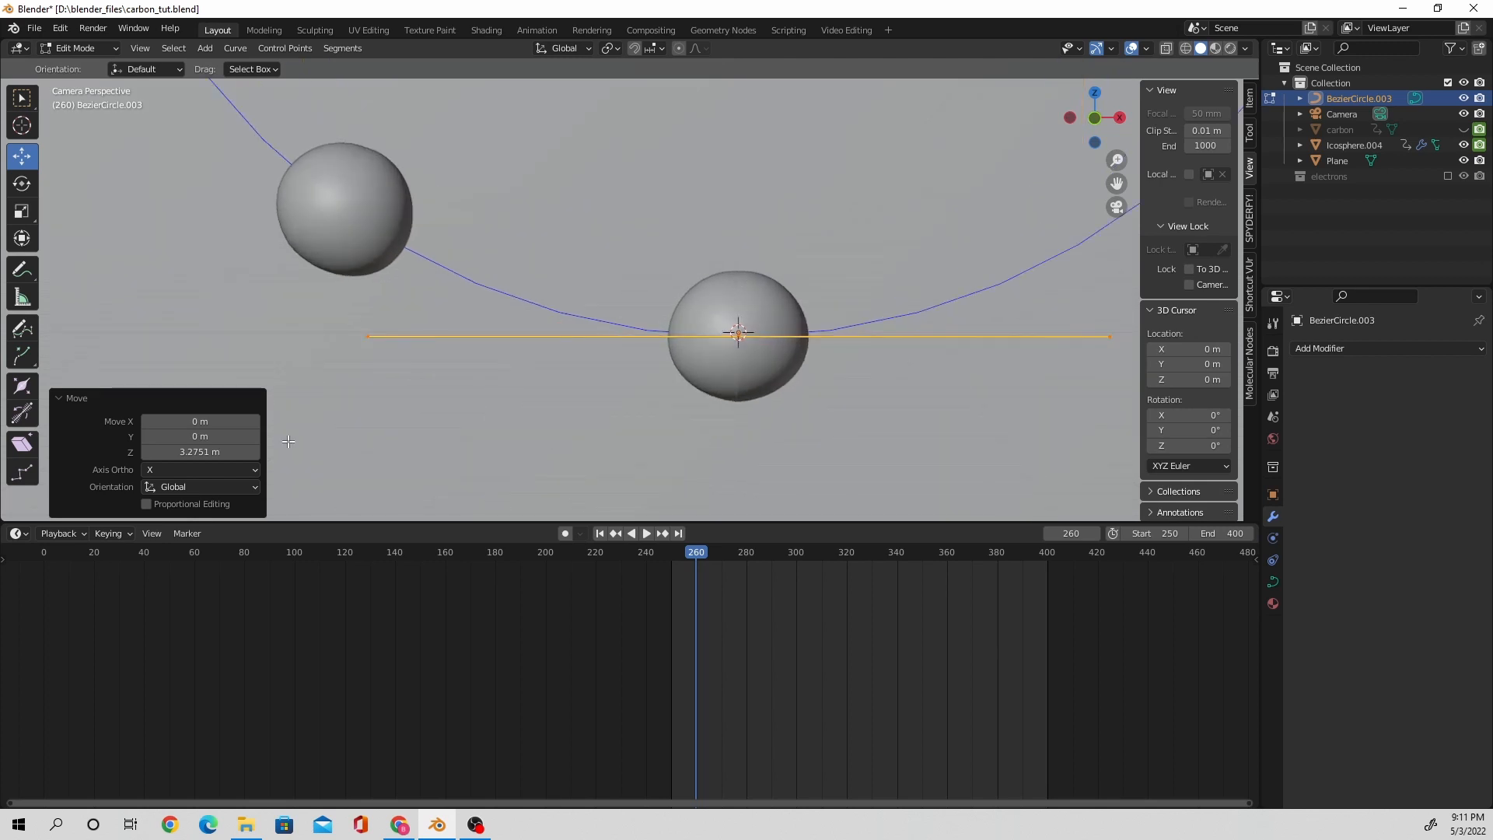
drag(200, 452, 201, 451)
key(KP_0)
middle_drag(836, 389, 840, 423)
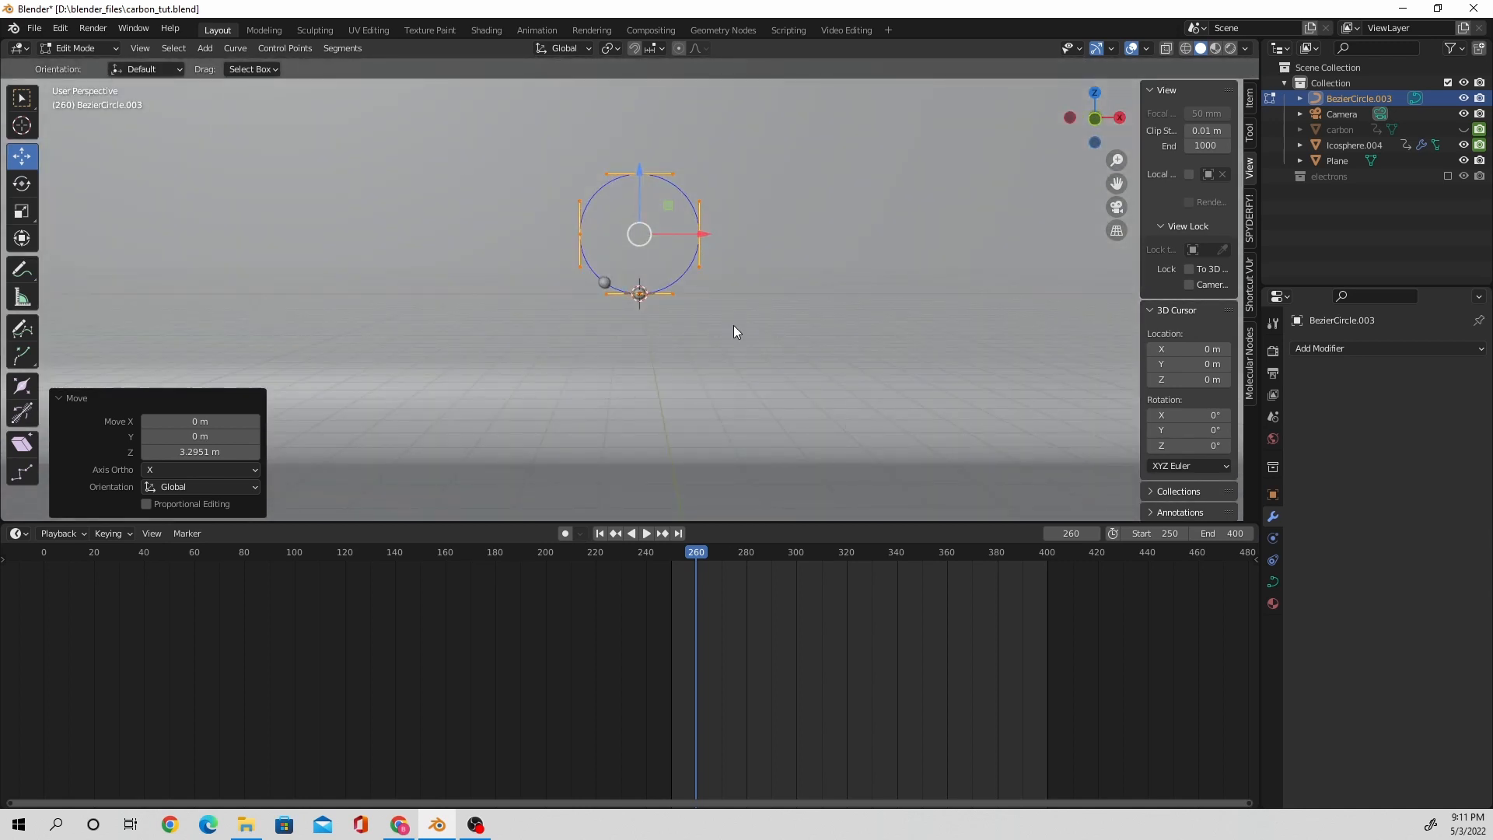
key(Tab)
In camera view, set the icosphere's first Array modifier to a count of 6 and a relative offset X of 5.
click(1116, 206)
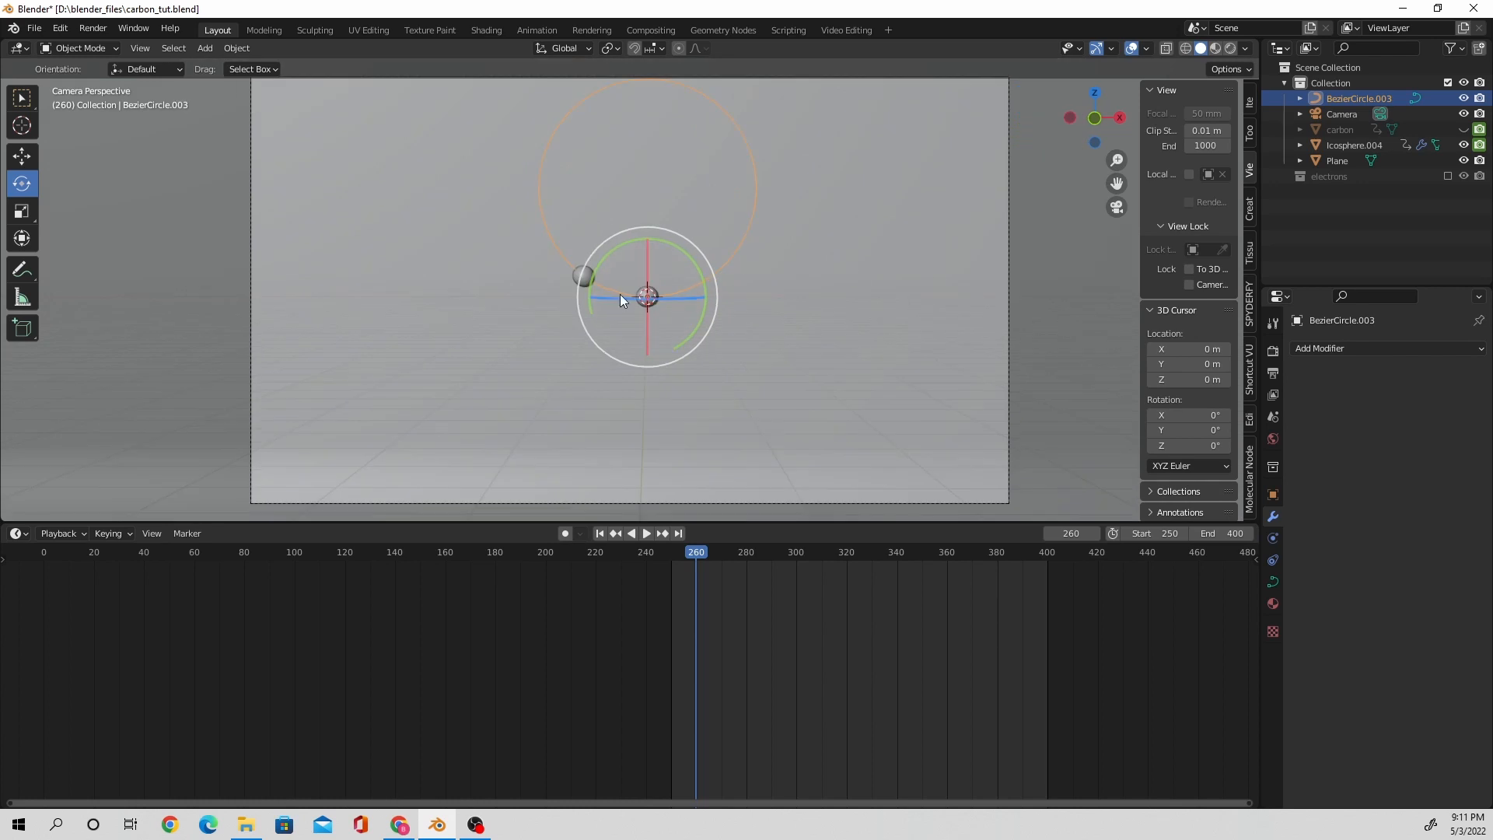
click(640, 294)
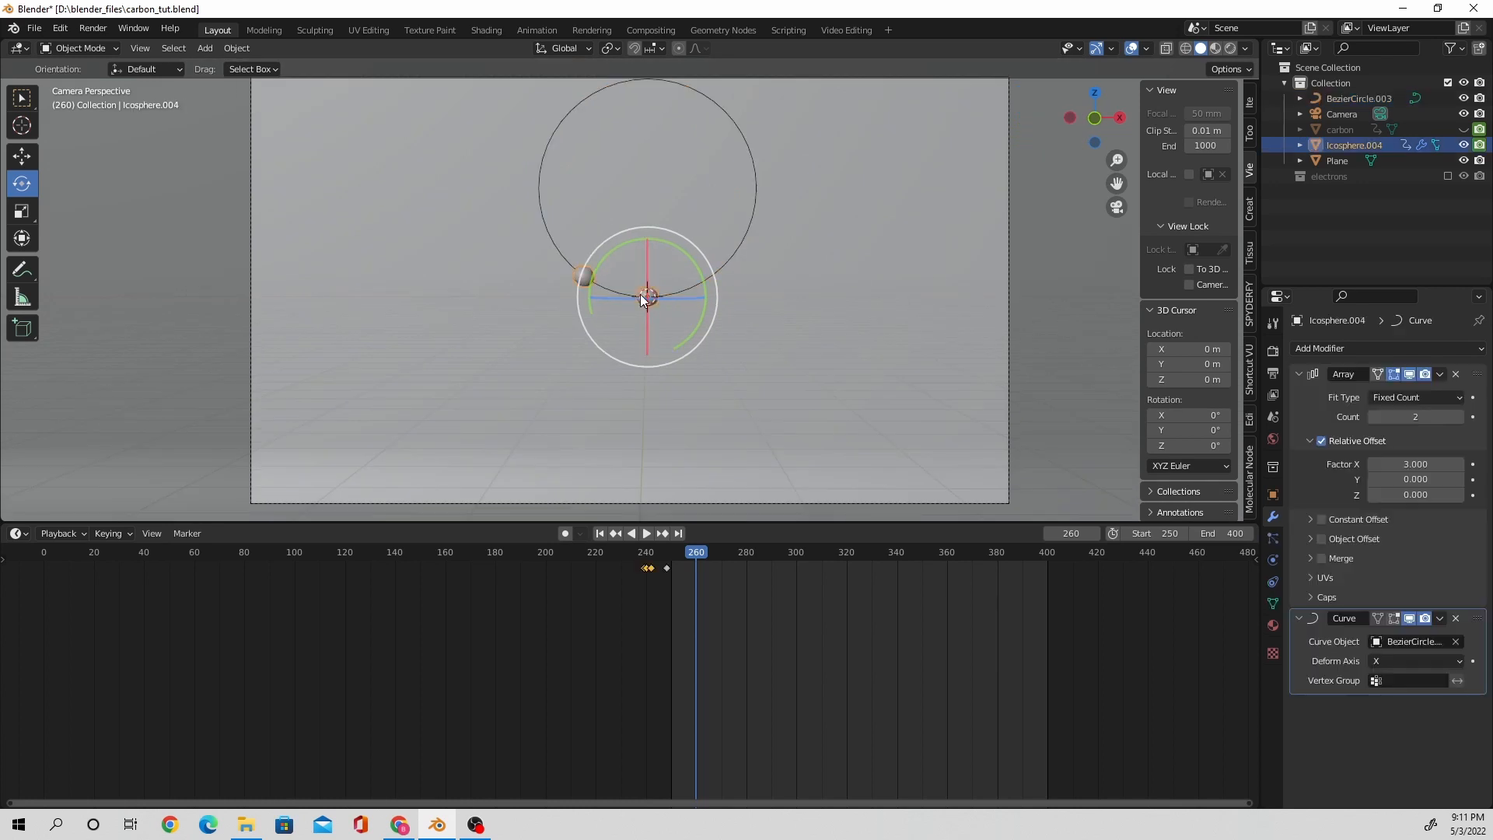
click(1458, 417)
click(1458, 417)
click(1459, 418)
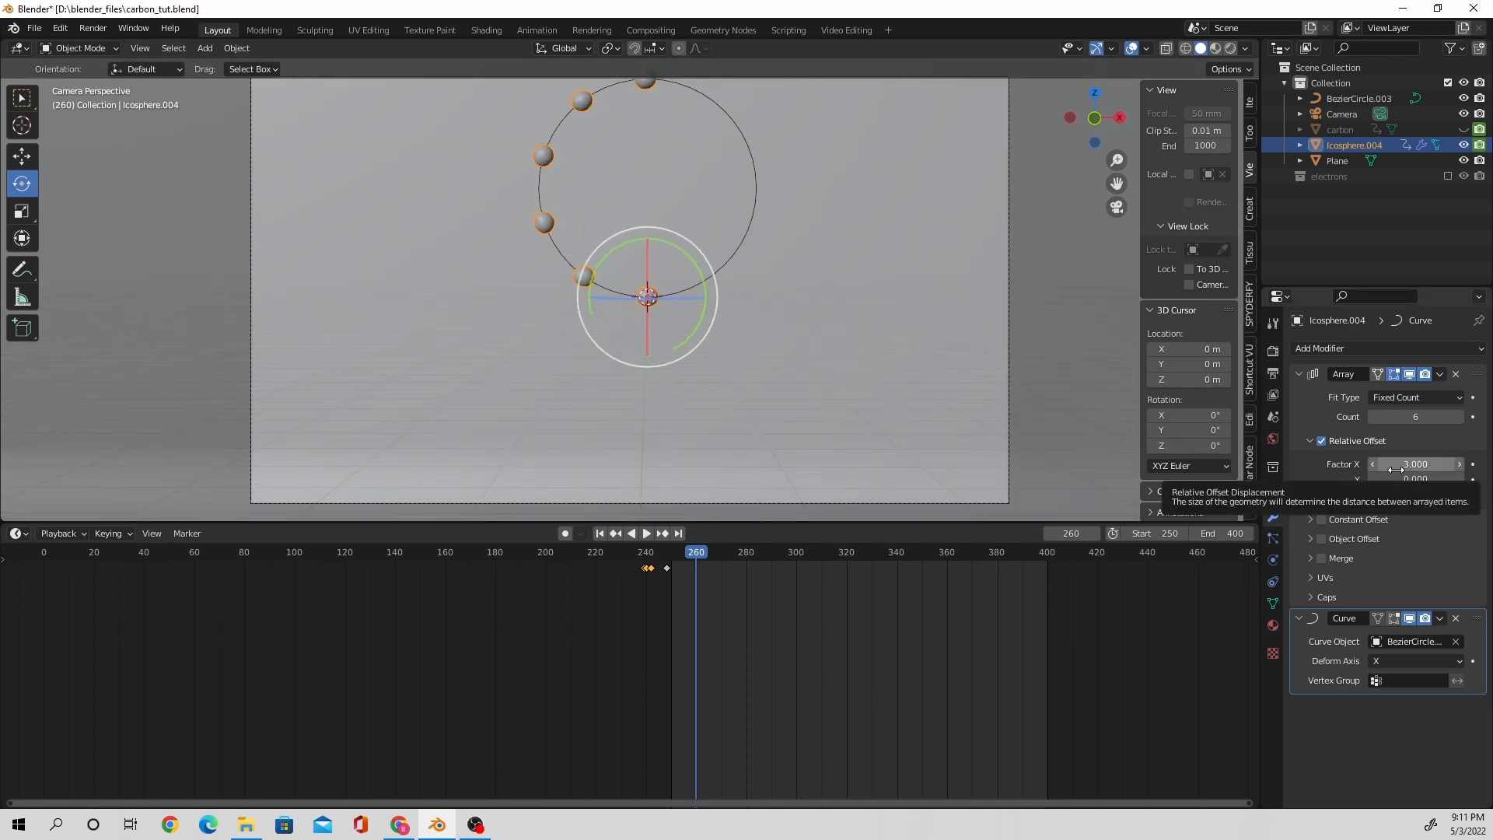
drag(1390, 465, 1448, 465)
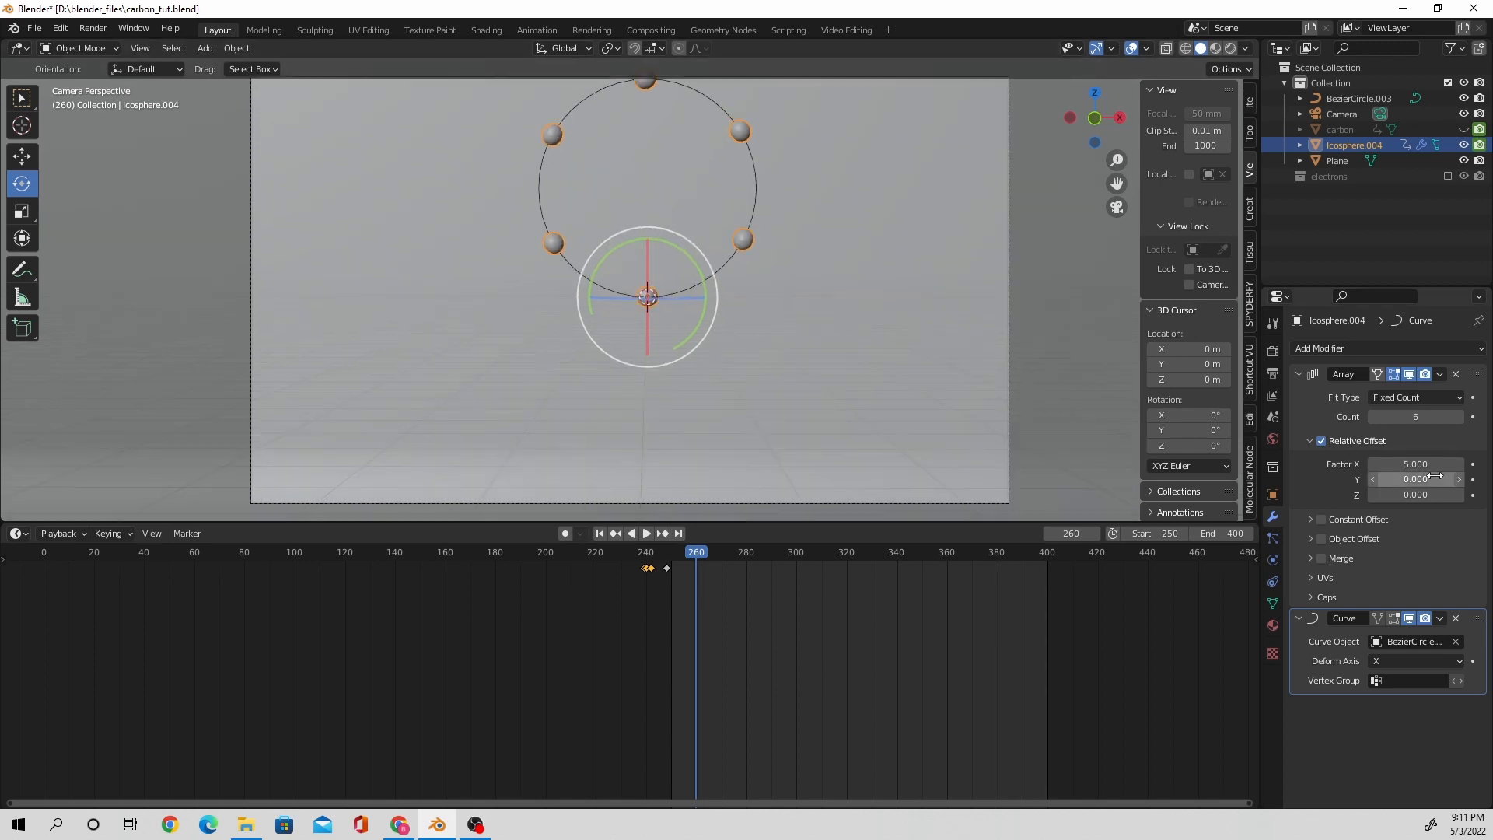
Animate the array's relative offset X from 0 at frame 260 to 5 at frame 360, and play it back.
click(1472, 465)
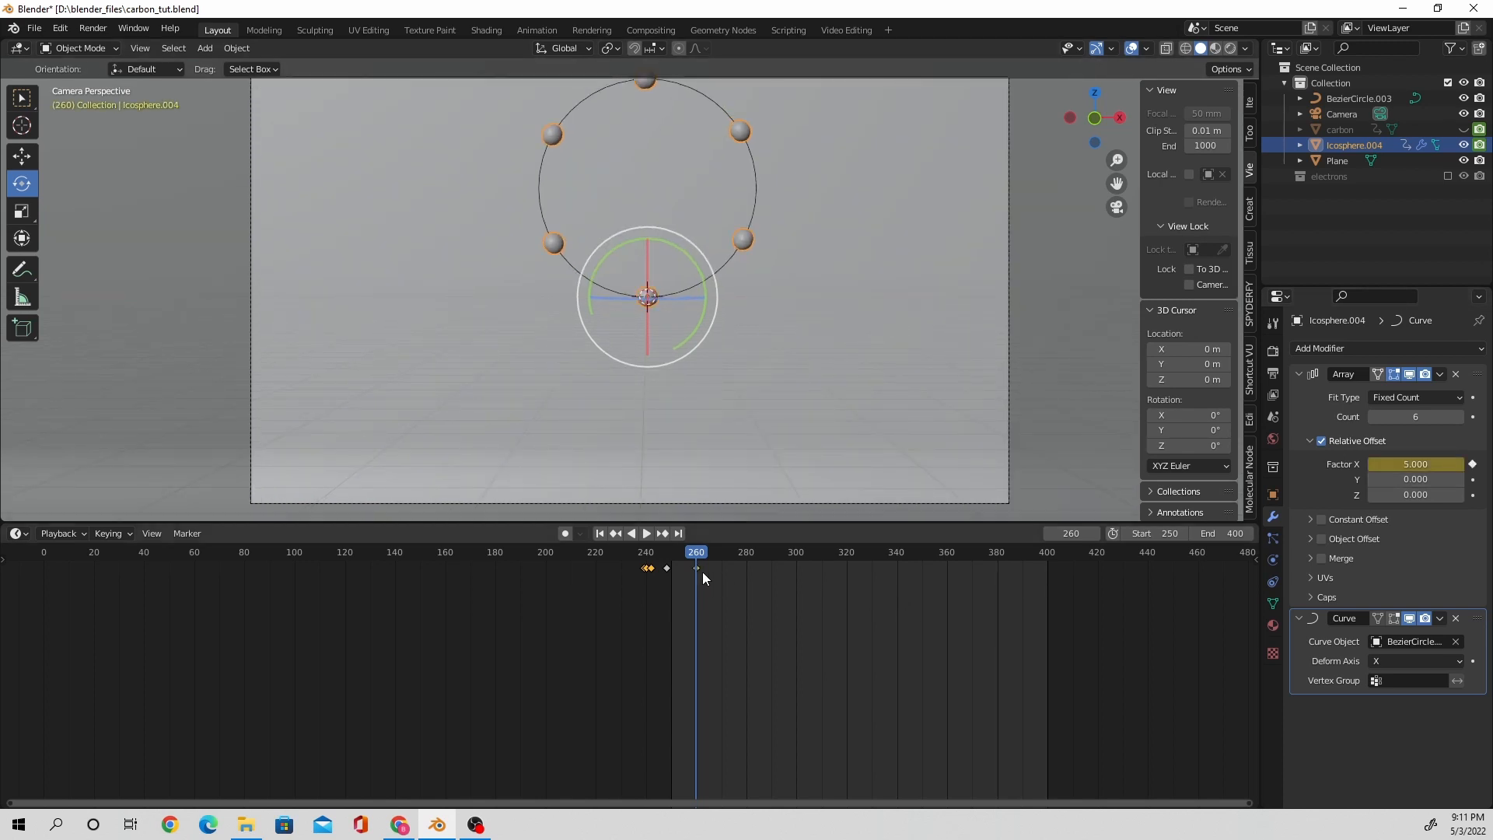
drag(698, 571, 946, 583)
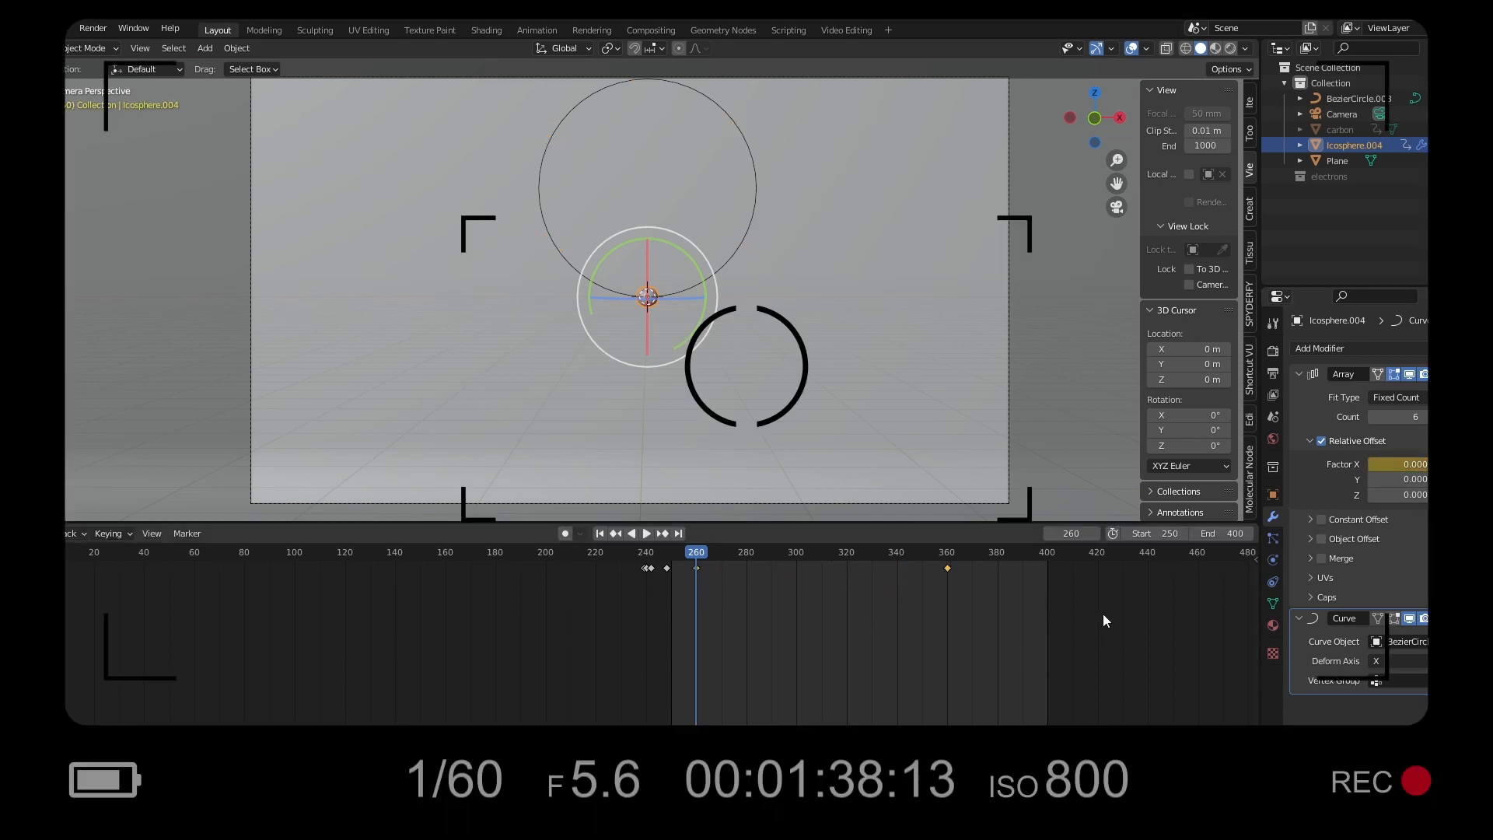
key(space)
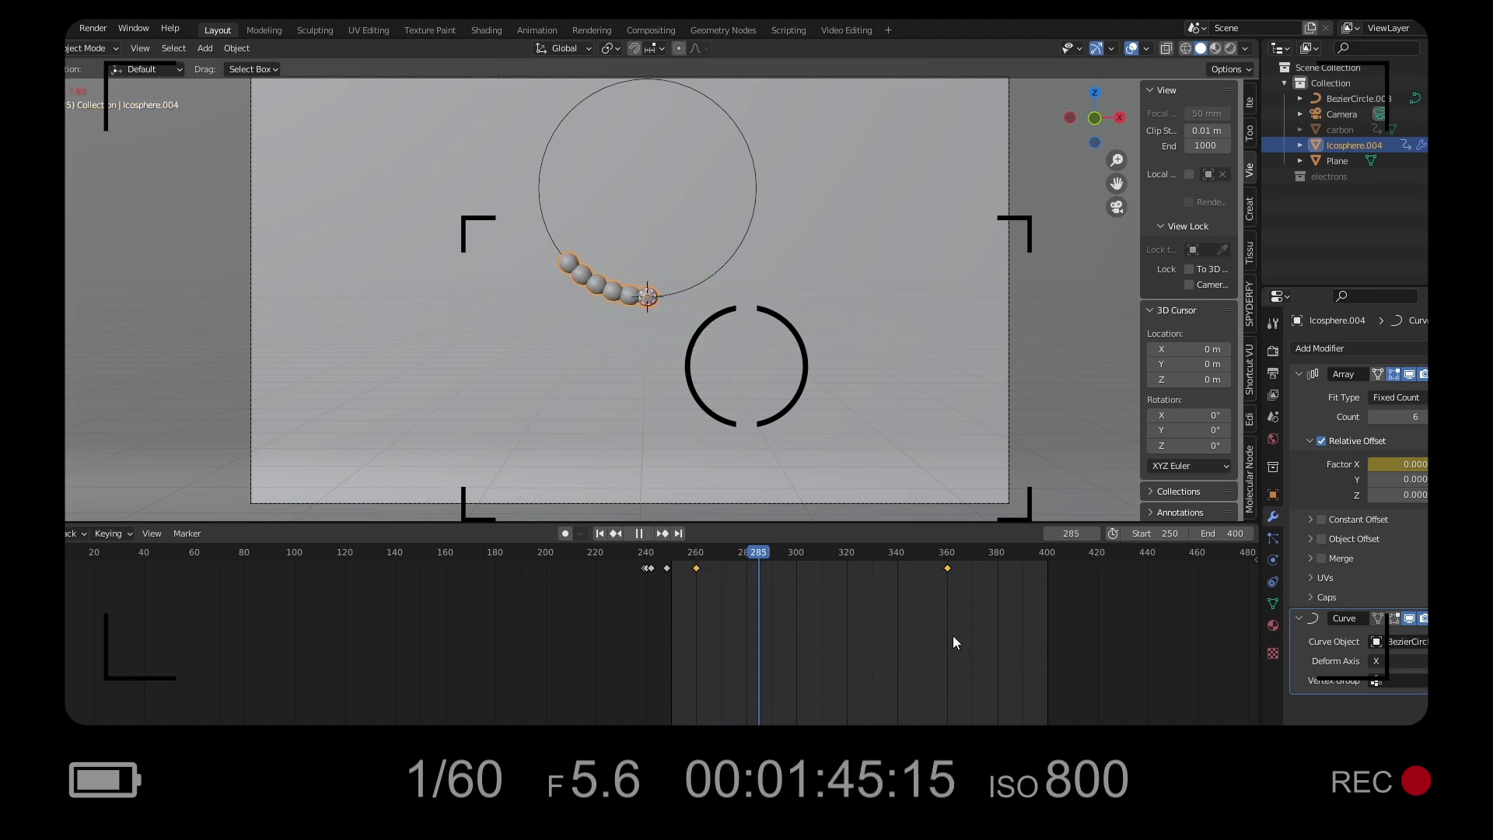
key(space)
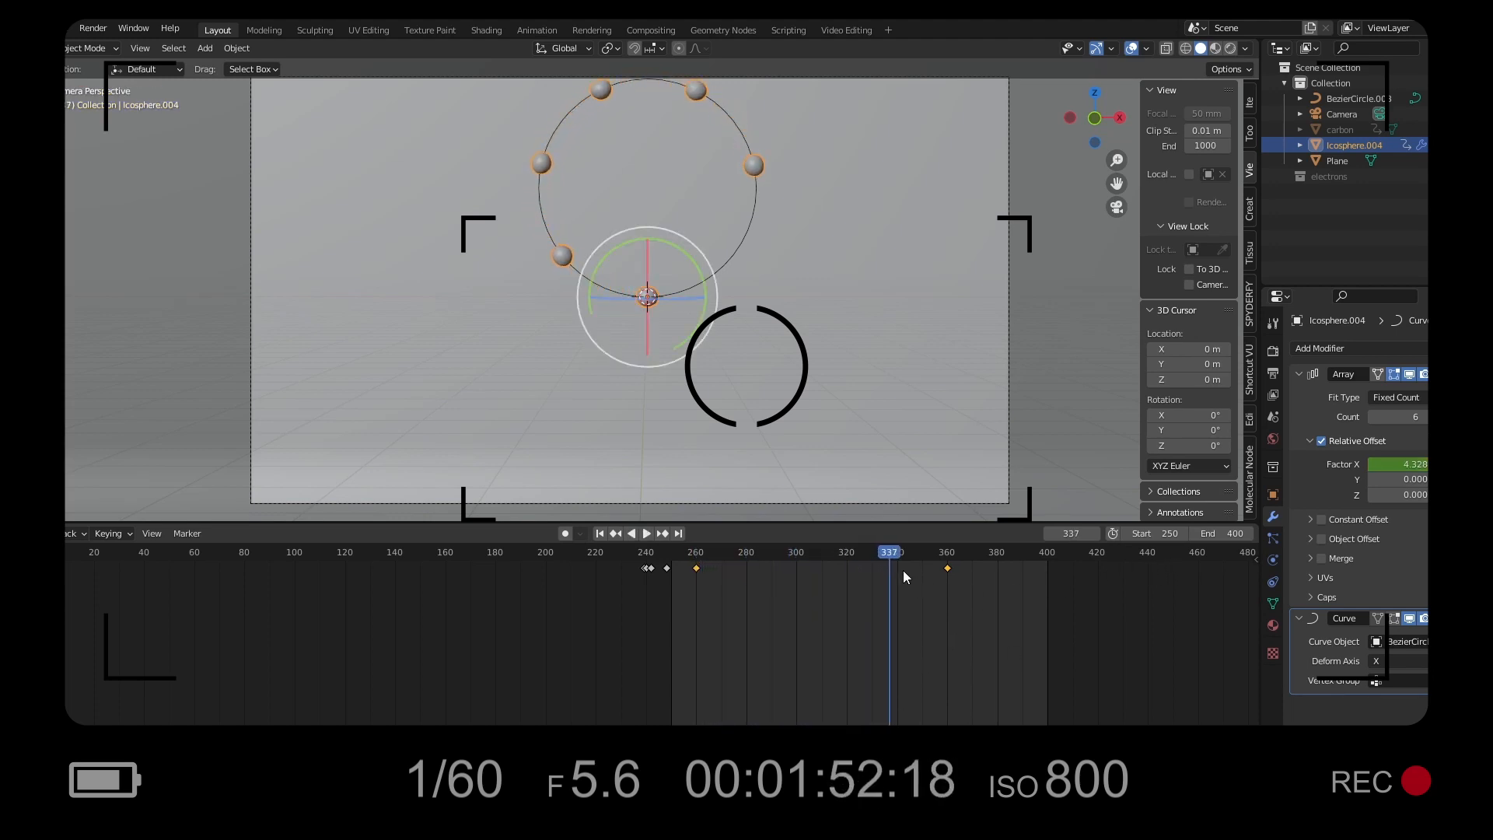
key(space)
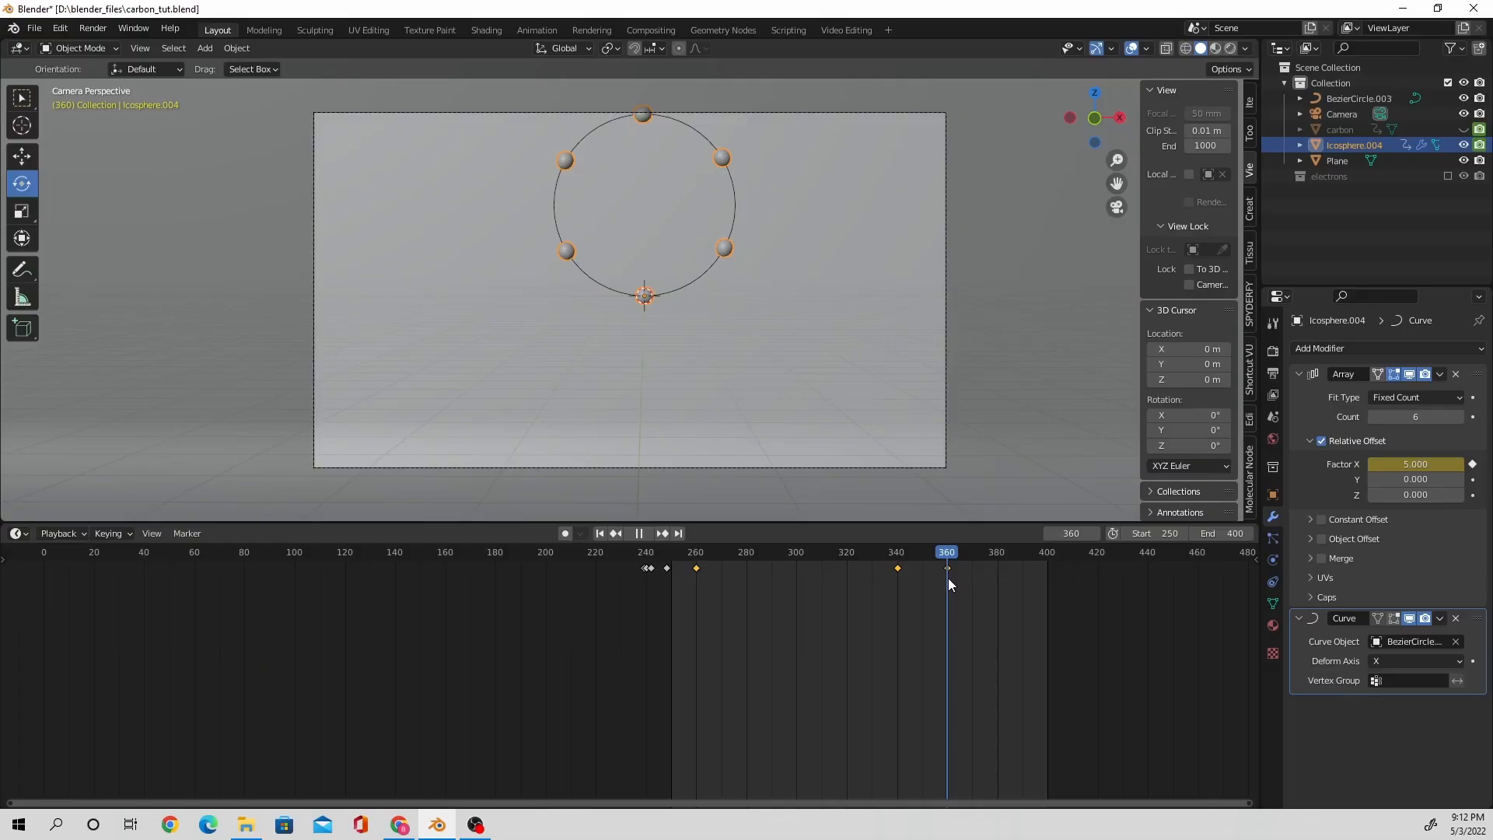
key(space)
Add a second Array modifier to the icosphere and re-enter 5 as the first array's relative offset X.
click(1298, 373)
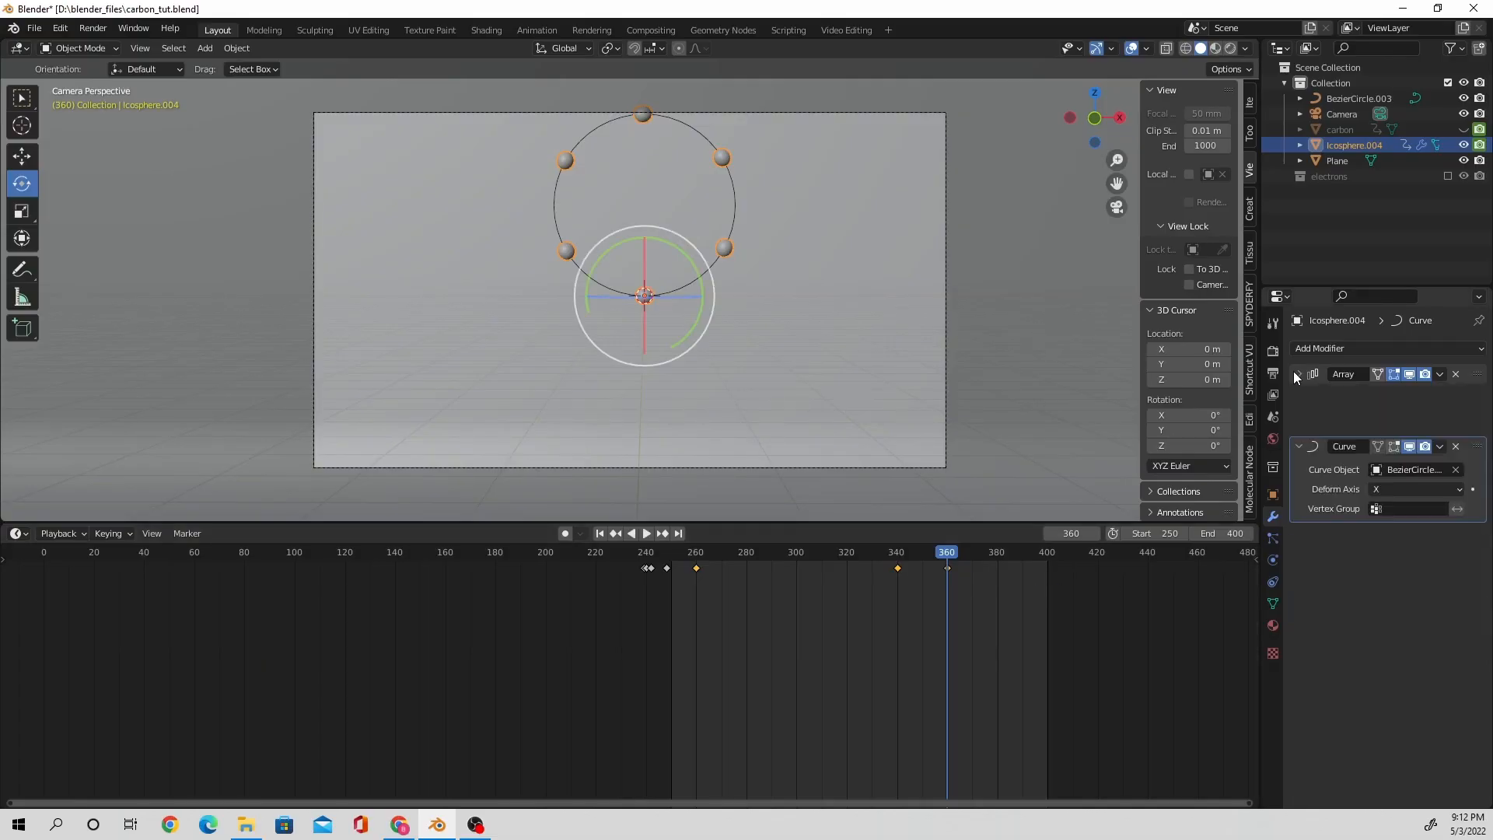
click(1298, 394)
click(1320, 350)
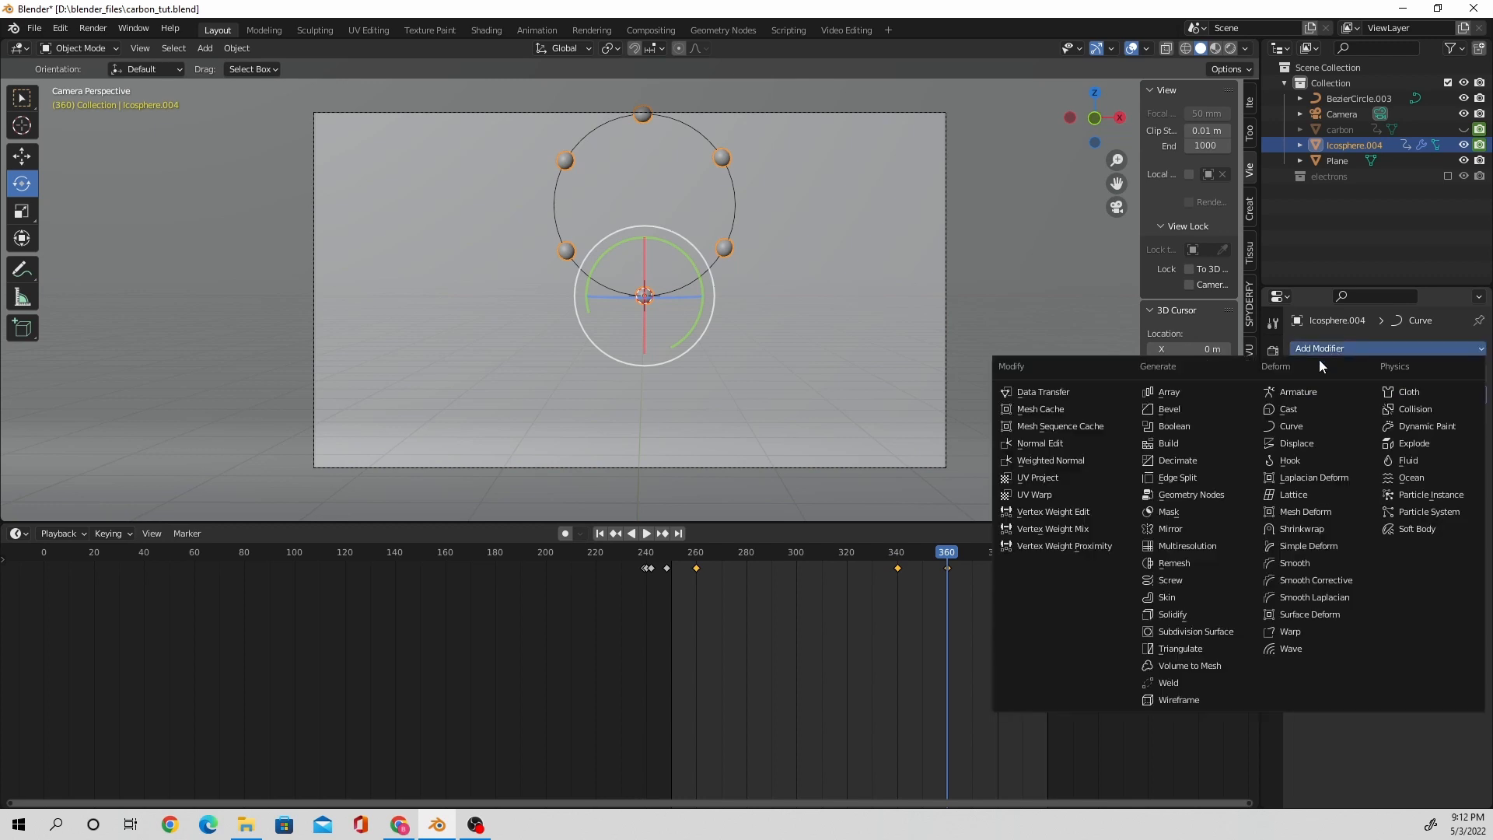
click(1233, 392)
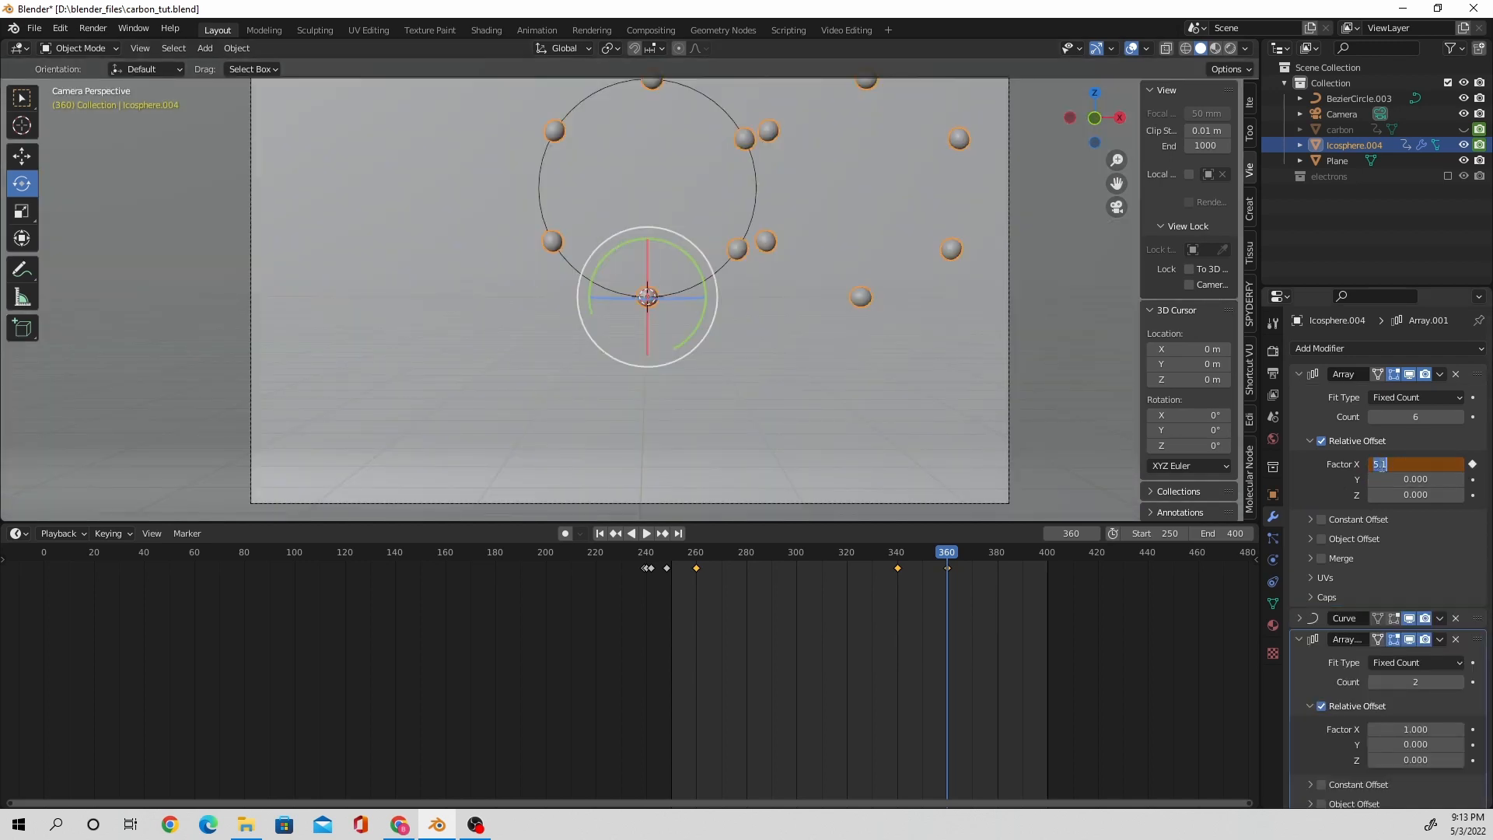
text(5)
key(Return)
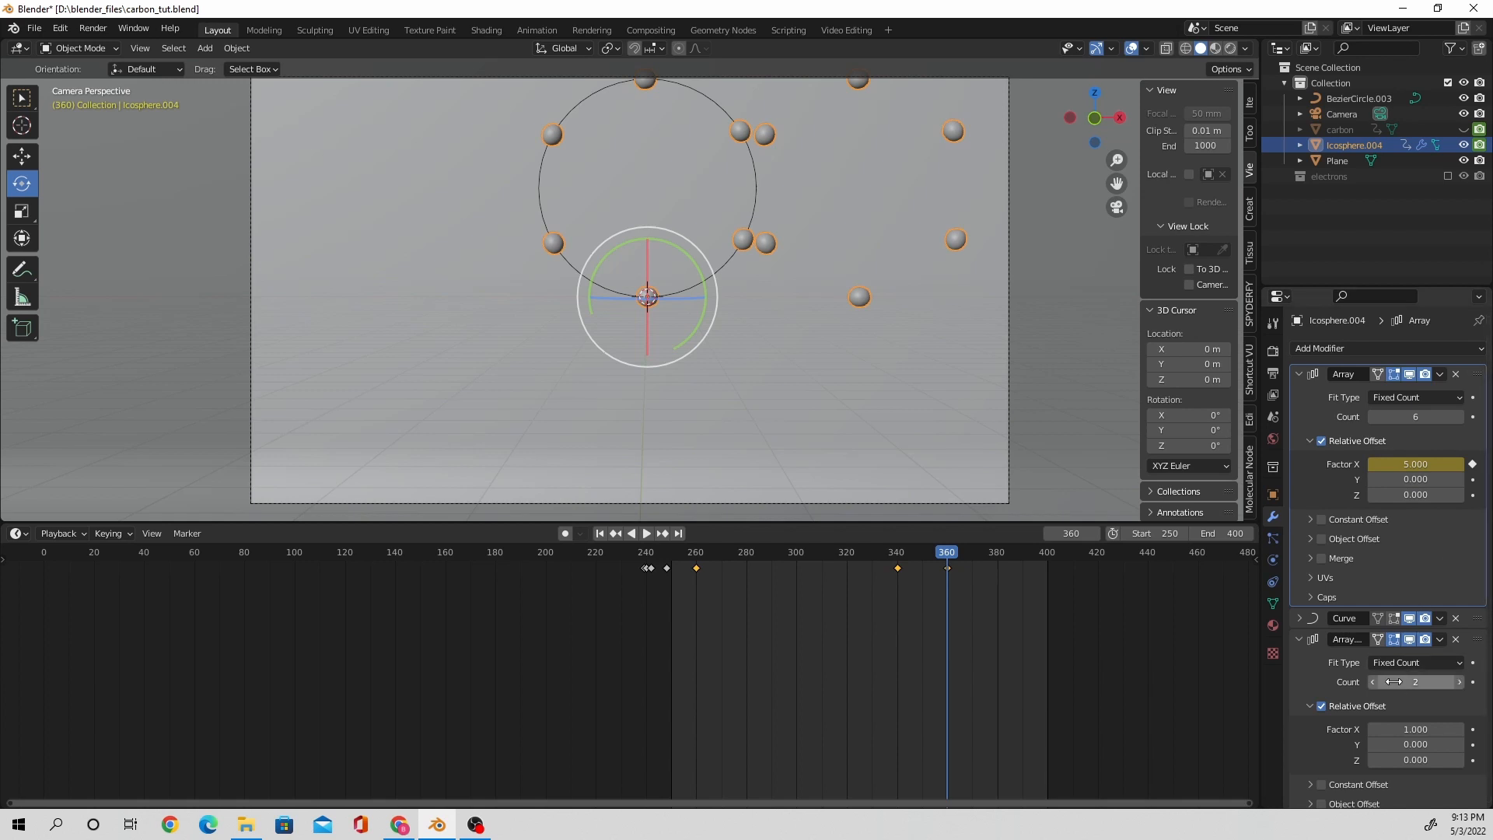
Lower the second array's relative offset X to 0.8.
click(1378, 726)
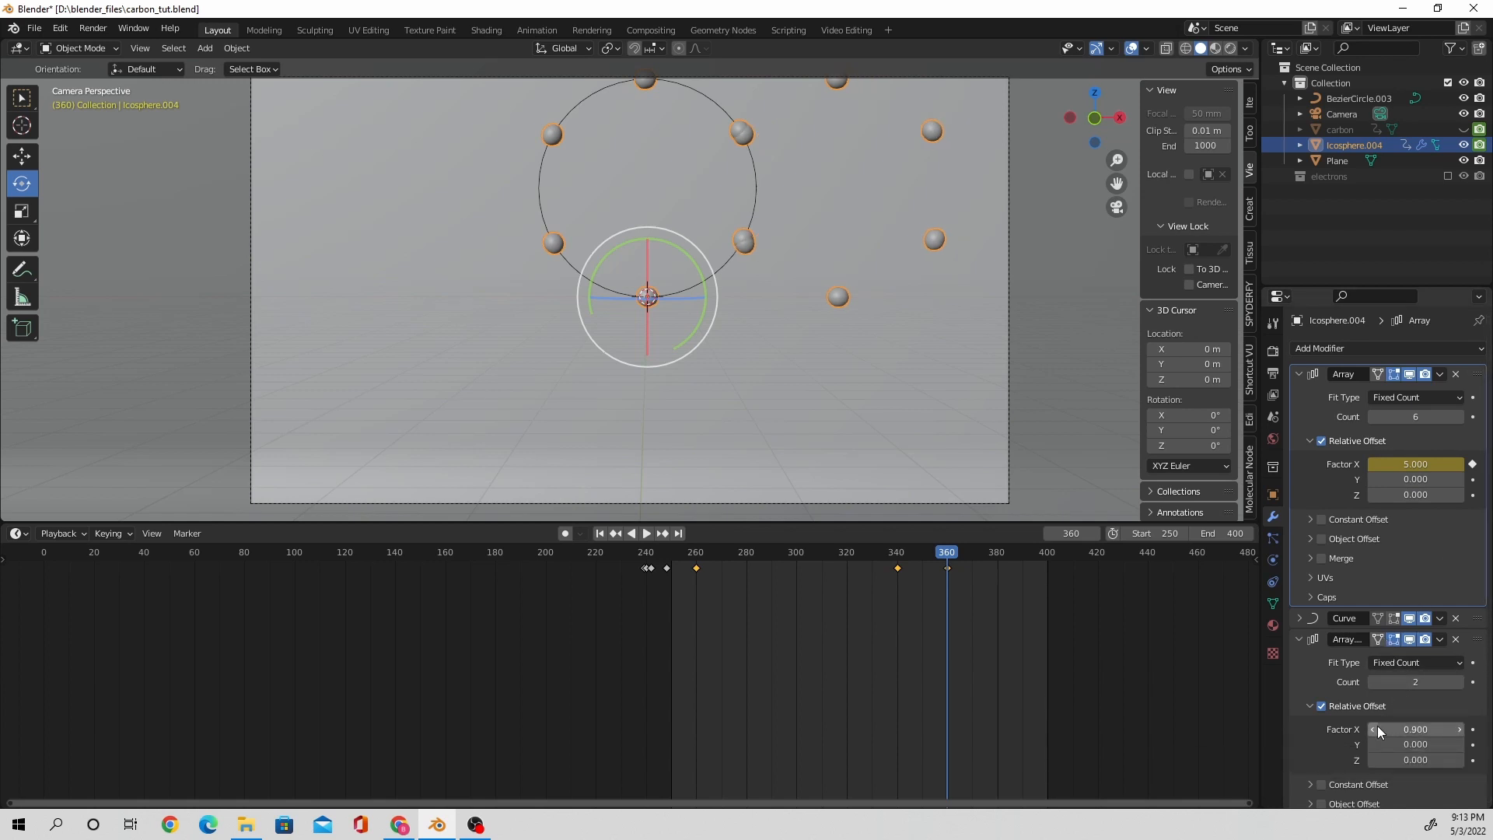
click(1378, 725)
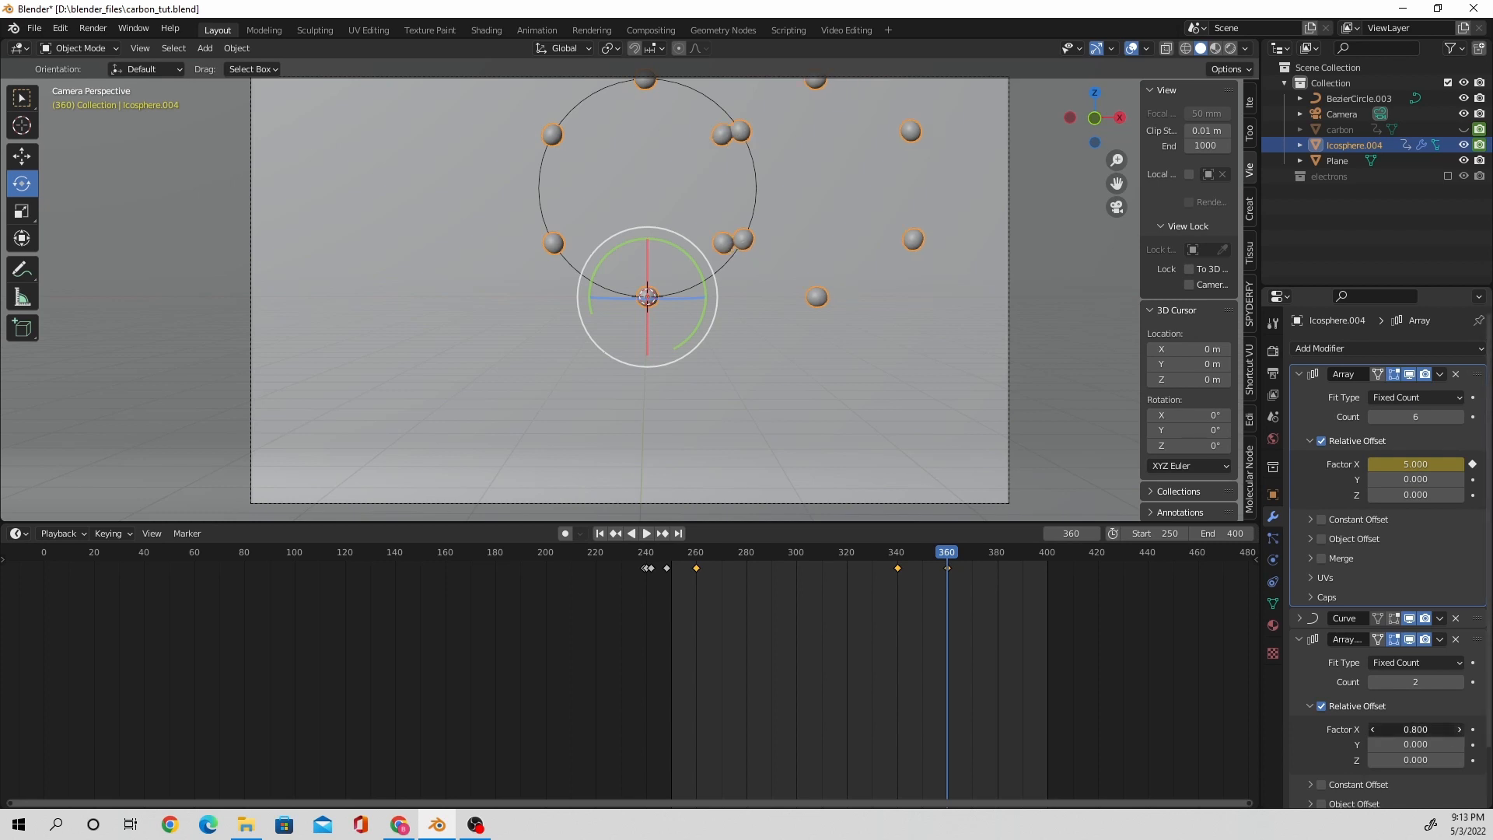
scroll(1412, 757, down, 4)
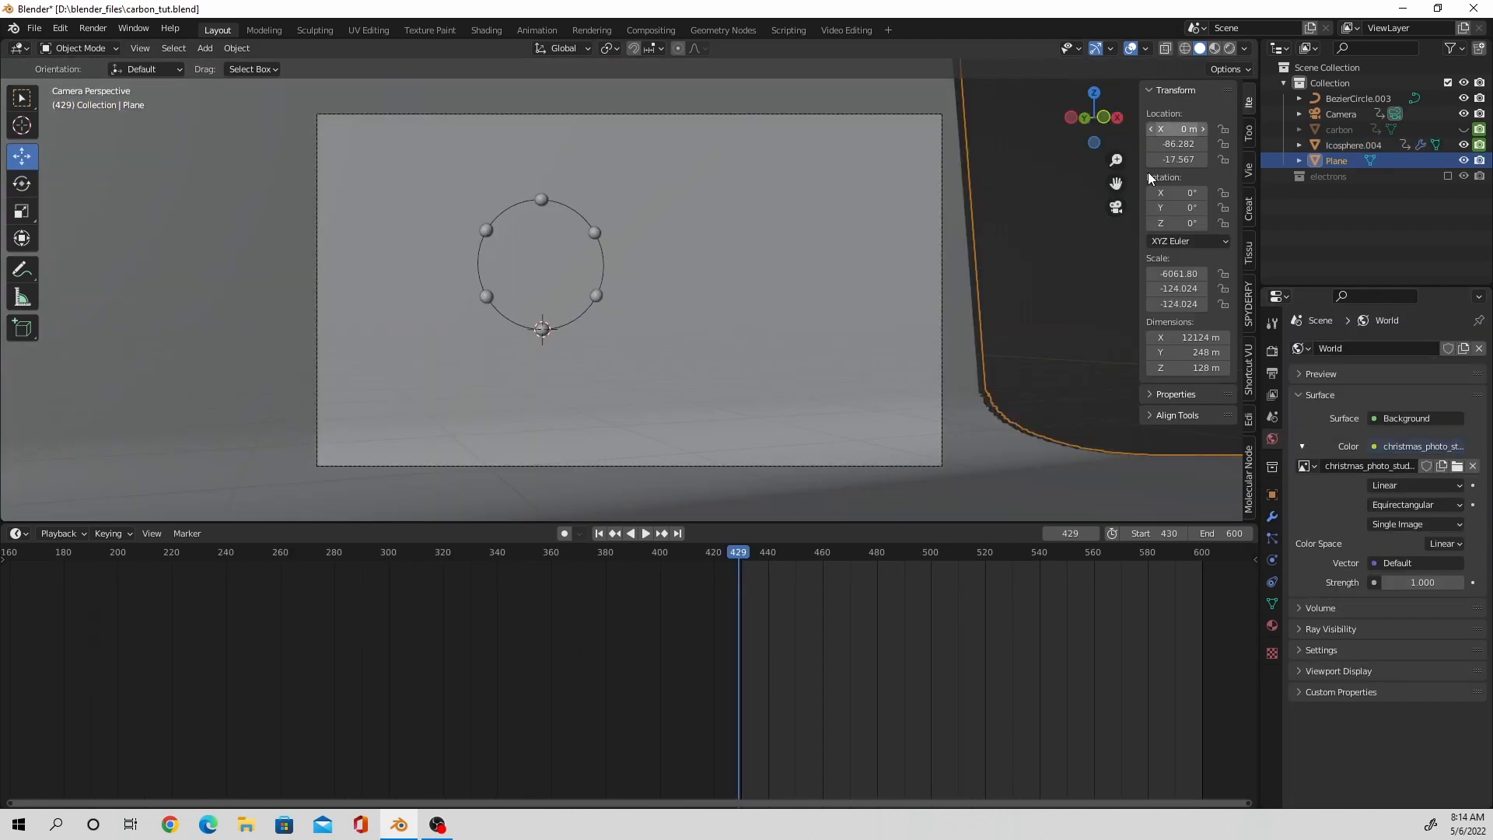
drag(744, 552, 1064, 558)
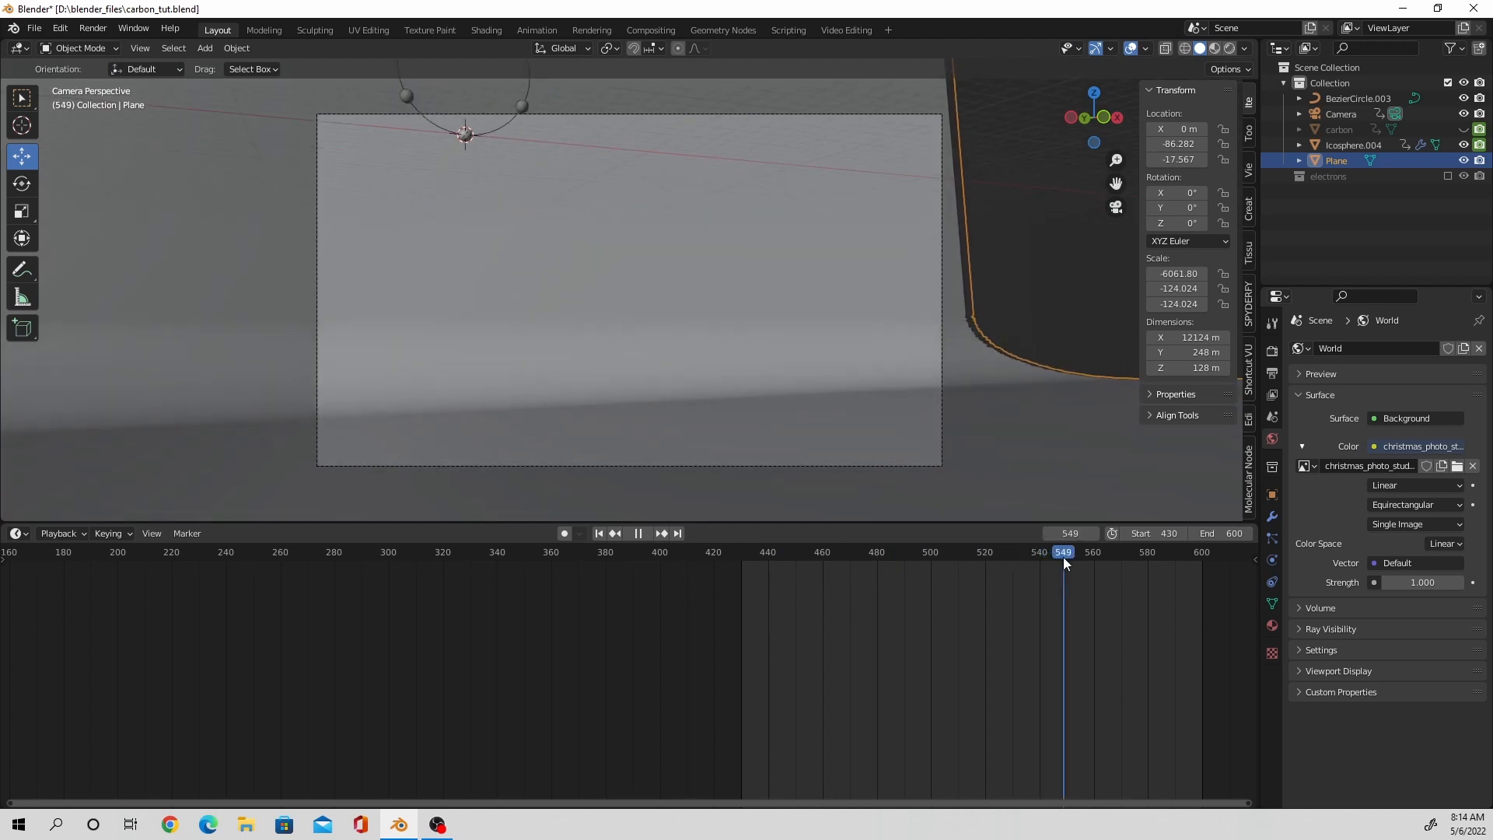
click(1272, 517)
click(1272, 560)
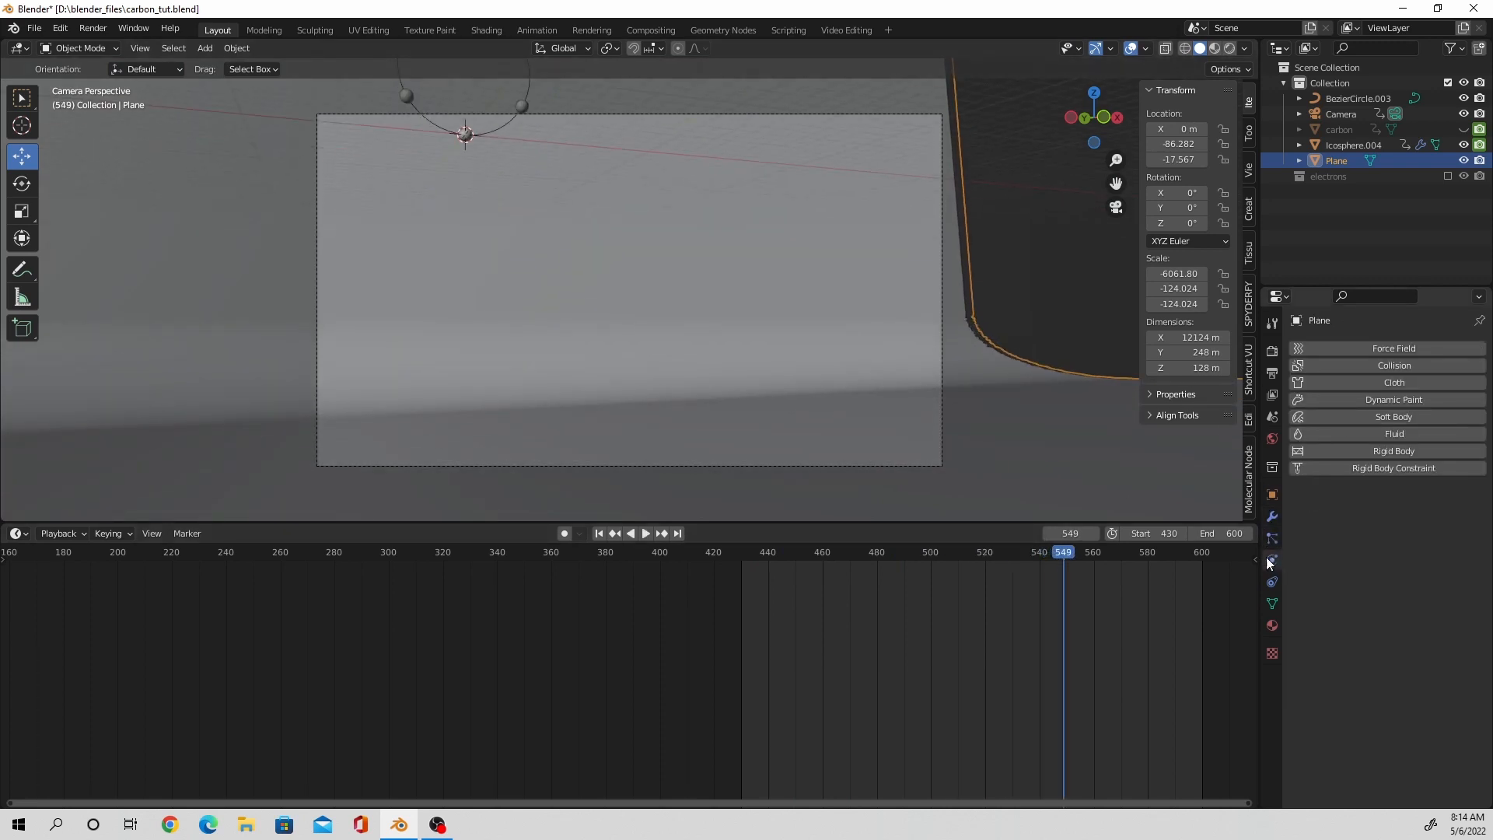
click(1272, 580)
click(1271, 495)
click(1272, 538)
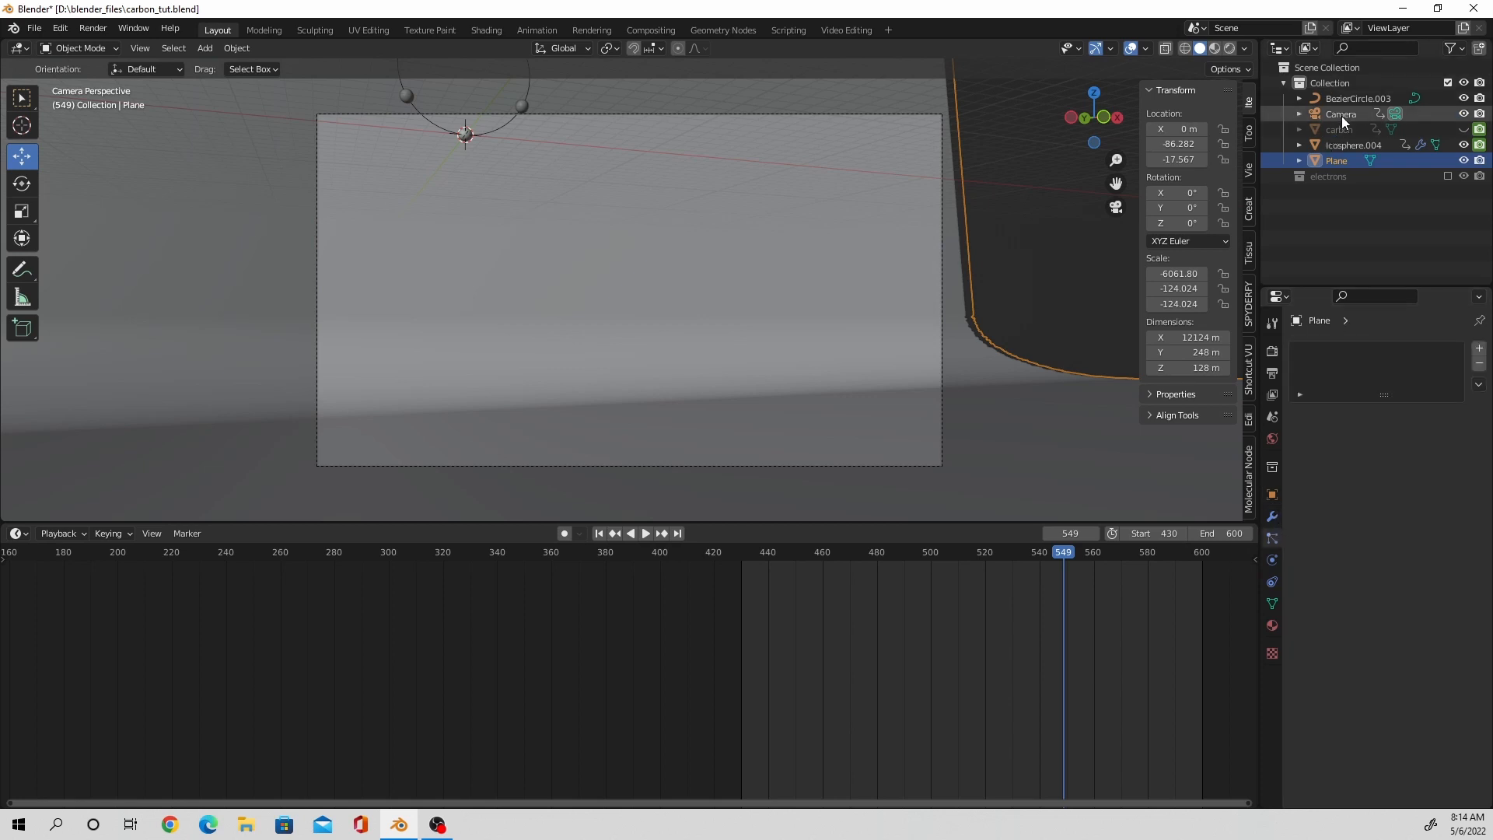
Show the icosphere's third Array modifier in the viewport and adjust its relative offset Z at frame 520.
click(1337, 145)
click(1271, 516)
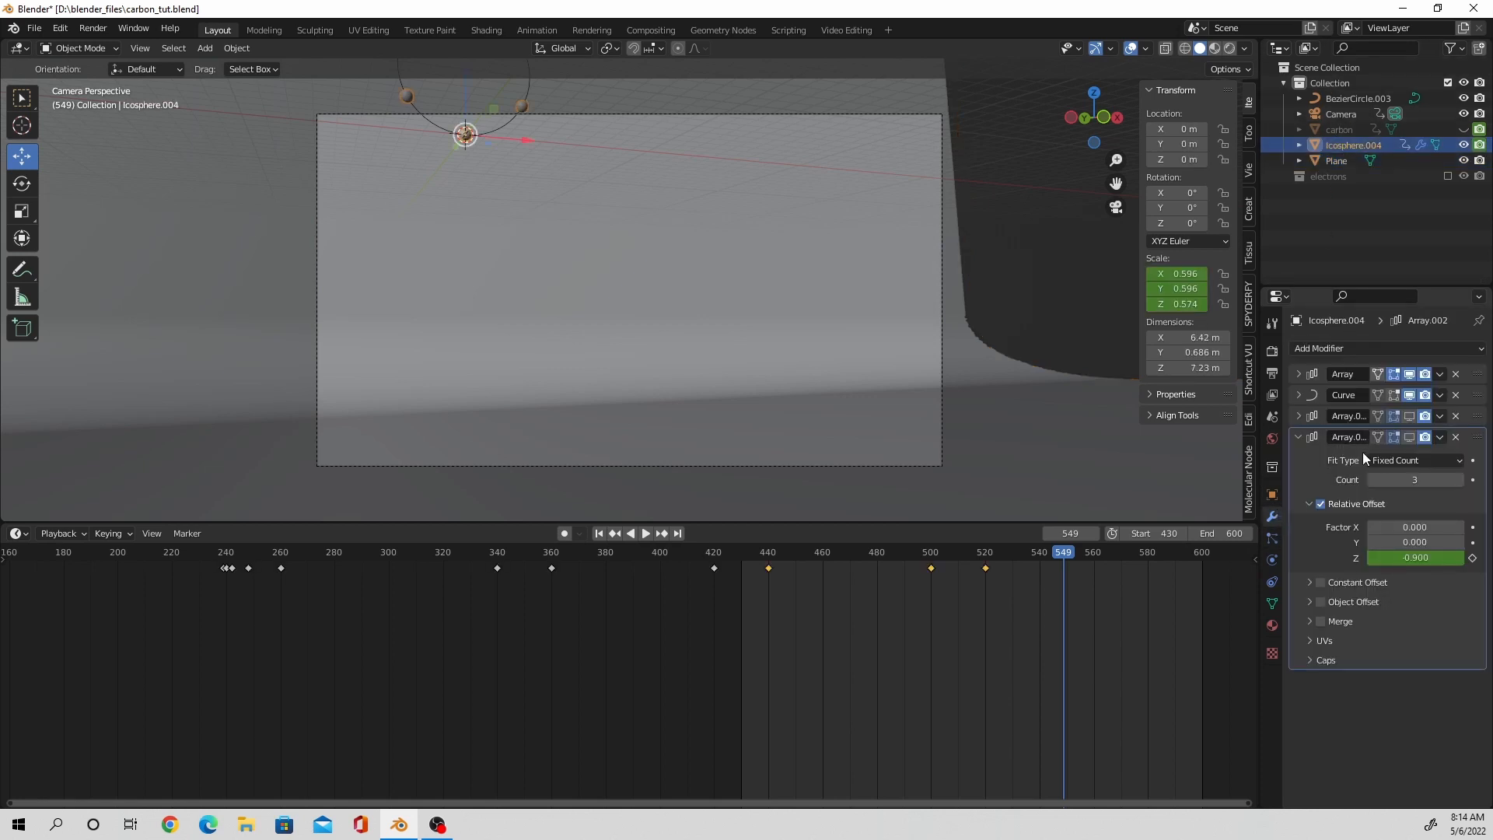
click(1409, 437)
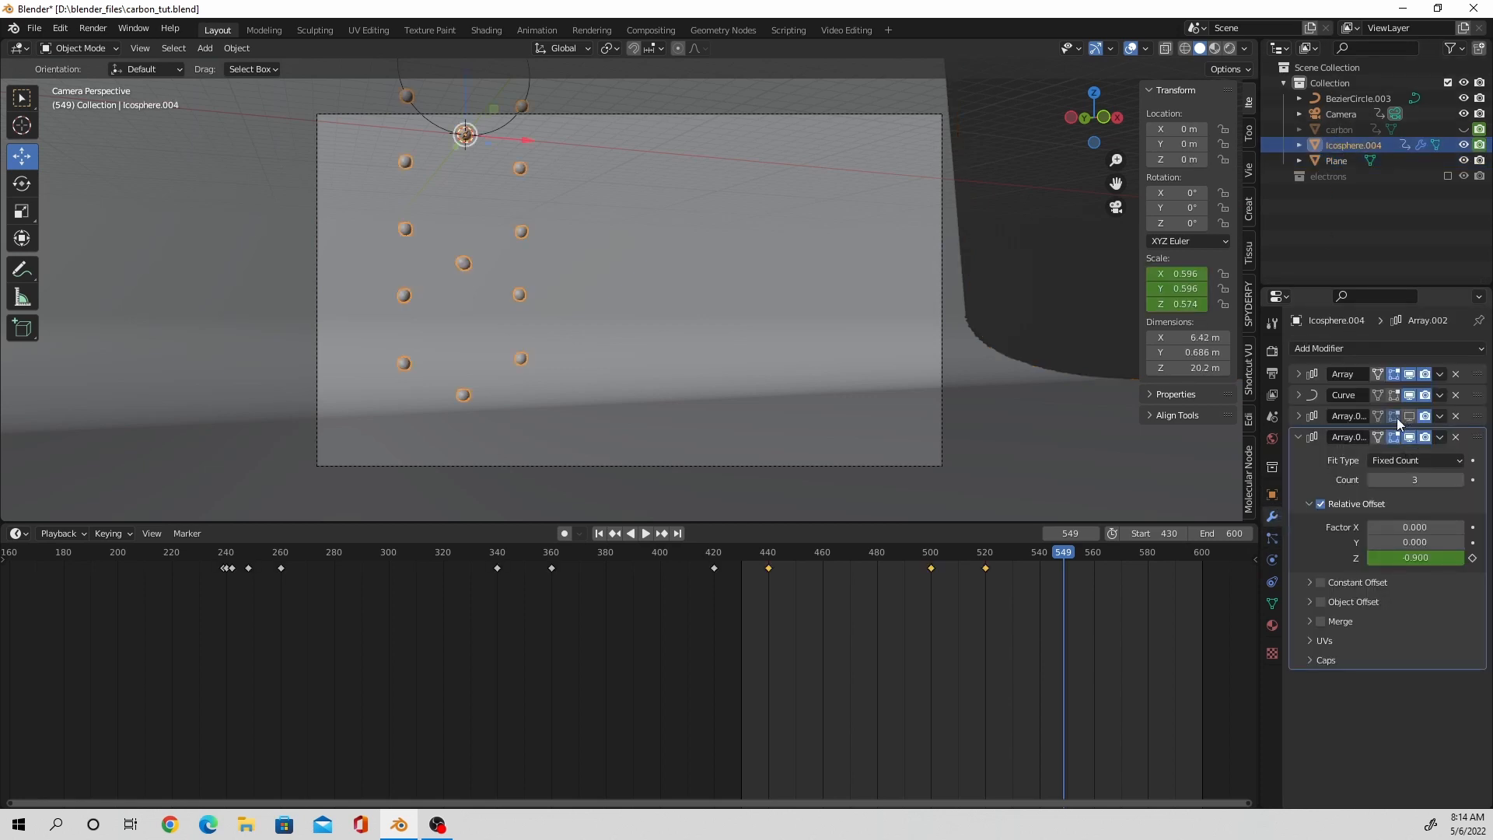
drag(1062, 555, 986, 560)
drag(1428, 558, 1391, 559)
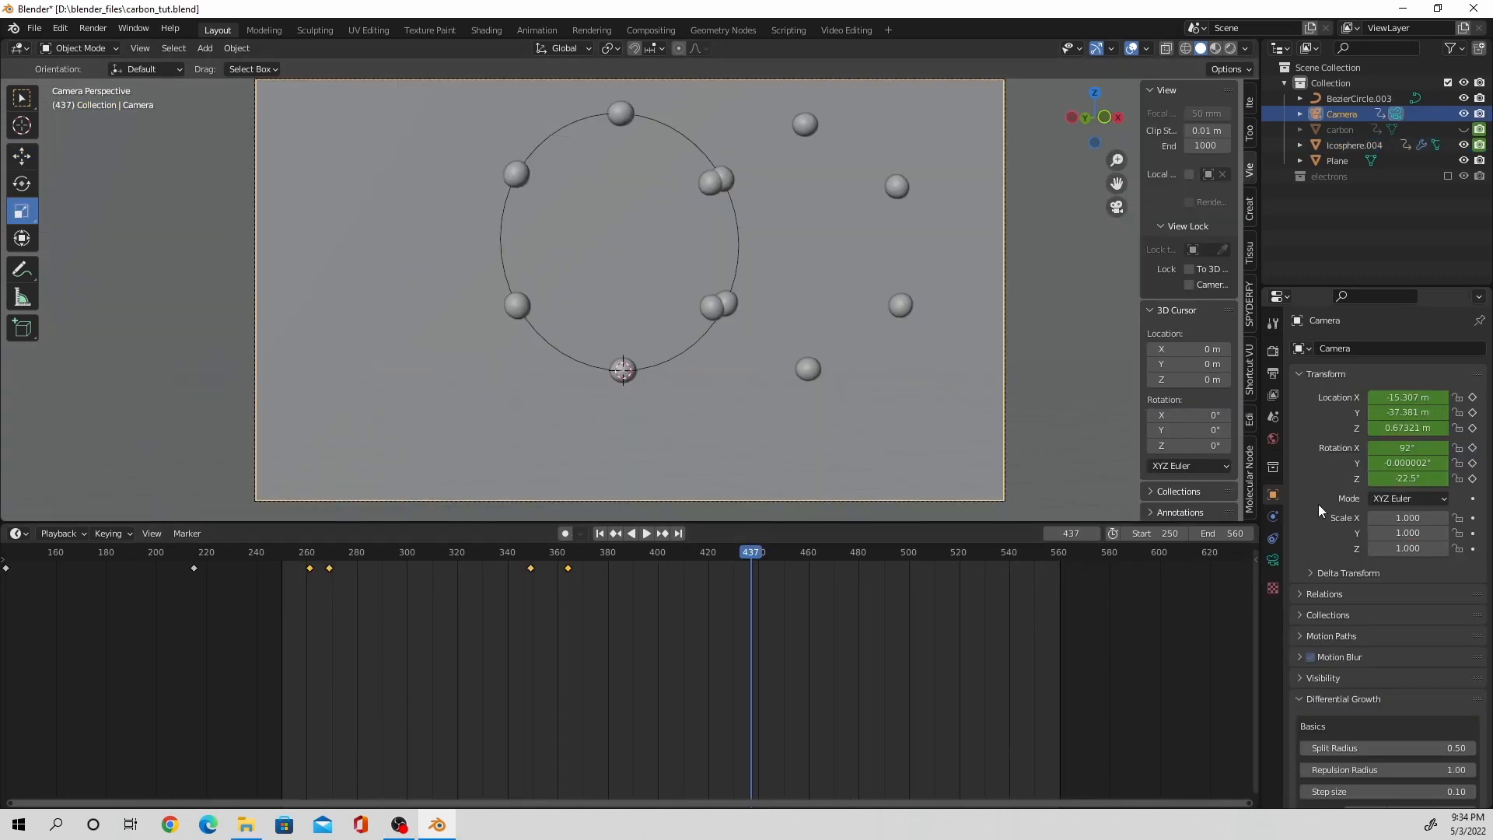
Keyframe the camera's focal length at 43 mm on frame 437 and play back the camera animation.
click(1272, 560)
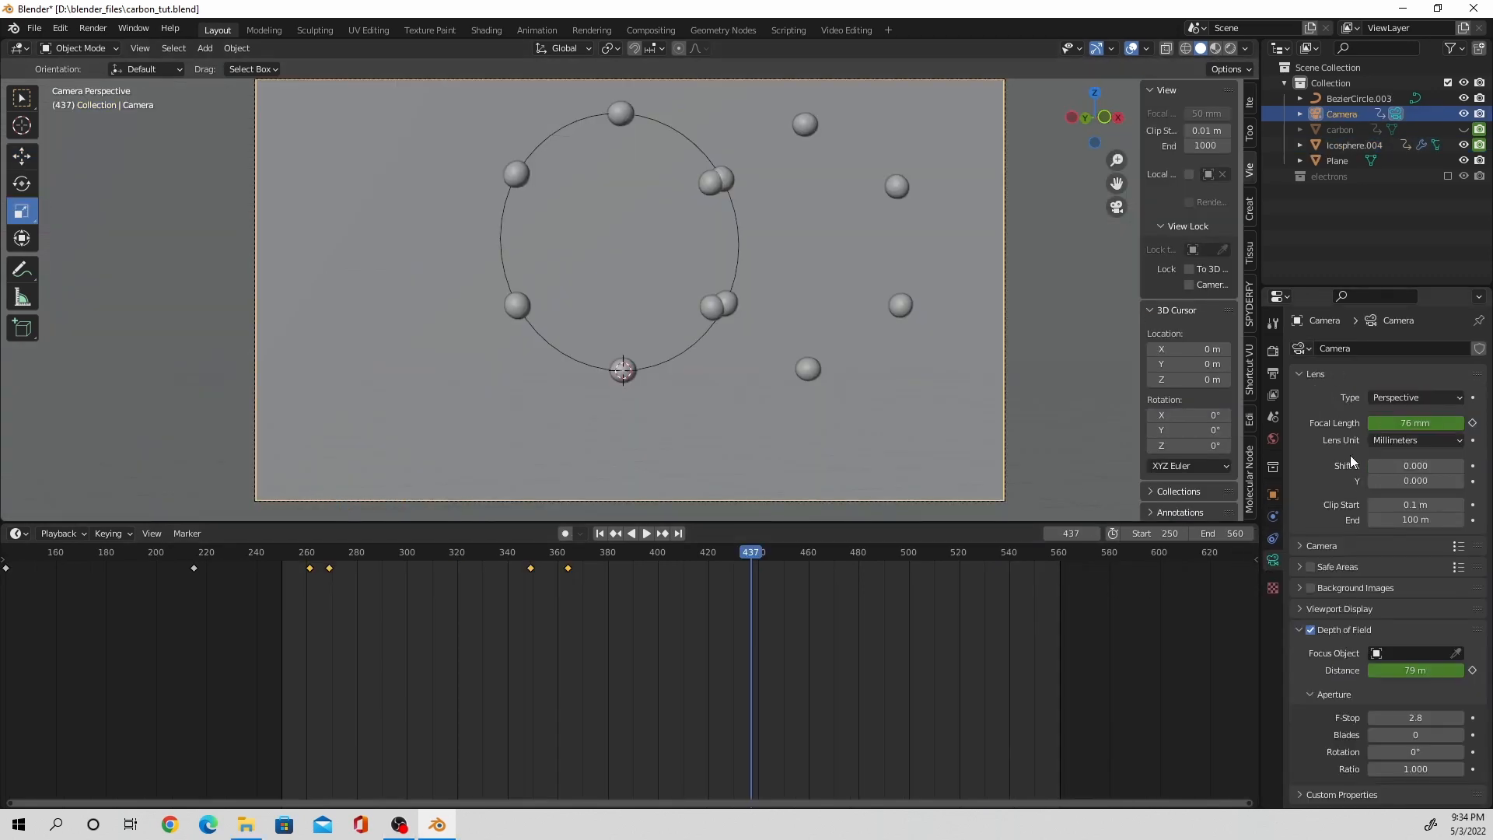
drag(1415, 423, 1353, 423)
key(i)
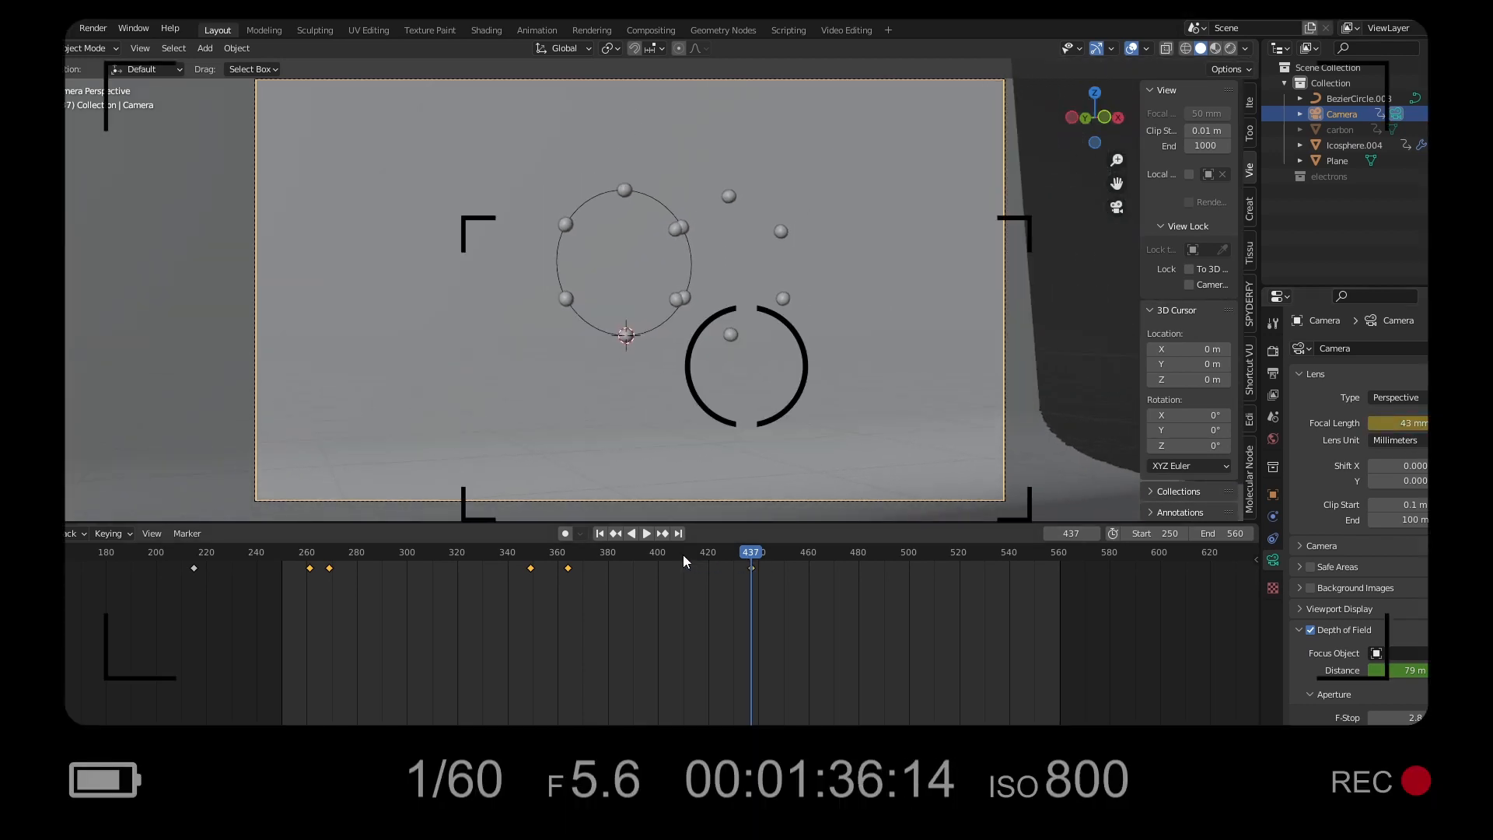
key(shift+ctrl+space)
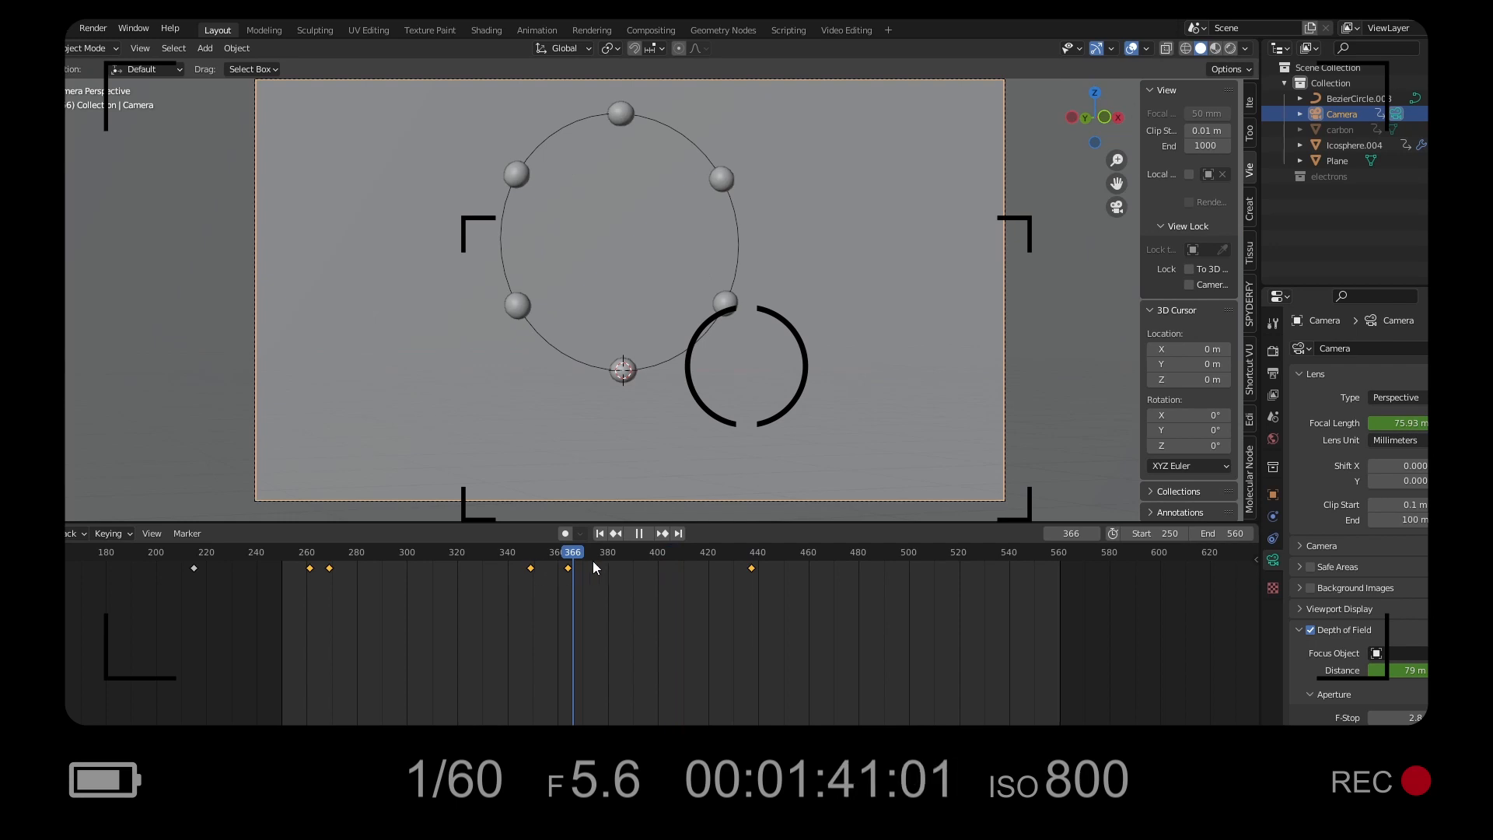
click(765, 563)
drag(767, 563, 796, 567)
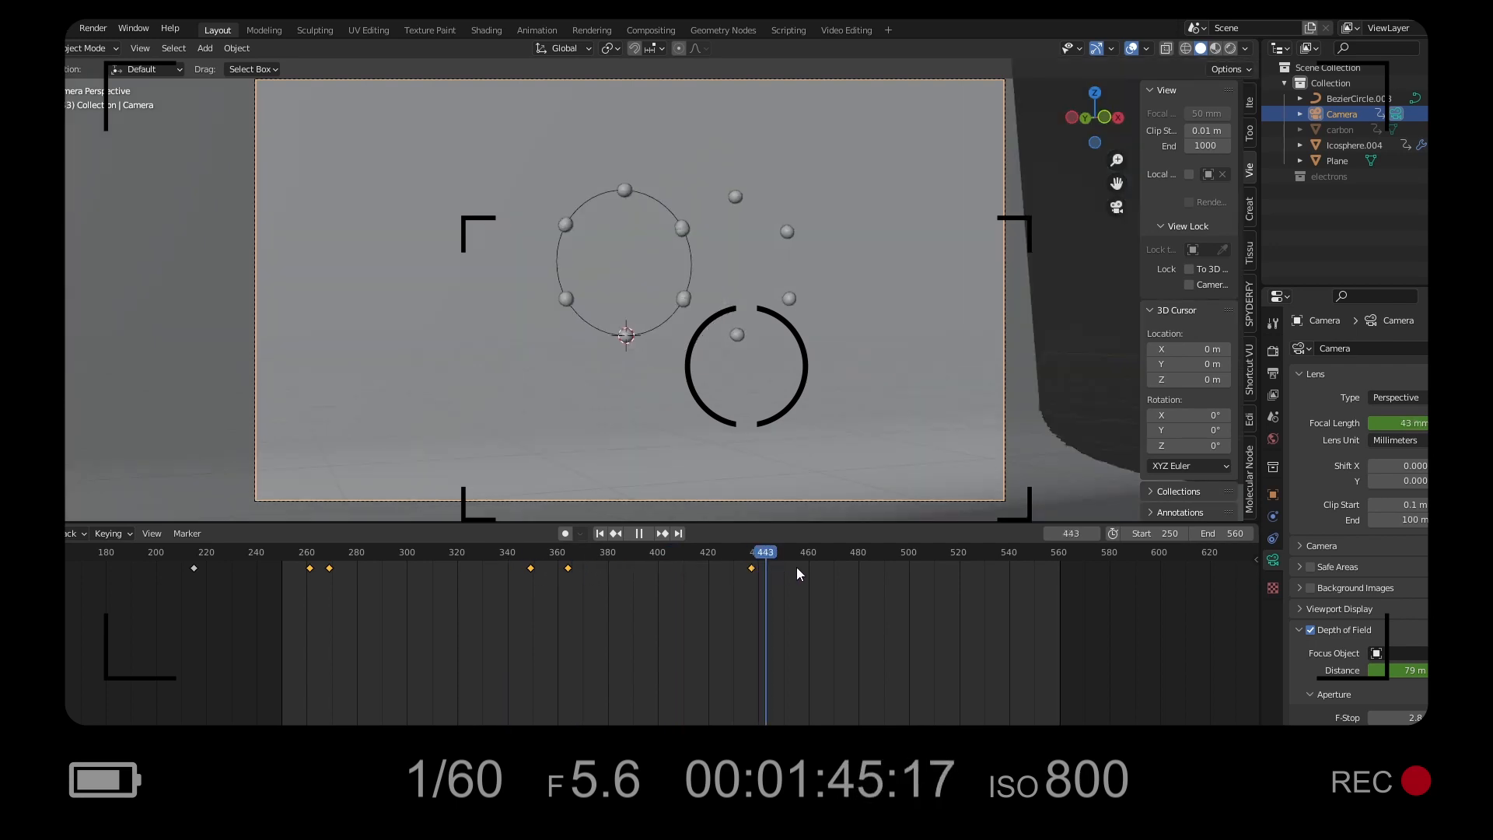
Set the count of the icosphere's second Array modifier to 6 to extend the row of rings.
click(738, 336)
click(1273, 516)
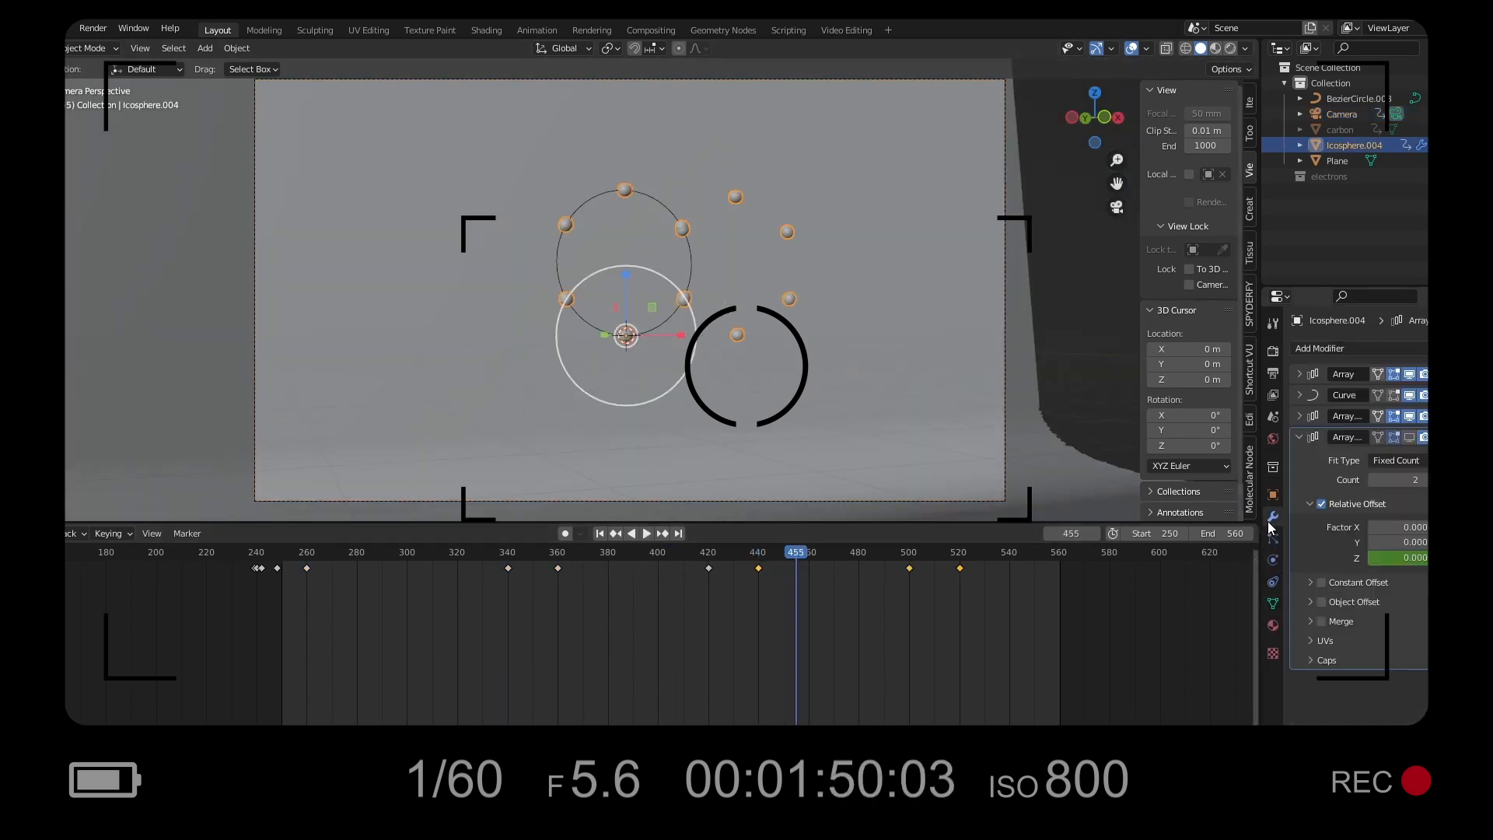
click(1298, 416)
double_click(1395, 459)
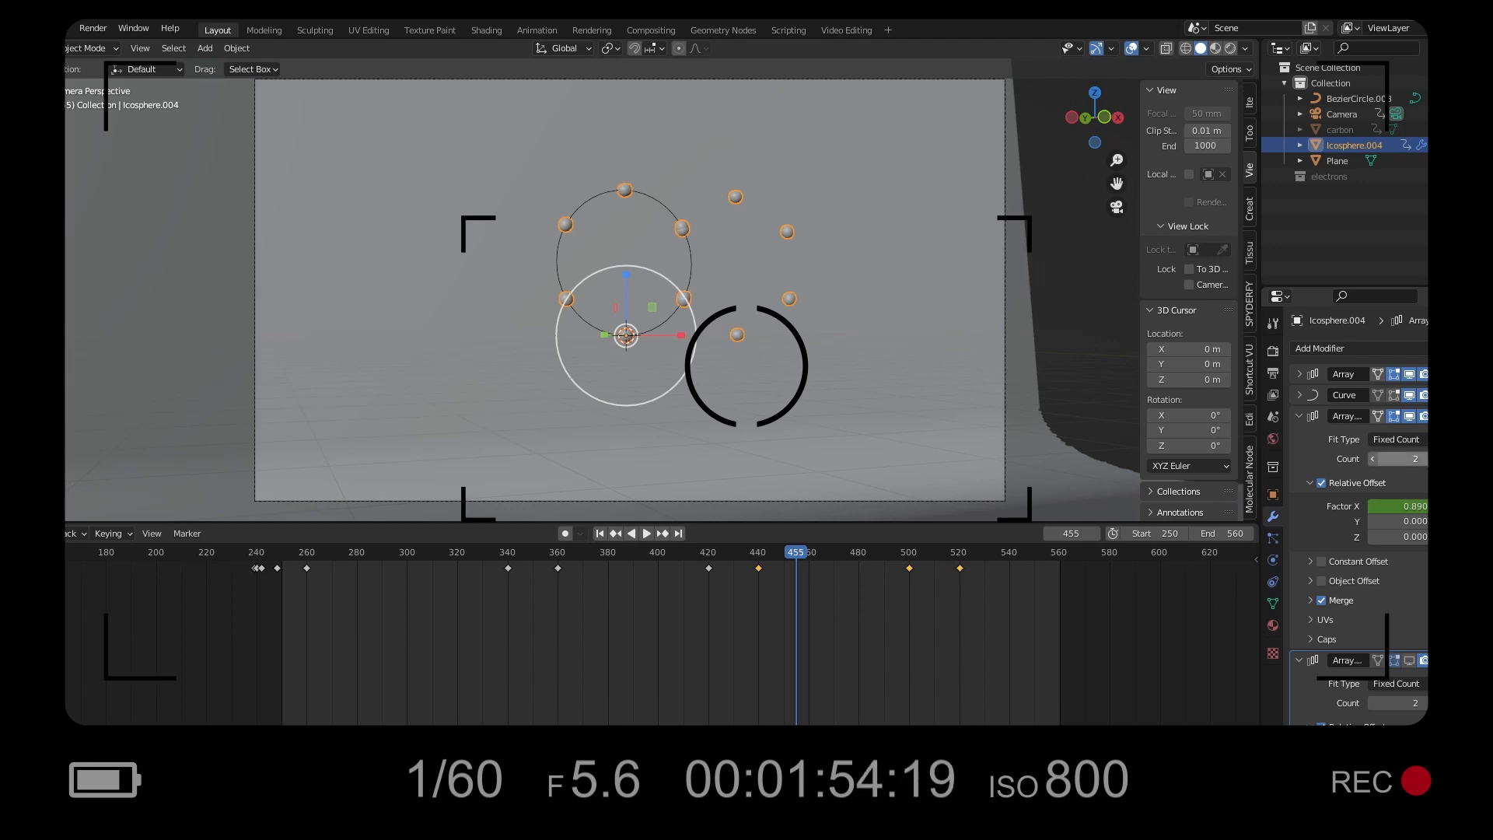
text(6)
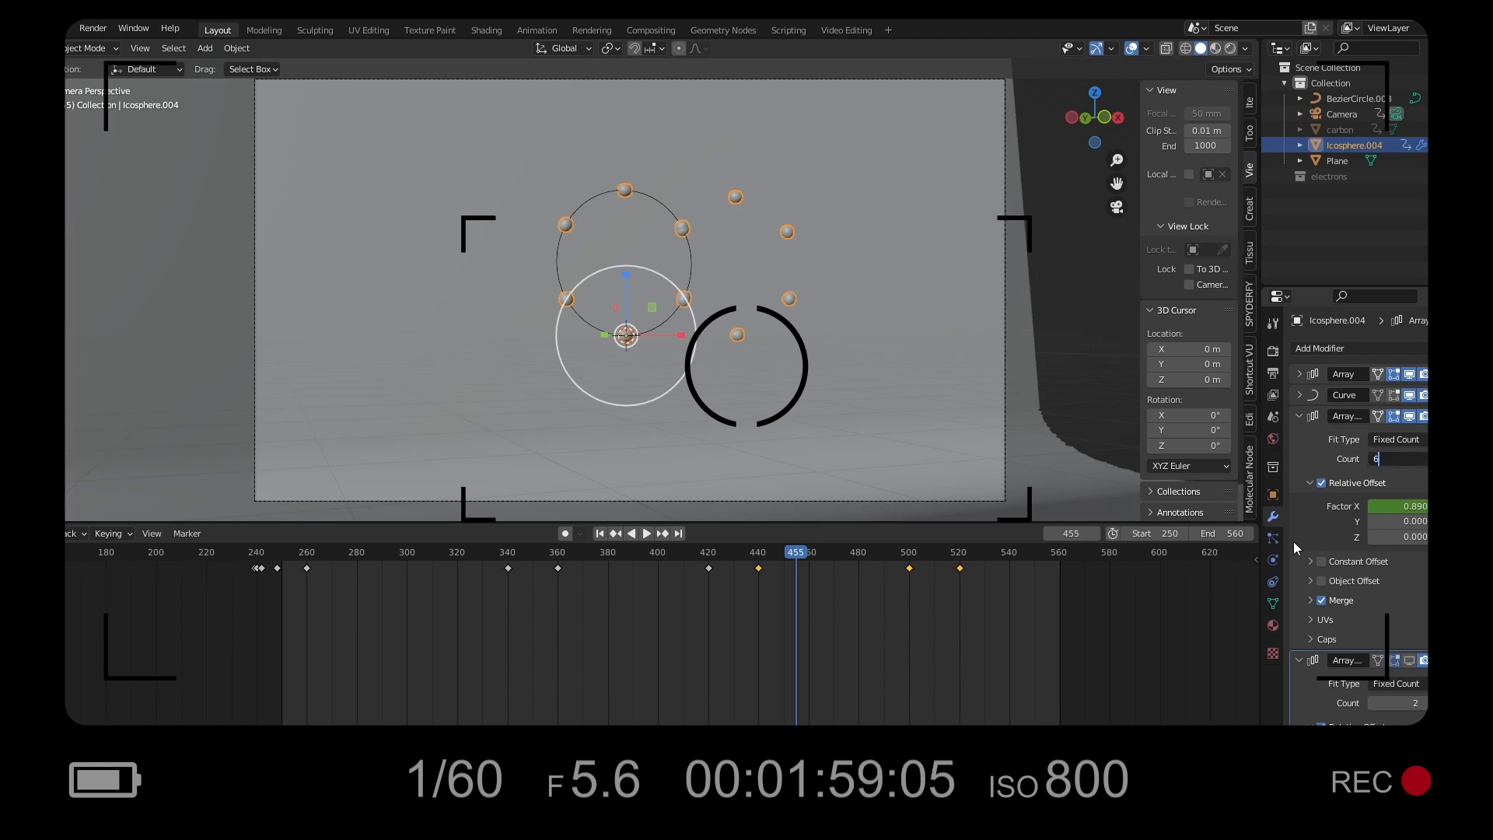
key(Return)
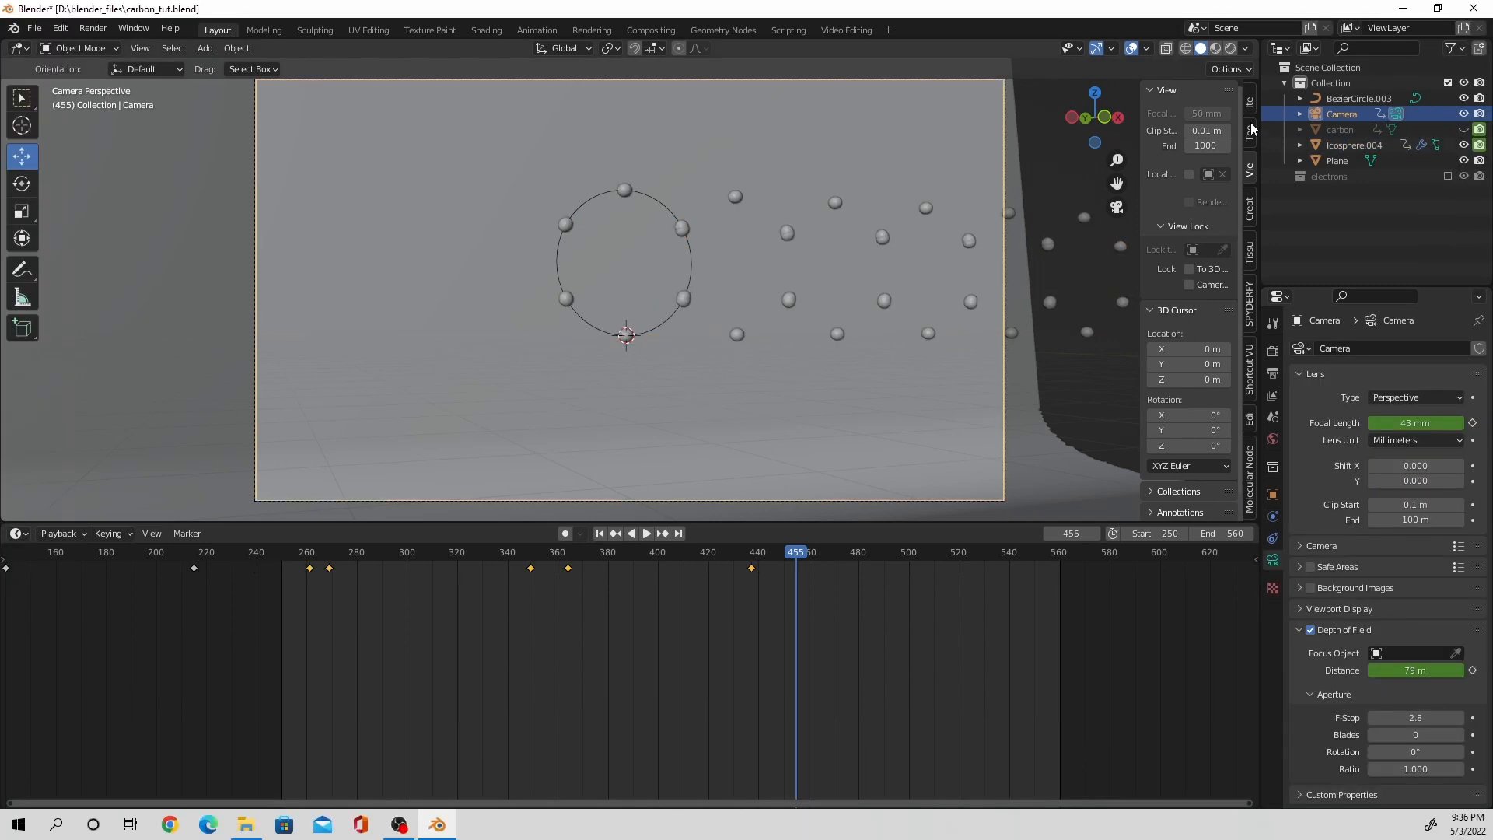
click(1249, 111)
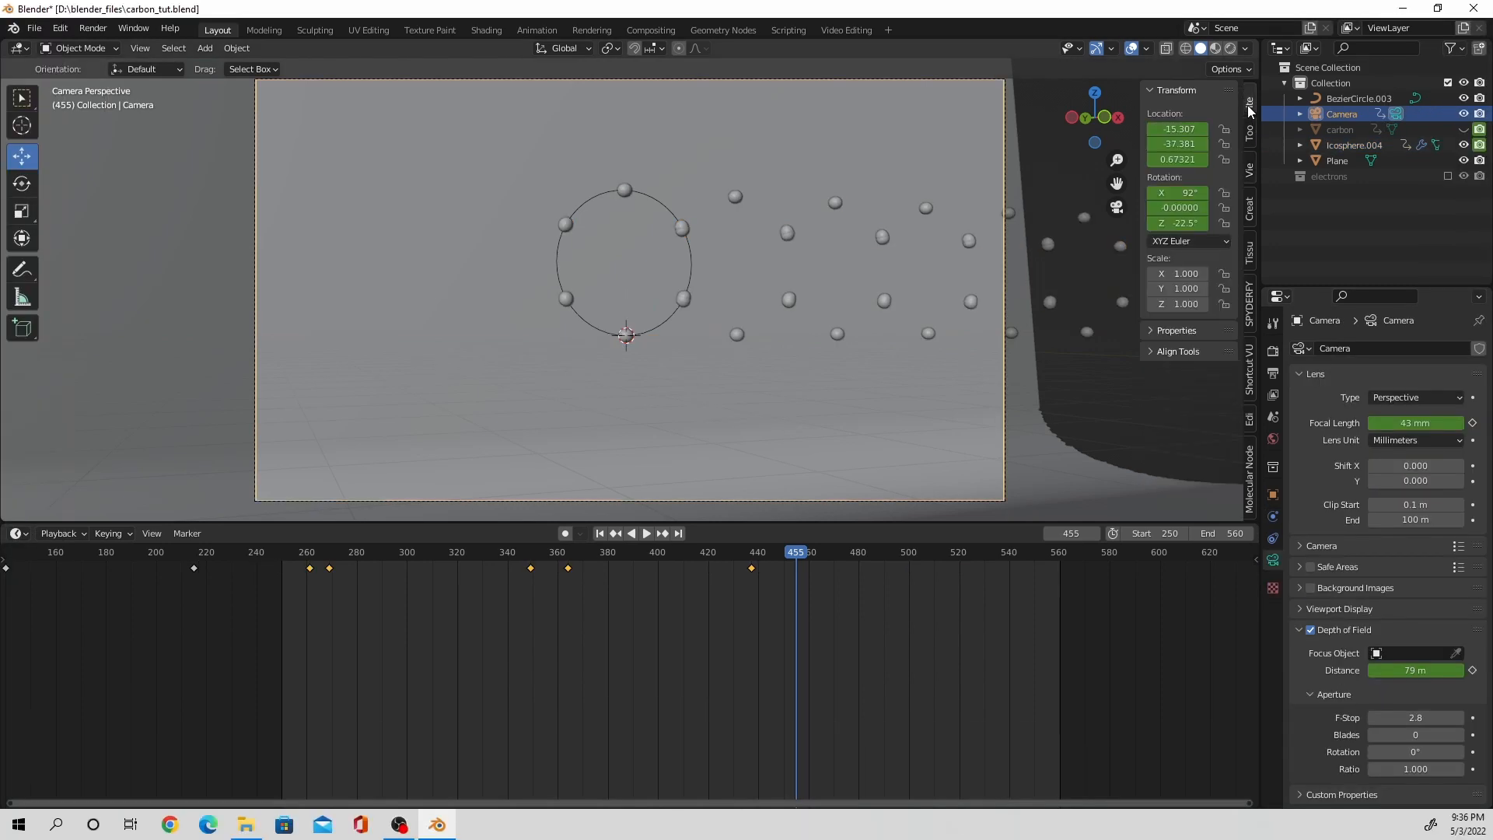
drag(1179, 143, 1216, 130)
key(ctrl+z)
key(ctrl+z)
right_click(1178, 129)
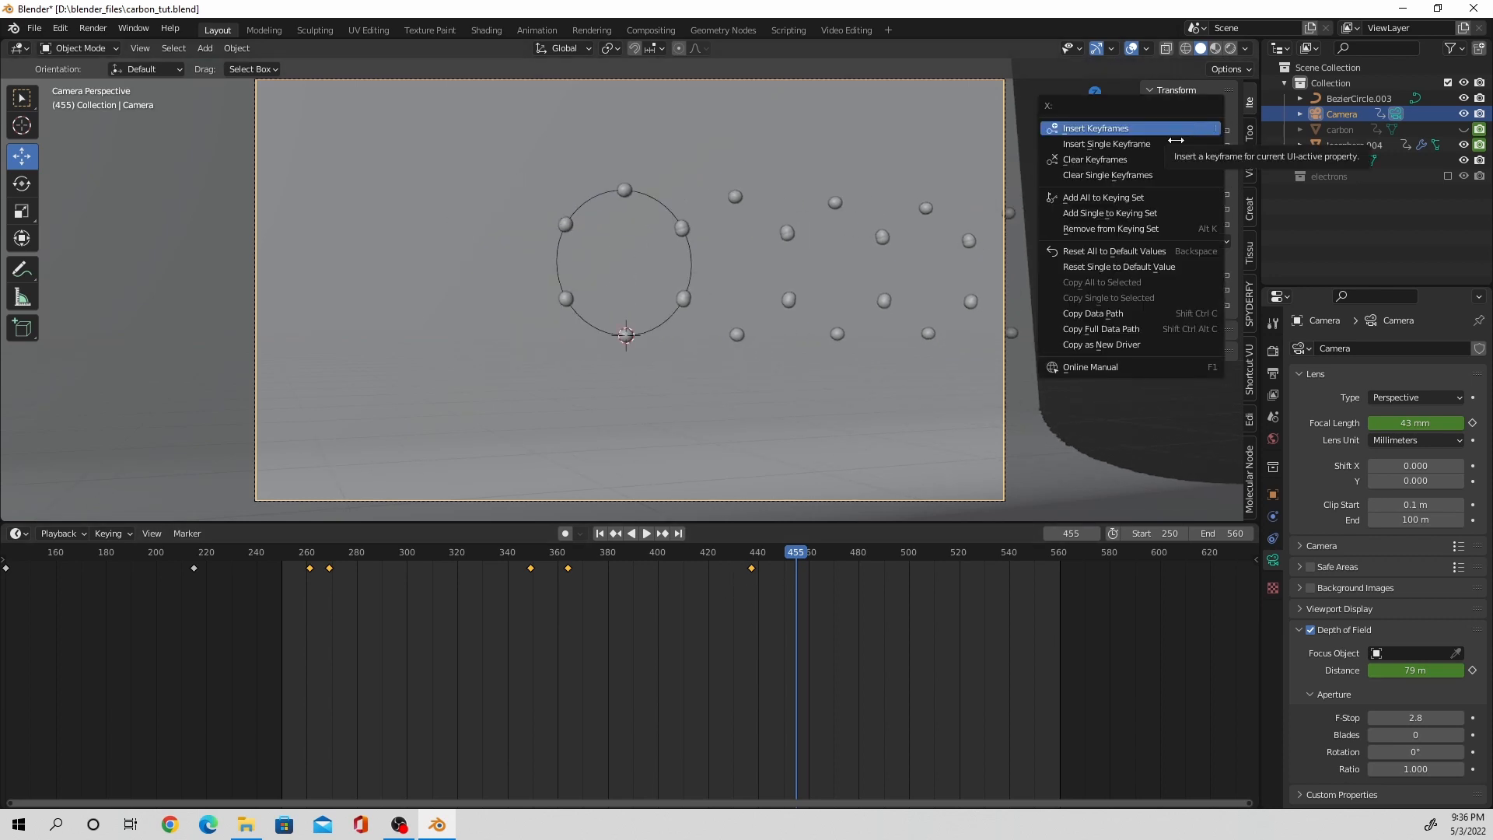
drag(1178, 129, 1214, 129)
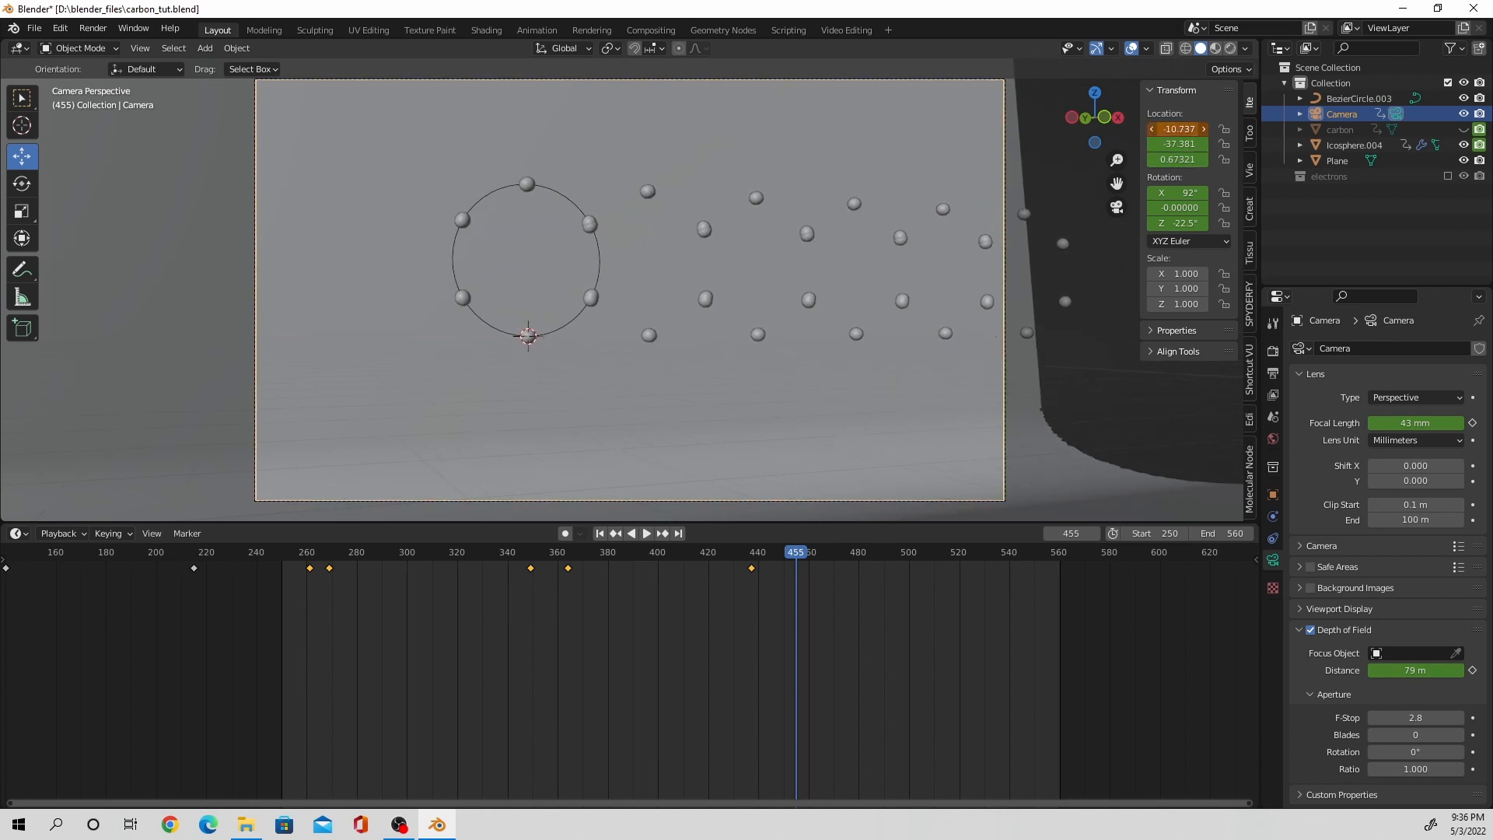
key(ctrl+z)
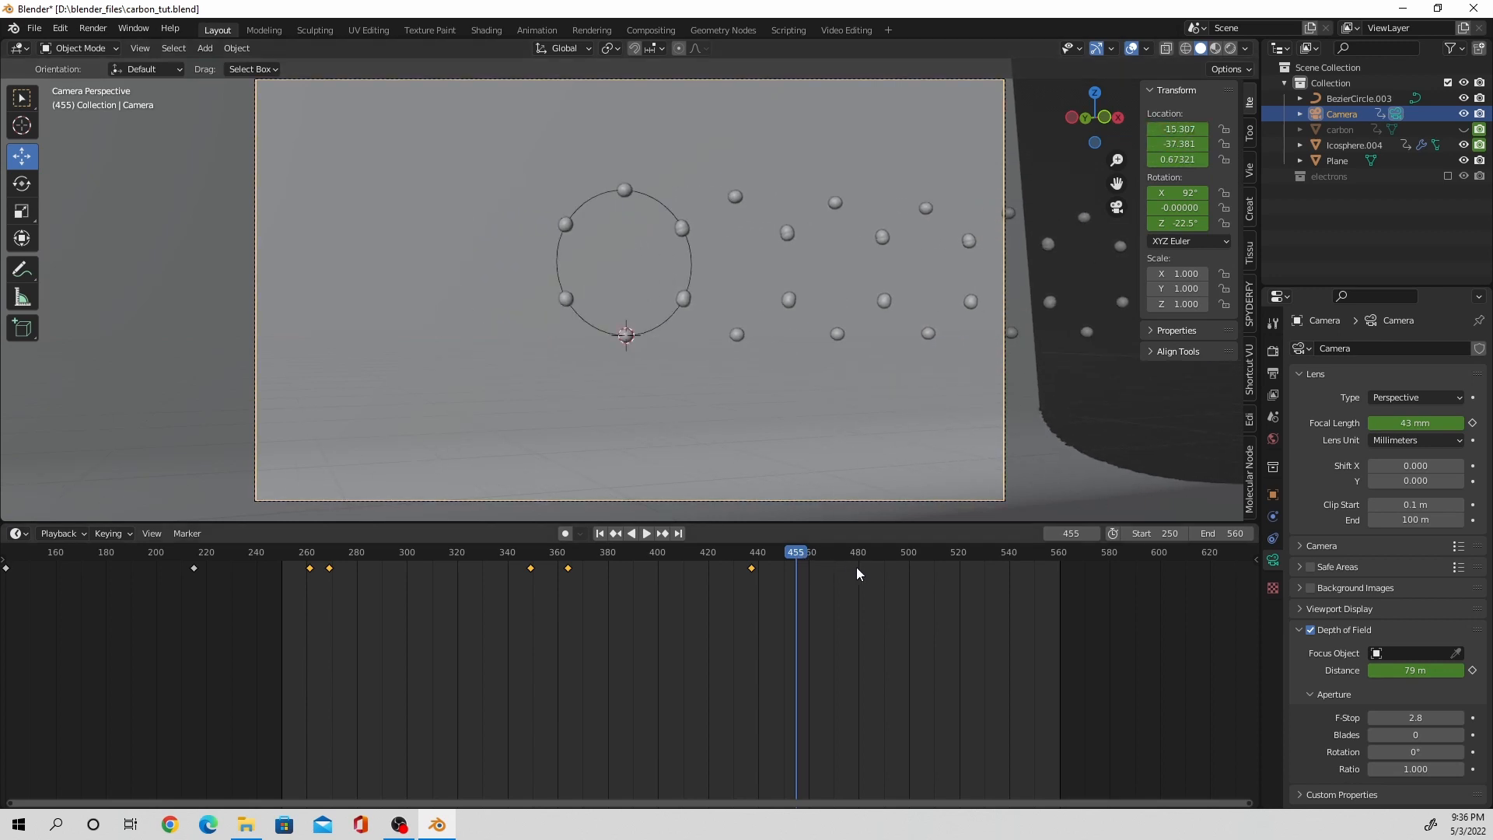
Keyframe the camera's location on frame 504 with X at -6.5772 m and play back the animation.
click(918, 563)
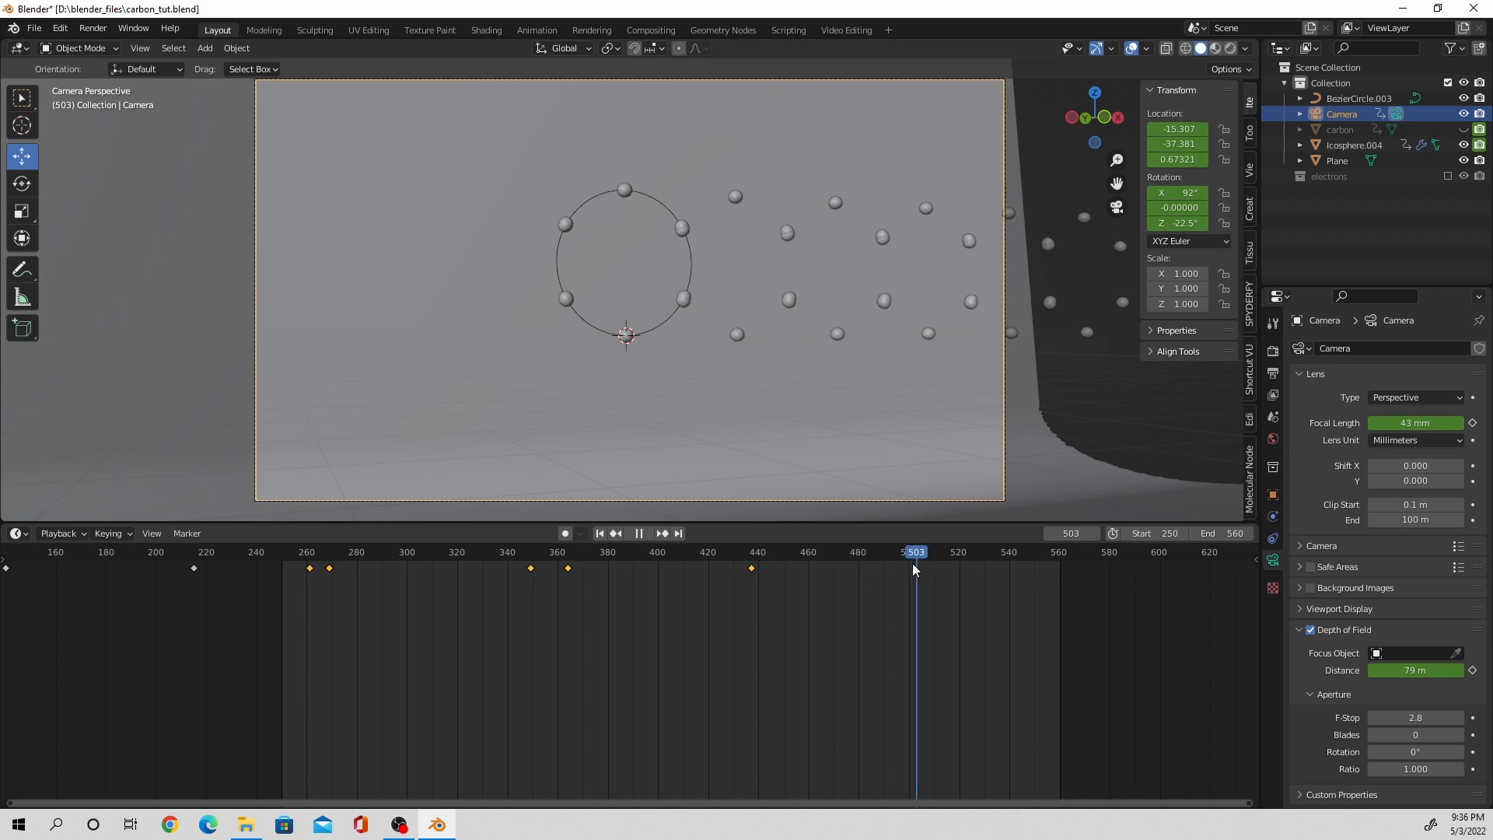
key(space)
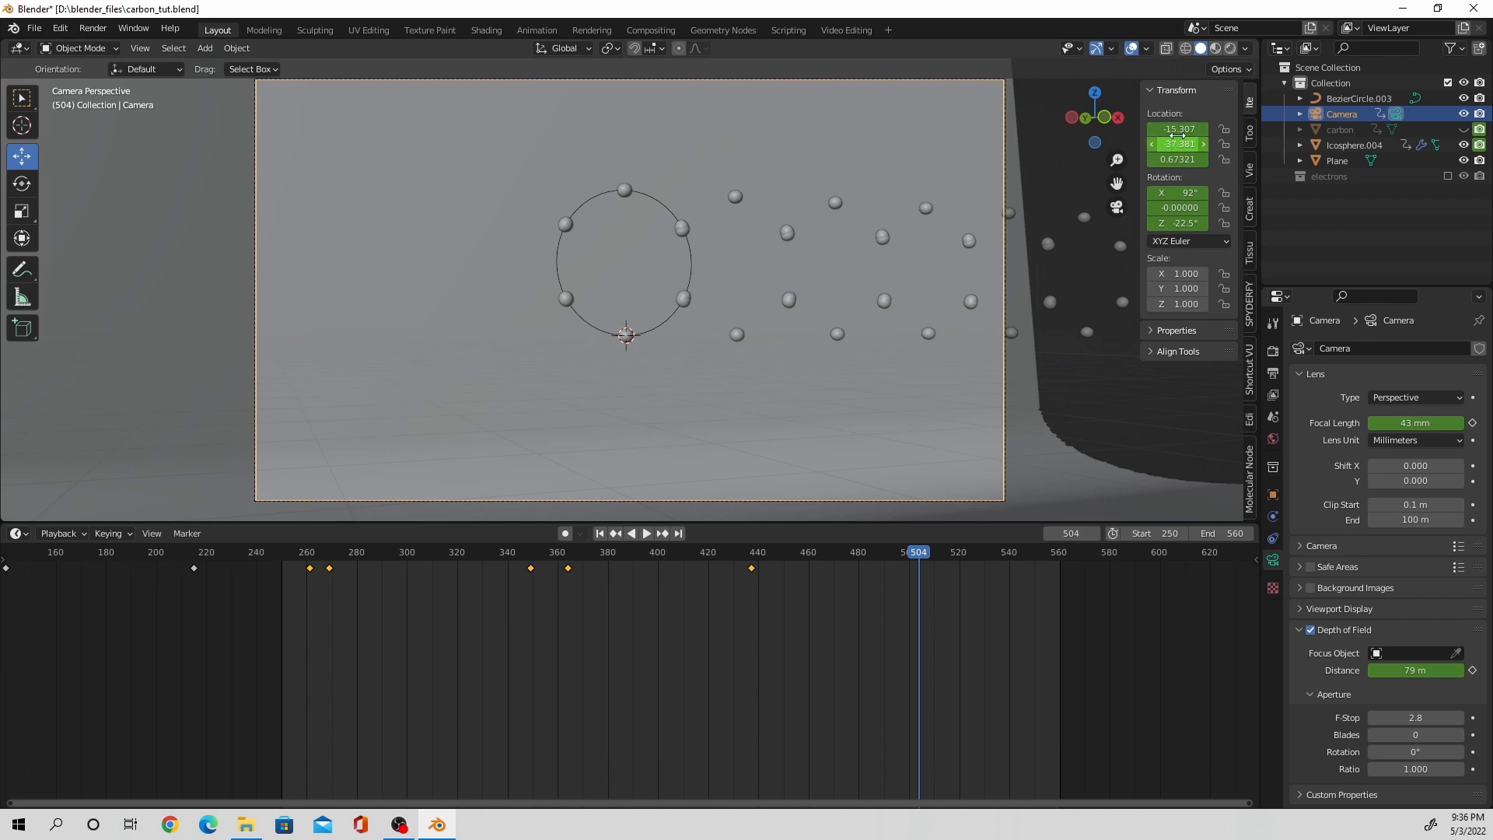
mouse_move(1177, 129)
mouse_down()
mouse_move(1333, 129)
mouse_move(1180, 129)
mouse_up()
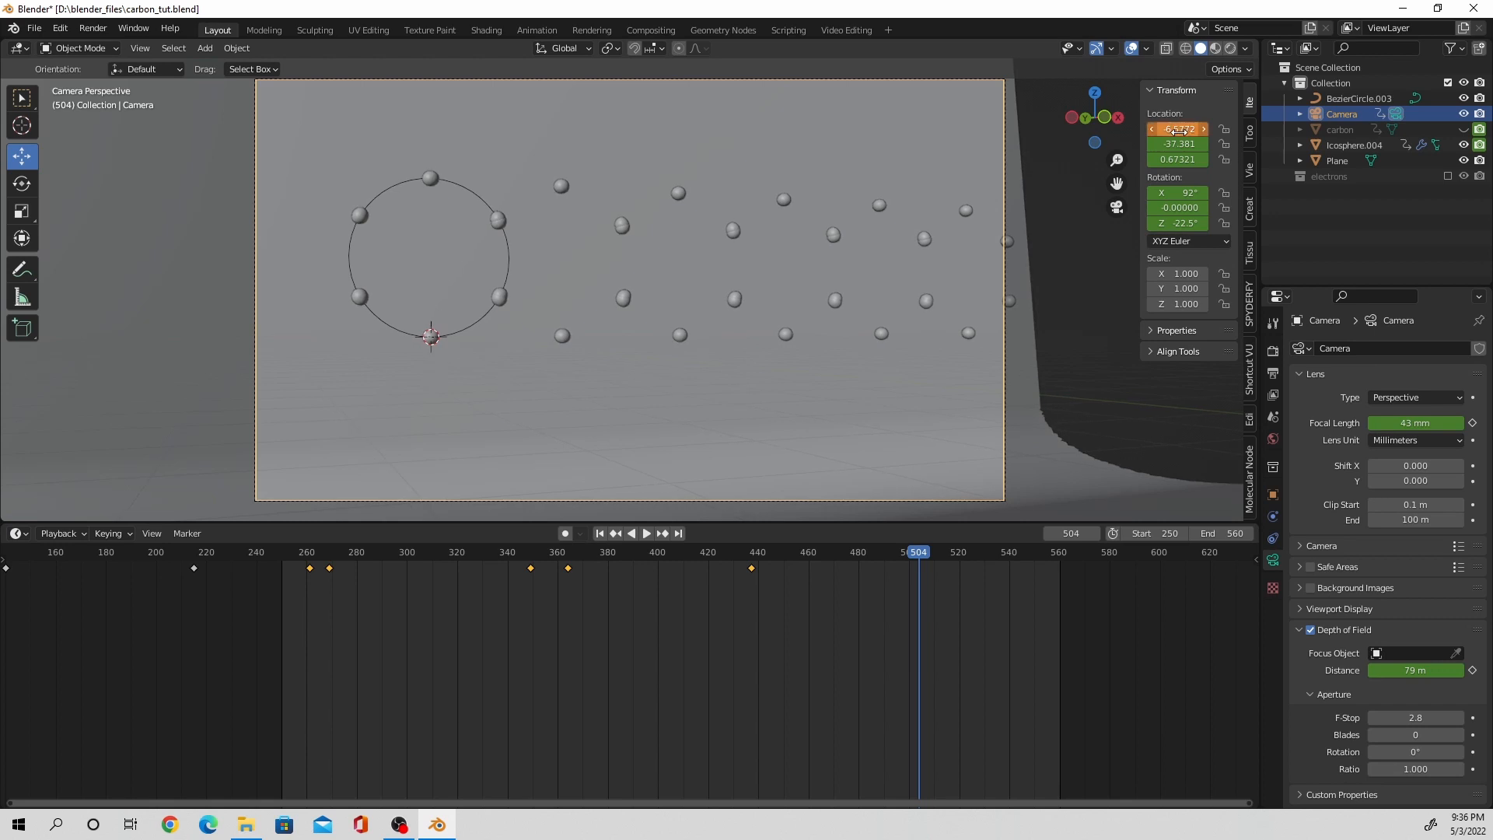
right_click(1180, 131)
click(1180, 133)
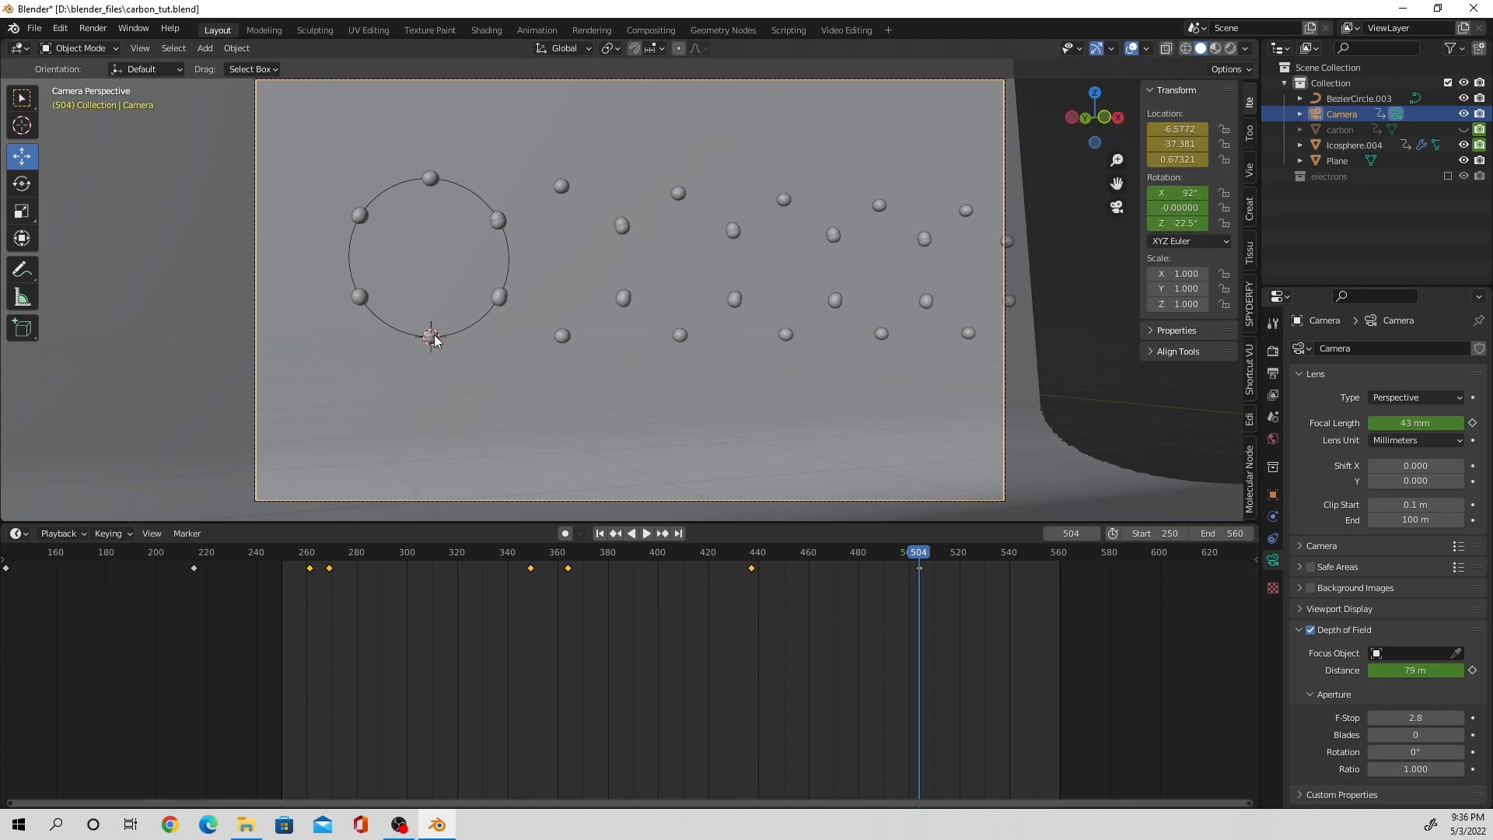
key(space)
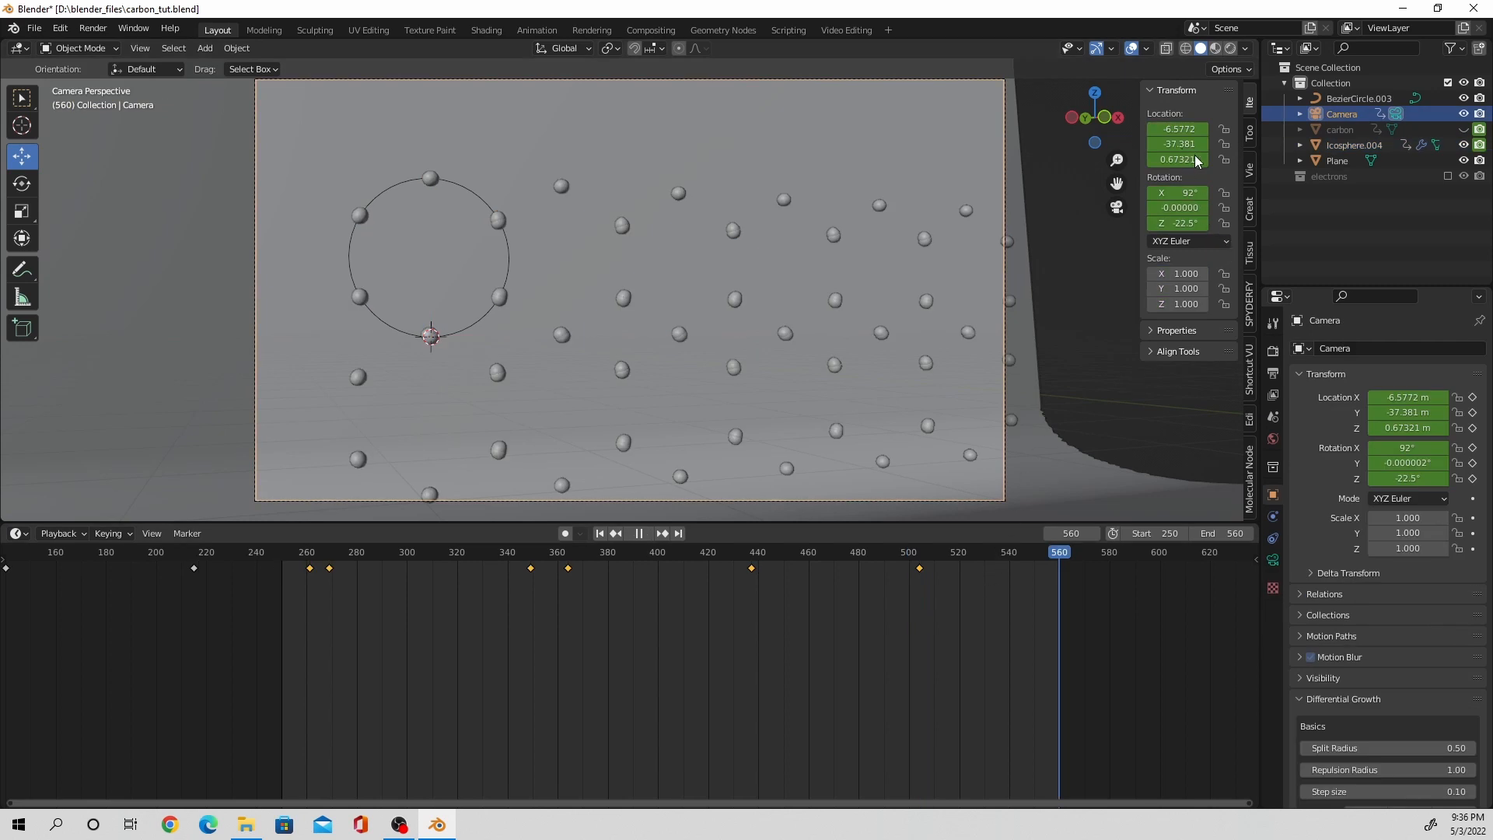
key(space)
key(shift+ctrl+space)
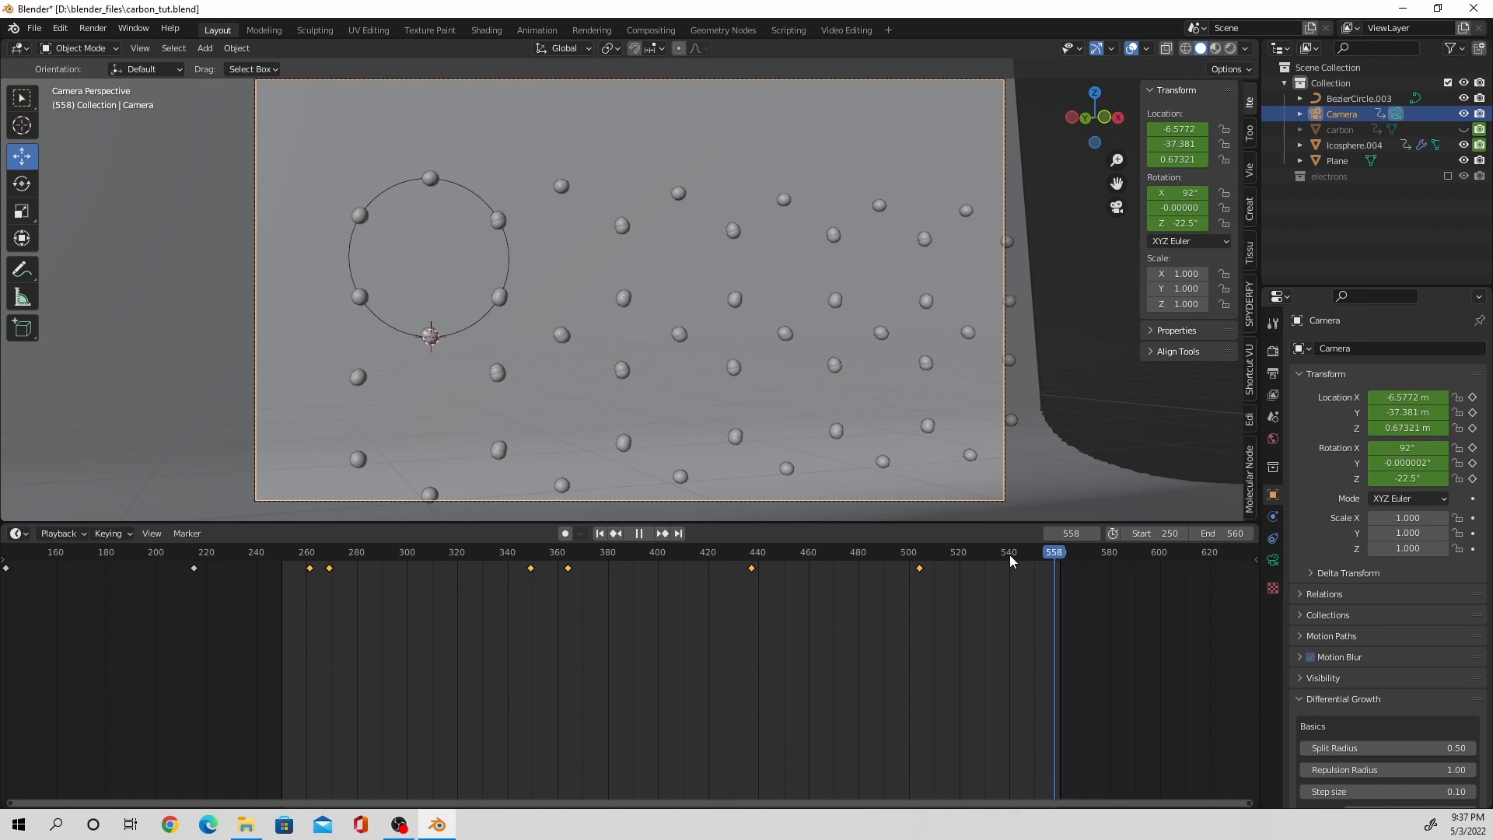
key(space)
Lower the camera to a Z location of -9.0668 m on frame 540 and keyframe its location.
click(1008, 568)
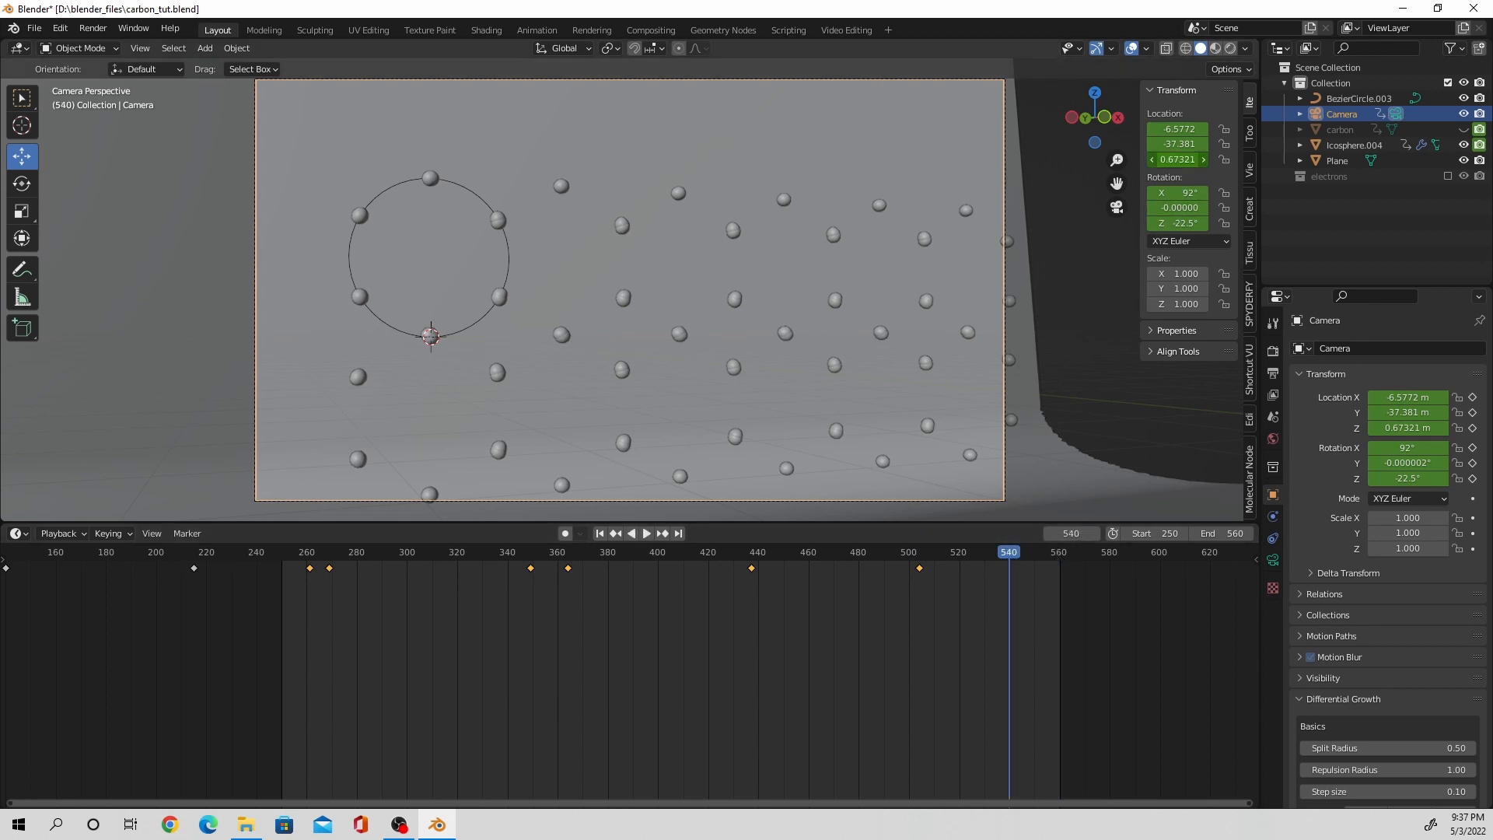
drag(1177, 158, 901, 159)
right_click(1183, 160)
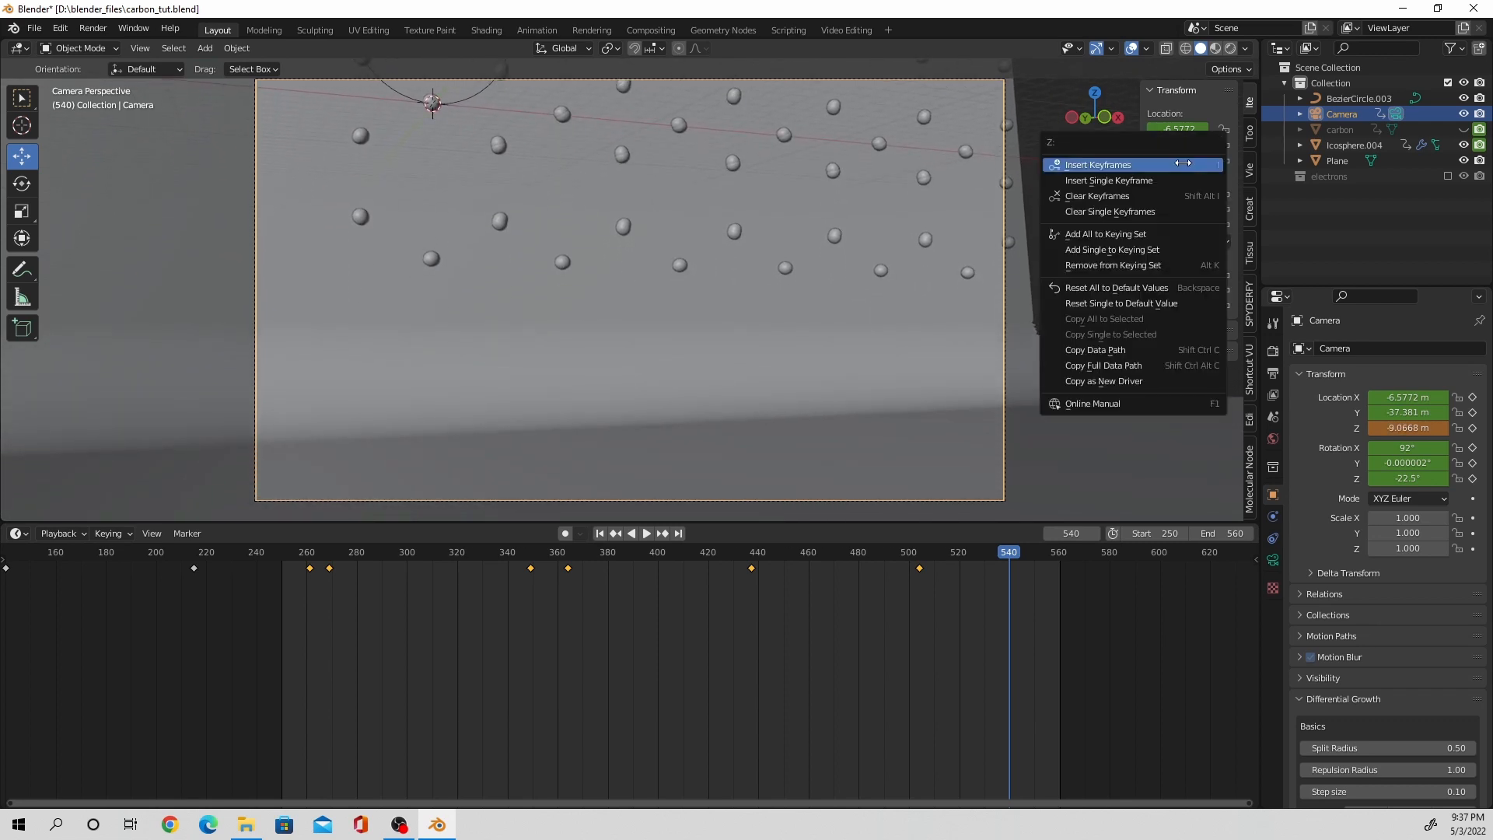
click(1182, 164)
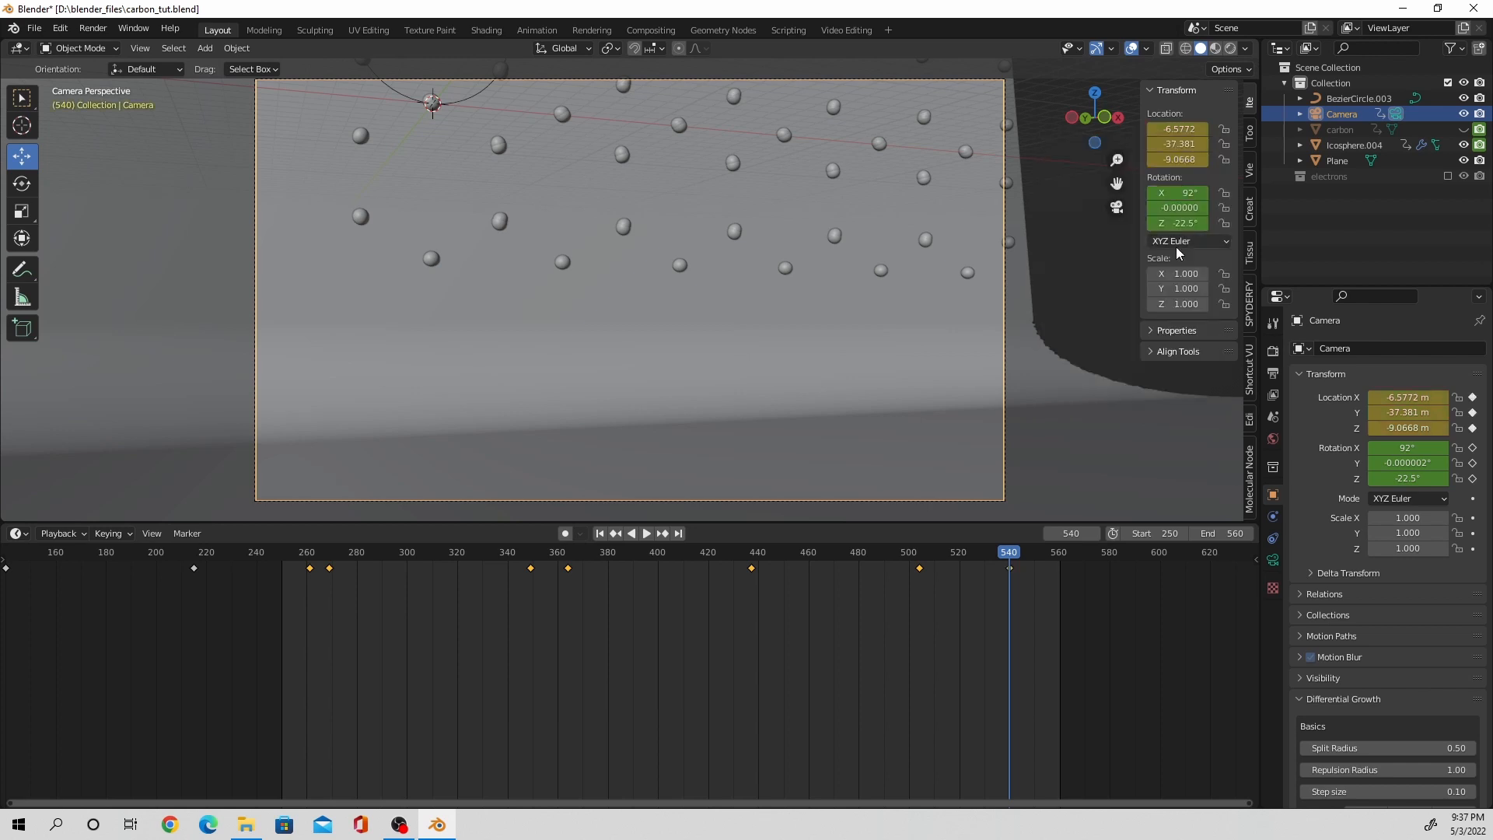
Set the count of the icosphere's third Array modifier to 6 to add more rows of rings downward.
click(731, 238)
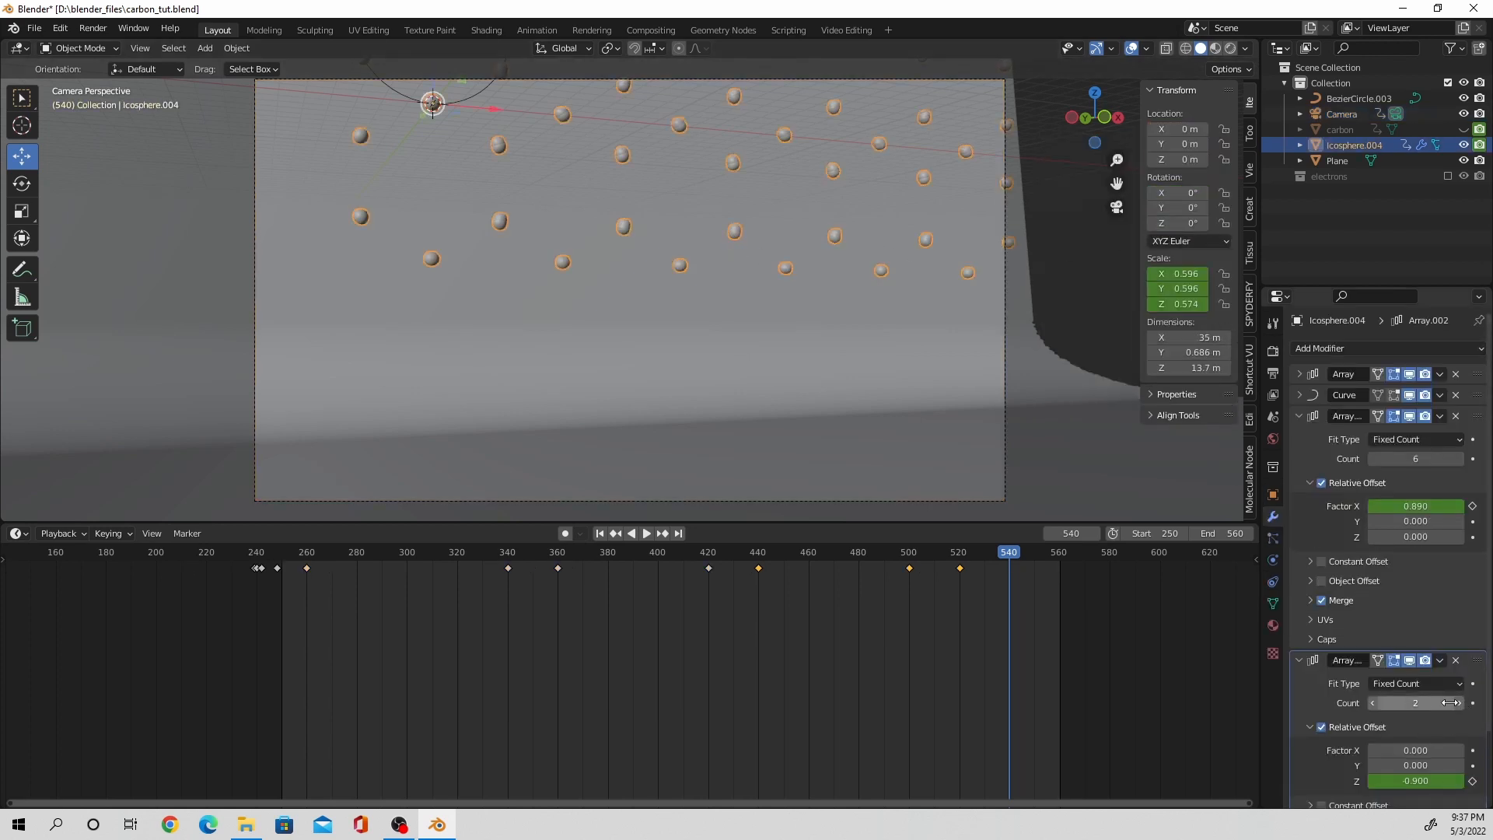
click(1420, 703)
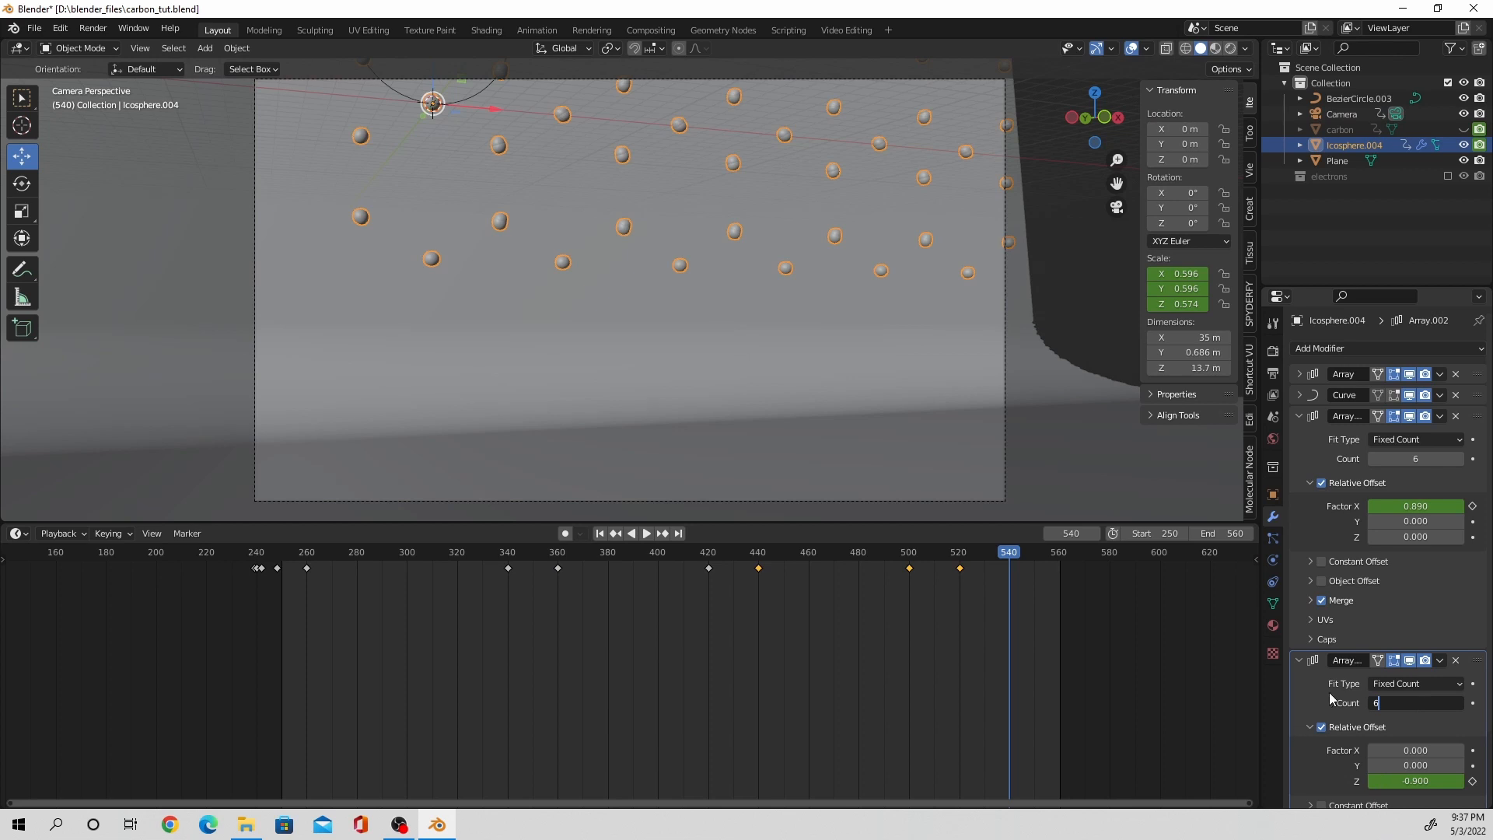
key(Return)
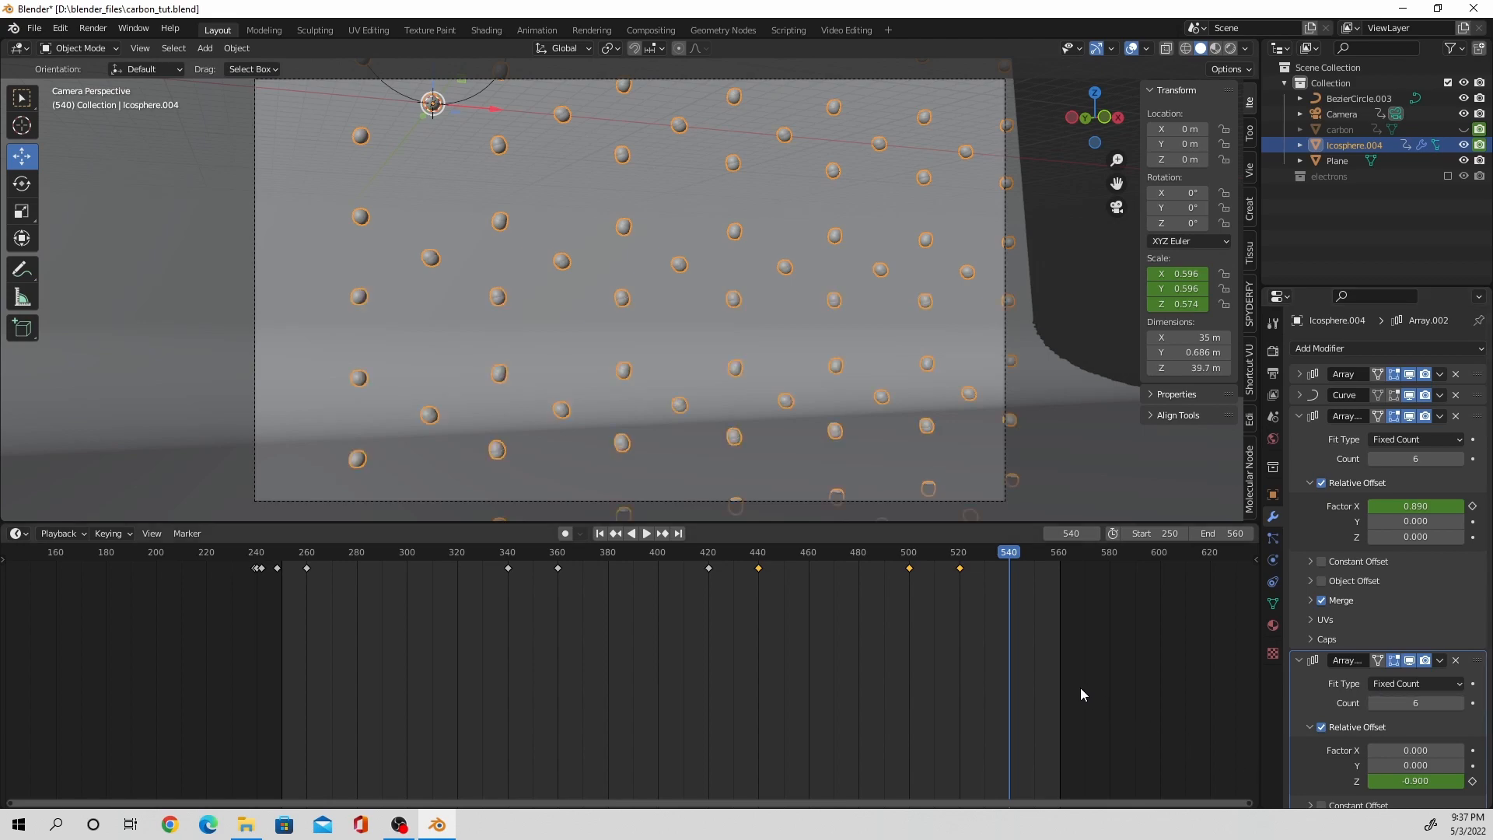